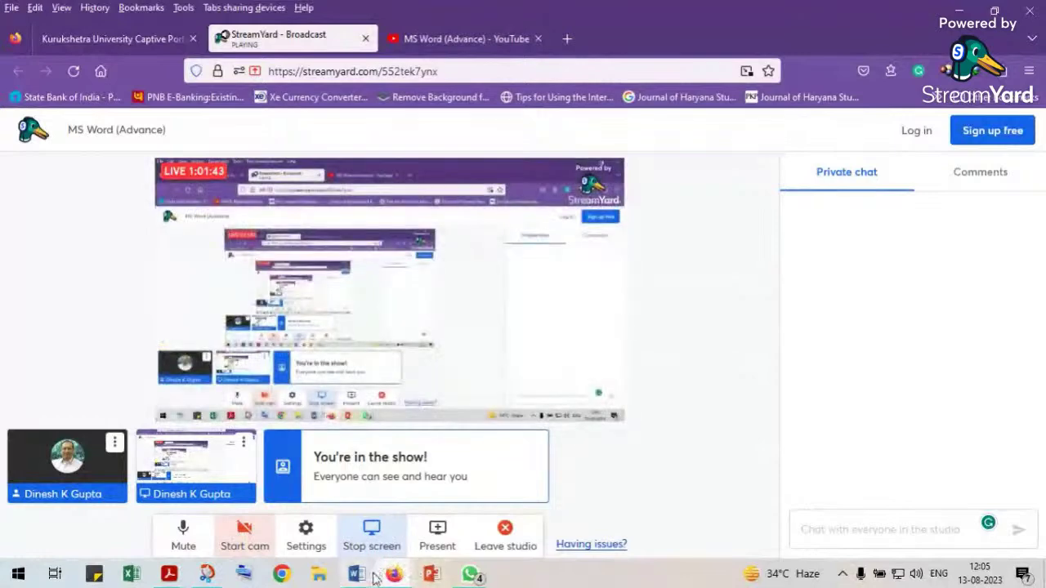
# Switch to the Word document "Word ETD Creation Sample" and create a new blank document from there.
pyautogui.moveTo(357, 572)
pyautogui.click(270, 504)
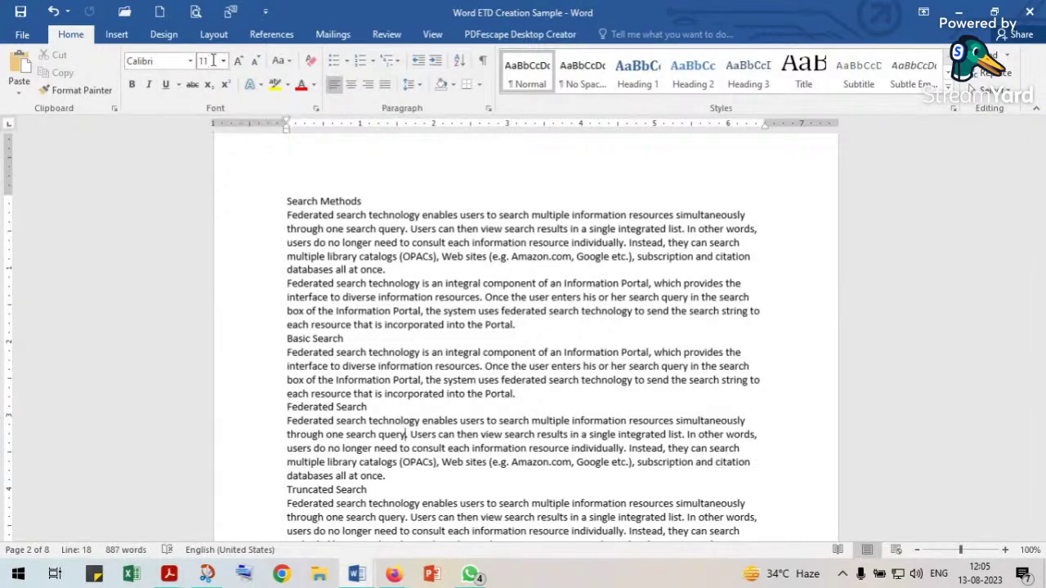
pyautogui.click(159, 12)
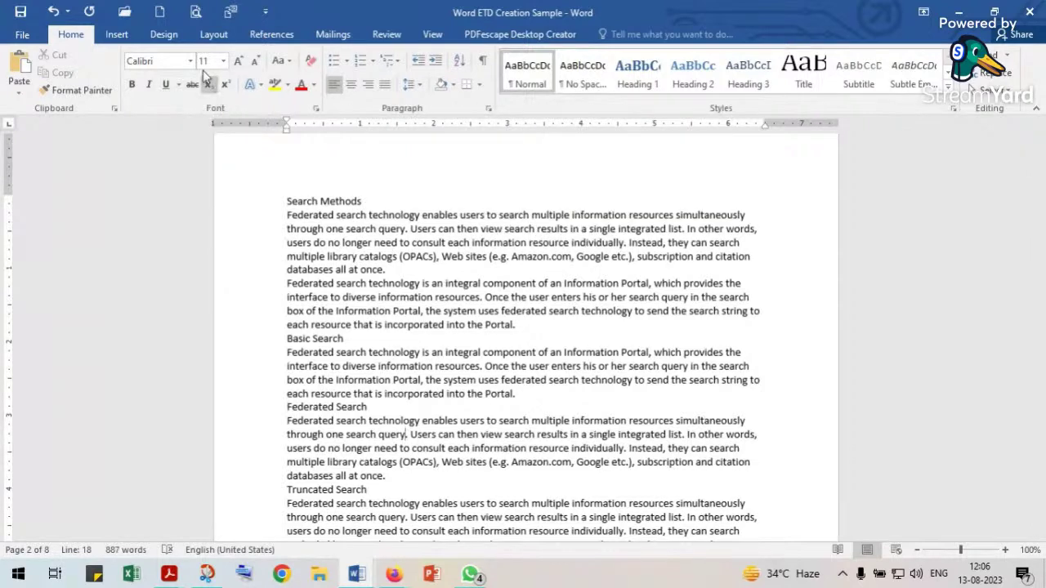
# In the sample document's font settings, choose Times New Roman as the Latin text font with size 12.
pyautogui.click(317, 113)
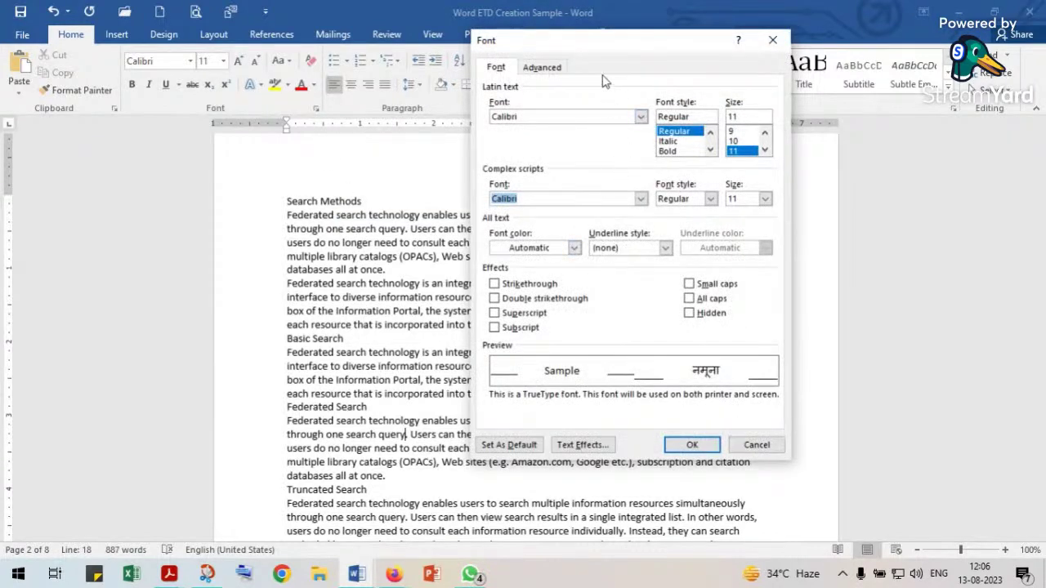
pyautogui.moveTo(599, 45); pyautogui.dragTo(582, 47)
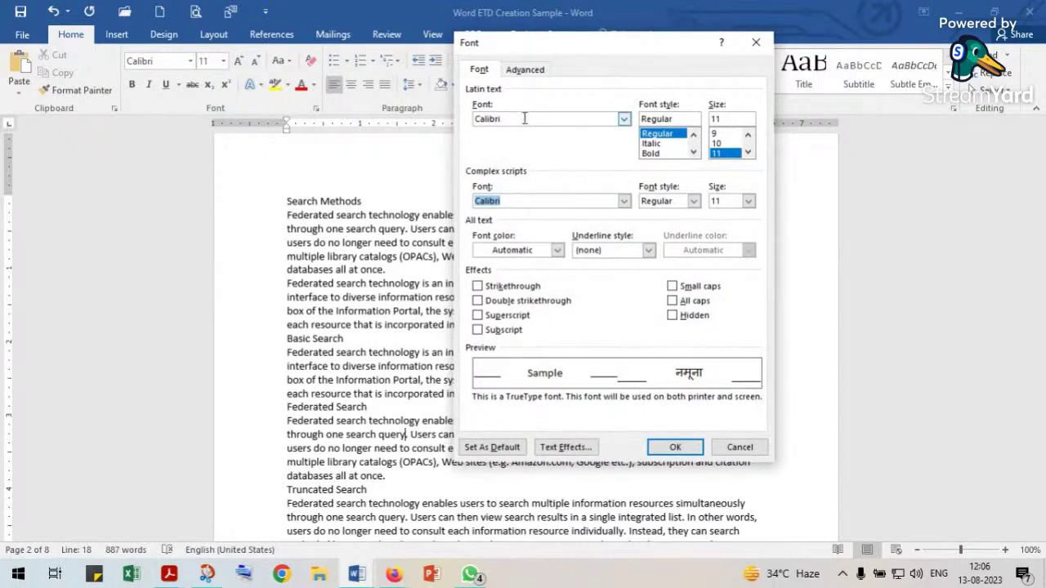
pyautogui.click(624, 120)
pyautogui.scroll(-2, 515, 147)
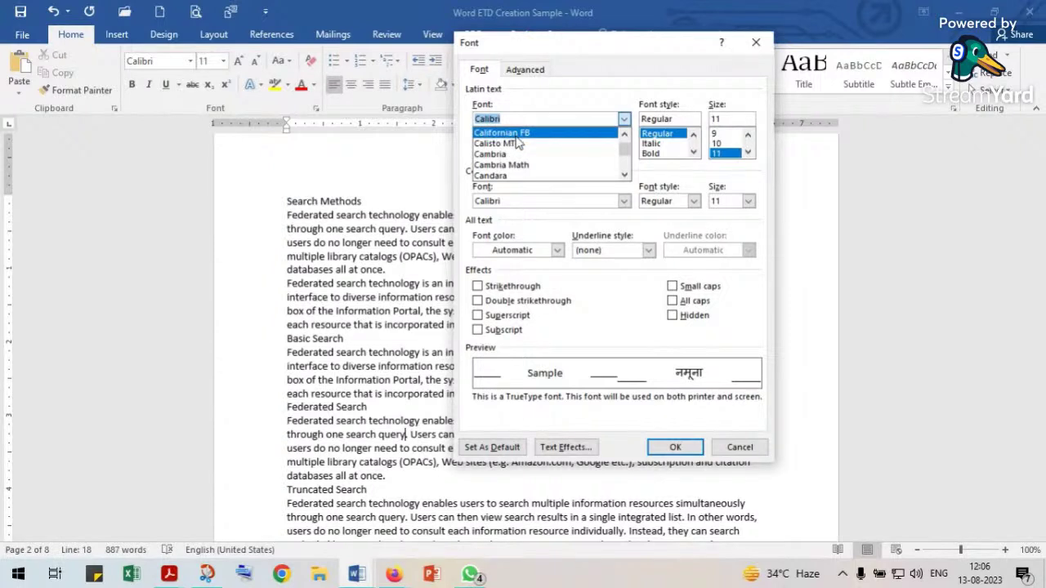
pyautogui.write('t')
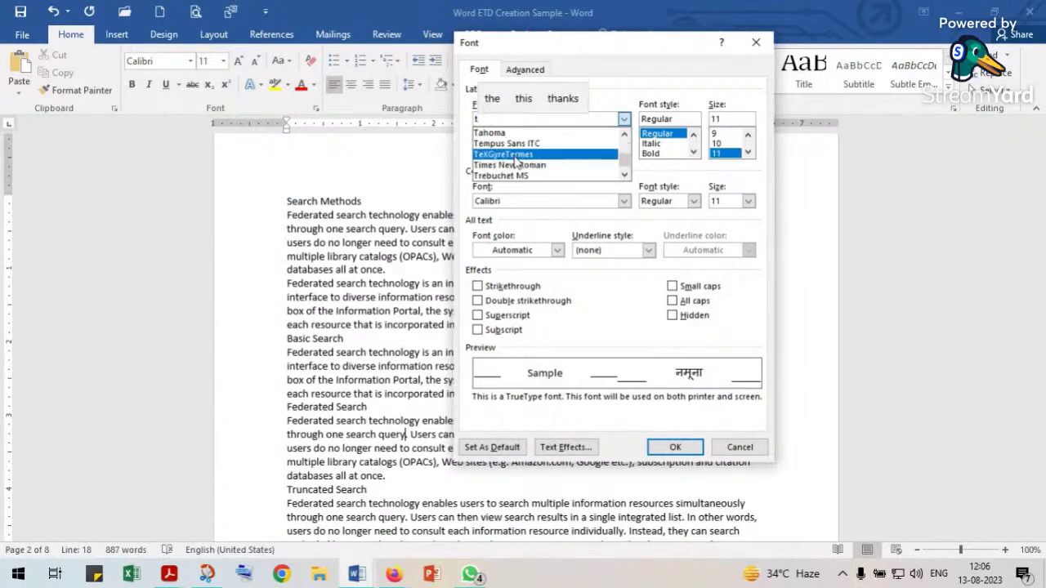
pyautogui.click(506, 165)
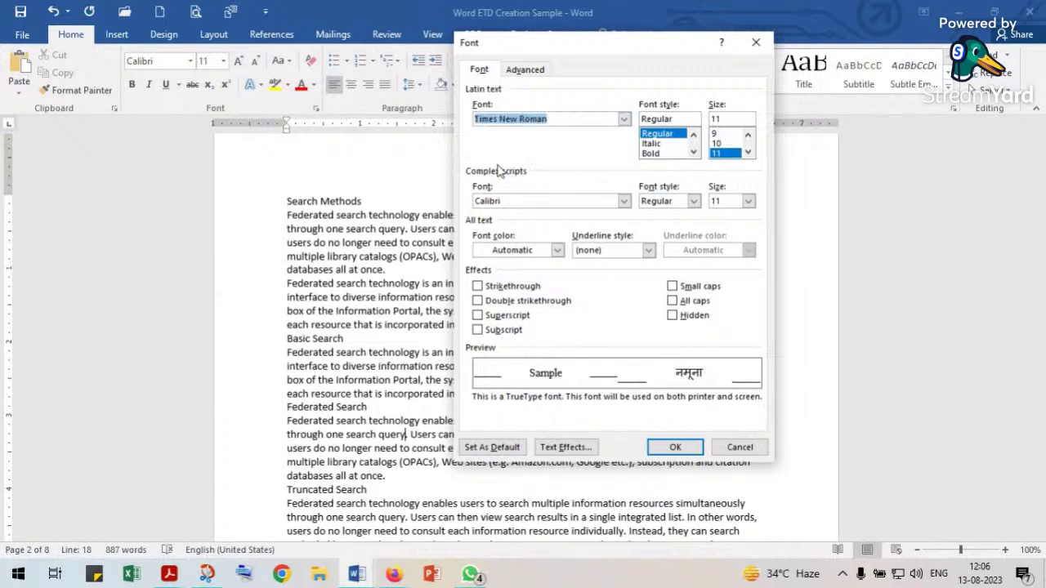
pyautogui.click(746, 153)
pyautogui.click(720, 153)
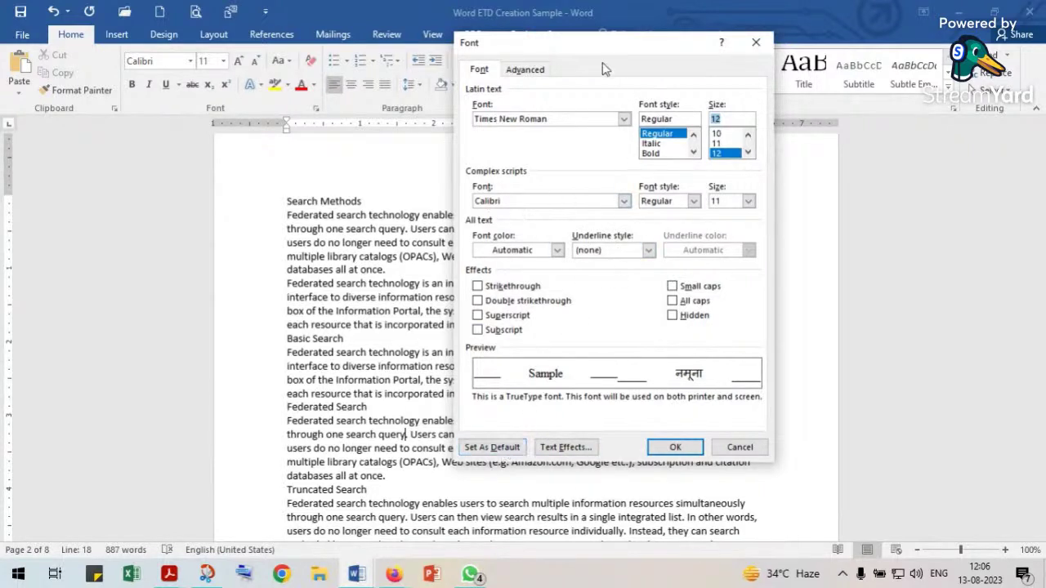
# Make the chosen font settings the default for all documents based on the Normal template.
pyautogui.moveTo(603, 58); pyautogui.dragTo(603, 41)
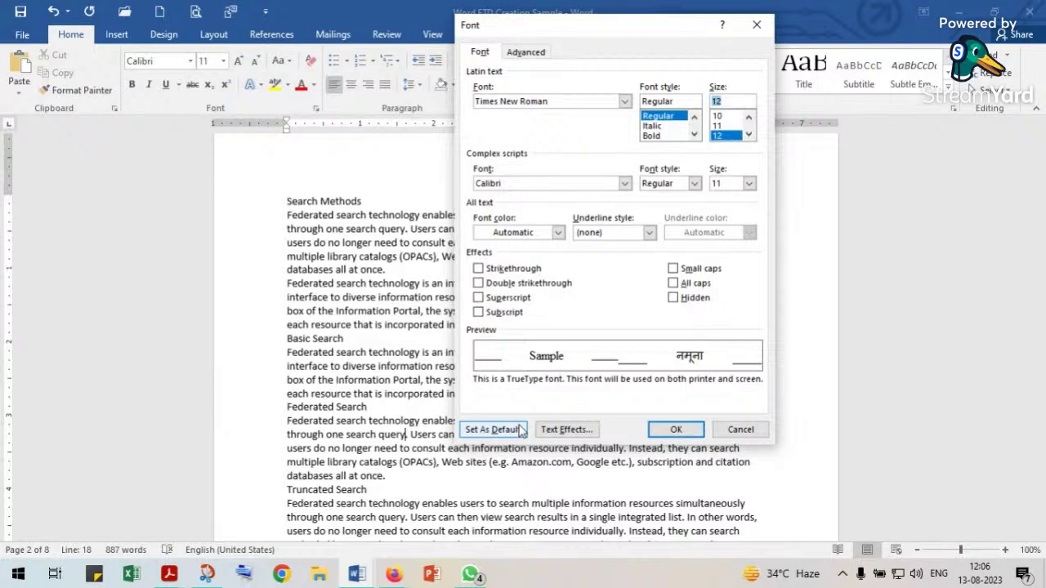
pyautogui.click(493, 434)
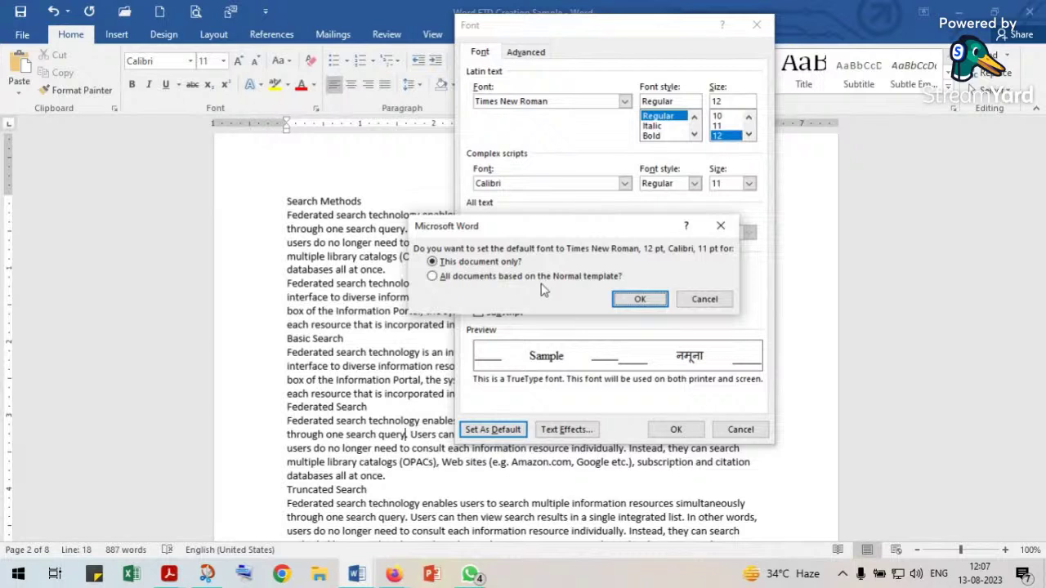
pyautogui.click(433, 277)
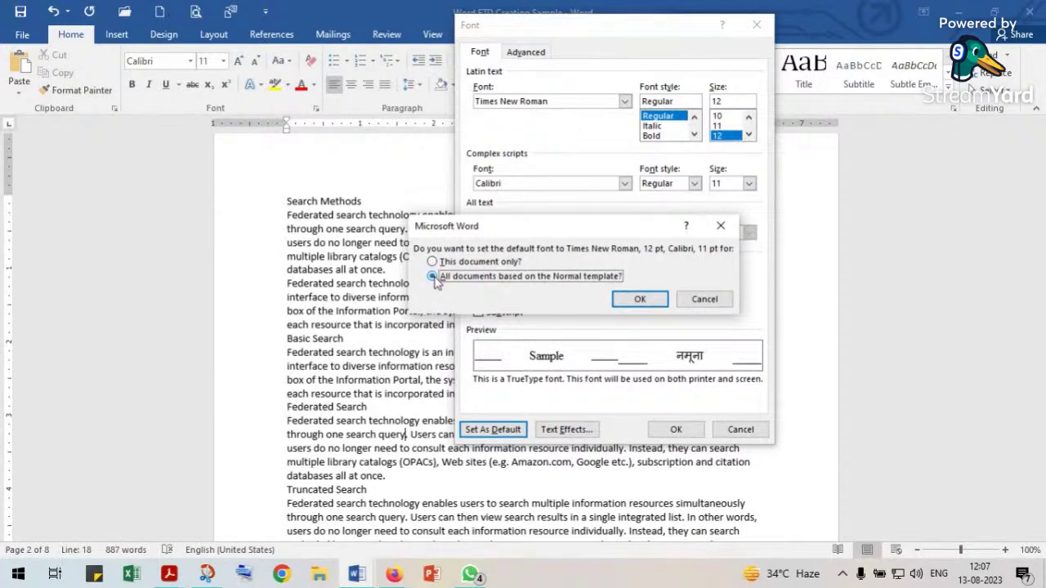
pyautogui.click(644, 302)
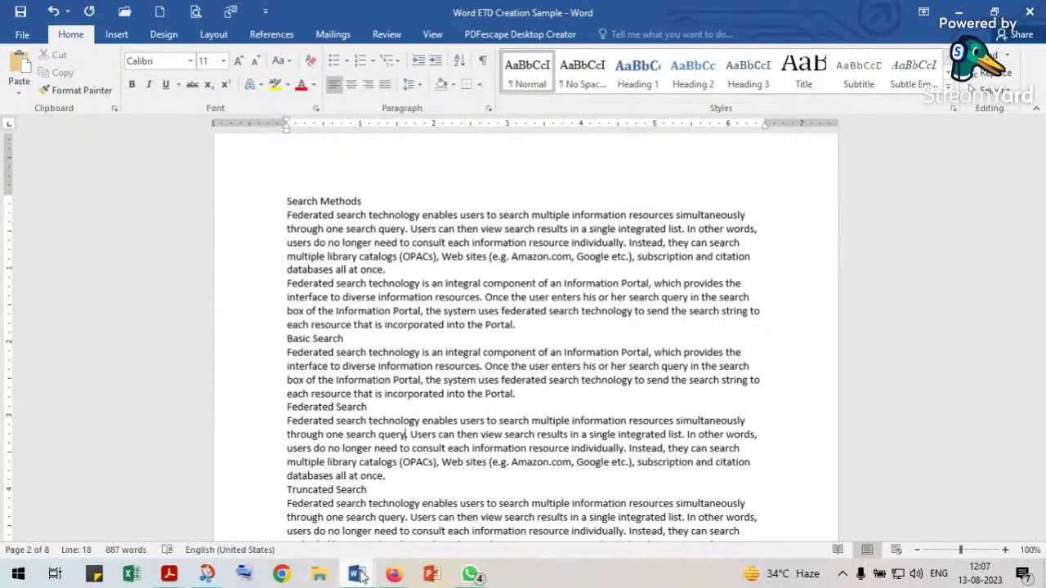
# Compare the default font in the existing blank document with the one in a newly created blank document.
pyautogui.moveTo(360, 574)
pyautogui.click(513, 525)
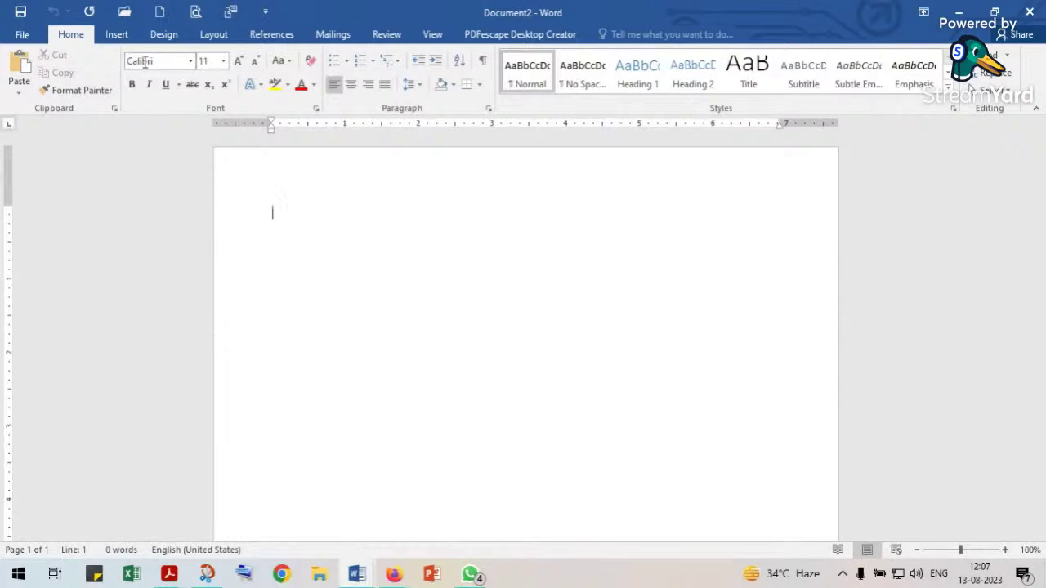
pyautogui.click(160, 13)
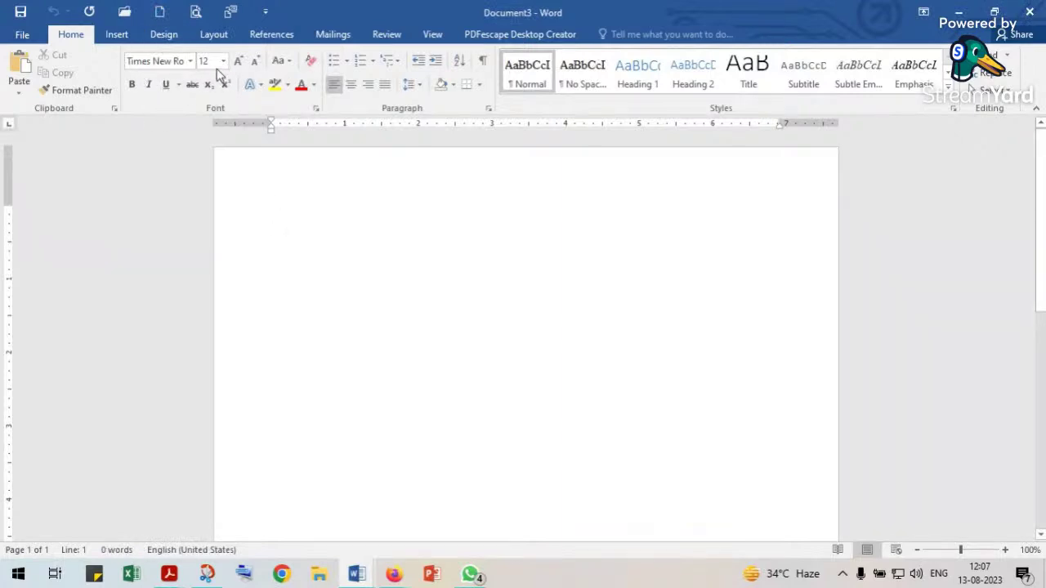
pyautogui.click(159, 13)
# Close the blank documents and return to "Word ETD Creation Sample".
pyautogui.click(1030, 12)
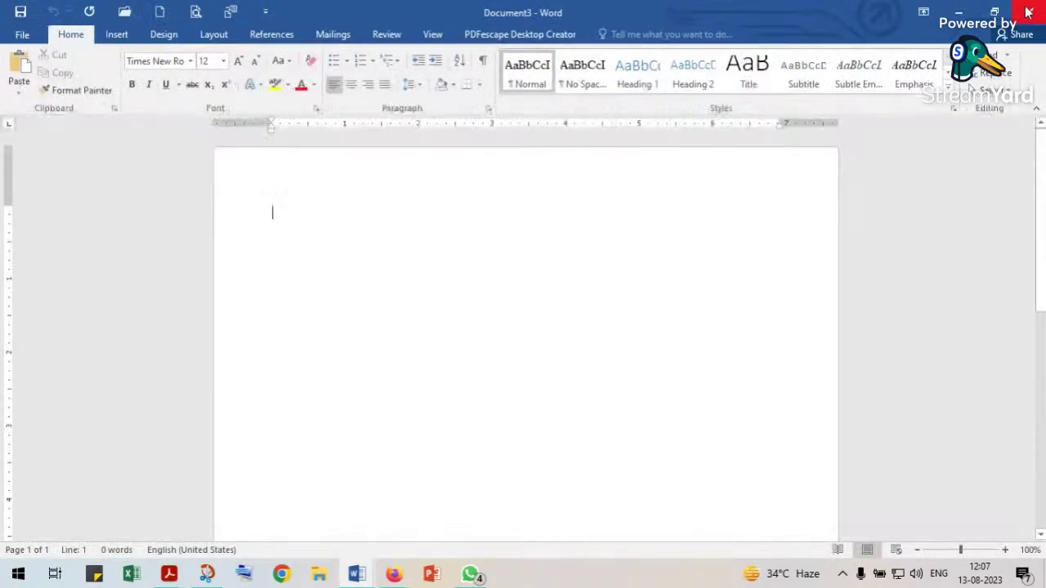
pyautogui.click(1030, 12)
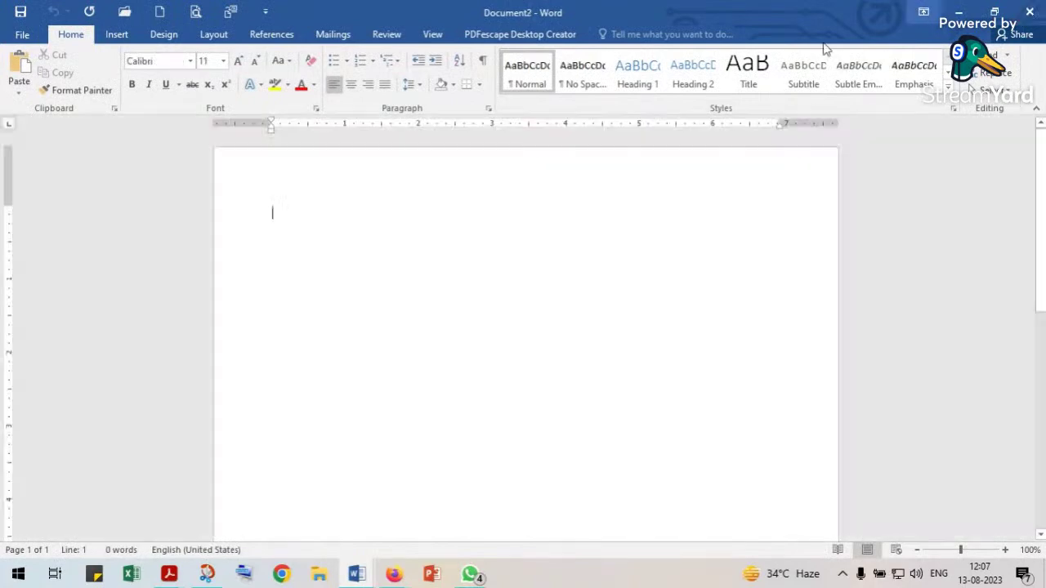
pyautogui.click(1030, 11)
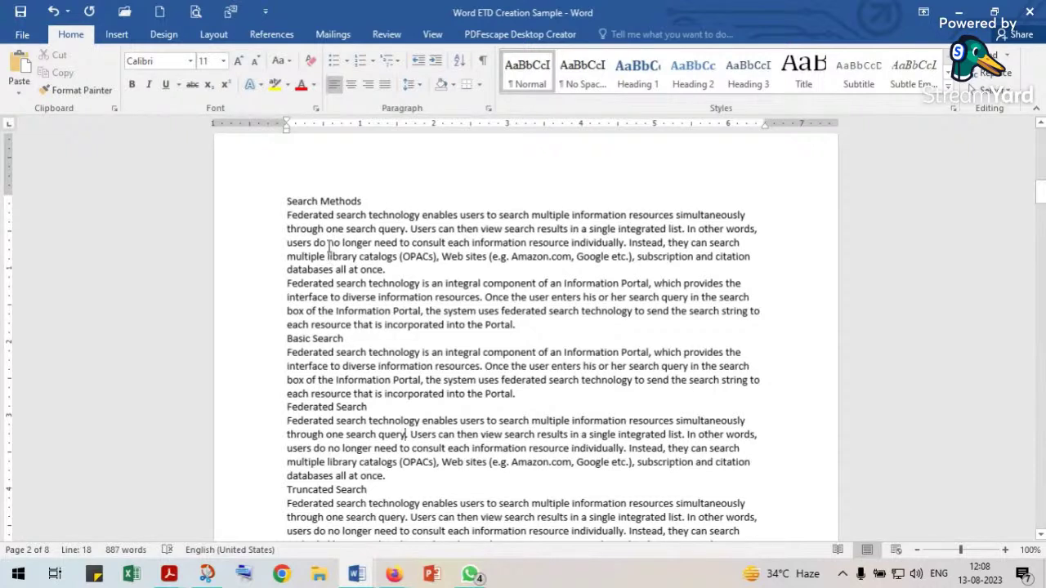
# For the first paragraph under Search Methods, choose Justified alignment and a first-line indent of 0.5".
pyautogui.click(339, 238)
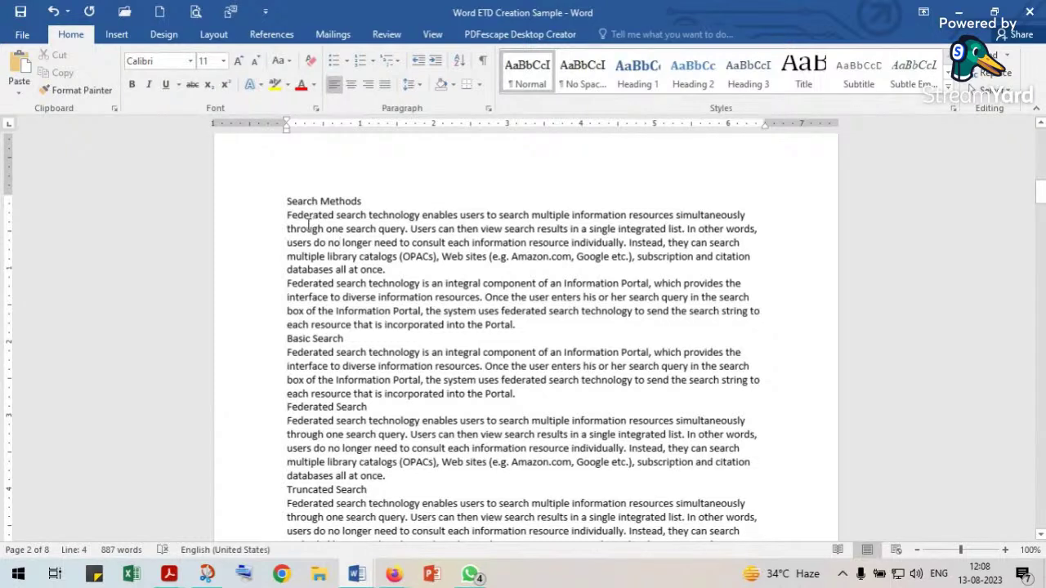
pyautogui.click(488, 110)
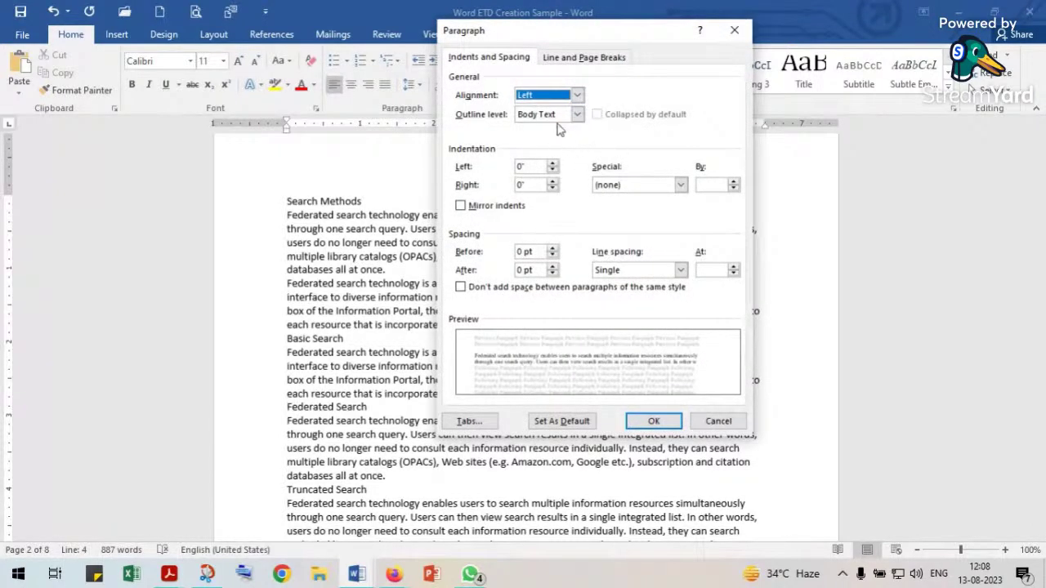
pyautogui.click(577, 96)
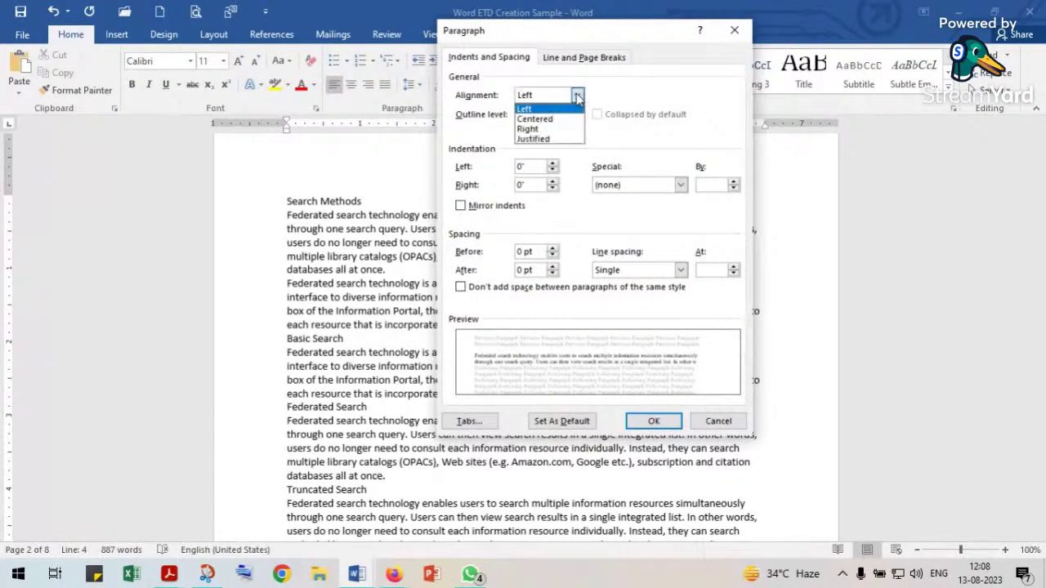
pyautogui.click(531, 140)
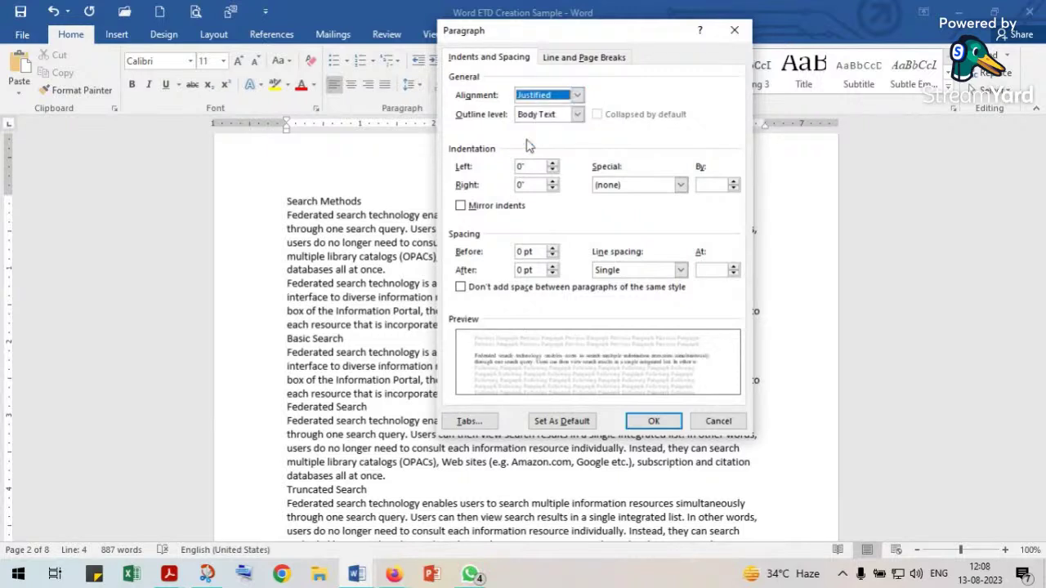
pyautogui.click(608, 186)
pyautogui.click(601, 209)
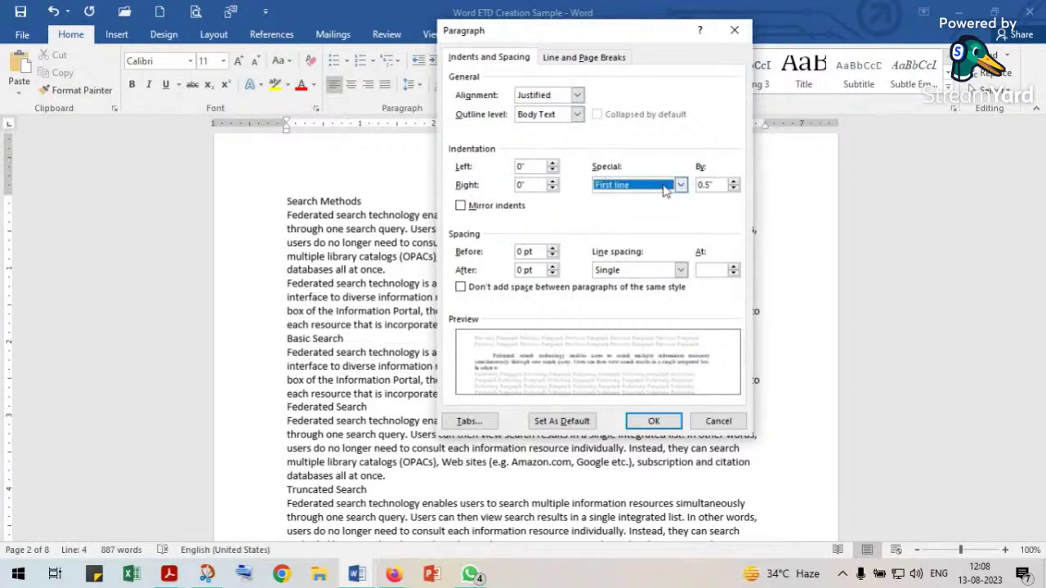
# Set the paragraph's spacing after to 6 pt and its line spacing to Multiple at 1.3.
pyautogui.click(551, 267)
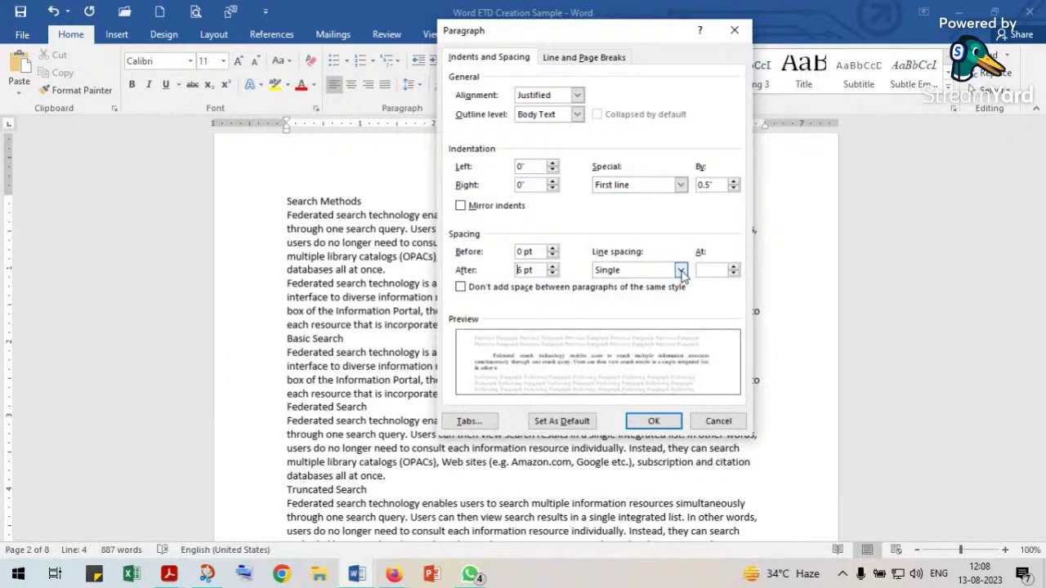
pyautogui.press('Tab')
pyautogui.press('Tab')
pyautogui.write('1.3')
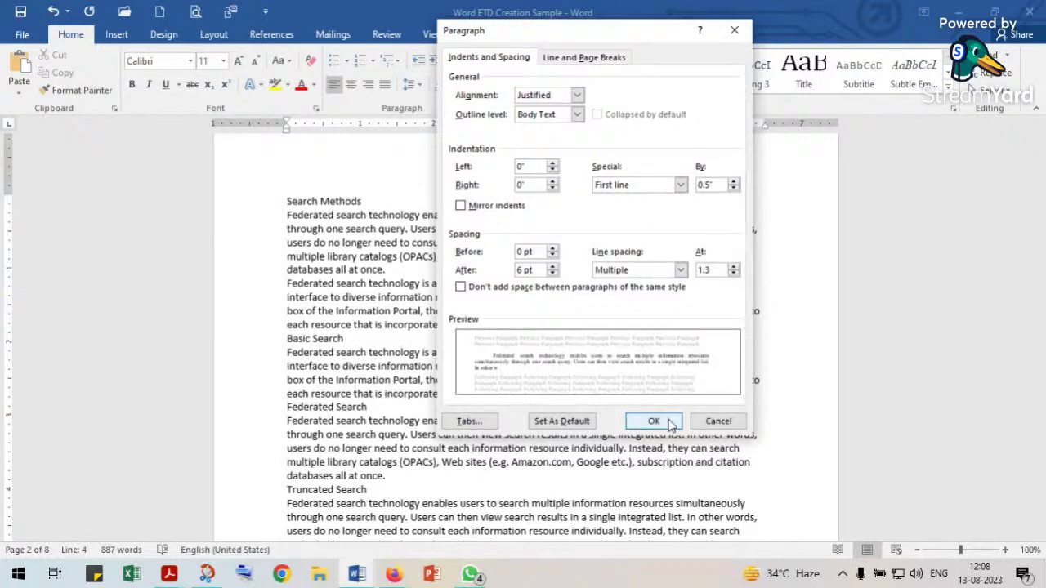
# Save the paragraph alignment, indentation and spacing as the default for all documents based on the Normal template.
pyautogui.click(557, 421)
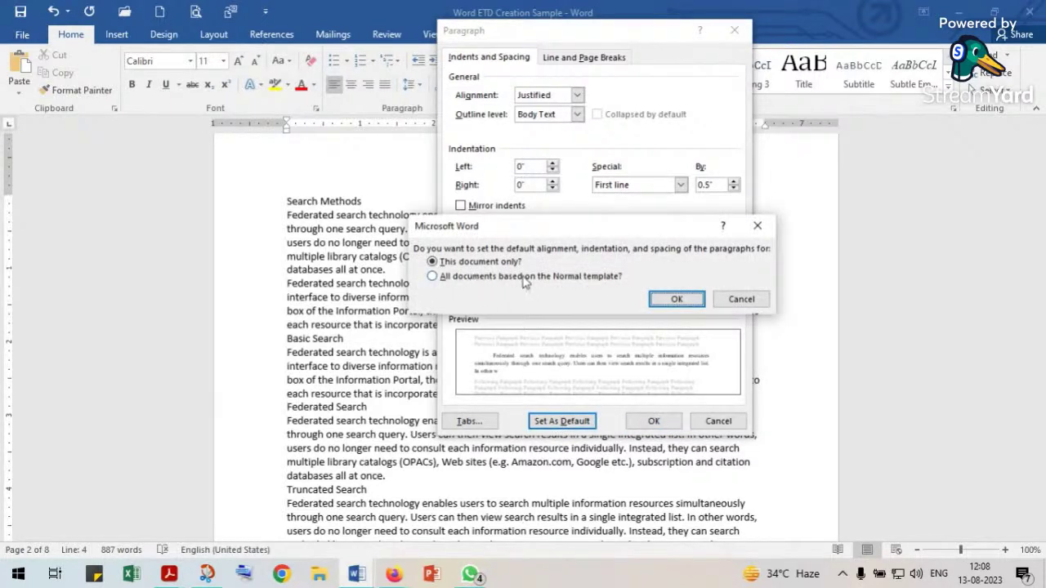
pyautogui.click(435, 278)
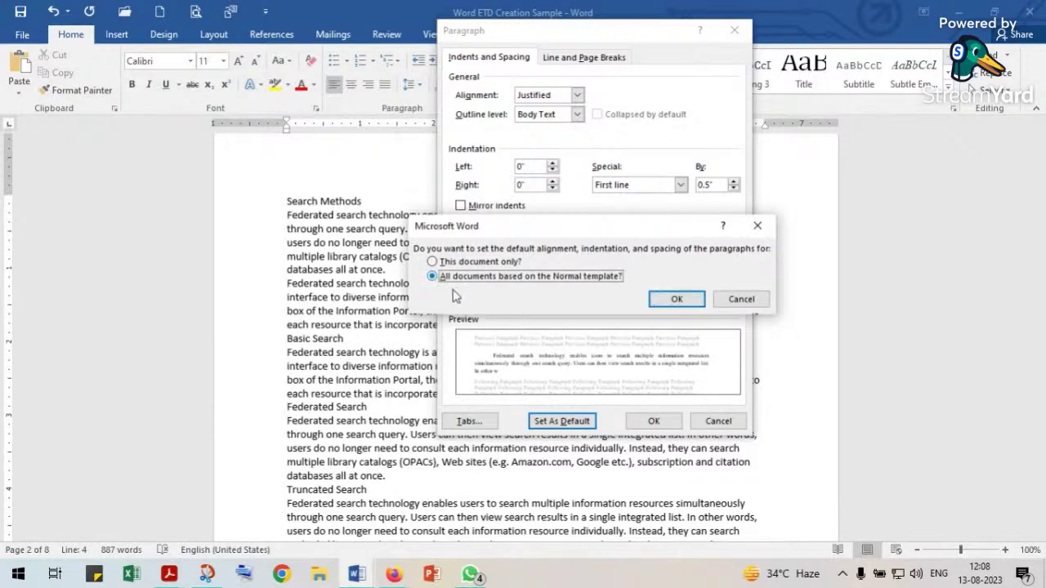
pyautogui.click(676, 299)
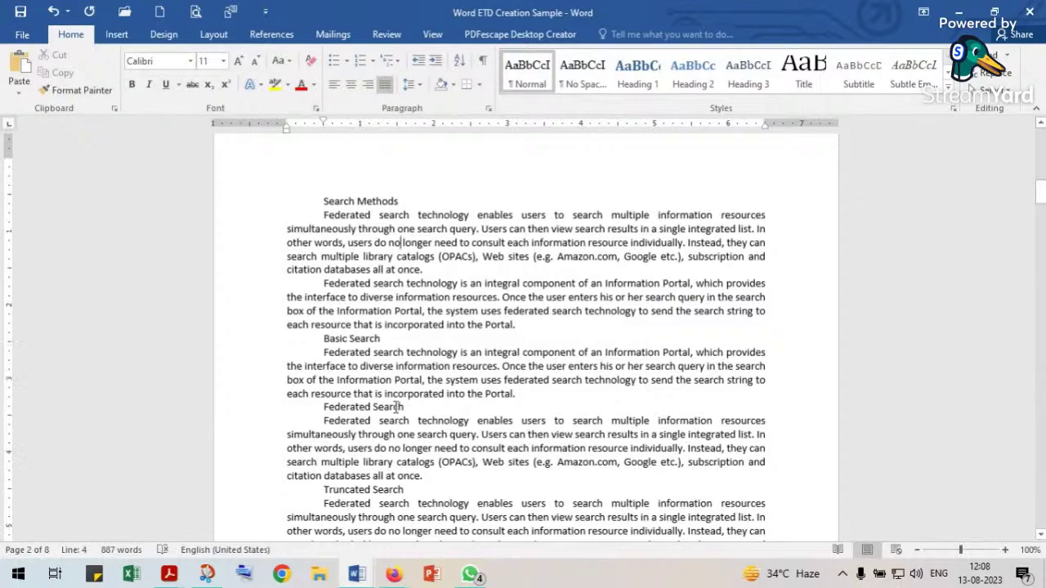
# Review the document's formatting, then set spacing after to 6 pt and line spacing to 1.3 for the first two Search Methods paragraphs.
pyautogui.scroll(-15, 397, 407)
pyautogui.scroll(-5, 389, 398)
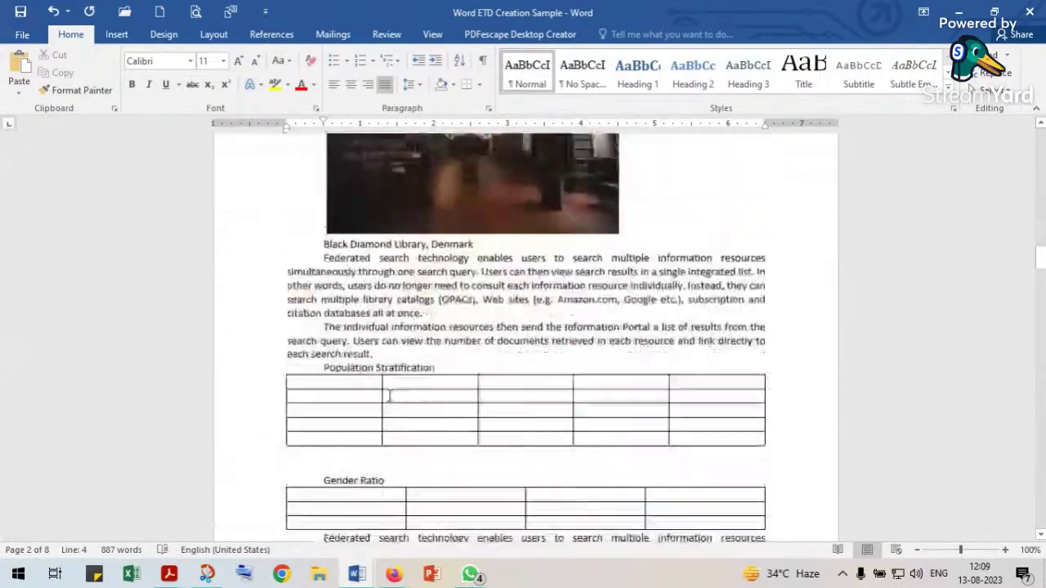
pyautogui.scroll(-5, 390, 401)
pyautogui.scroll(15, 389, 400)
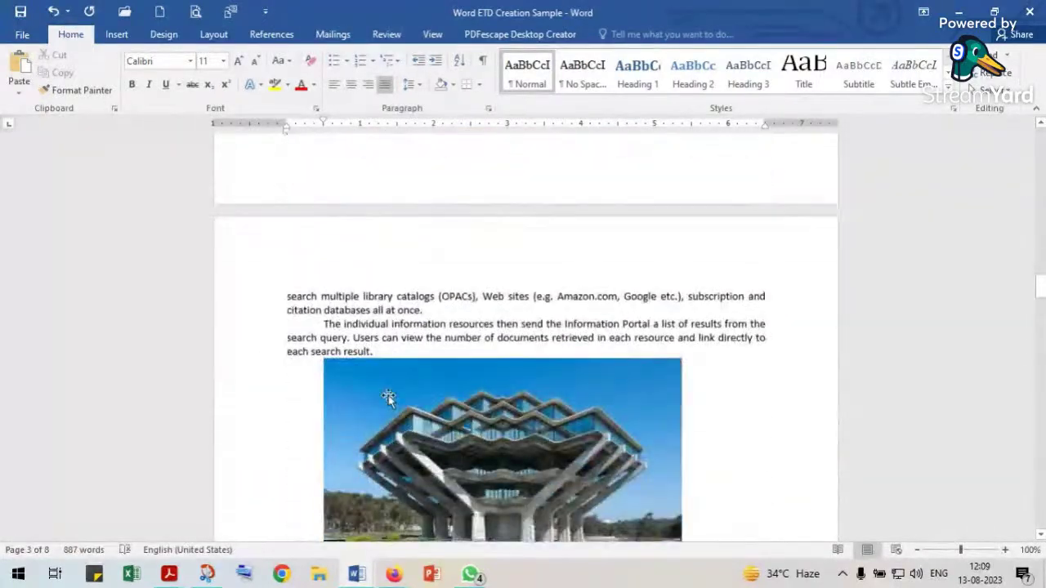
pyautogui.scroll(15, 389, 392)
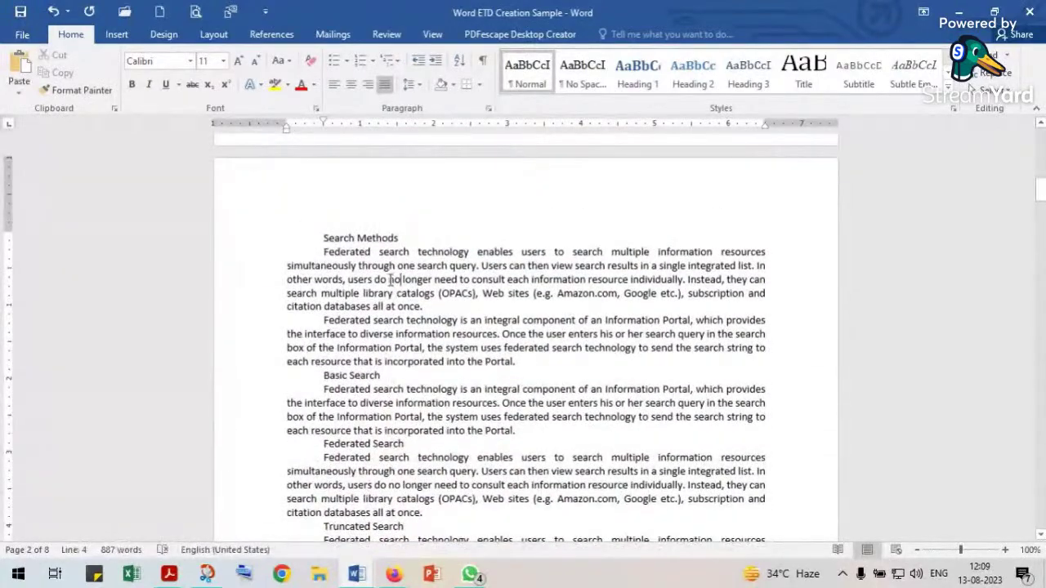
pyautogui.moveTo(375, 279); pyautogui.dragTo(450, 334)
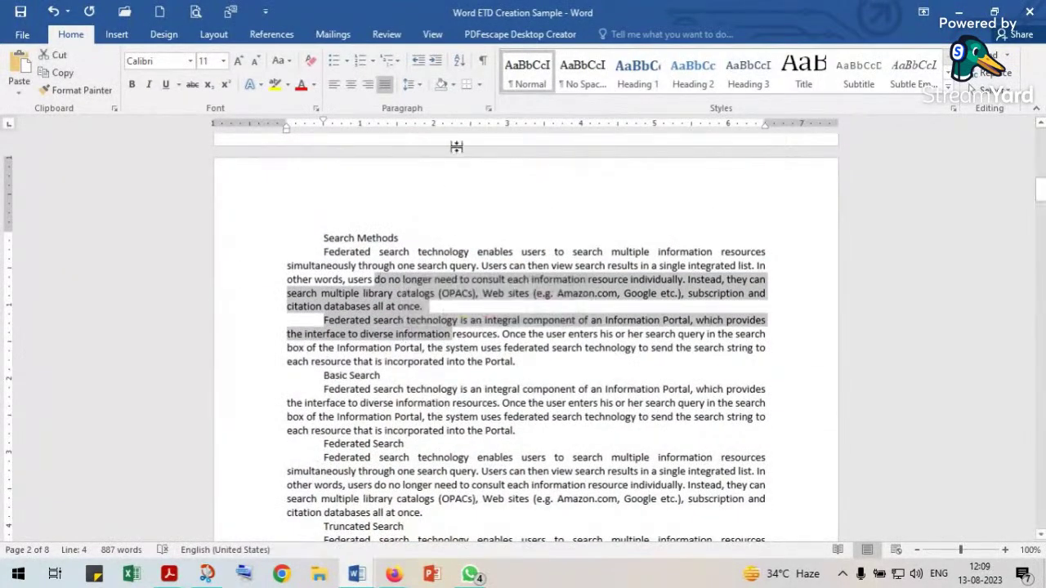
pyautogui.click(487, 108)
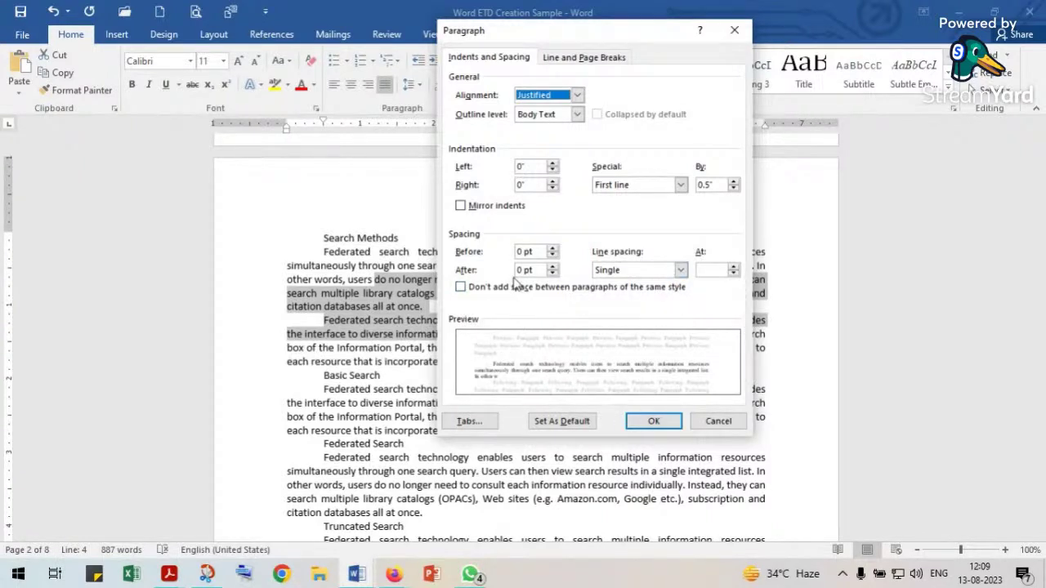
pyautogui.click(552, 267)
pyautogui.click(711, 270)
pyautogui.write('1.3')
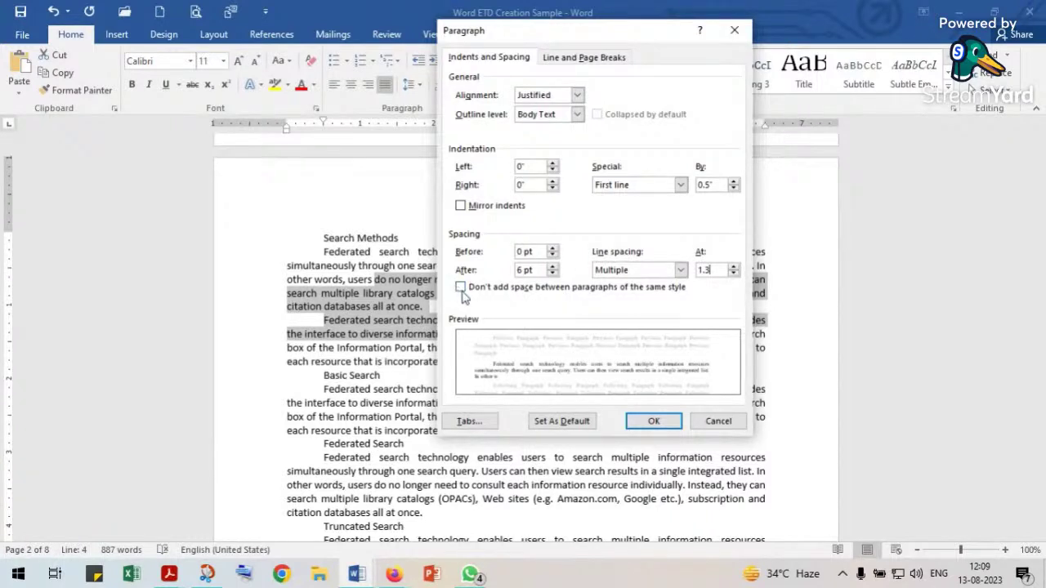
# Make the current paragraph alignment, indentation and spacing the default for all documents based on the Normal template.
pyautogui.click(564, 418)
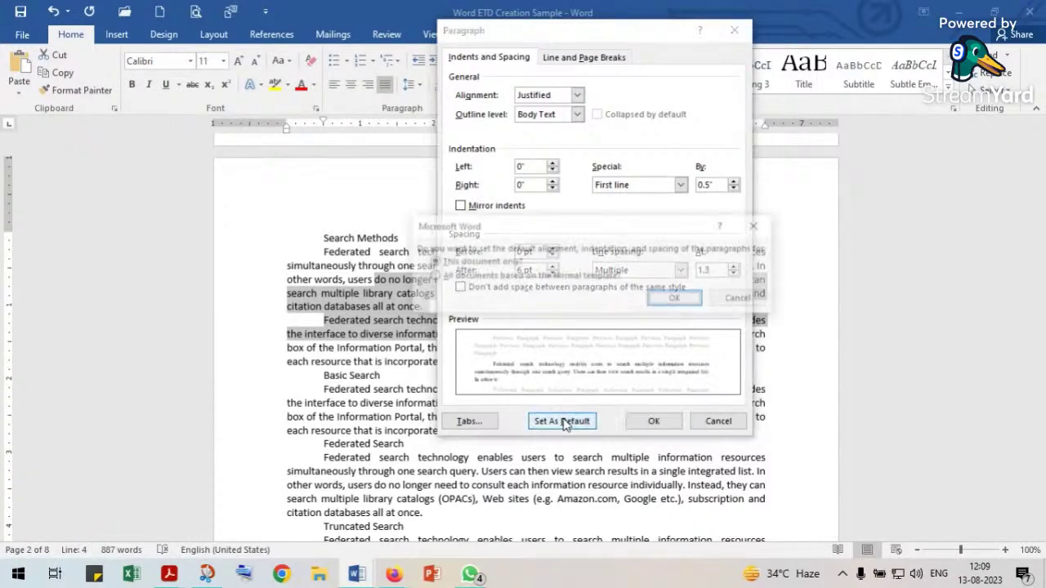
pyautogui.click(448, 277)
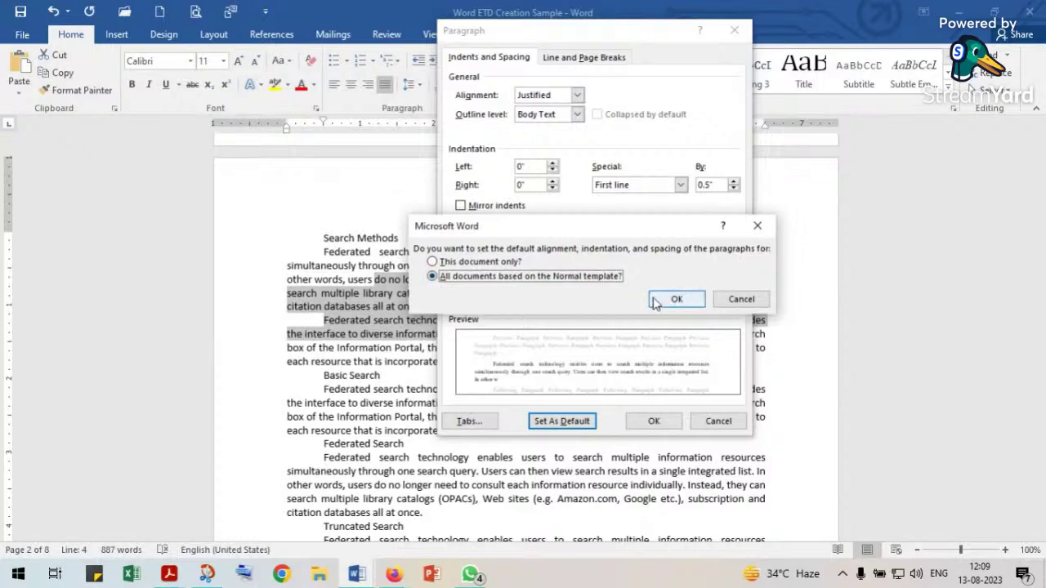
pyautogui.click(656, 301)
# Insert a blank line directly after the Federated Search heading.
pyautogui.click(390, 309)
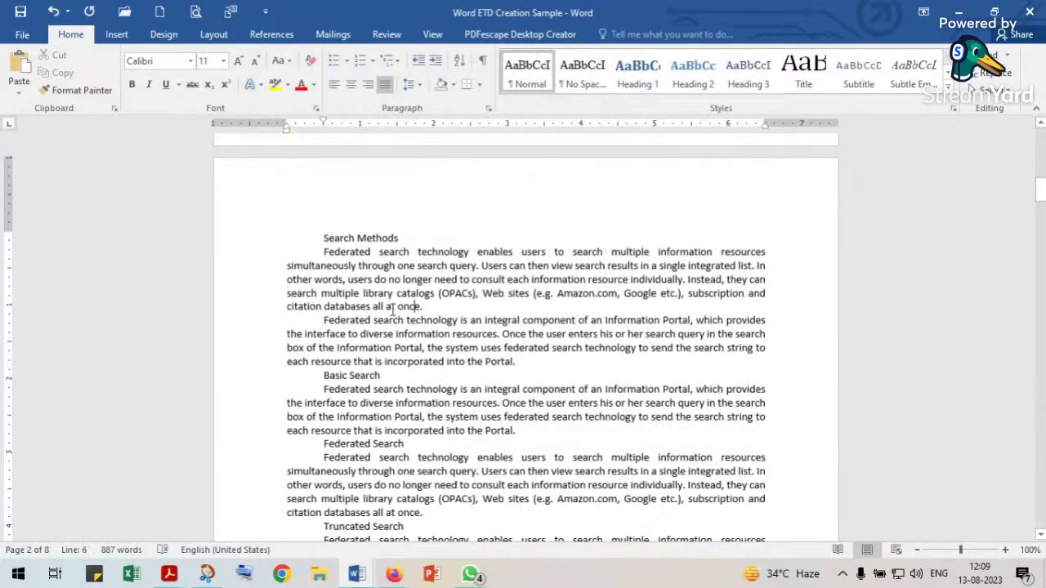
pyautogui.scroll(-3, 333, 299)
pyautogui.scroll(5, 329, 303)
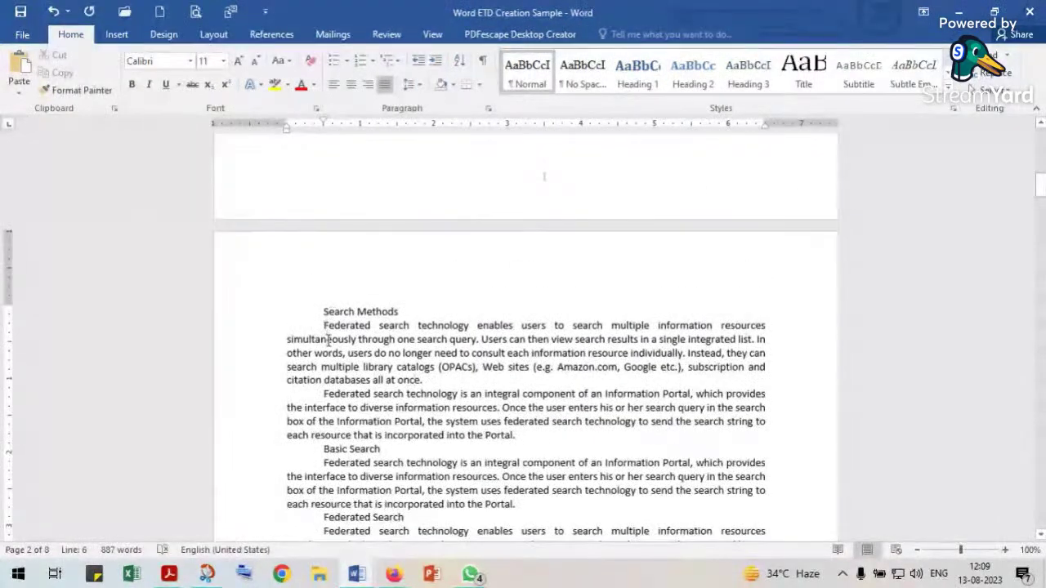
pyautogui.scroll(2, 327, 340)
pyautogui.scroll(8, 327, 335)
pyautogui.scroll(-14, 327, 333)
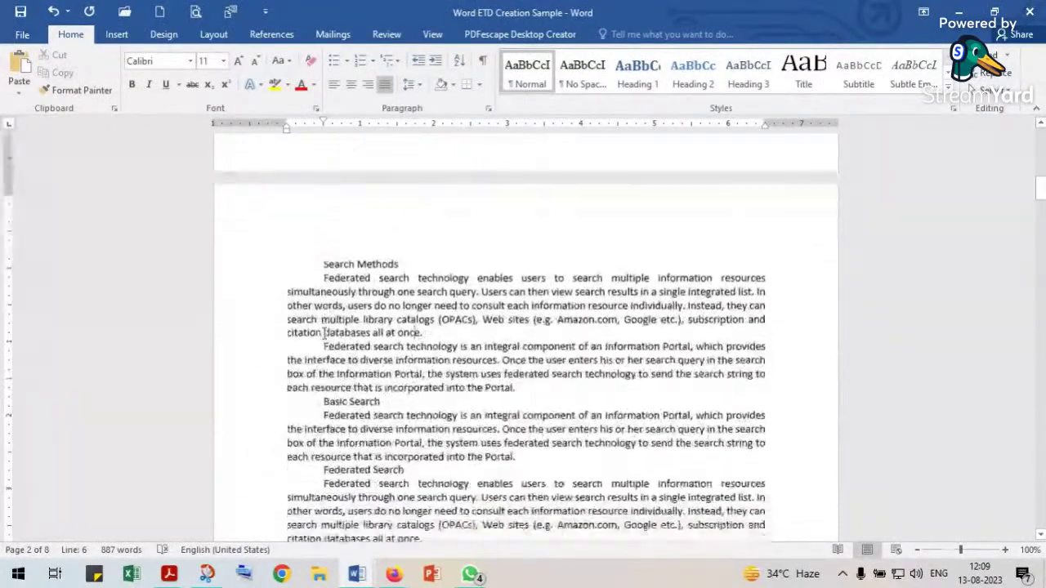
pyautogui.click(404, 297)
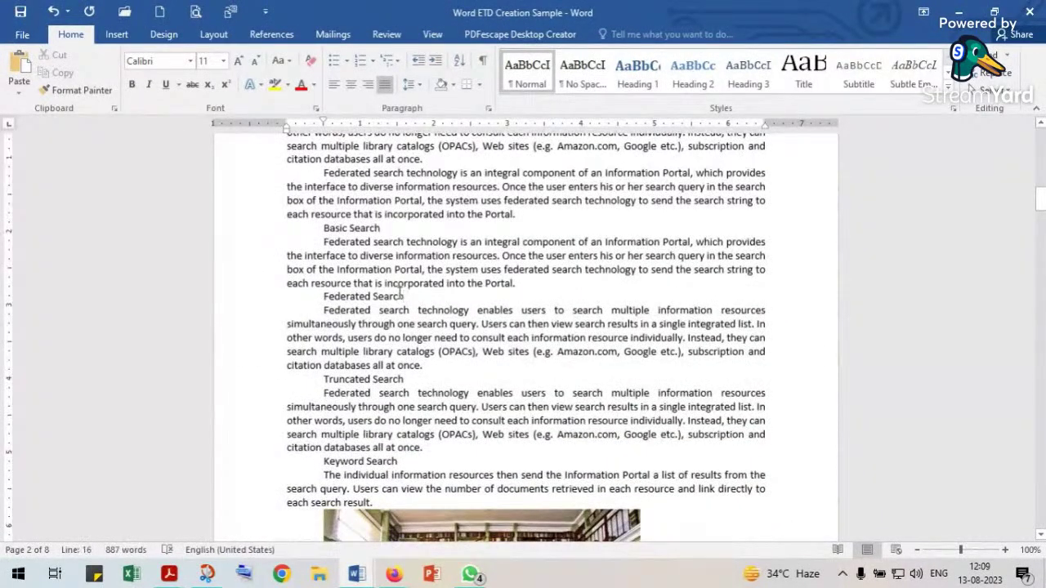
pyautogui.press('Return')
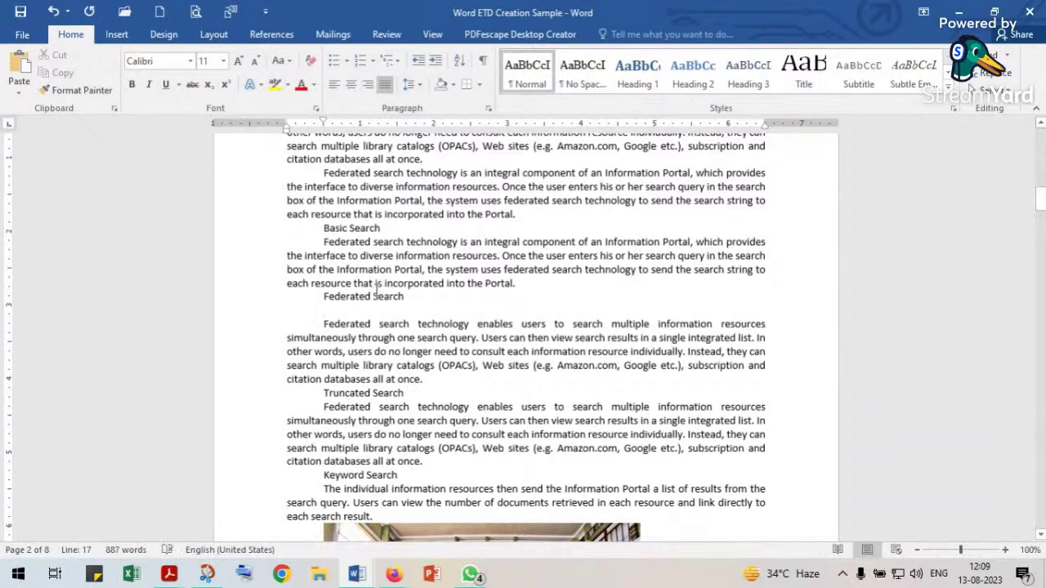
# Fit the table under Contents beyond Page Boundaries to the page width with AutoFit Window.
pyautogui.scroll(5, 345, 318)
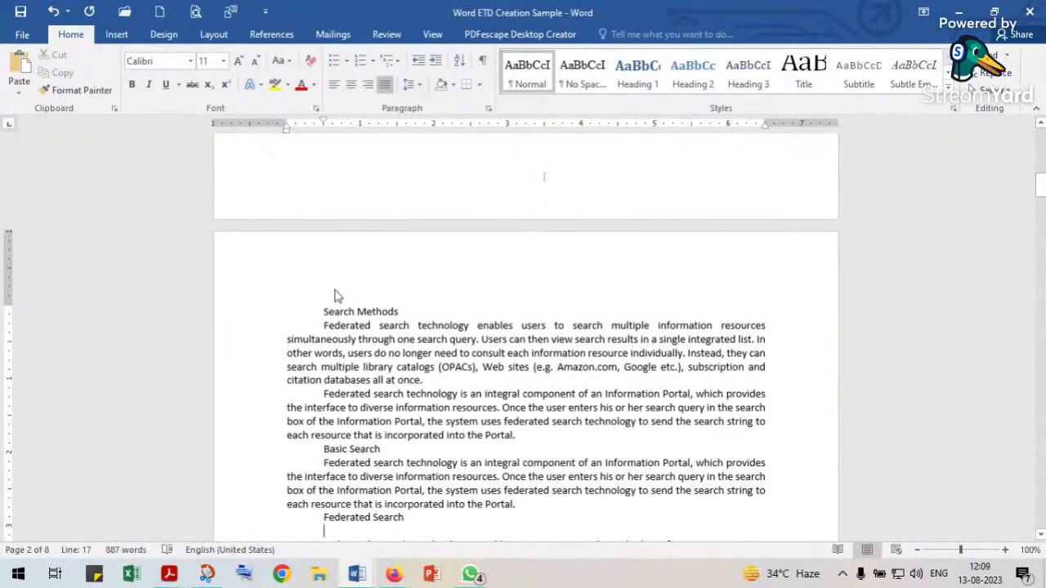
pyautogui.scroll(-20, 392, 350)
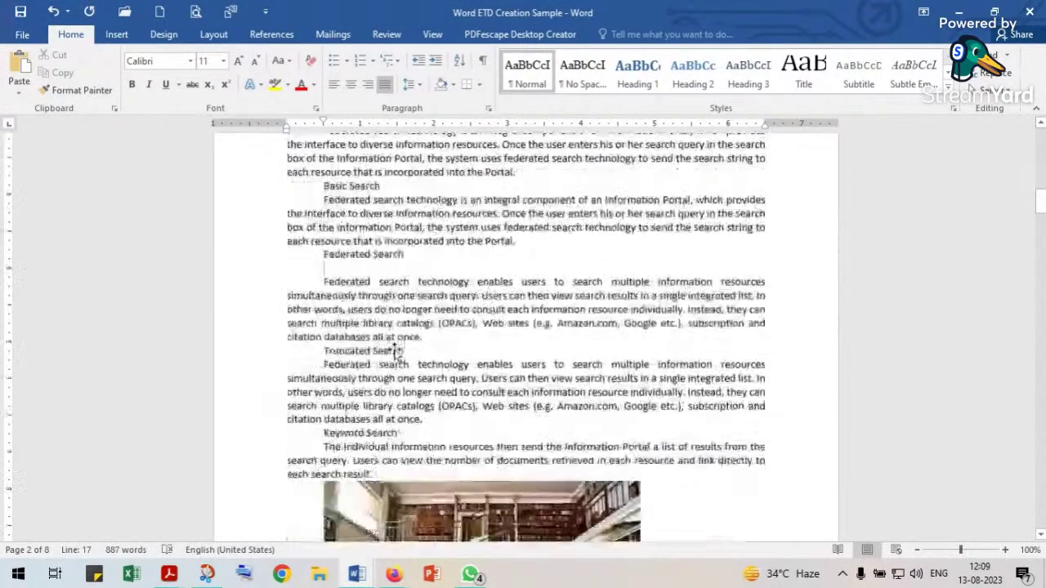
pyautogui.scroll(-20, 387, 353)
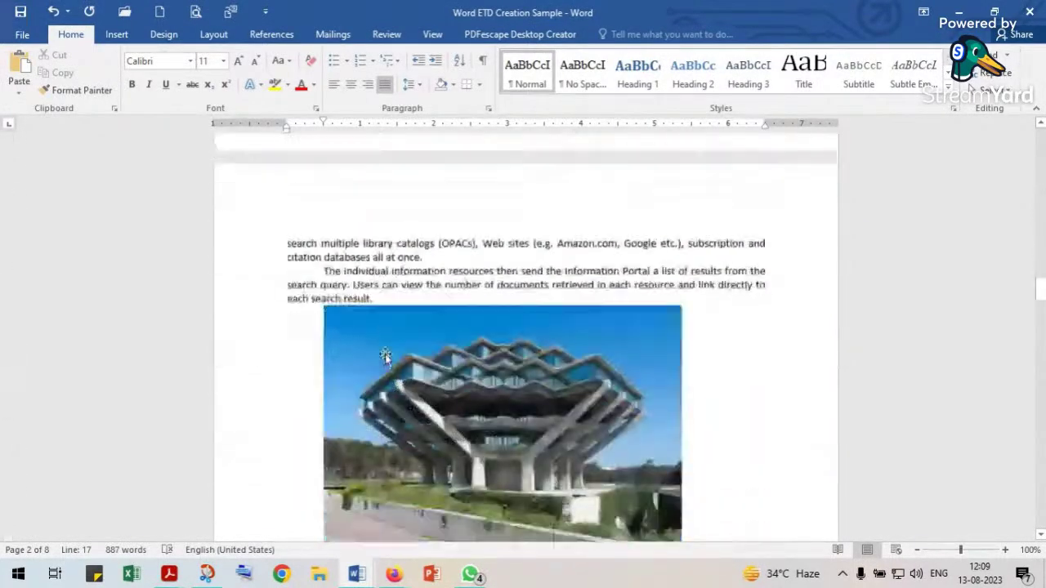
pyautogui.scroll(-20, 380, 356)
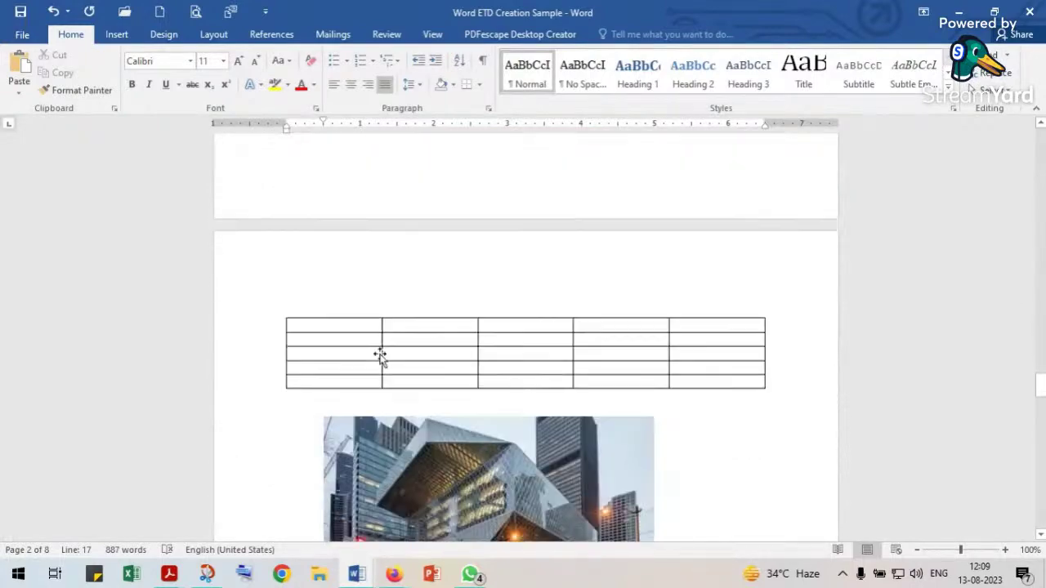
pyautogui.scroll(-8, 376, 358)
pyautogui.scroll(11, 372, 355)
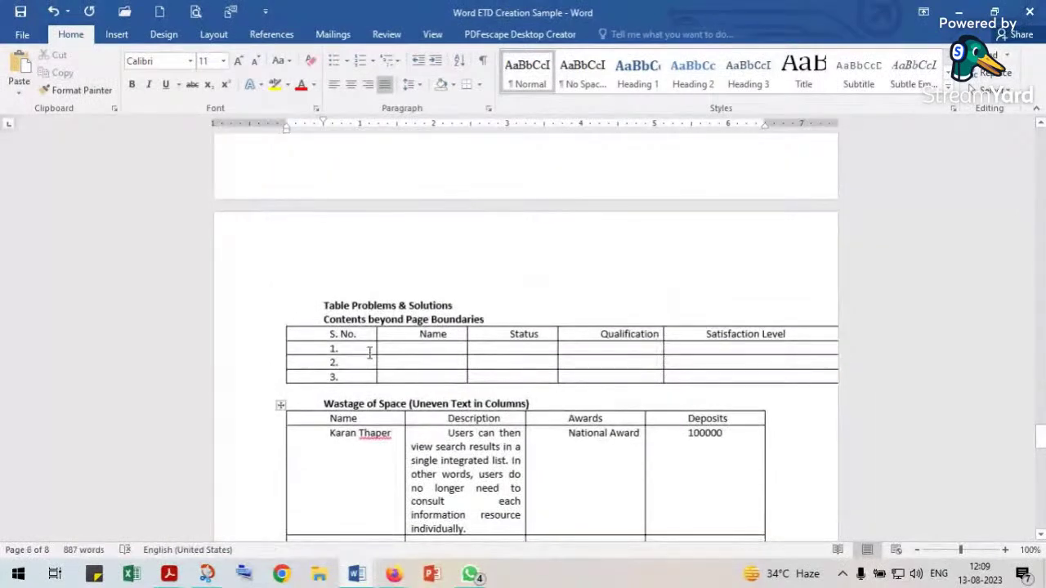
pyautogui.click(364, 337)
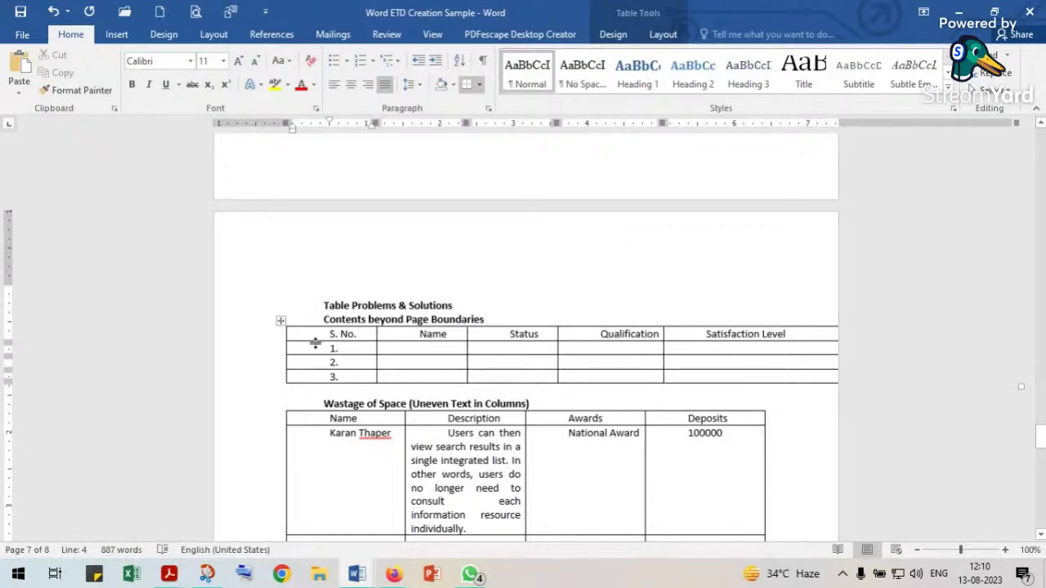
pyautogui.click(281, 321)
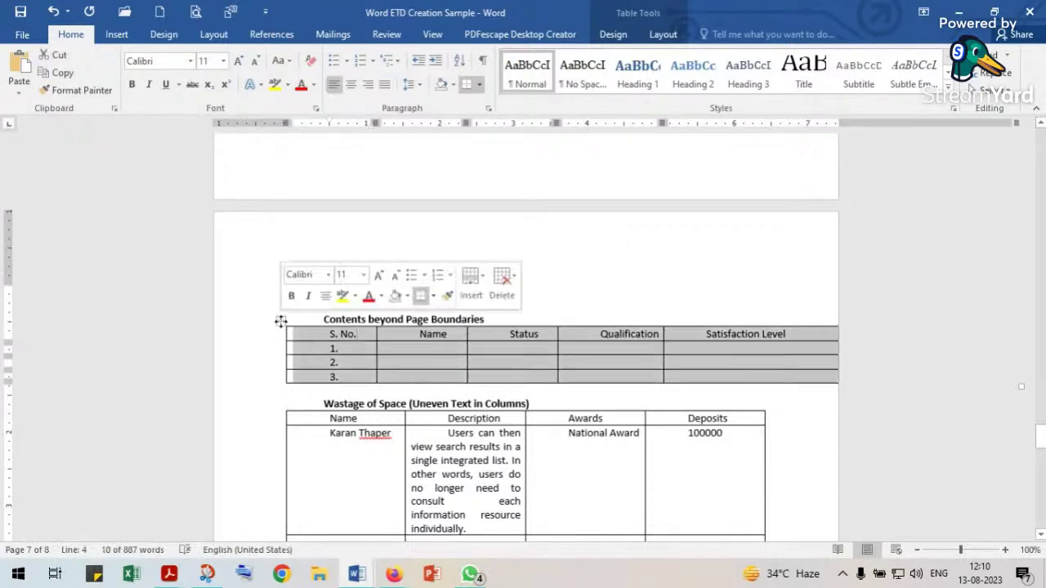
pyautogui.click(663, 36)
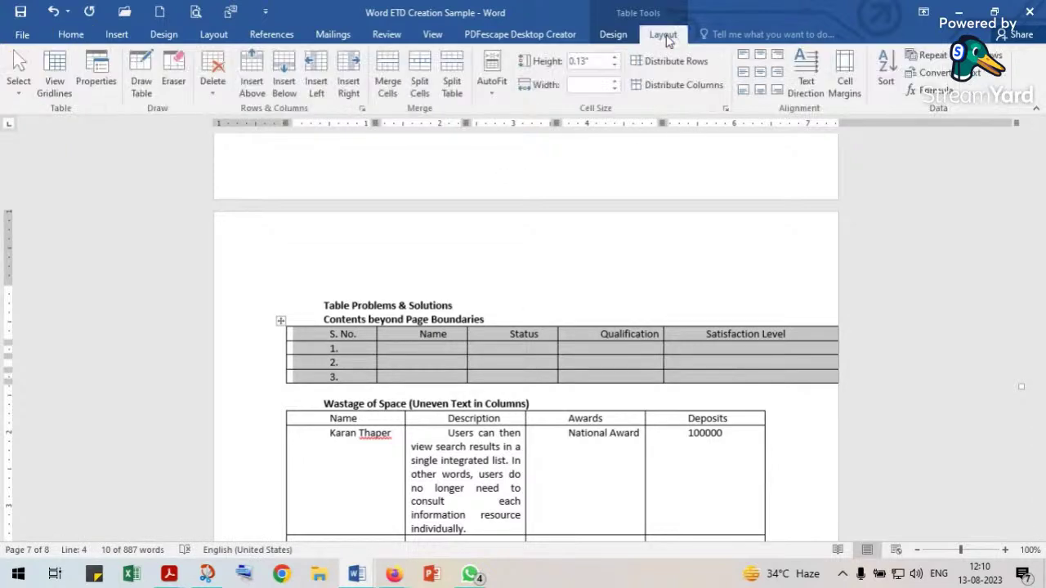
pyautogui.click(494, 96)
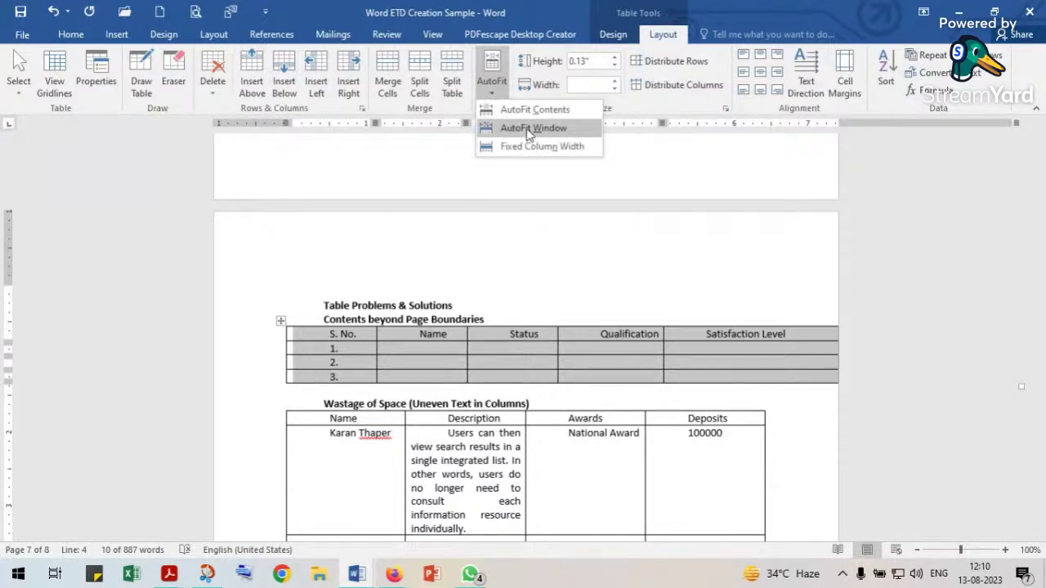
pyautogui.click(529, 131)
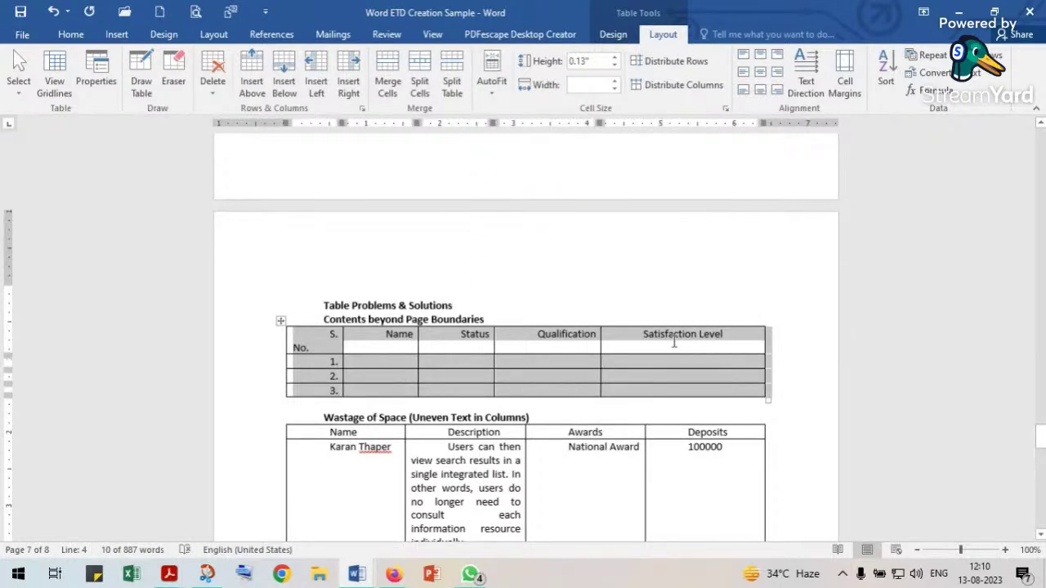
pyautogui.click(331, 335)
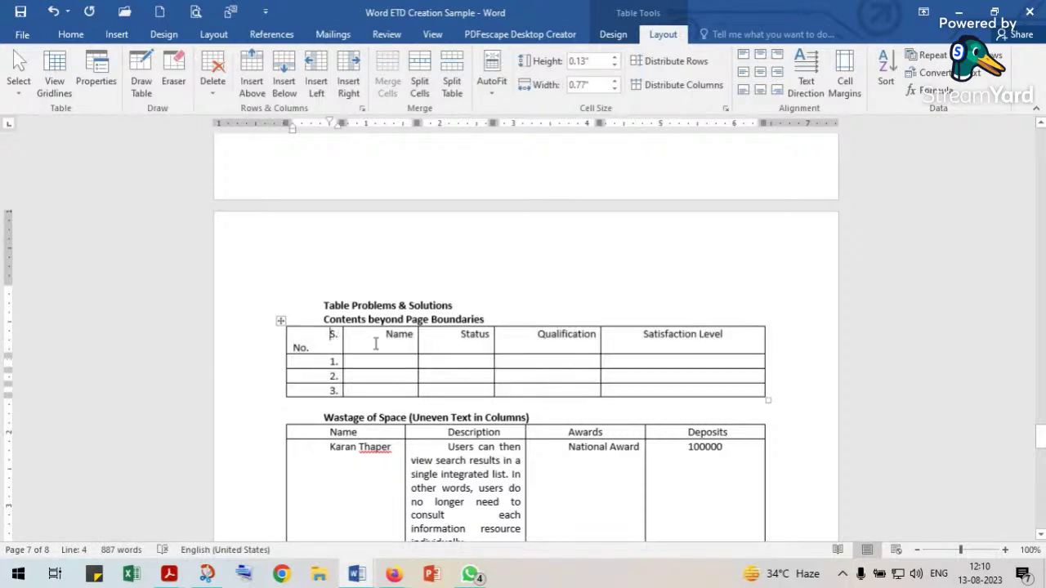
# Undo the recent edits, back through the table AutoFit and the added blank line to before the default paragraph formatting.
pyautogui.scroll(-1, 472, 374)
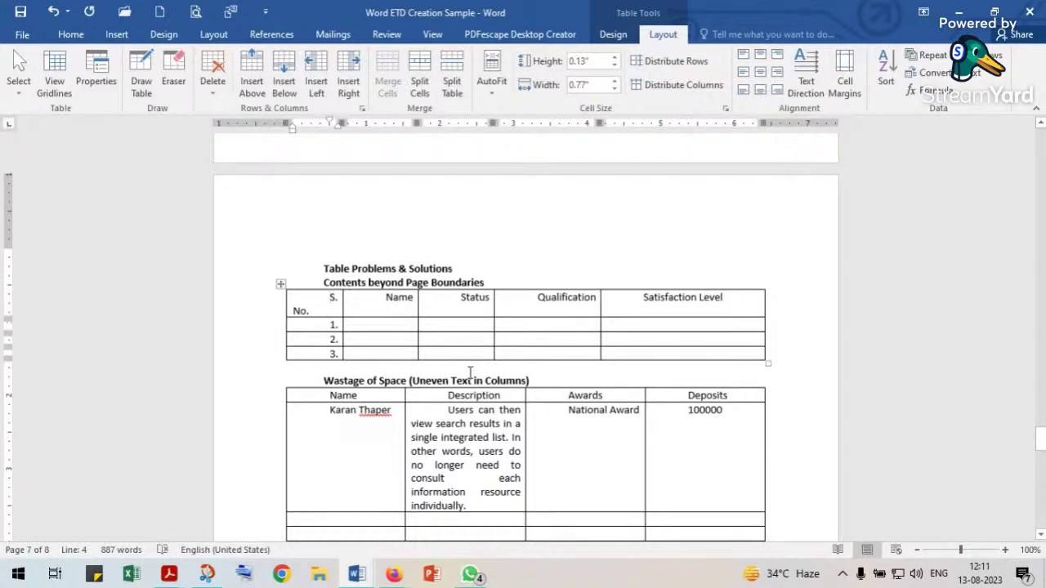
pyautogui.hotkey('ctrl', 'z')
pyautogui.hotkey('ctrl', 'z')
pyautogui.hotkey('ctrl', 'z')
pyautogui.hotkey('ctrl', 'z')
pyautogui.hotkey('ctrl', 'z')
pyautogui.hotkey('ctrl', 'z')
pyautogui.hotkey('ctrl', 'z')
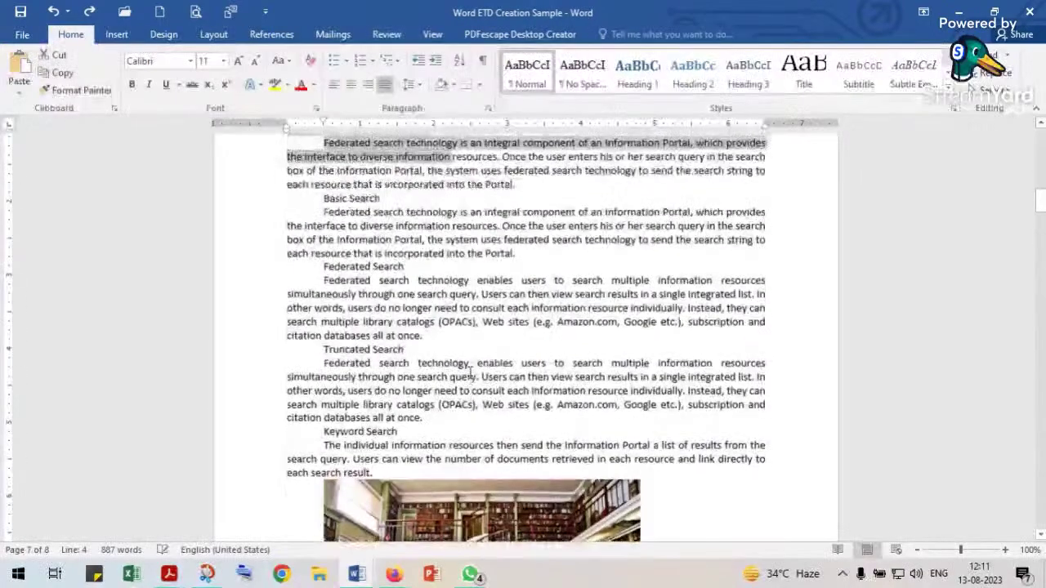
# AutoFit the Wastage of Space table to its contents and widen its Name column, leaving the Description column about 3.96" wide.
pyautogui.scroll(-12, 469, 375)
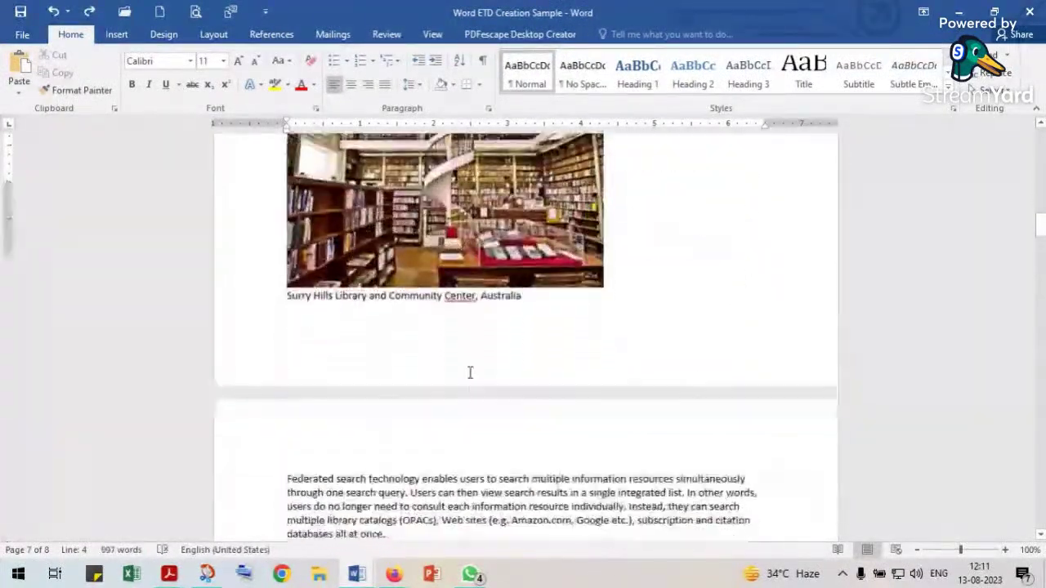
pyautogui.moveTo(1040, 237); pyautogui.dragTo(1040, 443)
pyautogui.tripleClick(417, 306)
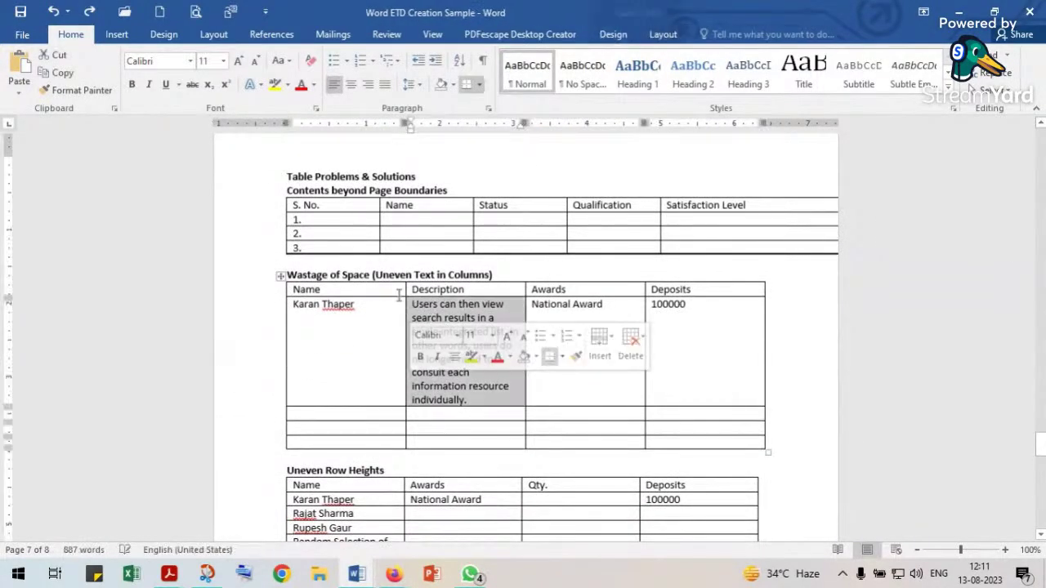
pyautogui.scroll(-2, 358, 312)
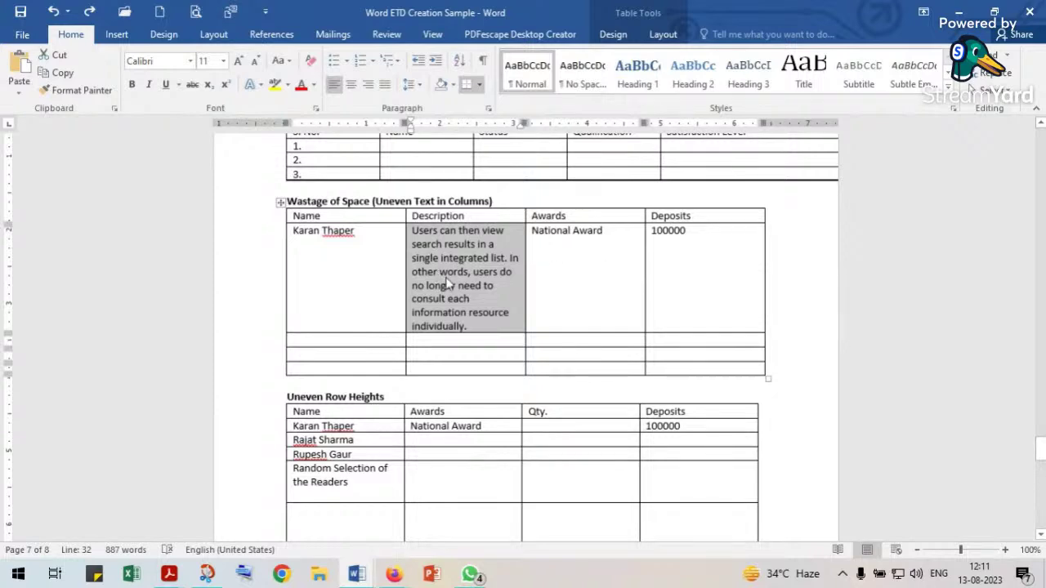
pyautogui.click(279, 203)
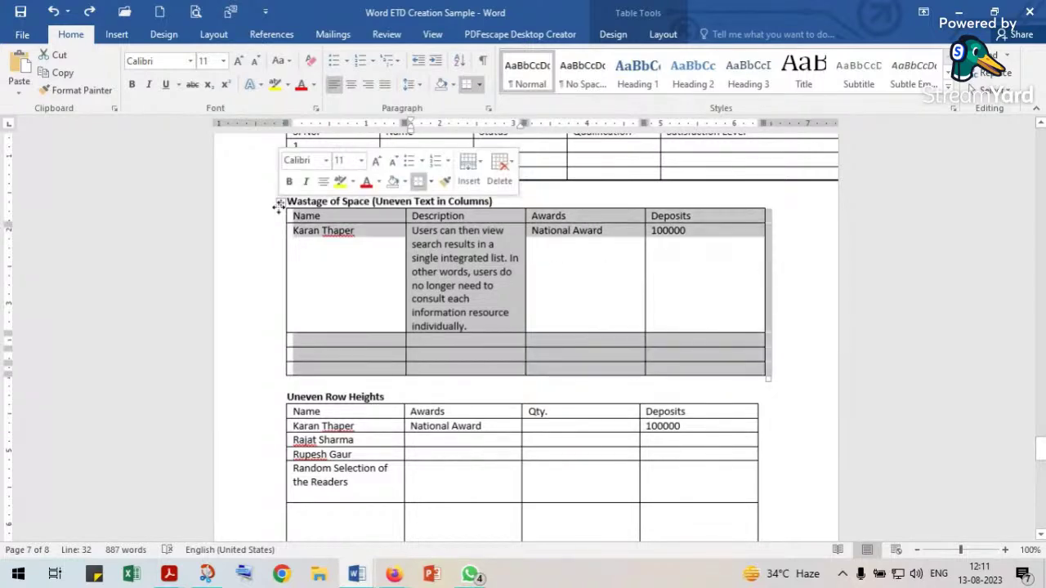
pyautogui.click(658, 37)
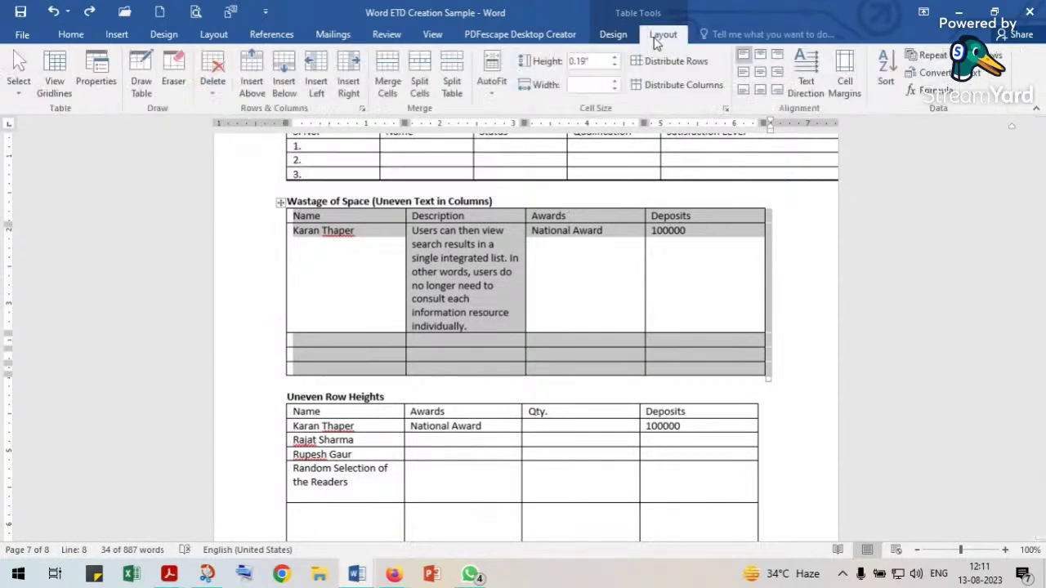
pyautogui.click(494, 91)
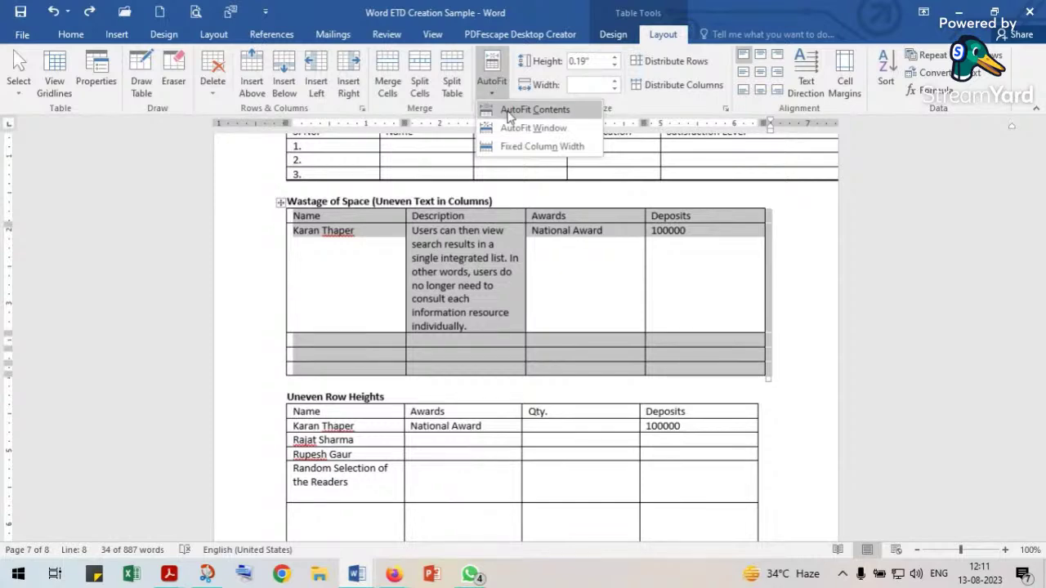
pyautogui.click(508, 115)
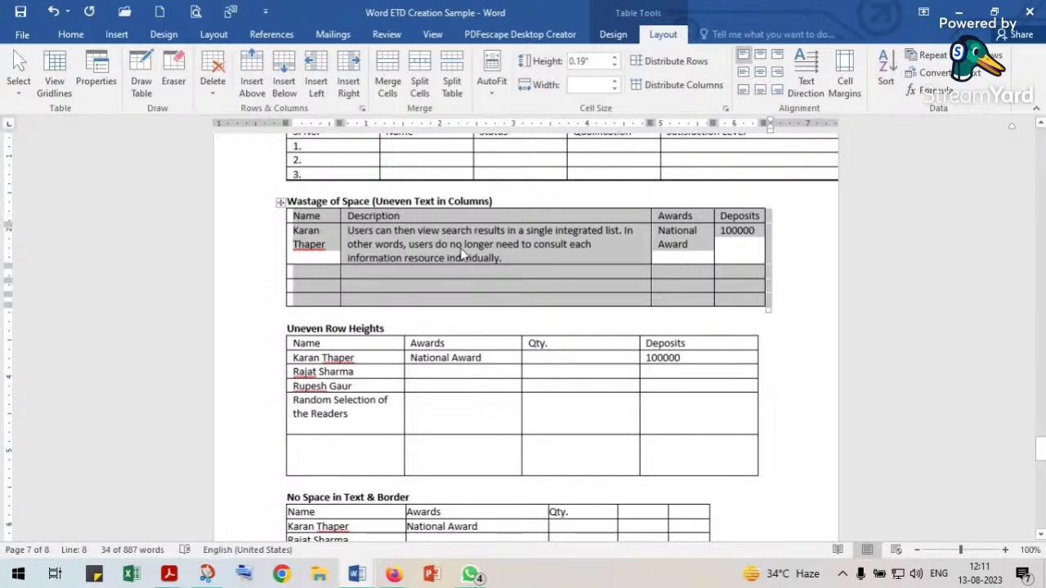
pyautogui.click(365, 258)
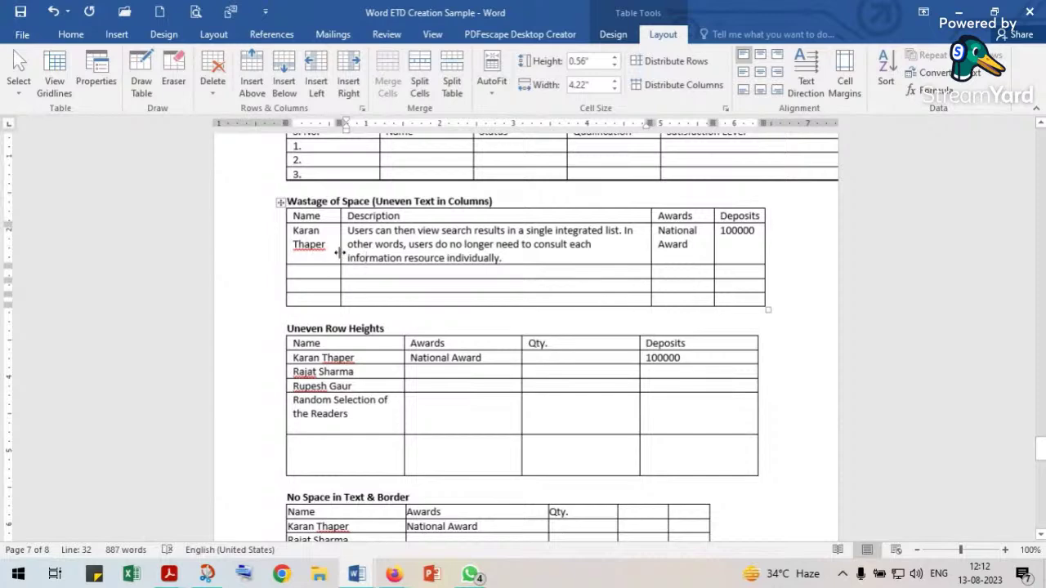
pyautogui.moveTo(339, 252); pyautogui.dragTo(359, 252)
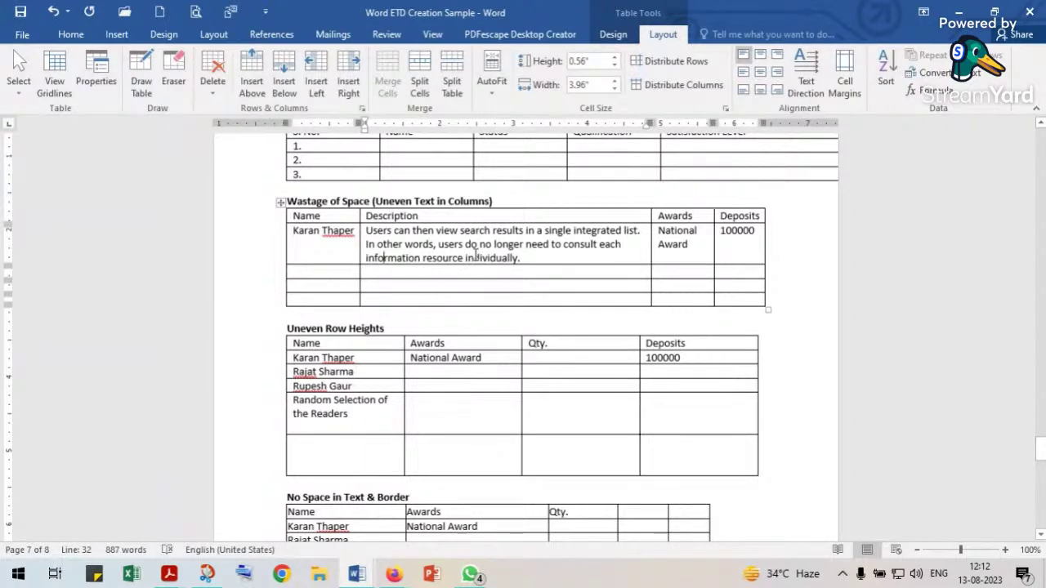
# Distribute the rows of the Uneven Row Heights table evenly and set all its cells to Align Center Left.
pyautogui.scroll(-3, 475, 254)
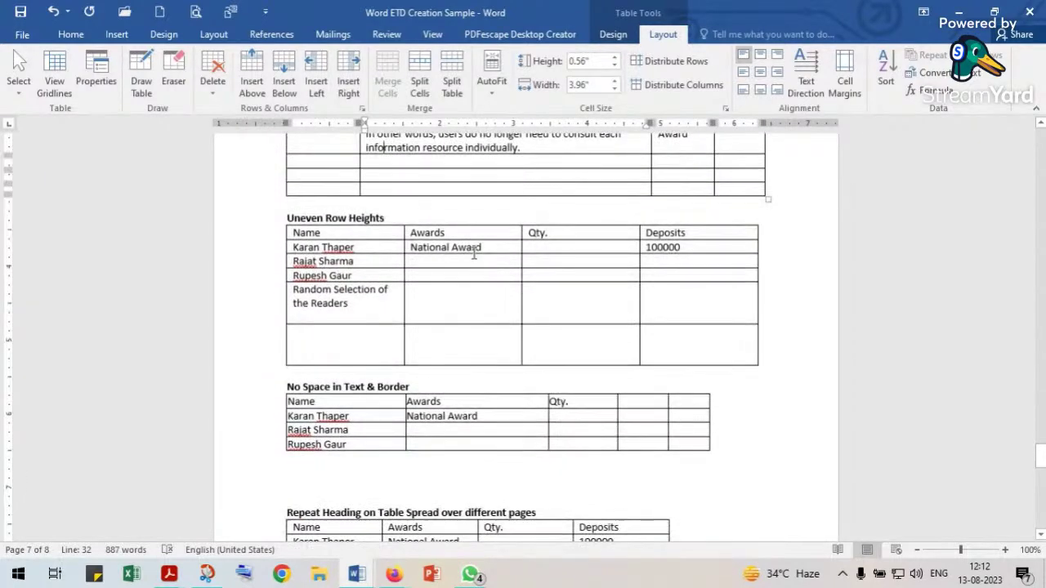
pyautogui.scroll(-1, 475, 254)
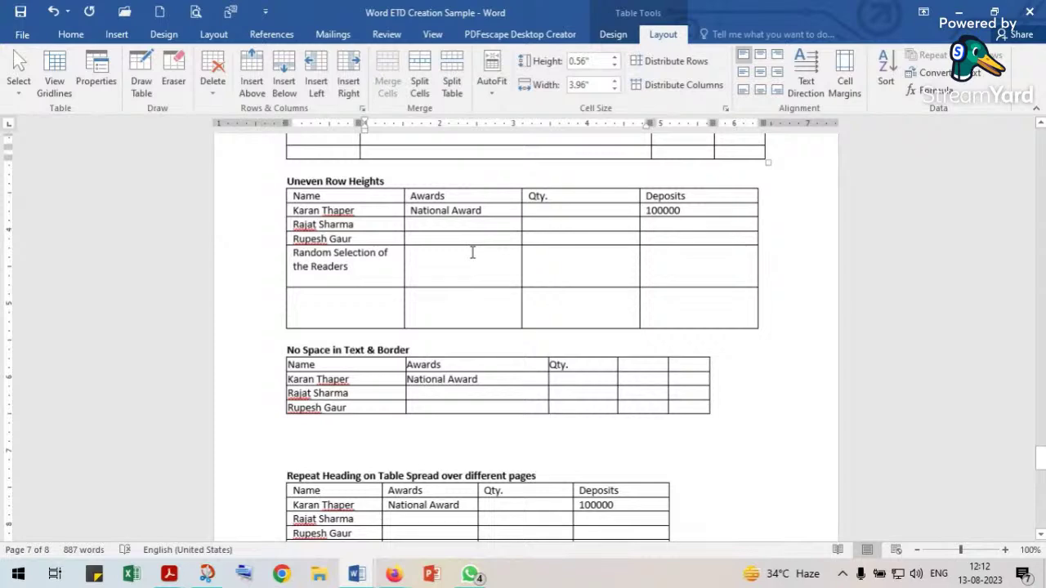
pyautogui.scroll(-1, 470, 252)
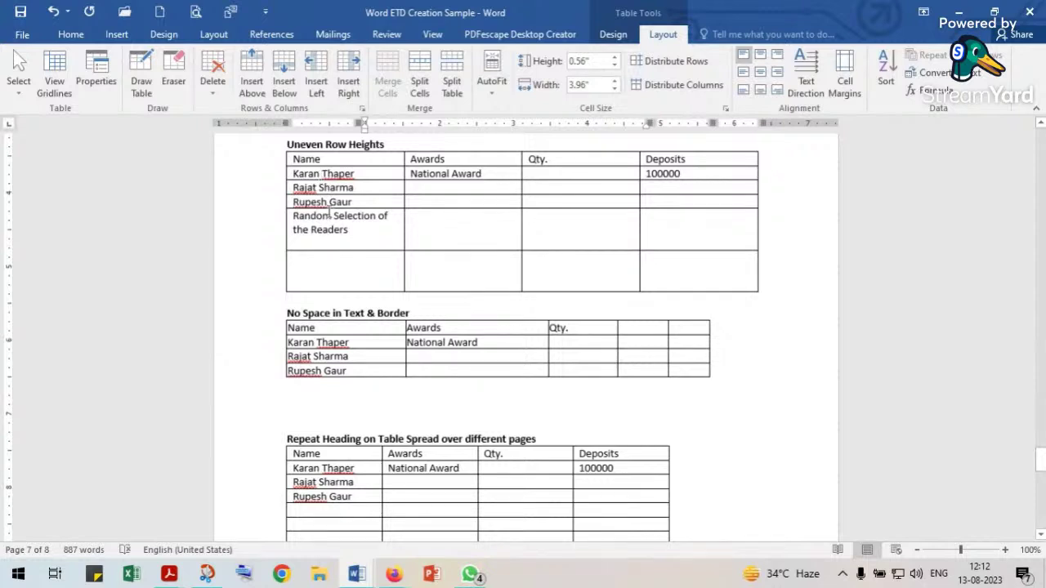
pyautogui.click(335, 182)
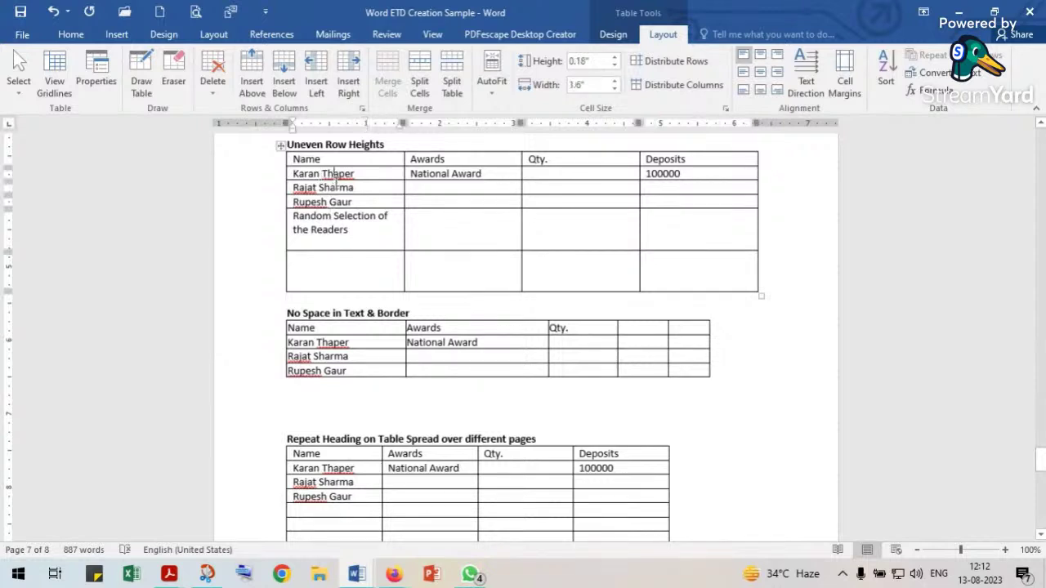
pyautogui.click(336, 220)
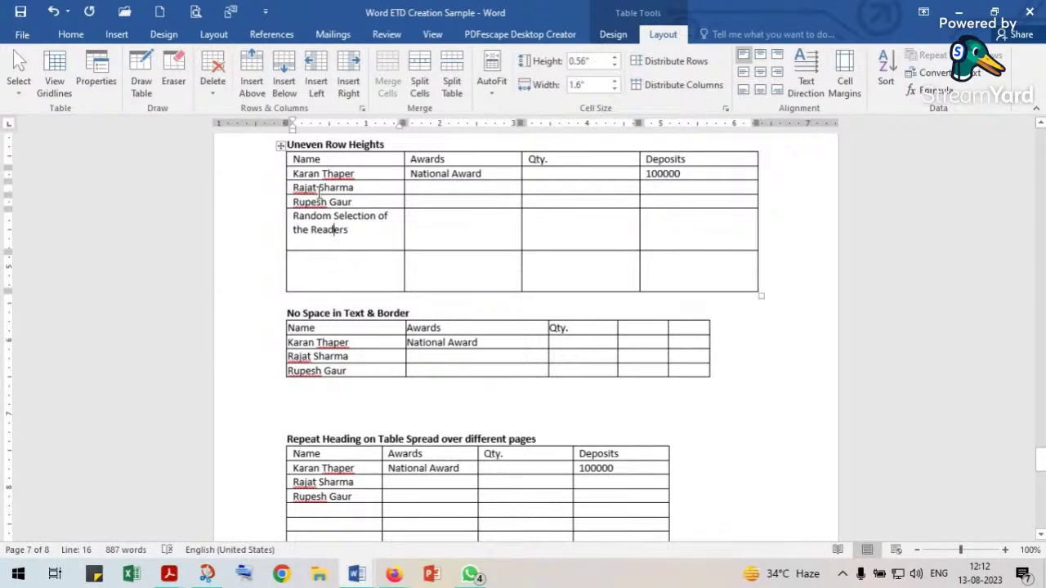
pyautogui.scroll(2, 336, 226)
pyautogui.click(280, 219)
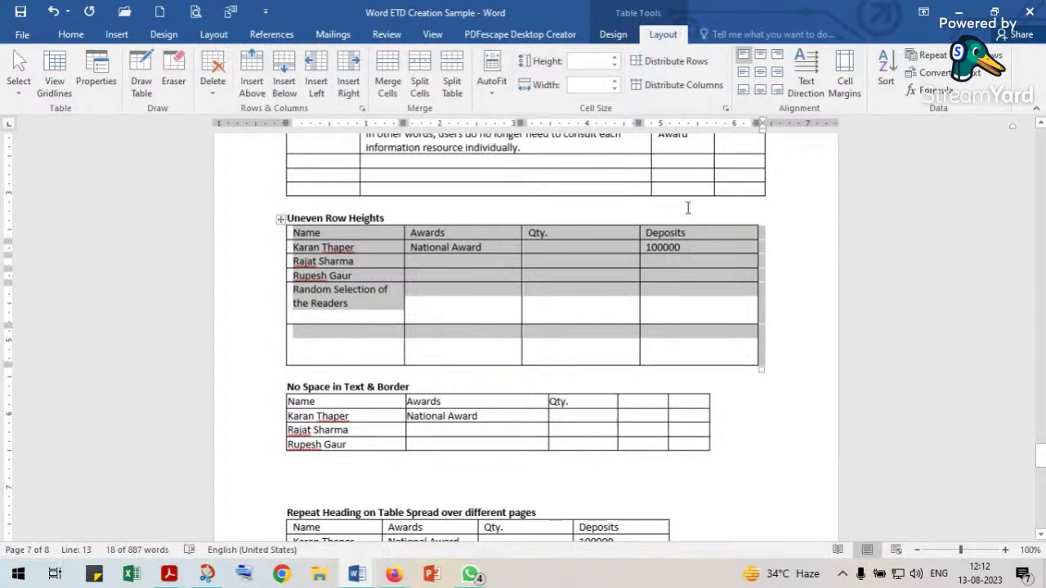
pyautogui.click(675, 62)
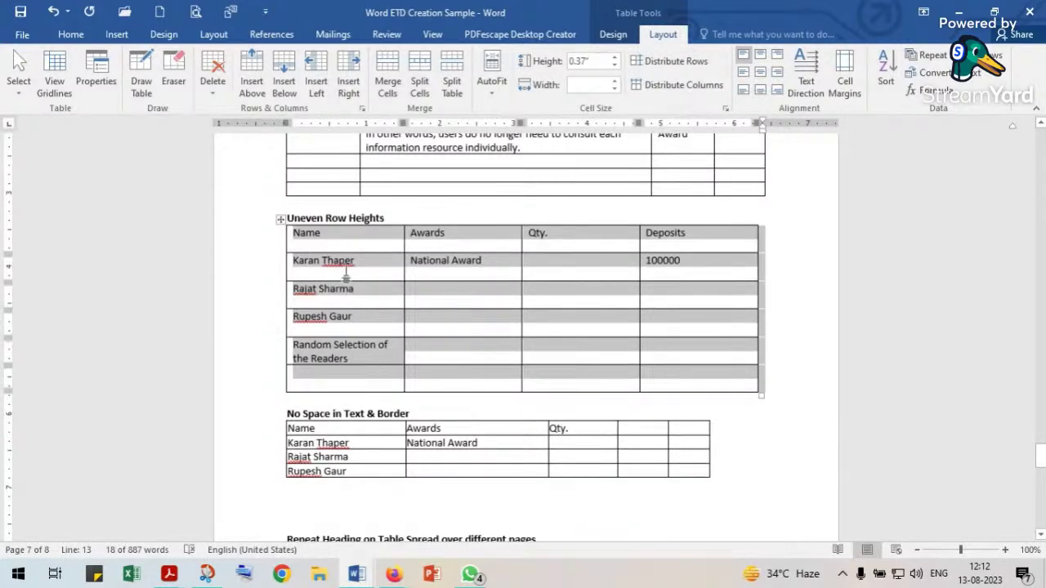
pyautogui.scroll(-2, 350, 295)
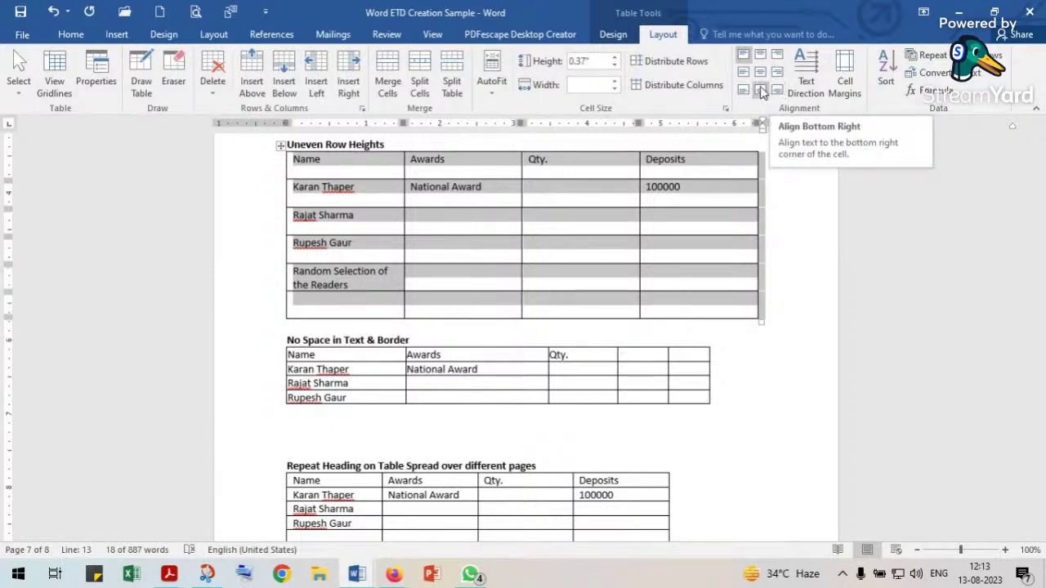
pyautogui.click(742, 71)
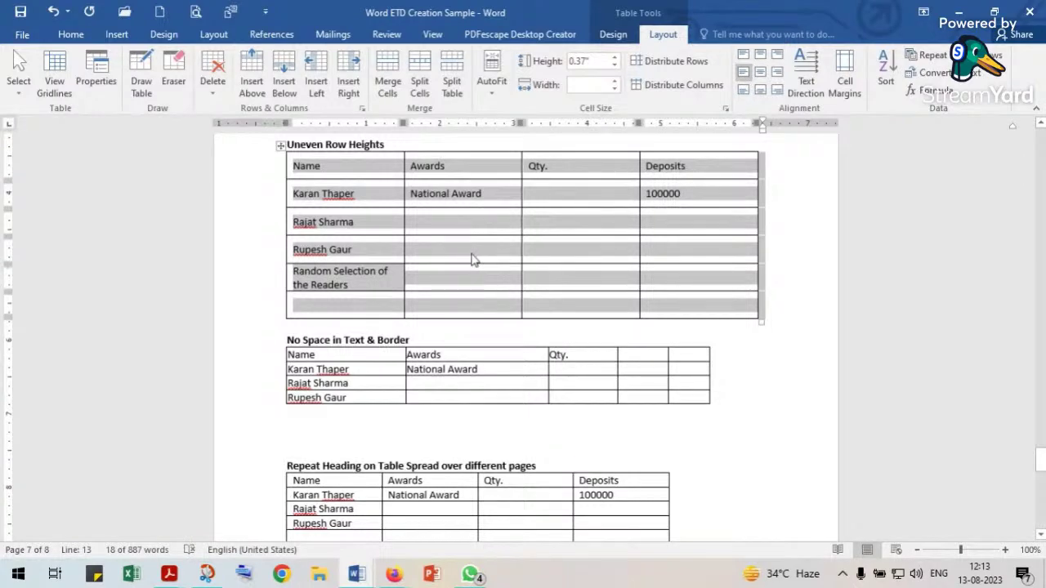
# Centre and bold the header row of the Uneven Row Heights table, and bold the filled entries in its Name column.
pyautogui.click(250, 167)
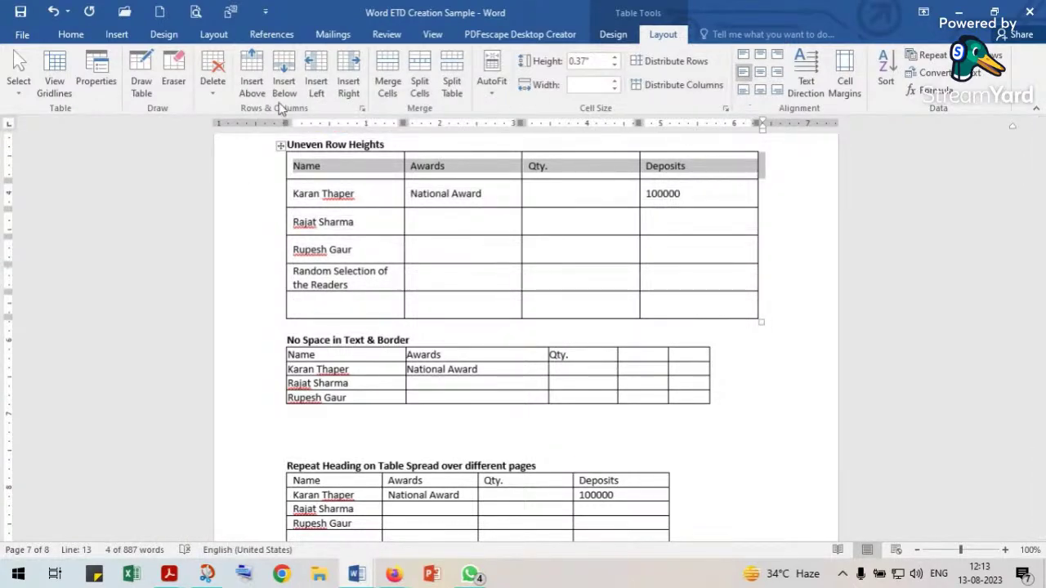
pyautogui.click(72, 35)
pyautogui.click(351, 84)
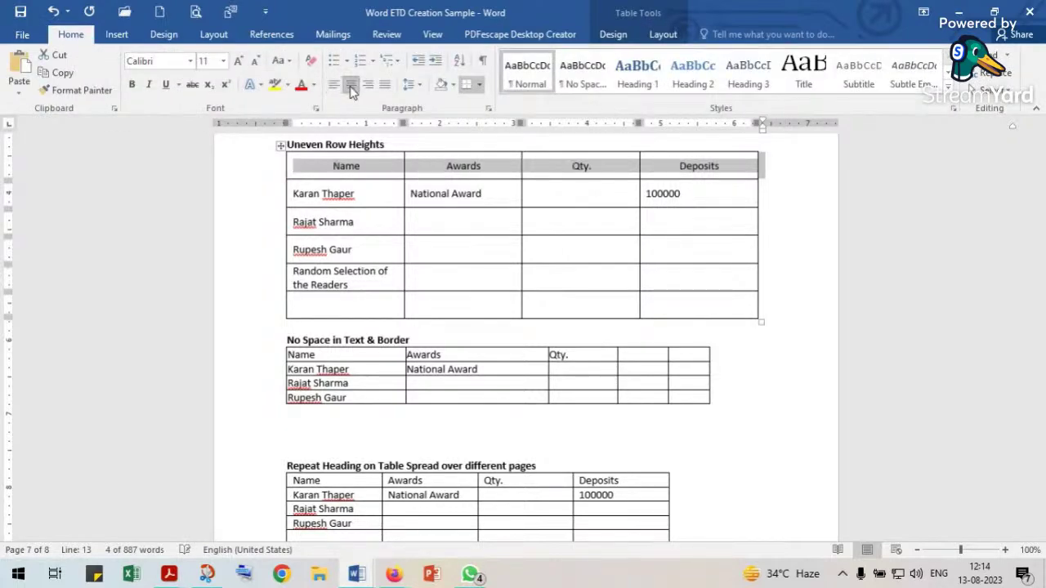
pyautogui.click(131, 84)
pyautogui.moveTo(362, 194); pyautogui.dragTo(359, 278)
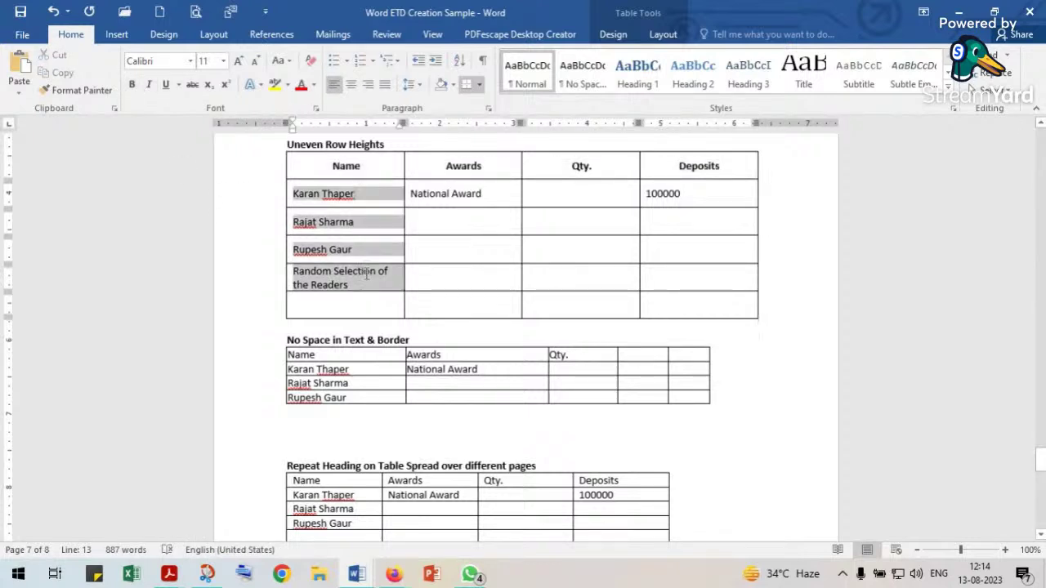
pyautogui.click(132, 85)
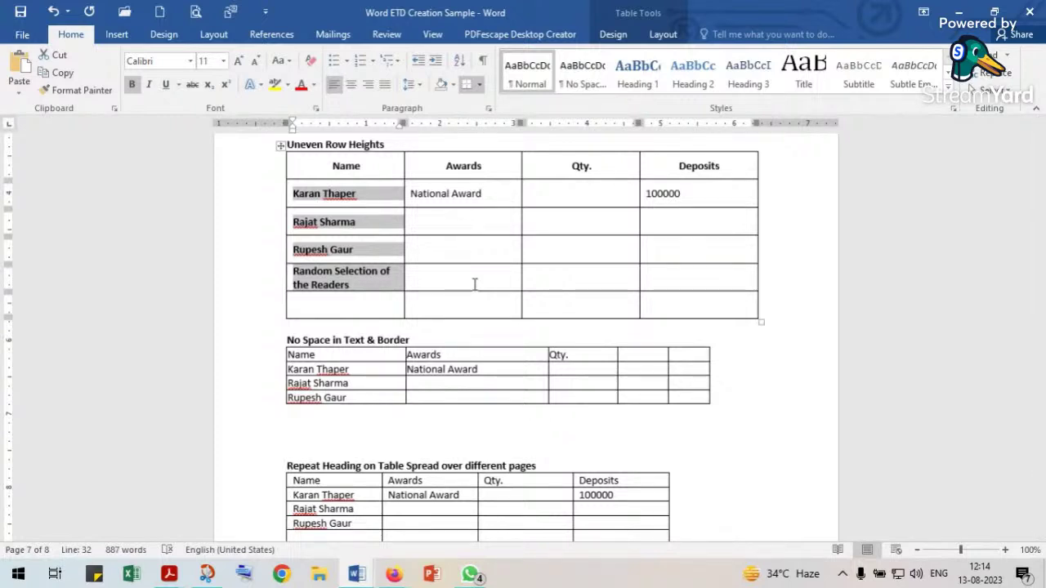
# Set the default left cell margin of the No Space in Text & Border table to 0.08".
pyautogui.scroll(-4, 474, 284)
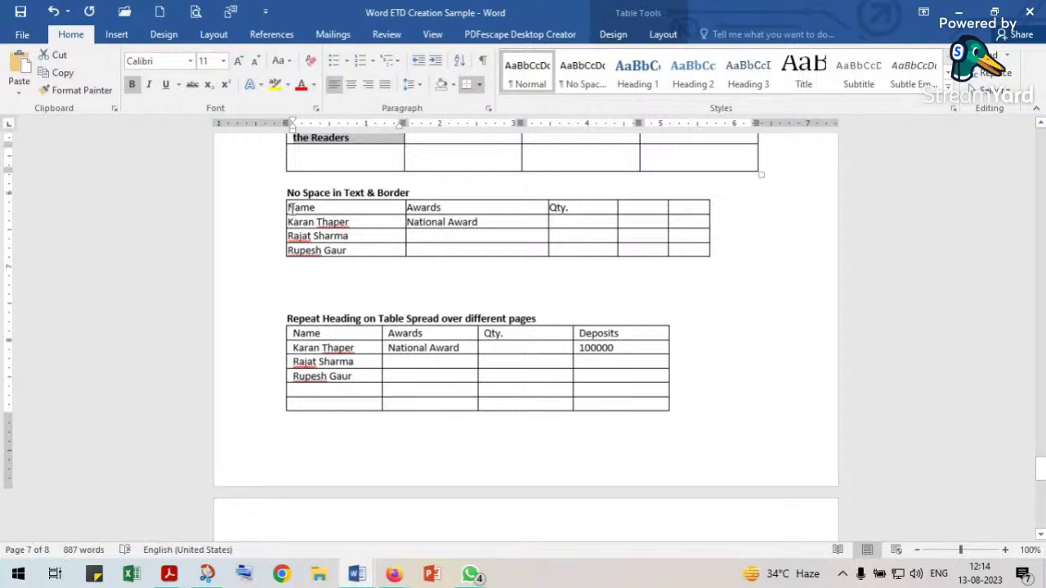
pyautogui.scroll(2, 295, 227)
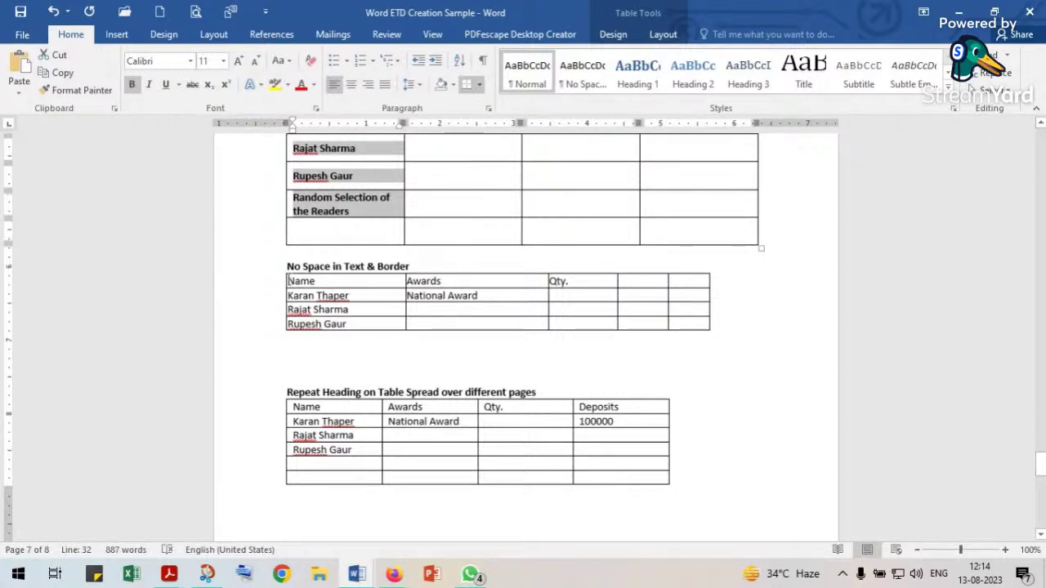
pyautogui.click(282, 270)
pyautogui.click(280, 267)
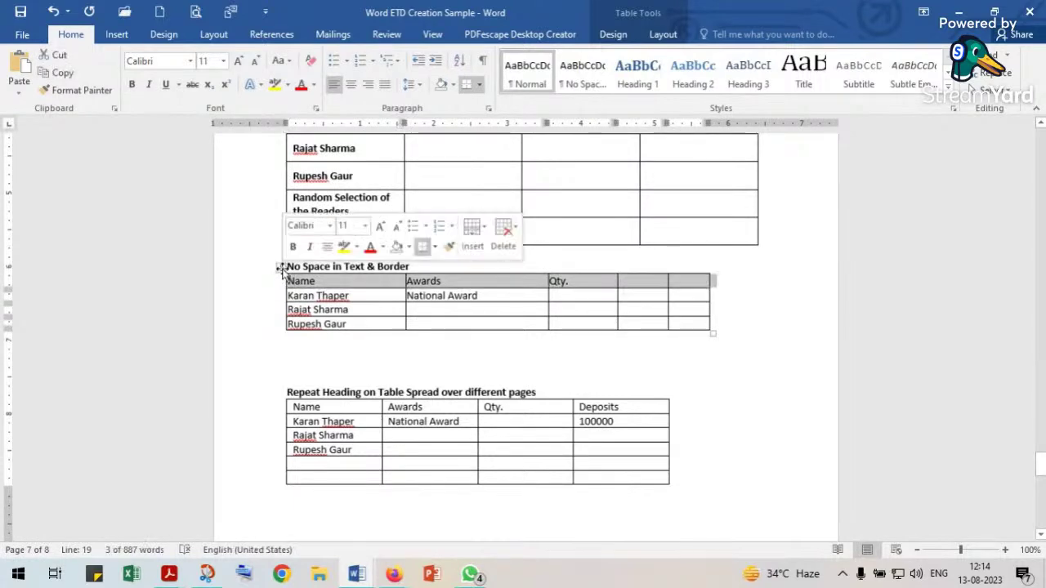
pyautogui.click(660, 36)
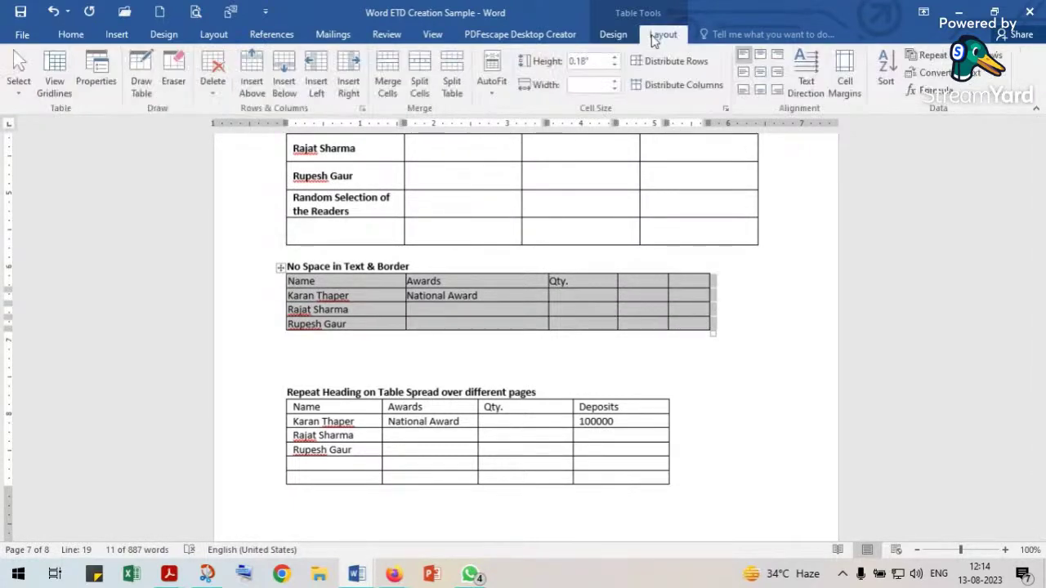
pyautogui.click(847, 85)
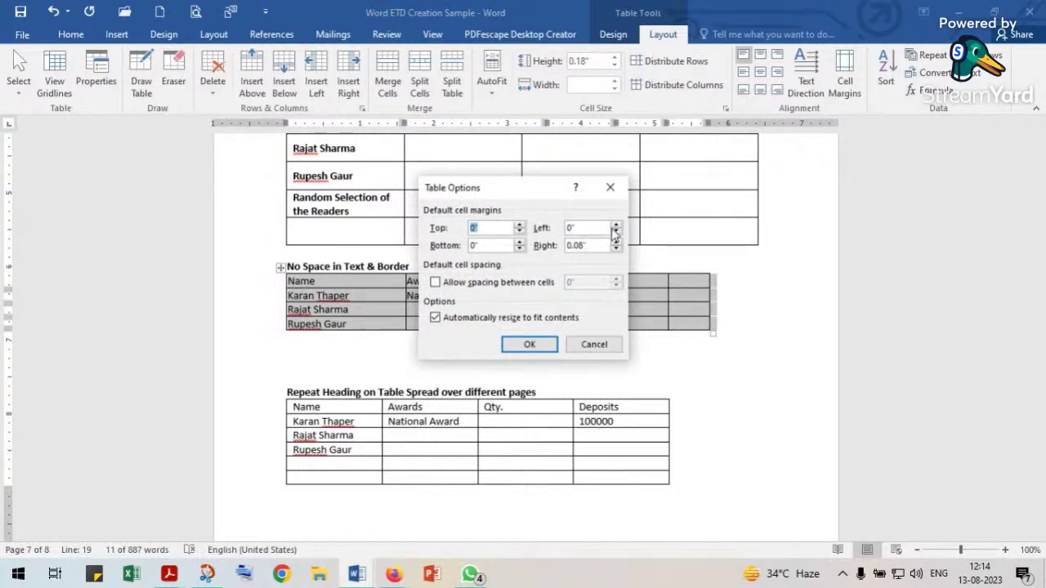
pyautogui.click(572, 227)
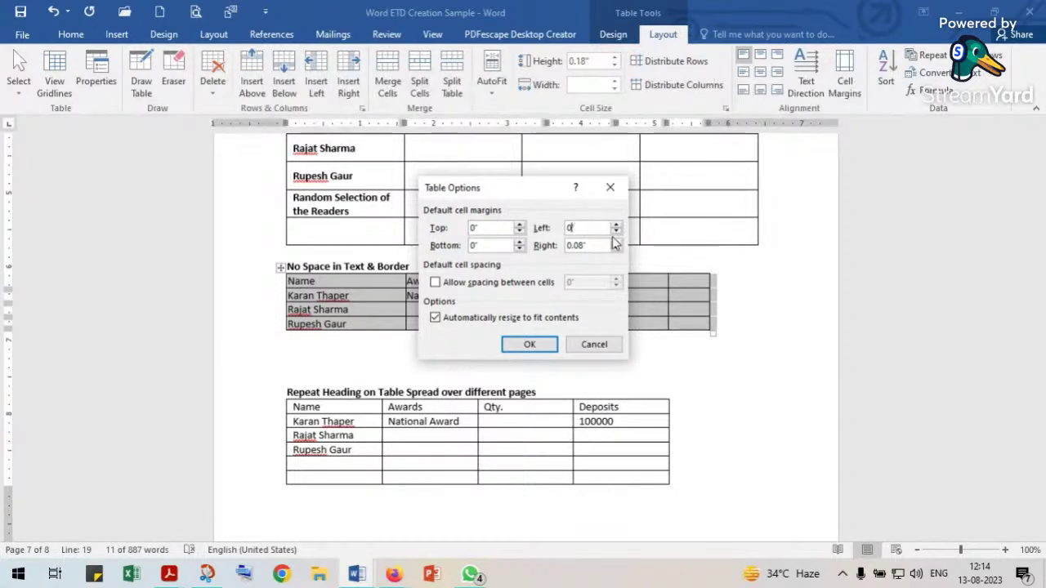
pyautogui.write('.08')
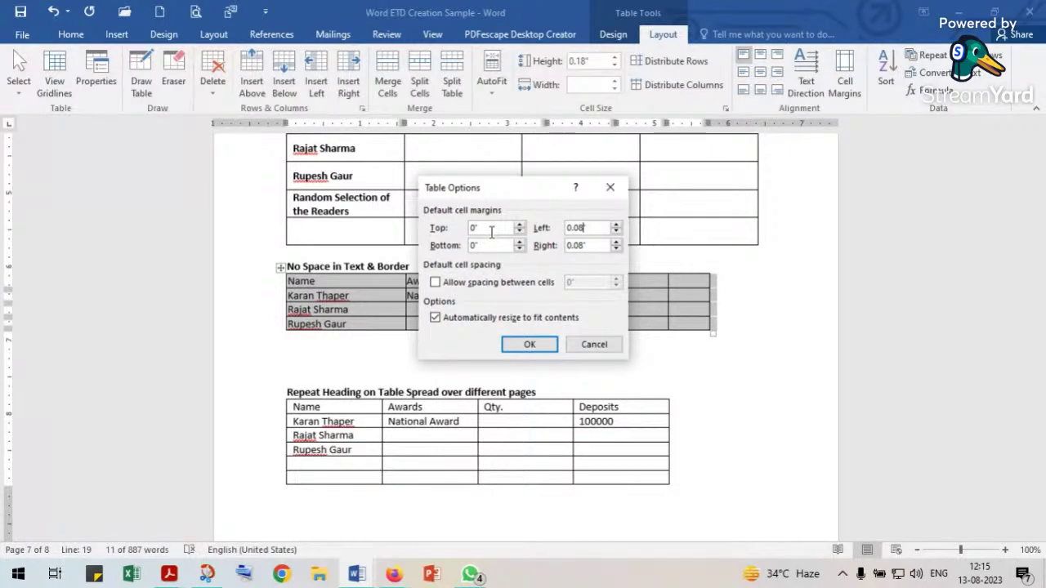
pyautogui.click(529, 344)
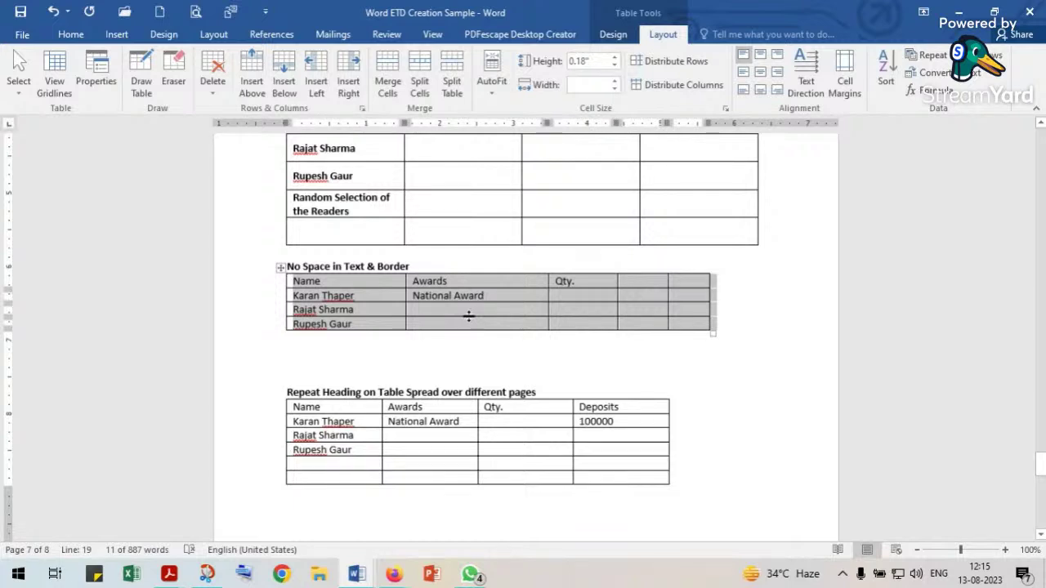
# Add two blank rows at the end of the No Space in Text & Border table.
pyautogui.scroll(-3, 468, 316)
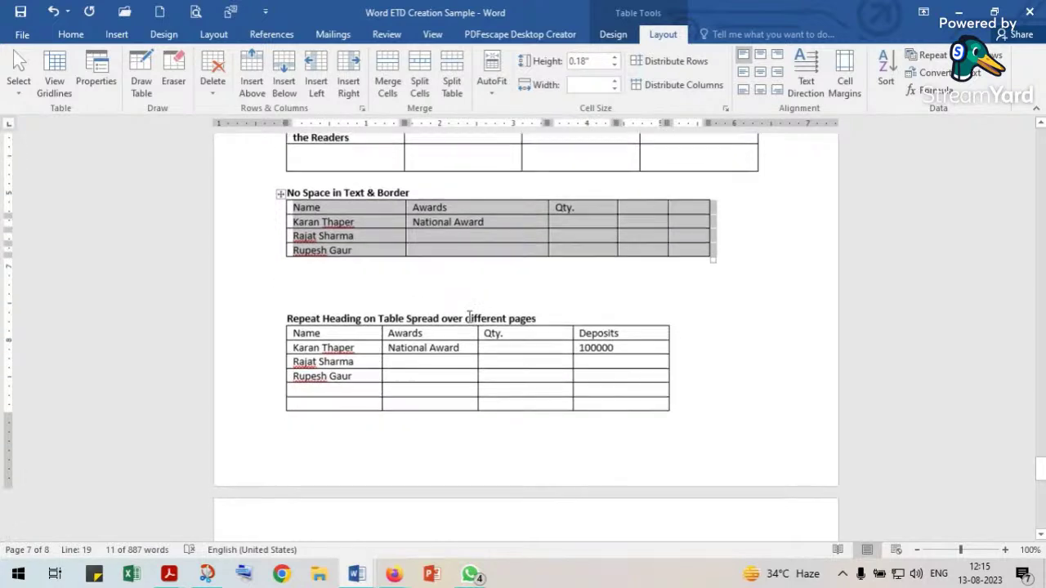
pyautogui.scroll(-1, 468, 317)
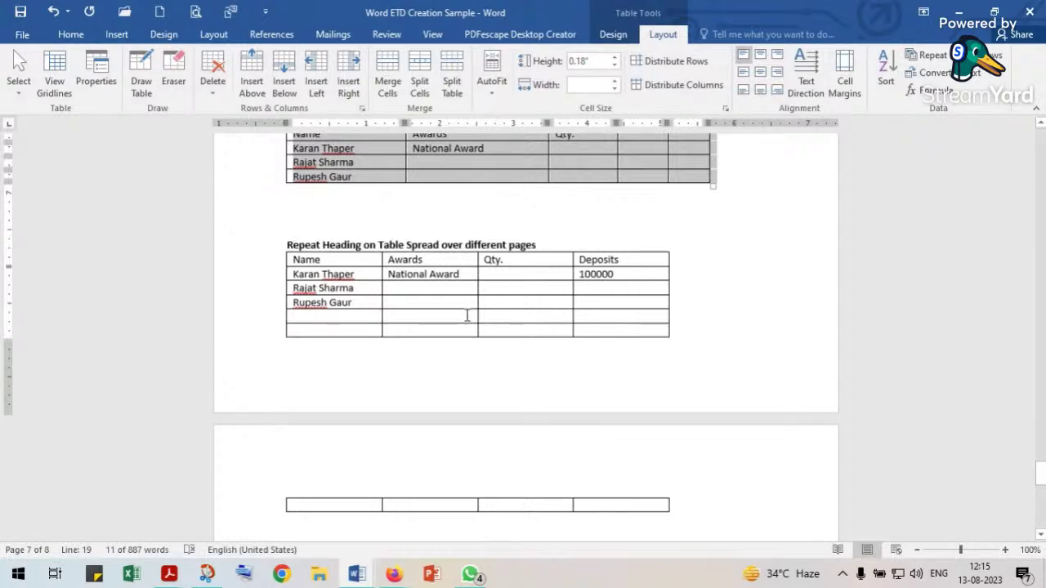
pyautogui.scroll(-3, 467, 315)
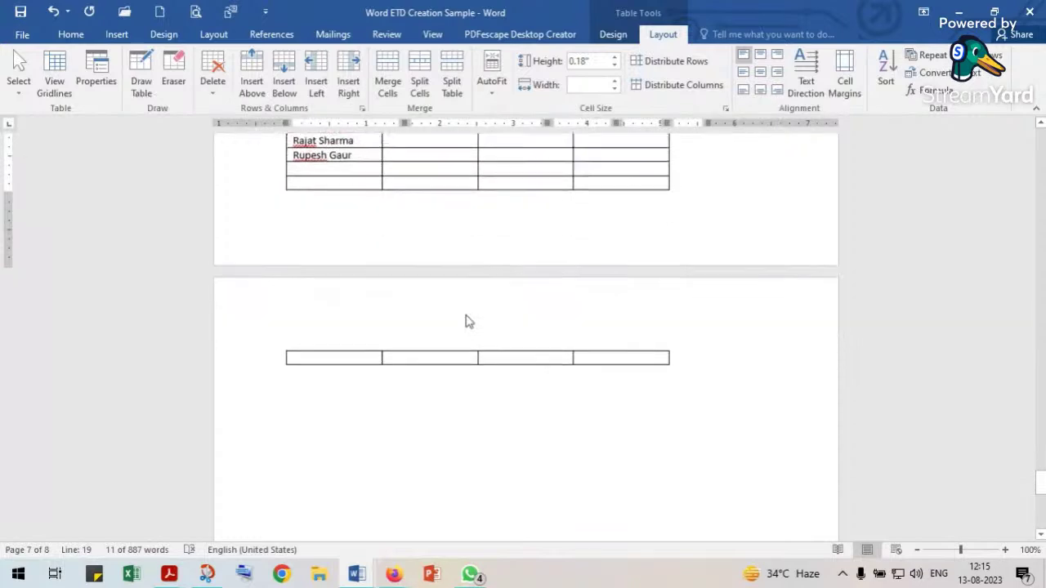
pyautogui.scroll(2, 467, 315)
pyautogui.scroll(2, 466, 315)
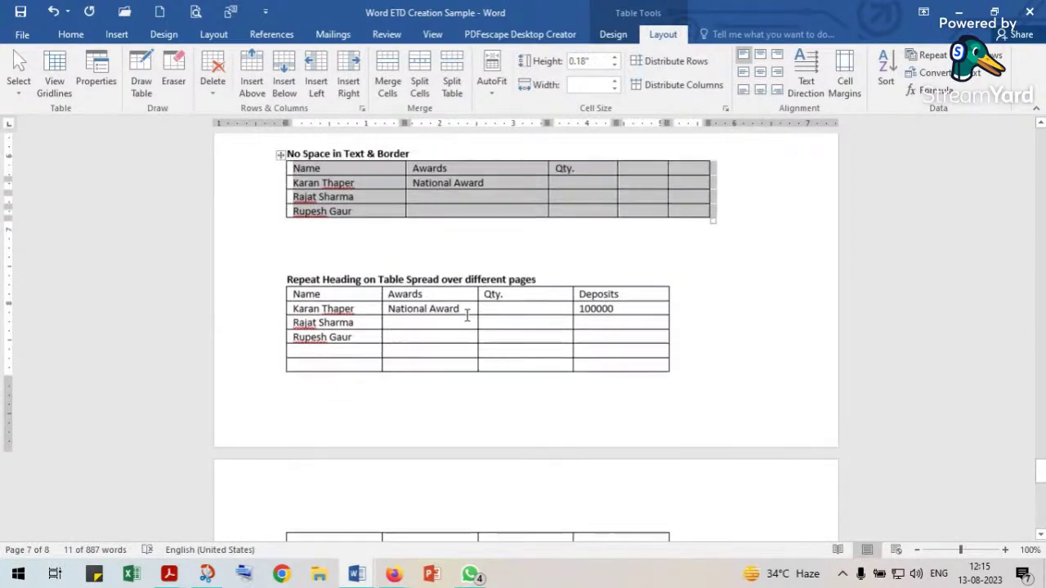
pyautogui.click(422, 214)
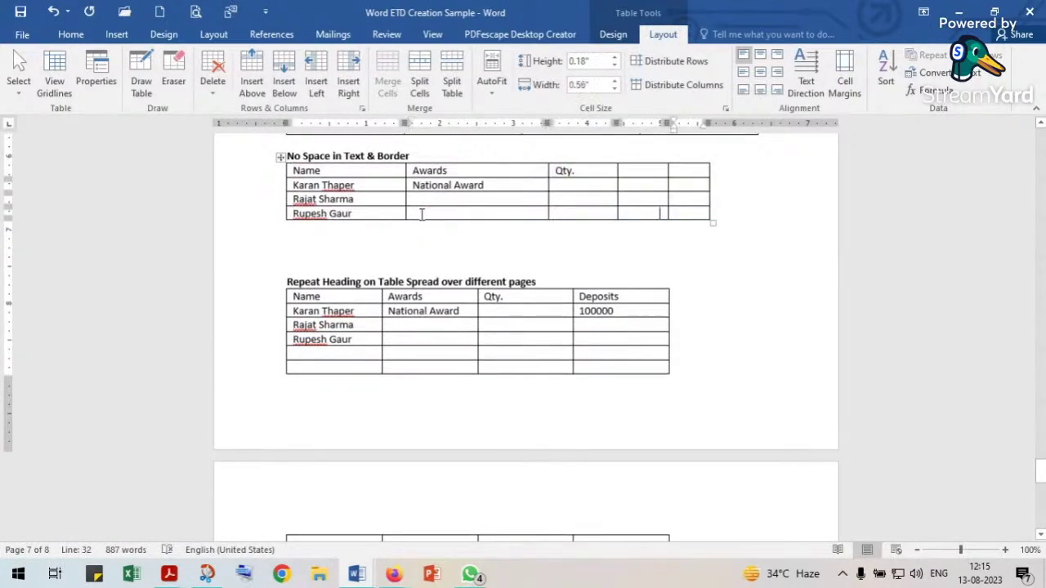
pyautogui.hotkey('ctrl', 'y')
pyautogui.hotkey('ctrl', 'y')
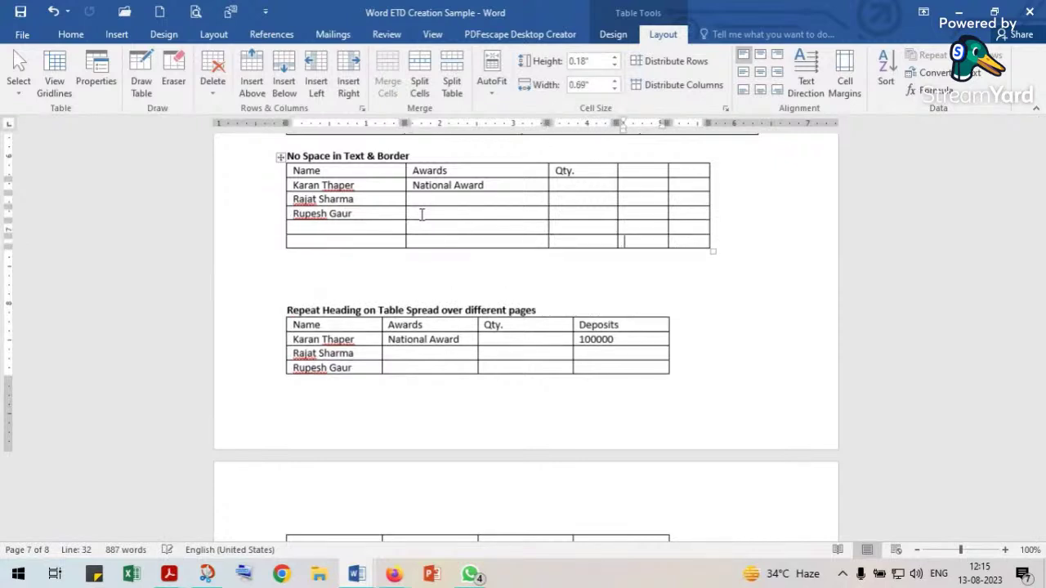
# Copy the Repeat Heading table's header row and paste it above the table's first row on the next page.
pyautogui.scroll(-3, 391, 284)
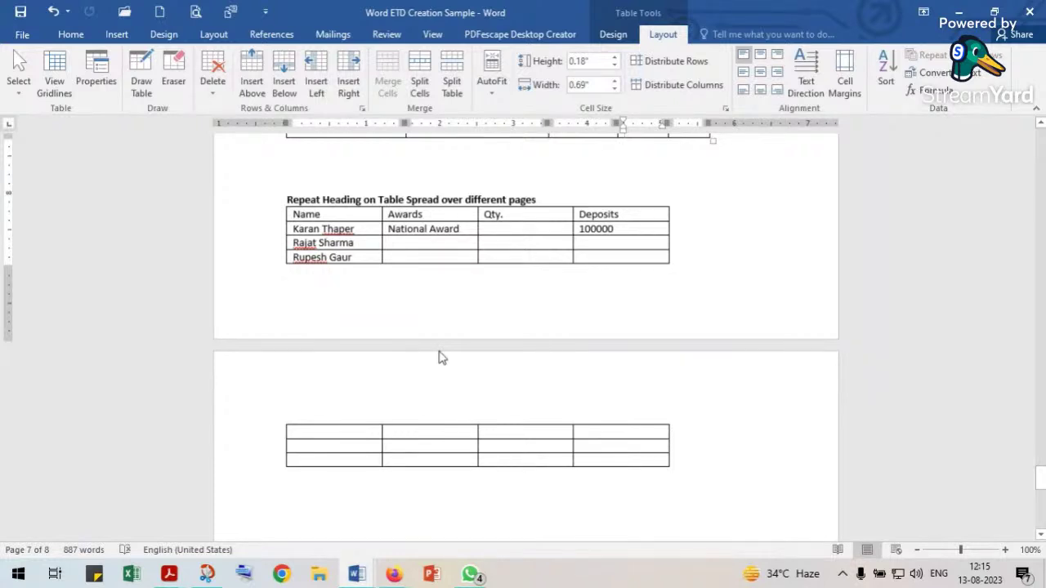
pyautogui.scroll(-4, 470, 361)
pyautogui.scroll(-1, 471, 358)
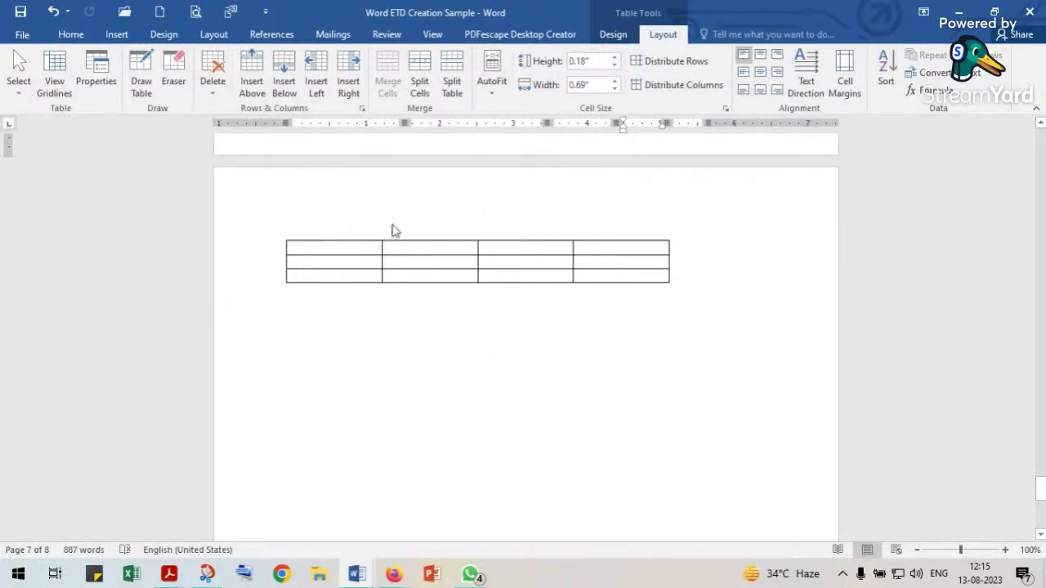
pyautogui.scroll(4, 352, 246)
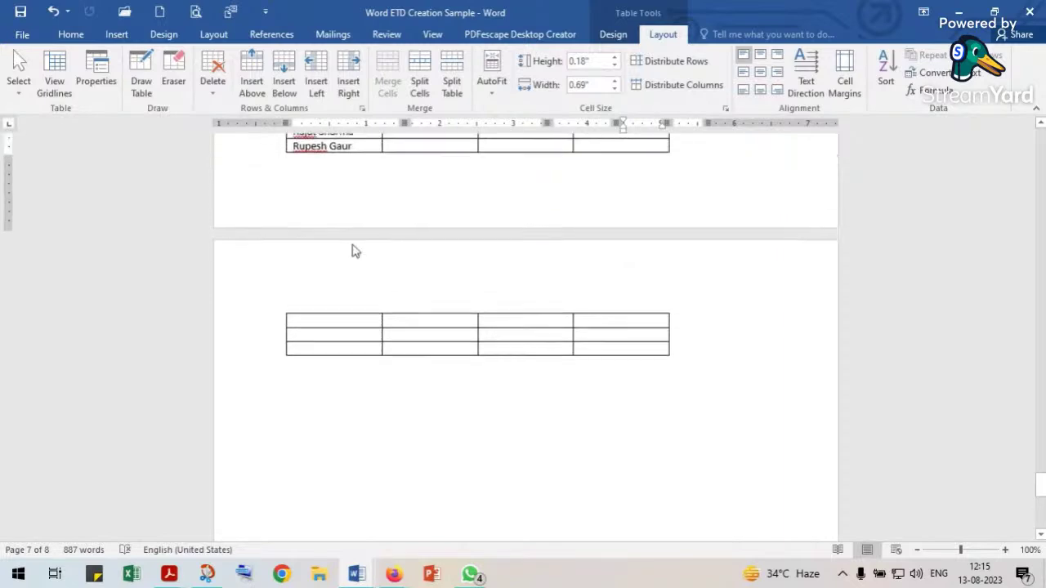
pyautogui.click(278, 214)
pyautogui.hotkey('ctrl', 'c')
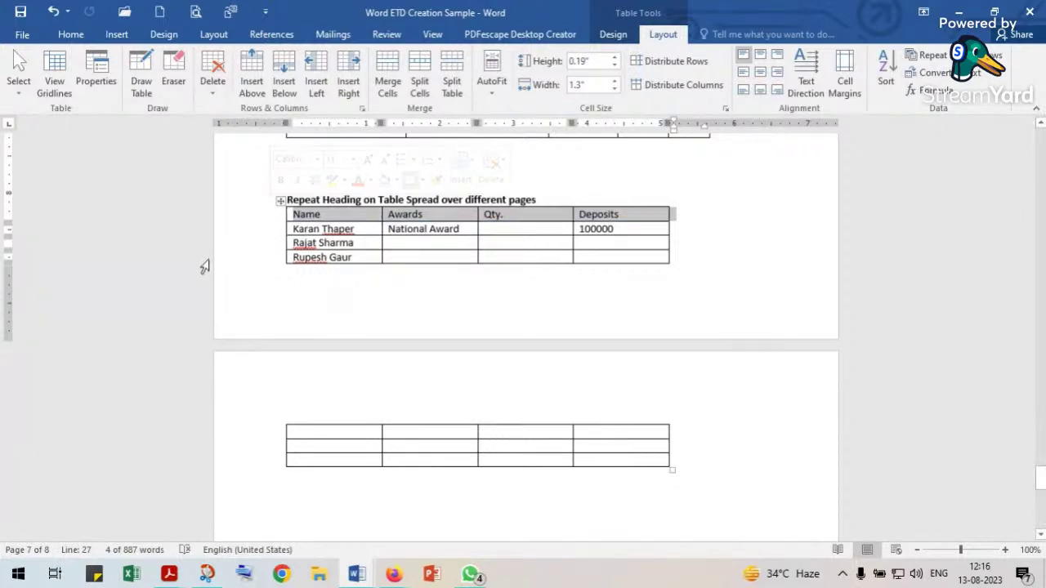
pyautogui.click(299, 434)
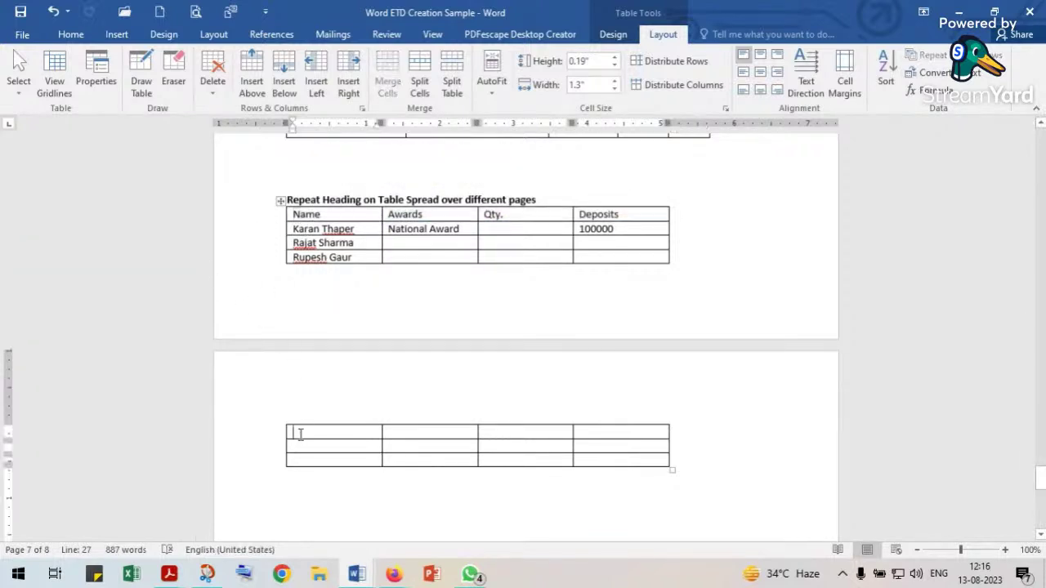
pyautogui.hotkey('ctrl', 'v')
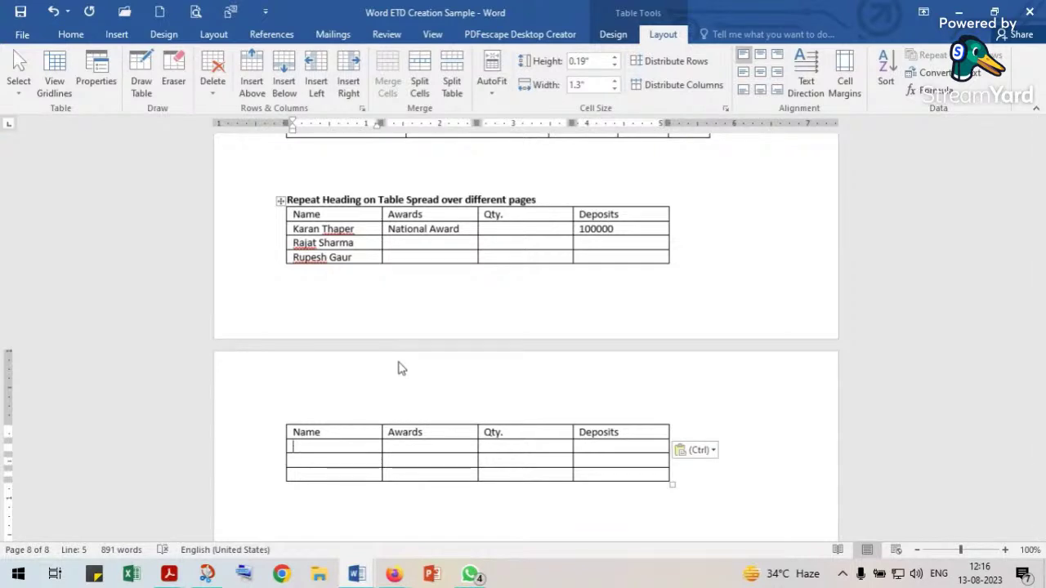
# Delete the two blank rows at the end of the No Space in Text & Border table.
pyautogui.scroll(2, 292, 260)
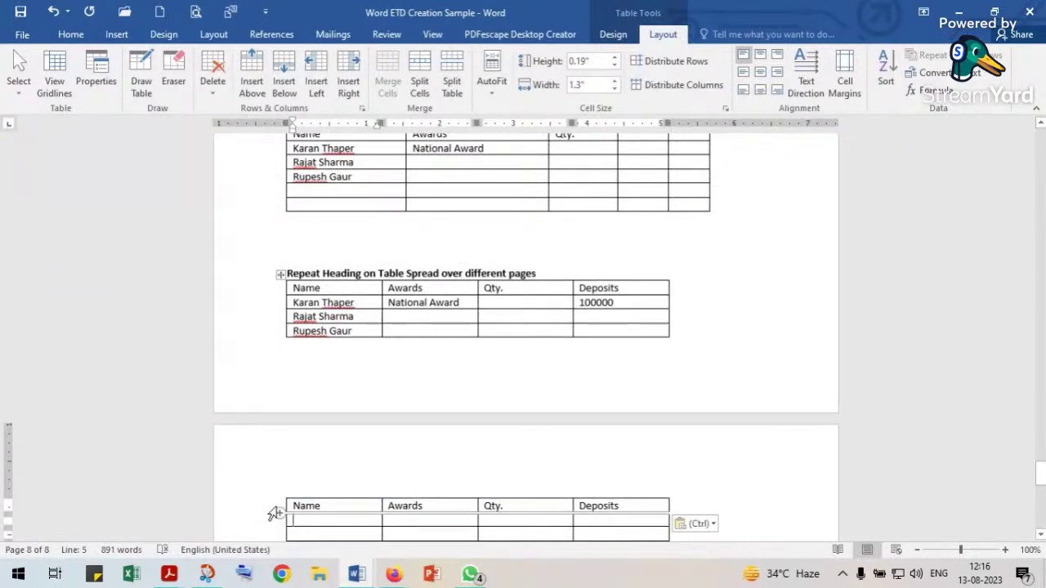
pyautogui.moveTo(257, 193); pyautogui.dragTo(257, 206)
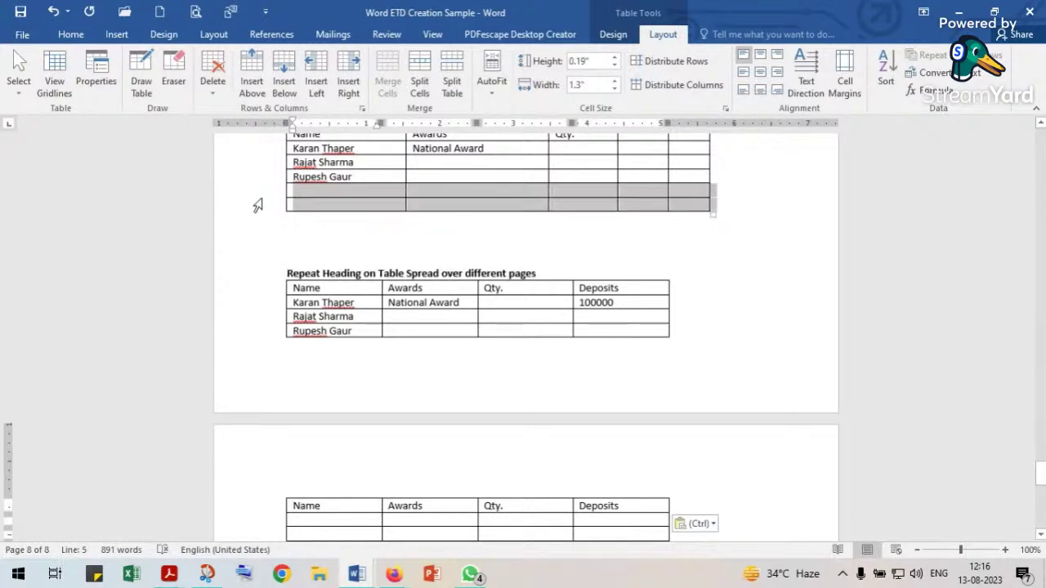
pyautogui.press('BackSpace')
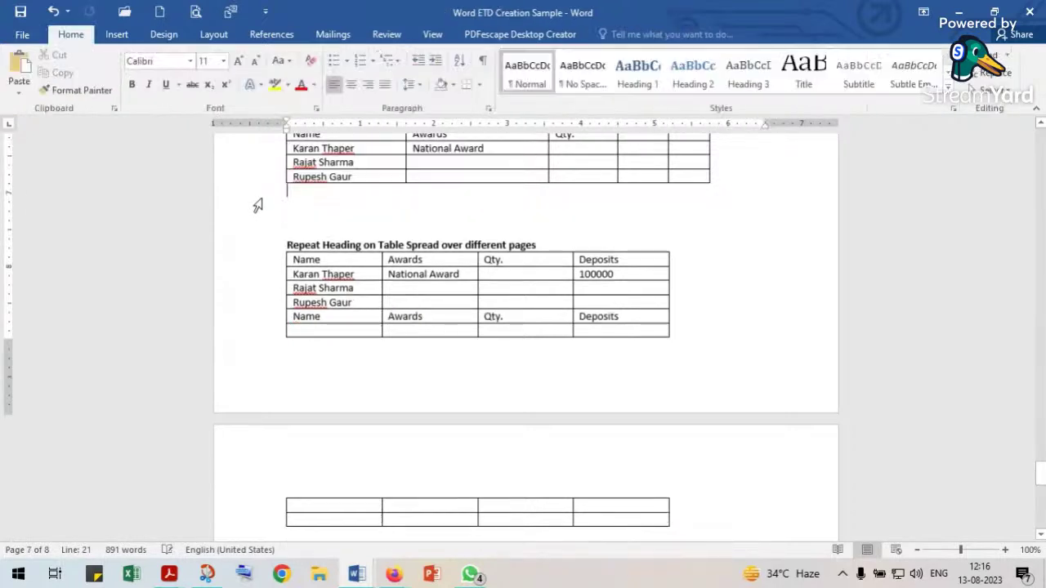
# Clear the contents of the pasted header row in the middle of the Repeat Heading table.
pyautogui.moveTo(310, 320); pyautogui.dragTo(613, 317)
pyautogui.scroll(-3, 515, 366)
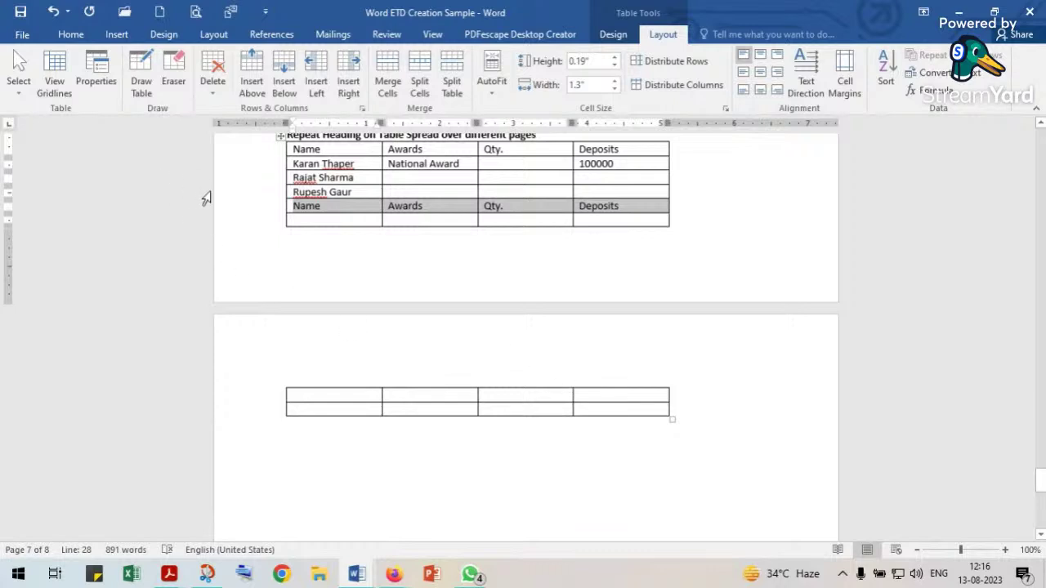
pyautogui.click(242, 210)
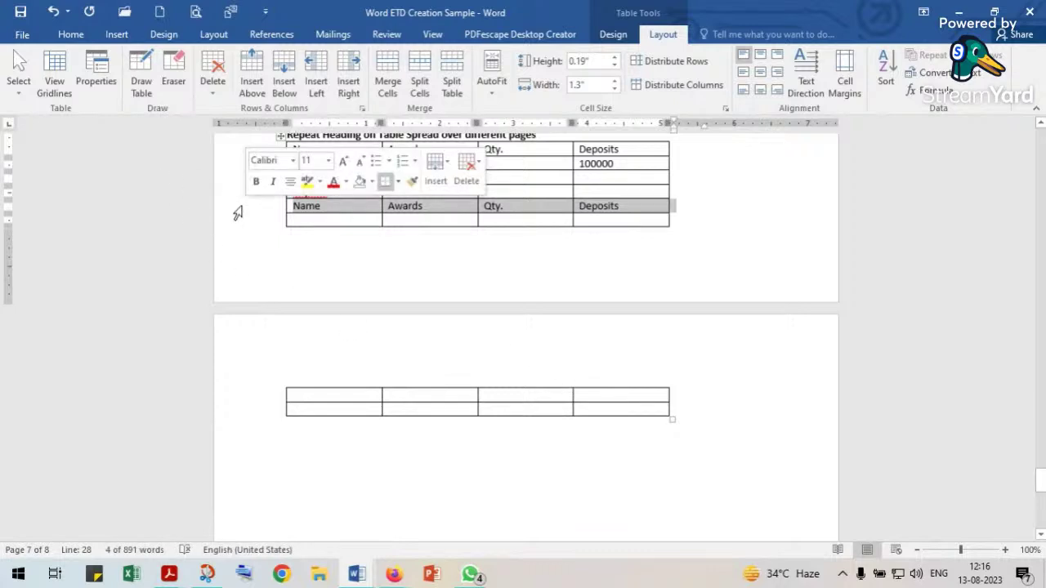
pyautogui.press('Delete')
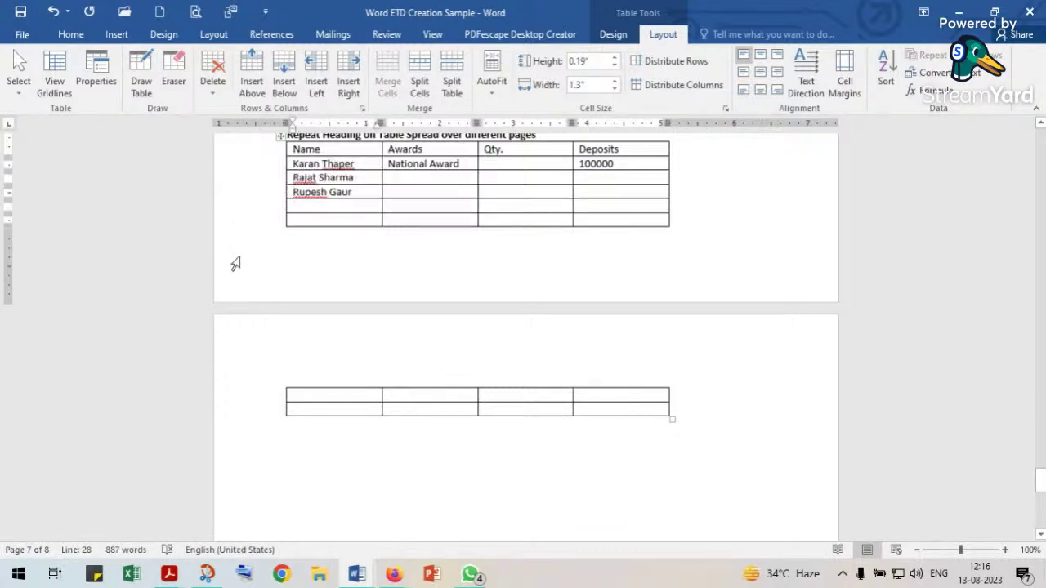
# Set the first row of the Repeat Heading table to repeat as a header row on every page.
pyautogui.scroll(2, 235, 263)
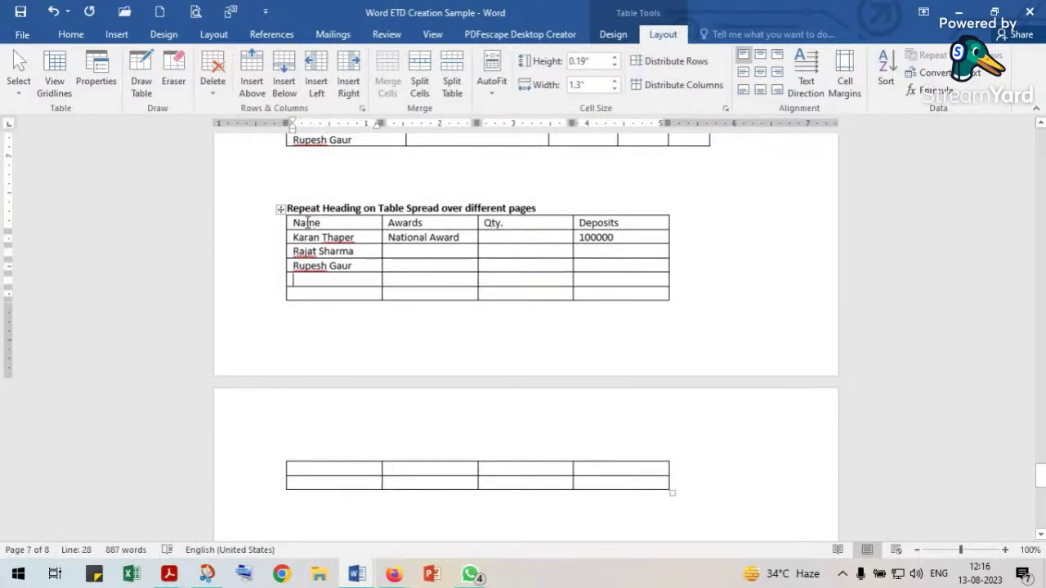
pyautogui.click(414, 222)
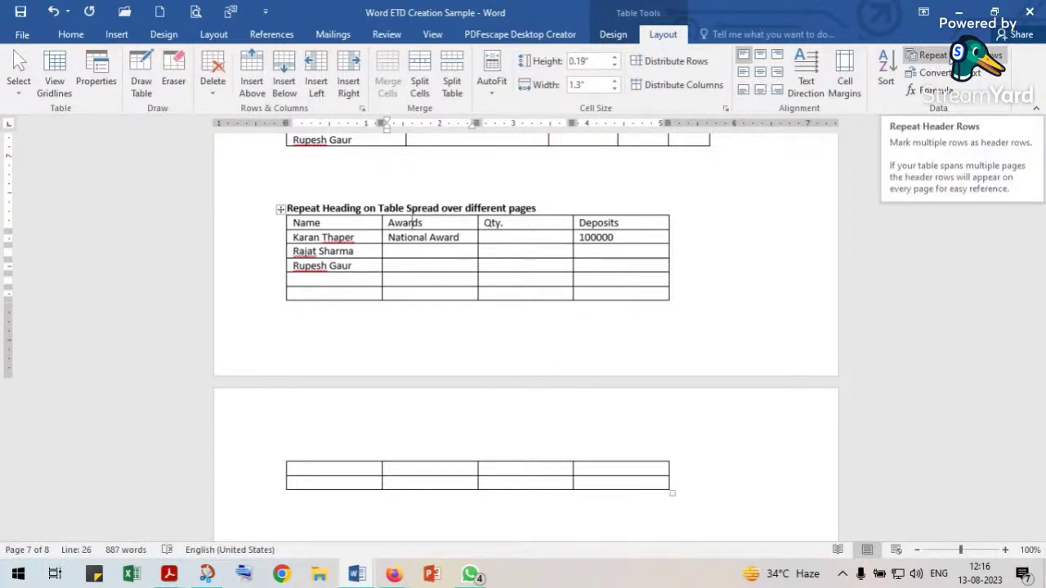
pyautogui.click(931, 55)
pyautogui.scroll(-2, 438, 471)
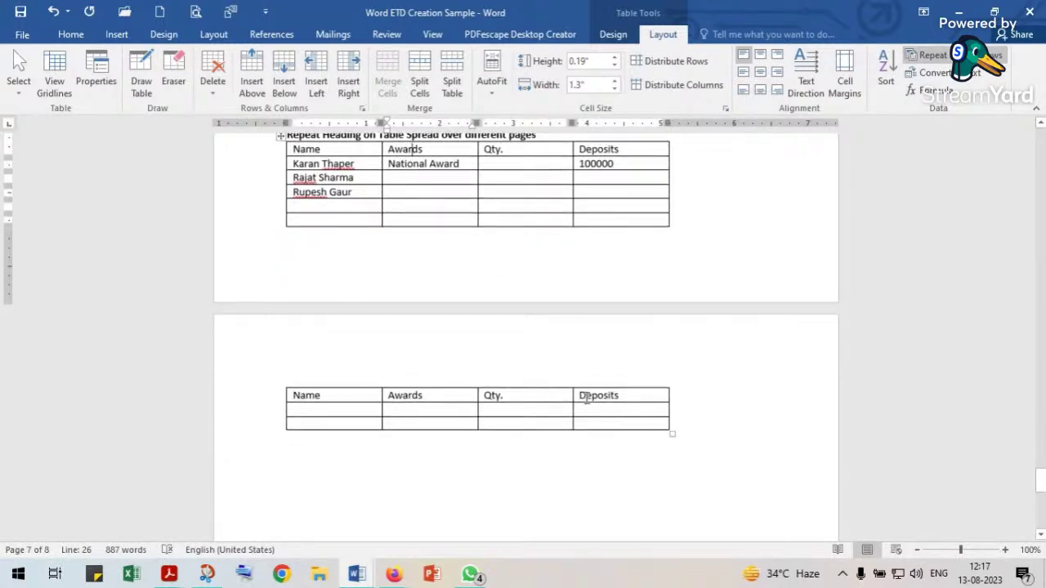
# Bold and centre the header row of the Repeat Heading table.
pyautogui.click(258, 157)
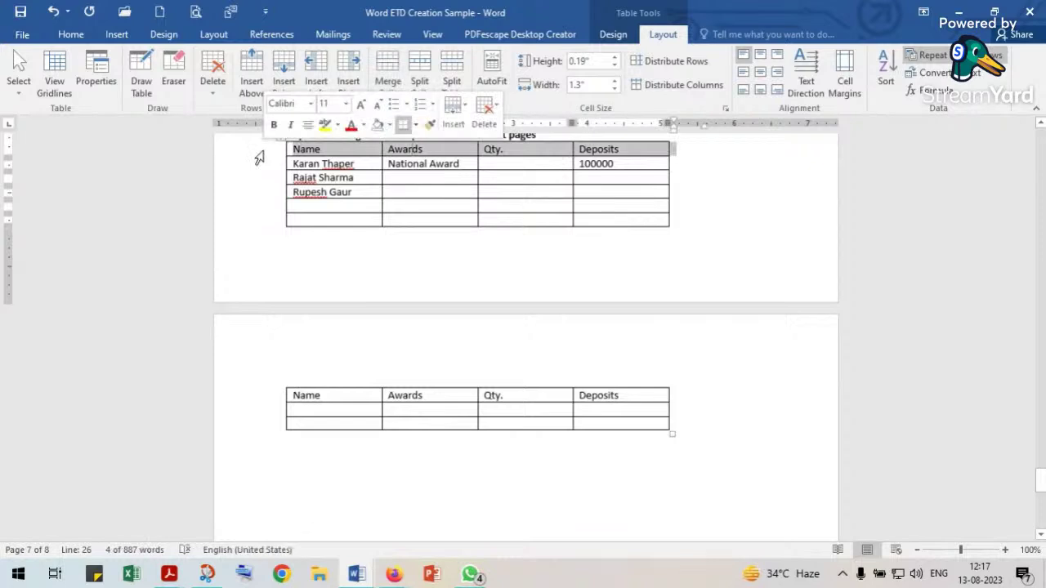
pyautogui.hotkey('ctrl', 'b')
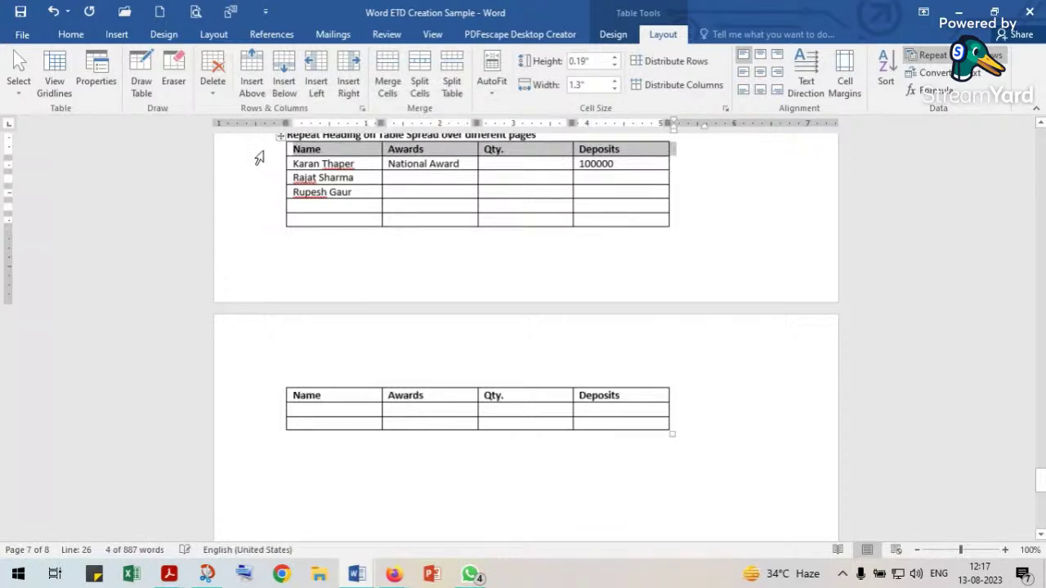
pyautogui.hotkey('ctrl', 'e')
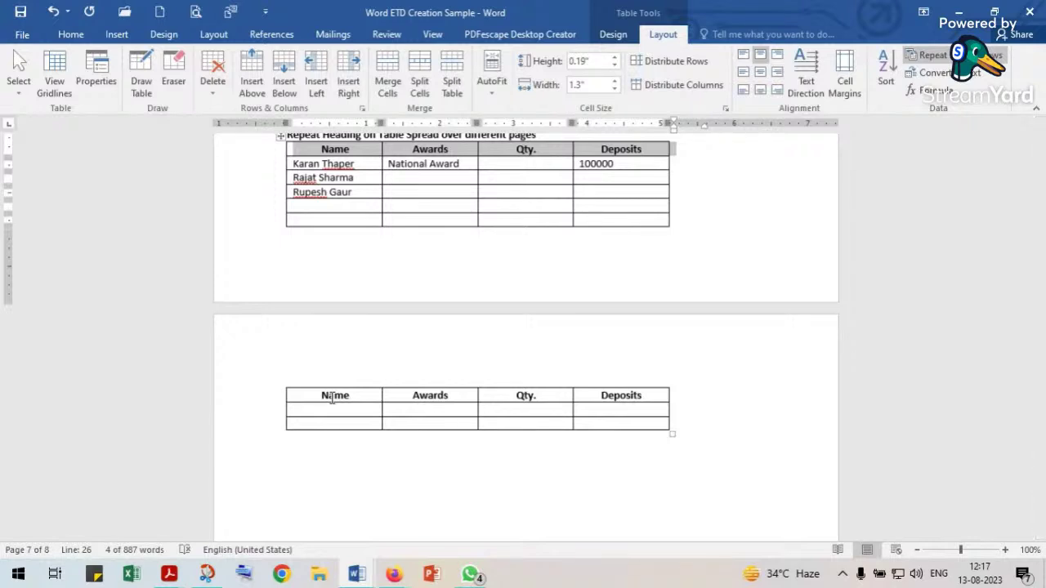
# Add three blank rows at the end of the No Space in Text & Border table to push the Repeat Heading table further across the page break.
pyautogui.scroll(3, 332, 398)
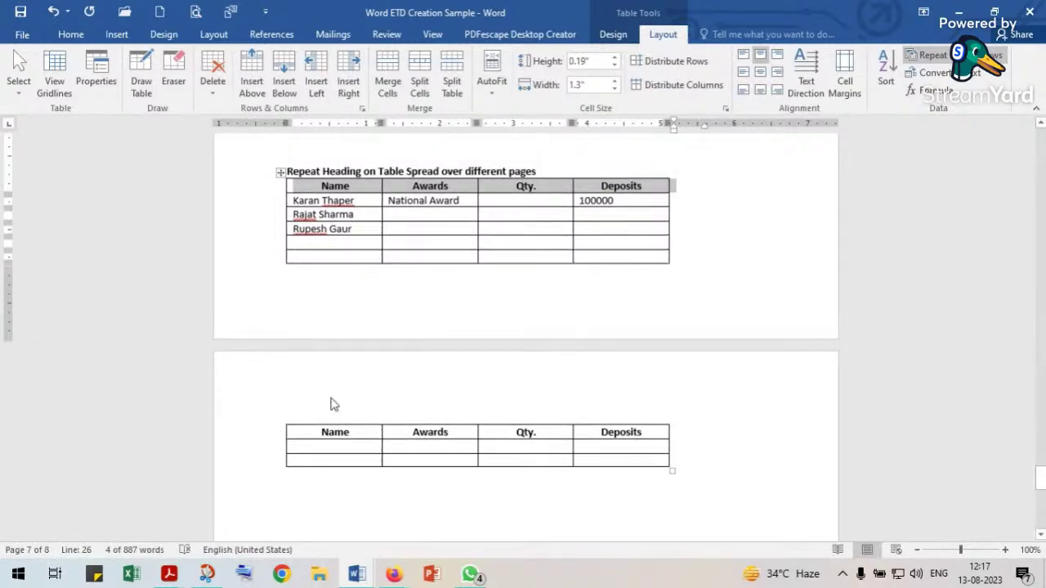
pyautogui.scroll(-1, 334, 400)
pyautogui.scroll(1, 334, 400)
pyautogui.click(288, 203)
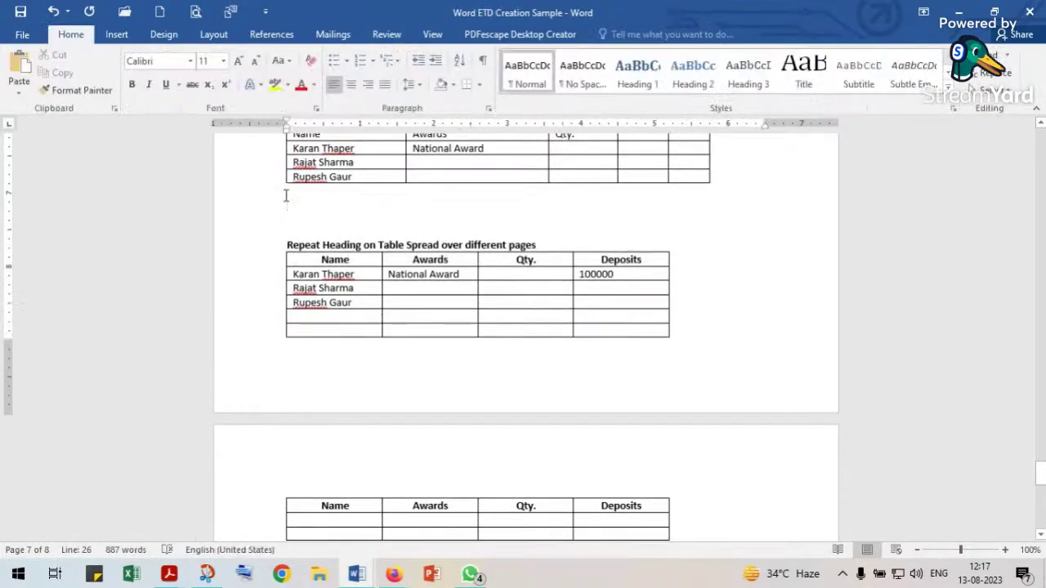
pyautogui.click(637, 173)
pyautogui.scroll(-1, 502, 406)
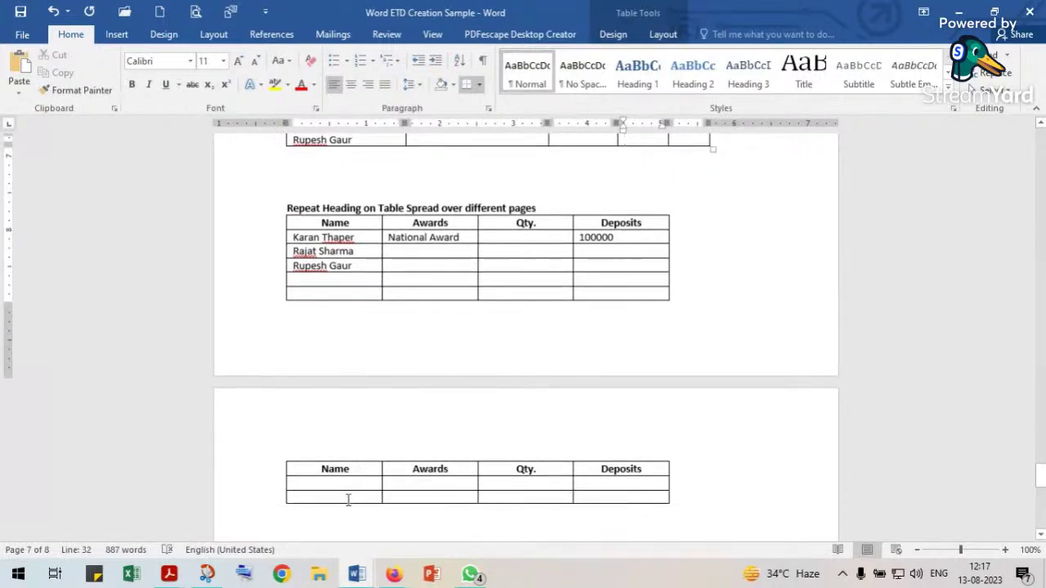
pyautogui.click(677, 138)
pyautogui.press('Tab')
pyautogui.press('Tab')
pyautogui.press('Tab')
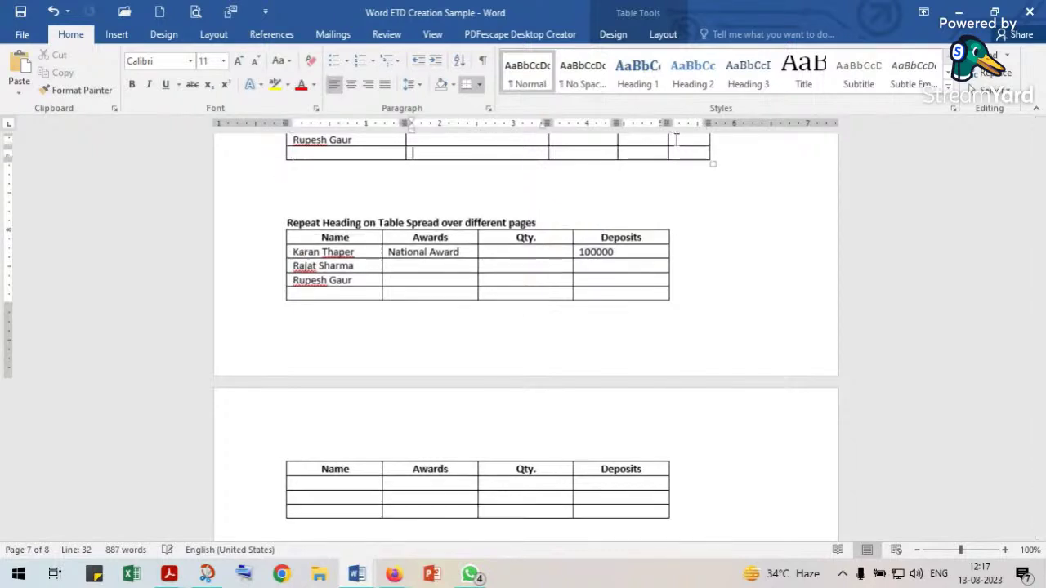
pyautogui.press('Tab')
pyautogui.press('Tab')
pyautogui.press('Tab')
pyautogui.press('Tab')
pyautogui.press('Tab')
pyautogui.press('Tab')
pyautogui.press('Tab')
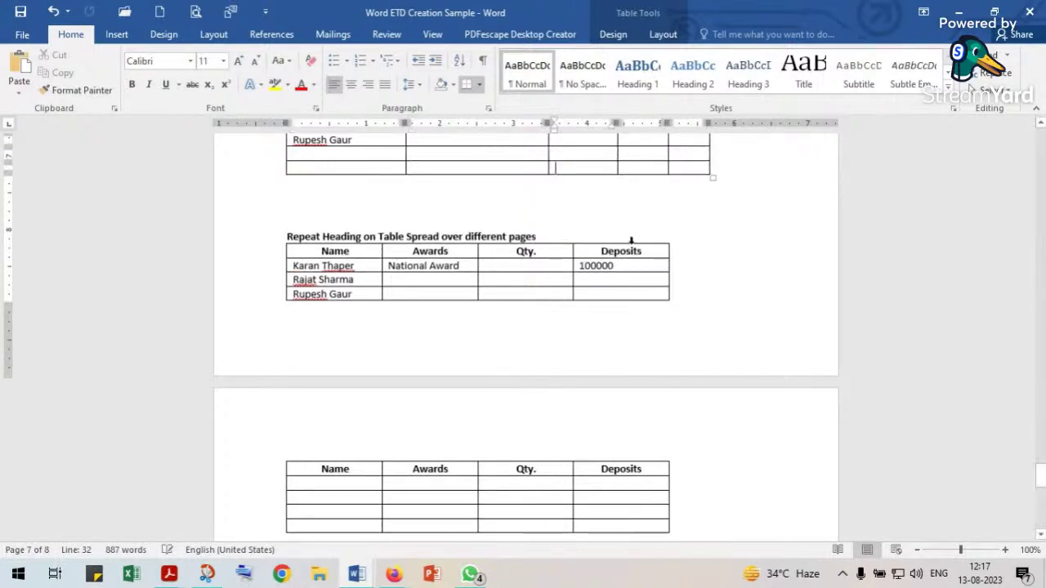
pyautogui.press('Tab')
pyautogui.scroll(-3, 576, 292)
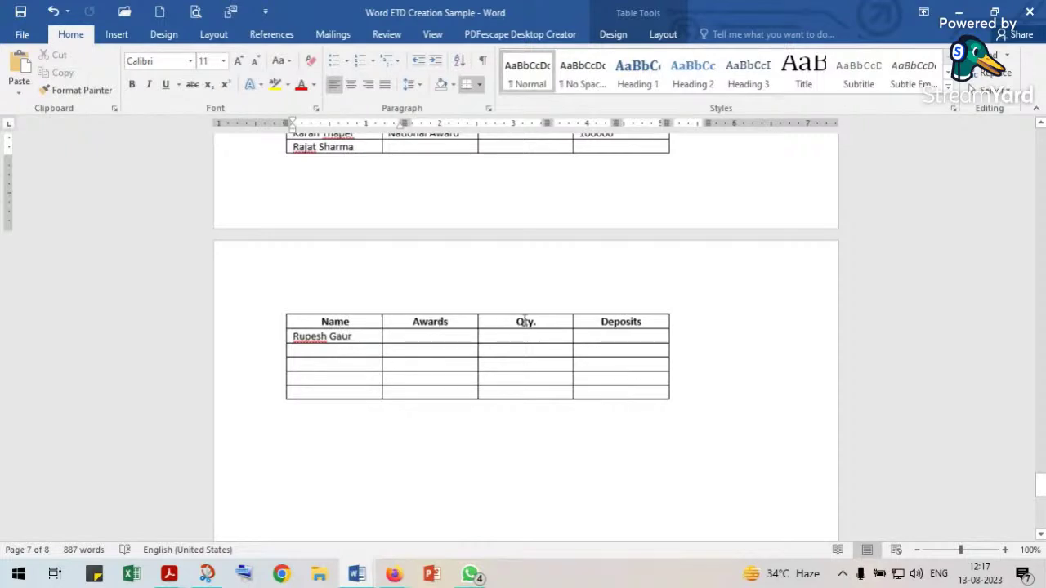
# Delete the last two blank rows of the No Space in Text & Border table.
pyautogui.scroll(4, 555, 321)
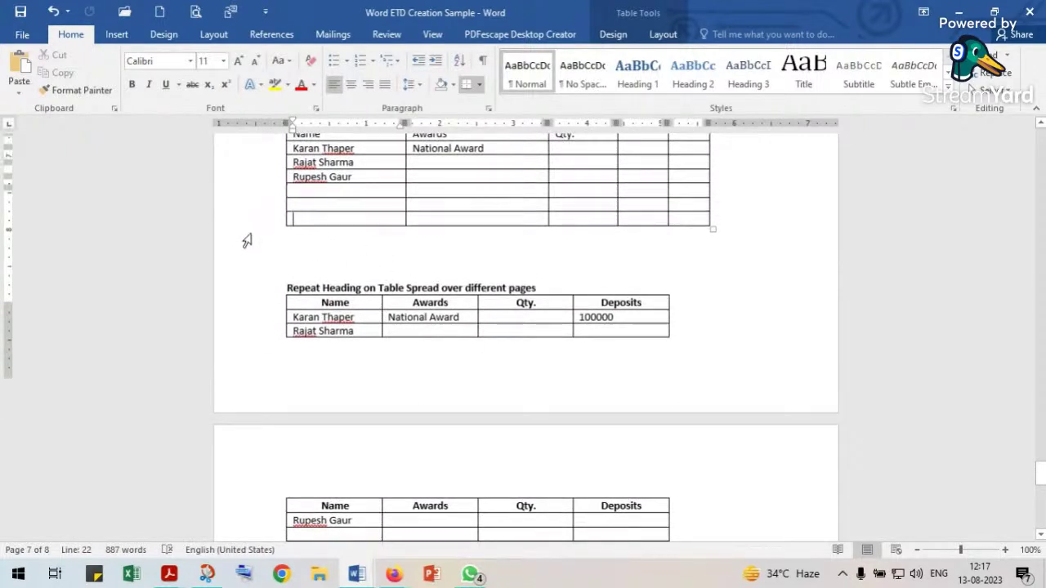
pyautogui.scroll(-1, 245, 235)
pyautogui.moveTo(263, 169); pyautogui.dragTo(263, 186)
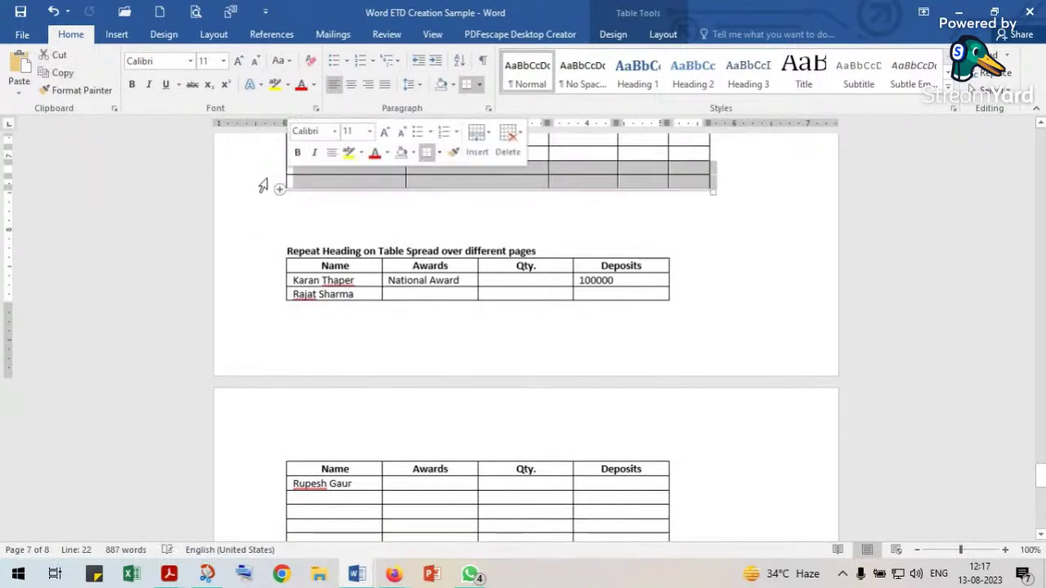
pyautogui.press('BackSpace')
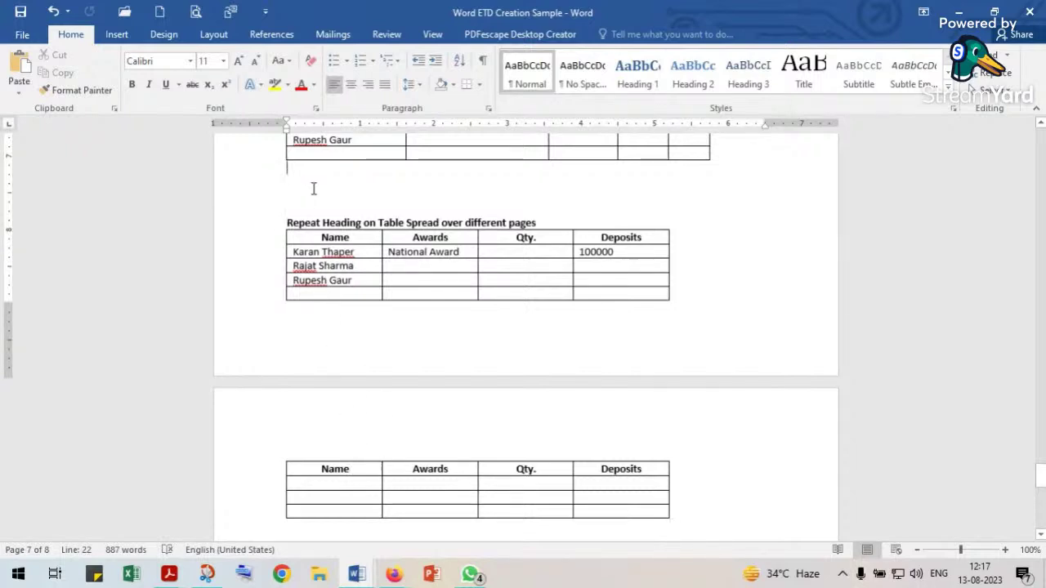
# Remove the extra empty lines between the No Space in Text & Border table and the Repeat Heading title.
pyautogui.press('Delete')
pyautogui.press('Delete')
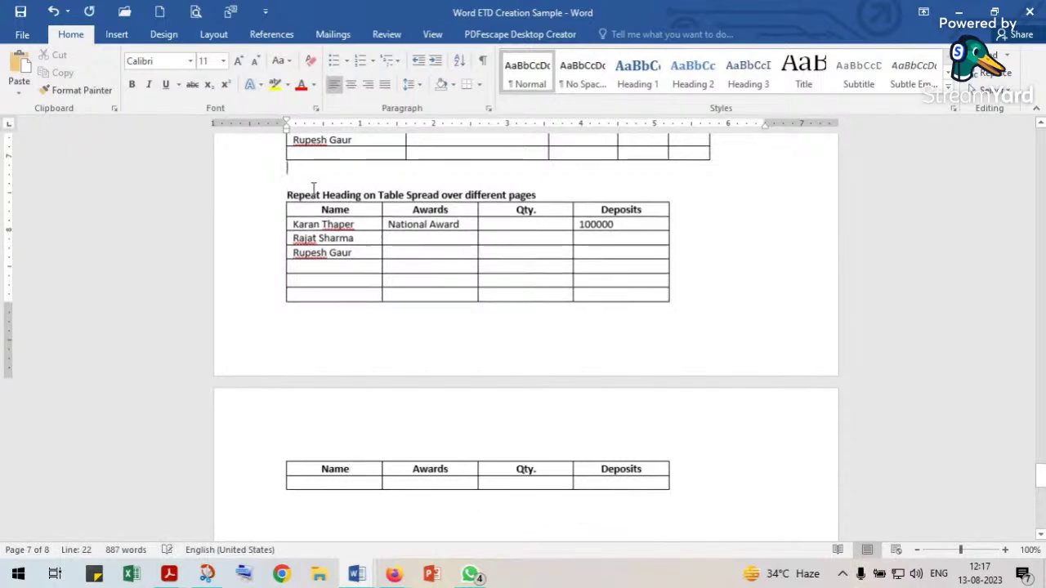
pyautogui.press('Delete')
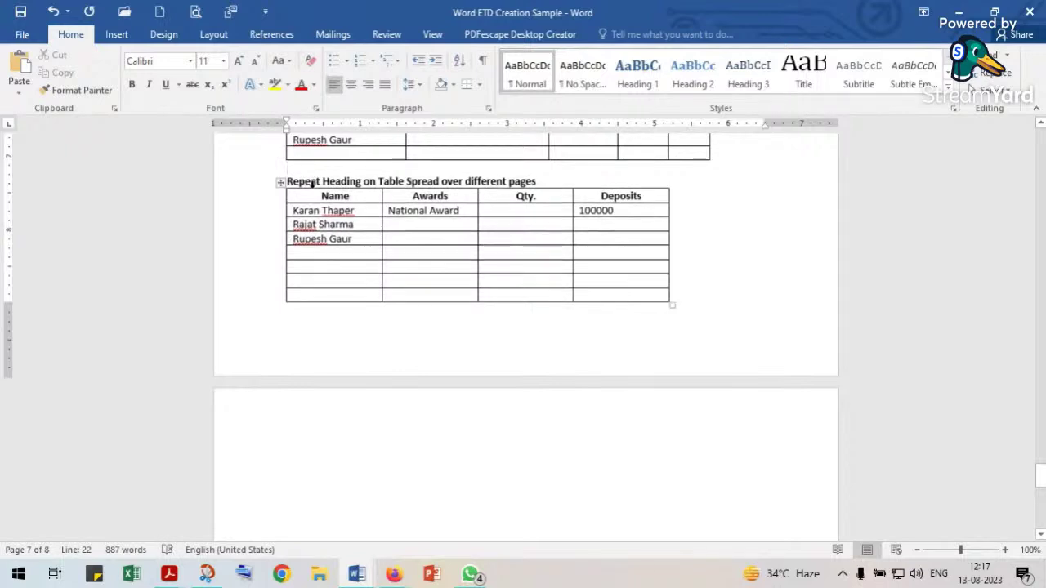
pyautogui.scroll(-3, 345, 401)
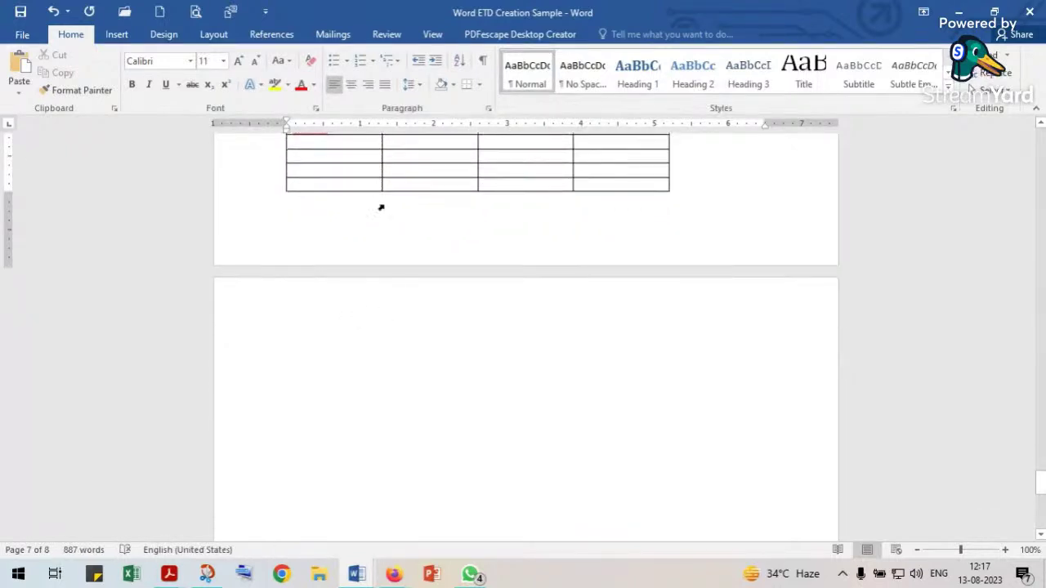
pyautogui.scroll(2, 482, 304)
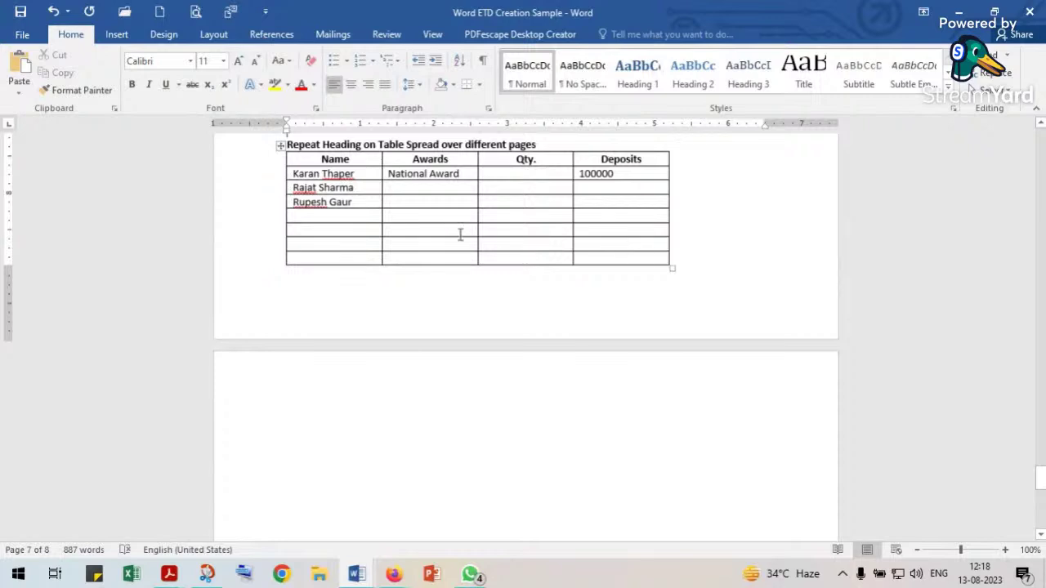
# In the Repeat Heading table's first-row properties, disallow breaking across pages and keep the row repeating as header at the top of each page.
pyautogui.scroll(3, 534, 234)
pyautogui.click(472, 275)
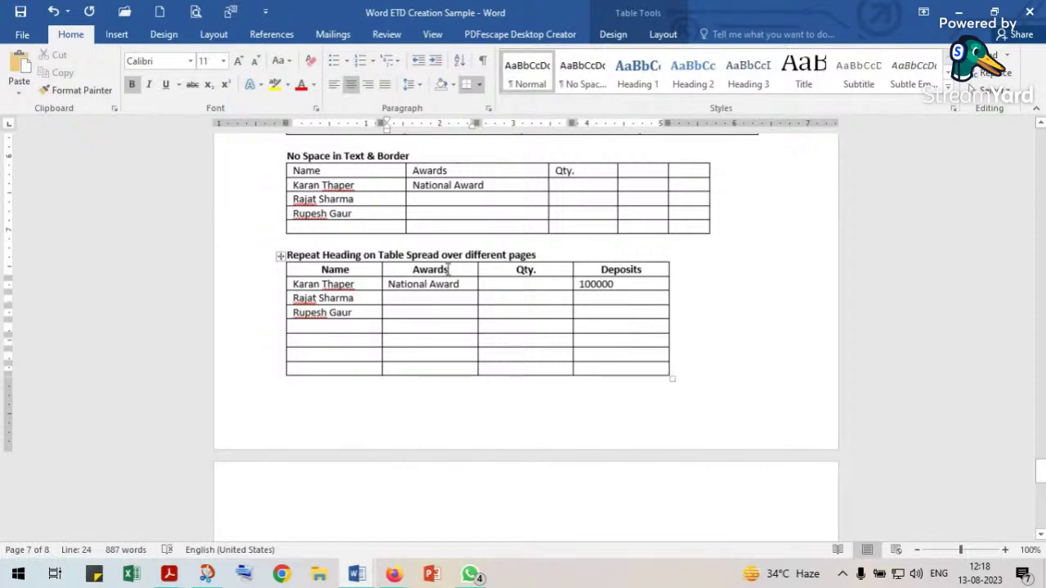
pyautogui.rightClick(449, 272)
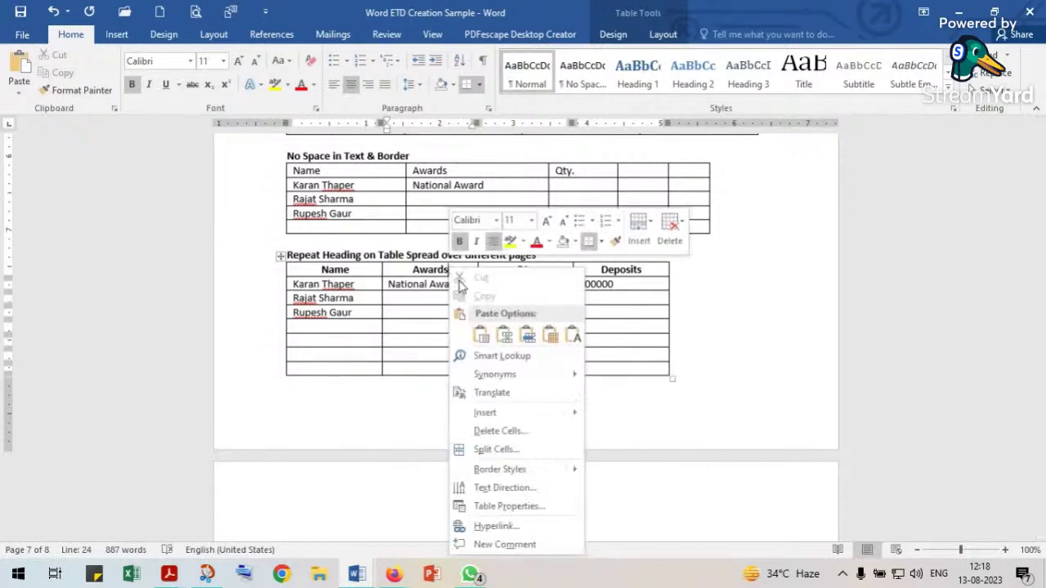
pyautogui.click(510, 506)
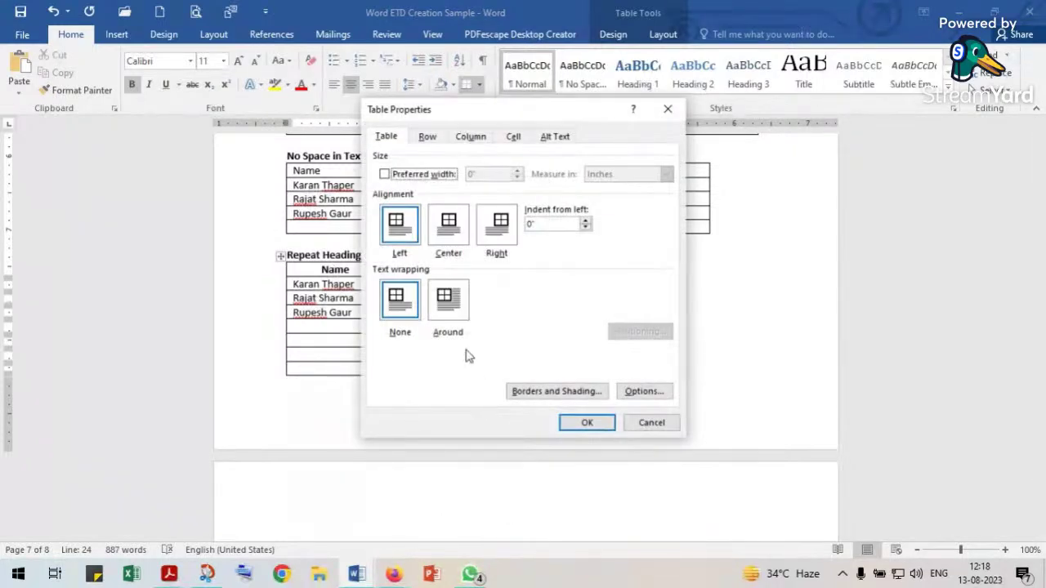
pyautogui.click(427, 137)
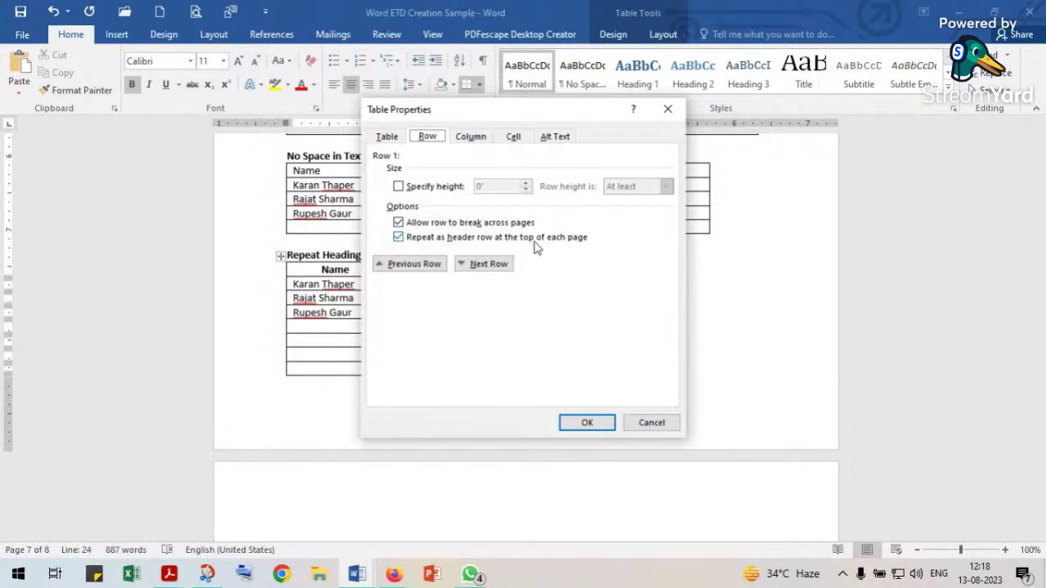
pyautogui.click(397, 239)
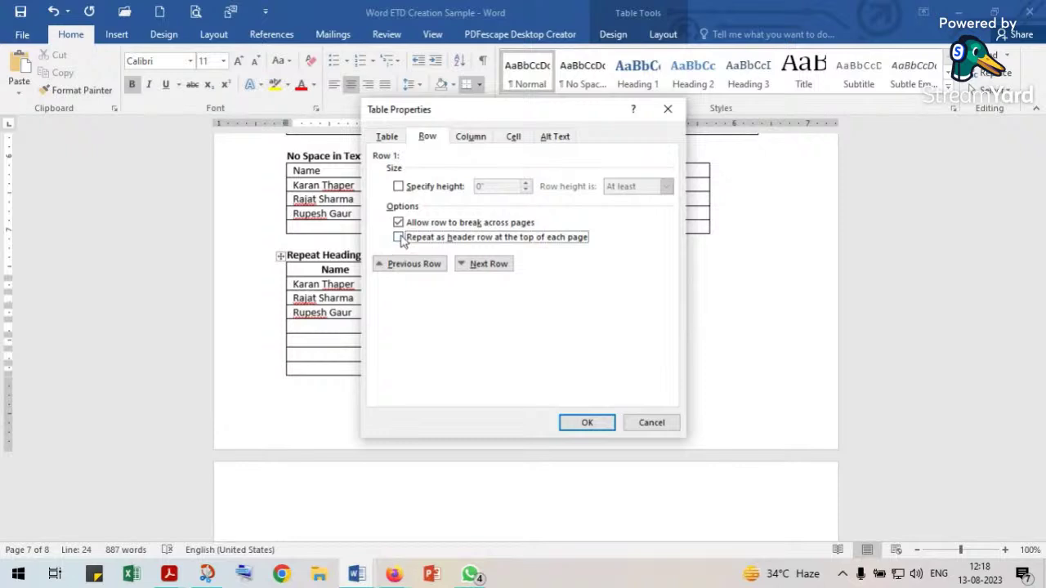
pyautogui.click(398, 222)
pyautogui.click(398, 238)
pyautogui.click(399, 237)
pyautogui.click(398, 237)
pyautogui.click(597, 421)
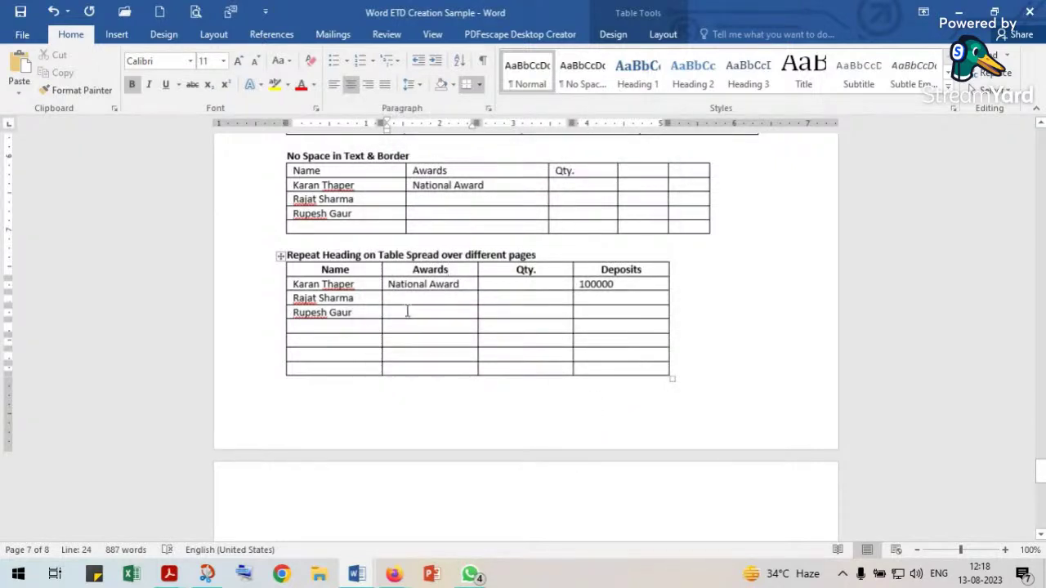
pyautogui.scroll(-4, 406, 311)
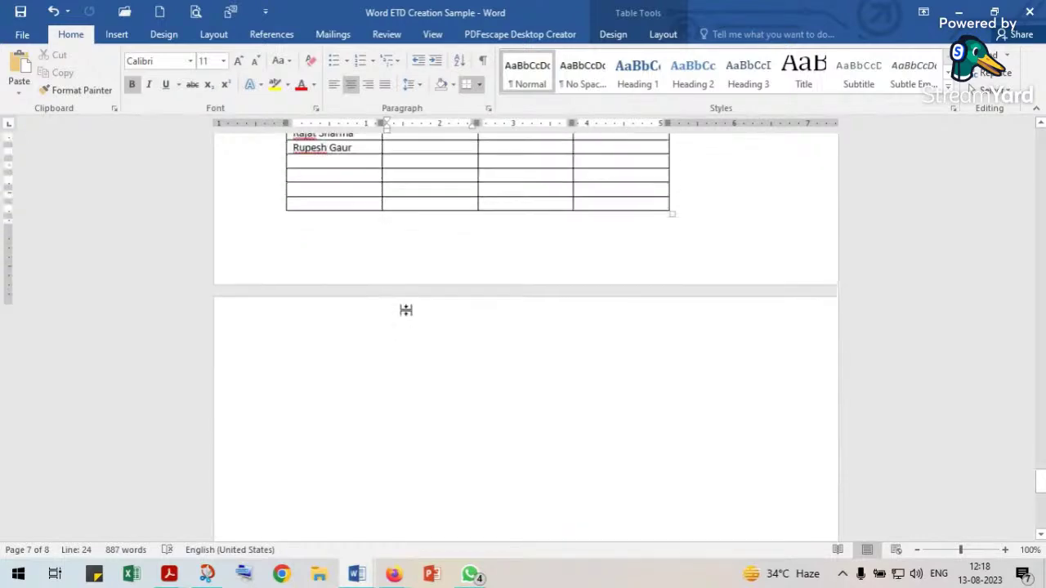
pyautogui.scroll(14, 406, 310)
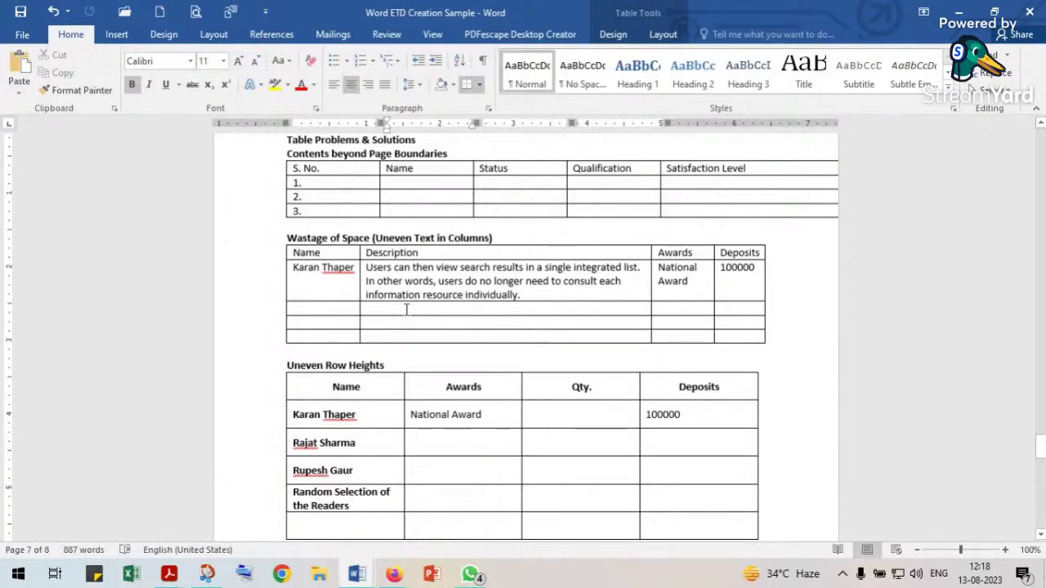
pyautogui.scroll(12, 406, 311)
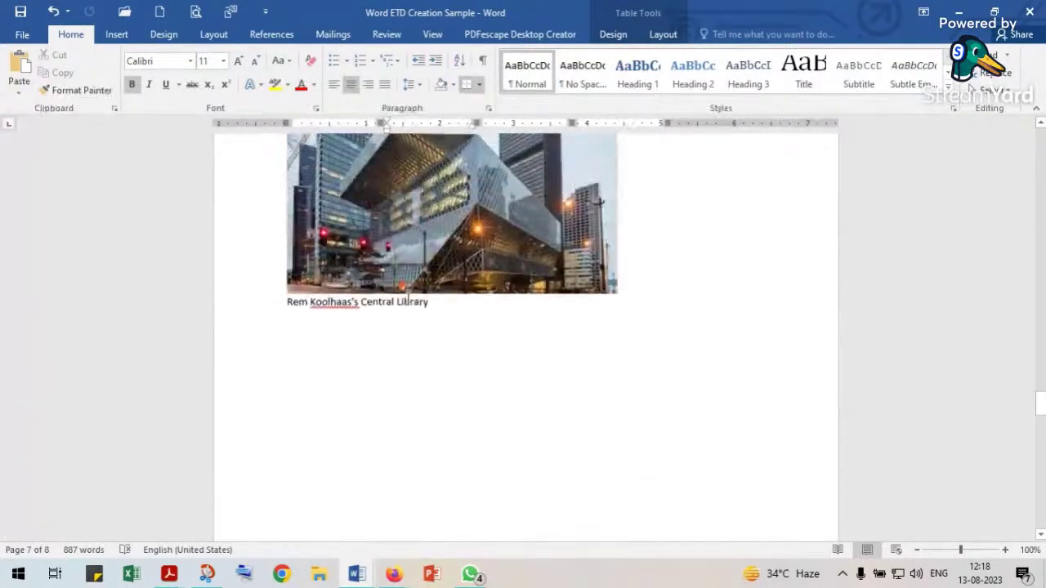
pyautogui.scroll(10, 406, 300)
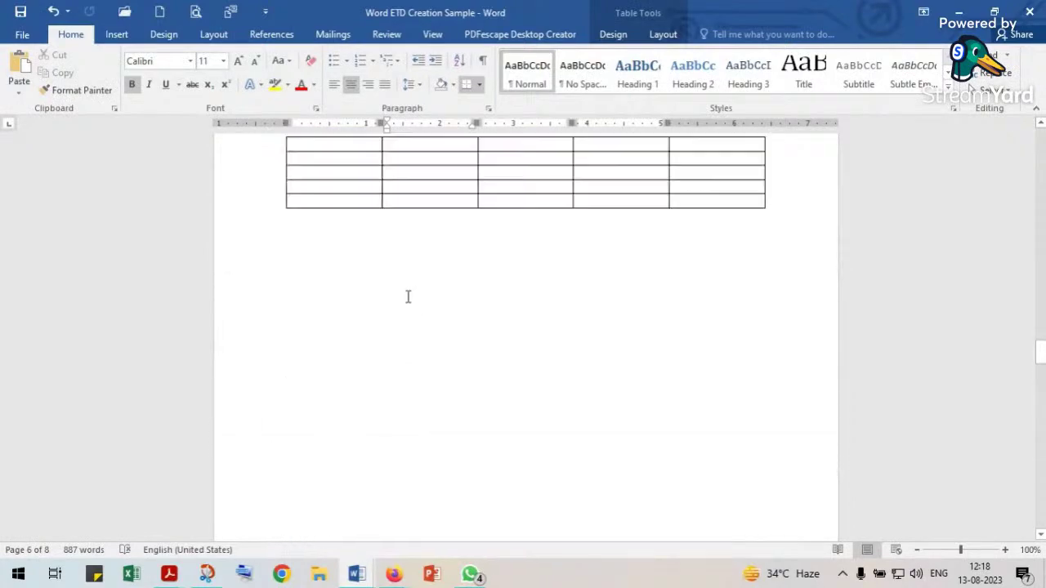
# Add an empty line between the library interior picture and its Black Diamond Library, Denmark caption.
pyautogui.scroll(15, 408, 300)
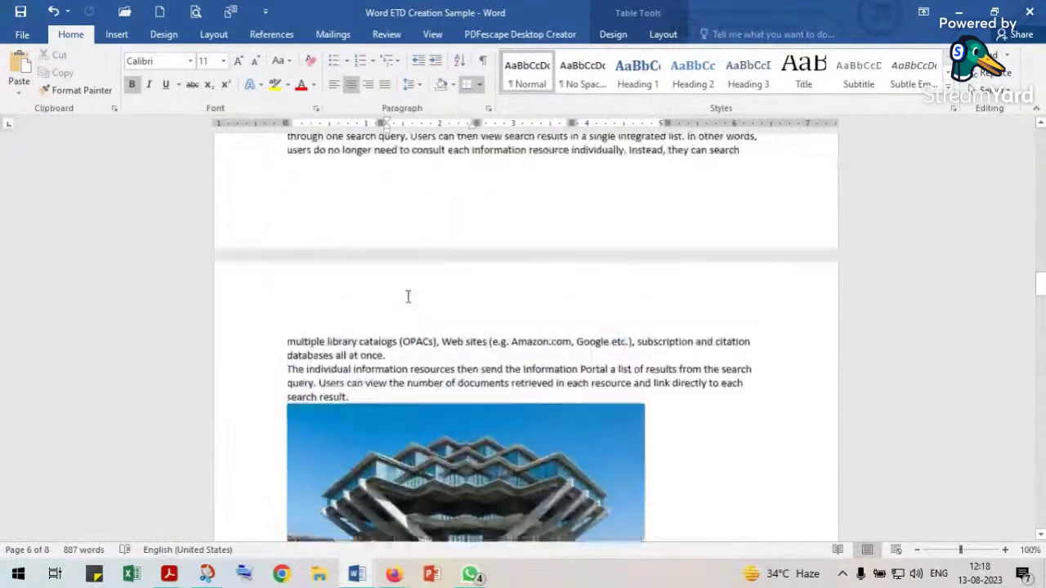
pyautogui.scroll(15, 408, 298)
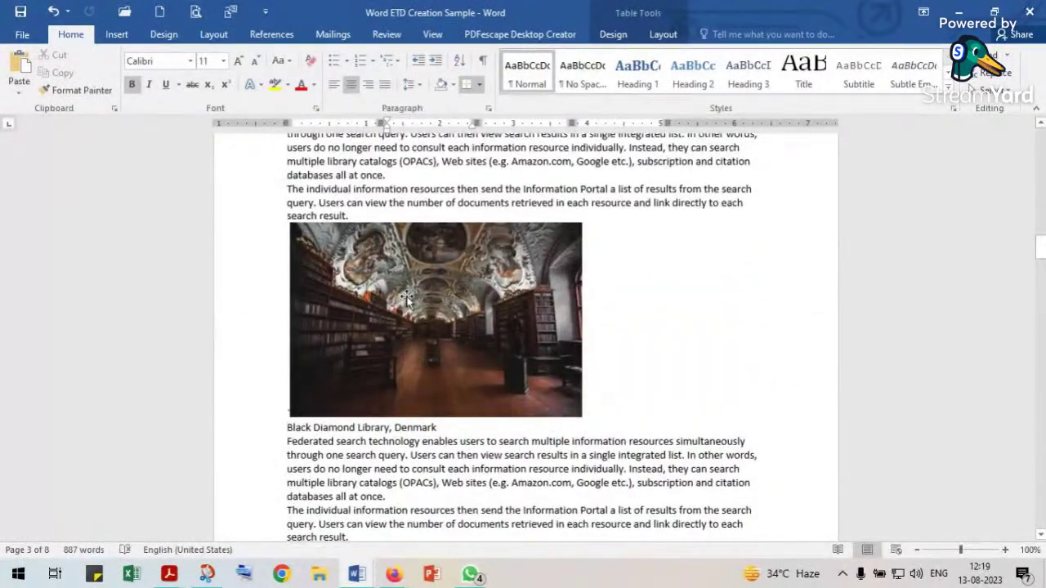
pyautogui.scroll(1, 406, 299)
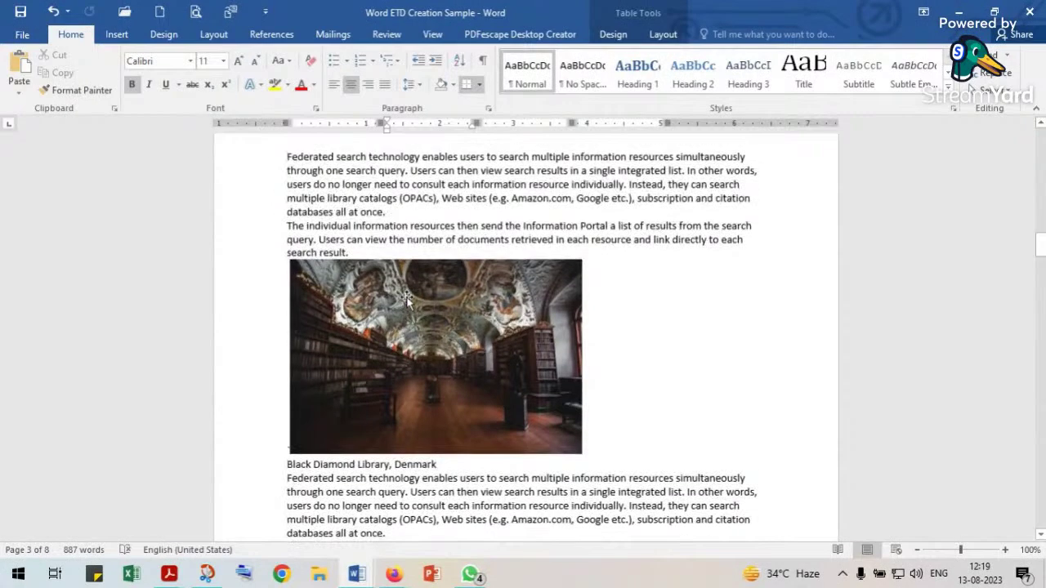
pyautogui.click(407, 300)
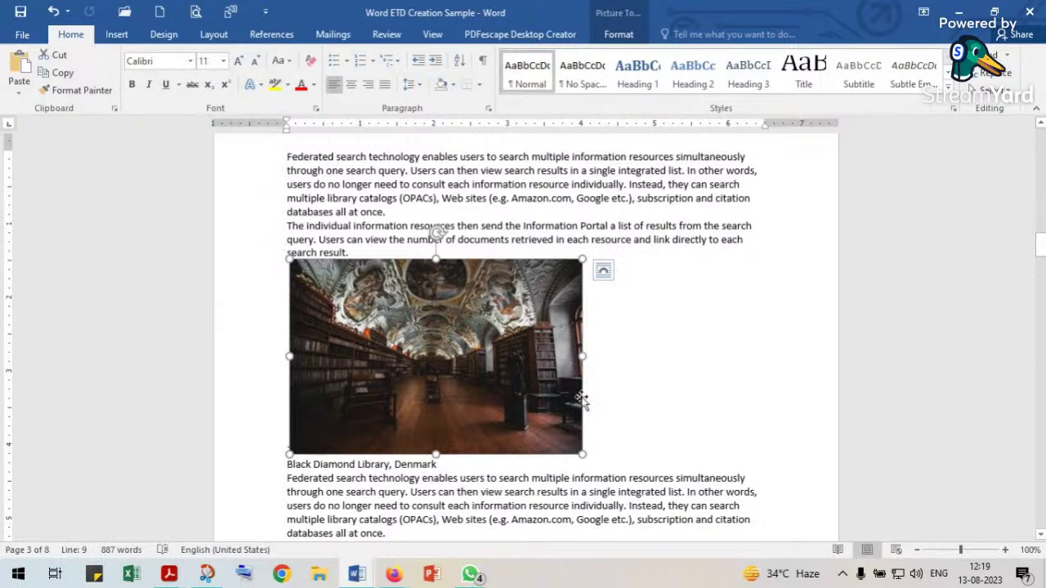
pyautogui.click(600, 416)
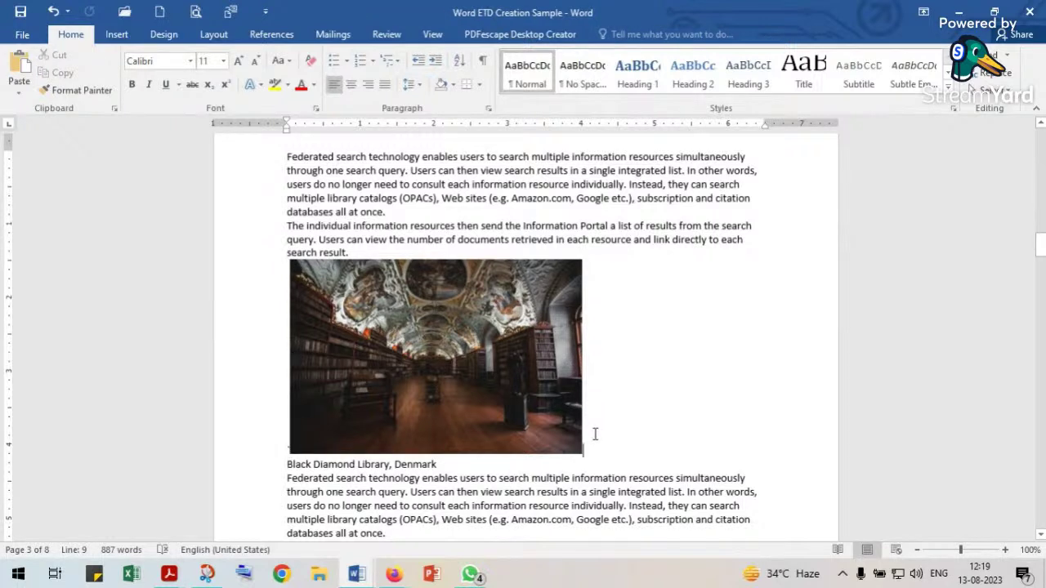
pyautogui.press('Return')
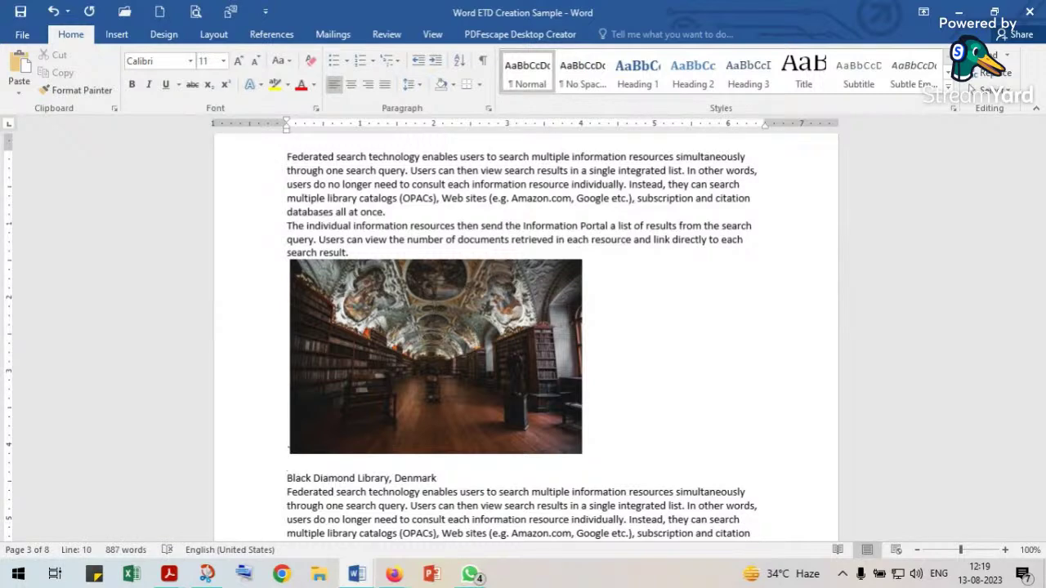
# Insert a one-cell table on the empty line below the library picture and move the picture into it.
pyautogui.scroll(-2, 523, 327)
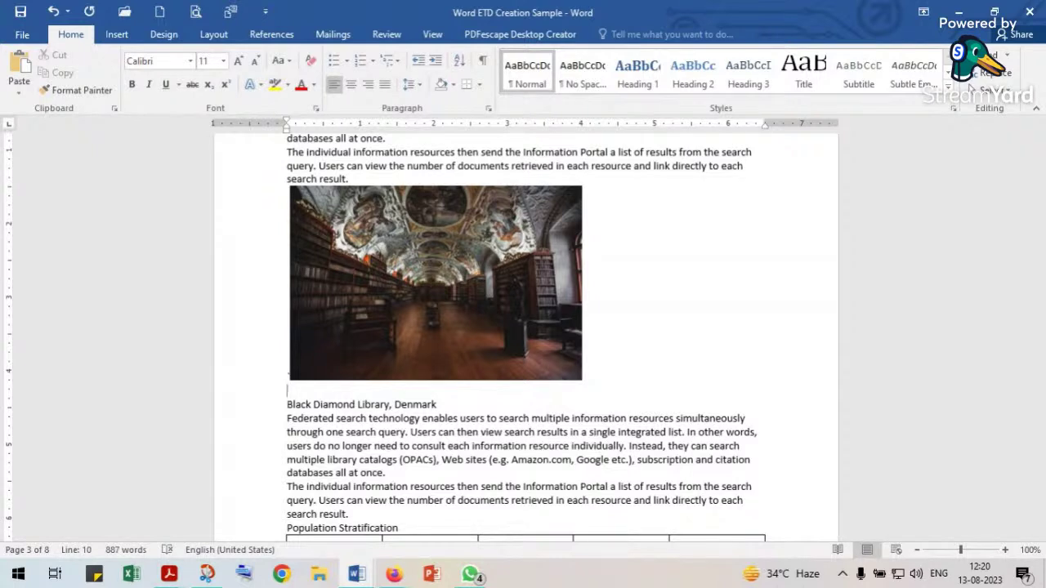
pyautogui.click(117, 34)
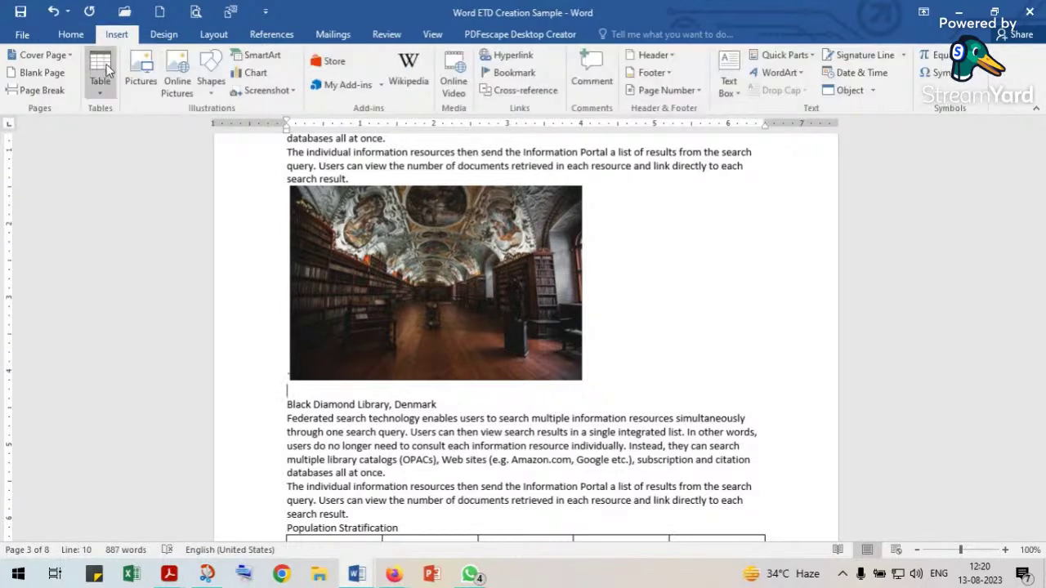
pyautogui.click(99, 74)
pyautogui.click(97, 126)
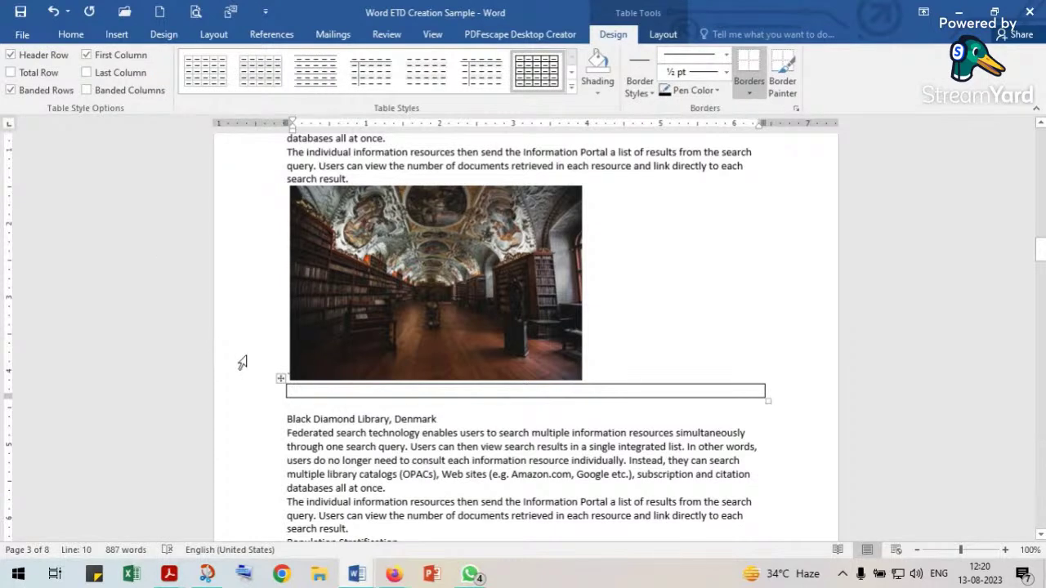
pyautogui.moveTo(404, 274); pyautogui.dragTo(374, 391)
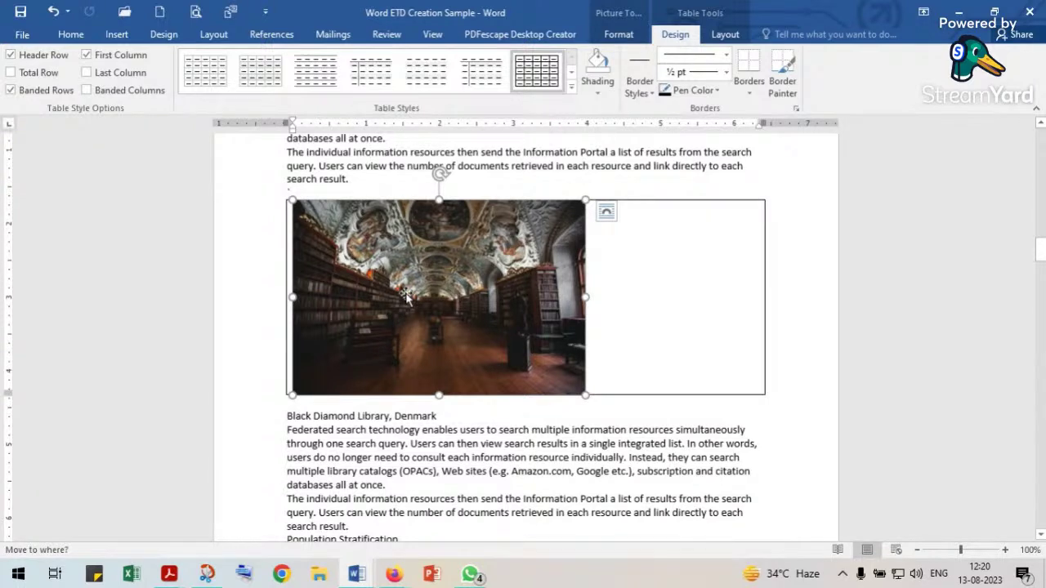
# AutoFit the one-cell table to its contents so its border fits the picture.
pyautogui.click(723, 35)
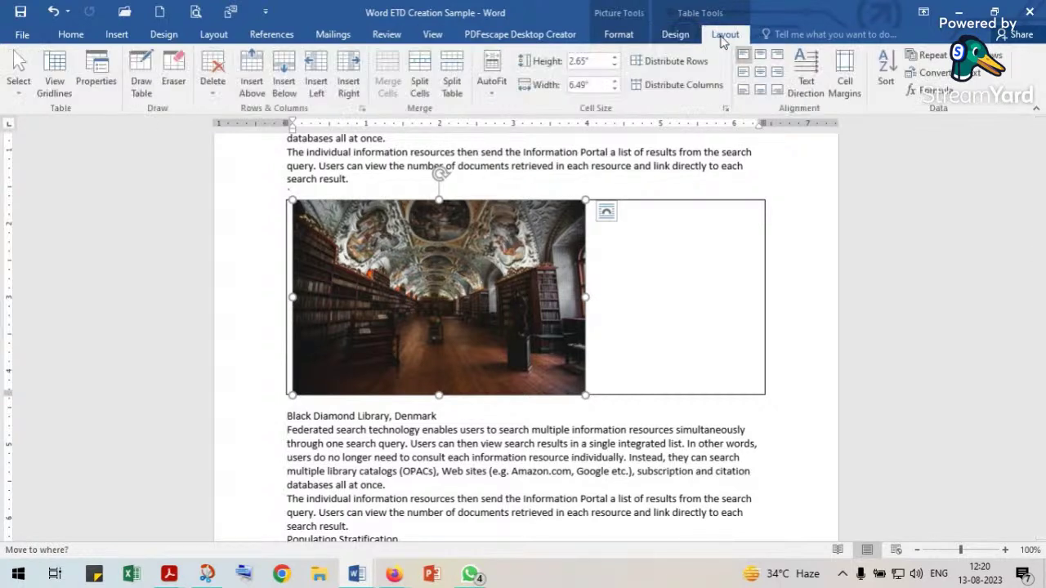
pyautogui.click(491, 94)
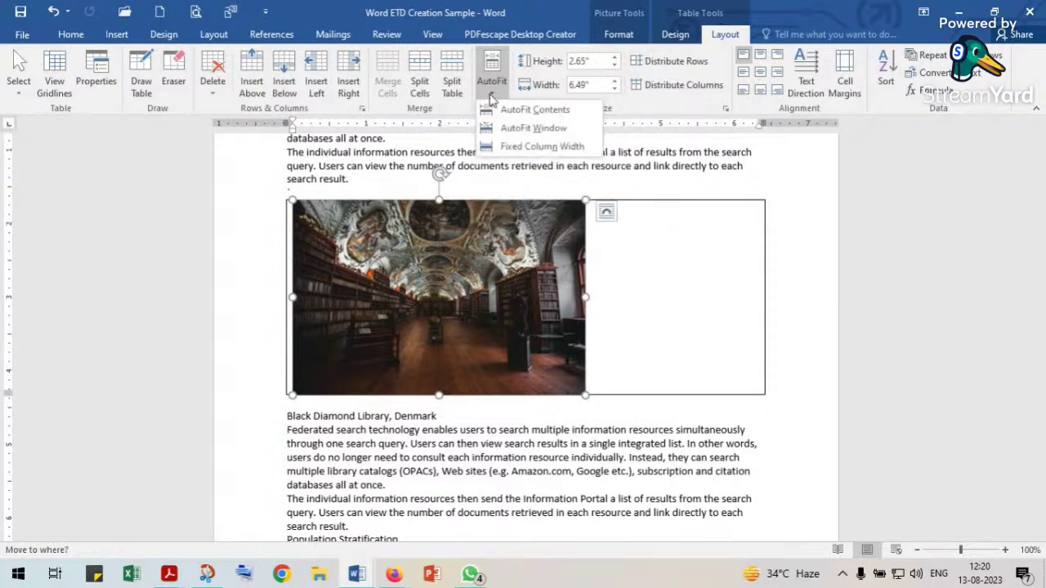
pyautogui.click(525, 112)
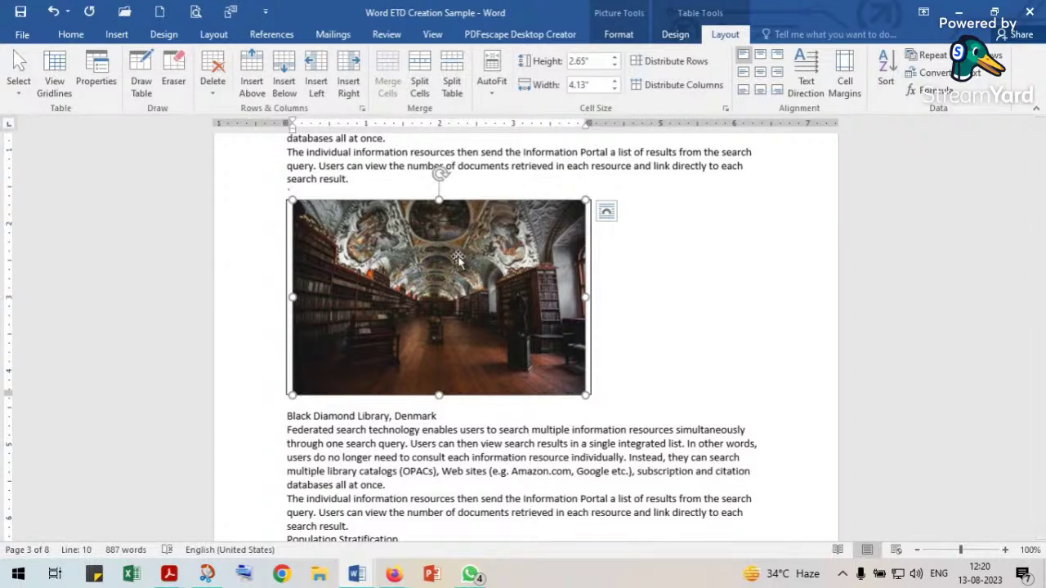
pyautogui.scroll(-1, 458, 258)
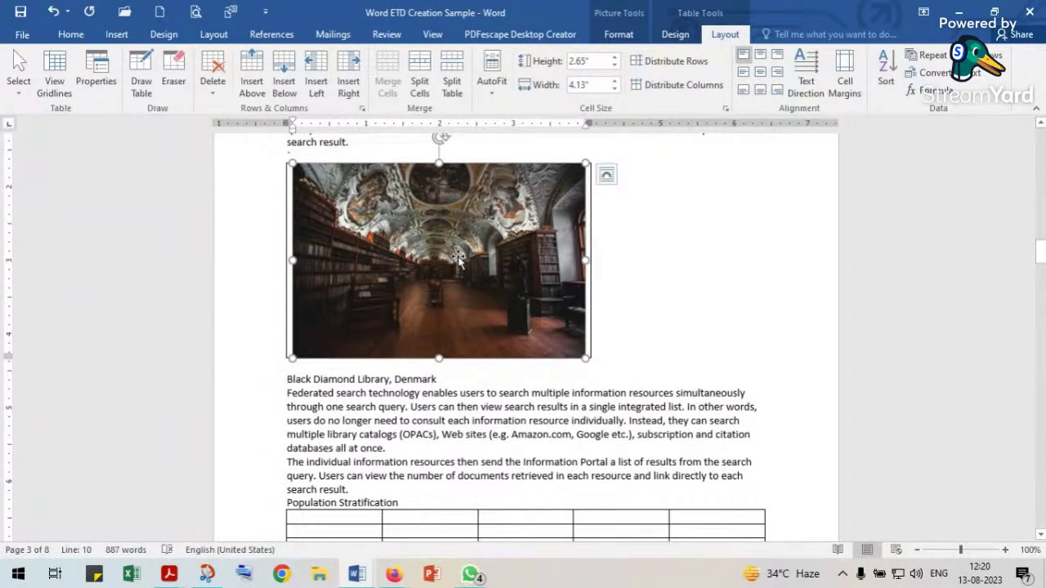
pyautogui.scroll(1, 458, 258)
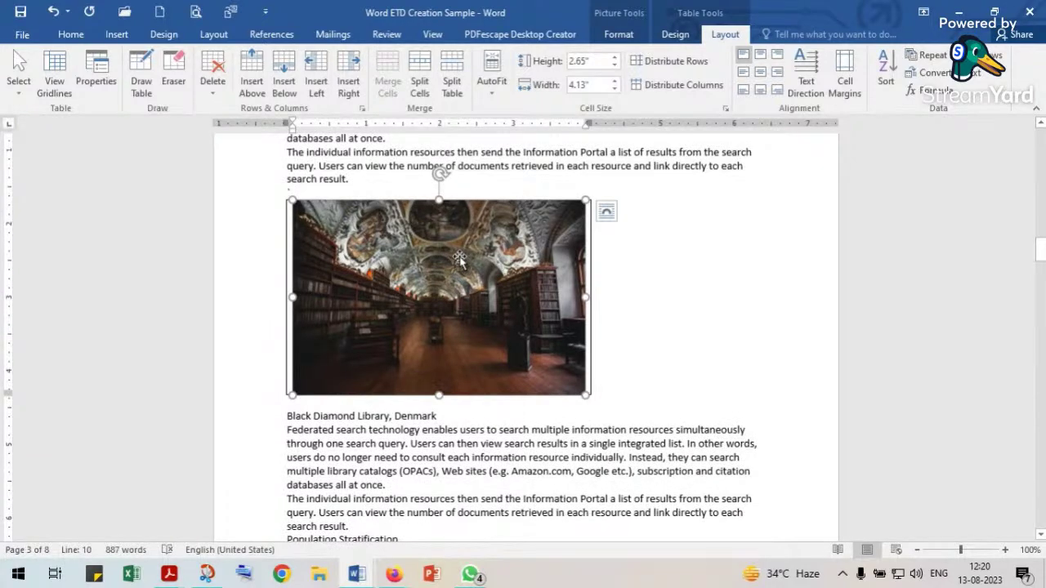
# Review the picture table's properties, including default cell margins, alignment and text wrapping, keeping the wrapping at None.
pyautogui.rightClick(282, 196)
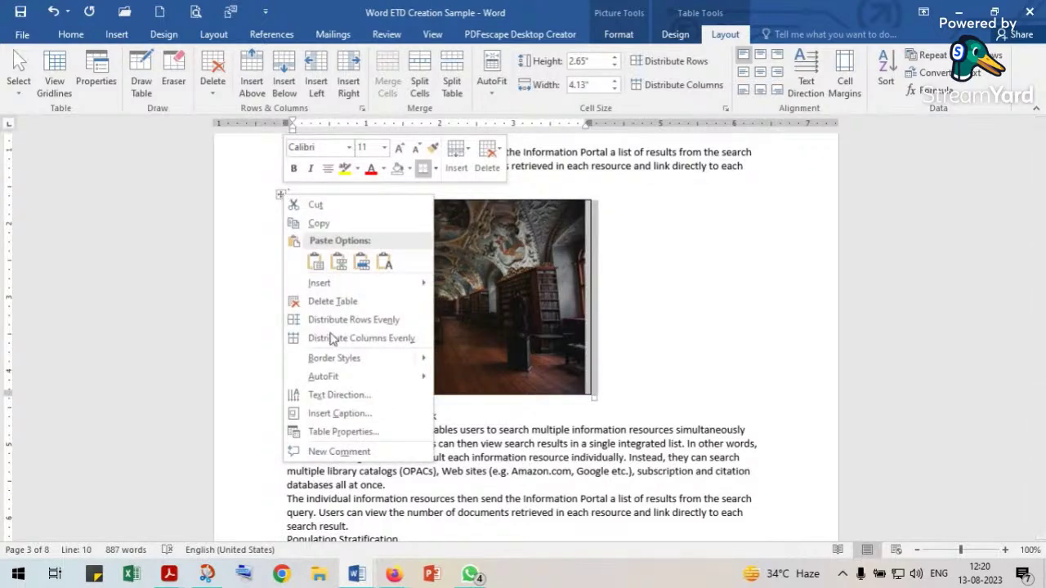
pyautogui.click(347, 433)
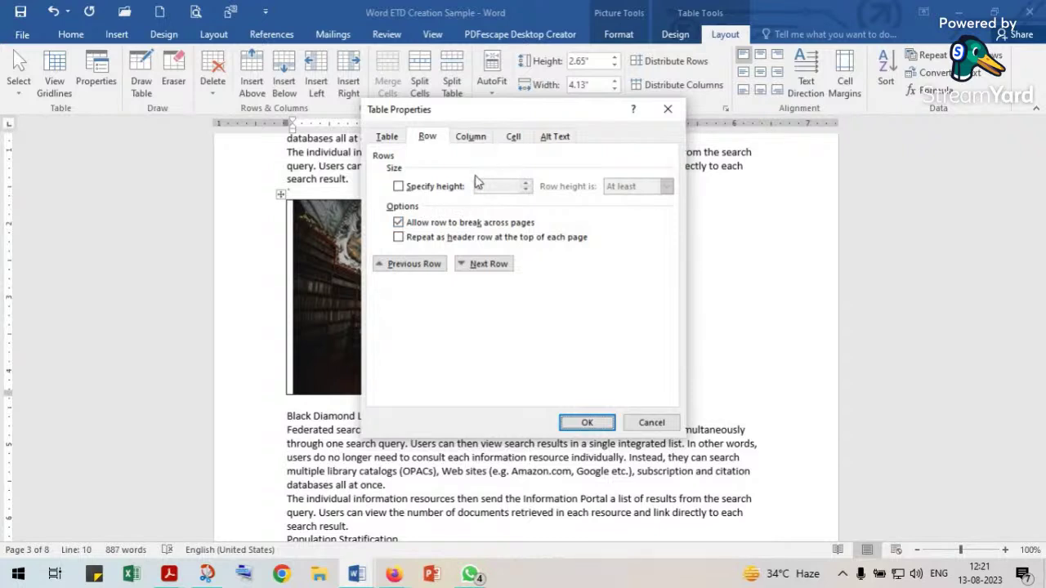
pyautogui.click(388, 139)
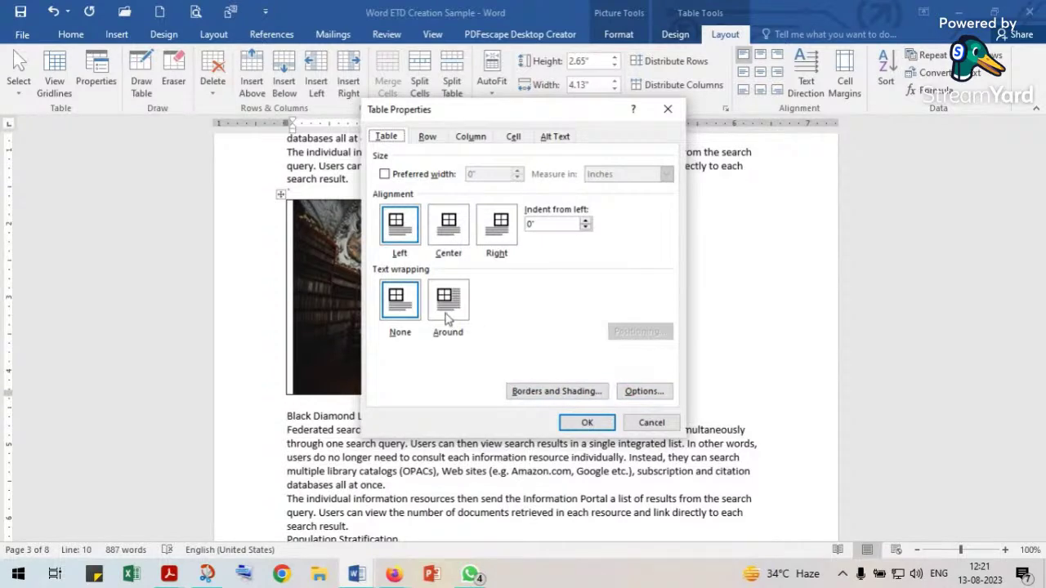
pyautogui.click(642, 390)
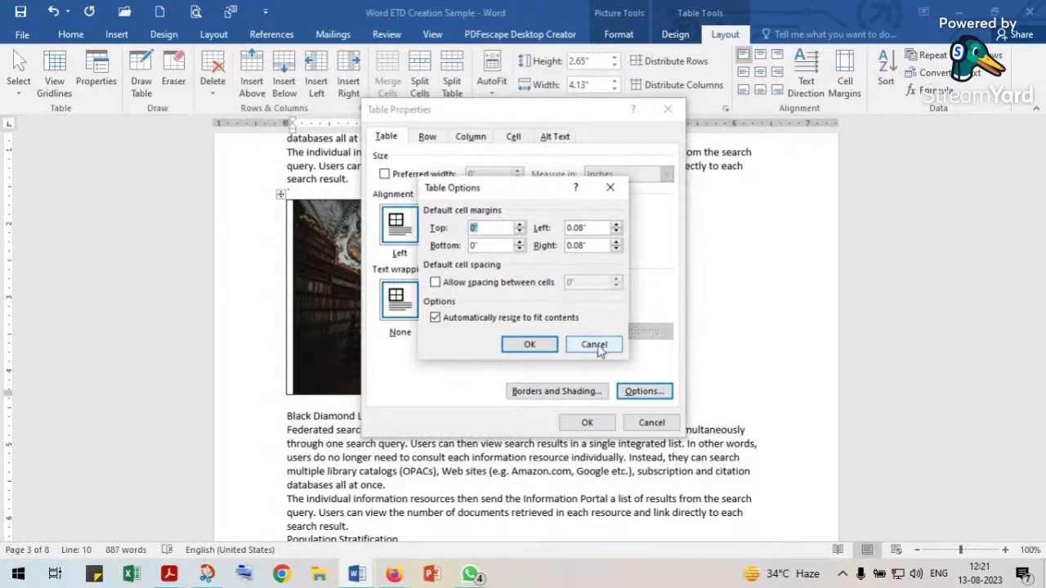
pyautogui.click(603, 346)
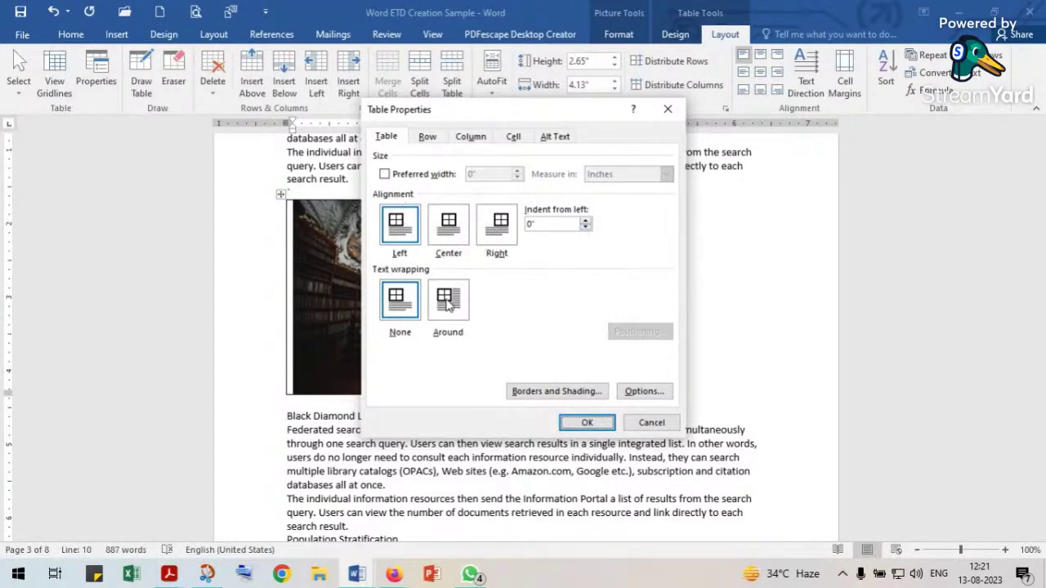
pyautogui.click(396, 299)
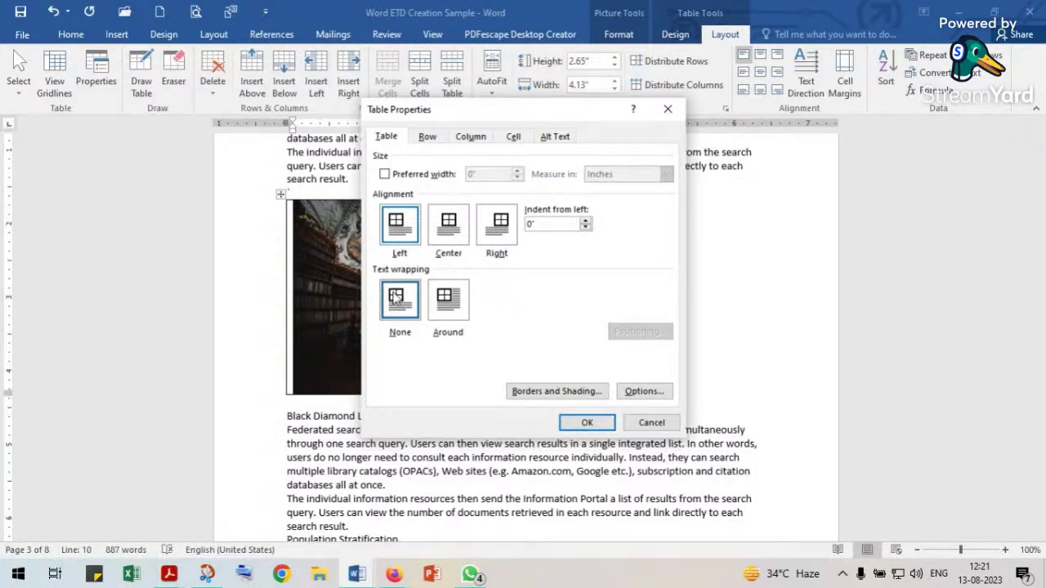
pyautogui.click(585, 427)
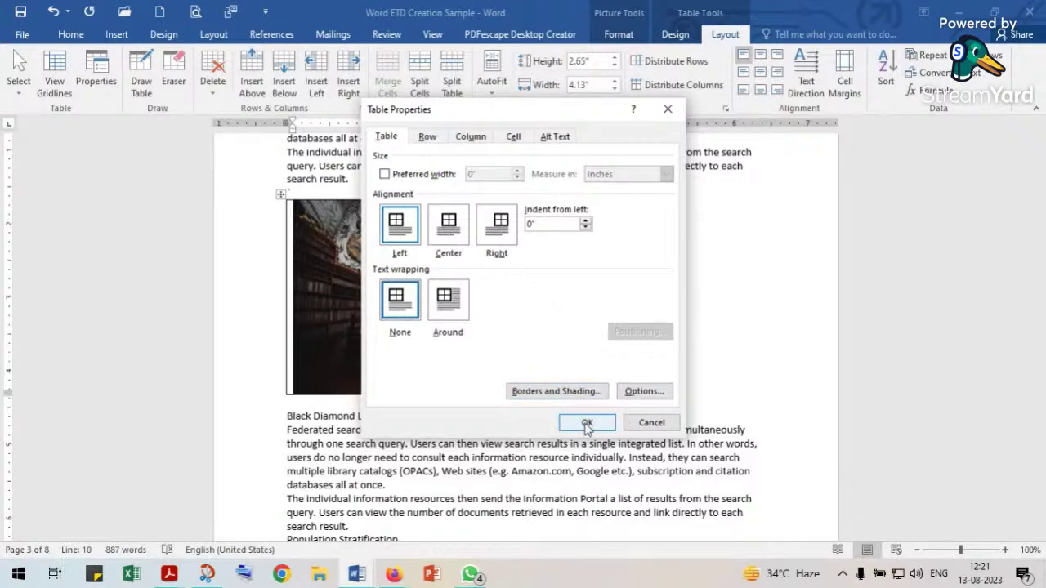
pyautogui.click(586, 424)
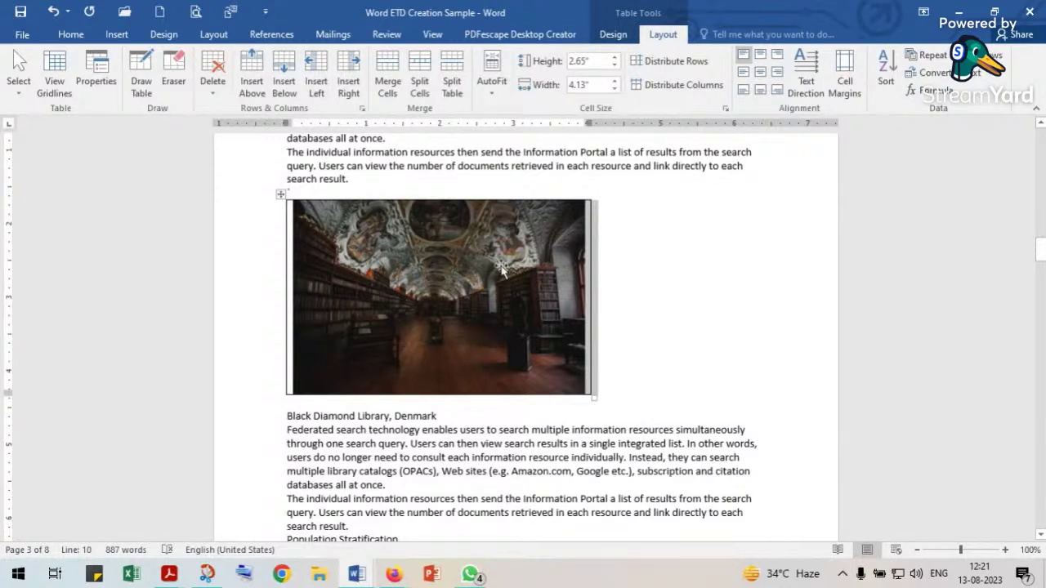
# Set the text wrapping of the table holding the library picture to Around.
pyautogui.click(536, 204)
pyautogui.click(536, 208)
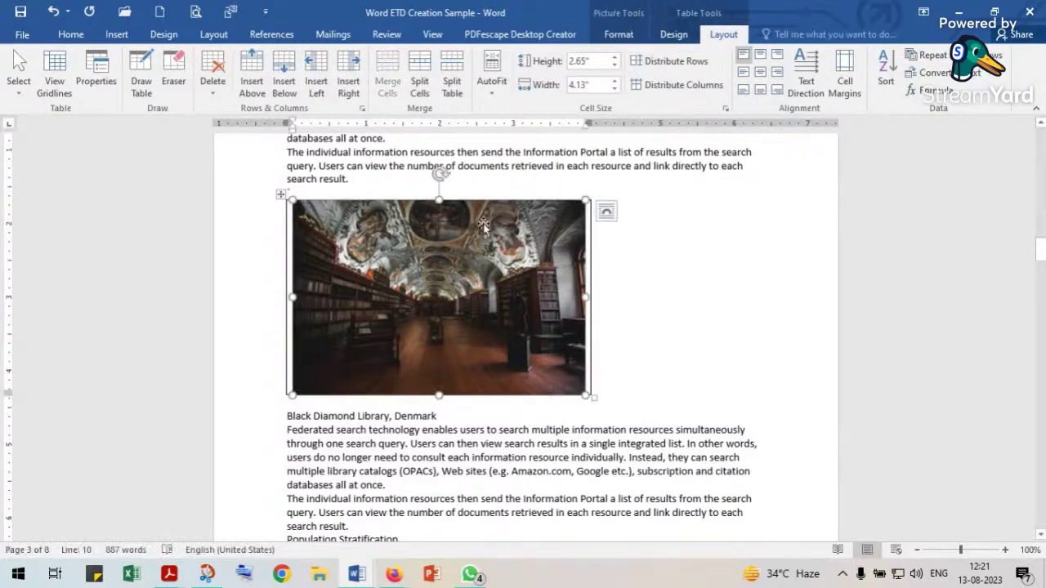
pyautogui.rightClick(472, 300)
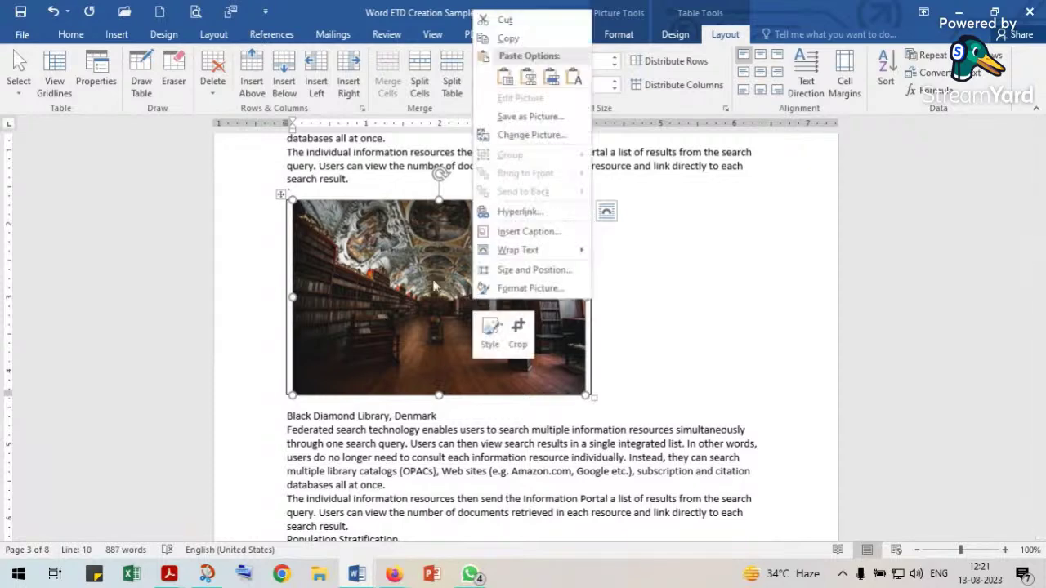
pyautogui.click(281, 194)
pyautogui.click(281, 193)
pyautogui.rightClick(281, 194)
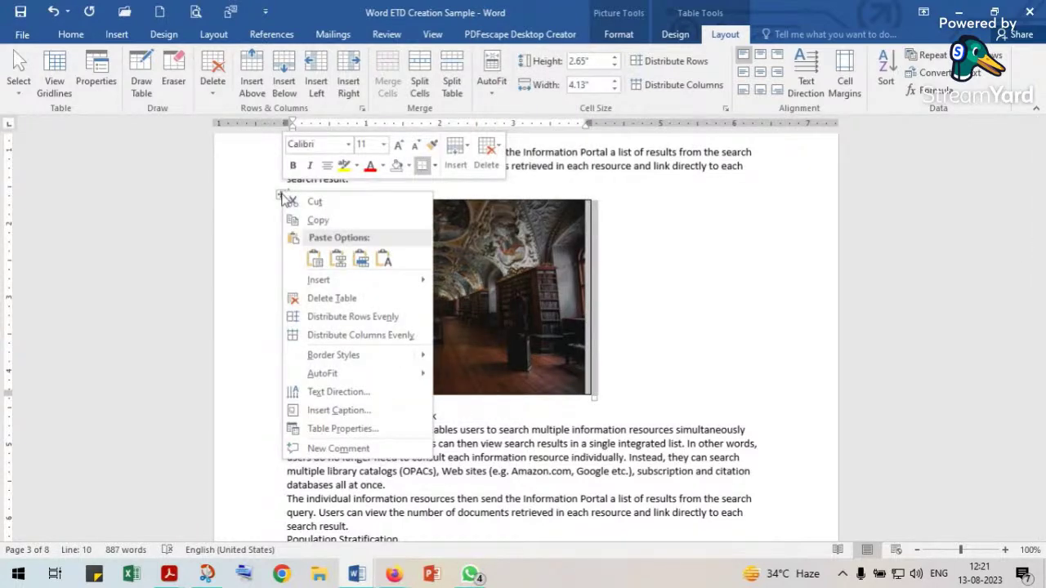
pyautogui.click(335, 428)
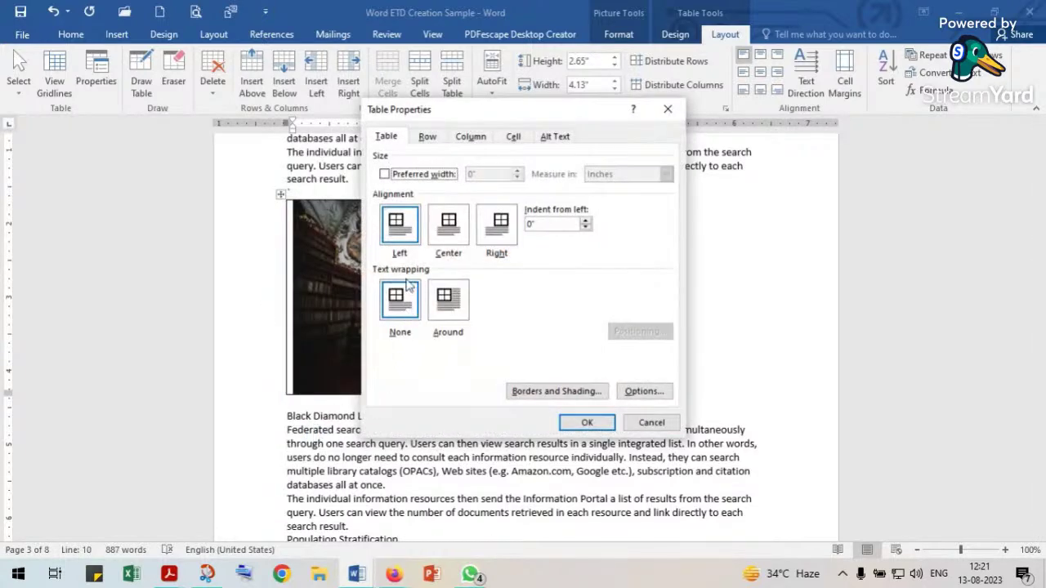
pyautogui.click(459, 304)
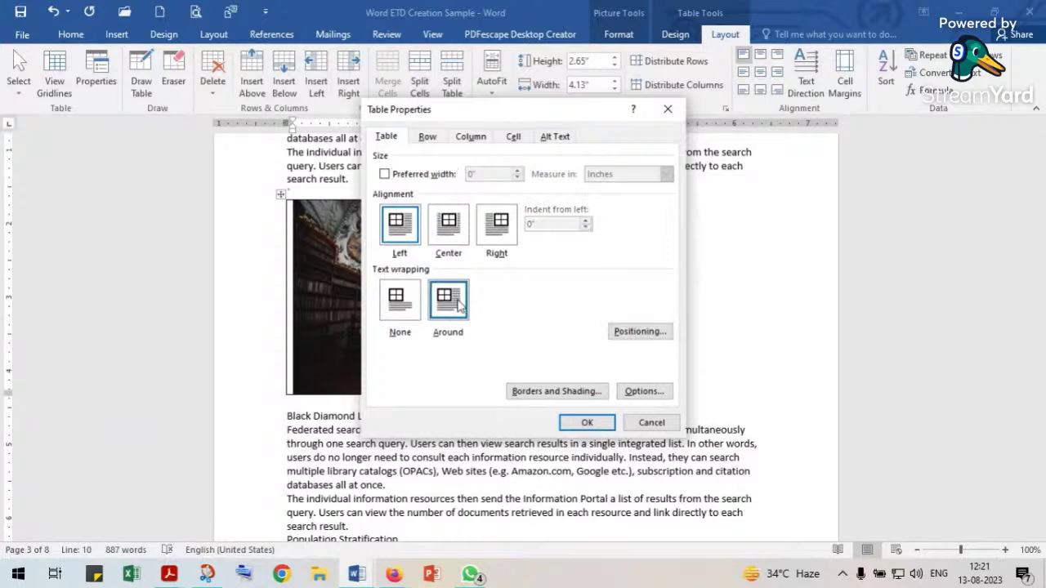
pyautogui.click(587, 423)
# Take the picture out of its table to try right and centred alignment on it, and put it back in the cell.
pyautogui.moveTo(524, 204); pyautogui.dragTo(562, 209)
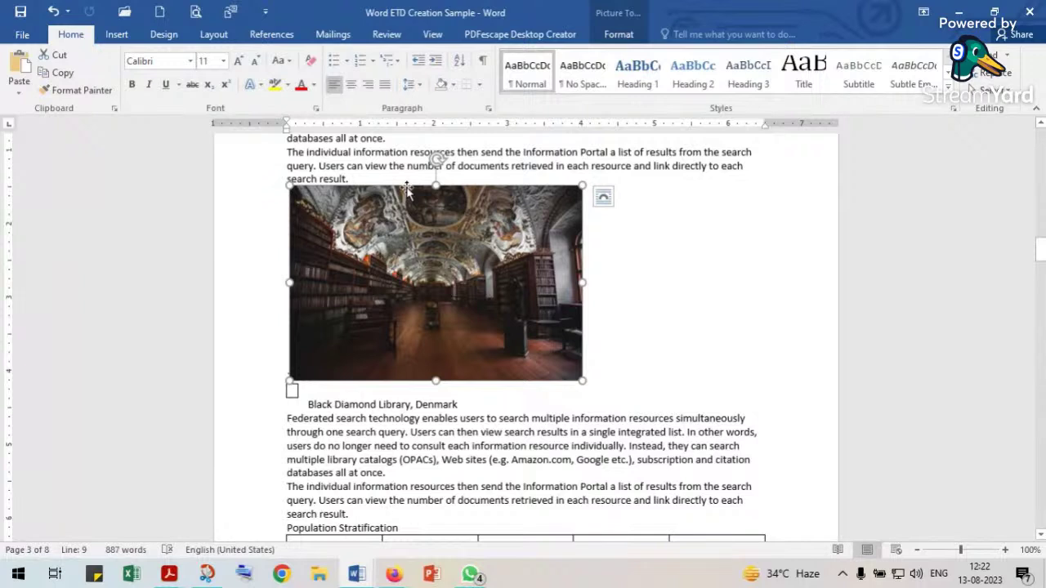
pyautogui.moveTo(407, 189); pyautogui.dragTo(497, 188)
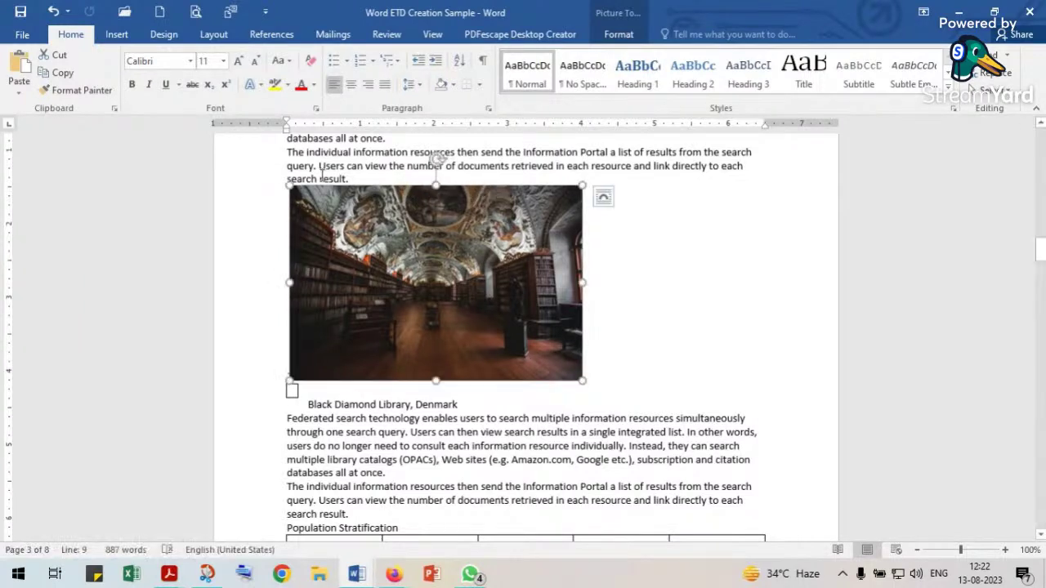
pyautogui.click(368, 84)
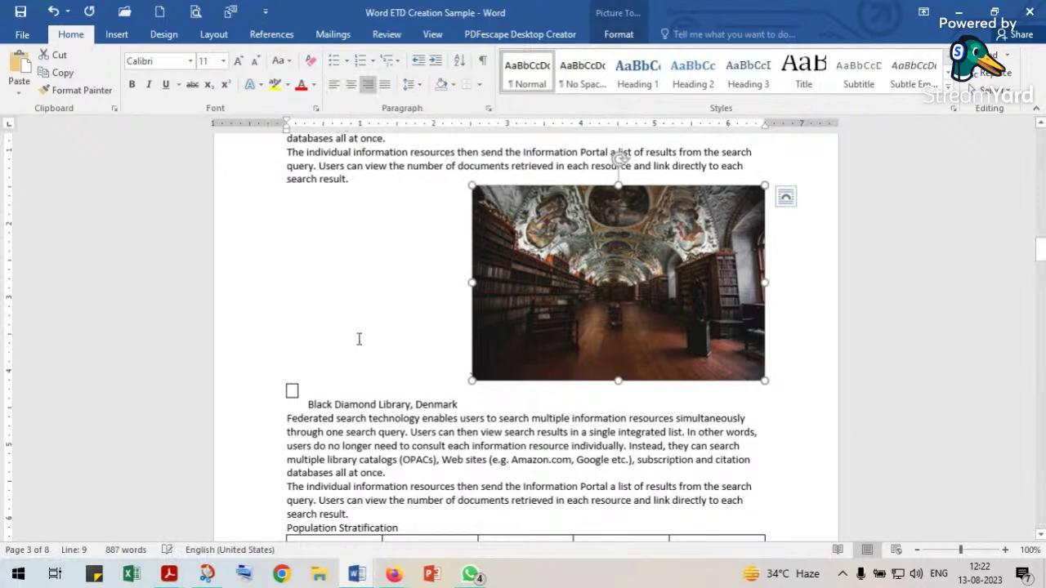
pyautogui.click(351, 85)
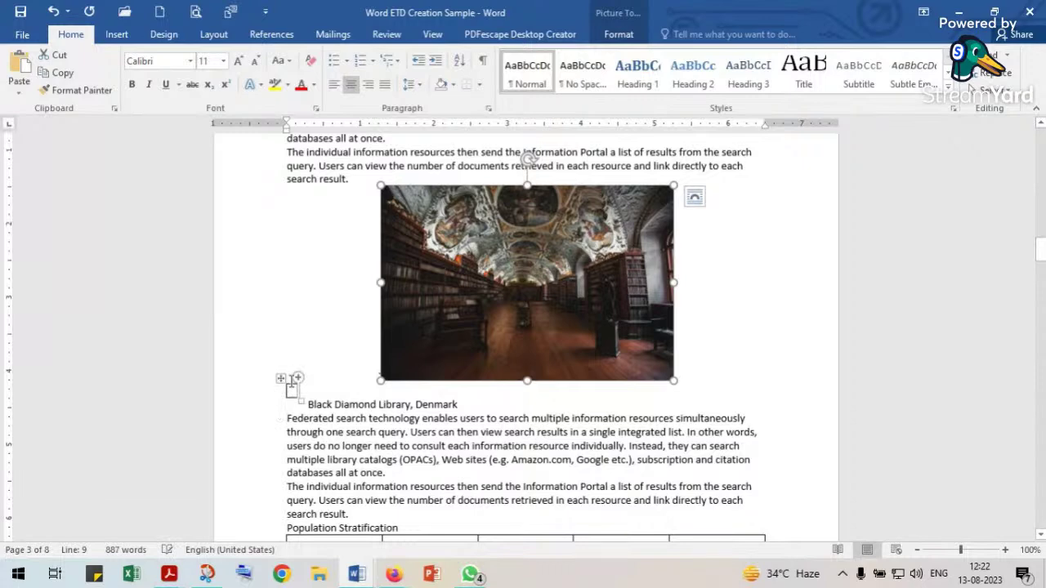
pyautogui.moveTo(328, 384); pyautogui.dragTo(301, 392)
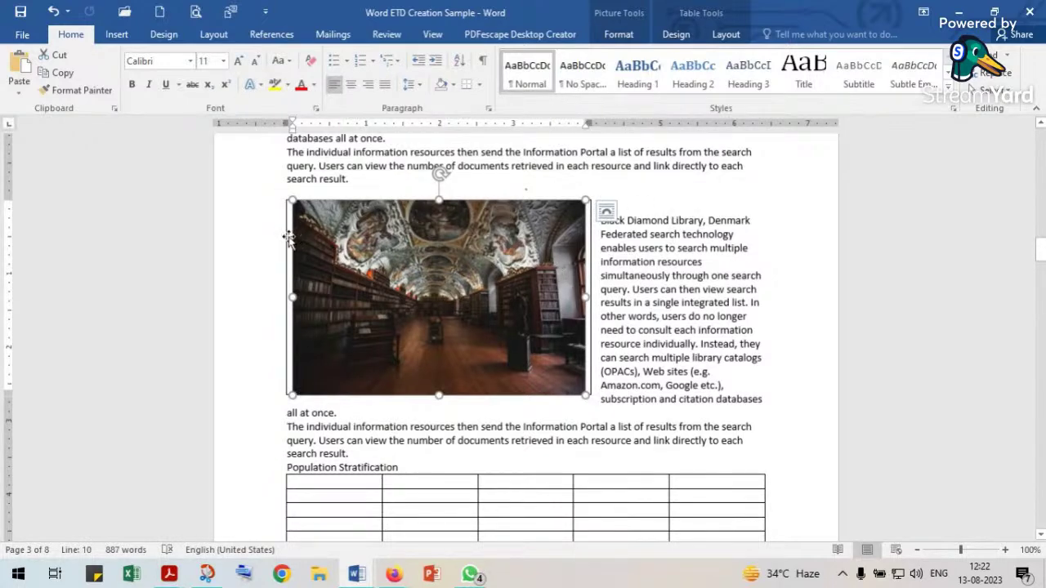
# Try centre alignment on the whole picture table within the surrounding text, and return it to left alignment.
pyautogui.click(283, 199)
pyautogui.click(351, 85)
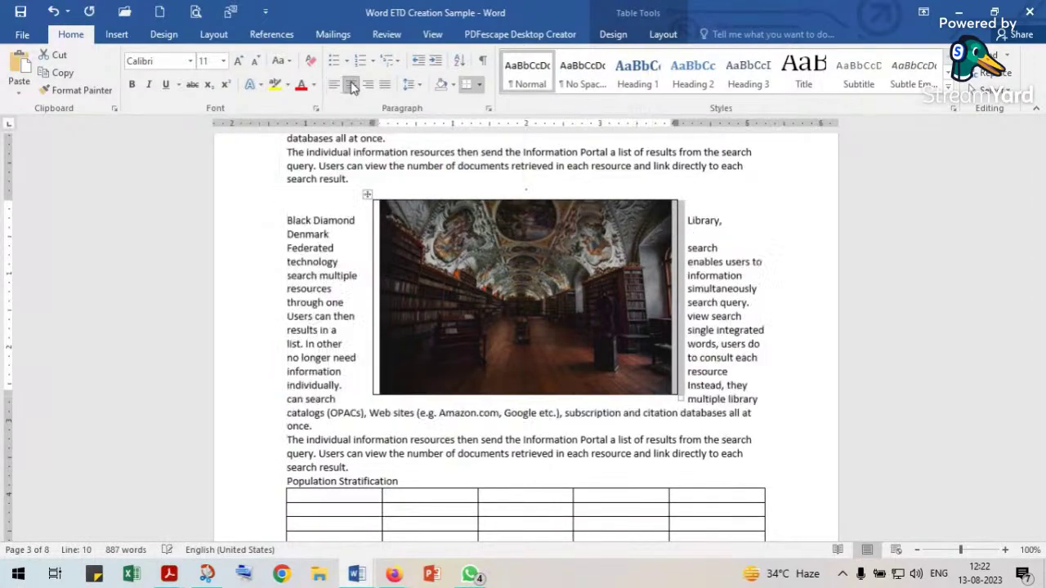
pyautogui.click(333, 85)
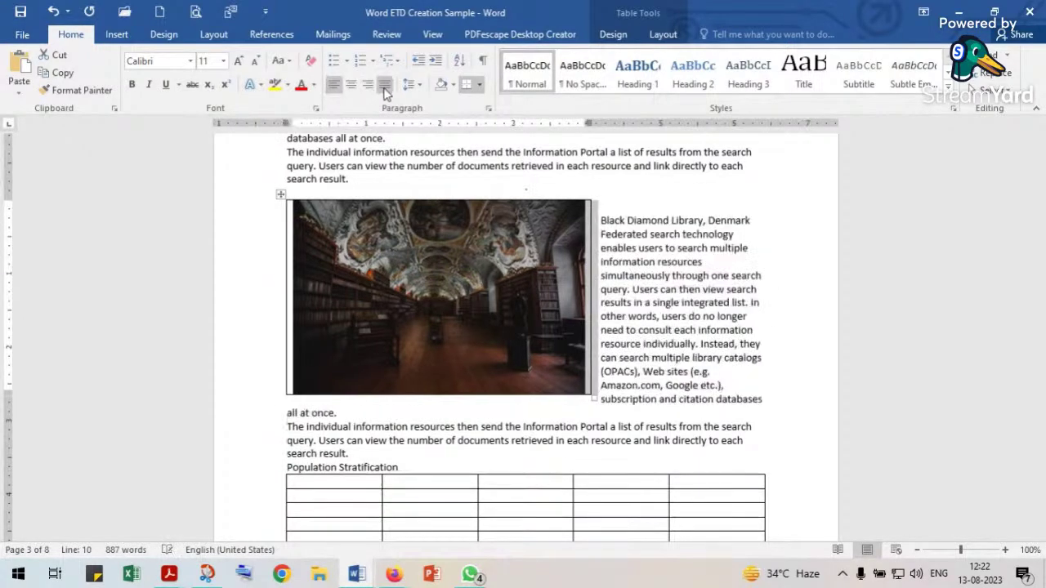
# Align the library picture's table to the right of the surrounding text and remove all its borders.
pyautogui.click(365, 89)
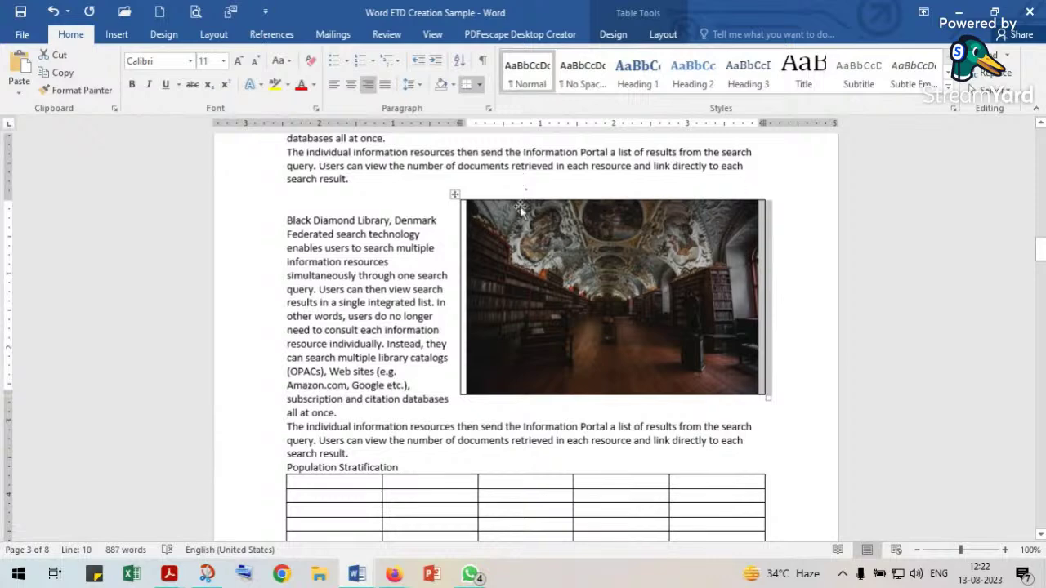
pyautogui.click(479, 84)
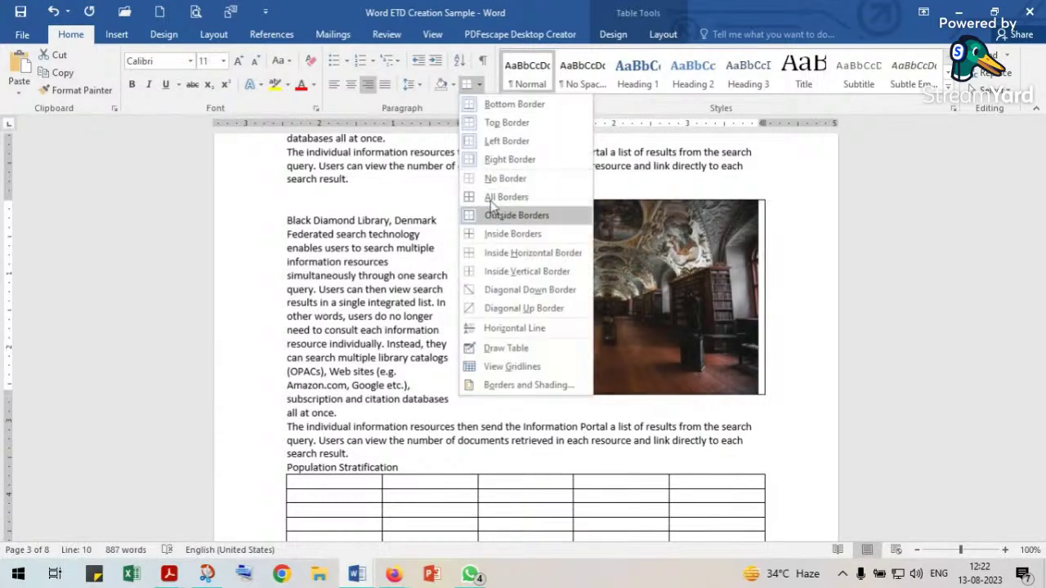
pyautogui.click(491, 182)
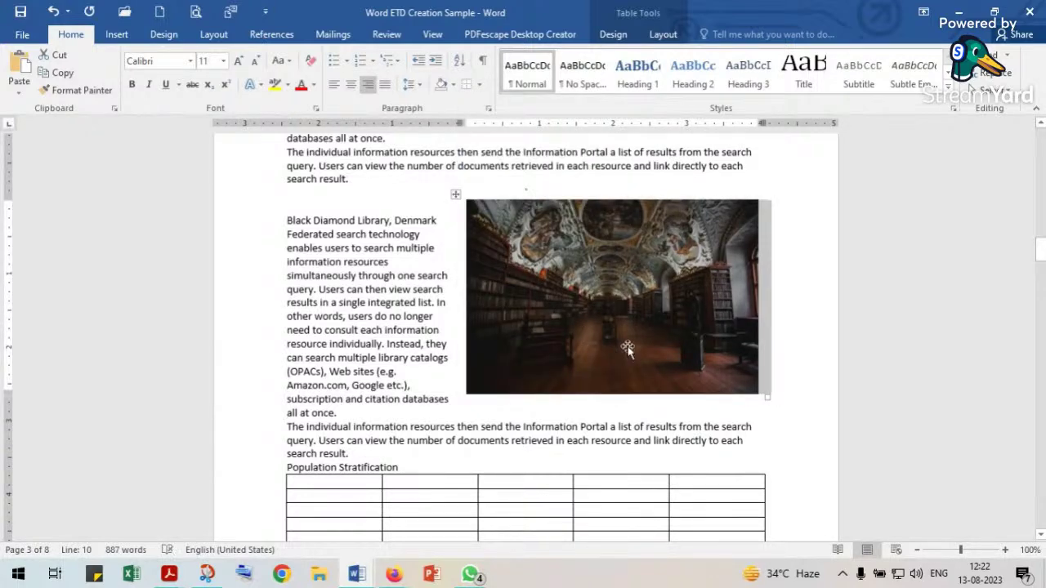
pyautogui.click(618, 412)
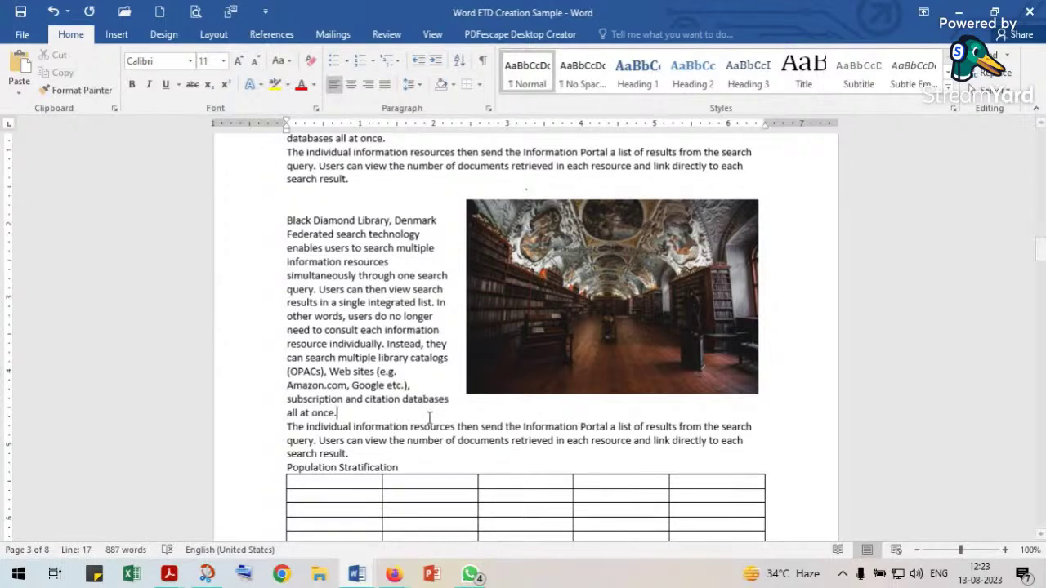
# Format the Search Methods title on page 2 as bold Times New Roman at 16 pt.
pyautogui.scroll(5, 399, 307)
pyautogui.scroll(20, 400, 307)
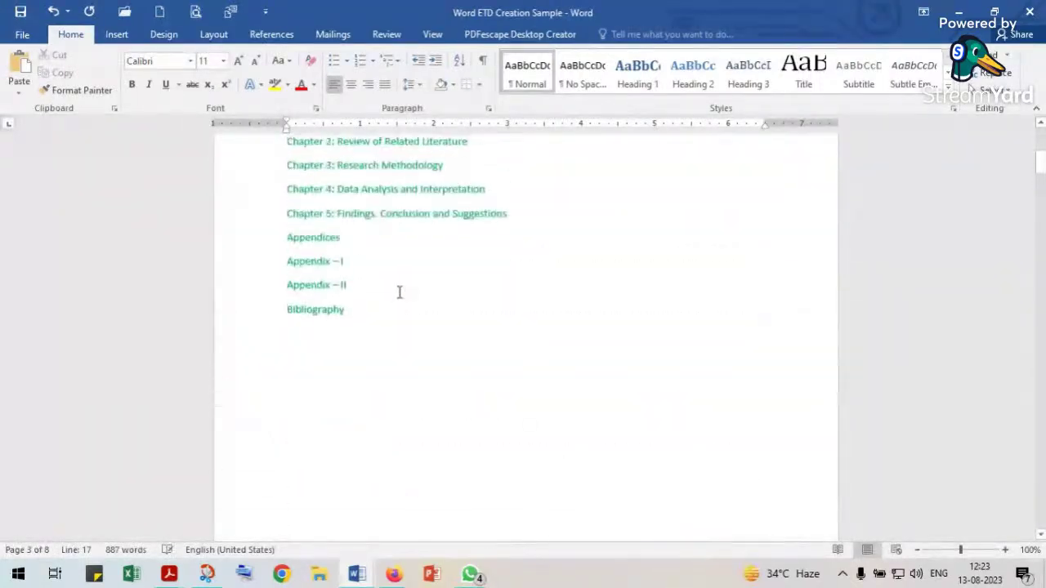
pyautogui.scroll(-10, 399, 293)
pyautogui.click(341, 237)
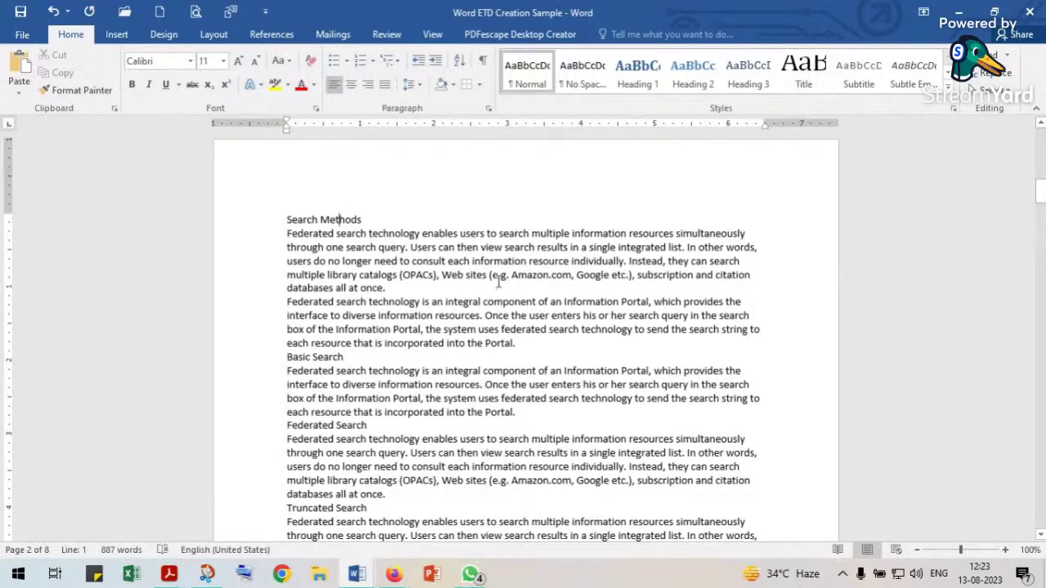
pyautogui.click(270, 229)
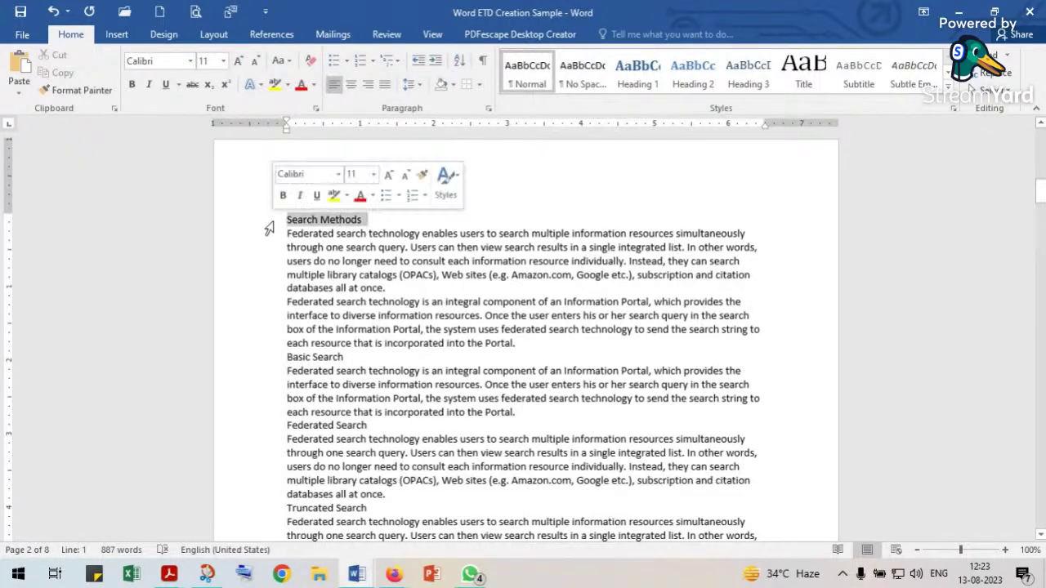
pyautogui.click(283, 195)
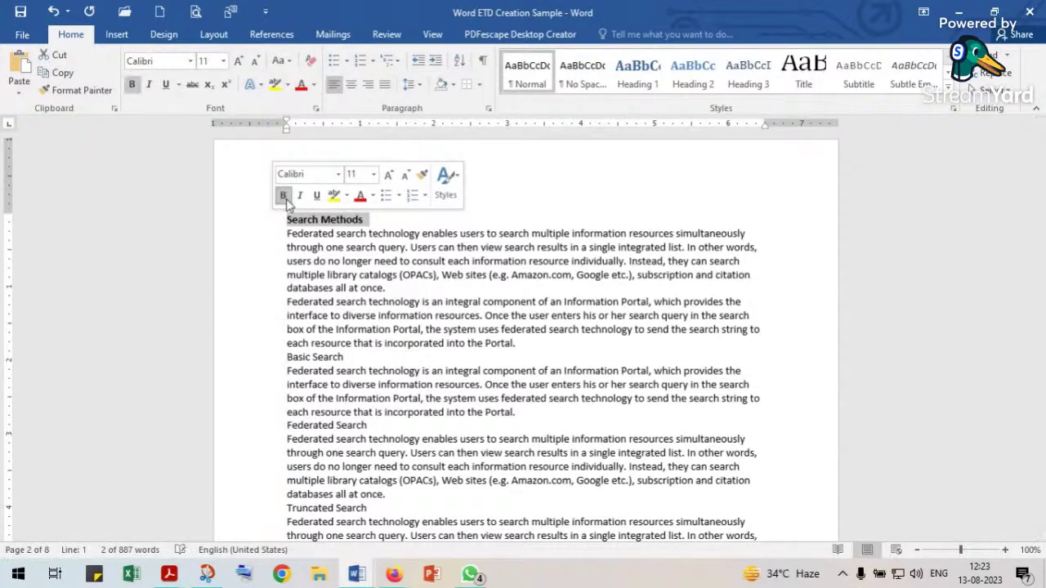
pyautogui.click(338, 174)
pyautogui.click(335, 304)
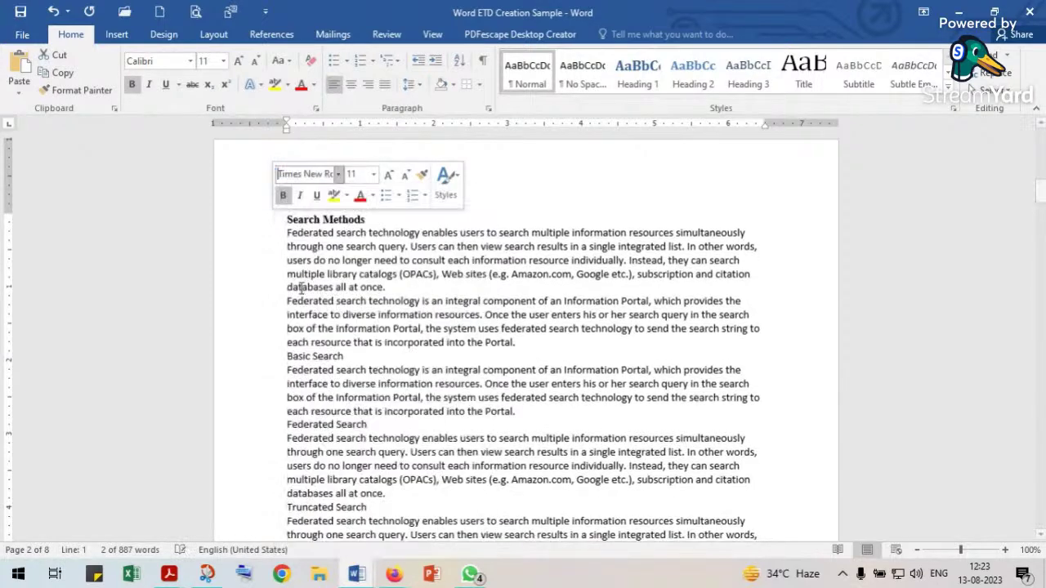
pyautogui.click(389, 175)
pyautogui.click(389, 174)
pyautogui.click(389, 175)
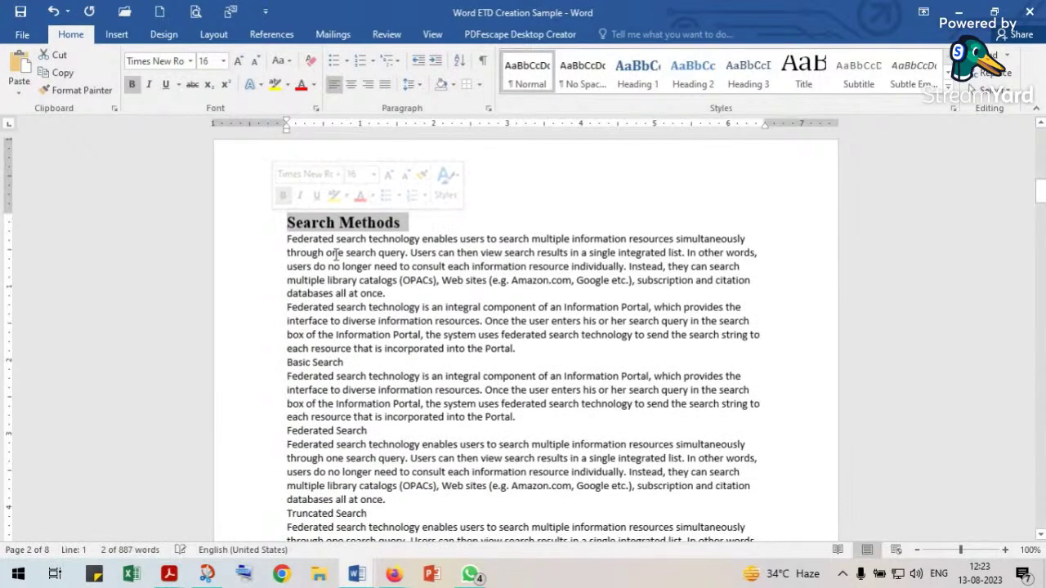
# Colour the Search Methods title red and make it italic and underlined.
pyautogui.click(360, 196)
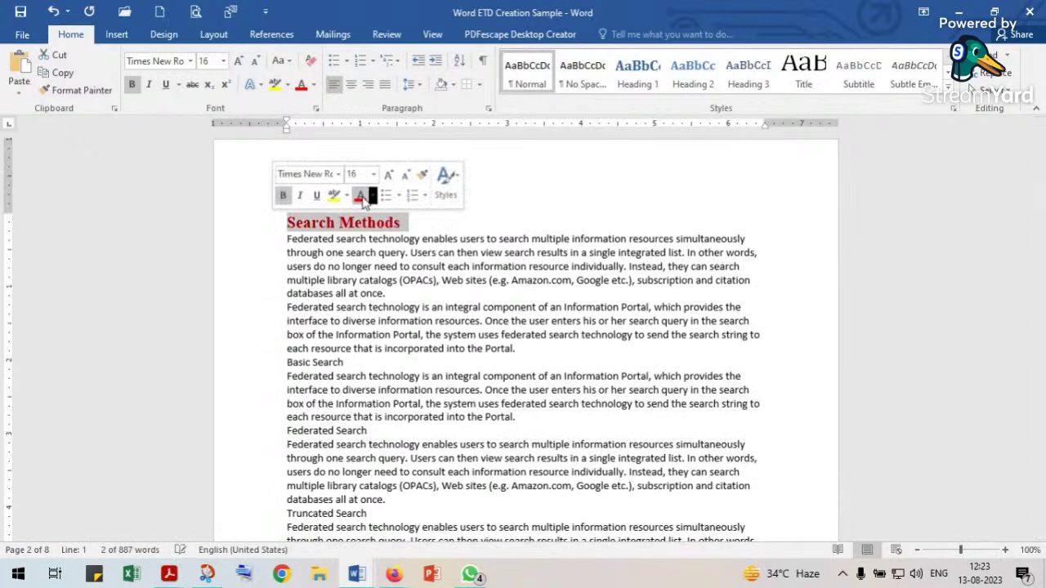
pyautogui.click(299, 196)
pyautogui.click(317, 196)
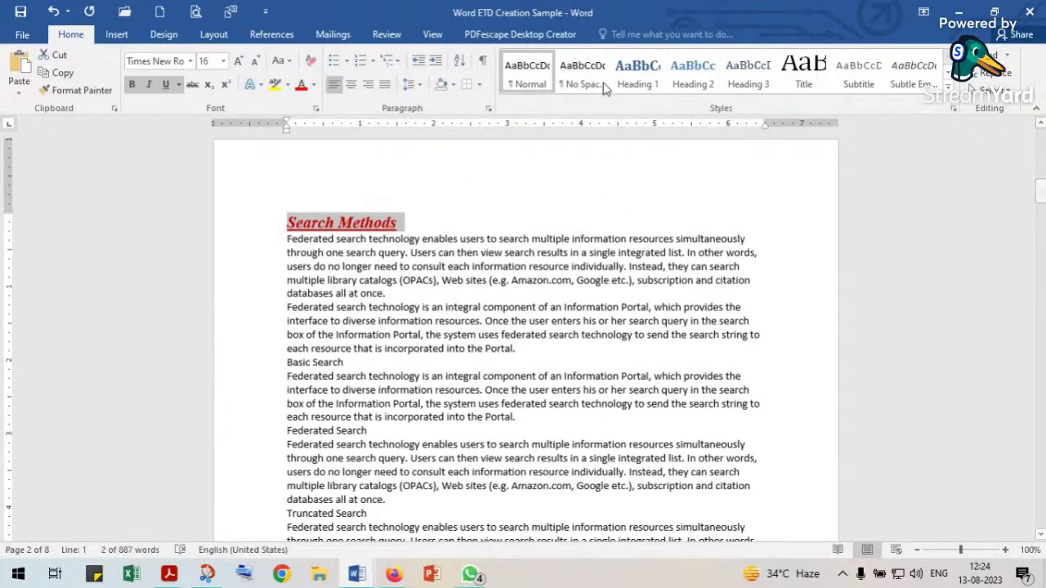
# Apply the Heading 1 style to the Search Methods title.
pyautogui.click(636, 74)
pyautogui.click(630, 73)
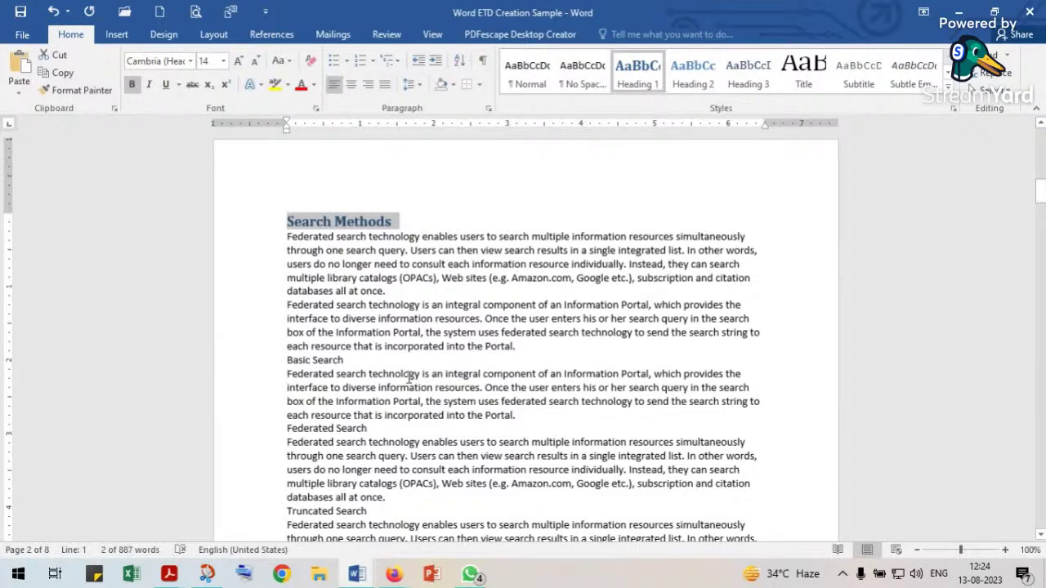
pyautogui.click(326, 256)
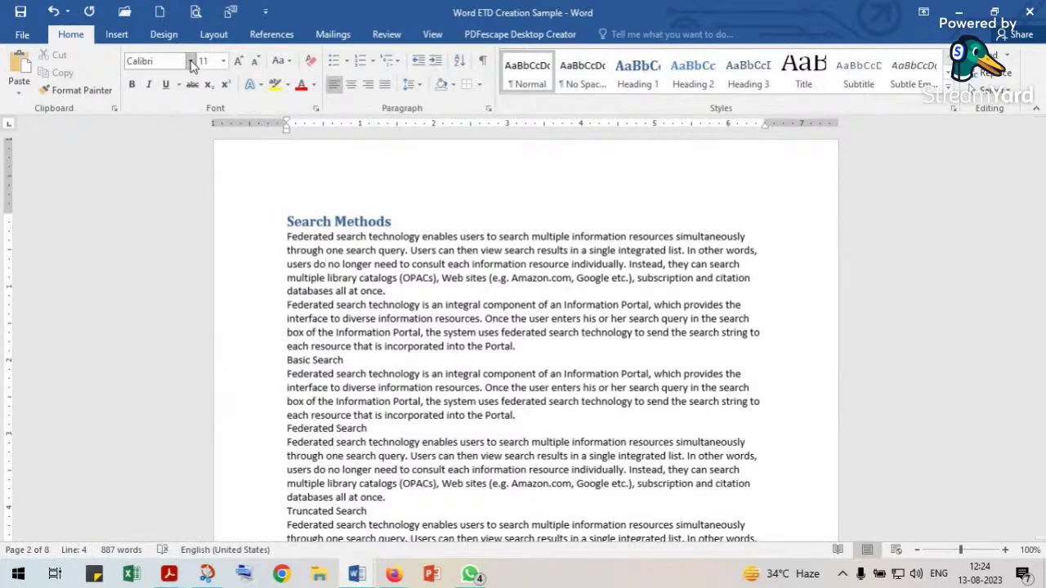
# Set the text of the whole document to Times New Roman at 12 pt.
pyautogui.hotkey('ctrl', 'a')
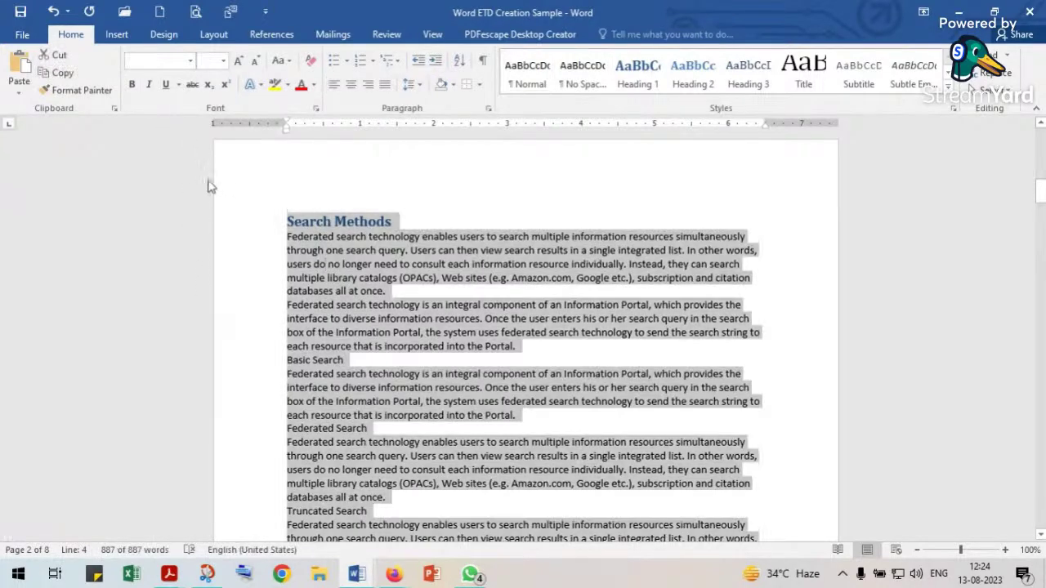
pyautogui.click(190, 61)
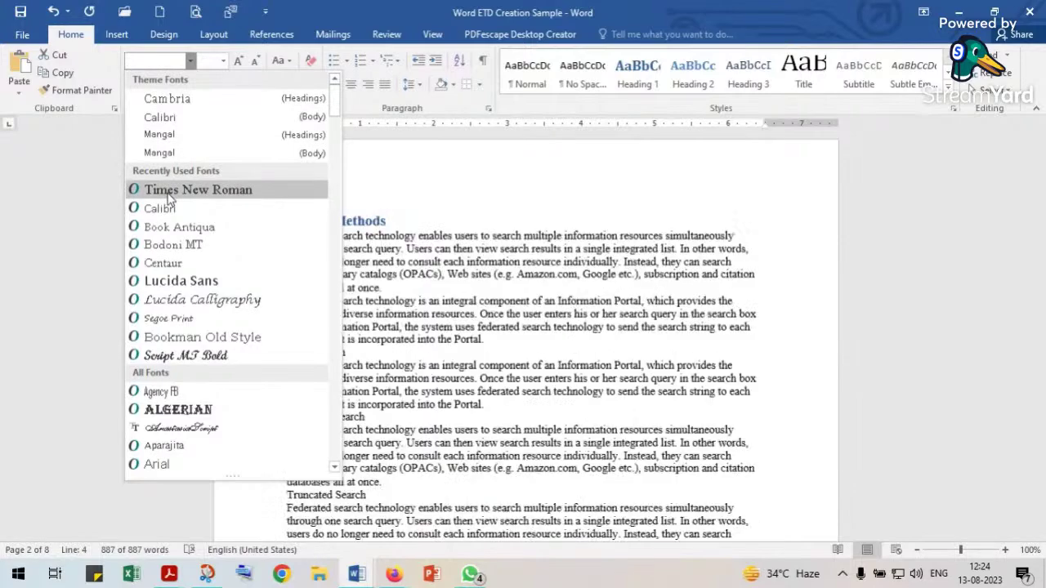
pyautogui.click(167, 189)
pyautogui.click(223, 60)
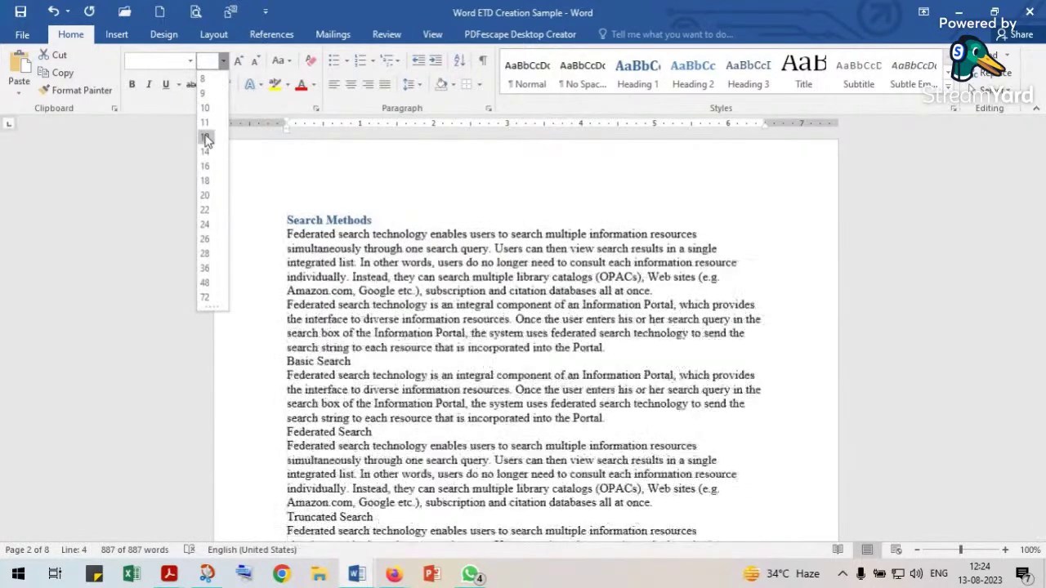
pyautogui.click(204, 139)
pyautogui.click(430, 230)
# Reapply the Heading 1 style to the Search Methods title to restore the style's own font and size.
pyautogui.click(343, 219)
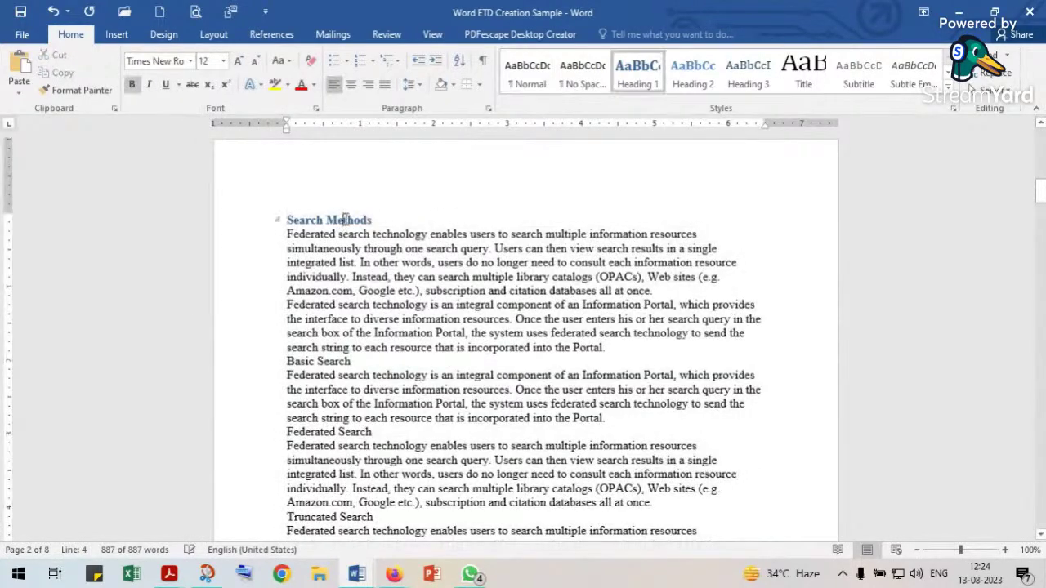
pyautogui.click(255, 222)
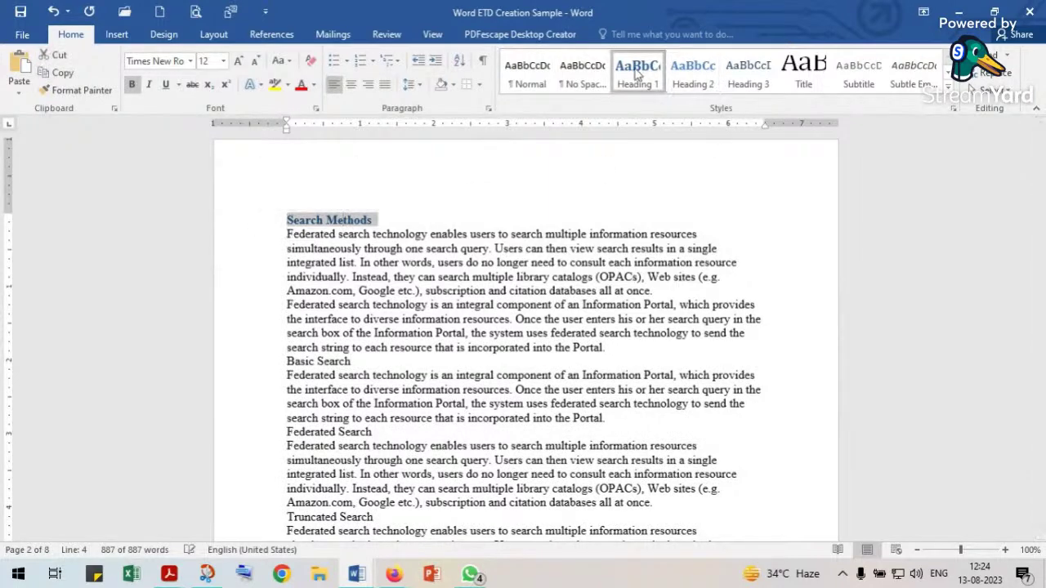
pyautogui.click(638, 72)
pyautogui.click(389, 280)
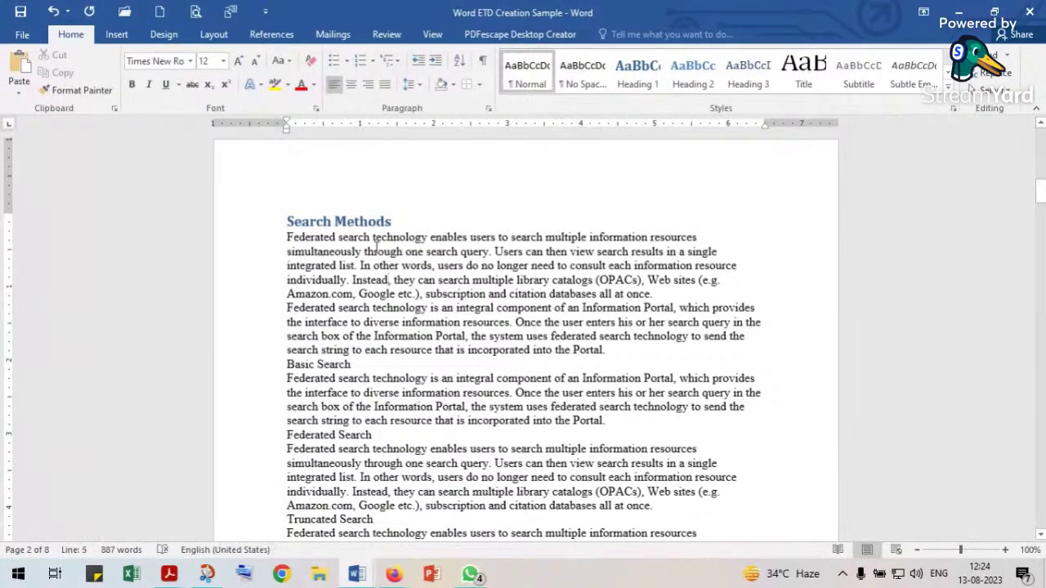
pyautogui.click(376, 221)
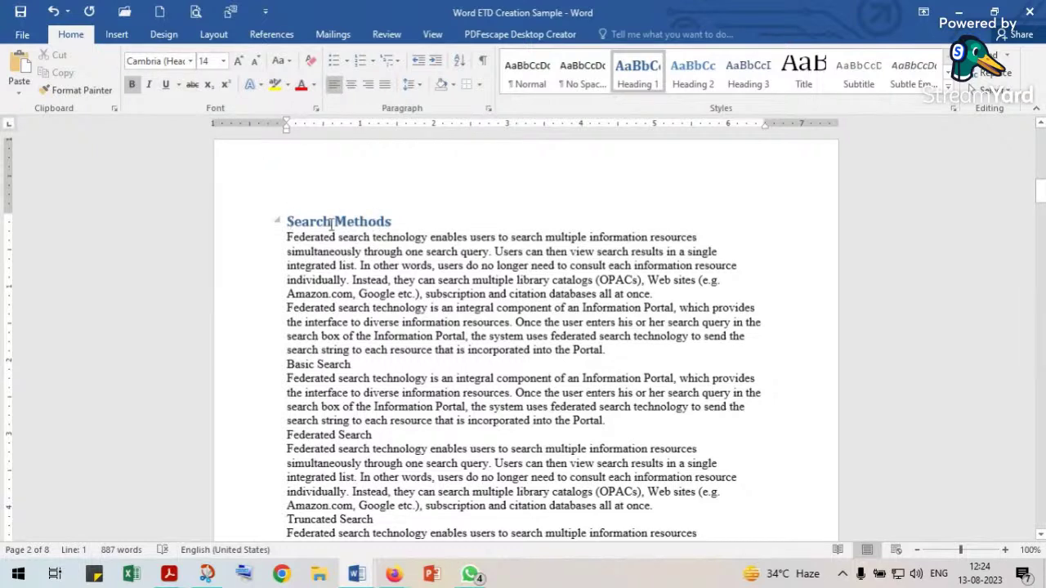
pyautogui.moveTo(316, 221); pyautogui.dragTo(392, 222)
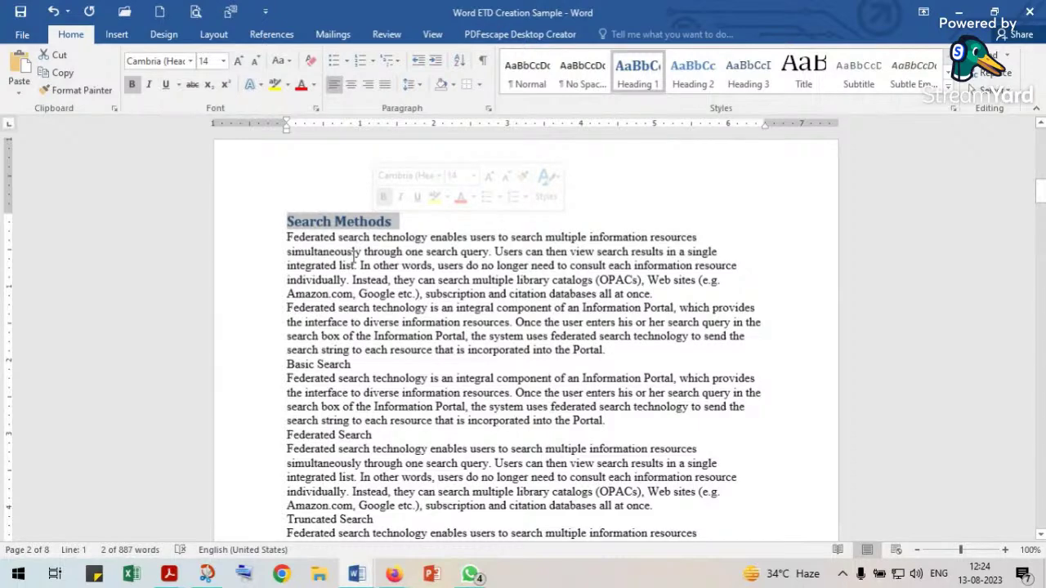
# Apply the Heading 1 style to the Basic Search and Federated Search titles.
pyautogui.scroll(-2, 250, 286)
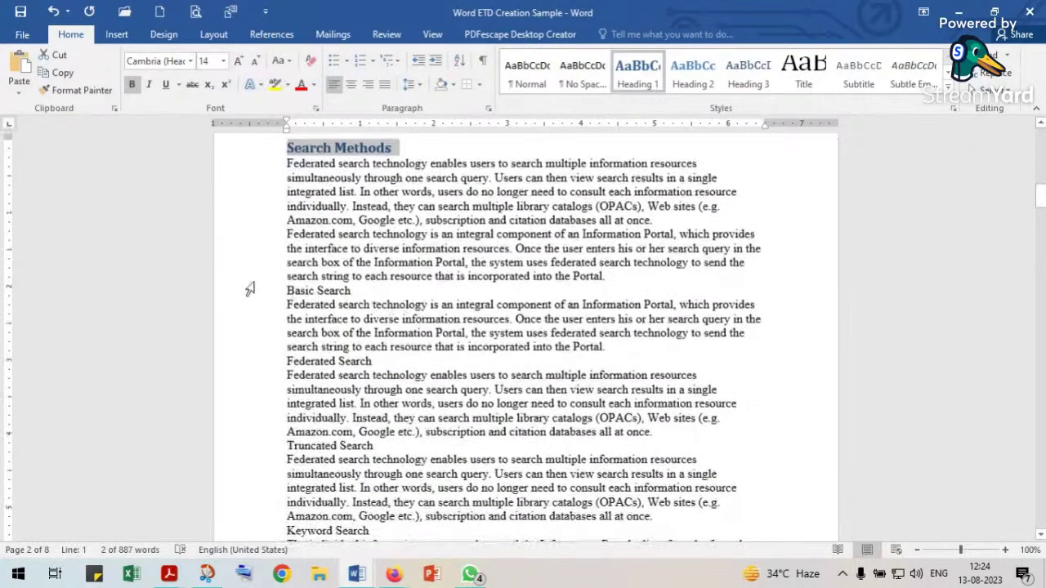
pyautogui.click(250, 292)
pyautogui.click(637, 73)
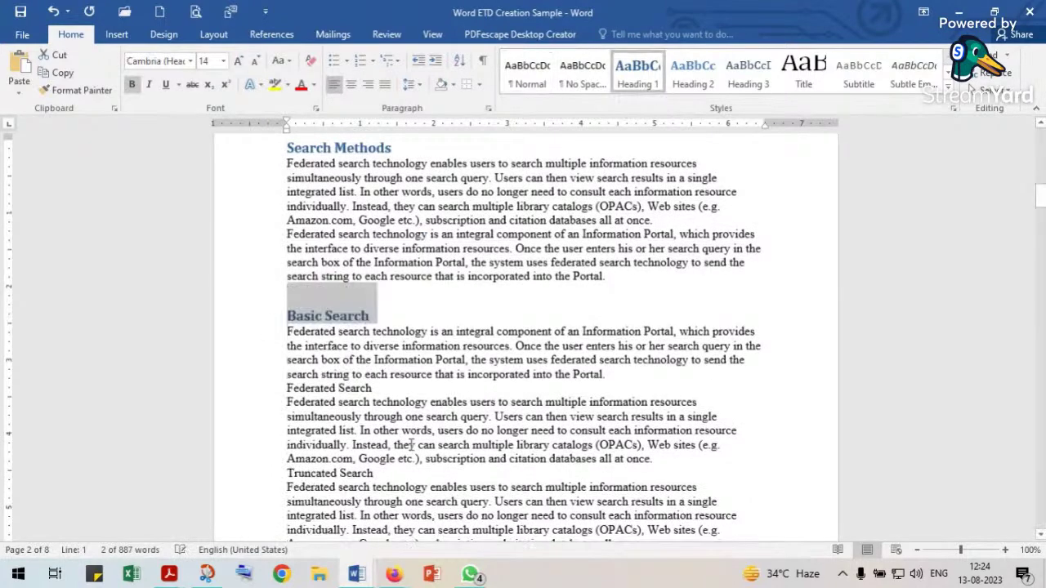
pyautogui.click(258, 389)
pyautogui.click(637, 73)
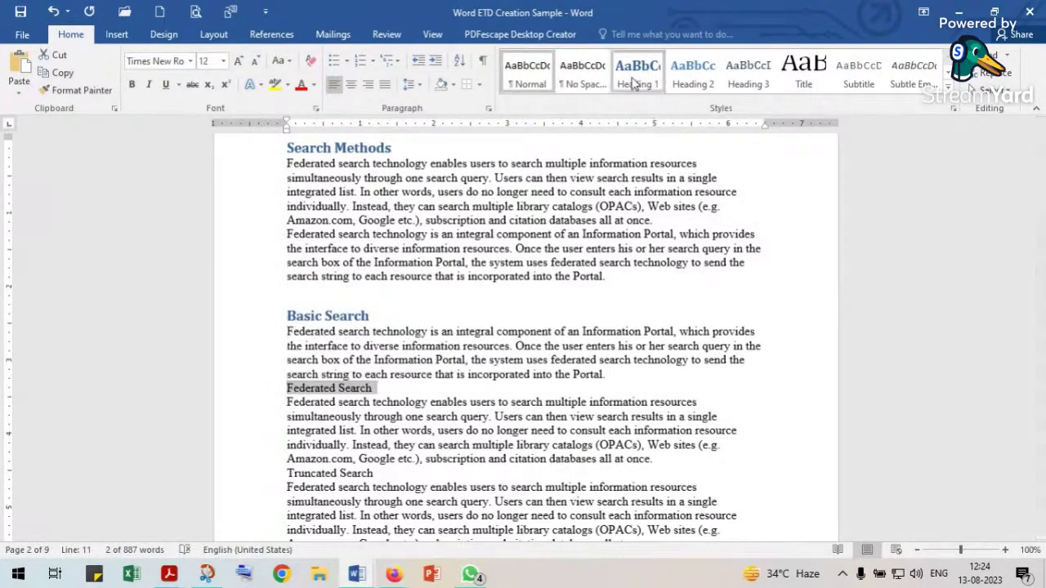
# Apply the Heading 1 style to the Truncated Search and Keyword Search titles.
pyautogui.scroll(-3, 316, 468)
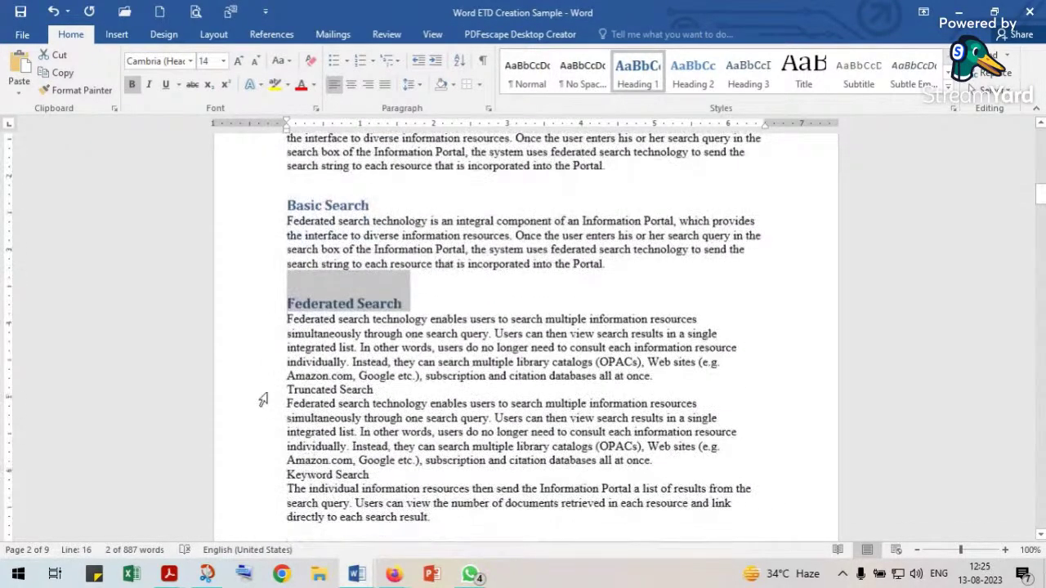
pyautogui.click(262, 390)
pyautogui.click(637, 73)
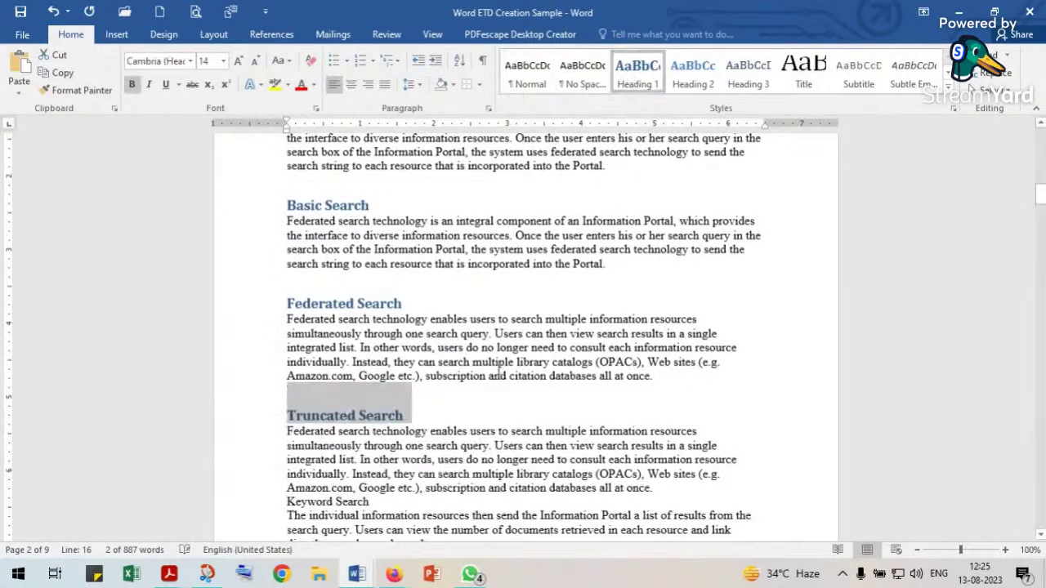
pyautogui.scroll(-2, 278, 521)
pyautogui.click(263, 428)
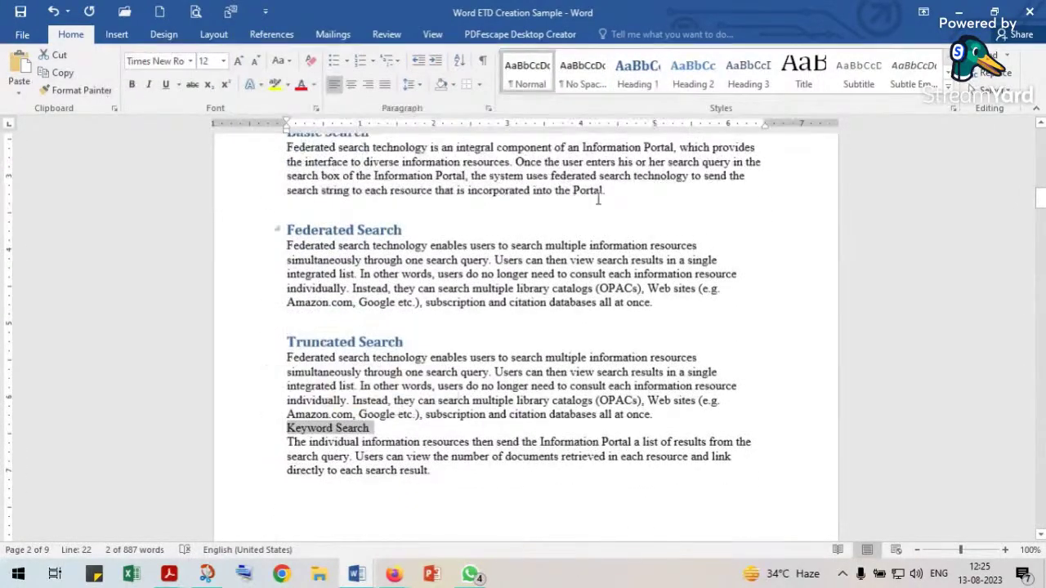
pyautogui.click(635, 72)
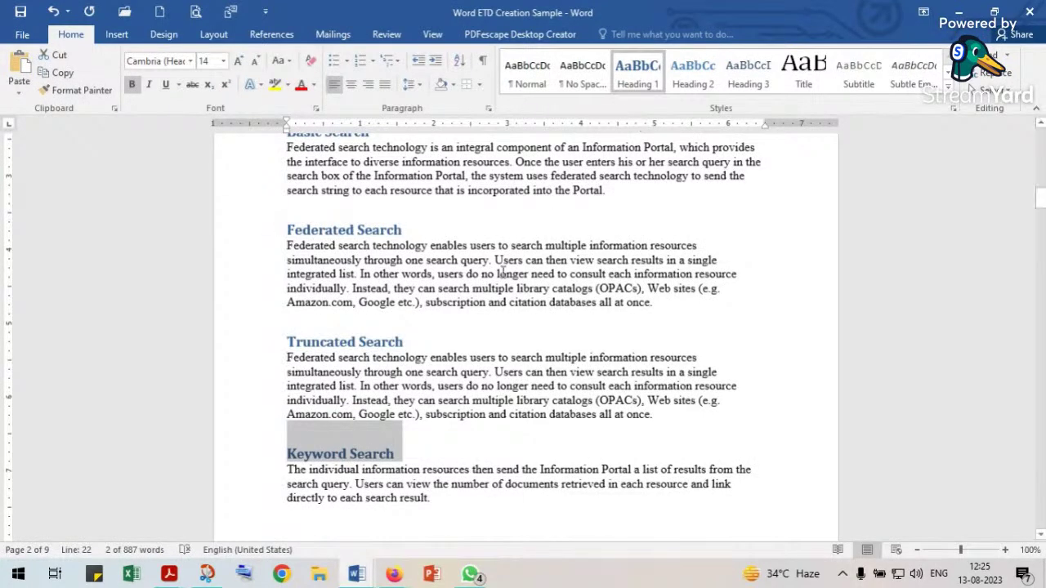
# Change the Search Methods title to Times New Roman with the Automatic font colour.
pyautogui.scroll(8, 455, 278)
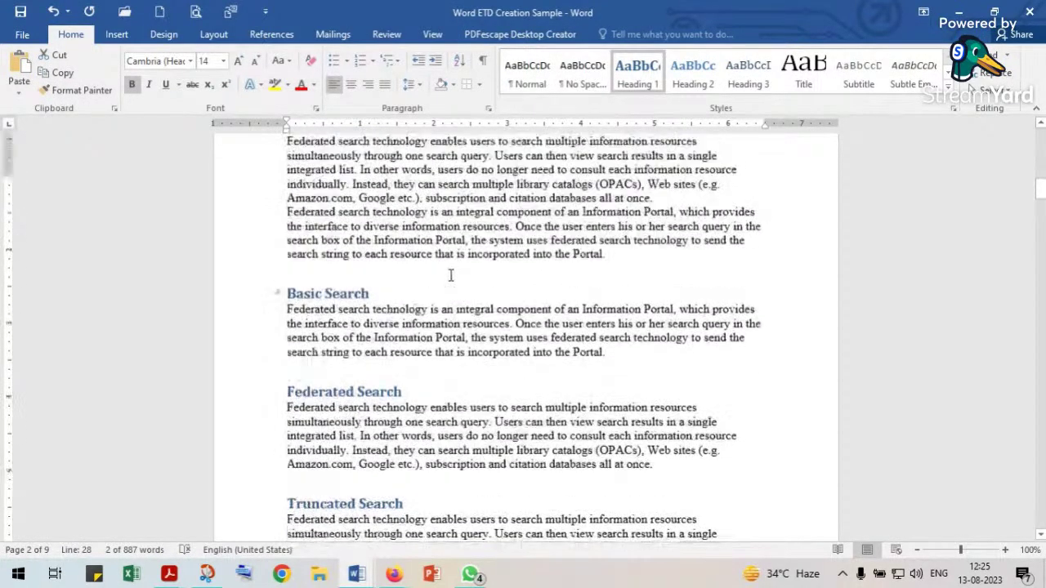
pyautogui.scroll(1, 455, 277)
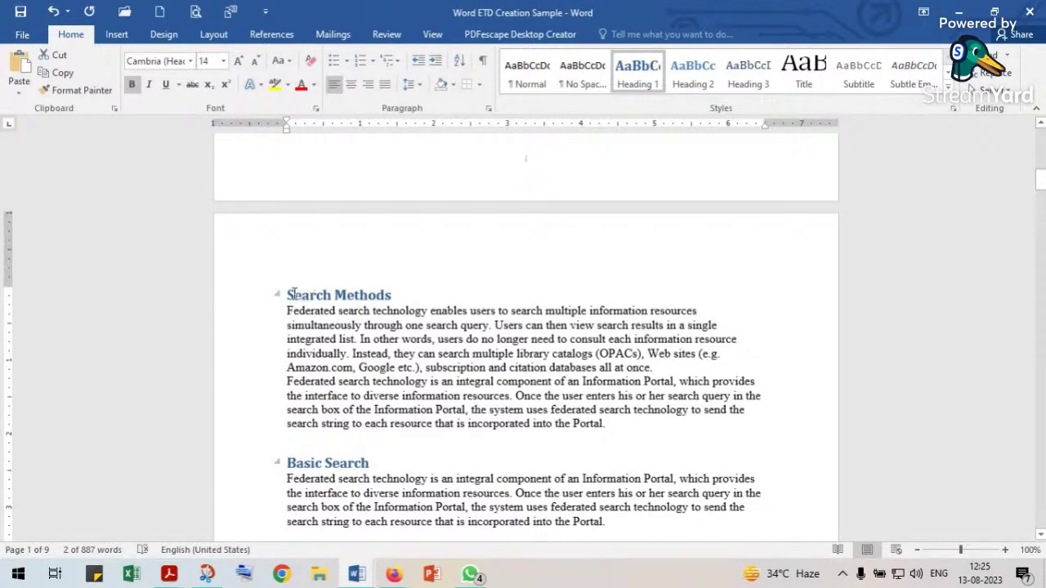
pyautogui.moveTo(300, 294); pyautogui.dragTo(394, 301)
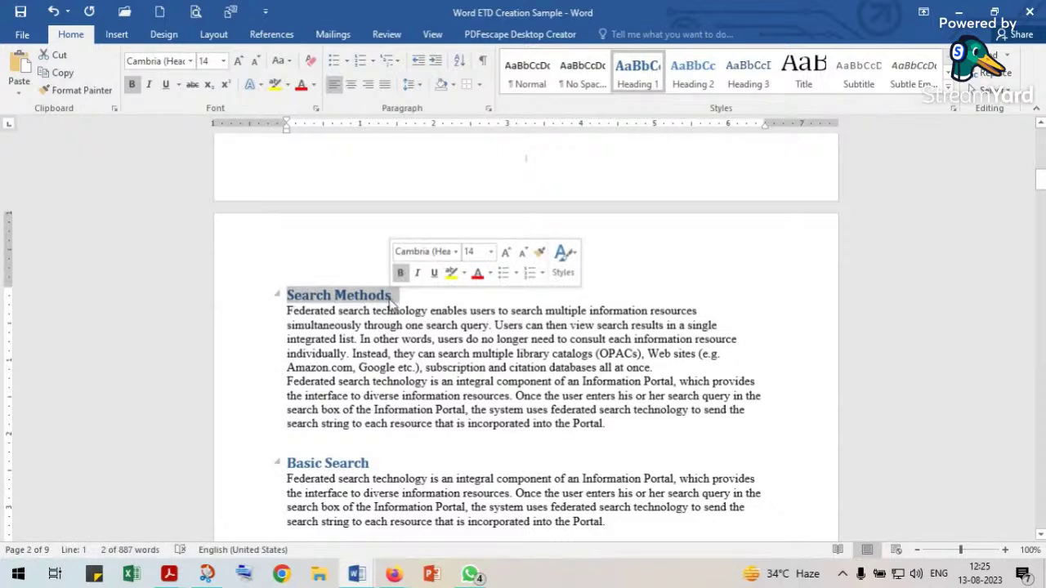
pyautogui.click(190, 61)
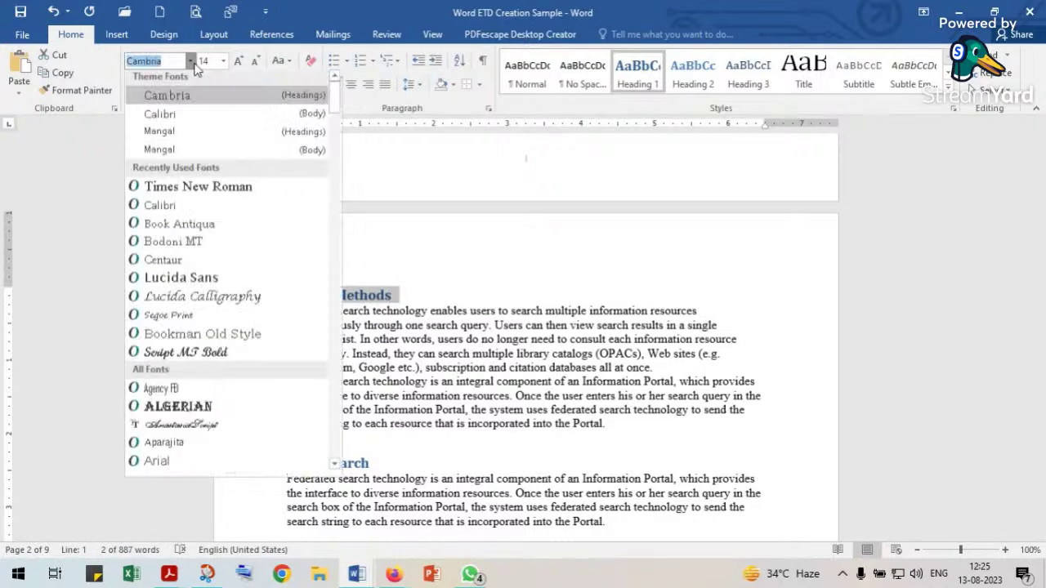
pyautogui.click(189, 190)
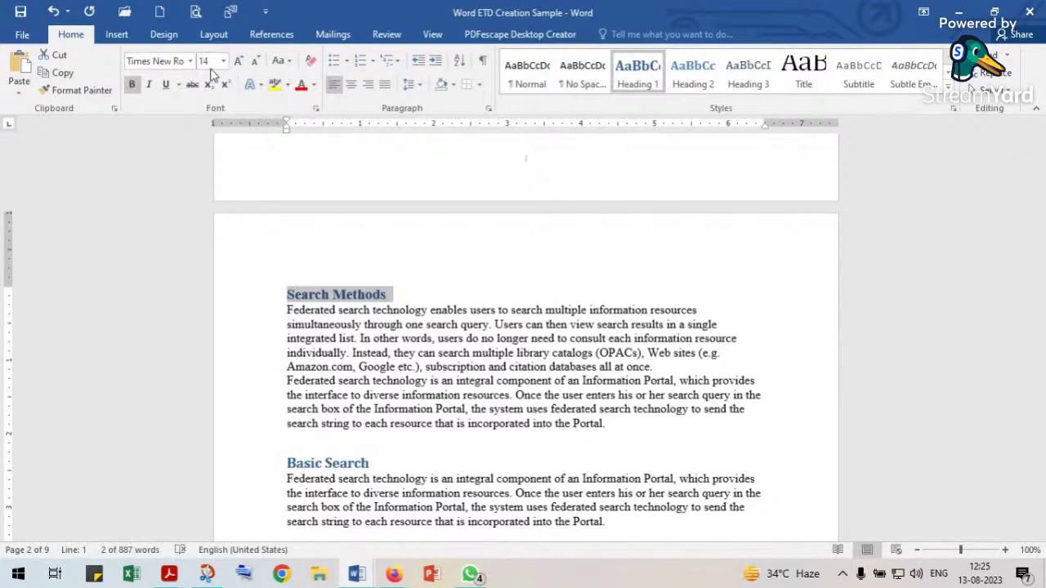
pyautogui.click(314, 84)
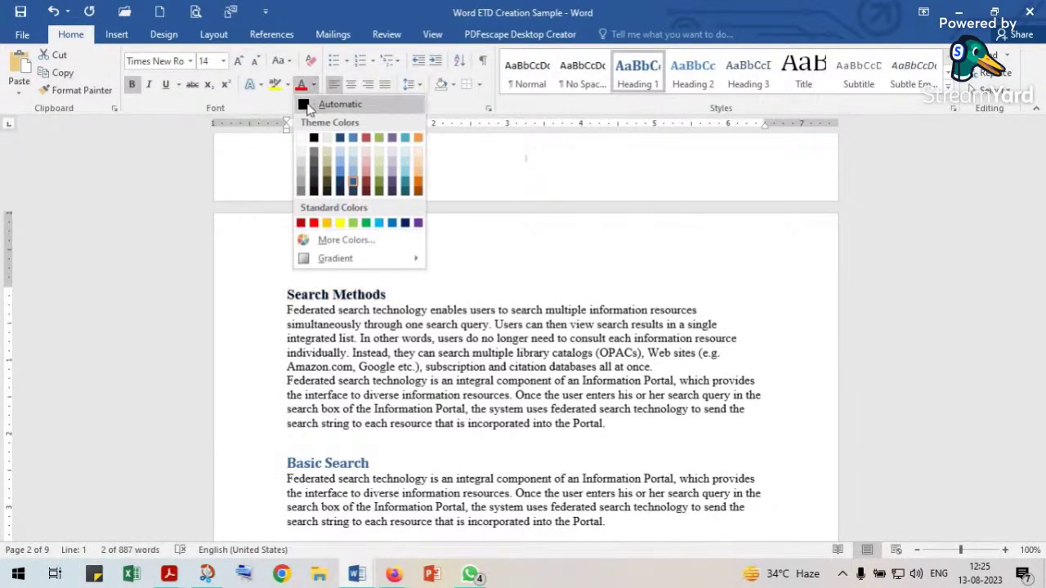
pyautogui.click(310, 107)
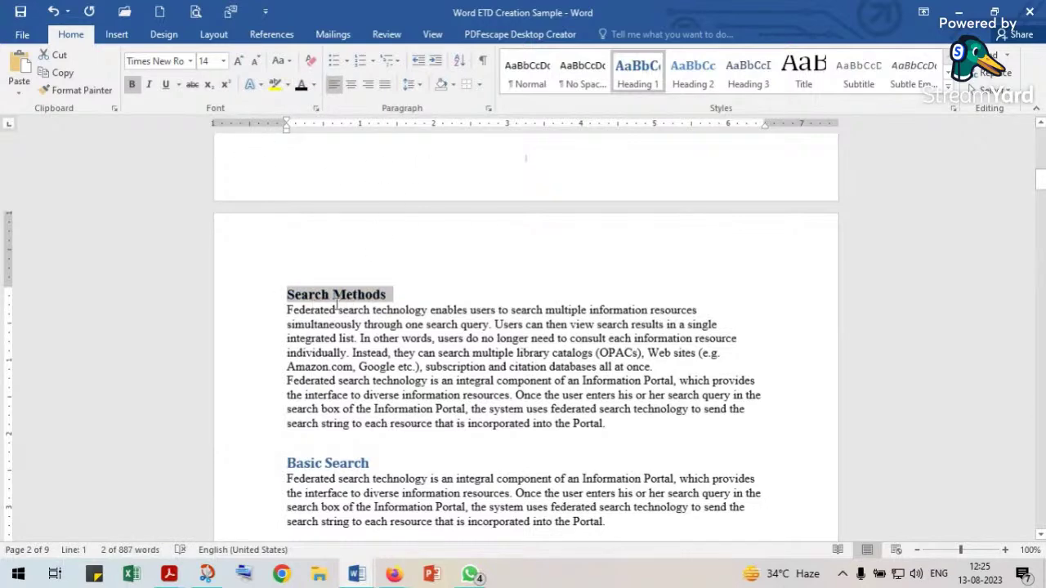
# Set the Search Methods title's paragraph spacing to 12 pt before and 4 pt after.
pyautogui.click(489, 110)
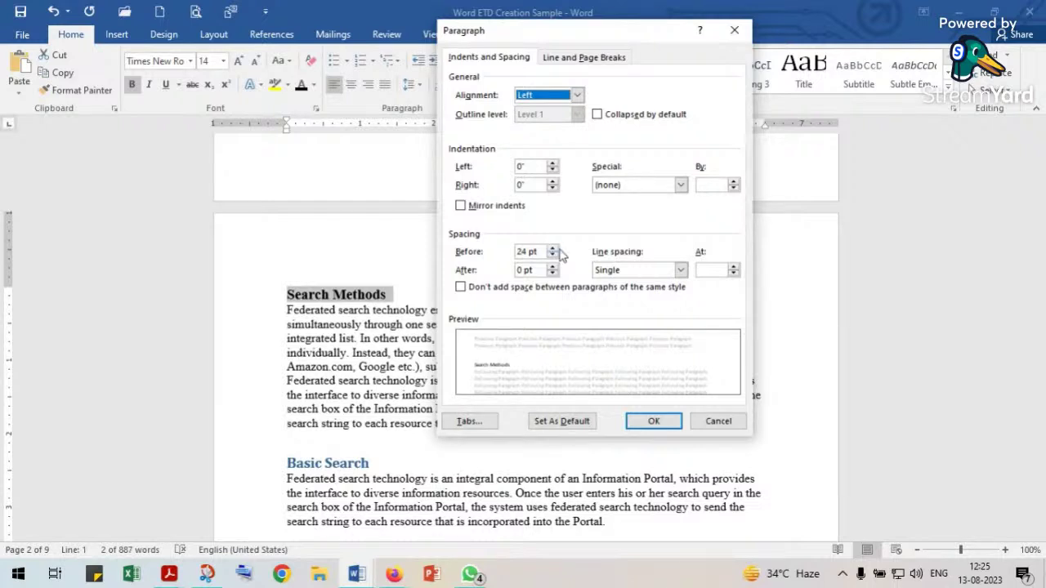
pyautogui.click(552, 256)
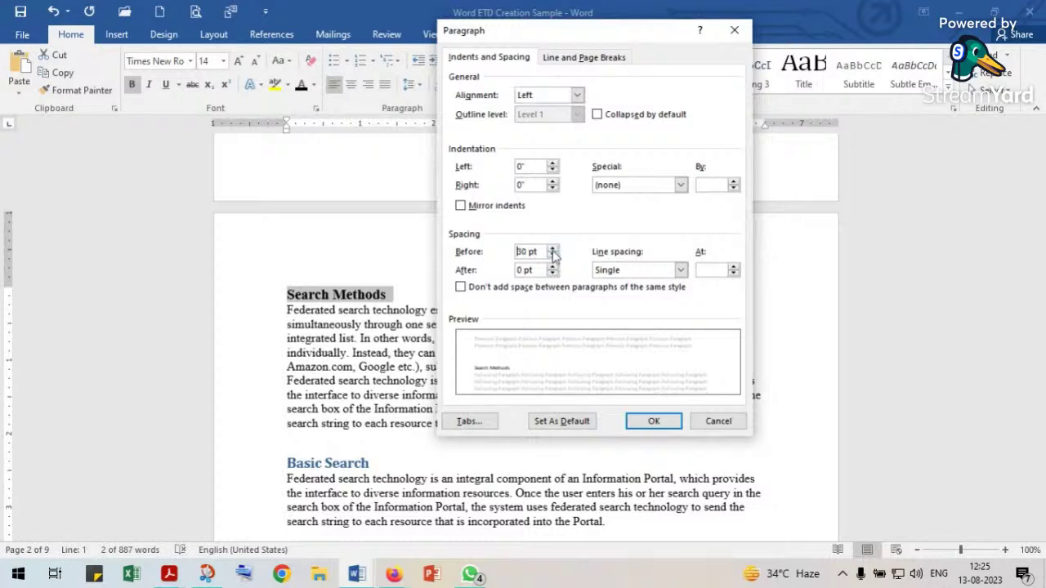
pyautogui.click(552, 255)
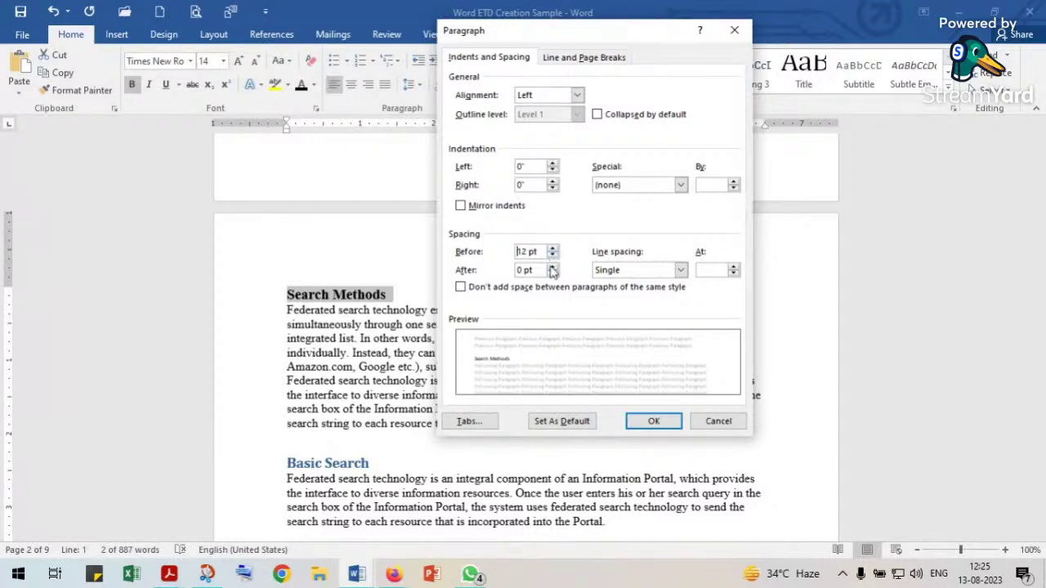
pyautogui.click(532, 270)
pyautogui.press('BackSpace')
pyautogui.write('4')
pyautogui.click(657, 420)
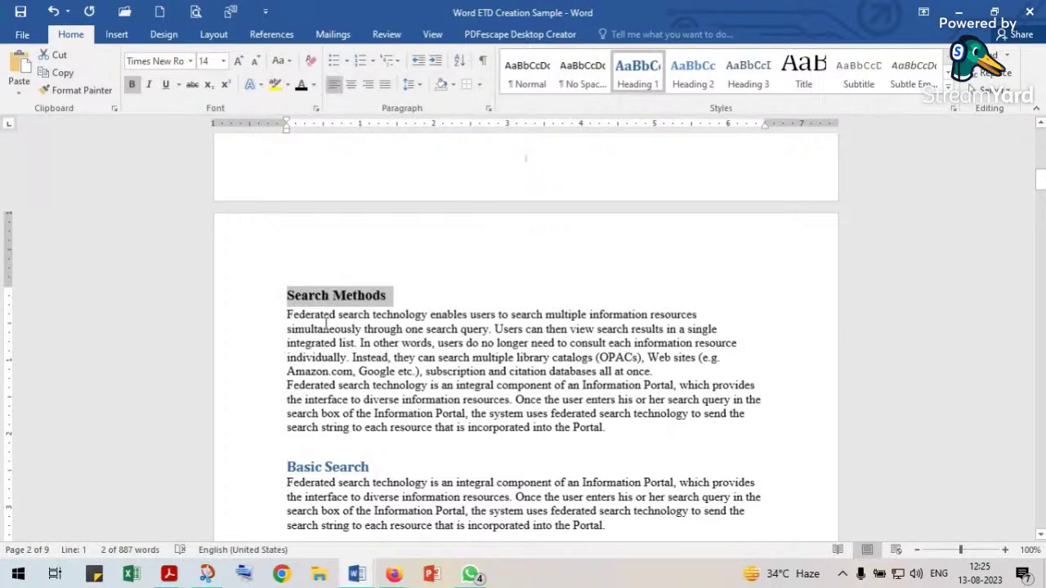
# Update the Heading 1 style to match the formatting of the Search Methods title.
pyautogui.scroll(-1, 326, 324)
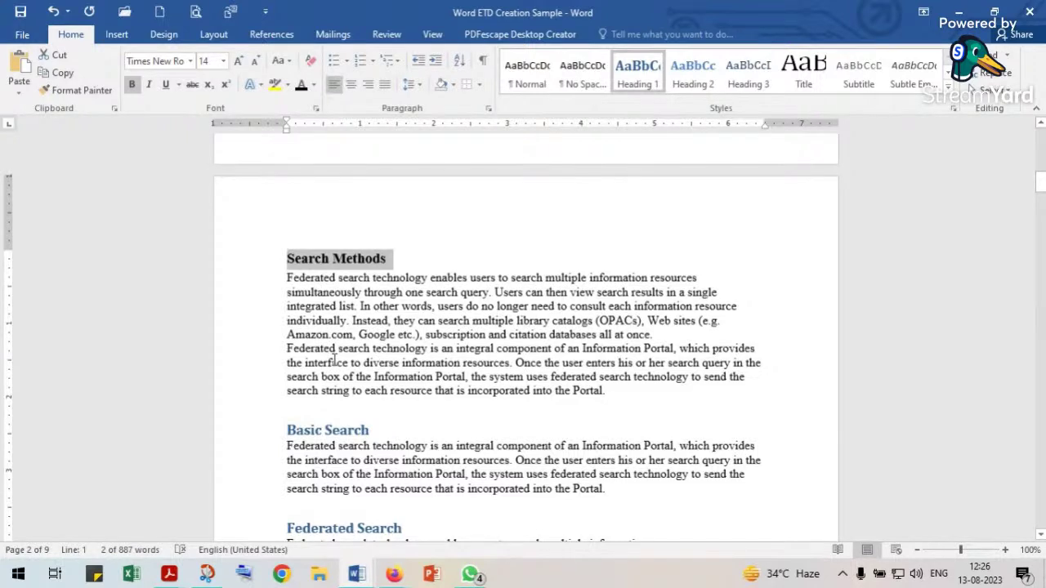
pyautogui.scroll(-6, 332, 294)
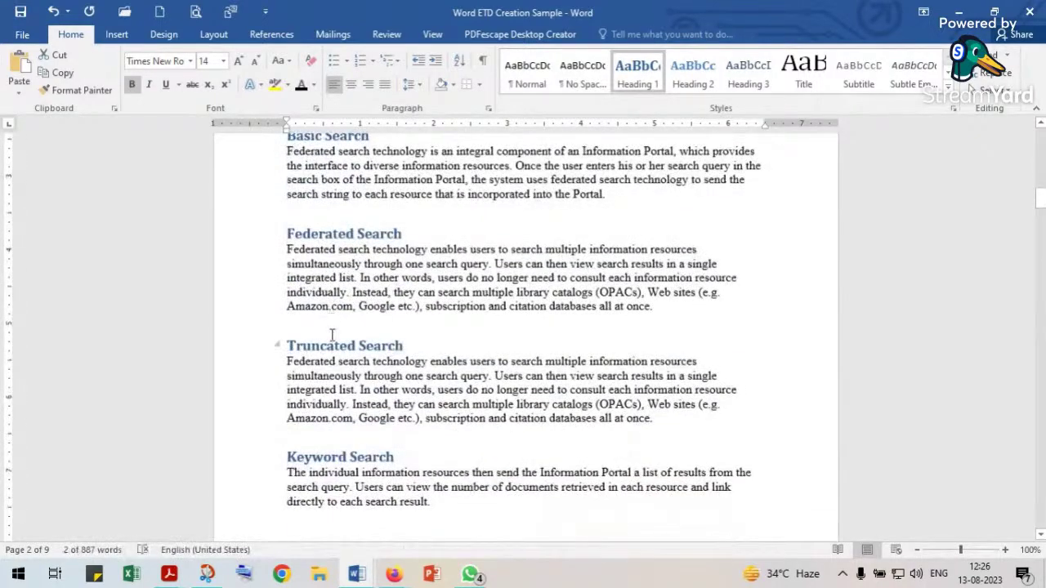
pyautogui.scroll(-2, 332, 323)
pyautogui.scroll(3, 332, 334)
pyautogui.scroll(7, 331, 338)
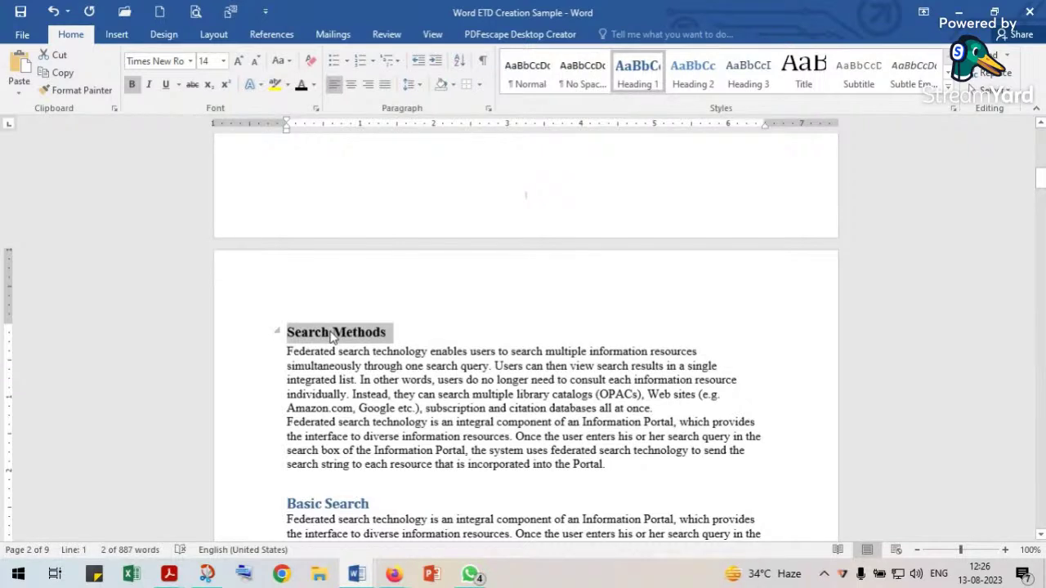
pyautogui.rightClick(643, 61)
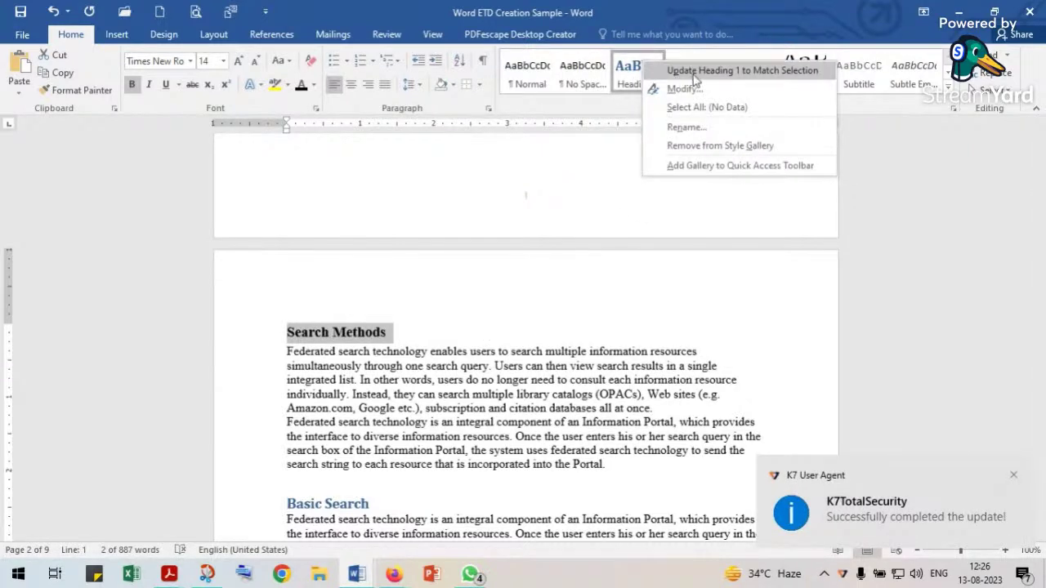
pyautogui.click(740, 71)
pyautogui.click(638, 71)
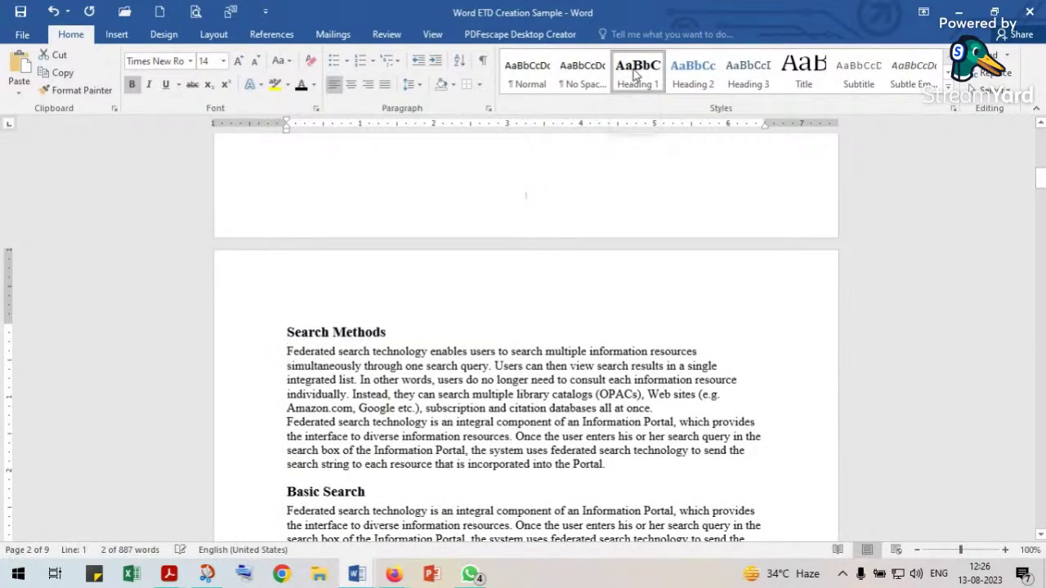
# Apply the Heading 2 style to the Basic Search, Federated Search and Truncated Search titles.
pyautogui.scroll(-7, 438, 341)
pyautogui.scroll(-6, 438, 337)
pyautogui.scroll(2, 438, 339)
pyautogui.scroll(8, 439, 340)
pyautogui.scroll(1, 439, 341)
pyautogui.scroll(-1, 439, 340)
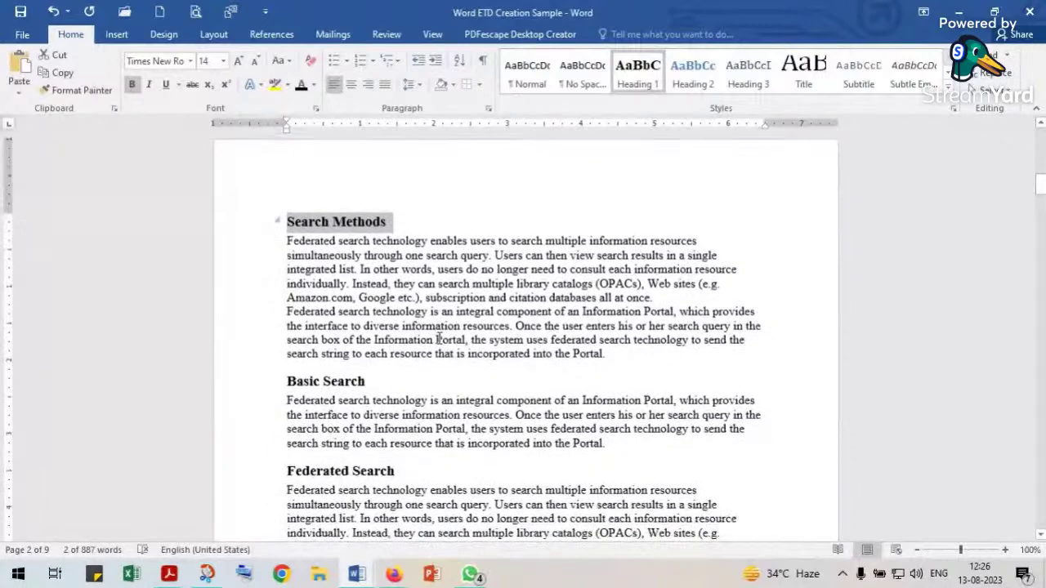
pyautogui.scroll(-2, 439, 339)
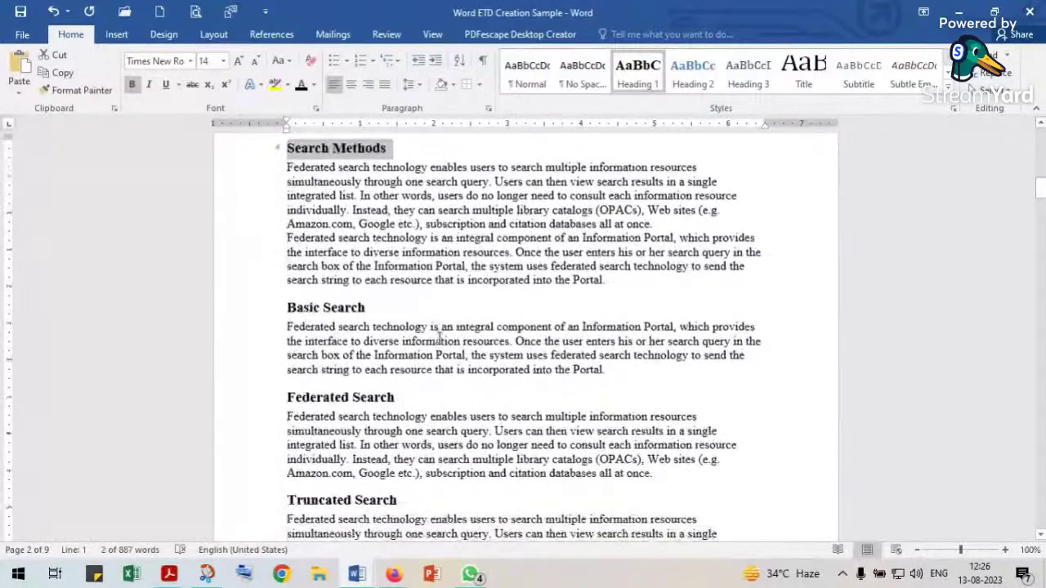
pyautogui.click(318, 308)
pyautogui.click(693, 73)
pyautogui.click(385, 394)
pyautogui.click(692, 74)
pyautogui.scroll(-3, 349, 386)
pyautogui.click(351, 378)
pyautogui.click(690, 73)
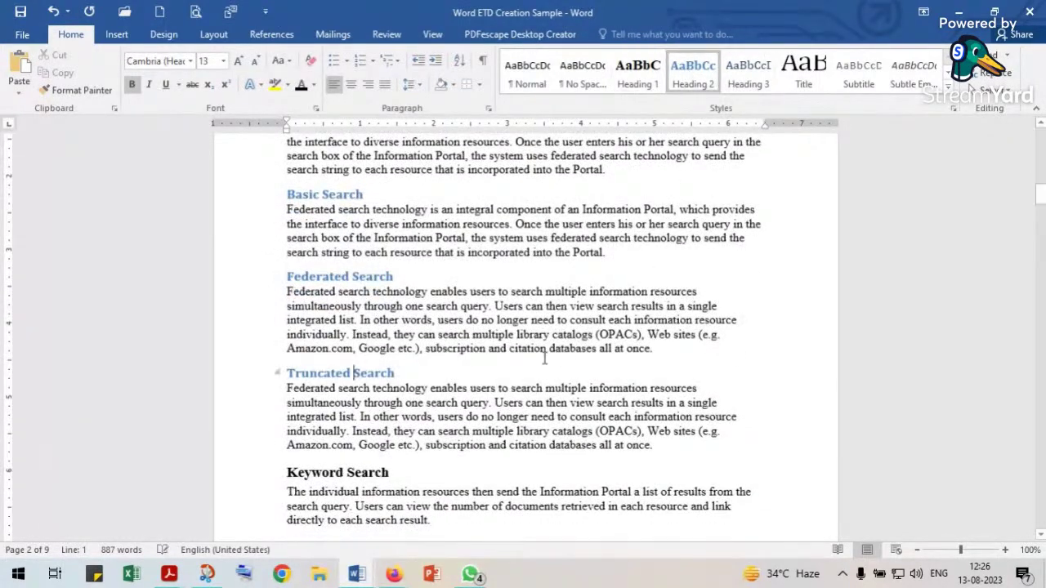
# Make the Basic Search title black and set its font to Times New Roman.
pyautogui.scroll(4, 545, 359)
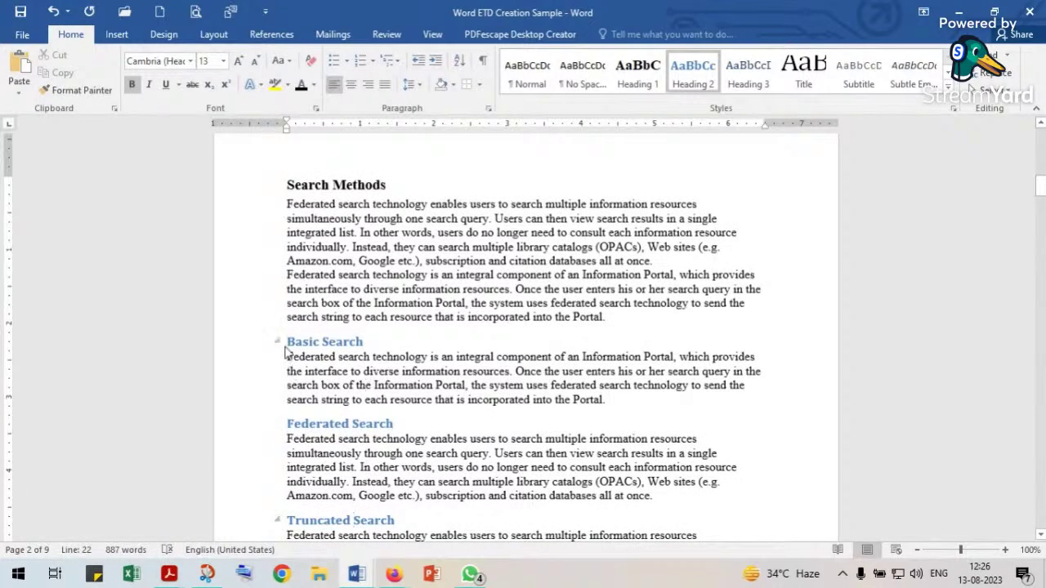
pyautogui.click(238, 345)
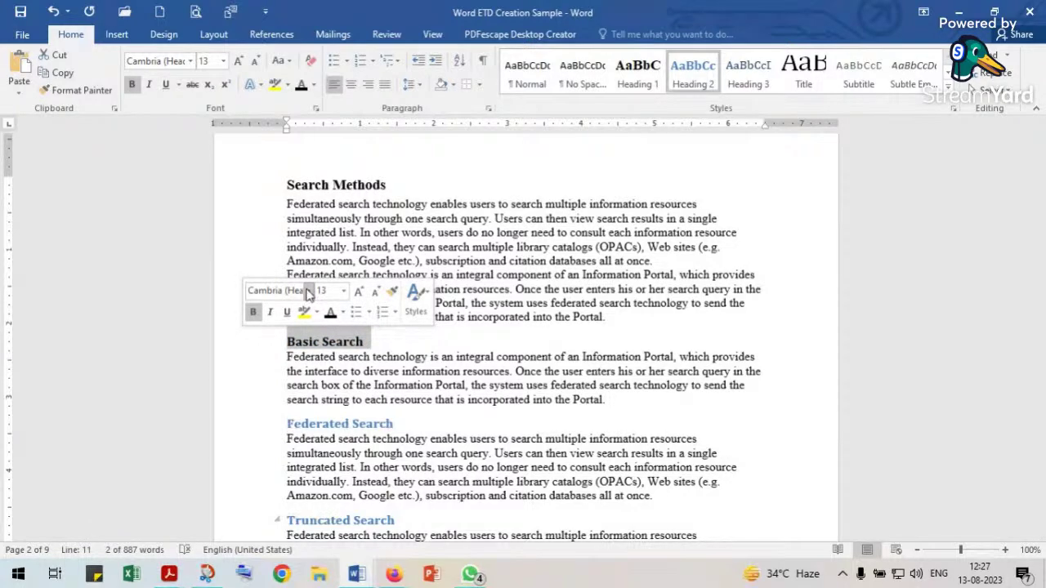
pyautogui.click(307, 293)
pyautogui.click(270, 189)
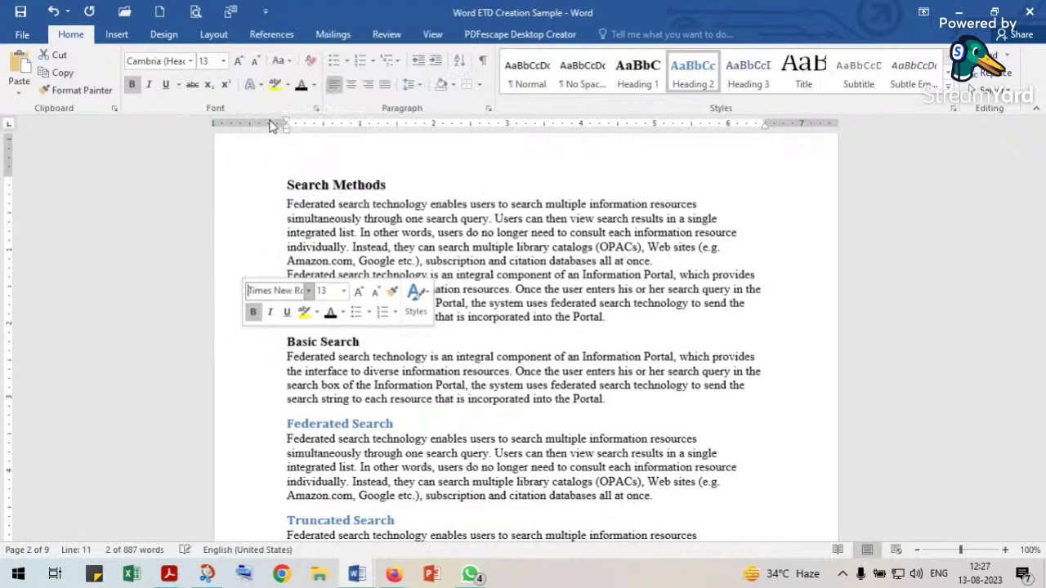
# Set the paragraph spacing after the Basic Search title to 4 pt.
pyautogui.click(488, 108)
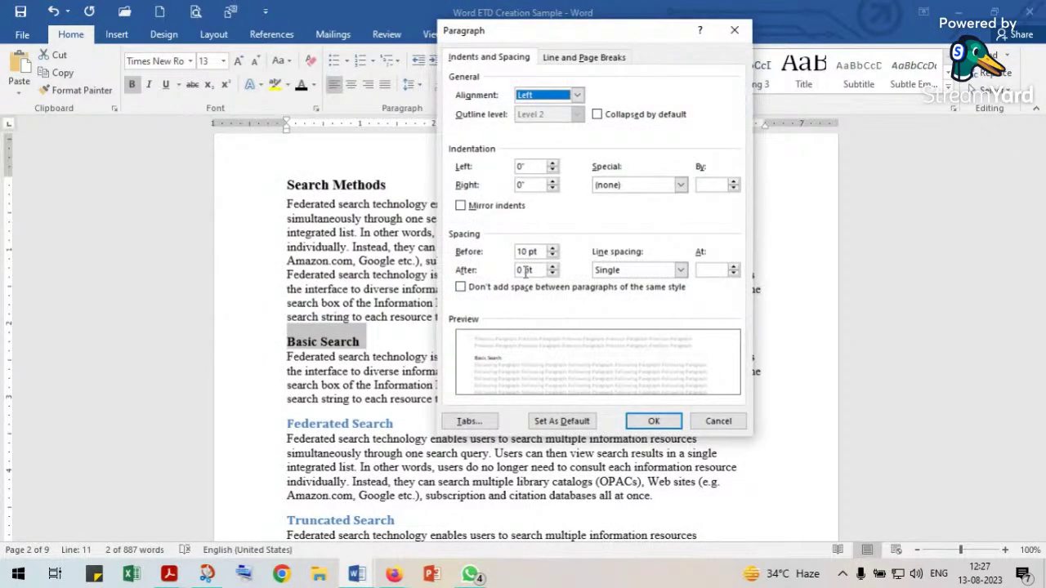
pyautogui.click(519, 270)
pyautogui.write('4')
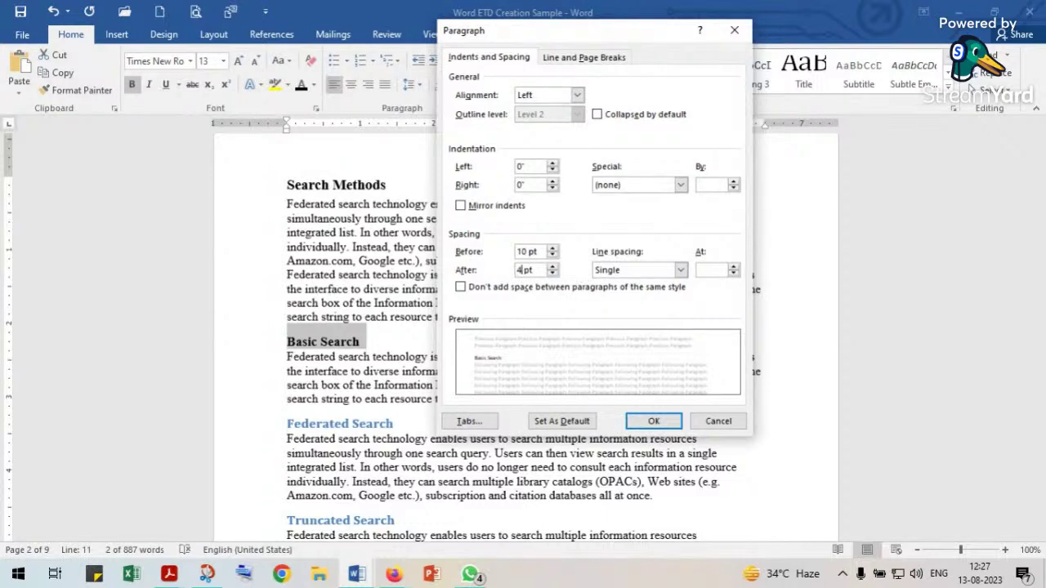
pyautogui.click(653, 421)
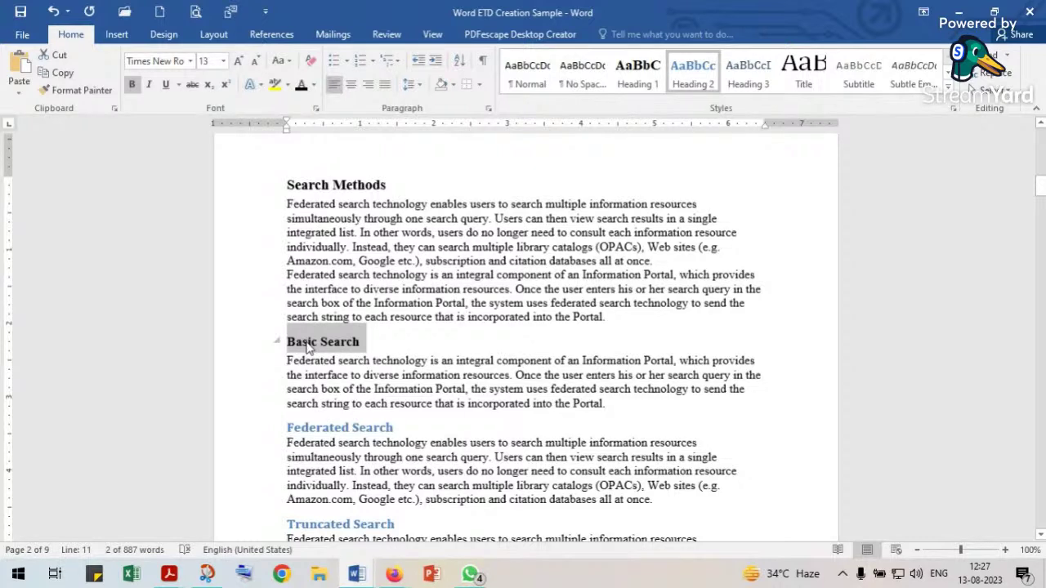
# Update the Heading 2 style to match the formatting of the Basic Search title.
pyautogui.rightClick(700, 83)
pyautogui.click(746, 89)
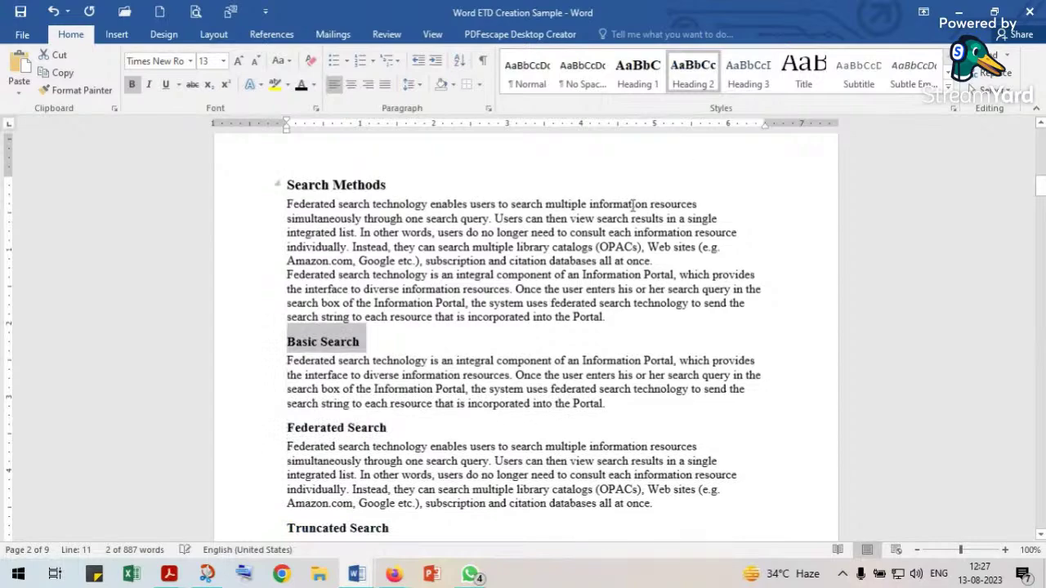
pyautogui.scroll(-1, 446, 313)
pyautogui.scroll(-5, 447, 313)
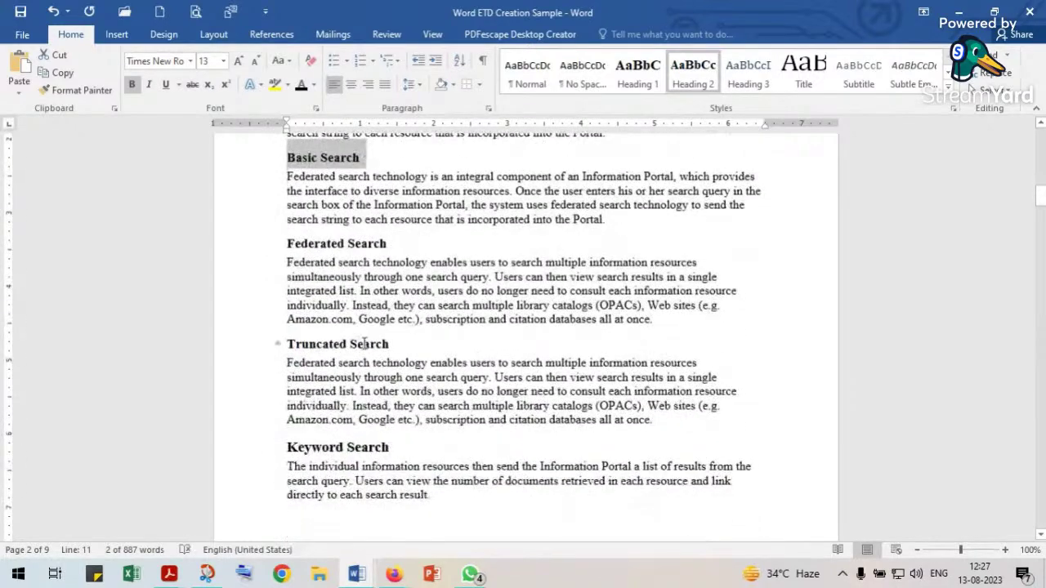
pyautogui.scroll(-2, 394, 357)
pyautogui.scroll(8, 394, 357)
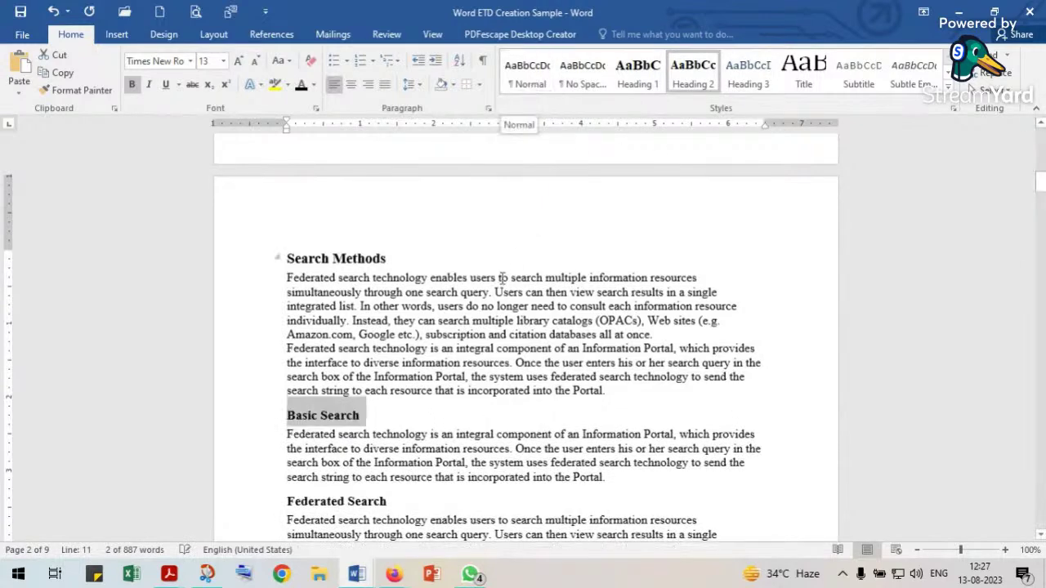
# Reapply the Normal style to the first paragraph under Search Methods and set its font to Times New Roman at 12 pt.
pyautogui.click(483, 308)
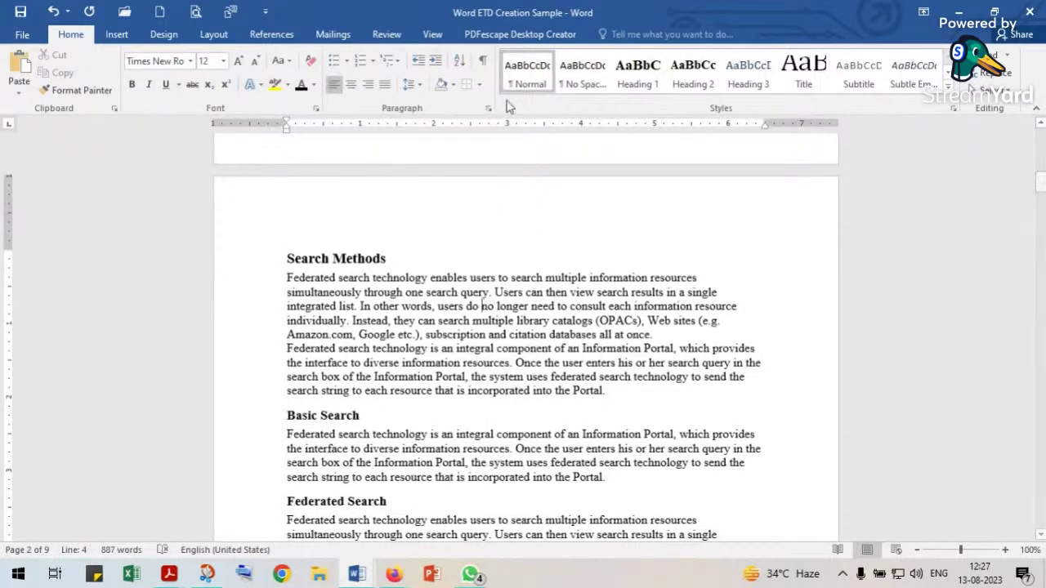
pyautogui.click(525, 85)
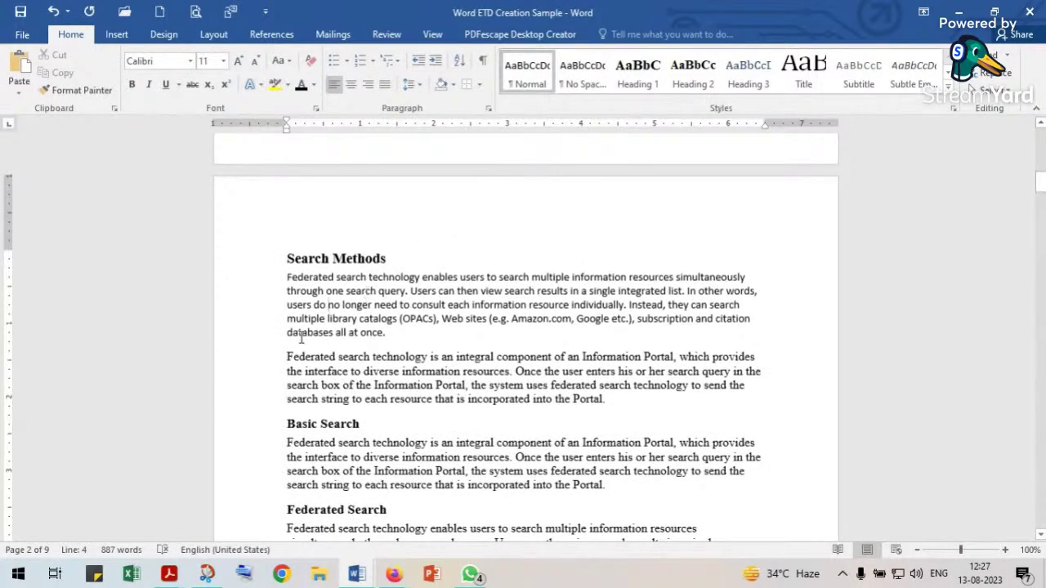
pyautogui.tripleClick(313, 302)
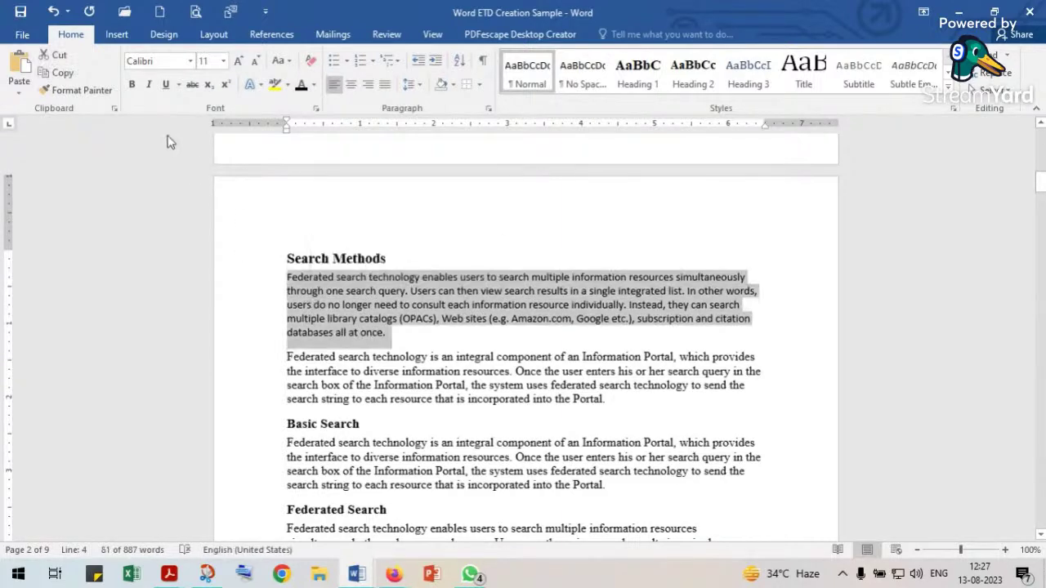
pyautogui.click(188, 64)
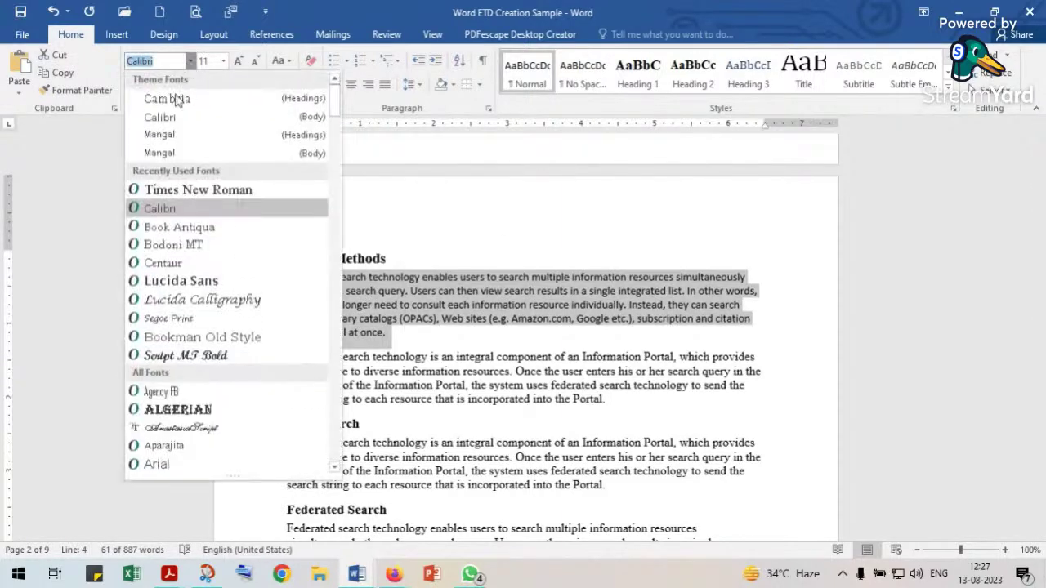
pyautogui.click(147, 204)
pyautogui.click(237, 62)
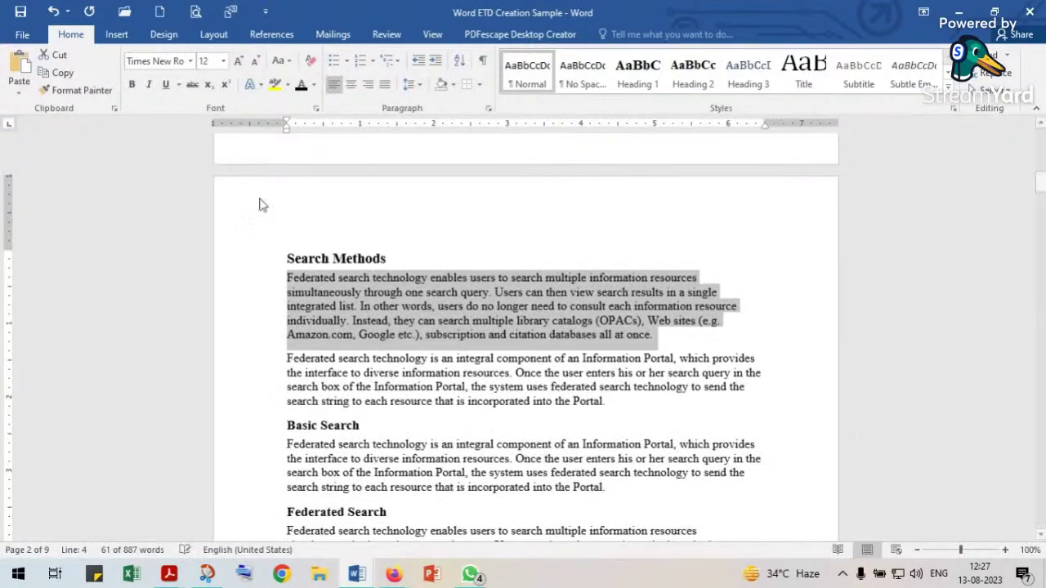
pyautogui.click(376, 321)
pyautogui.scroll(-1, 437, 364)
pyautogui.scroll(-18, 437, 364)
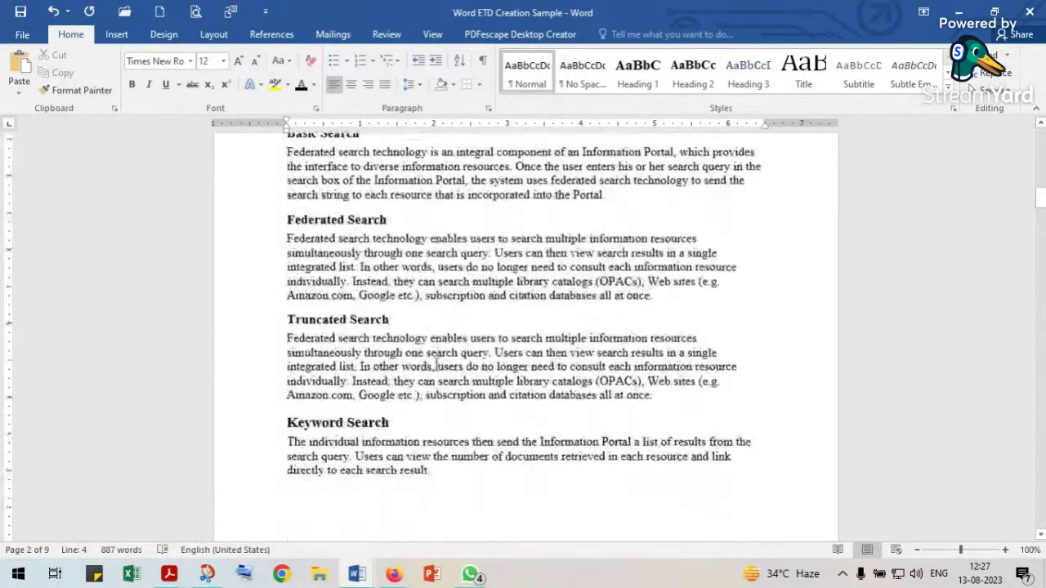
pyautogui.scroll(5, 436, 365)
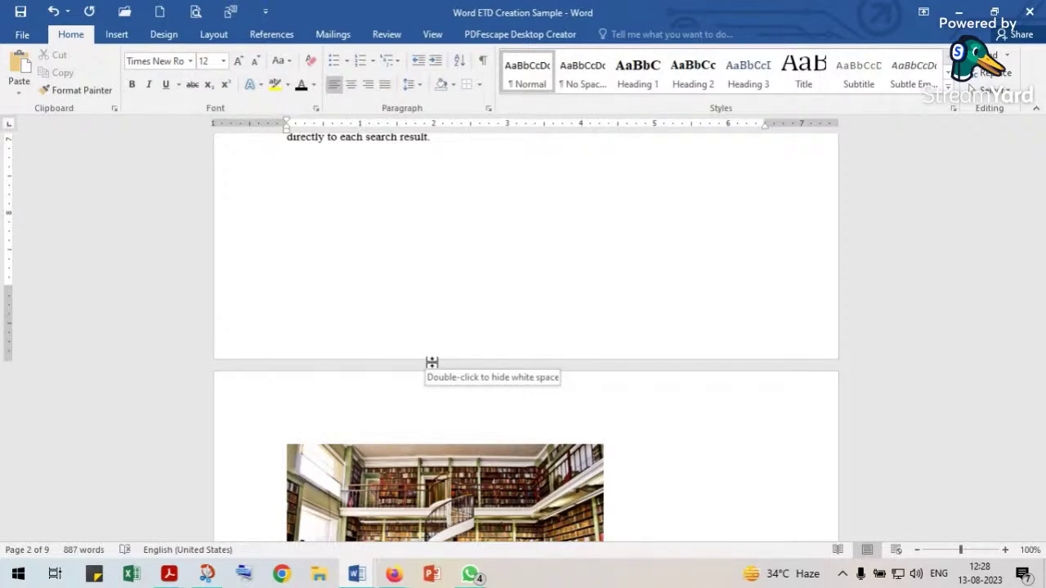
# Review the list of thesis parts on the first page, from Title Page to Bibliography.
pyautogui.scroll(15, 376, 341)
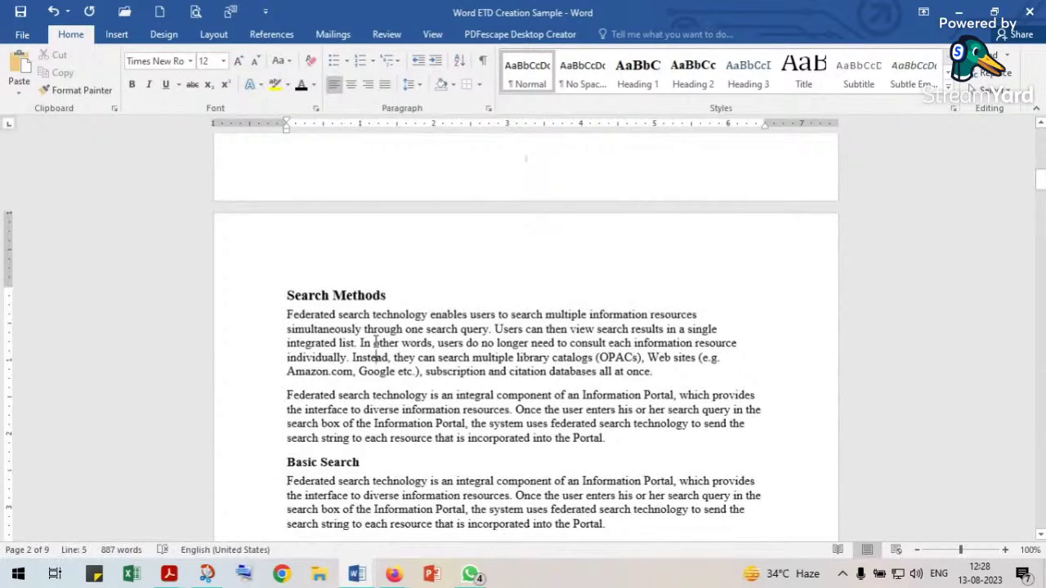
pyautogui.scroll(15, 375, 342)
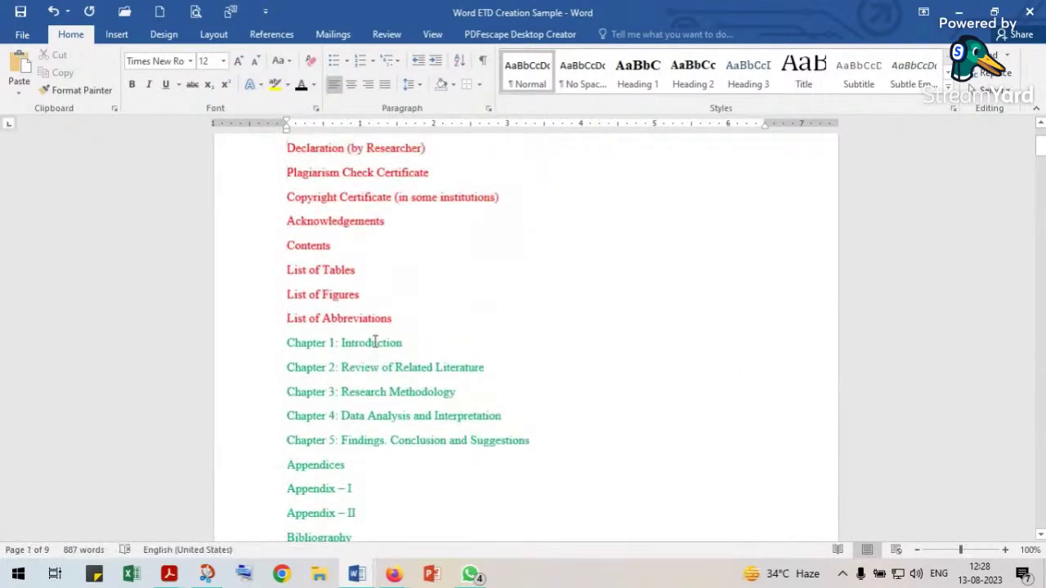
pyautogui.scroll(-2, 375, 342)
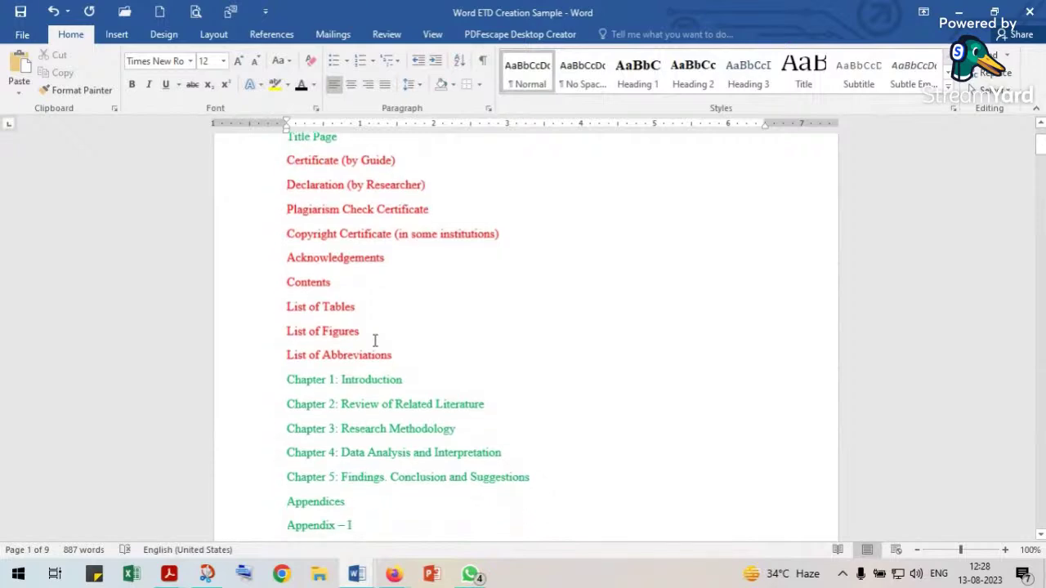
pyautogui.scroll(-4, 375, 341)
pyautogui.scroll(5, 375, 342)
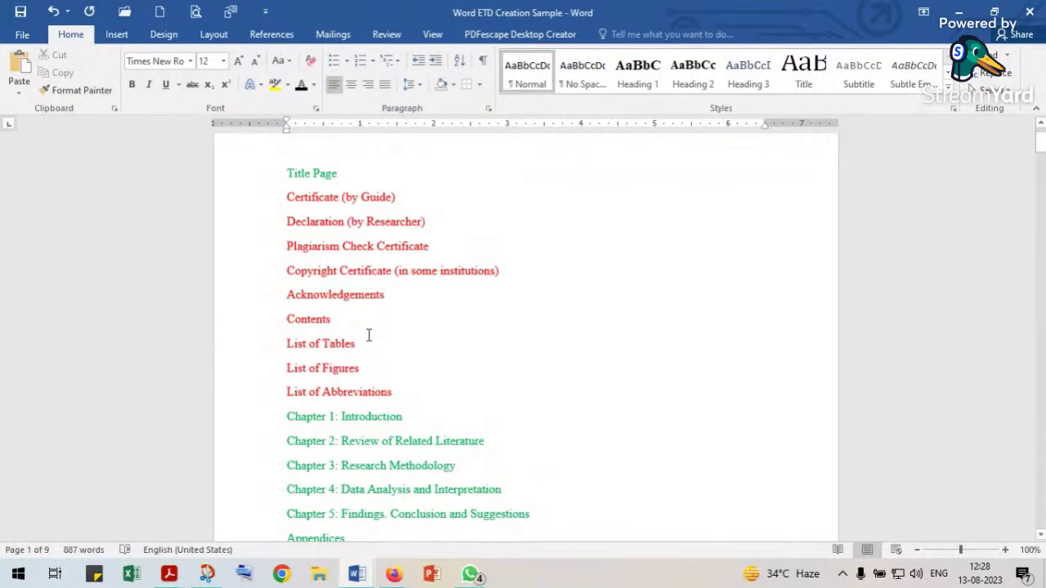
pyautogui.scroll(-3, 368, 335)
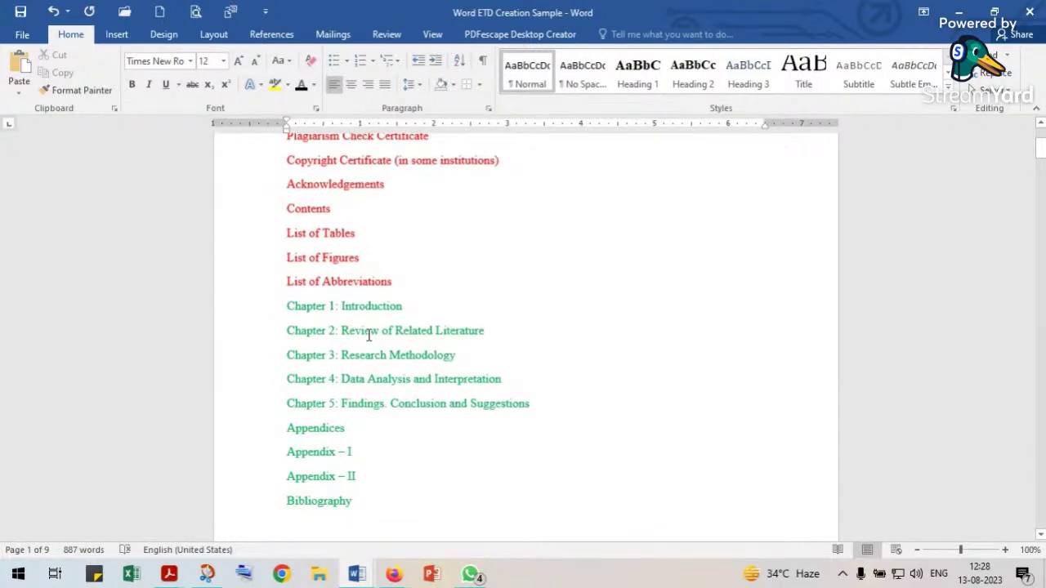
pyautogui.scroll(3, 369, 335)
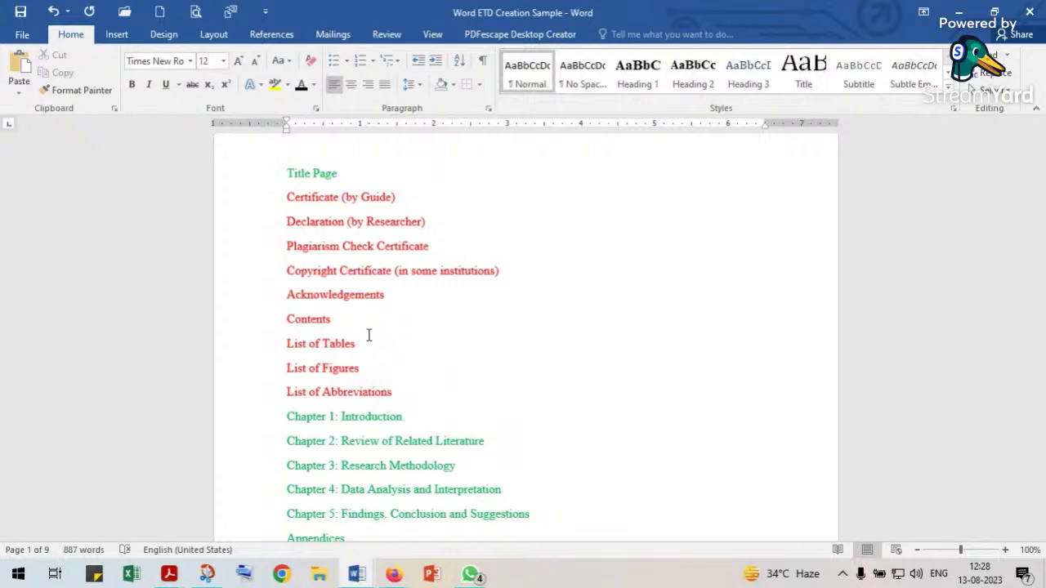
# Try a page break before the Certificate (by Guide) line, and undo it.
pyautogui.click(287, 197)
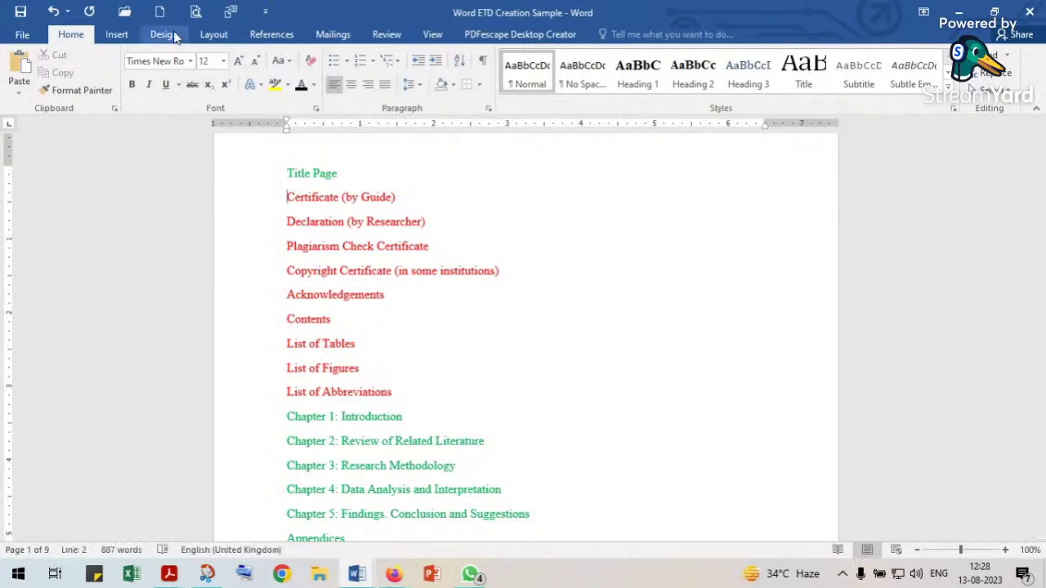
pyautogui.click(211, 36)
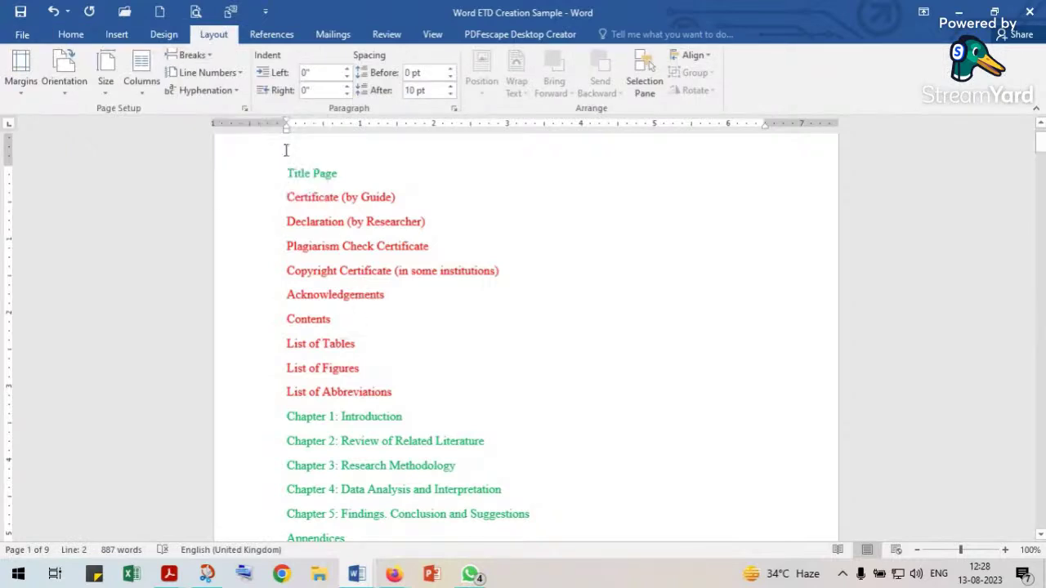
pyautogui.click(211, 56)
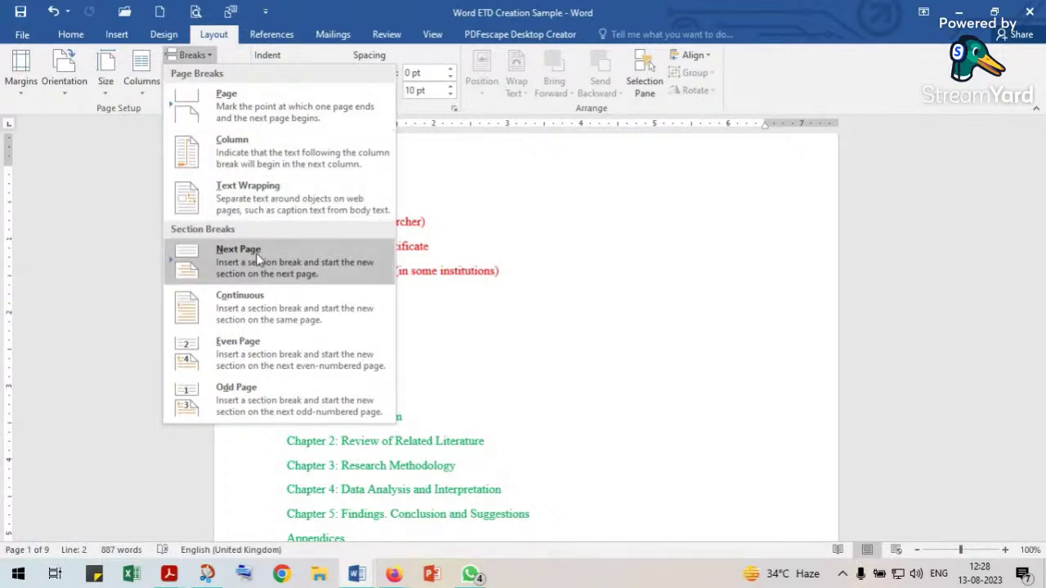
pyautogui.click(566, 257)
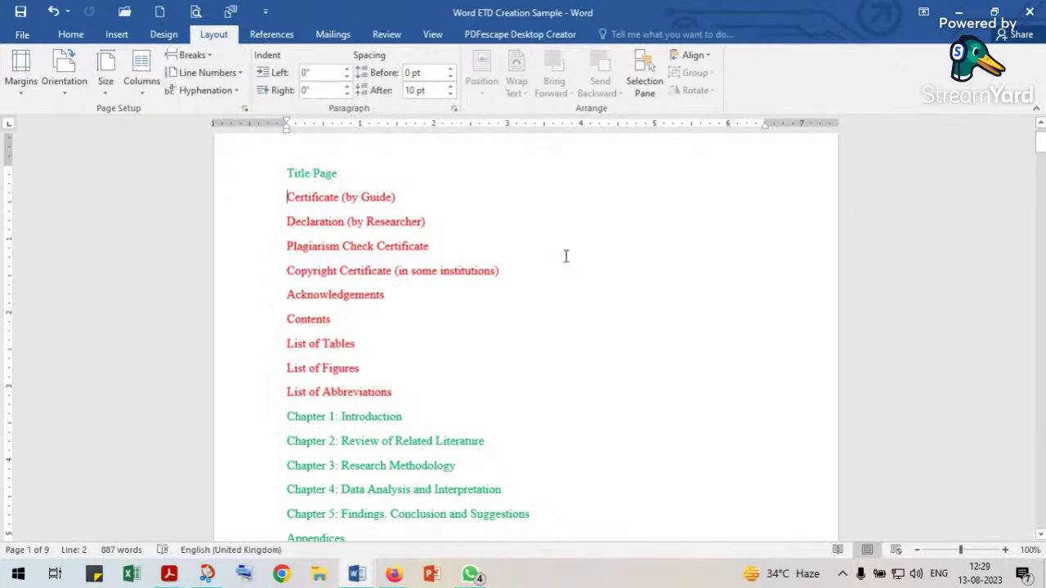
pyautogui.click(193, 55)
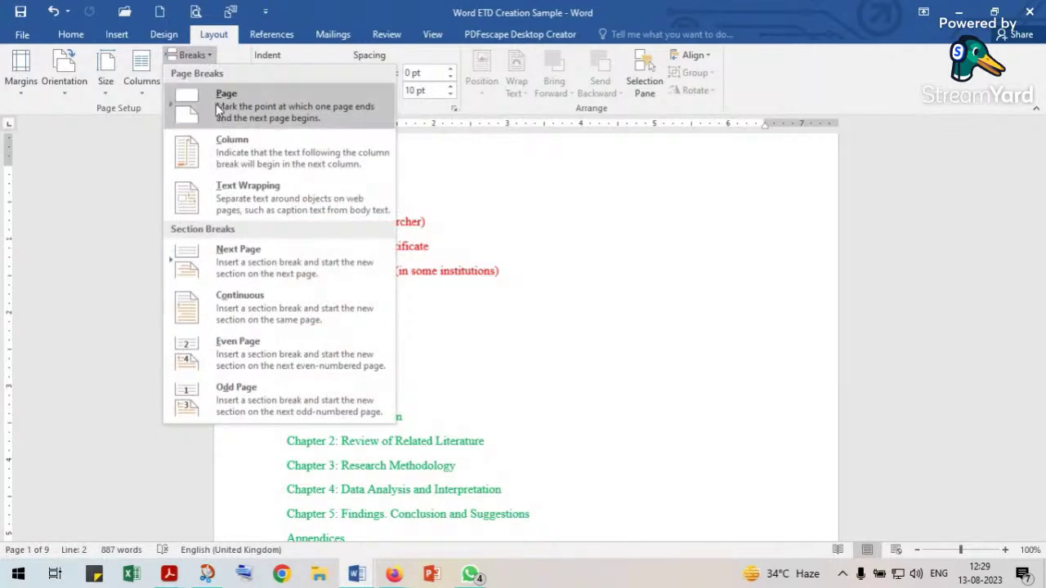
pyautogui.click(225, 97)
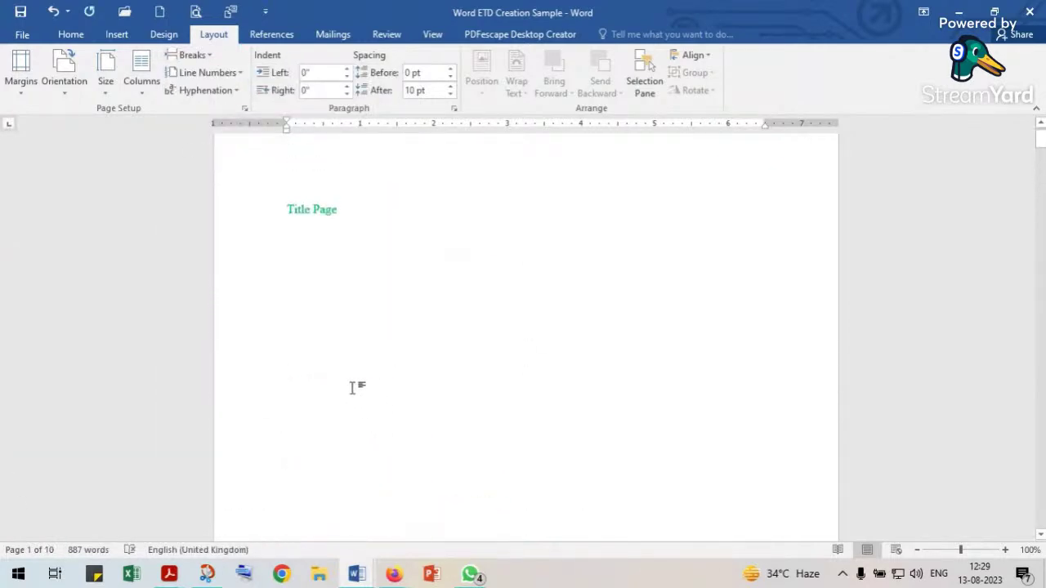
pyautogui.hotkey('ctrl', 'z')
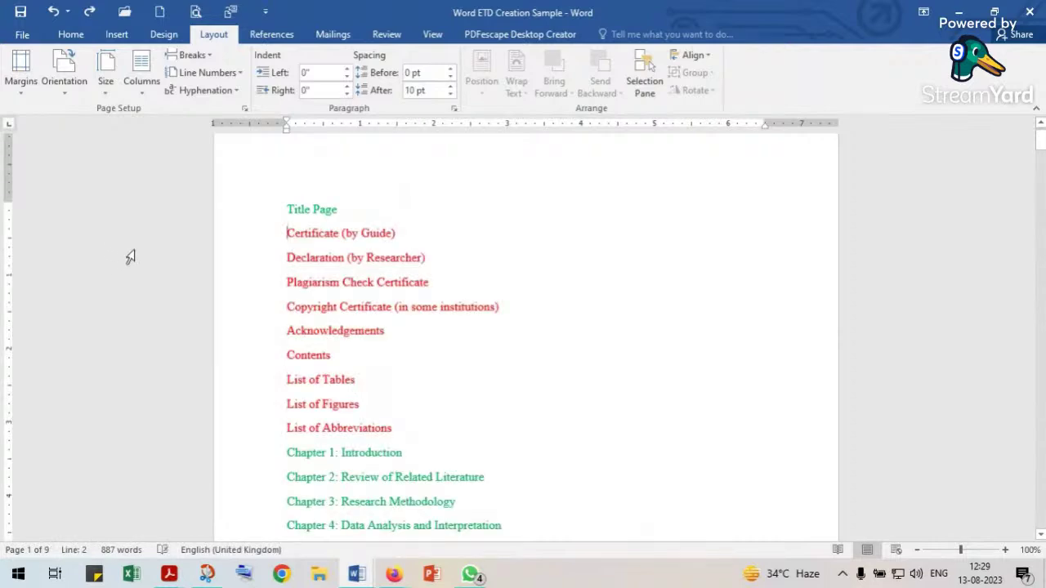
# Try moving the Certificate (by Guide) line down with empty paragraphs after Title Page, and remove them again.
pyautogui.click(351, 209)
pyautogui.press('Return')
pyautogui.press('Return')
pyautogui.press('Return')
pyautogui.press('Return')
pyautogui.press('Return')
pyautogui.press('Return')
pyautogui.press('Return')
pyautogui.press('Return')
pyautogui.press('Return')
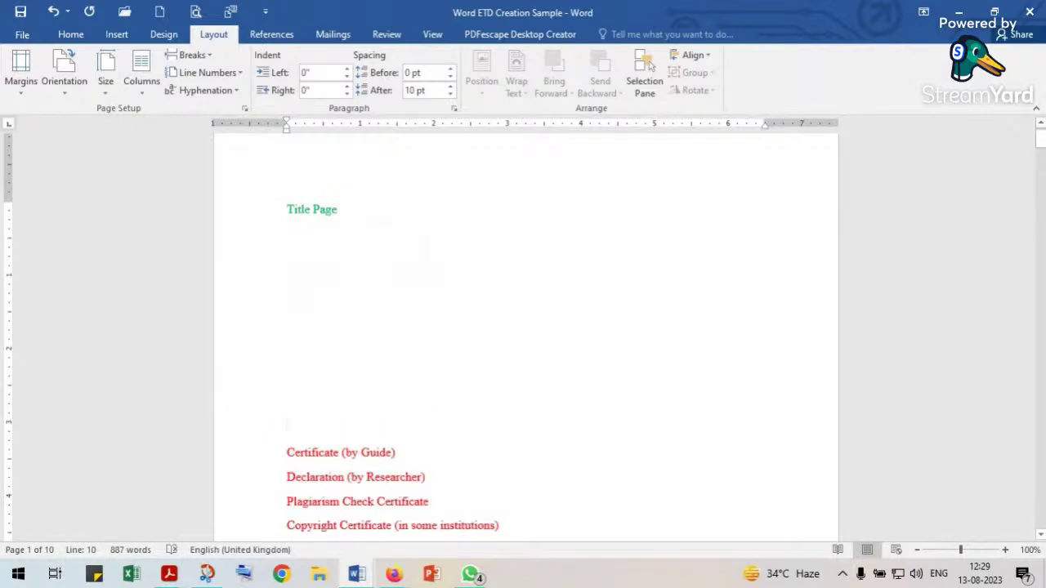
pyautogui.press('BackSpace')
pyautogui.press('BackSpace')
pyautogui.press('BackSpace')
pyautogui.press('BackSpace')
pyautogui.press('BackSpace')
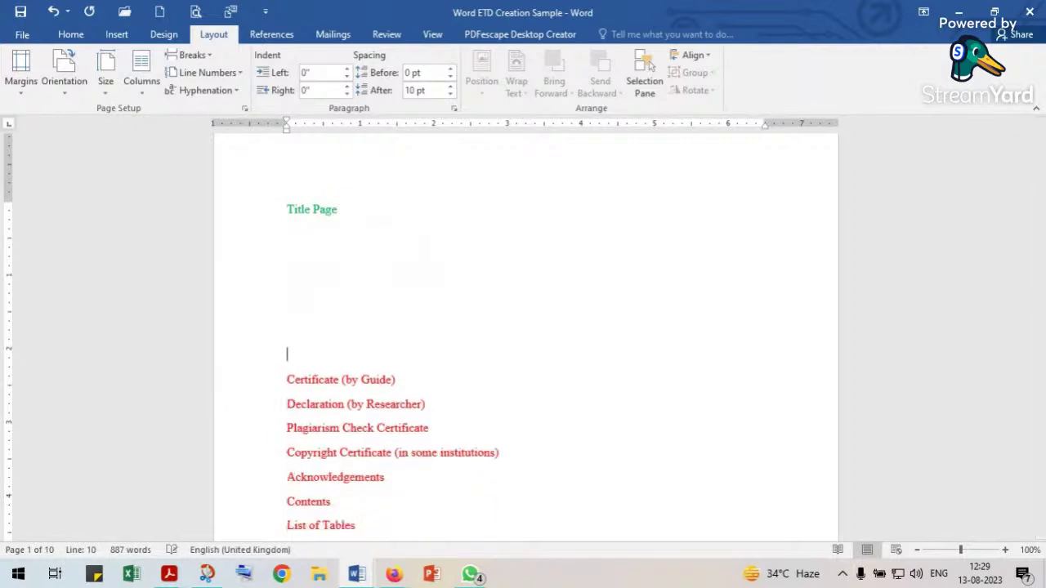
pyautogui.press('BackSpace')
pyautogui.press('BackSpace')
pyautogui.press('BackSpace')
pyautogui.press('BackSpace')
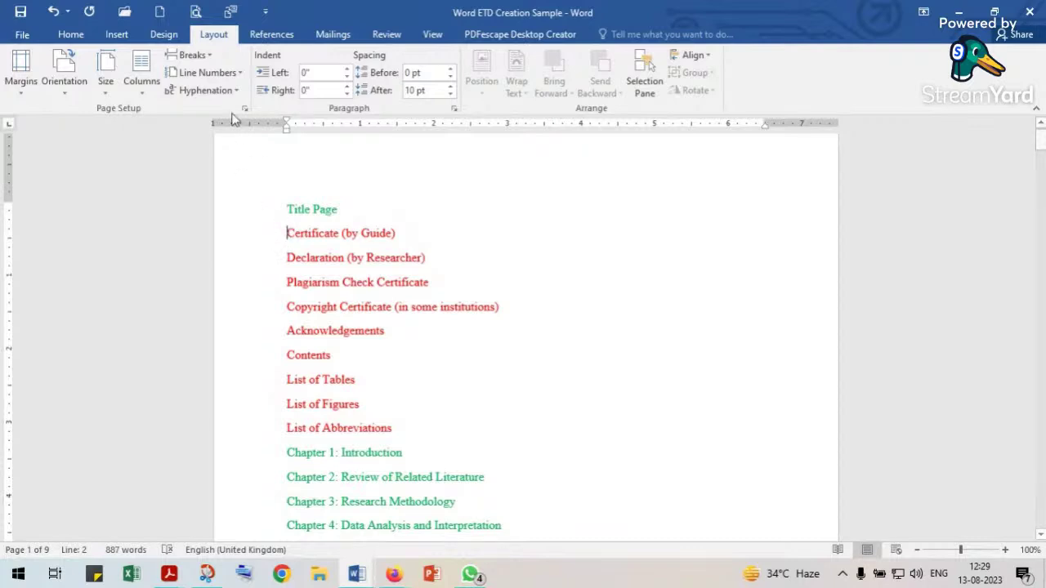
# Try page breaks before the Certificate (by Guide) and Declaration (by Researcher) lines, and undo both.
pyautogui.click(196, 55)
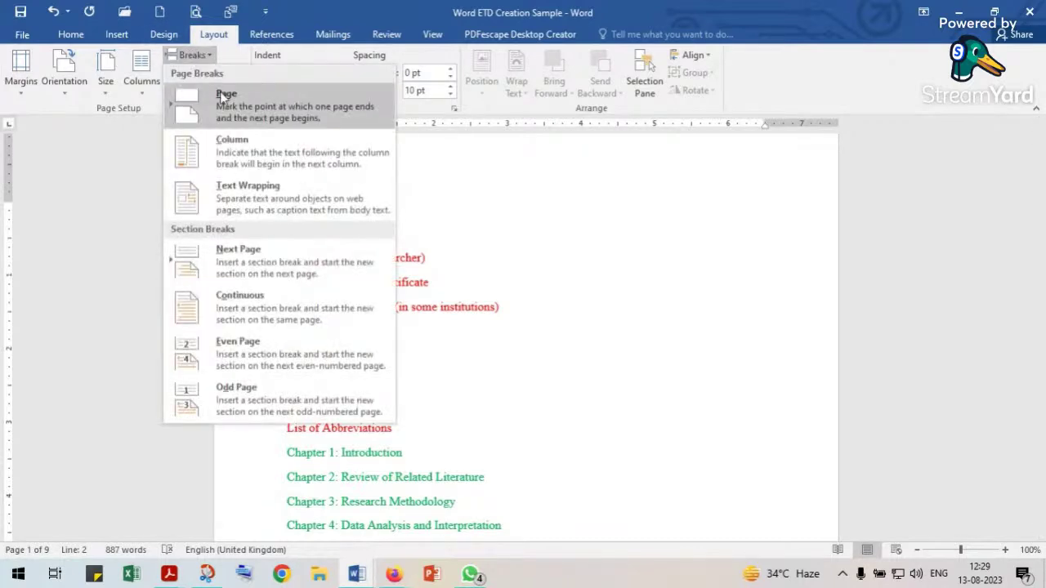
pyautogui.click(223, 98)
pyautogui.scroll(-3, 351, 417)
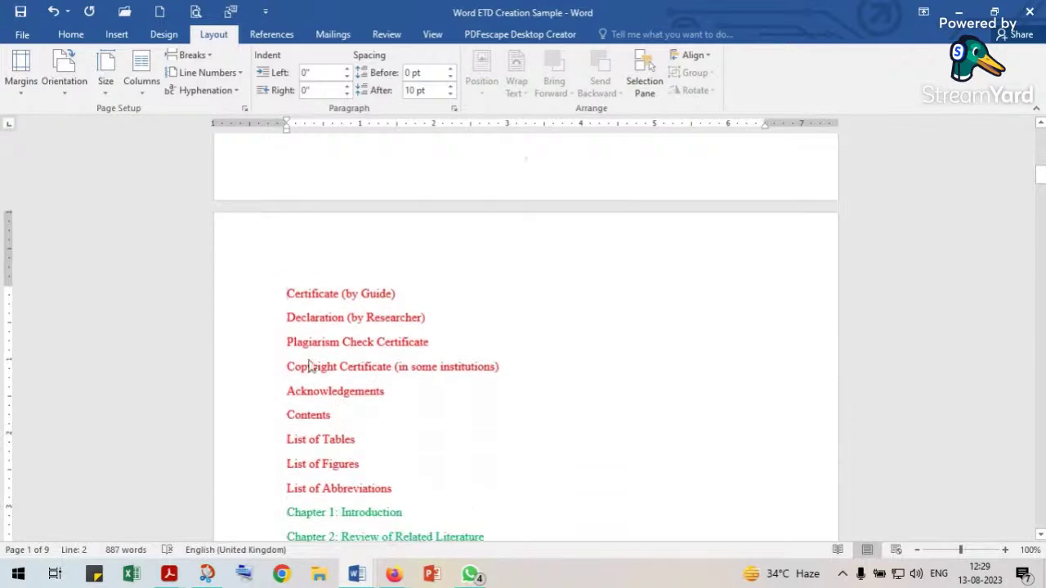
pyautogui.click(196, 57)
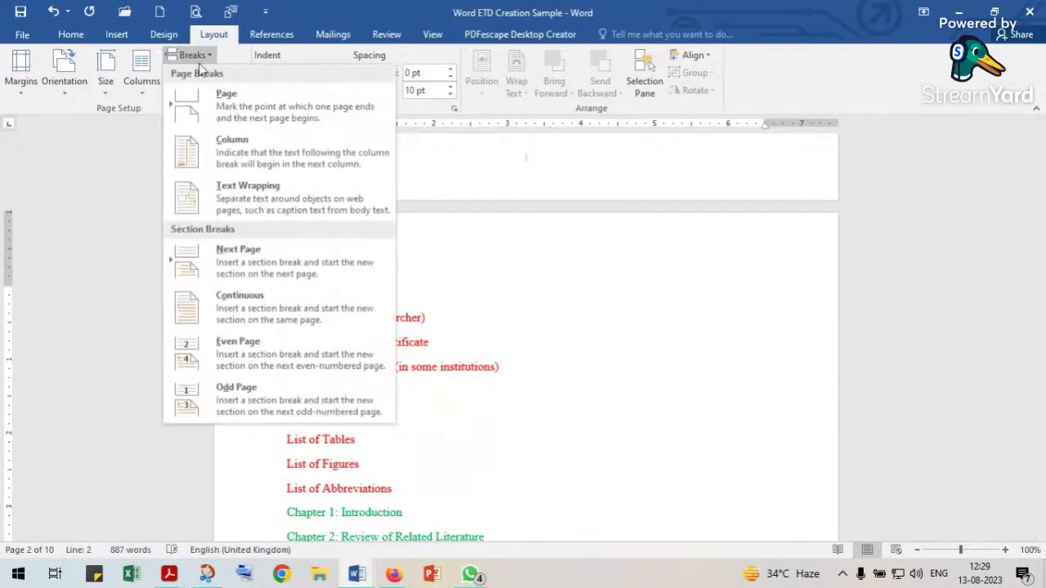
pyautogui.click(193, 95)
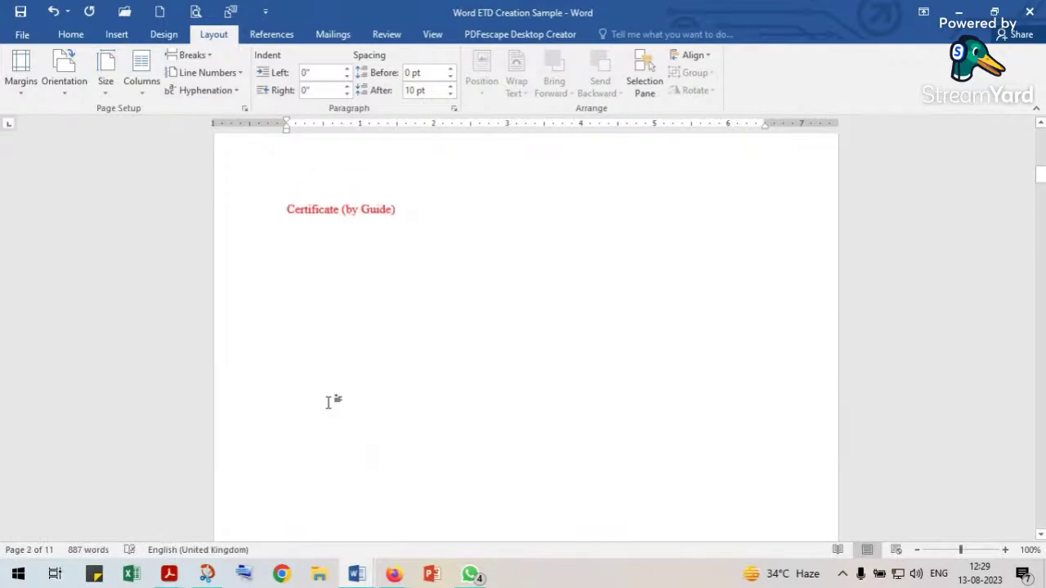
pyautogui.hotkey('ctrl', 'z')
pyautogui.hotkey('ctrl', 'z')
pyautogui.scroll(1, 330, 401)
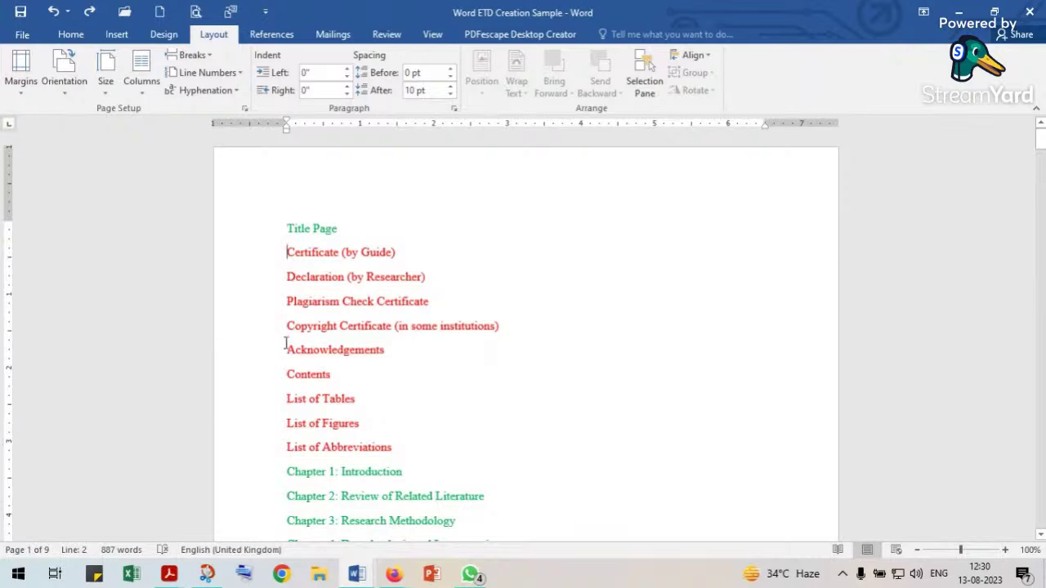
pyautogui.scroll(-1, 285, 343)
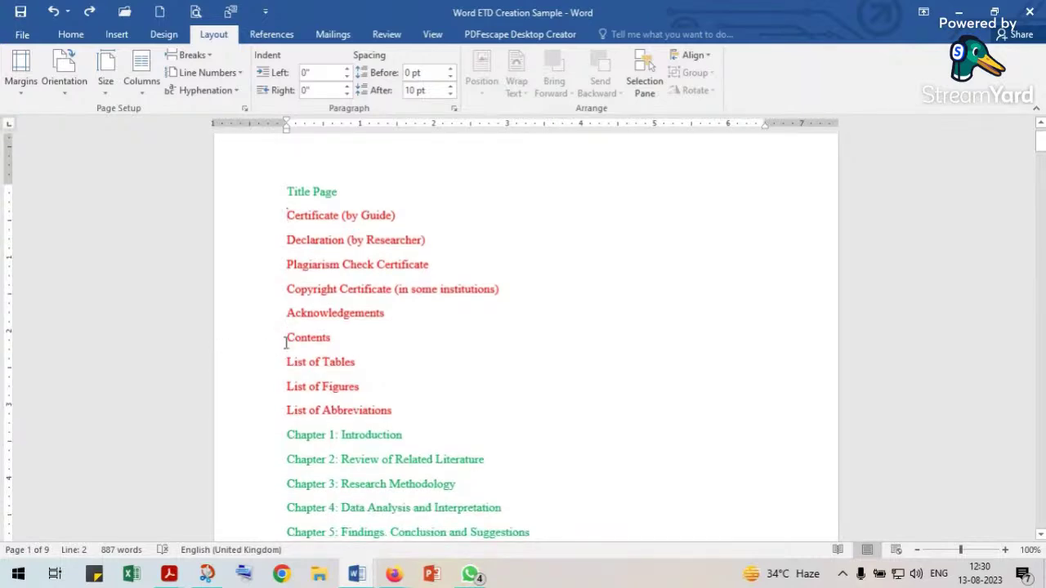
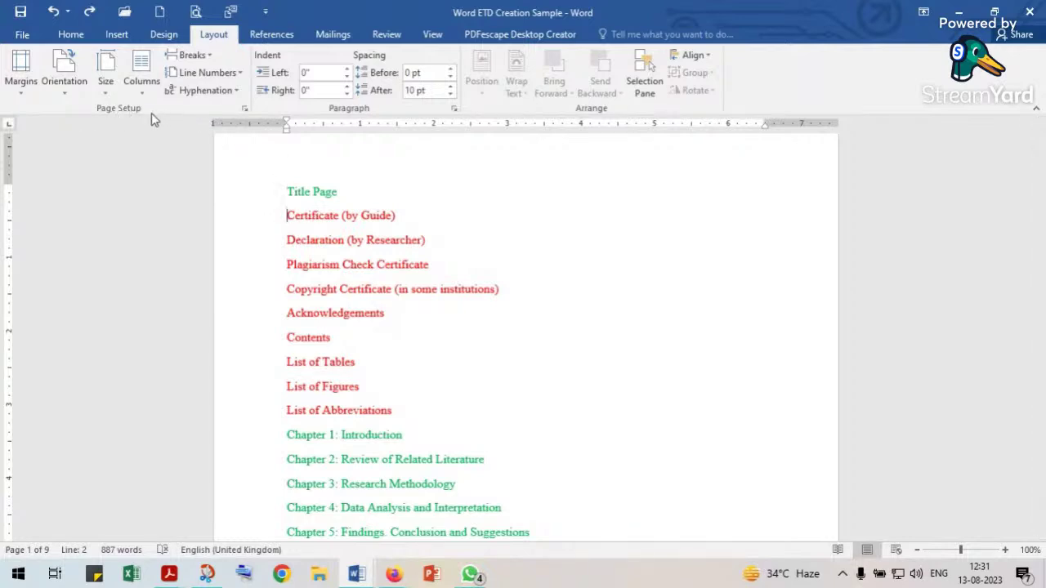
# Enable different odd and even headers and footers for the whole document in Page Setup, keeping Different first page on.
pyautogui.click(244, 111)
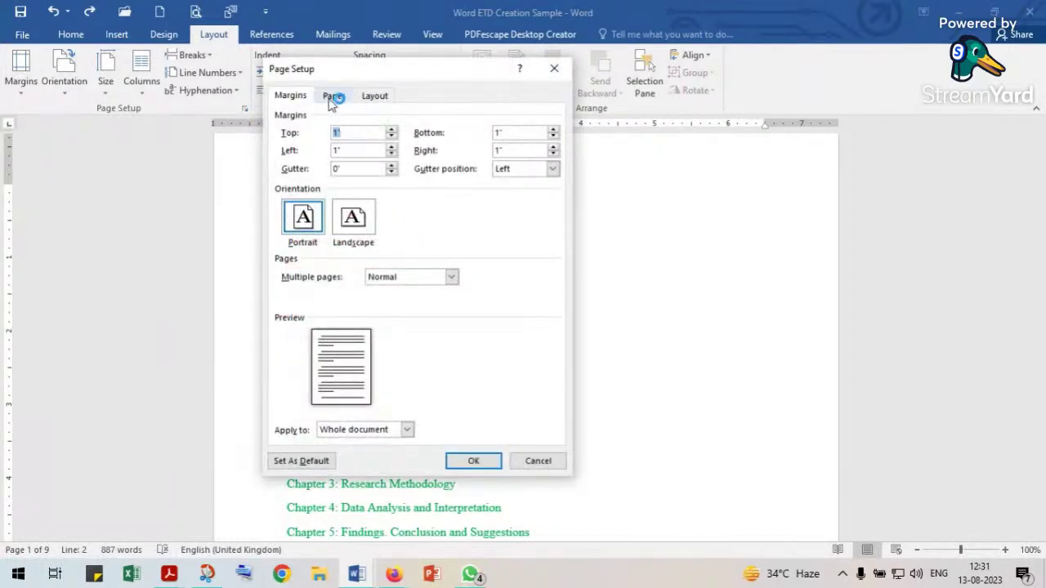
pyautogui.click(372, 96)
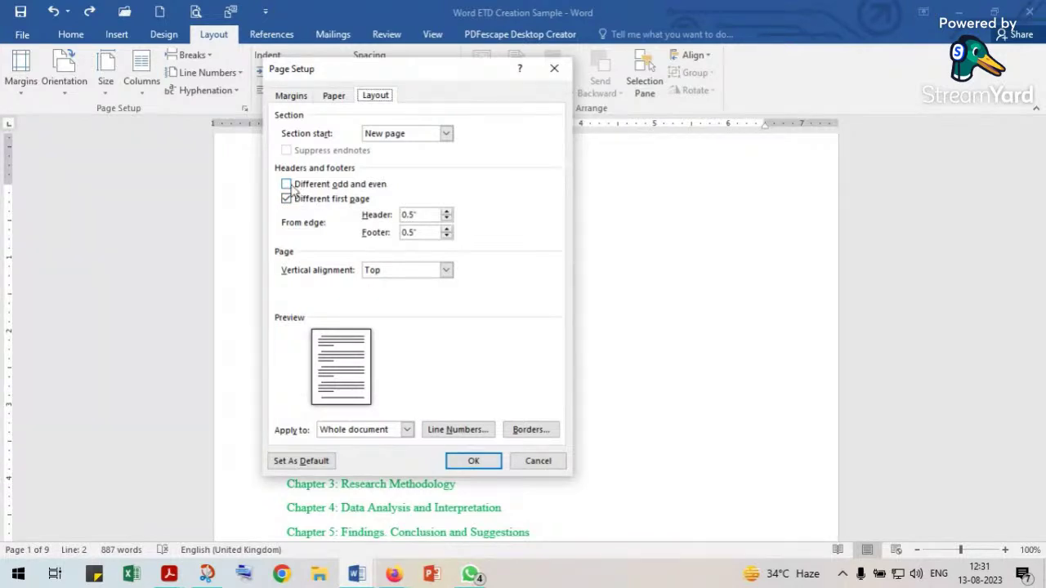
pyautogui.click(297, 186)
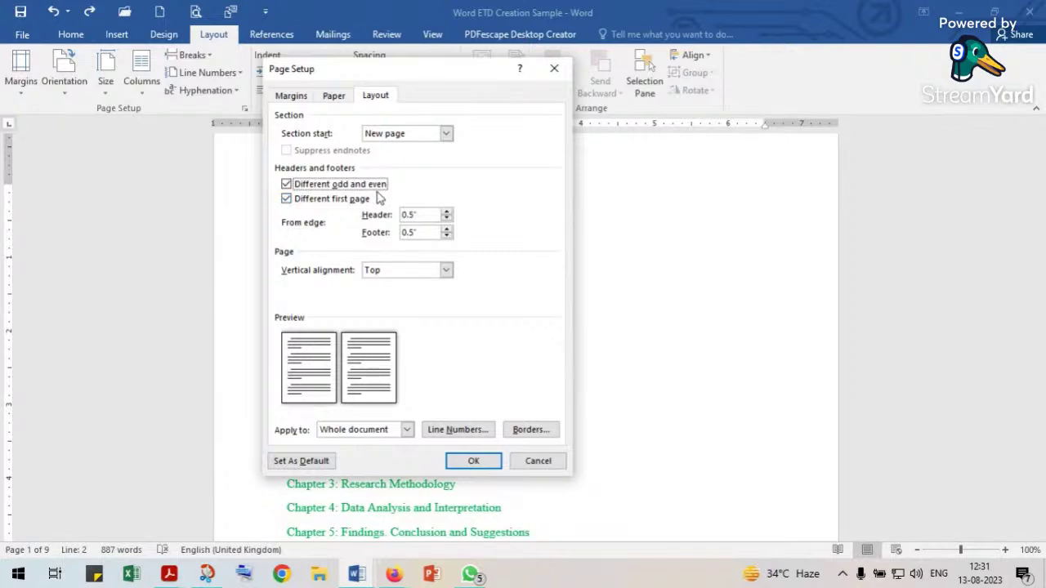
pyautogui.click(286, 184)
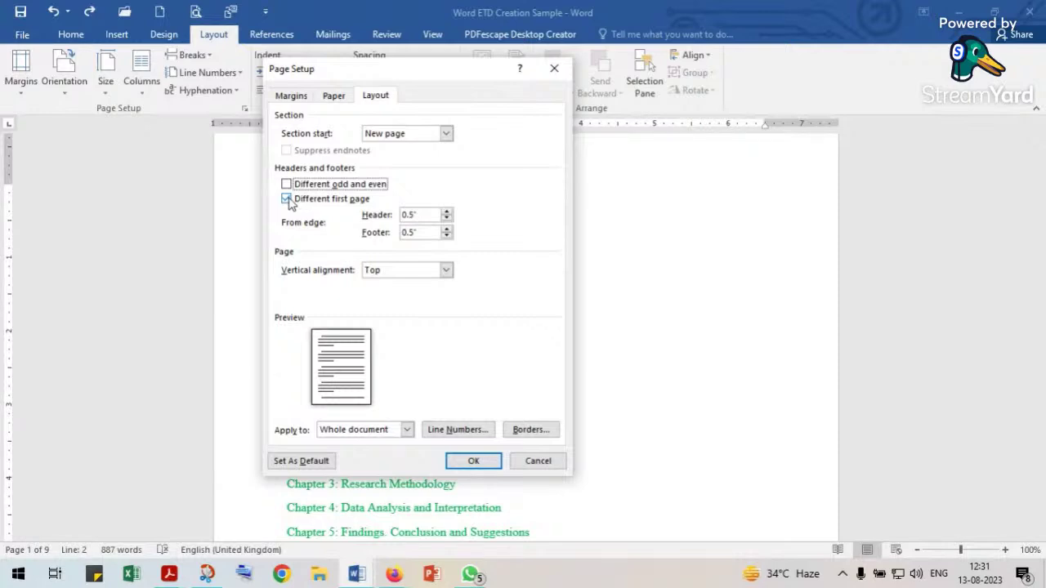
pyautogui.click(286, 184)
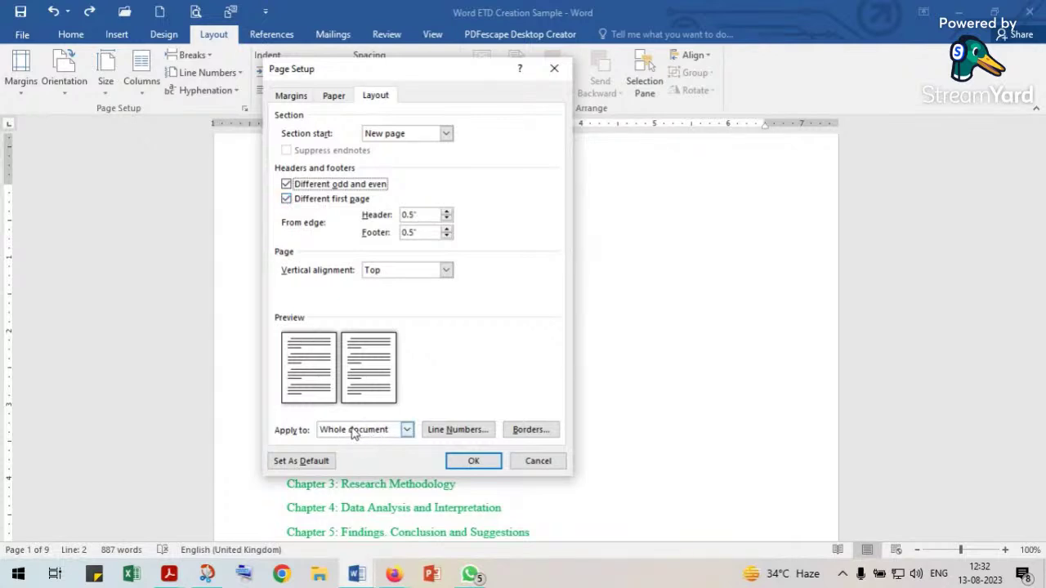
pyautogui.click(404, 431)
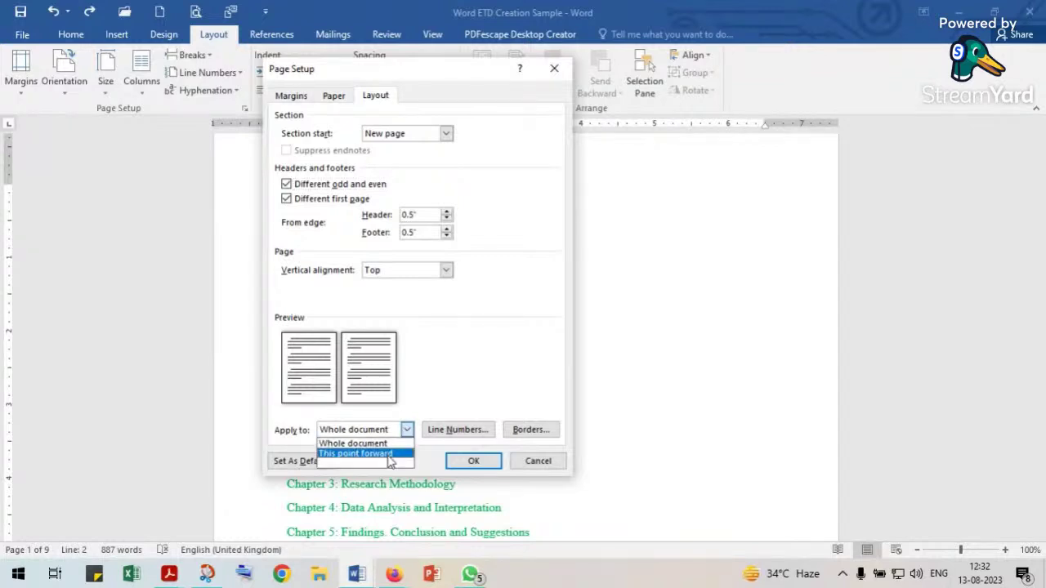
pyautogui.click(451, 345)
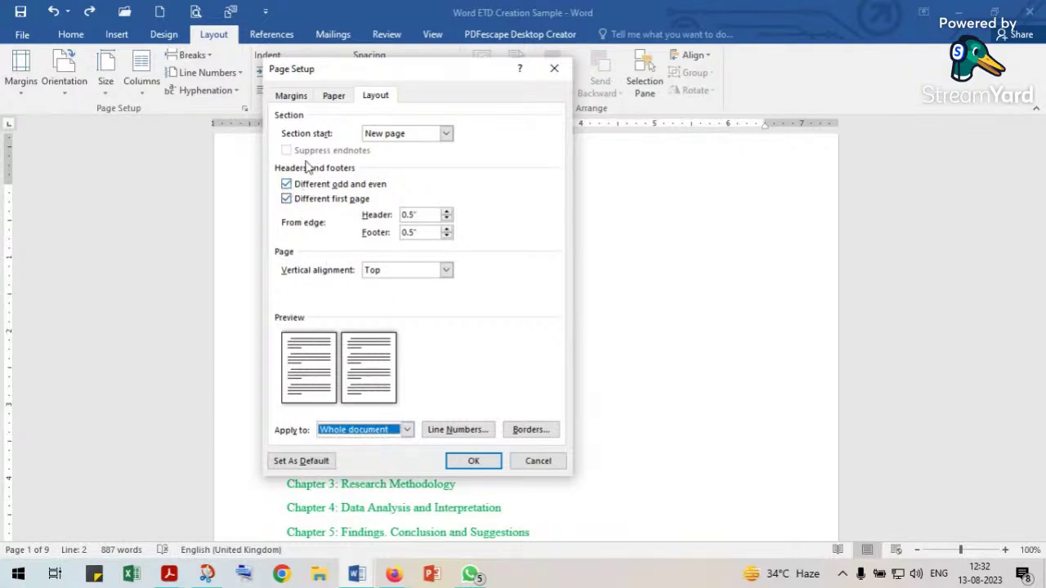
pyautogui.click(473, 462)
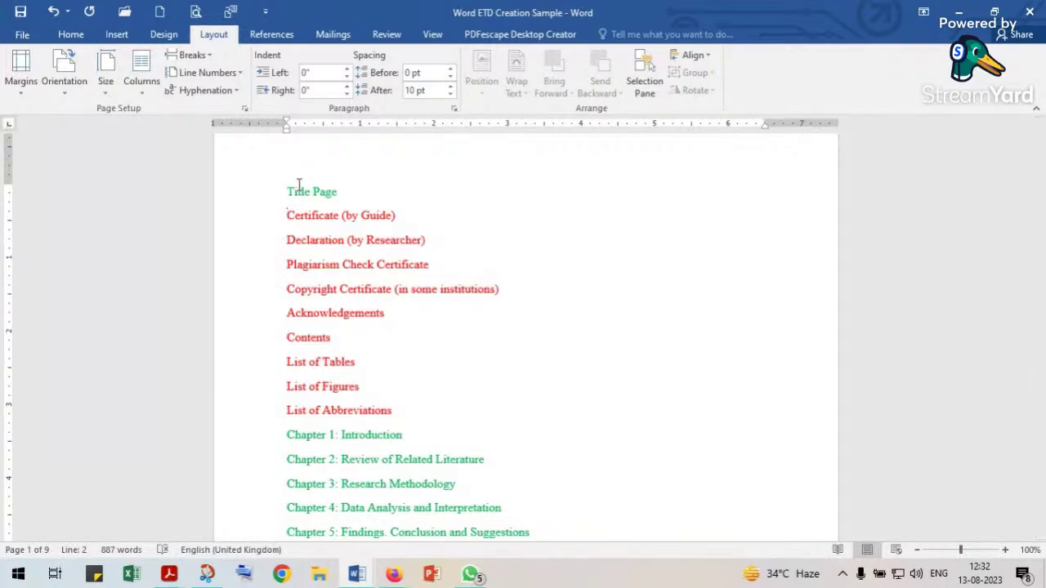
# Insert a Next Page section break before the Certificate (by Guide) line.
pyautogui.click(196, 56)
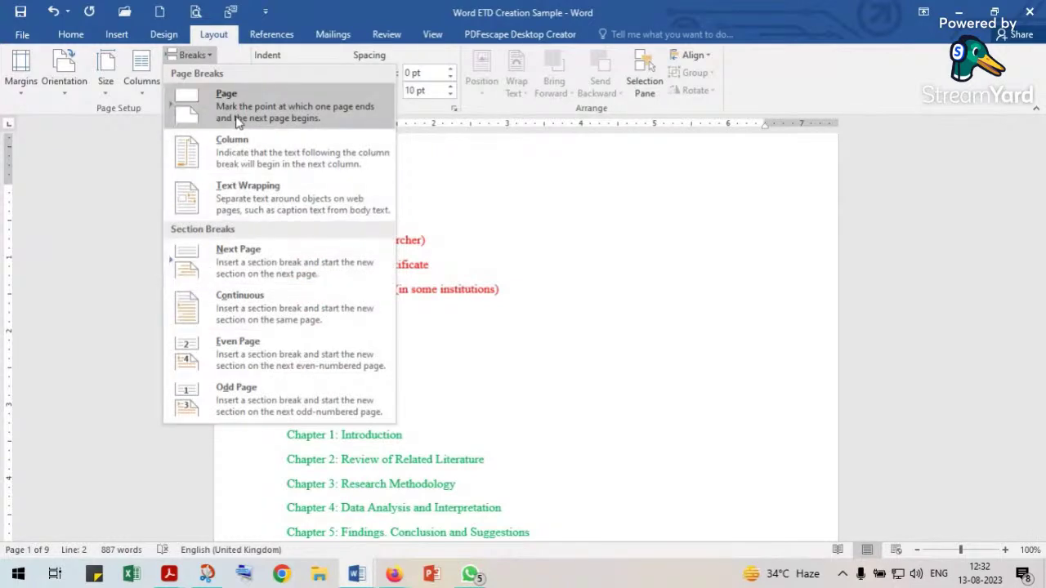
pyautogui.click(245, 265)
pyautogui.scroll(-5, 327, 419)
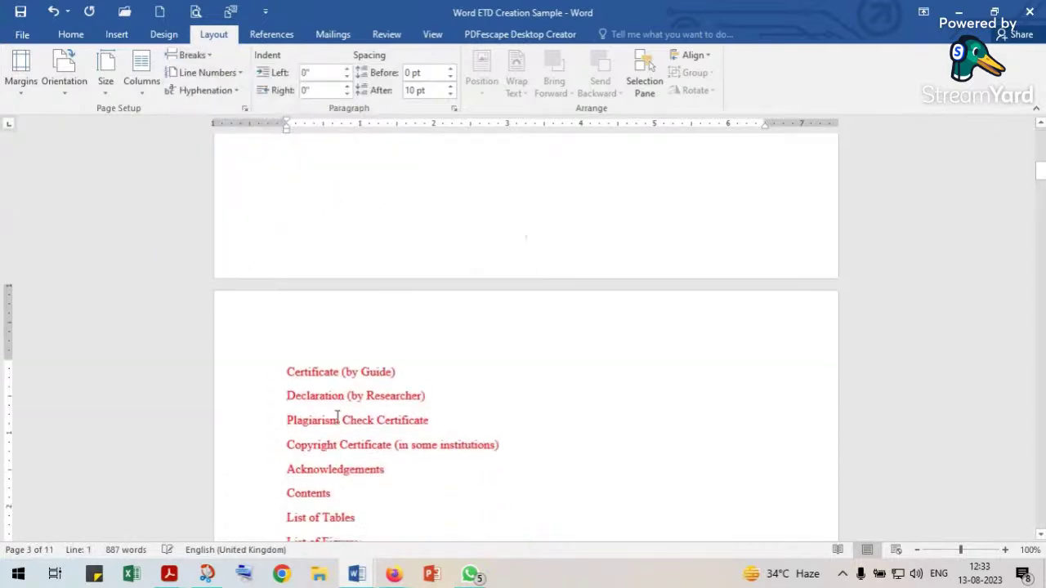
pyautogui.scroll(-1, 337, 416)
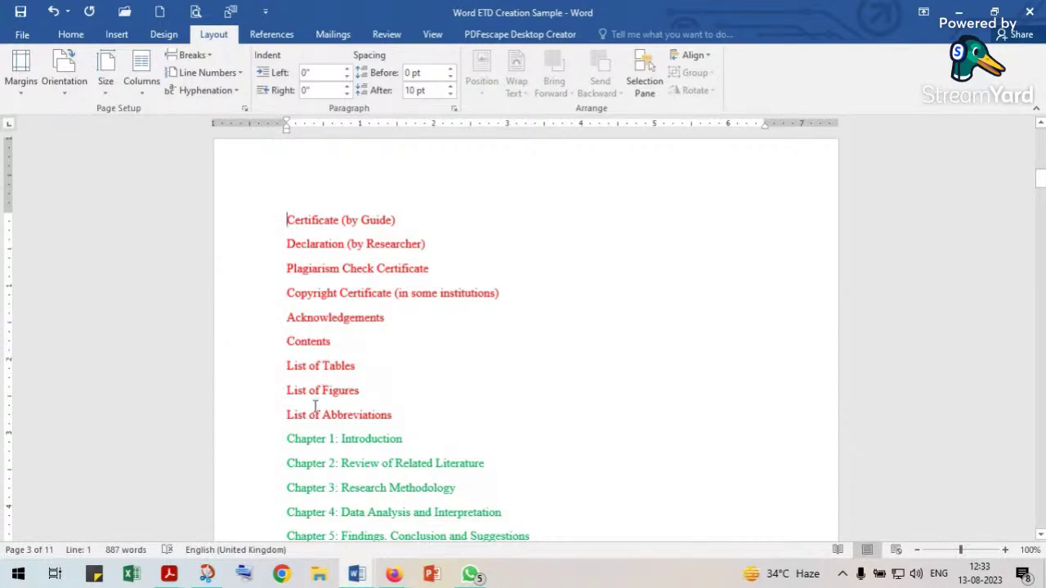
pyautogui.scroll(-2, 311, 384)
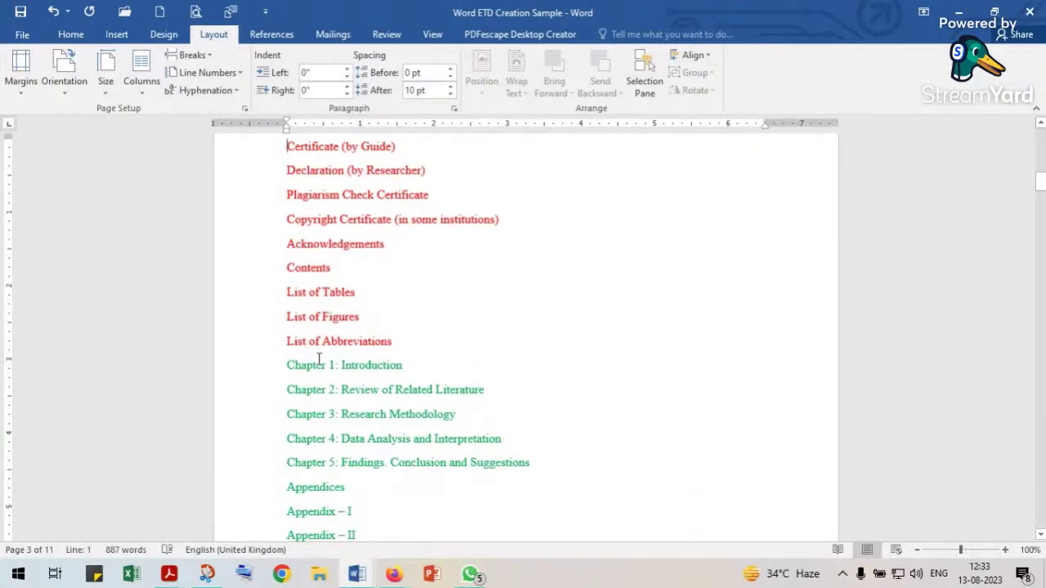
# Insert Next Page section breaks before the Chapter 1: Introduction and Chapter 2: Review of Related Literature lines.
pyautogui.click(286, 365)
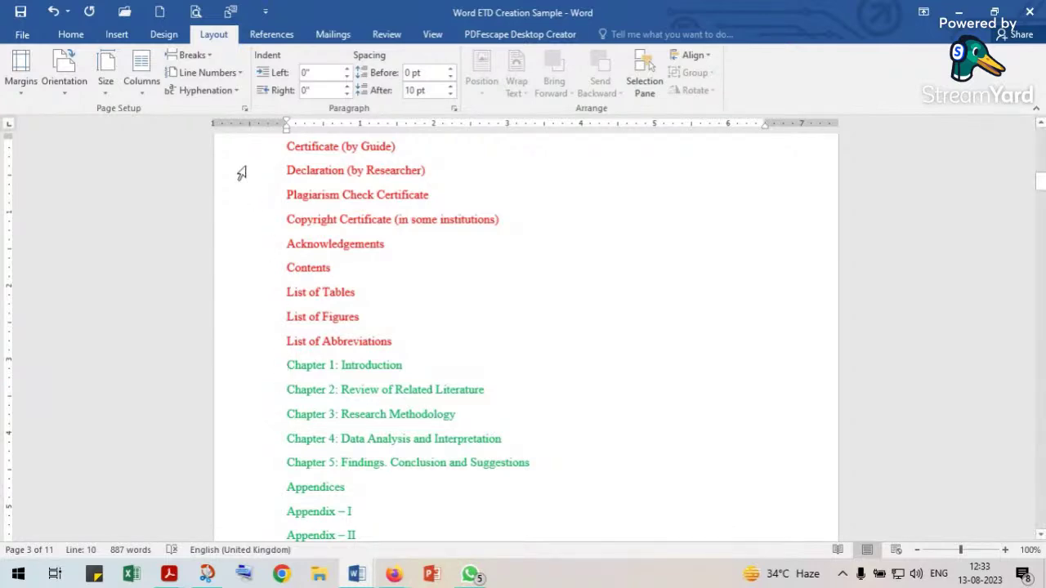
pyautogui.click(210, 54)
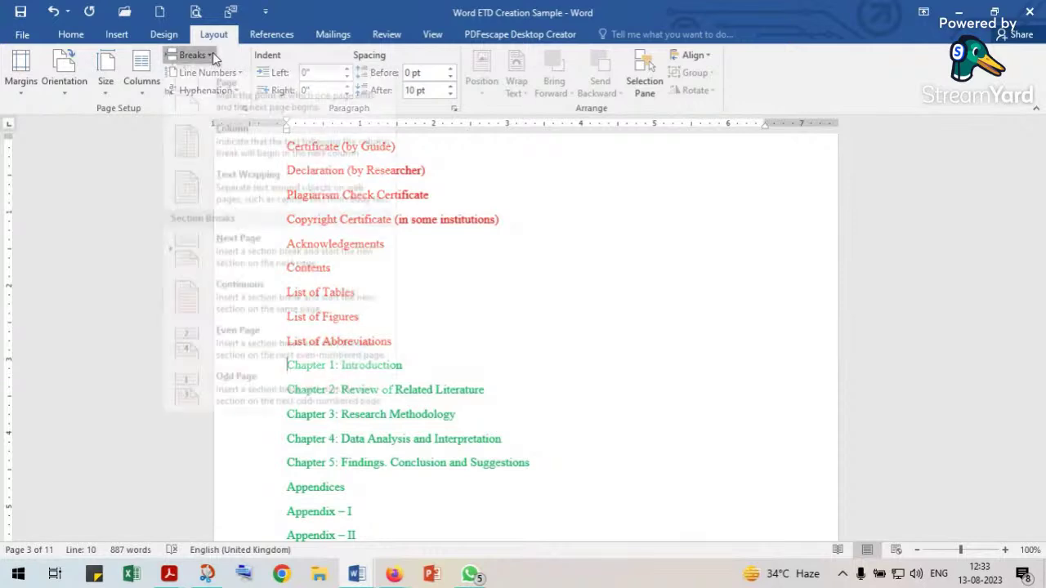
pyautogui.click(219, 263)
pyautogui.scroll(-6, 219, 262)
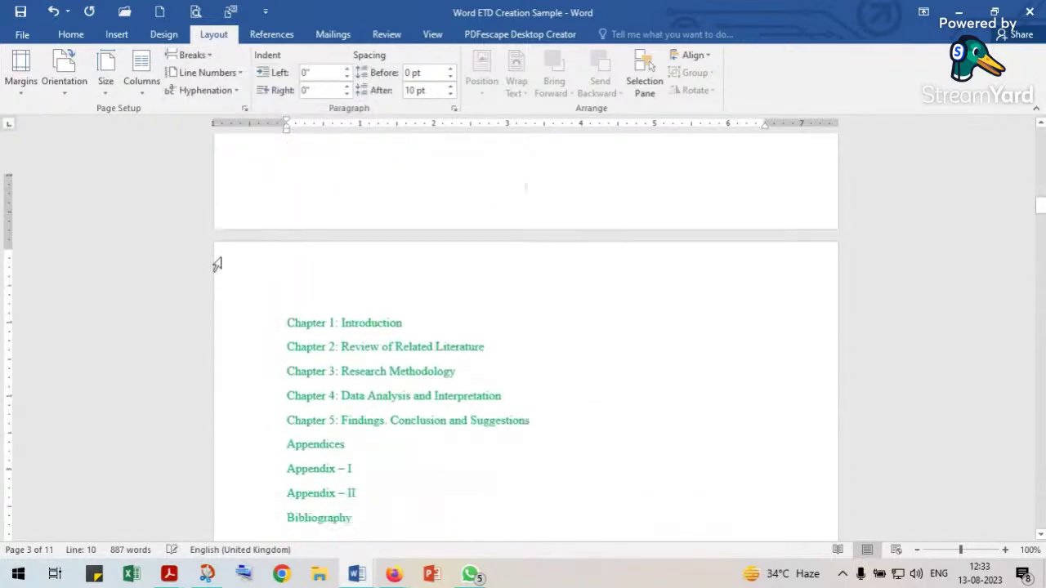
pyautogui.click(285, 242)
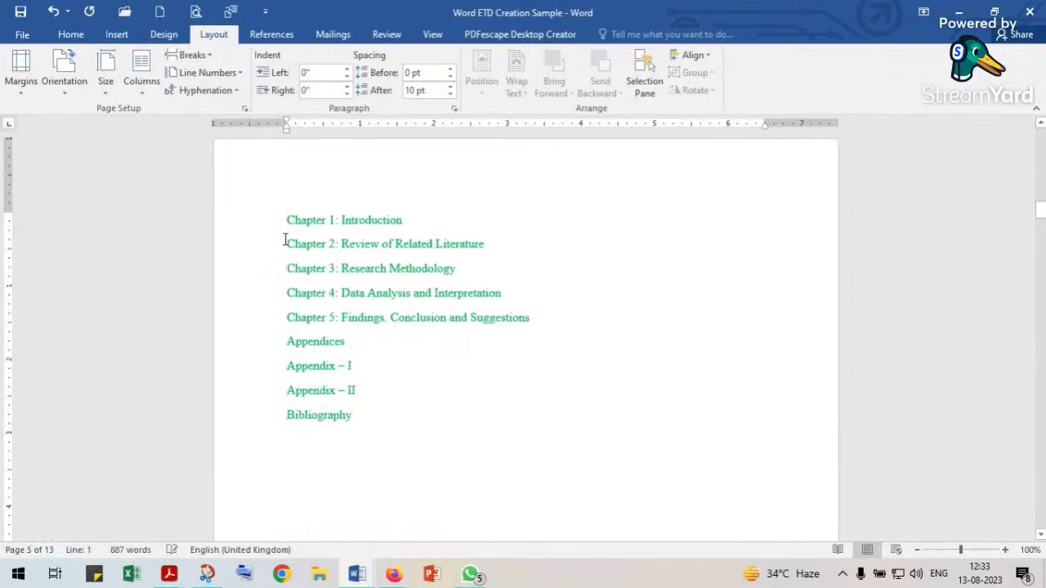
pyautogui.click(210, 57)
pyautogui.click(222, 263)
# Insert Next Page section breaks before the Chapter 3: Research Methodology and Chapter 4: Data Analysis and Interpretation lines.
pyautogui.scroll(-6, 258, 276)
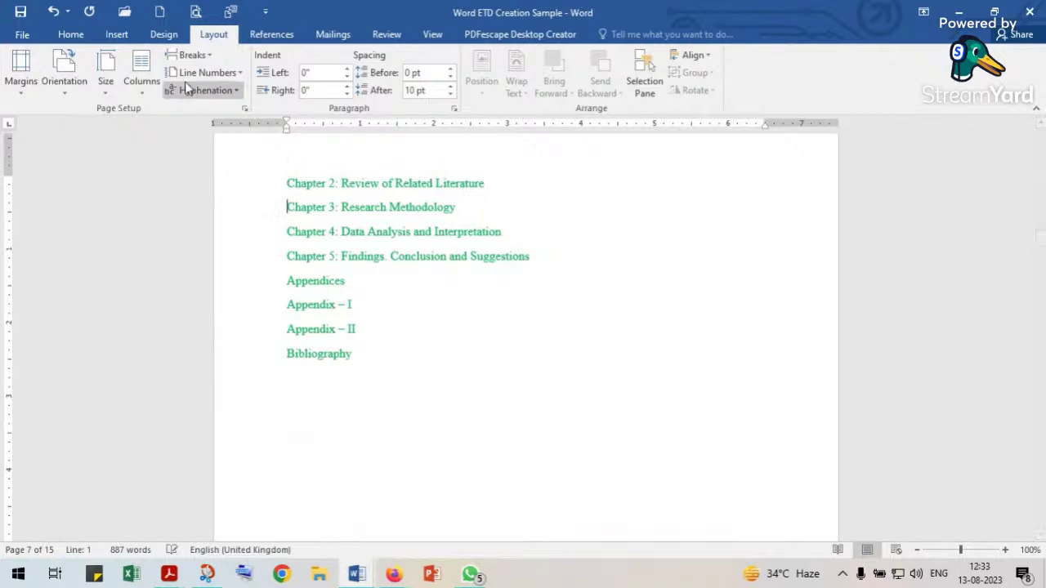
pyautogui.click(196, 59)
pyautogui.click(220, 252)
pyautogui.scroll(-4, 231, 272)
pyautogui.scroll(-3, 235, 270)
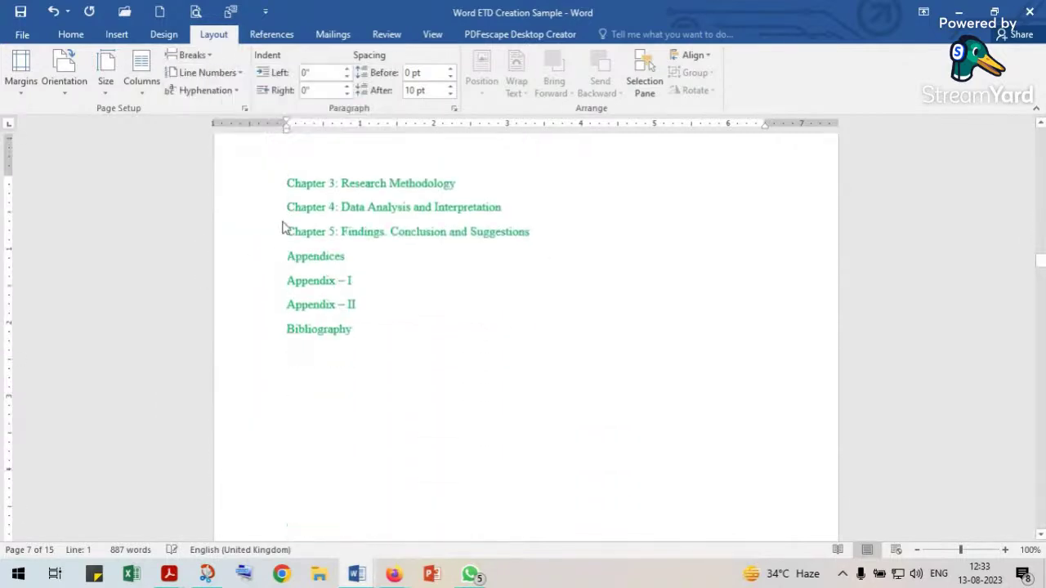
pyautogui.click(194, 55)
pyautogui.click(221, 255)
# Insert Next Page section breaks before the Chapter 5 line and the Appendices line.
pyautogui.scroll(-5, 229, 264)
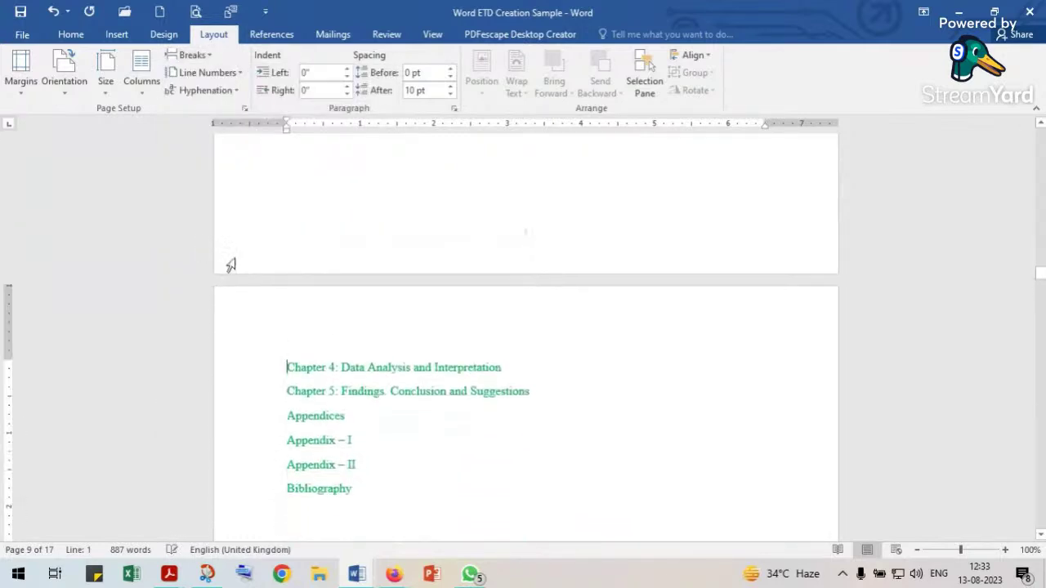
pyautogui.click(286, 209)
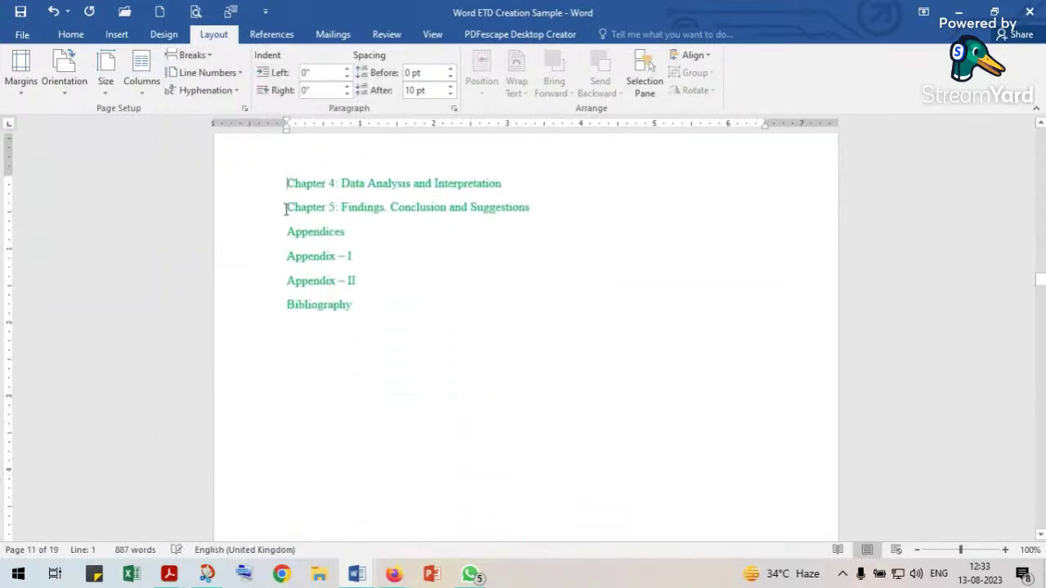
pyautogui.click(199, 54)
pyautogui.click(226, 263)
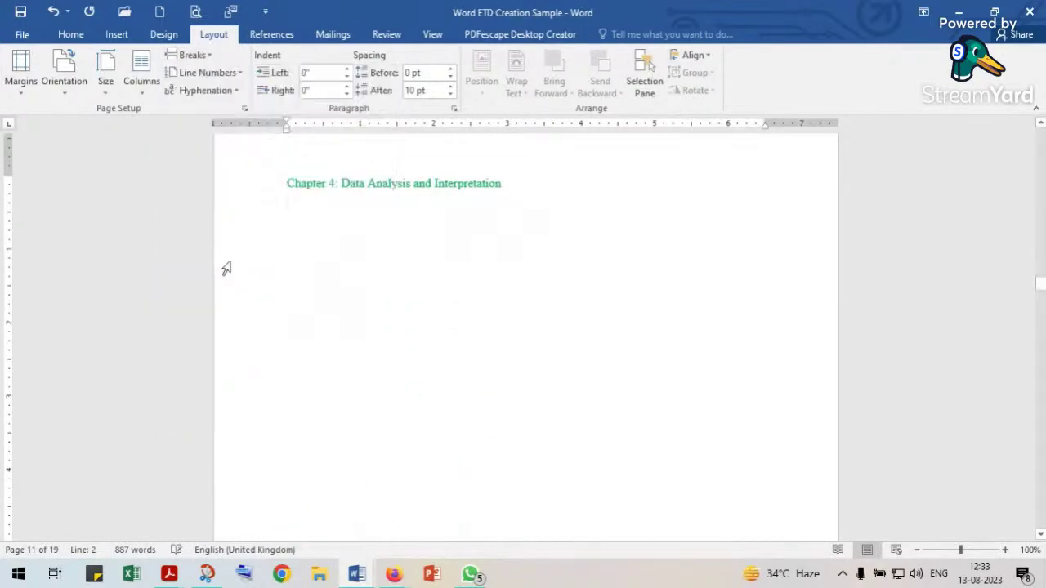
pyautogui.scroll(-5, 230, 268)
pyautogui.click(286, 207)
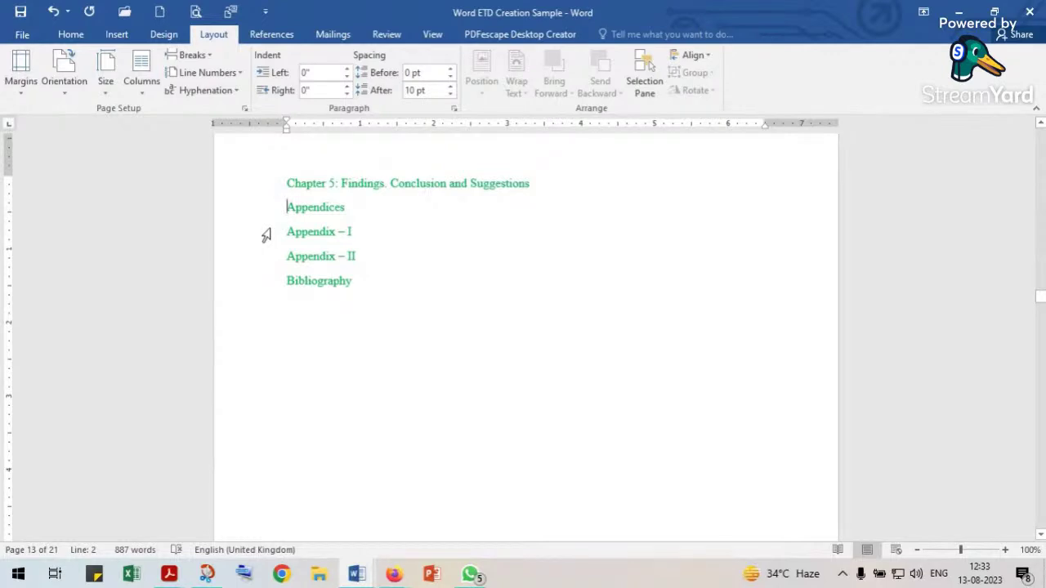
pyautogui.click(190, 54)
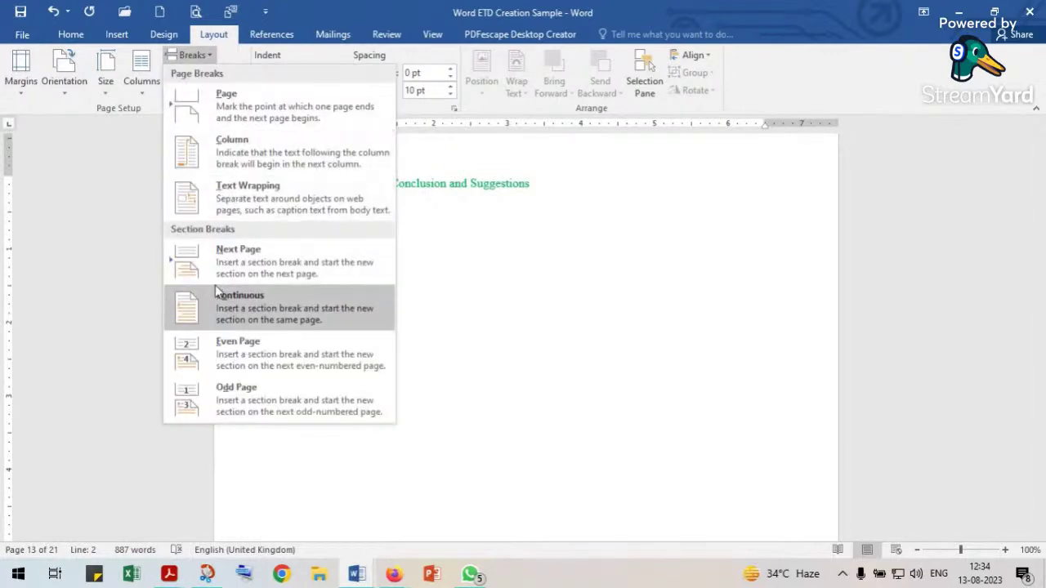
pyautogui.click(232, 257)
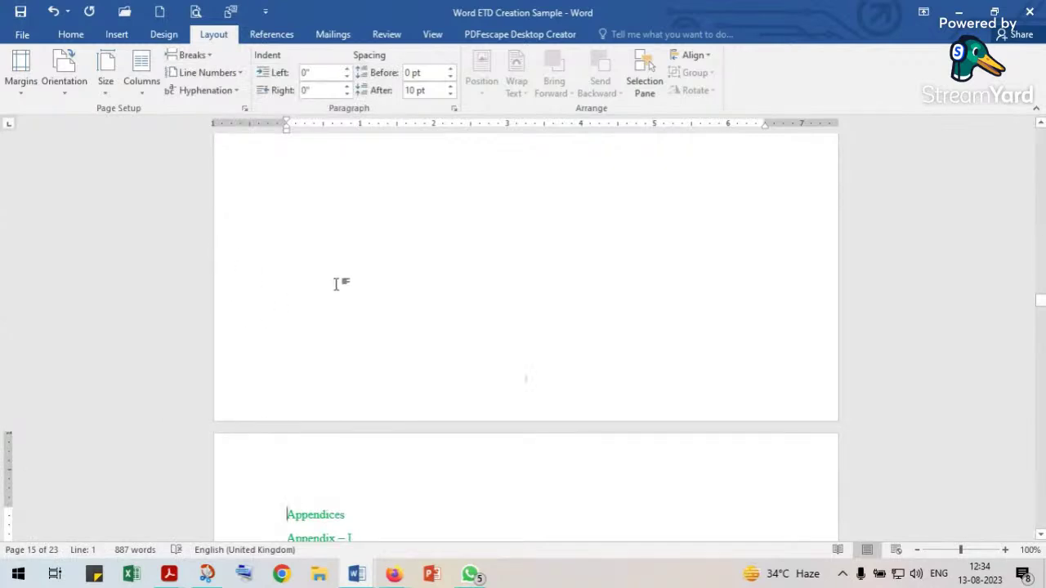
# Insert an ordinary page break before the Declaration (by Researcher) line in the preliminary pages.
pyautogui.scroll(-5, 337, 282)
pyautogui.scroll(10, 337, 281)
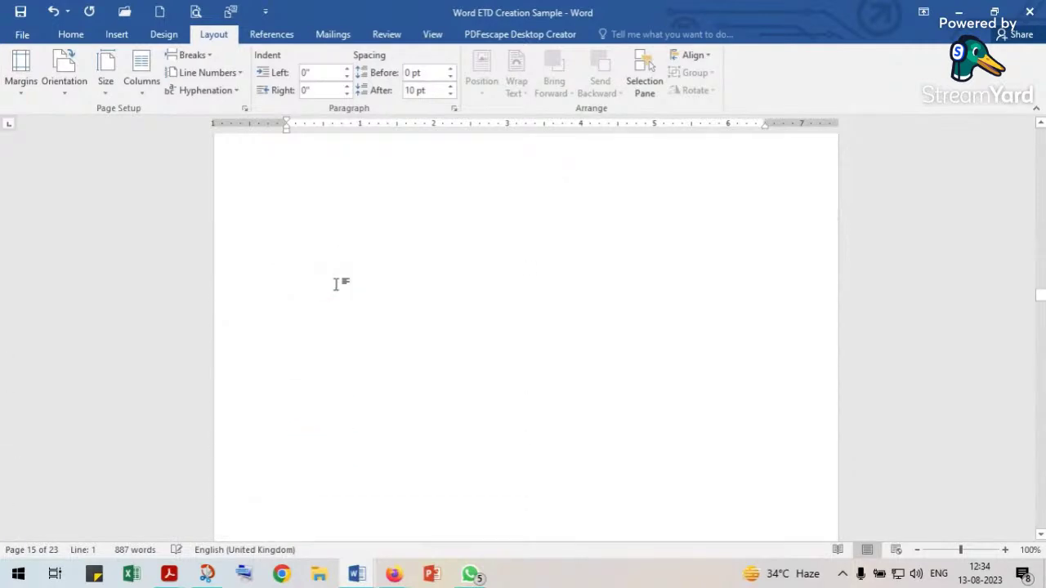
pyautogui.scroll(15, 337, 282)
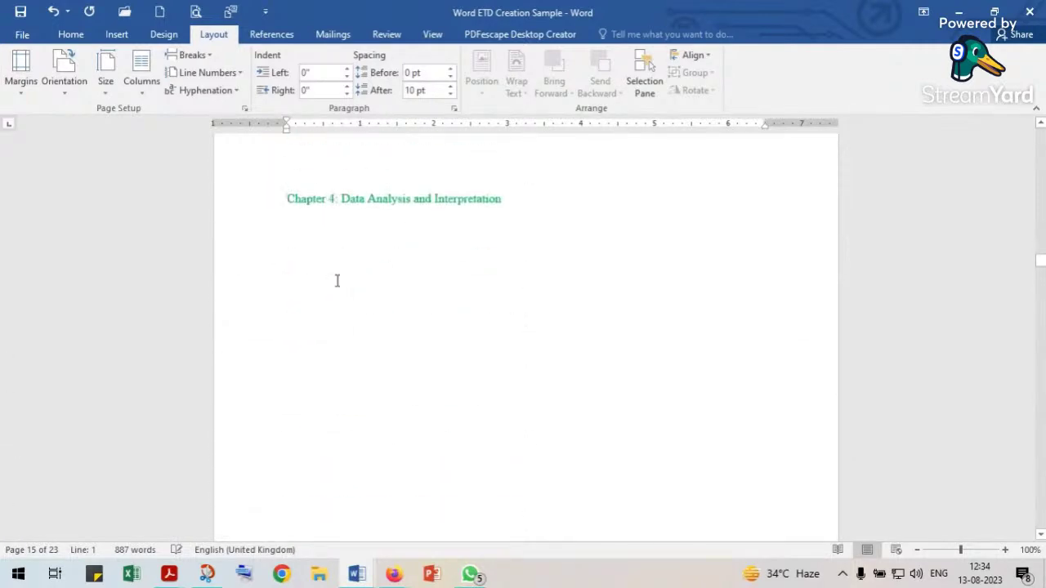
pyautogui.scroll(15, 336, 274)
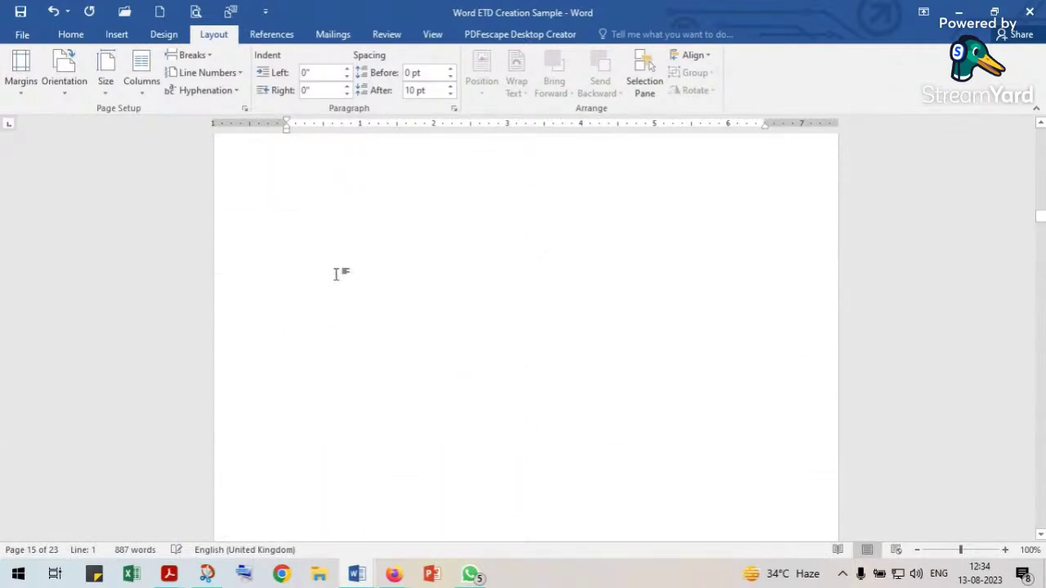
pyautogui.scroll(15, 336, 266)
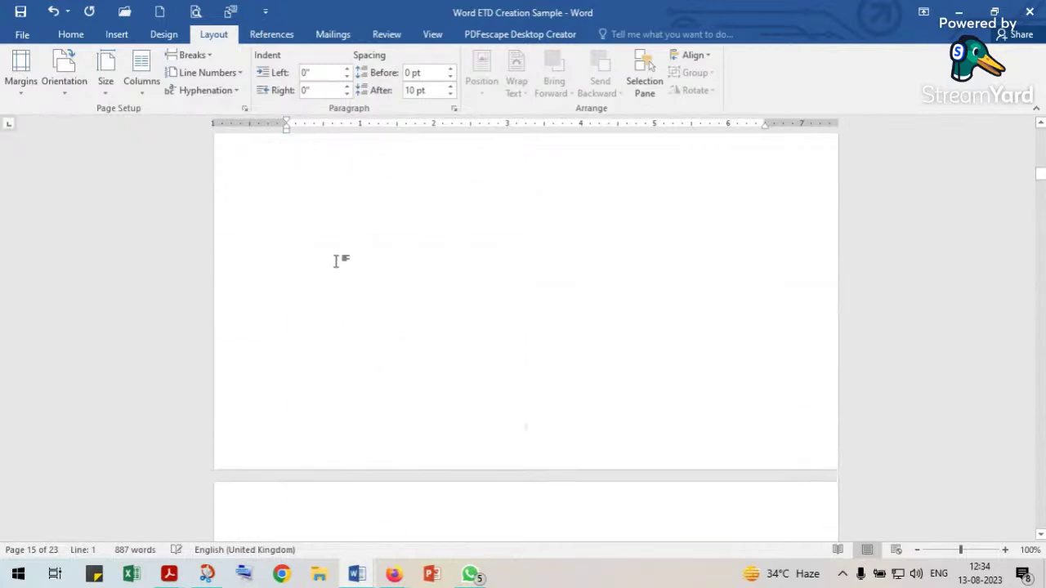
pyautogui.scroll(-4, 337, 259)
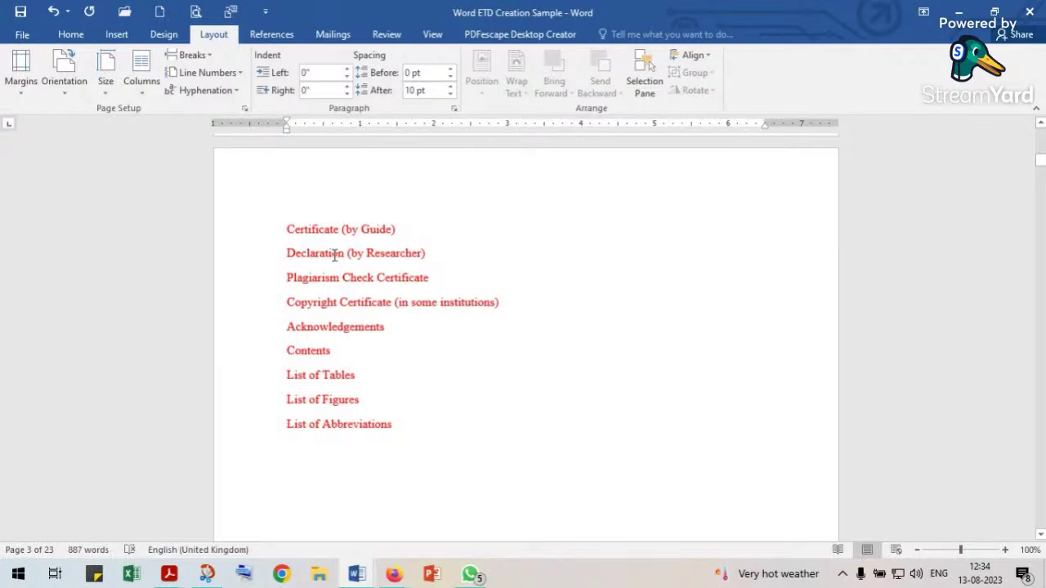
pyautogui.click(287, 256)
pyautogui.click(196, 55)
pyautogui.click(226, 99)
# Insert page breaks before the Plagiarism Check Certificate and Copyright Certificate (in some institutions) lines.
pyautogui.scroll(-5, 268, 299)
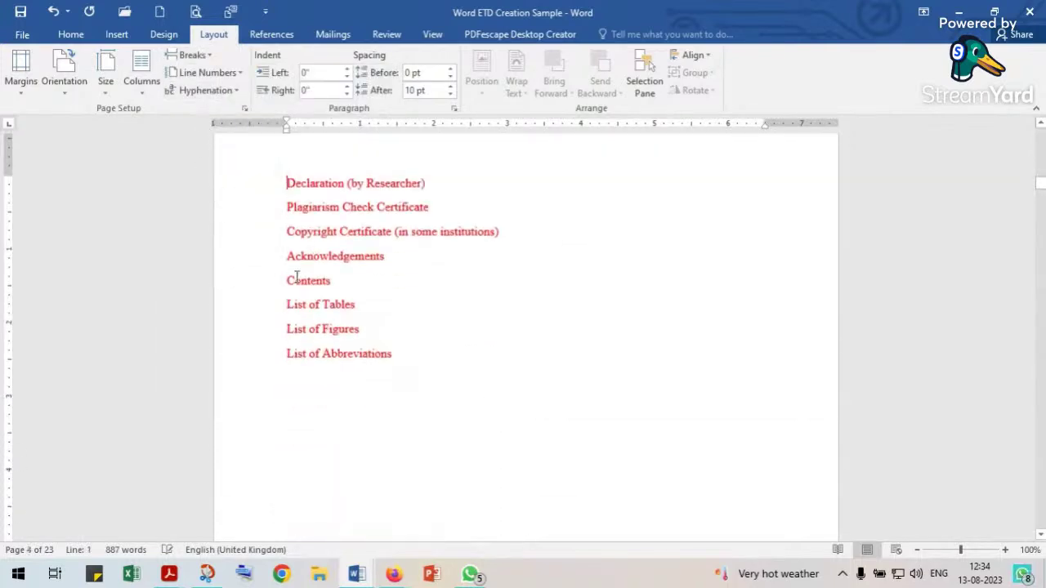
pyautogui.click(286, 208)
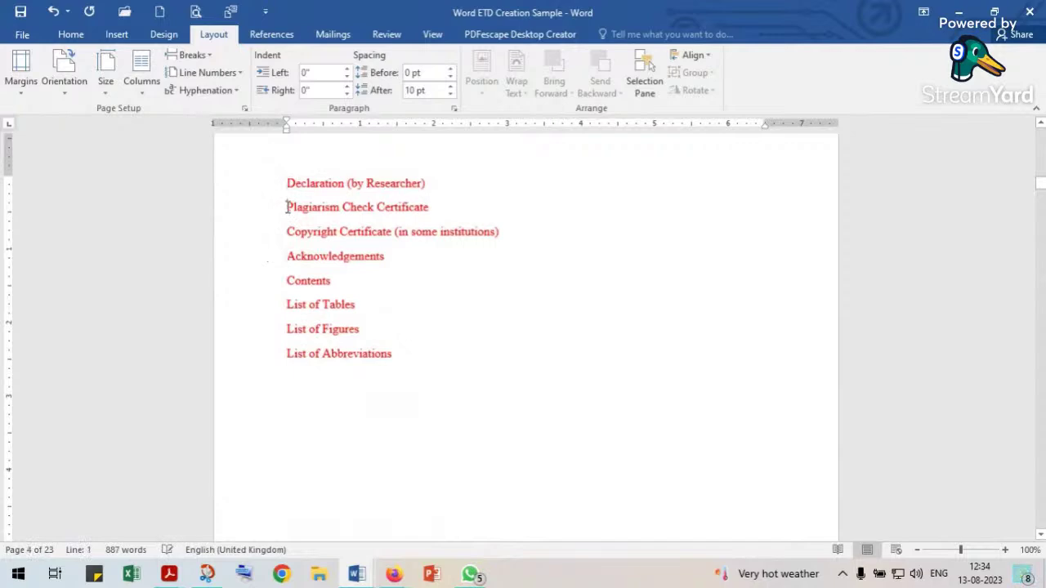
pyautogui.hotkey('ctrl', 'Return')
pyautogui.scroll(-5, 282, 343)
pyautogui.click(286, 318)
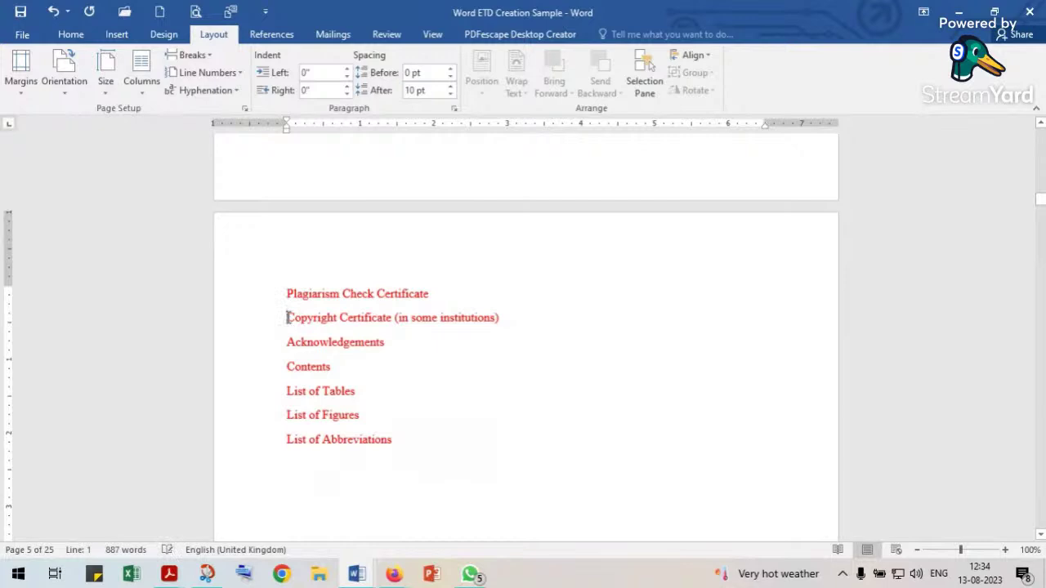
pyautogui.hotkey('ctrl', 'Return')
# Insert page breaks before the Acknowledgements and Contents lines.
pyautogui.scroll(-4, 301, 328)
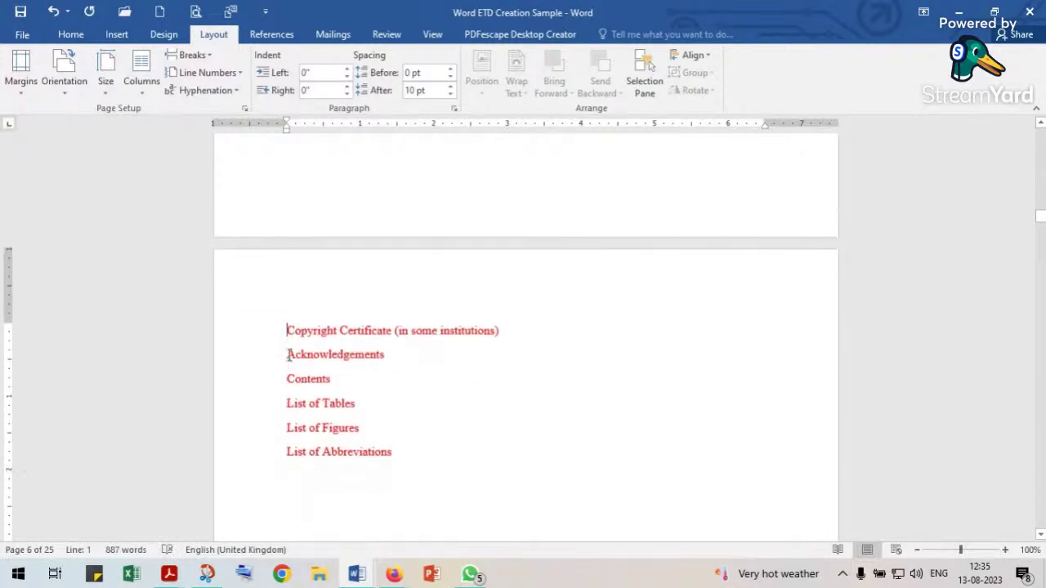
pyautogui.scroll(-6, 289, 352)
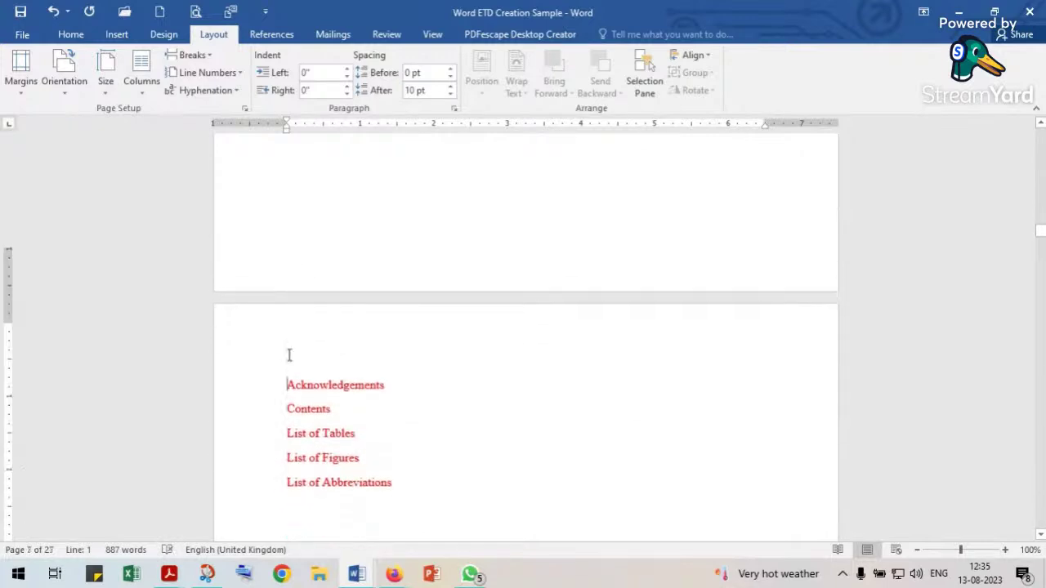
pyautogui.click(283, 318)
pyautogui.hotkey('ctrl', 'Return')
# Insert page breaks before each of the List of Tables, List of Figures and List of Abbreviations lines.
pyautogui.scroll(-6, 283, 330)
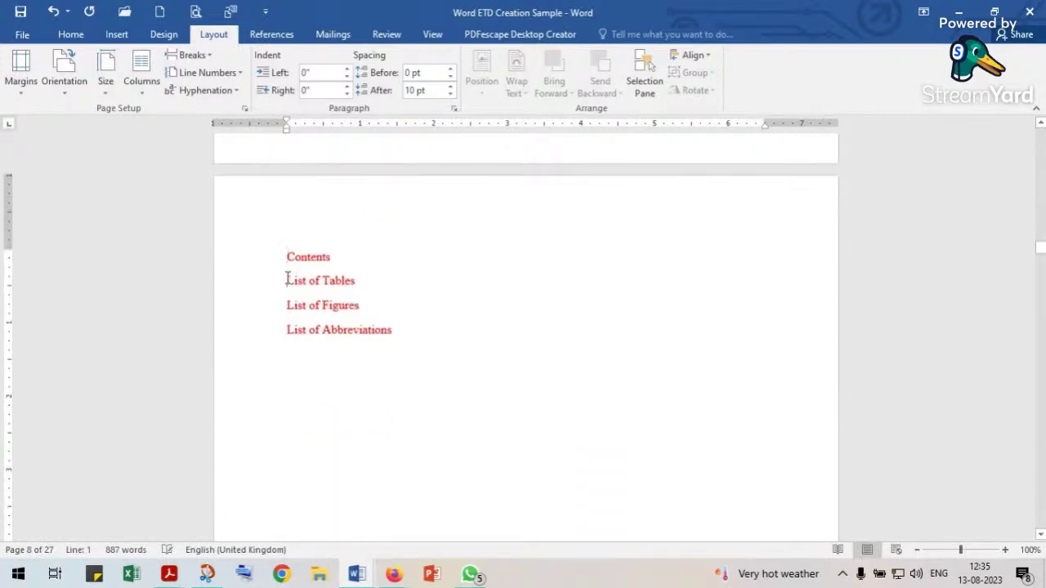
pyautogui.click(288, 280)
pyautogui.hotkey('ctrl', 'Return')
pyautogui.scroll(-6, 285, 277)
pyautogui.click(287, 280)
pyautogui.hotkey('ctrl', 'Return')
pyautogui.scroll(-6, 327, 270)
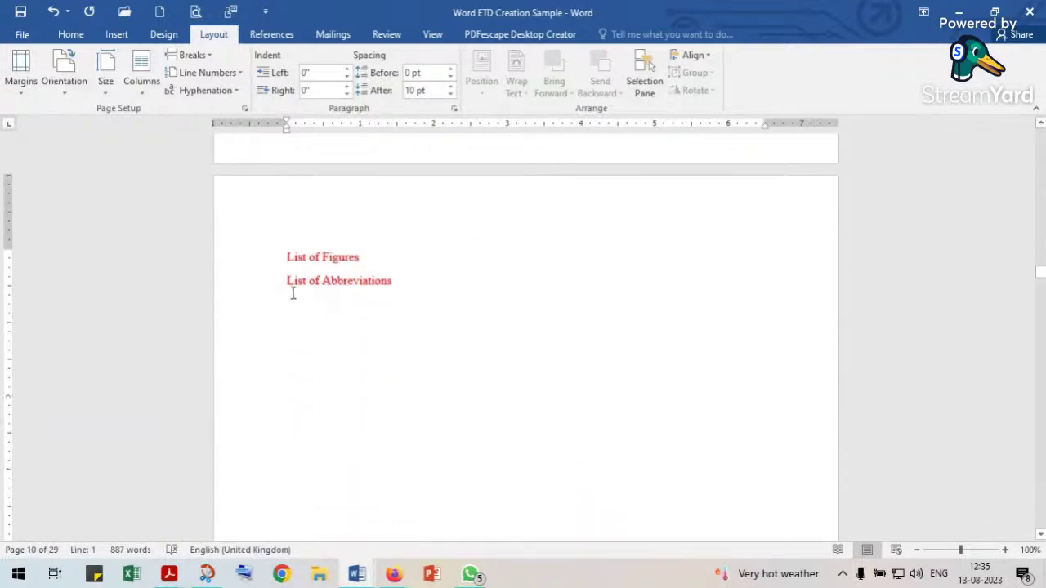
pyautogui.click(287, 282)
pyautogui.hotkey('ctrl', 'Return')
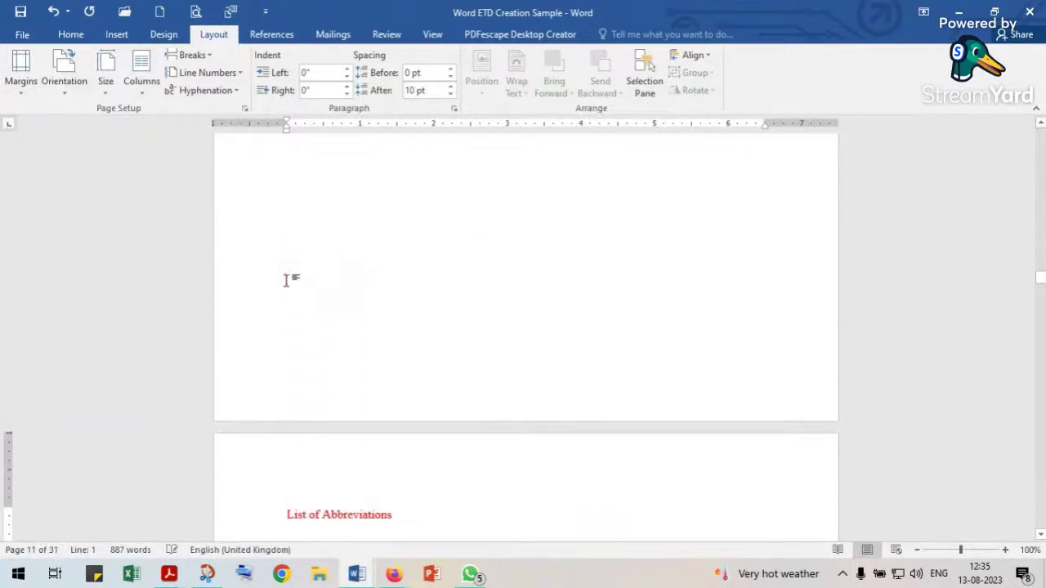
# Review the chapter pages from Chapter 1 to the end and back to check how the section breaks separate them.
pyautogui.scroll(-10, 365, 304)
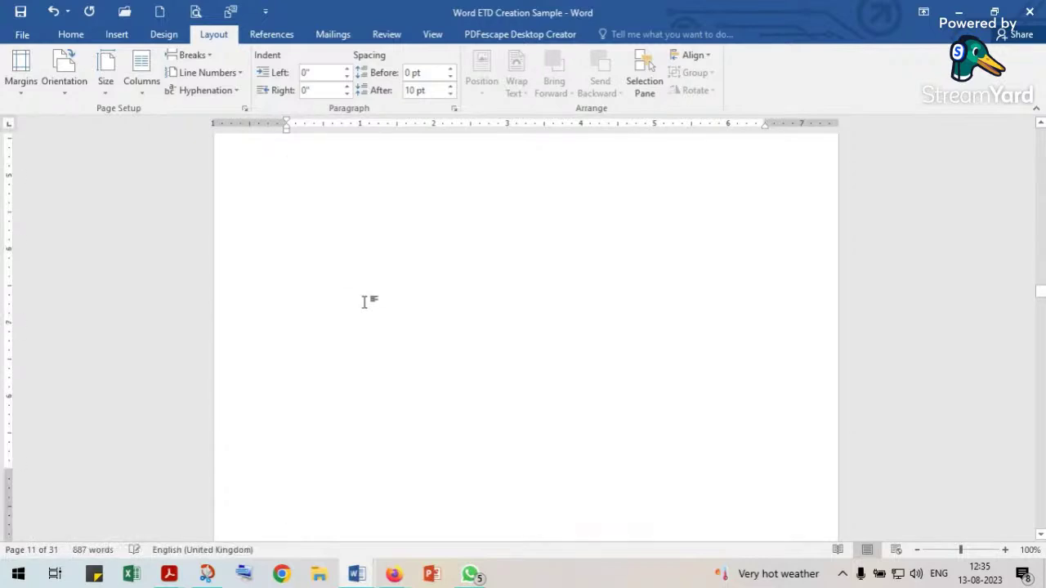
pyautogui.scroll(-15, 364, 303)
pyautogui.scroll(-8, 366, 302)
pyautogui.scroll(-8, 366, 303)
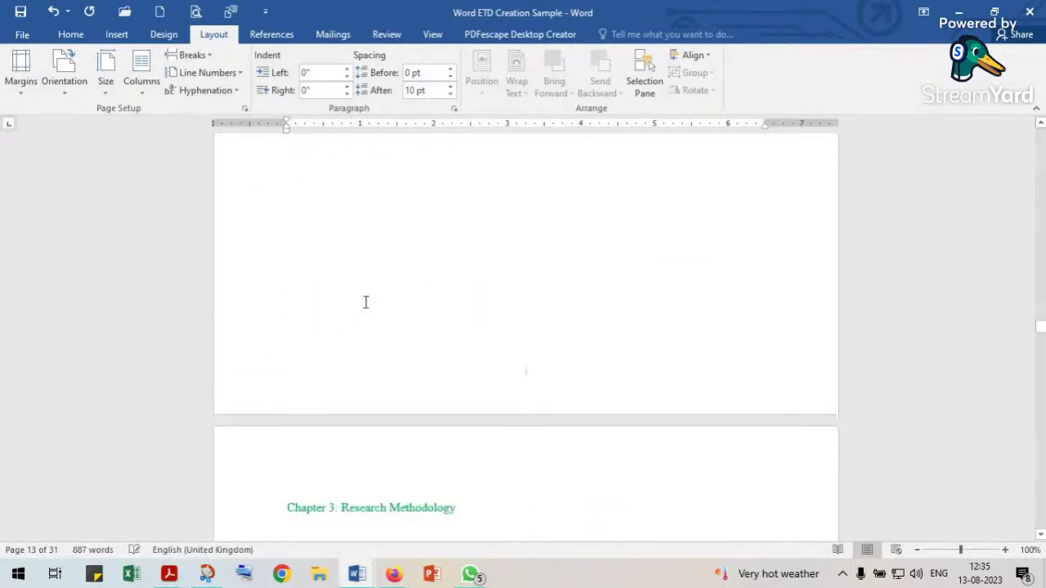
pyautogui.scroll(-15, 366, 302)
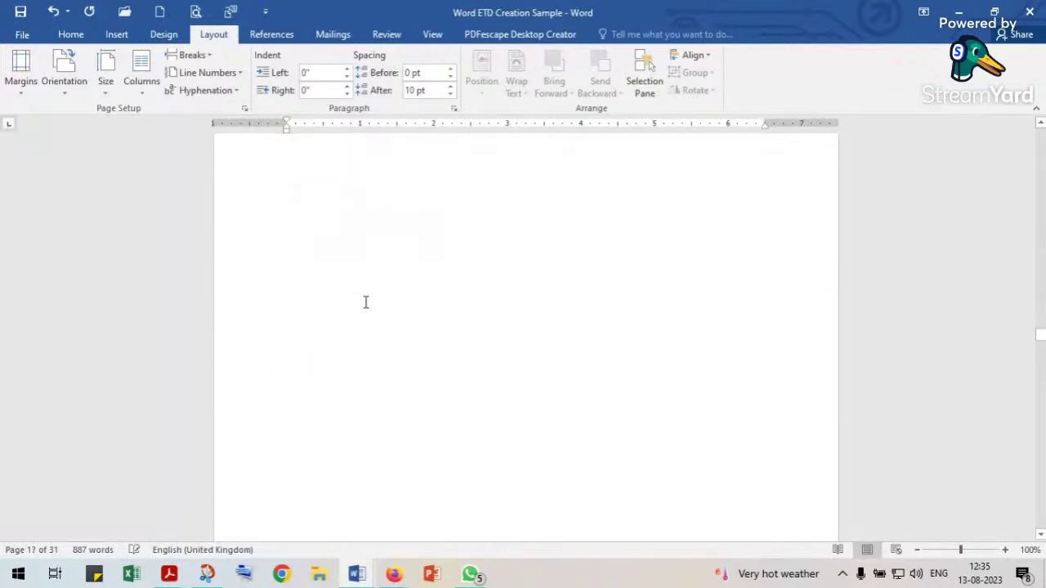
pyautogui.scroll(-15, 366, 303)
pyautogui.scroll(-10, 366, 303)
pyautogui.scroll(8, 356, 295)
pyautogui.scroll(3, 356, 294)
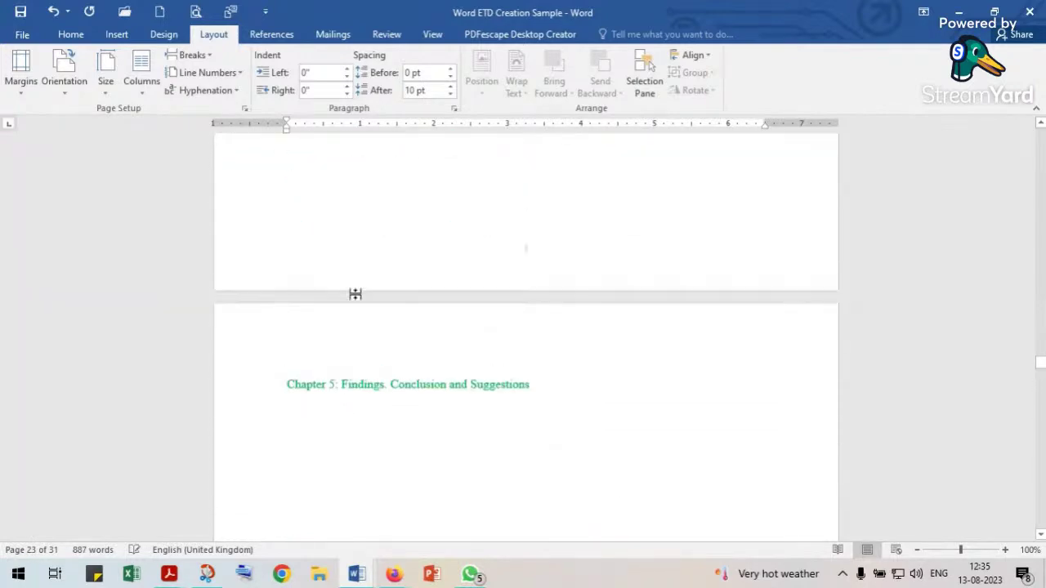
pyautogui.scroll(10, 354, 294)
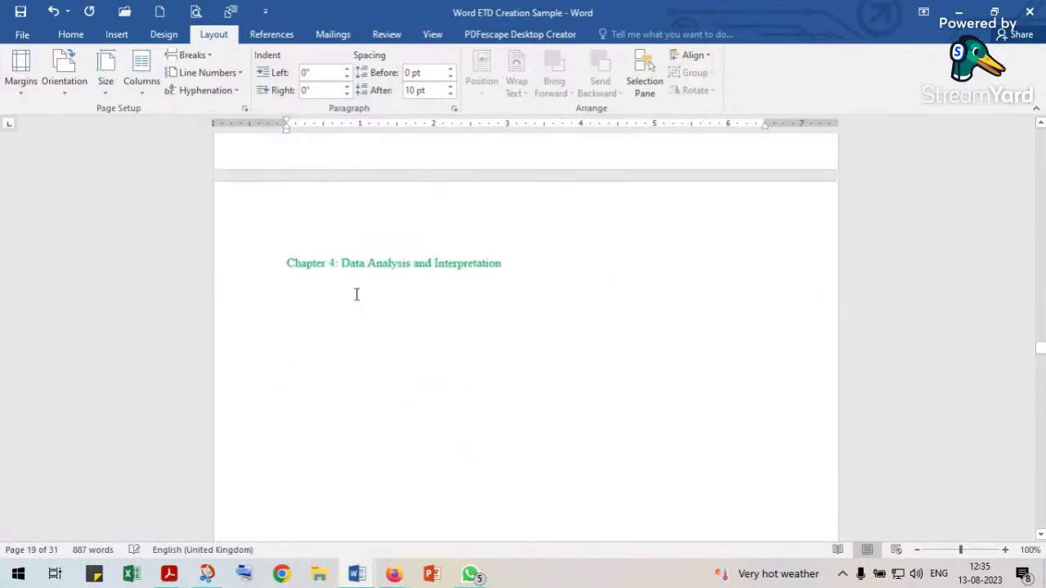
pyautogui.scroll(12, 356, 294)
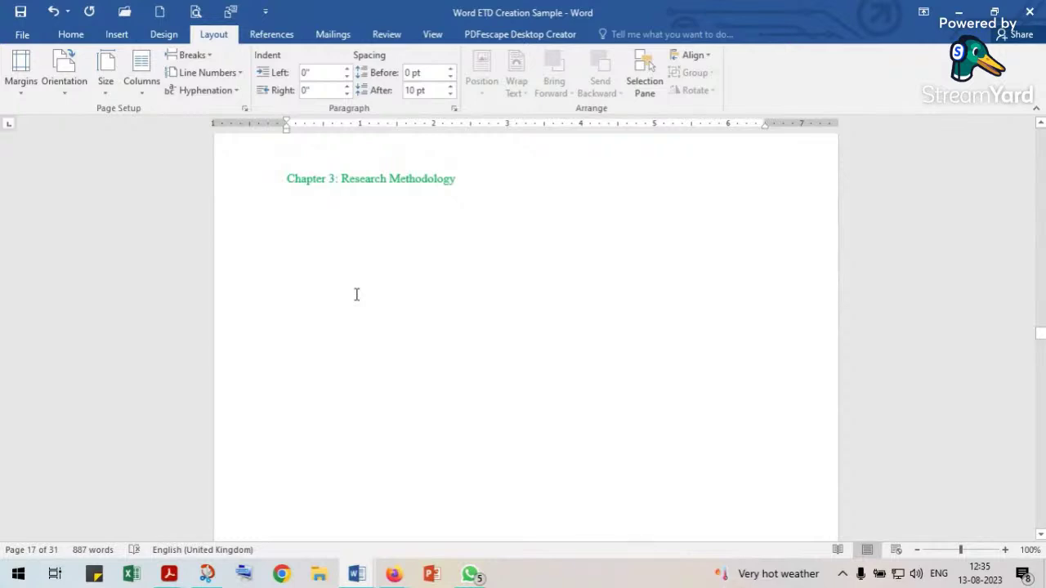
pyautogui.scroll(3, 357, 294)
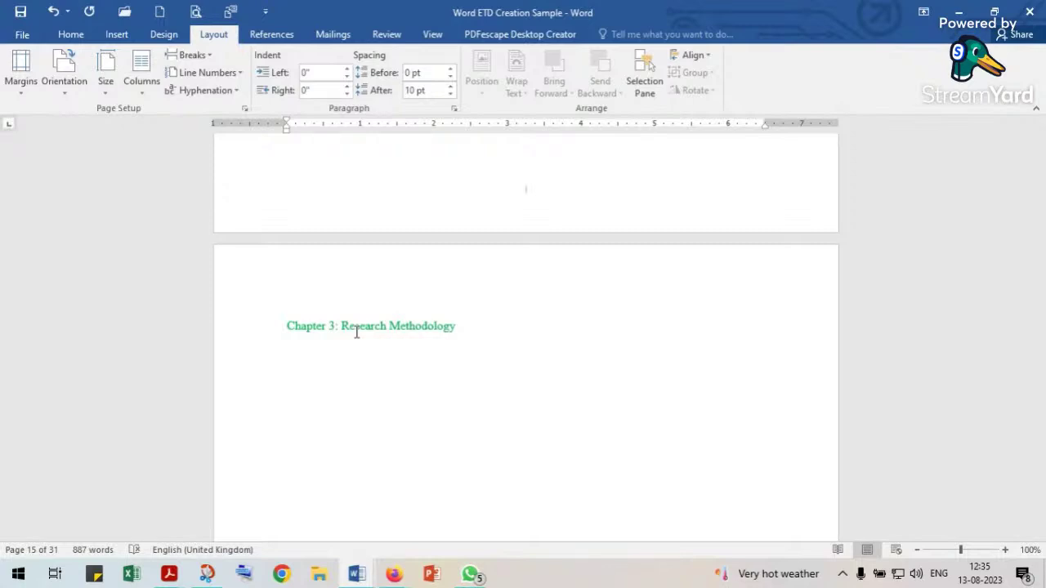
pyautogui.scroll(-3, 357, 335)
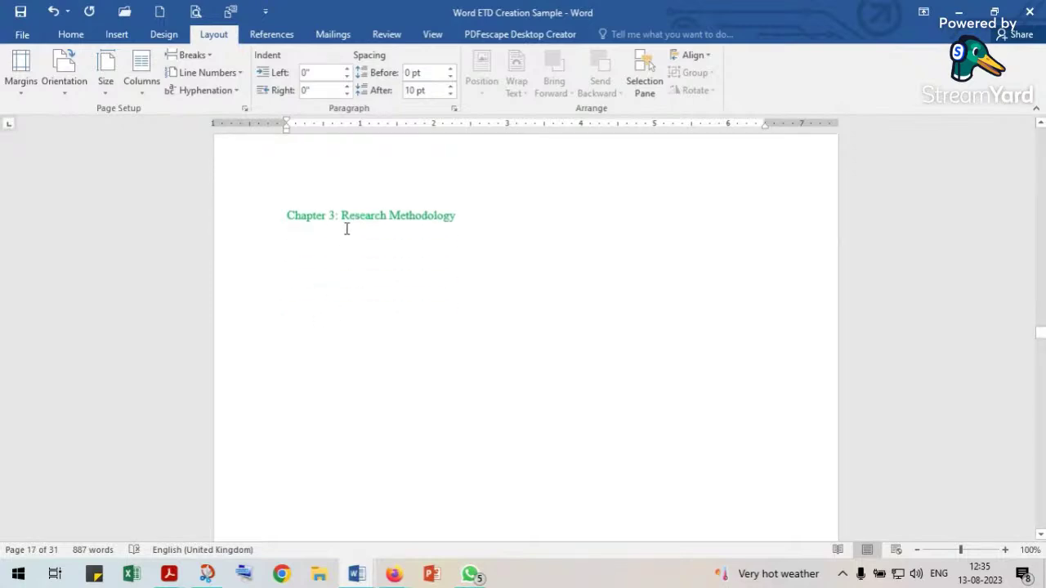
# Add an "Introduction" line below the Chapter 3: Research Methodology heading.
pyautogui.click(465, 216)
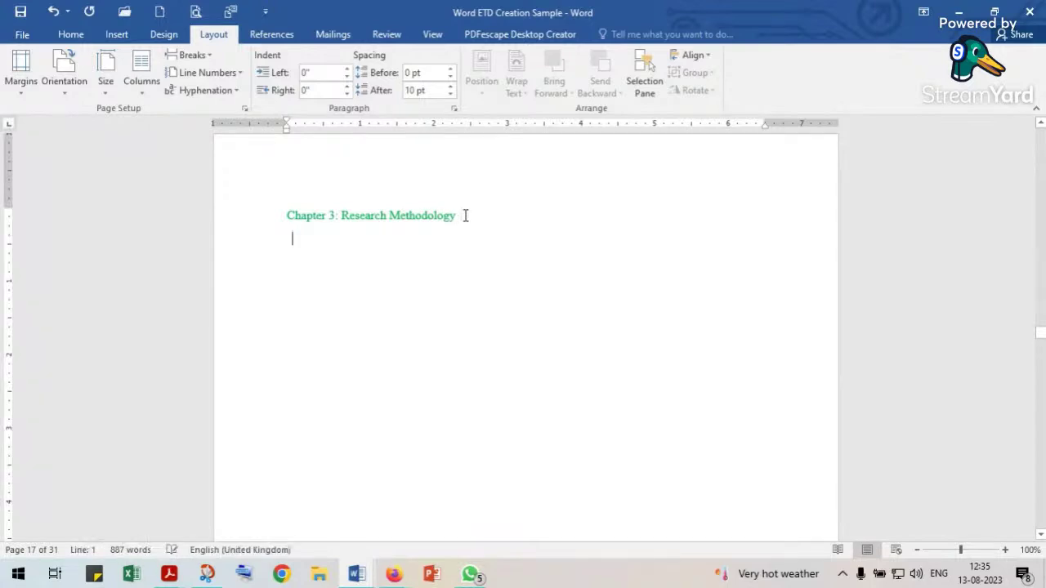
pyautogui.press('Return')
pyautogui.write('U')
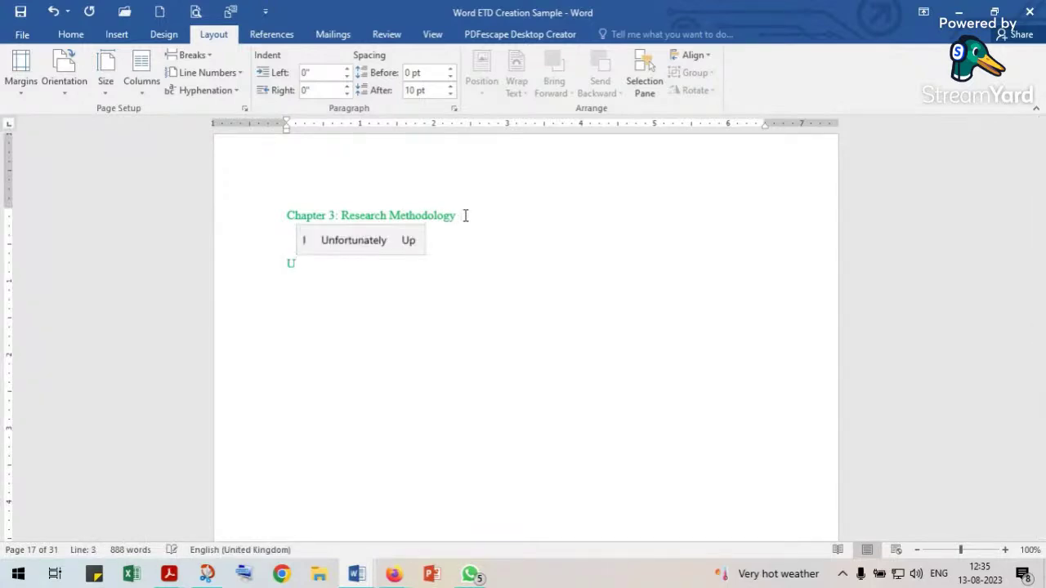
pyautogui.press('BackSpace')
pyautogui.press('BackSpace')
pyautogui.write('Intro')
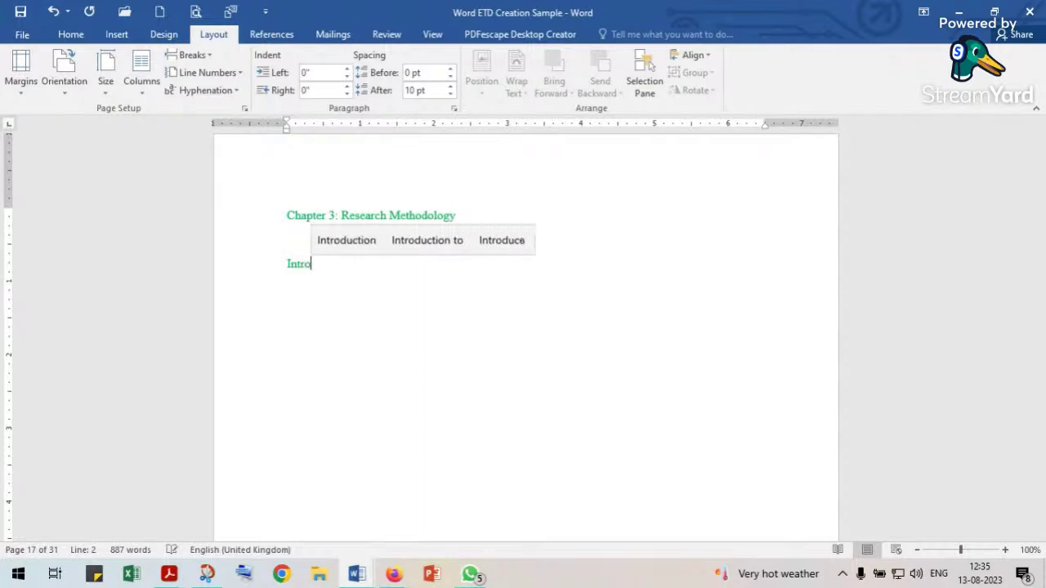
pyautogui.write('duction')
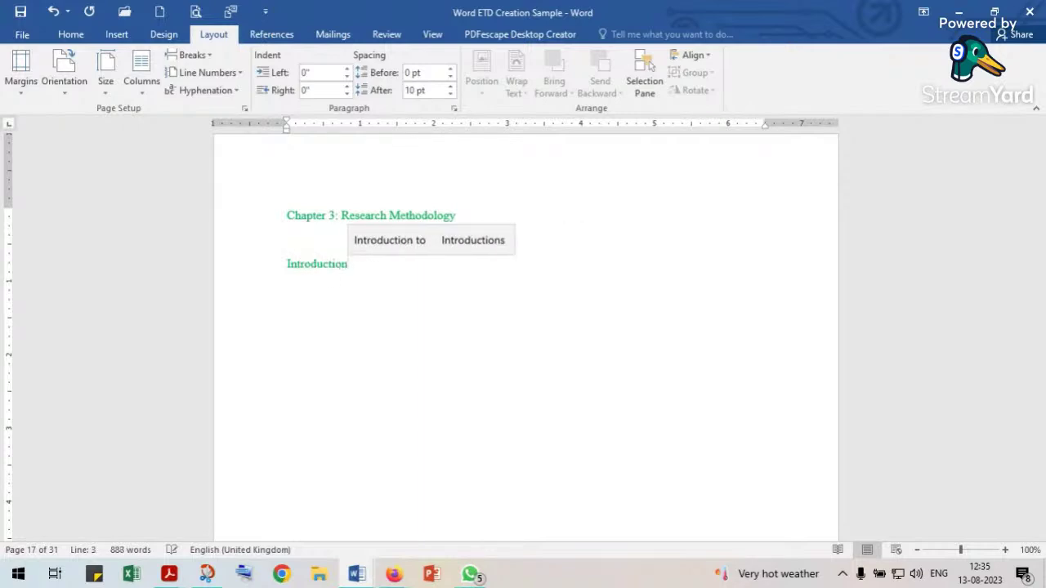
# Prefix the Introduction line with the manual section number 3.1.
pyautogui.press('Left')
pyautogui.press('Left')
pyautogui.press('Left')
pyautogui.press('Left')
pyautogui.press('Left')
pyautogui.press('Left')
pyautogui.press('Left')
pyautogui.press('Left')
pyautogui.write('3.1')
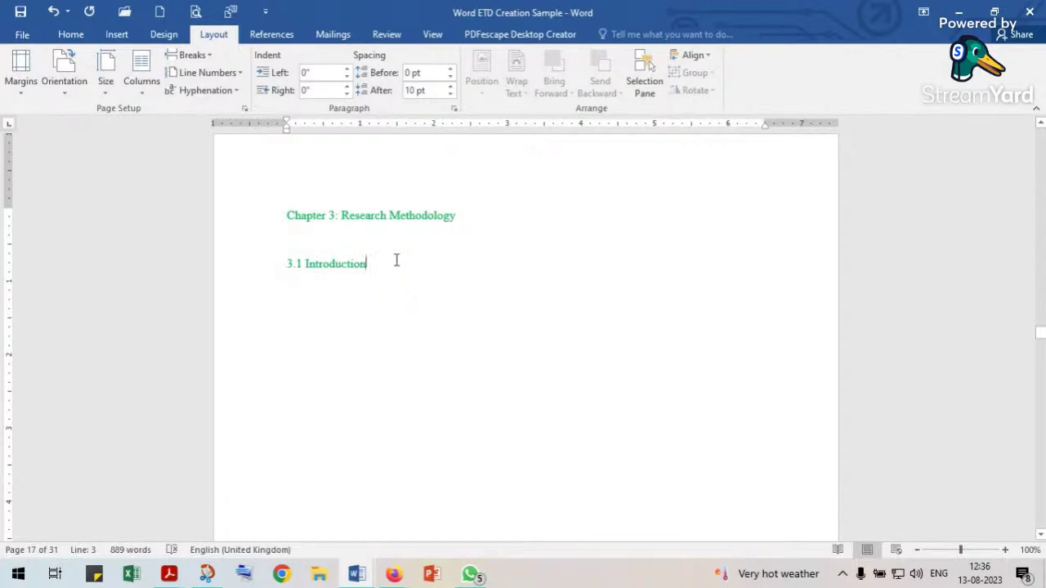
# Add a "3.2 Methodology Adopted" line below 3.1 Introduction, leaving a blank line between them.
pyautogui.press('Return')
pyautogui.press('Return')
pyautogui.write('Meth')
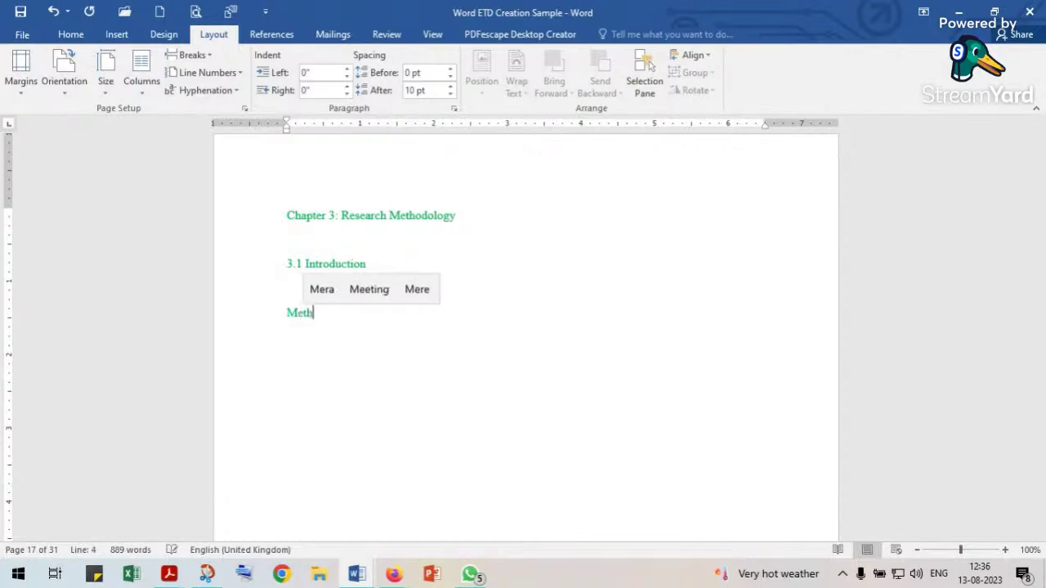
pyautogui.write('odolo')
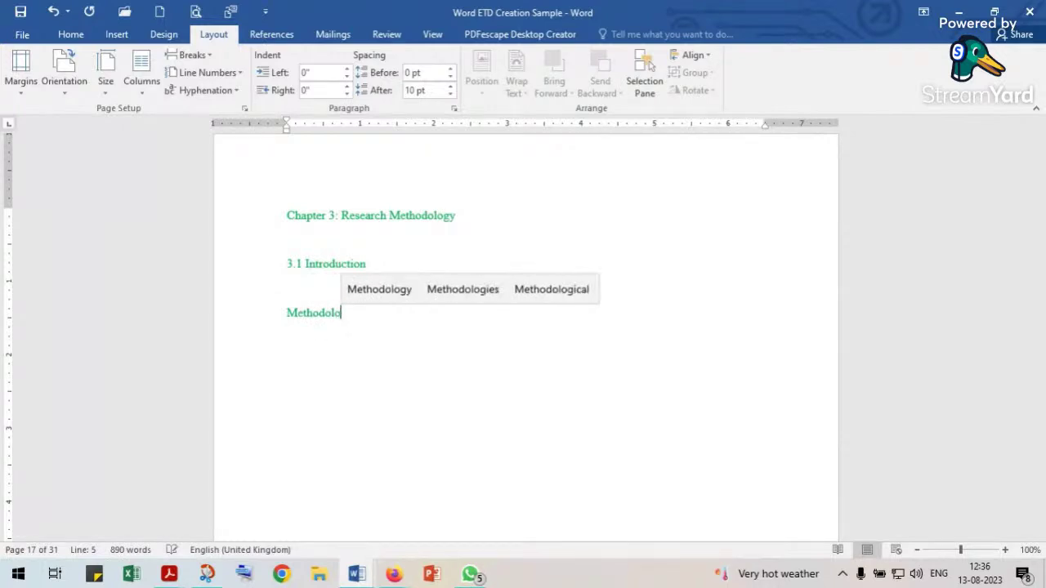
pyautogui.write('gy Adopted')
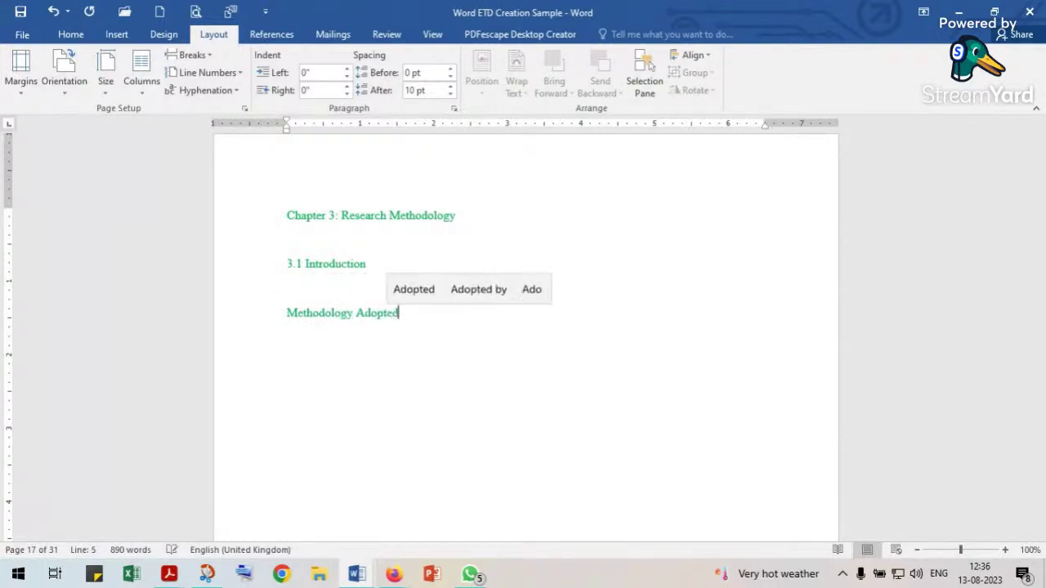
pyautogui.click(290, 313)
pyautogui.write('3.2')
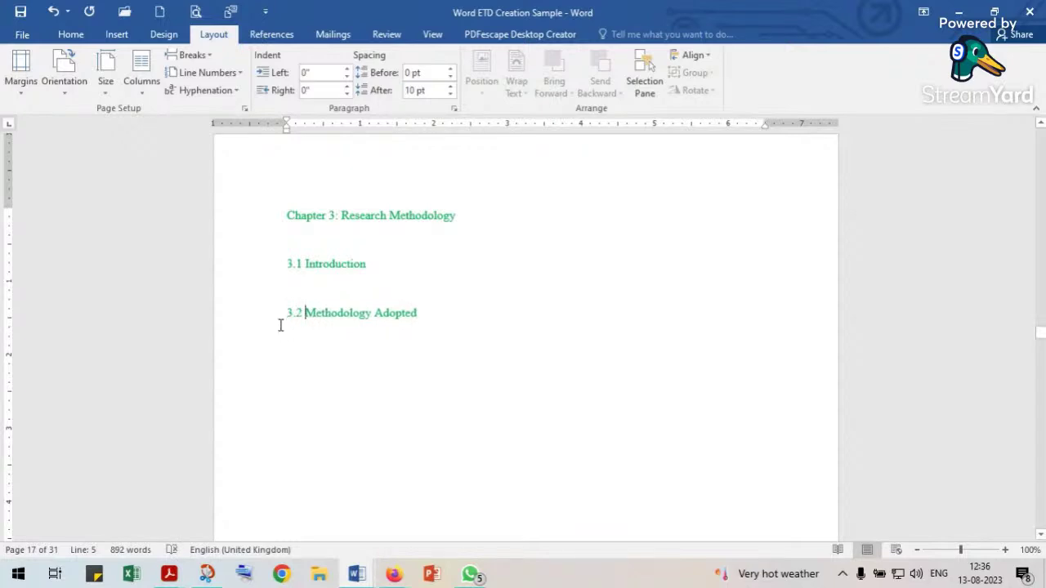
# Insert a new line "3.2 sdsddsf" directly below 3.1 Introduction.
pyautogui.click(374, 274)
pyautogui.press('Return')
pyautogui.write('sdsddsf')
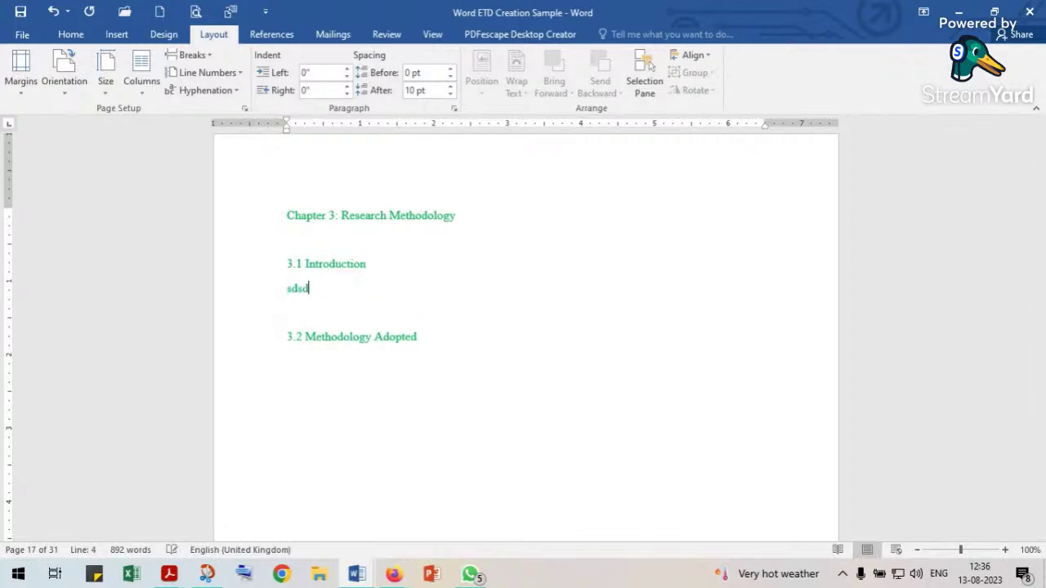
pyautogui.click(288, 289)
pyautogui.write('3.2')
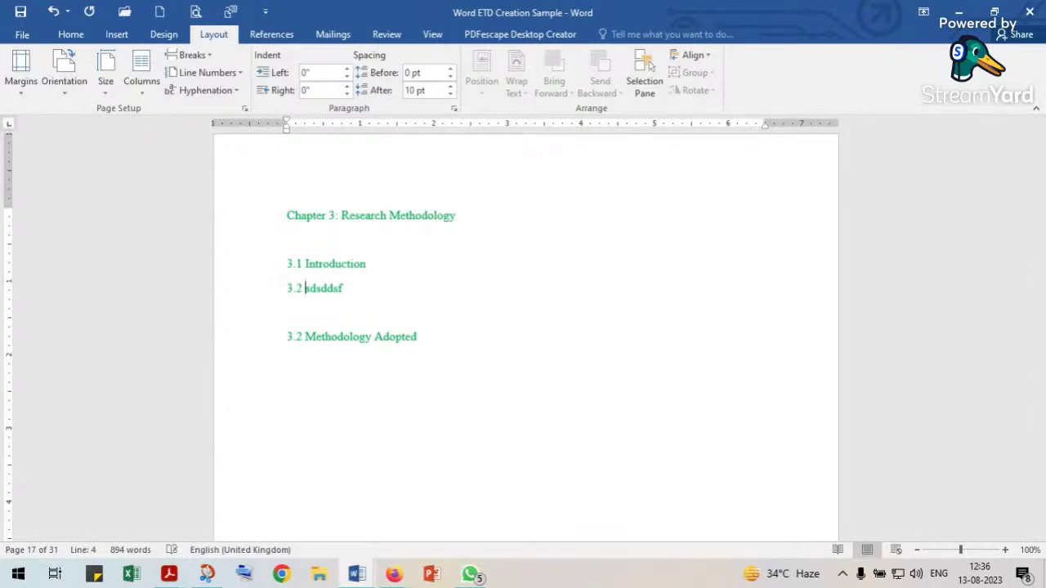
# Remove the manual section numbers from the Introduction, sdsddsf and Methodology Adopted lines.
pyautogui.moveTo(287, 265); pyautogui.dragTo(306, 293)
pyautogui.press('BackSpace')
pyautogui.press('BackSpace')
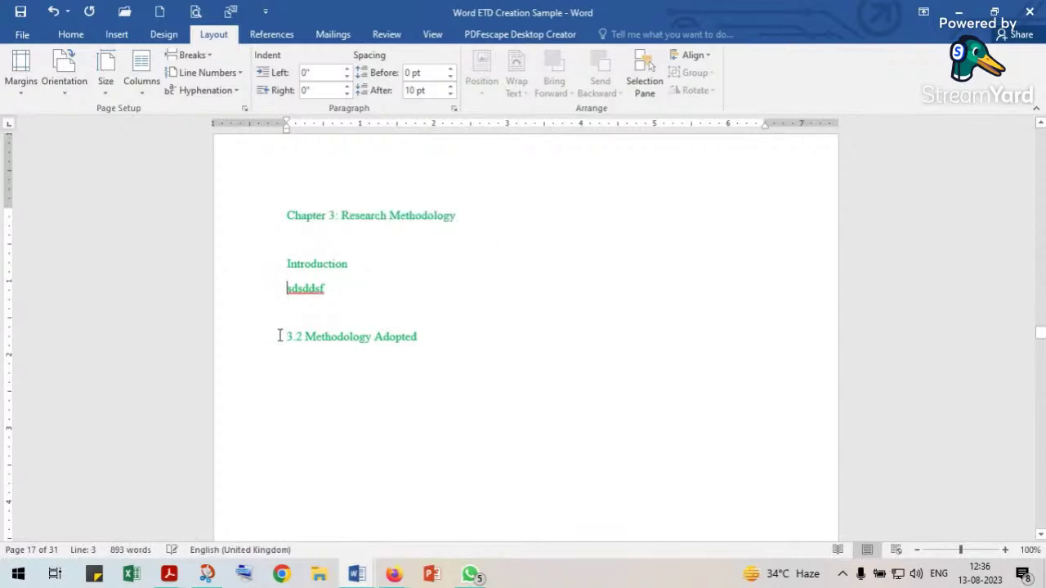
pyautogui.moveTo(279, 336); pyautogui.dragTo(303, 340)
pyautogui.press('BackSpace')
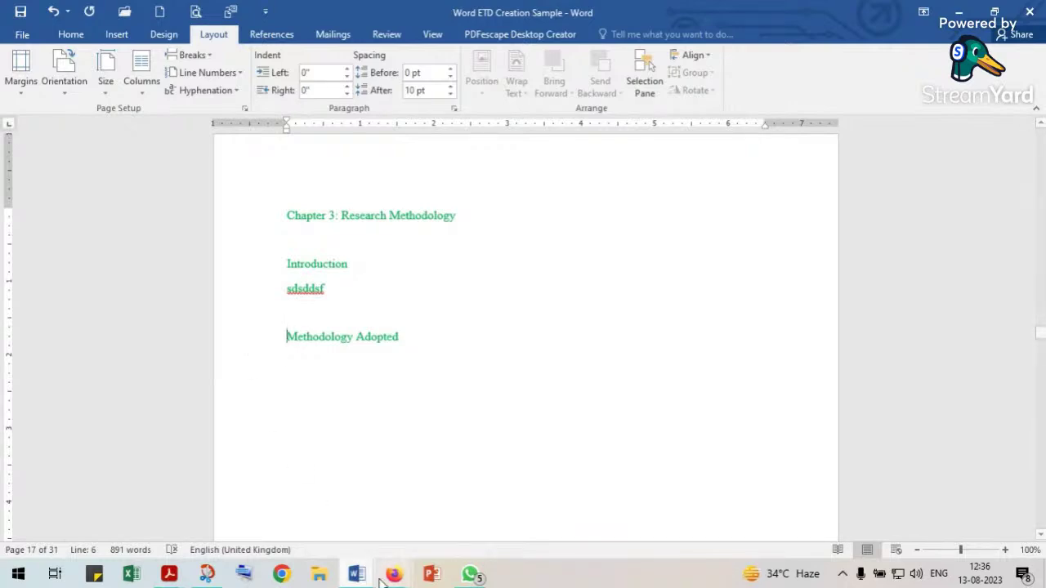
# Switch to the Multilevel Listing document and look over its list of library staff.
pyautogui.moveTo(359, 576)
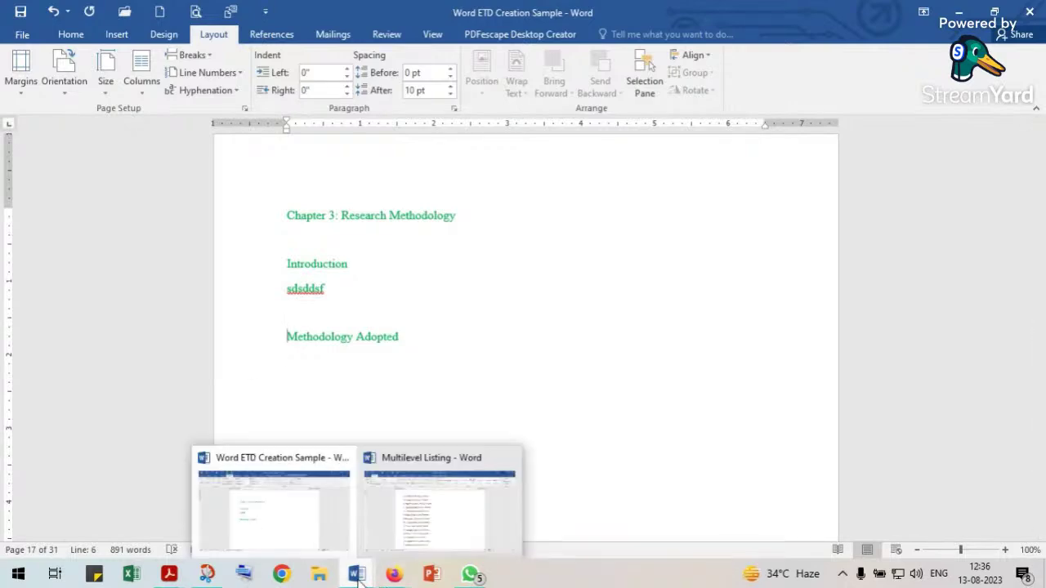
pyautogui.click(402, 535)
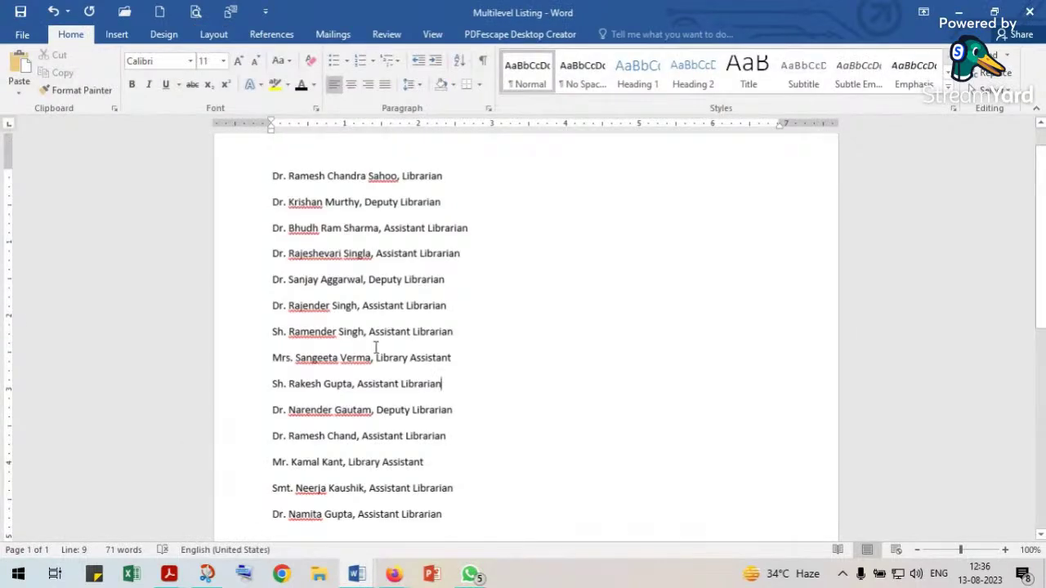
pyautogui.scroll(1, 386, 308)
pyautogui.scroll(-2, 387, 306)
pyautogui.scroll(1, 386, 306)
pyautogui.scroll(1, 385, 305)
# Apply 1., 2., 3. numbering to all the staff lines in the document.
pyautogui.moveTo(280, 183); pyautogui.dragTo(444, 516)
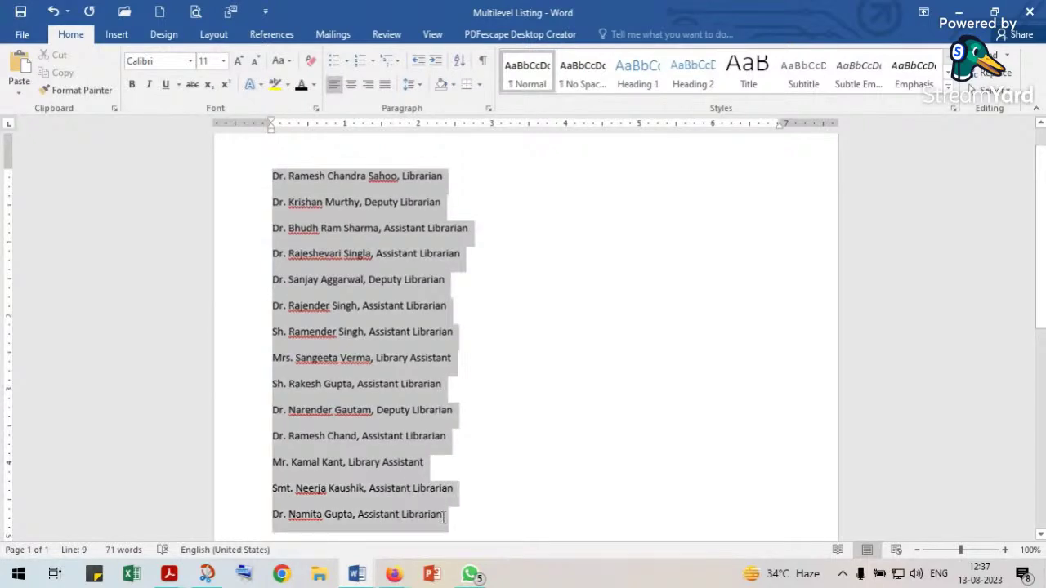
pyautogui.scroll(-2, 457, 460)
pyautogui.scroll(1, 455, 467)
pyautogui.scroll(1, 456, 467)
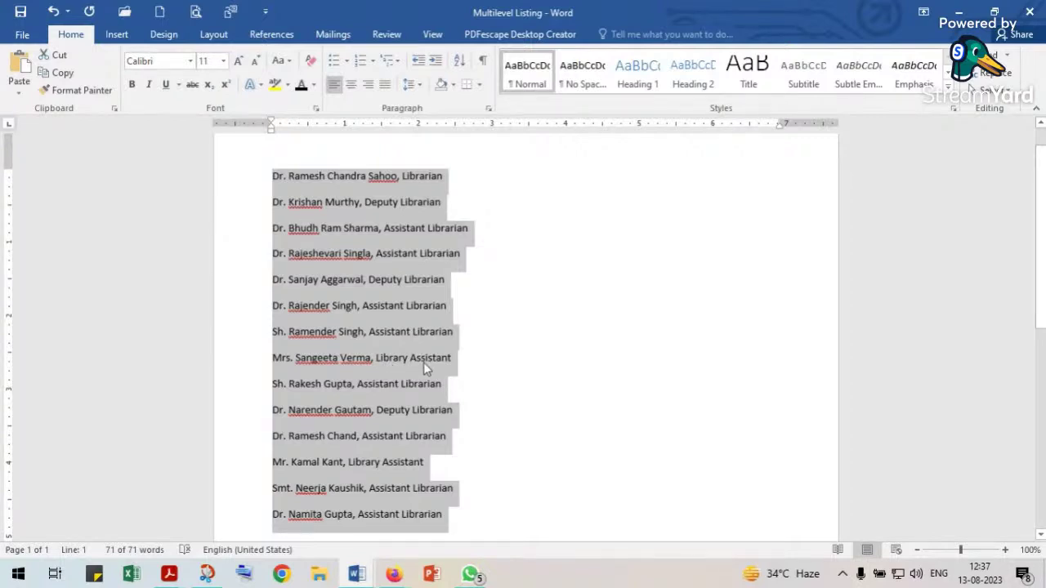
pyautogui.click(362, 63)
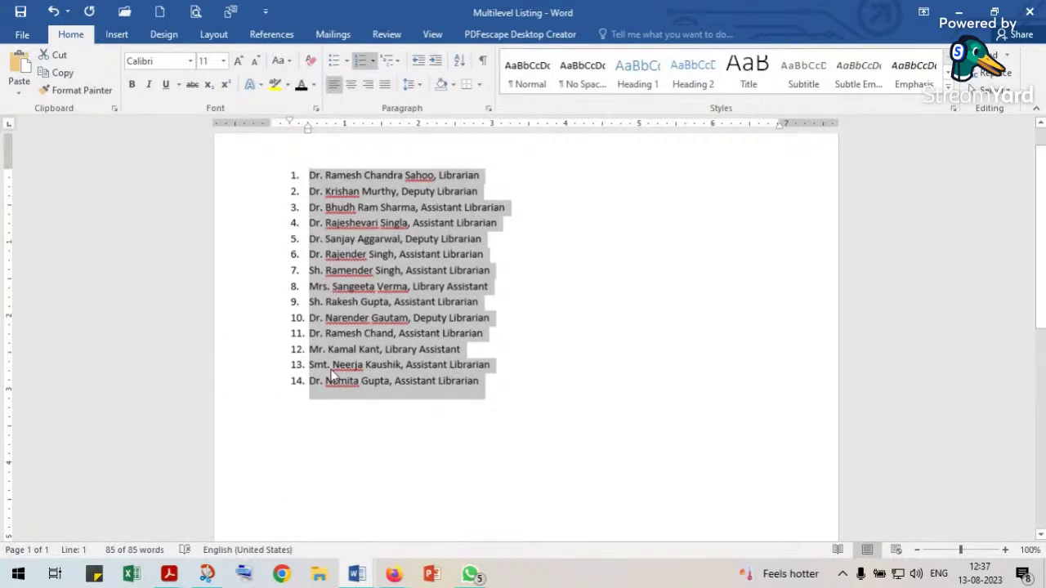
pyautogui.scroll(1, 333, 375)
# Demote the second staff entry one list level and the third and fourth entries two levels.
pyautogui.click(358, 244)
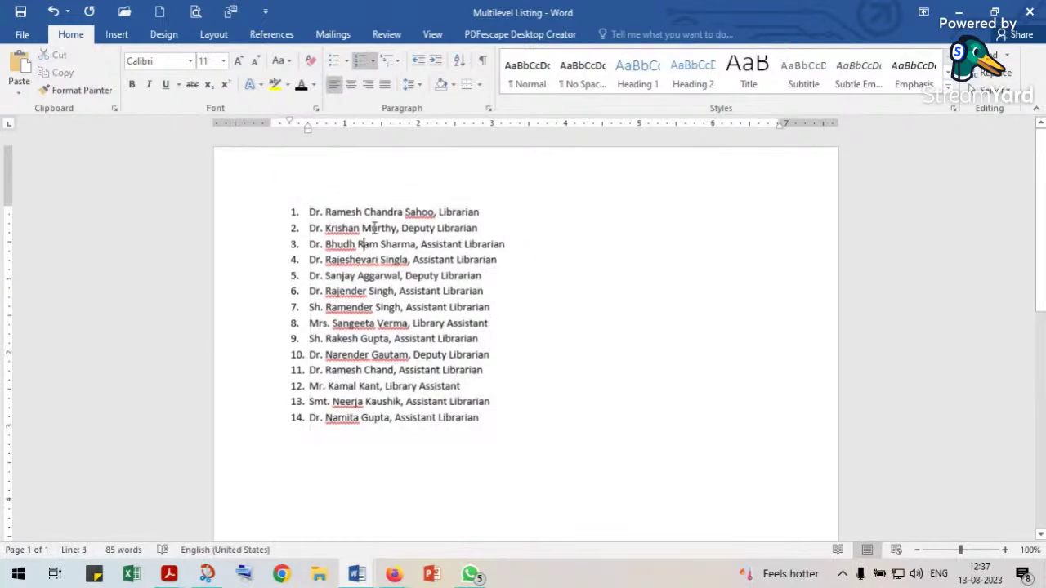
pyautogui.moveTo(374, 228)
pyautogui.mouseDown()
pyautogui.moveTo(378, 241)
pyautogui.moveTo(373, 229)
pyautogui.mouseUp()
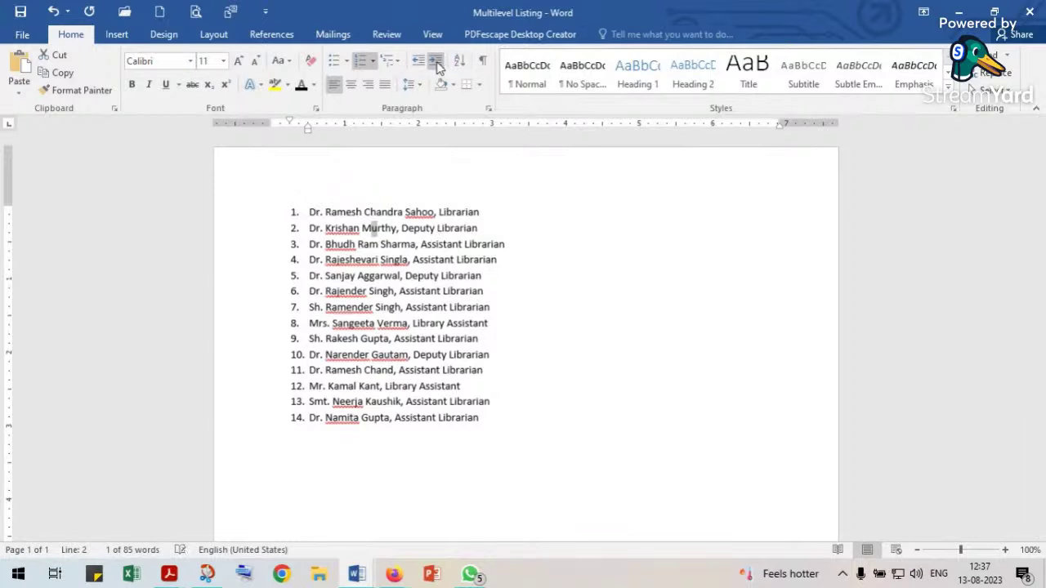
pyautogui.click(437, 65)
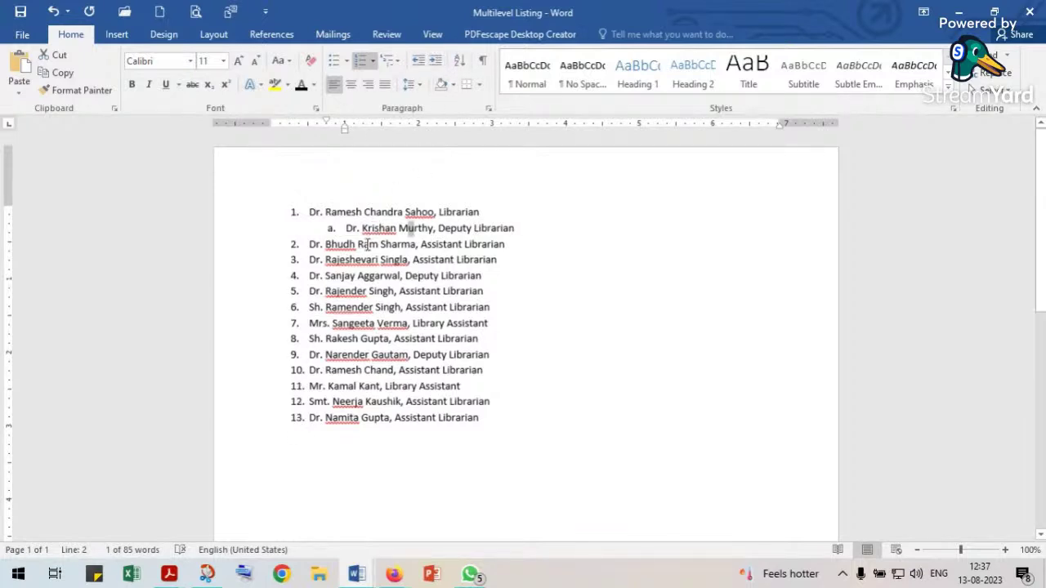
pyautogui.moveTo(367, 245); pyautogui.dragTo(378, 259)
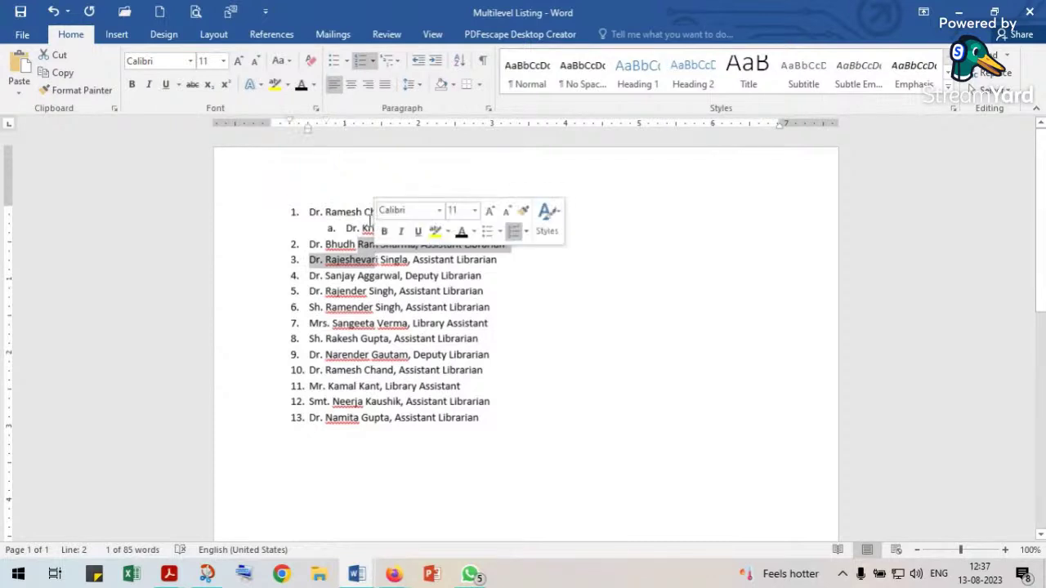
pyautogui.click(437, 65)
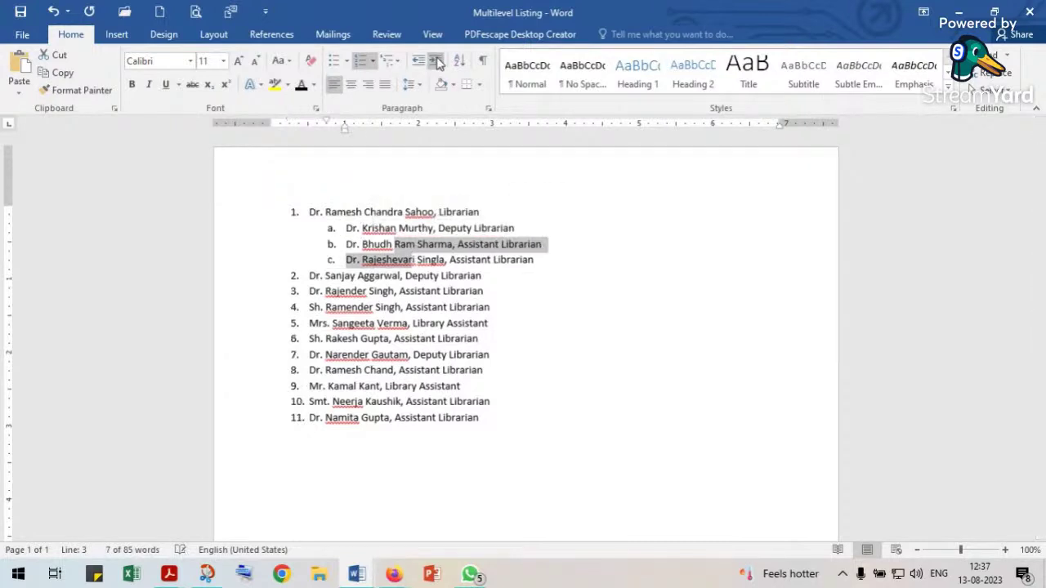
pyautogui.click(437, 66)
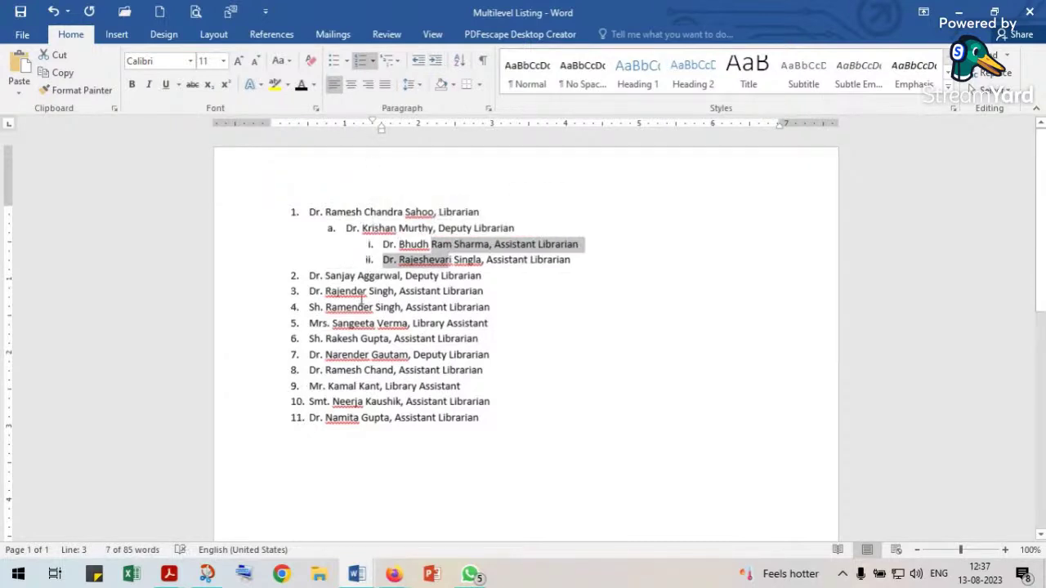
# Demote the fifth, sixth and seventh staff entries one list level.
pyautogui.click(367, 289)
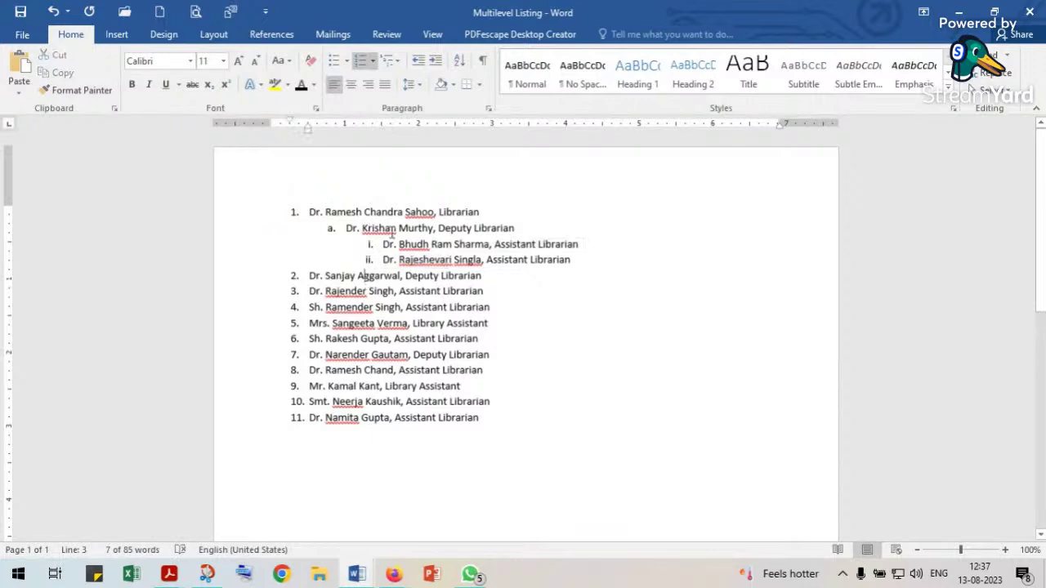
pyautogui.click(435, 62)
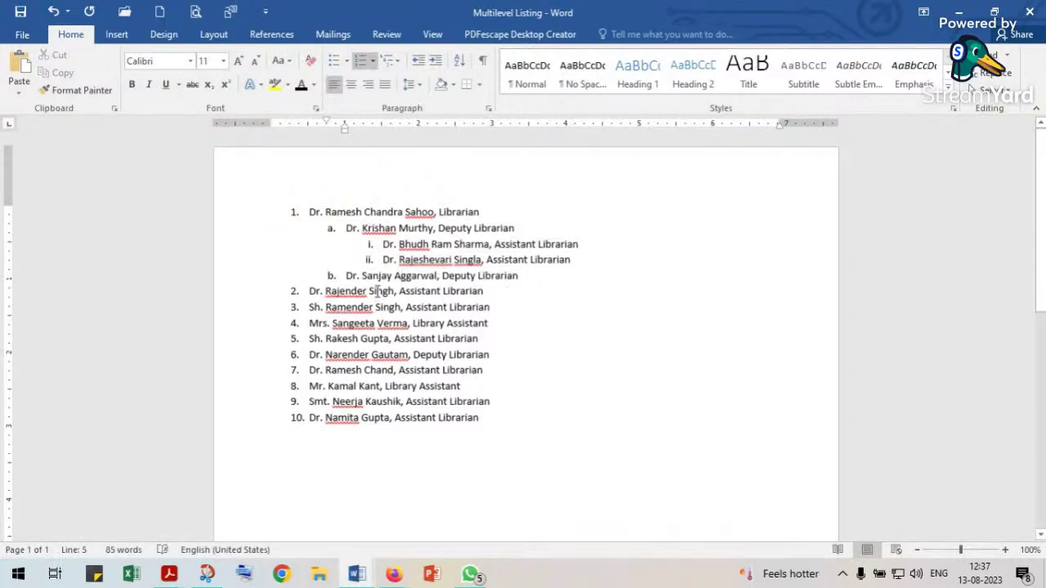
pyautogui.moveTo(379, 294); pyautogui.dragTo(375, 308)
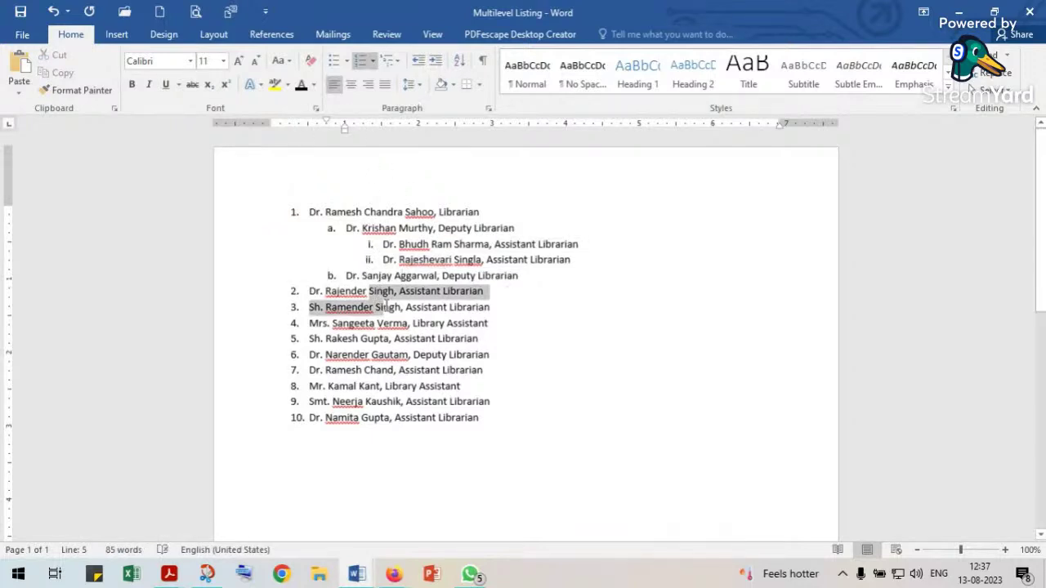
pyautogui.click(435, 64)
# Demote the eighth staff entry, a Library Assistant, two list levels.
pyautogui.click(423, 324)
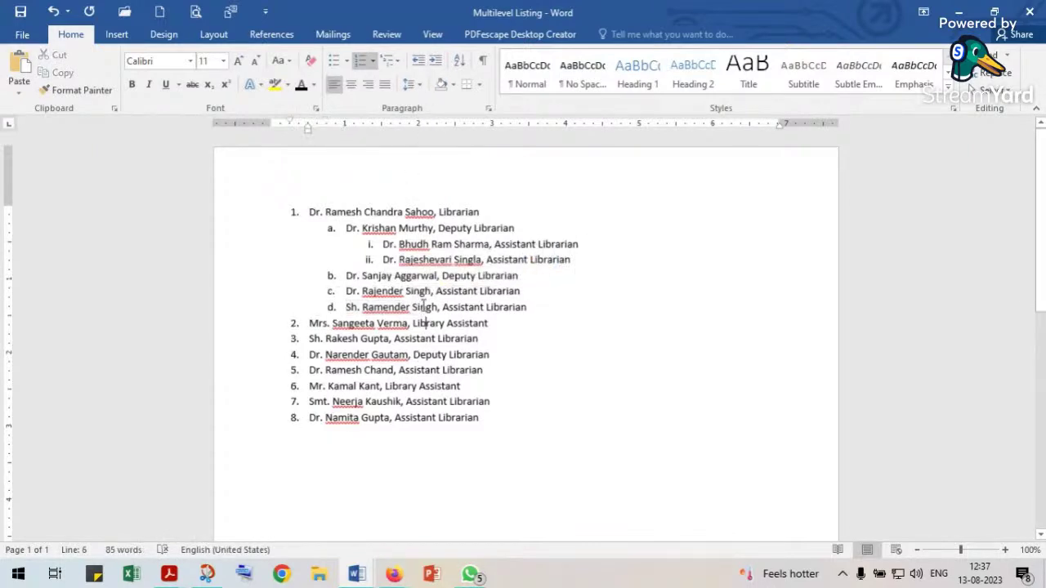
pyautogui.click(436, 62)
pyautogui.click(436, 64)
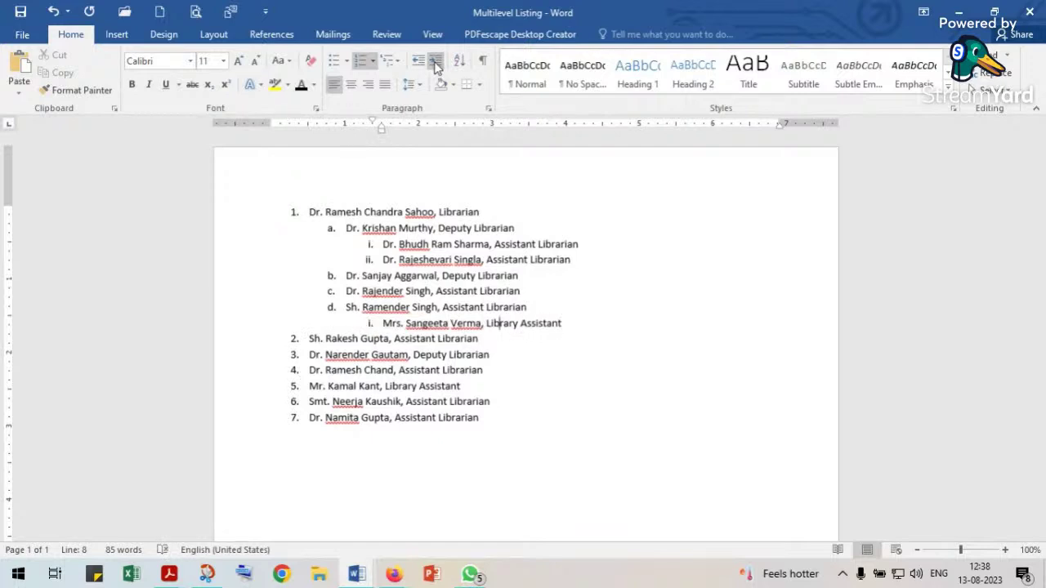
# Demote the ninth and tenth staff entries one list level each.
pyautogui.scroll(-1, 373, 326)
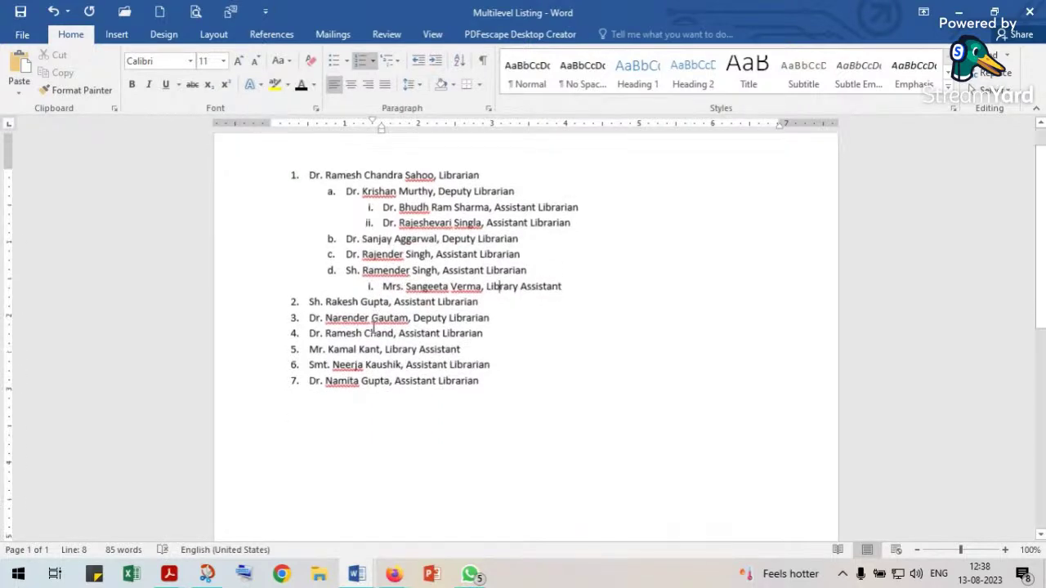
pyautogui.click(365, 302)
pyautogui.click(435, 60)
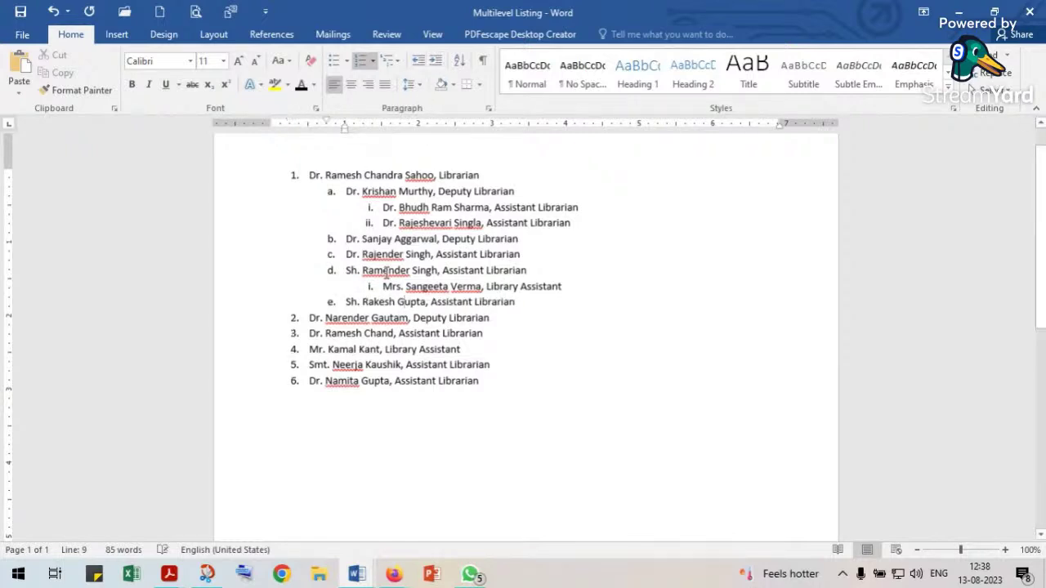
pyautogui.click(366, 319)
pyautogui.click(438, 64)
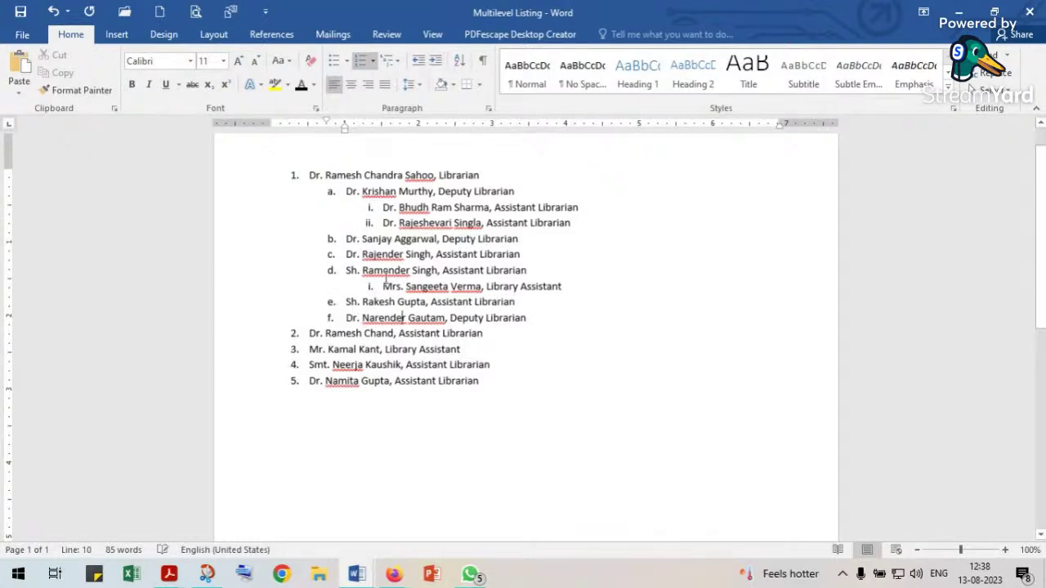
# Demote the eleventh staff entry two list levels so it sits under the Deputy Librarian above it.
pyautogui.moveTo(363, 333); pyautogui.dragTo(364, 346)
pyautogui.click(362, 333)
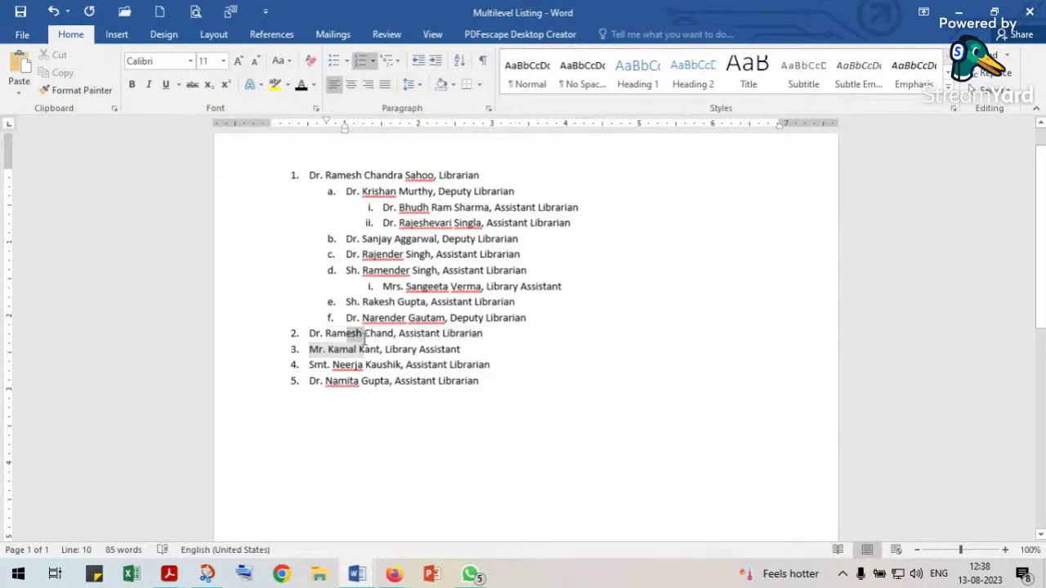
pyautogui.click(434, 60)
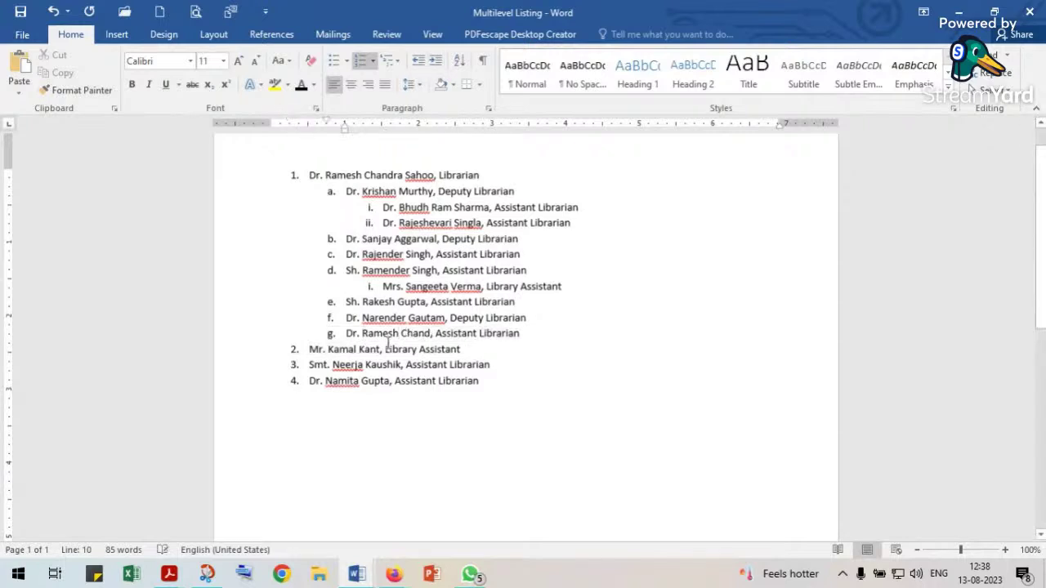
pyautogui.click(436, 60)
# Demote the twelfth staff entry three list levels and the thirteenth entry one level.
pyautogui.click(416, 349)
pyautogui.click(436, 60)
pyautogui.click(436, 60)
pyautogui.click(436, 60)
pyautogui.click(344, 365)
pyautogui.click(435, 63)
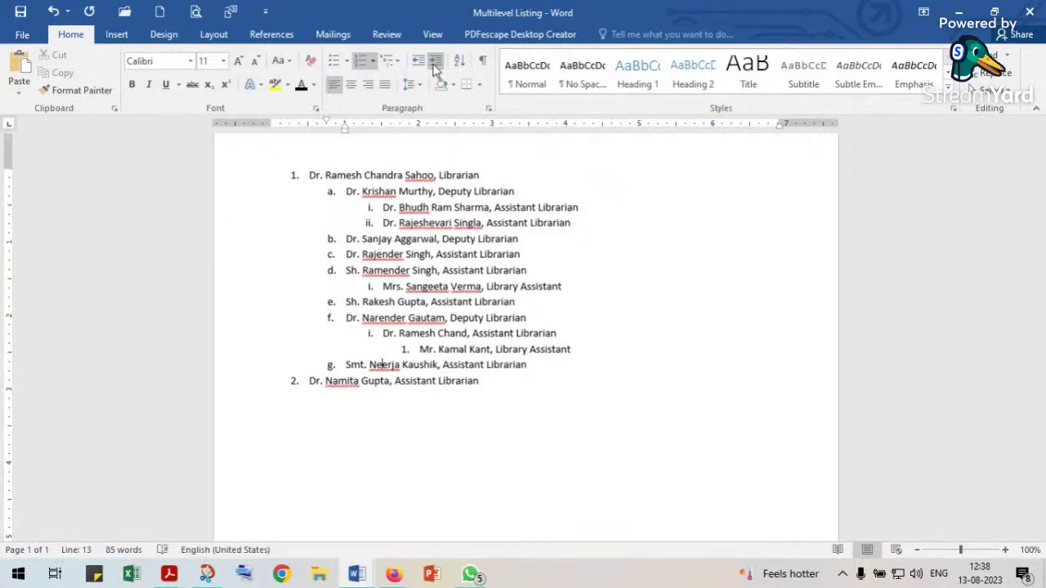
# Demote the thirteenth staff entry one more list level and the fourteenth entry two levels, placing both under the last Deputy Librarian.
pyautogui.click(436, 62)
pyautogui.click(359, 382)
pyautogui.click(435, 63)
pyautogui.click(436, 63)
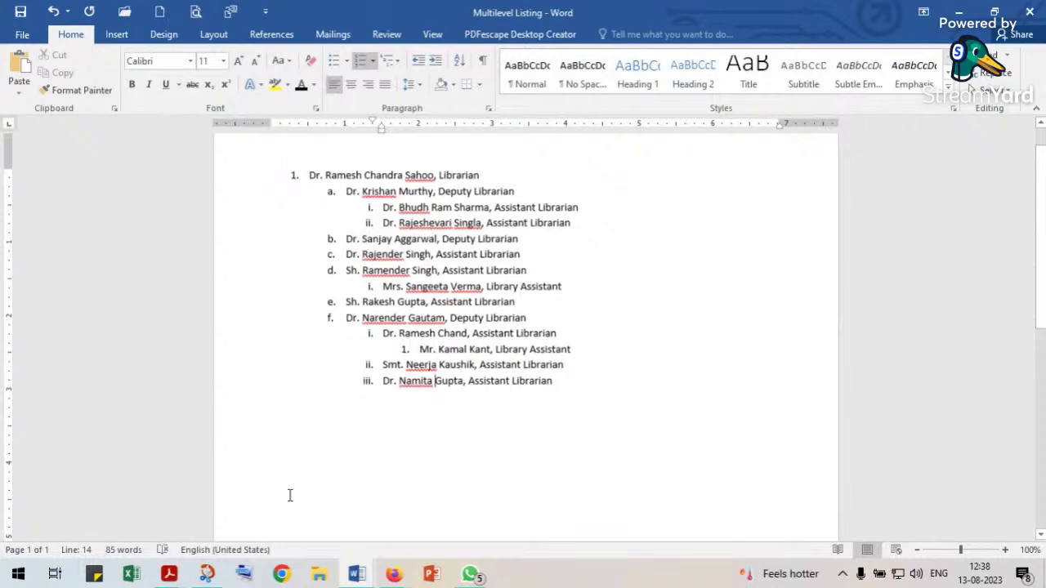
# Demote the sixth and seventh staff entries one list level, and the Library Assistant entry below them one further level.
pyautogui.moveTo(363, 254); pyautogui.dragTo(365, 269)
pyautogui.click(435, 62)
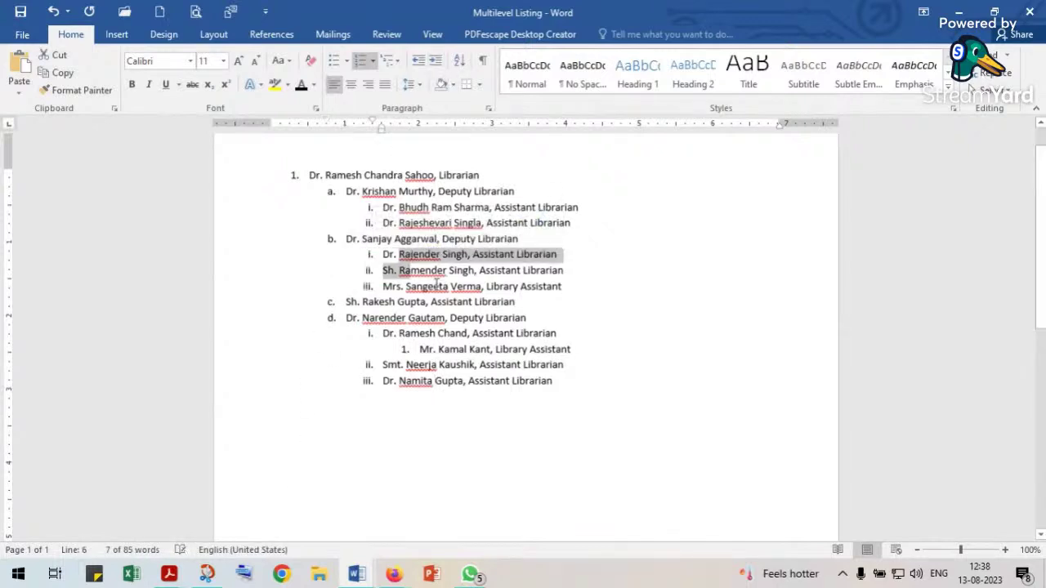
pyautogui.click(433, 288)
pyautogui.click(436, 62)
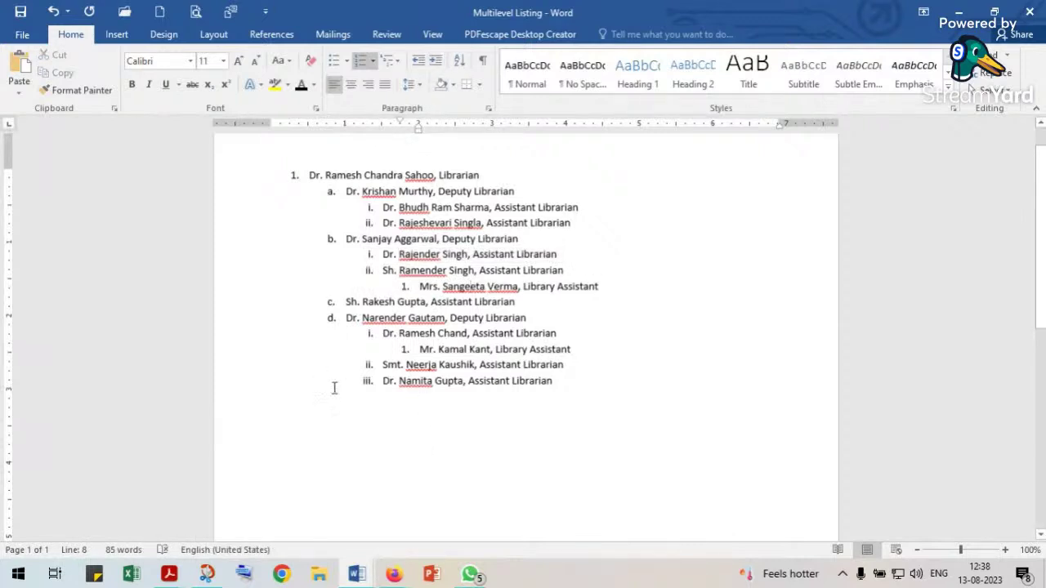
# Change the second-level numbering of the staff list to the I., II., III. format.
pyautogui.click(332, 193)
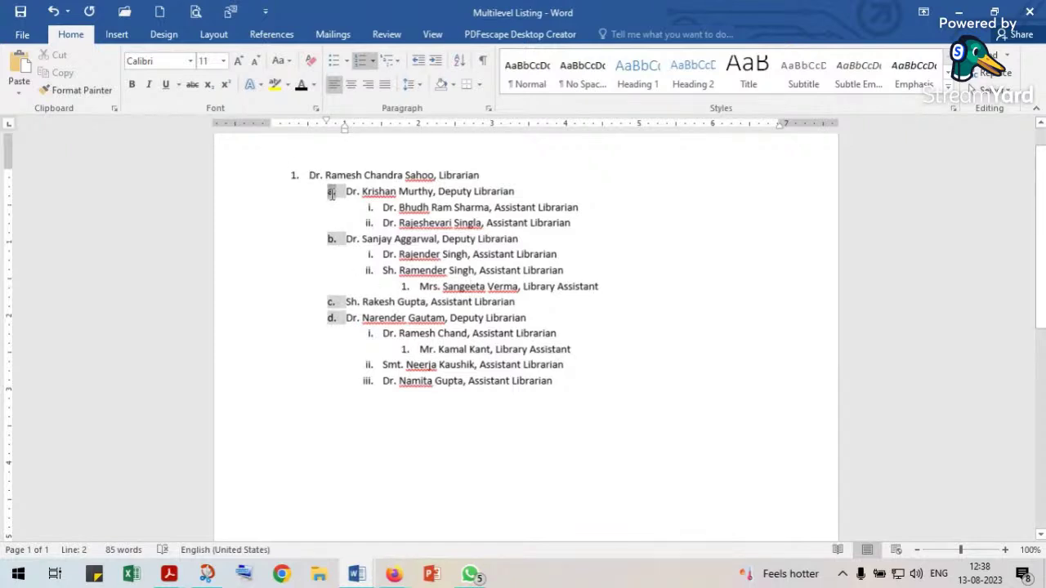
pyautogui.click(373, 62)
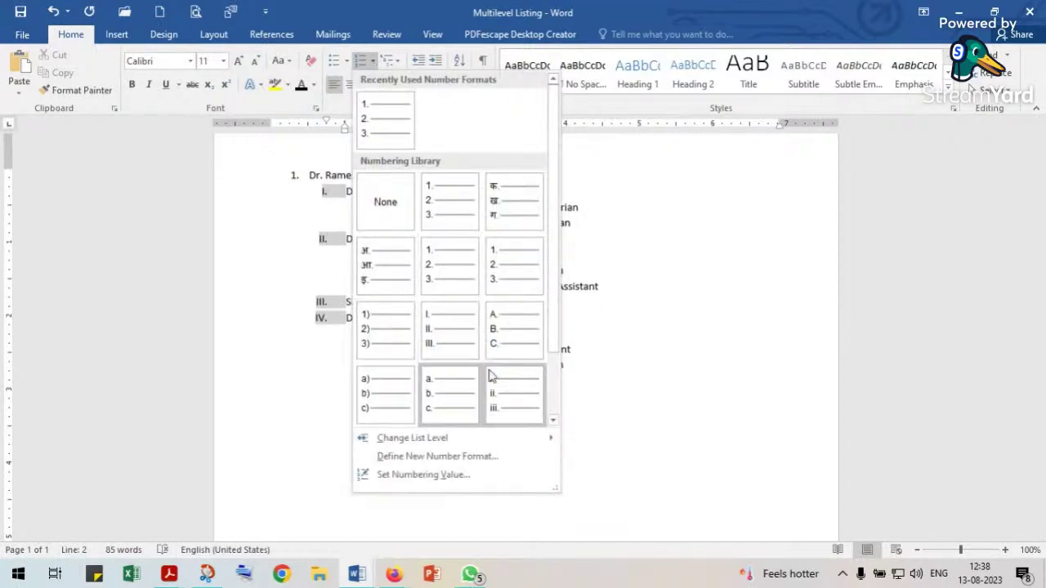
pyautogui.click(437, 348)
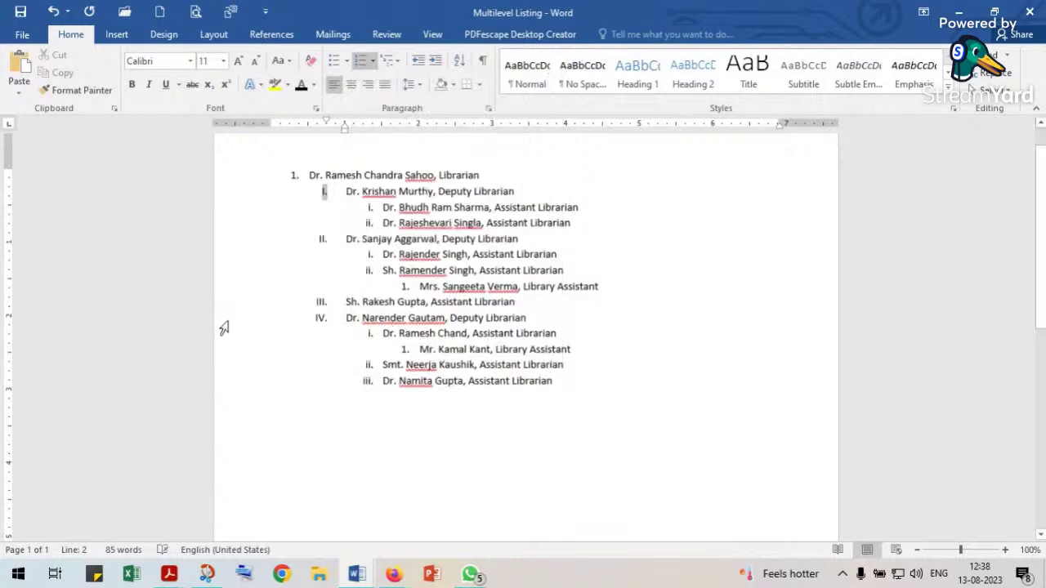
# Change the third-level numbering of the staff list to the 1., 2., 3. format.
pyautogui.click(370, 207)
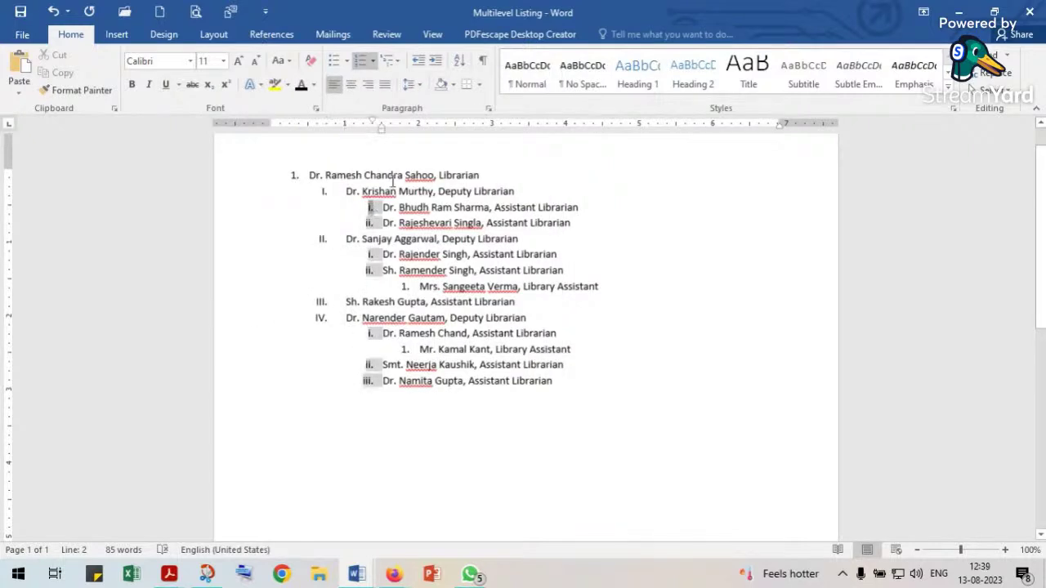
pyautogui.click(372, 61)
pyautogui.click(439, 290)
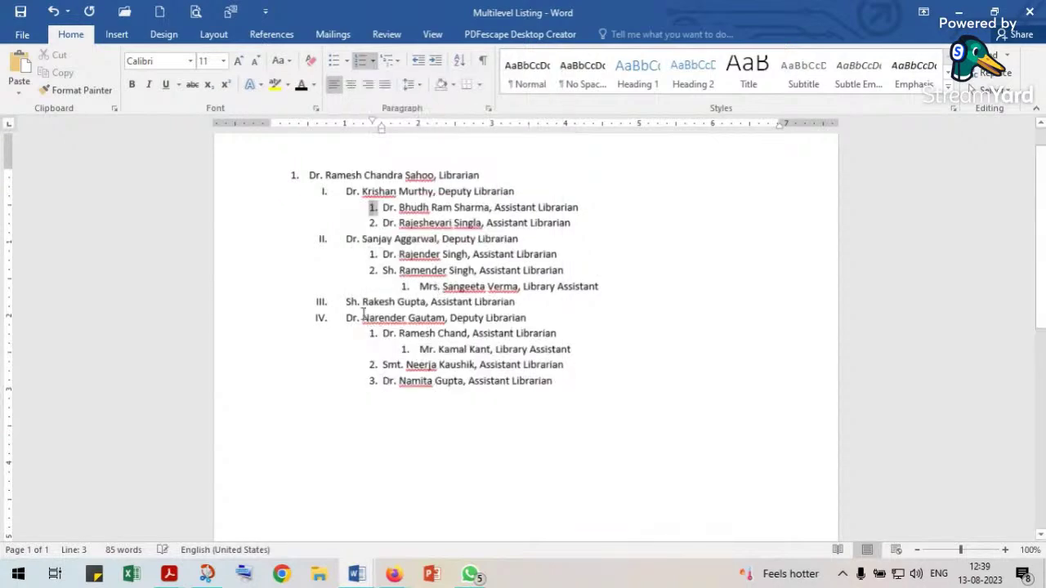
pyautogui.scroll(-2, 339, 407)
pyautogui.scroll(3, 339, 407)
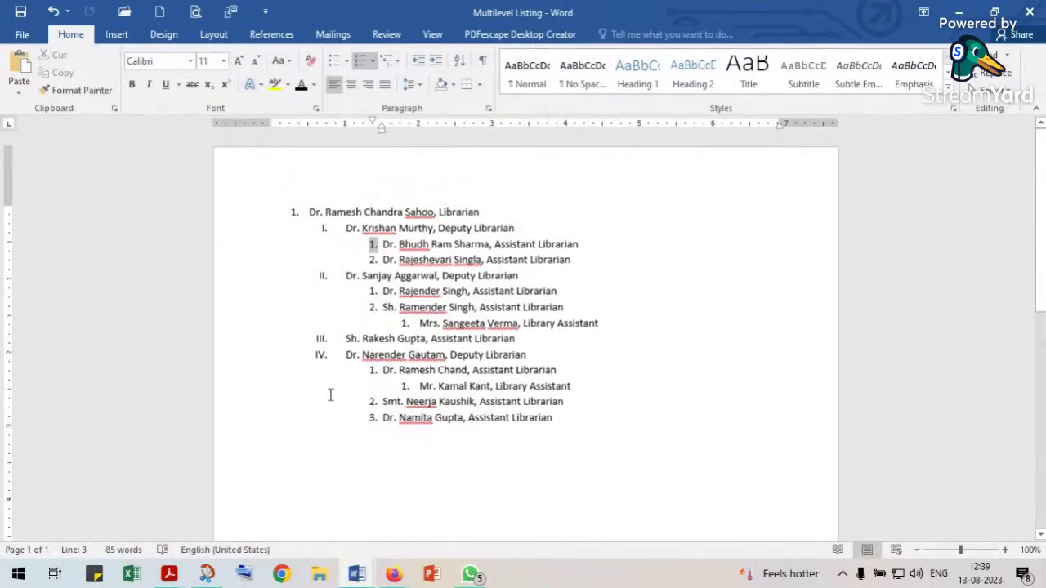
# Switch to the Word ETD Creation Sample document and delete the "Chapter 1:" prefix from the Introduction chapter heading.
pyautogui.hotkey('alt', 'Tab')
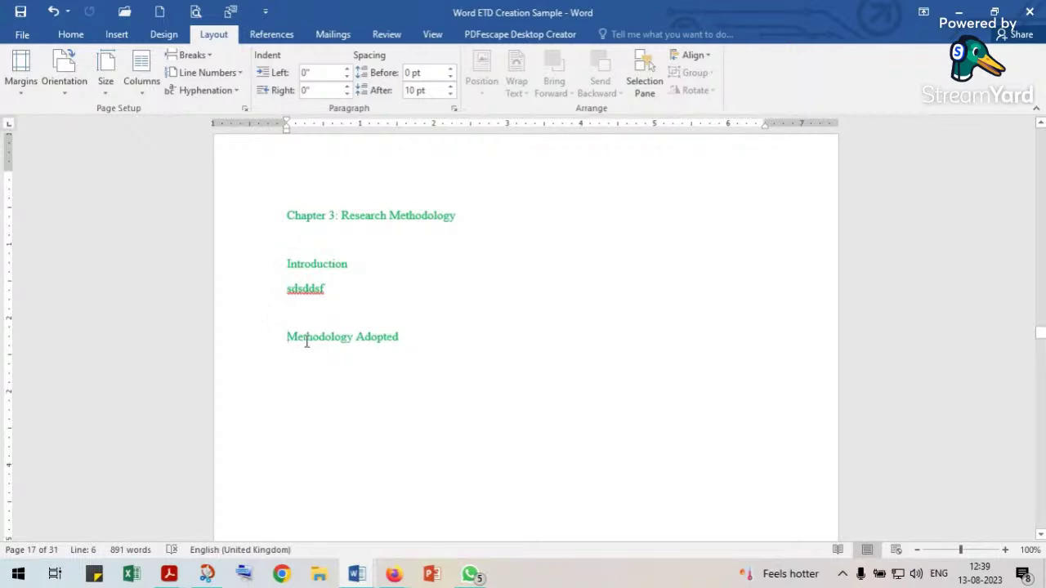
pyautogui.scroll(-15, 306, 341)
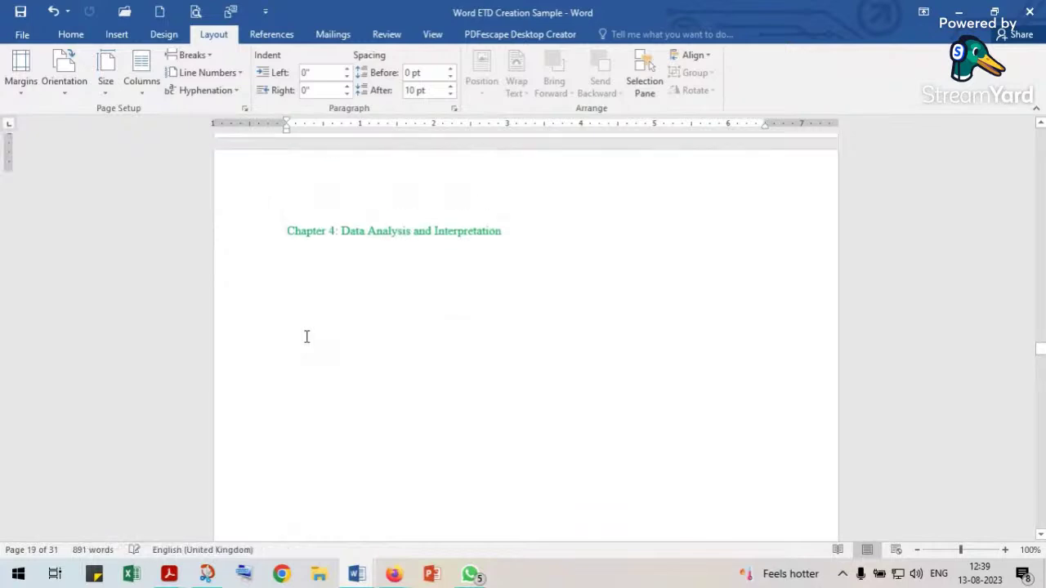
pyautogui.scroll(15, 306, 337)
pyautogui.scroll(10, 307, 343)
pyautogui.scroll(10, 306, 329)
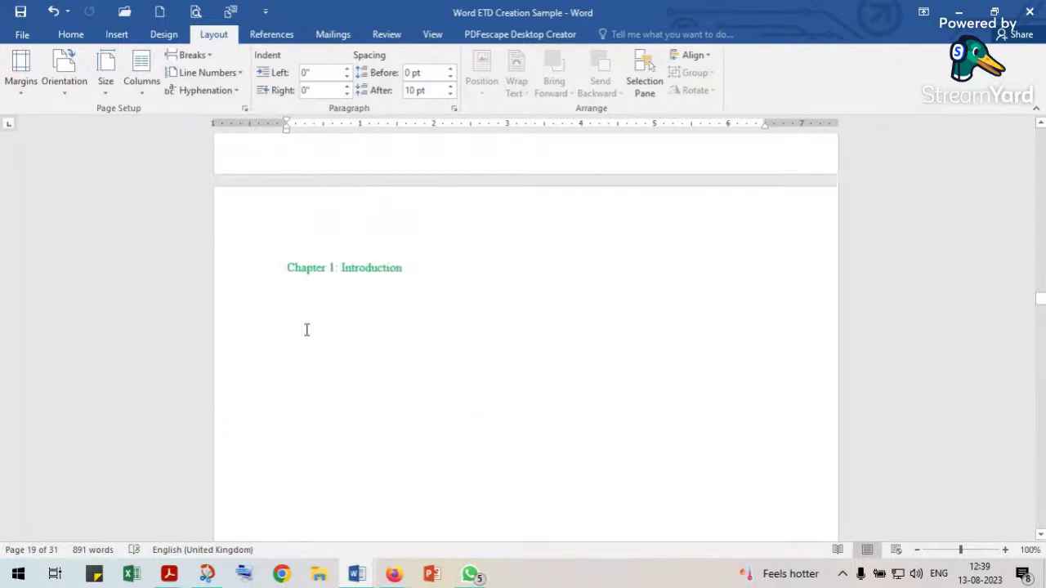
pyautogui.scroll(1, 307, 329)
pyautogui.click(285, 334)
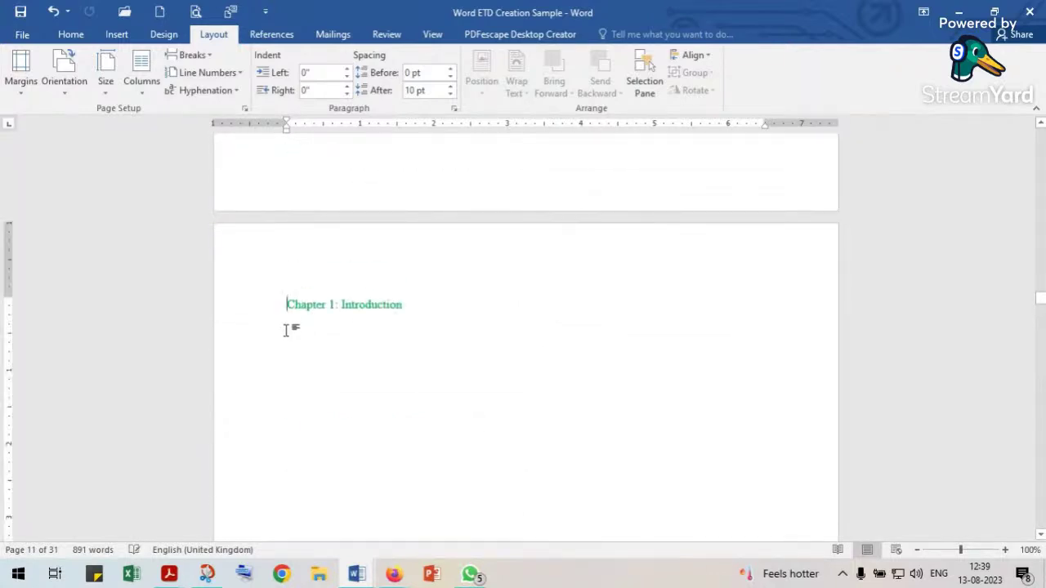
pyautogui.press('Delete')
pyautogui.press('Delete')
pyautogui.press('Delete')
pyautogui.press('Delete')
pyautogui.press('Delete')
pyautogui.press('Delete')
pyautogui.press('Delete')
pyautogui.press('Delete')
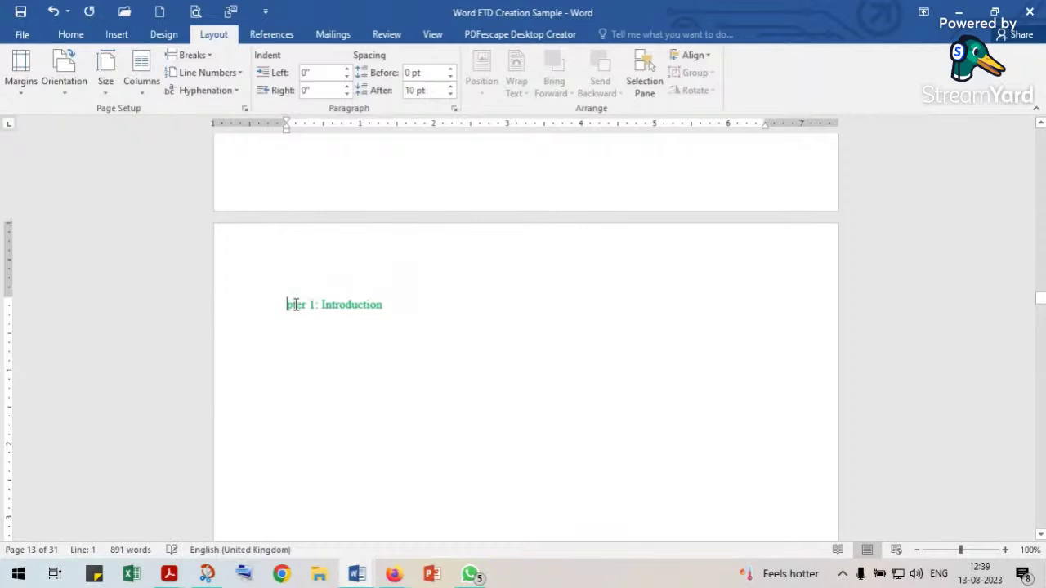
pyautogui.press('Delete')
pyautogui.press('Delete')
pyautogui.press('Delete')
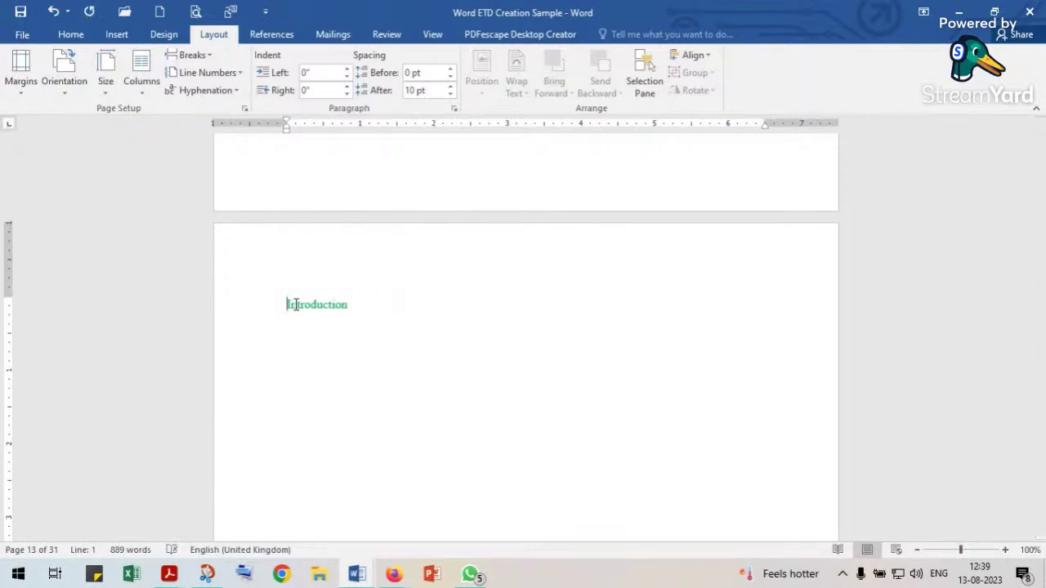
# Manage the document's styles and set Heading 3 to show among the recommended styles.
pyautogui.click(68, 36)
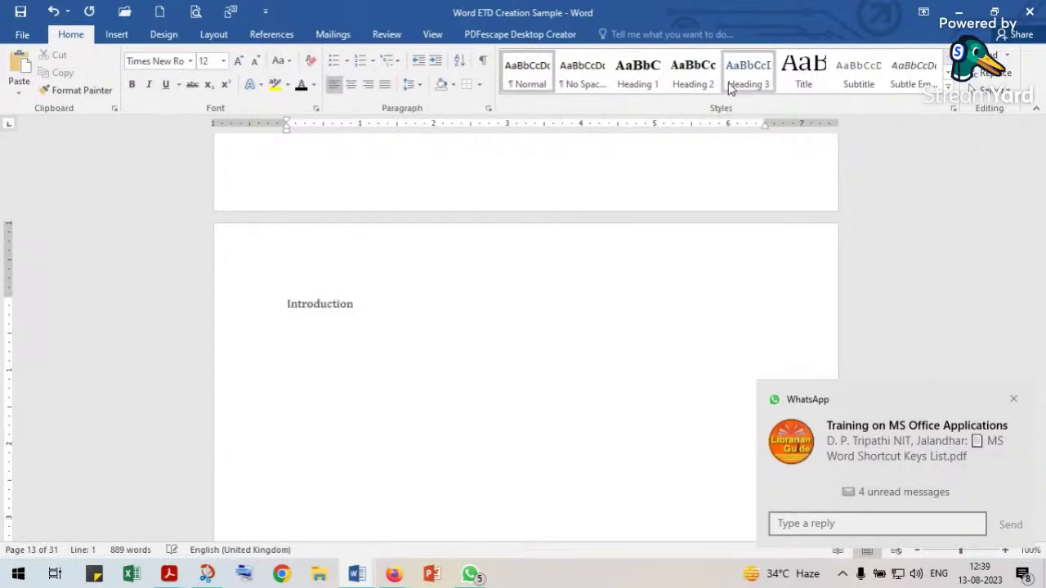
pyautogui.click(761, 77)
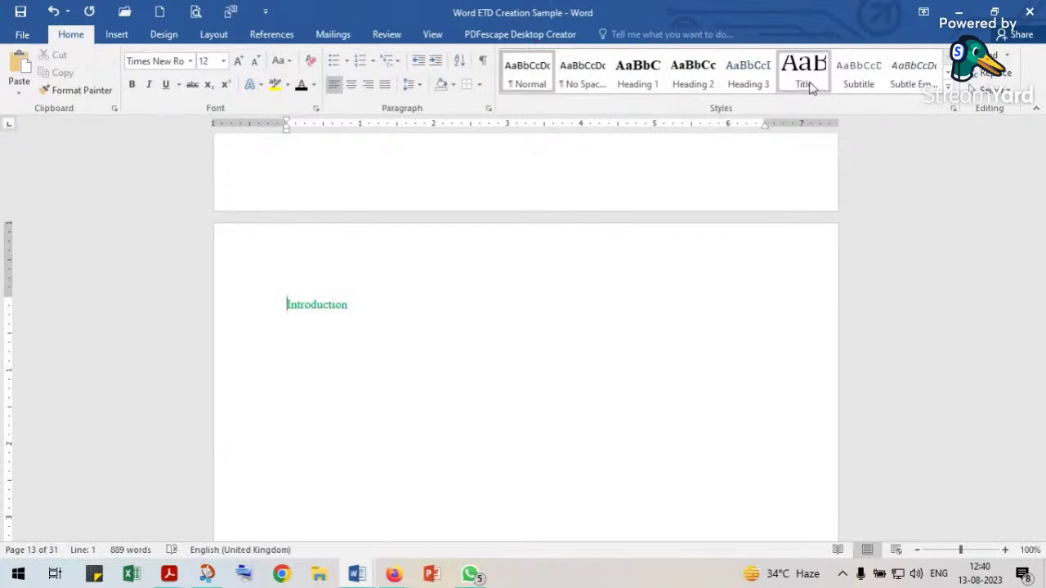
pyautogui.click(952, 112)
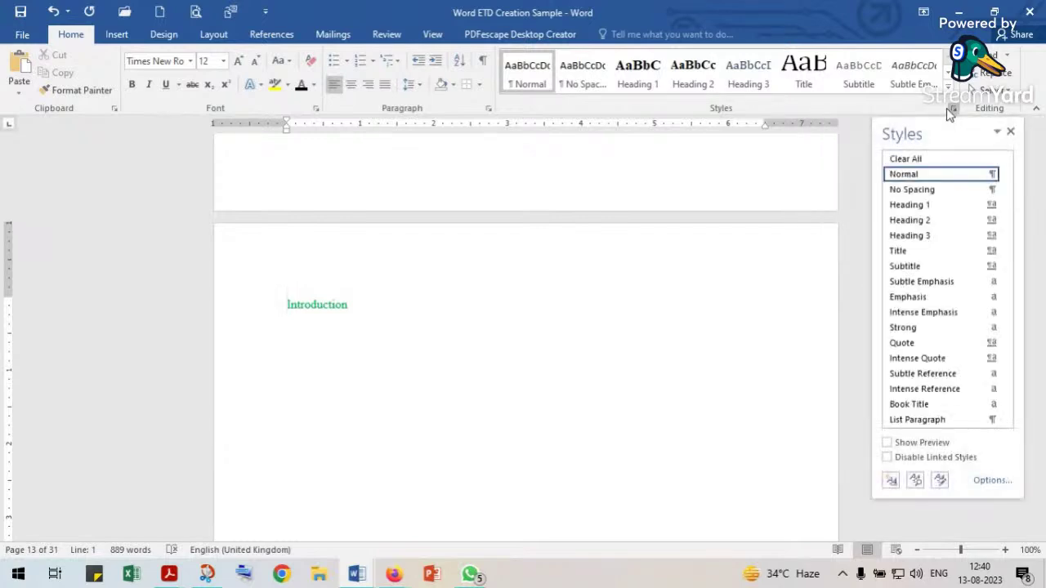
pyautogui.click(940, 482)
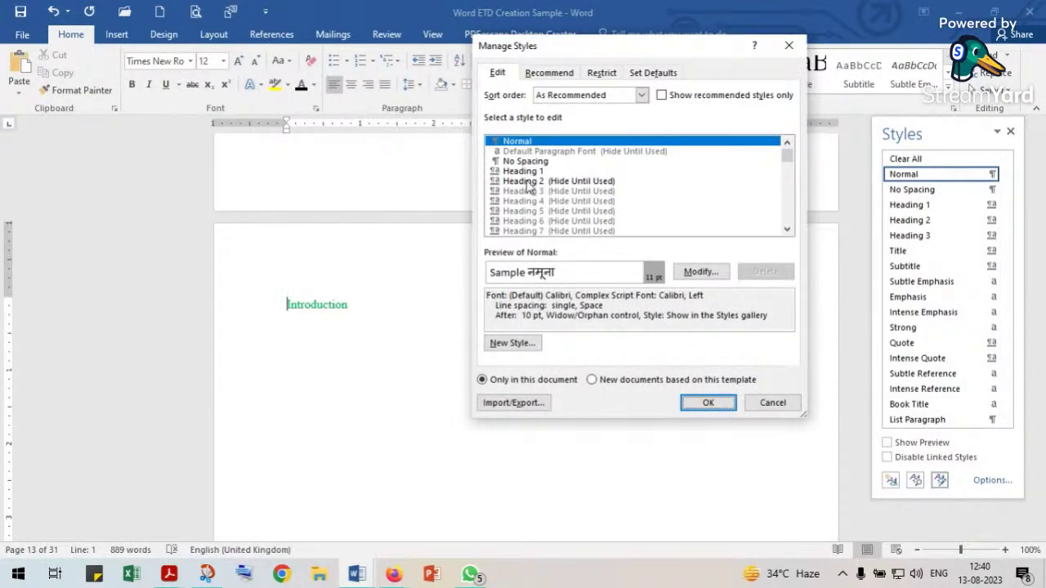
pyautogui.click(549, 74)
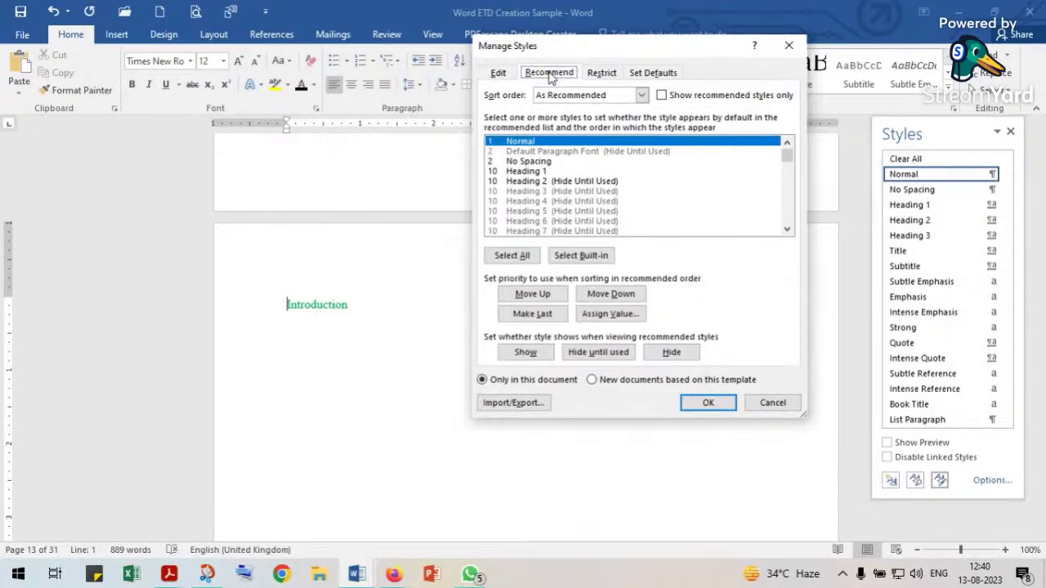
pyautogui.click(534, 192)
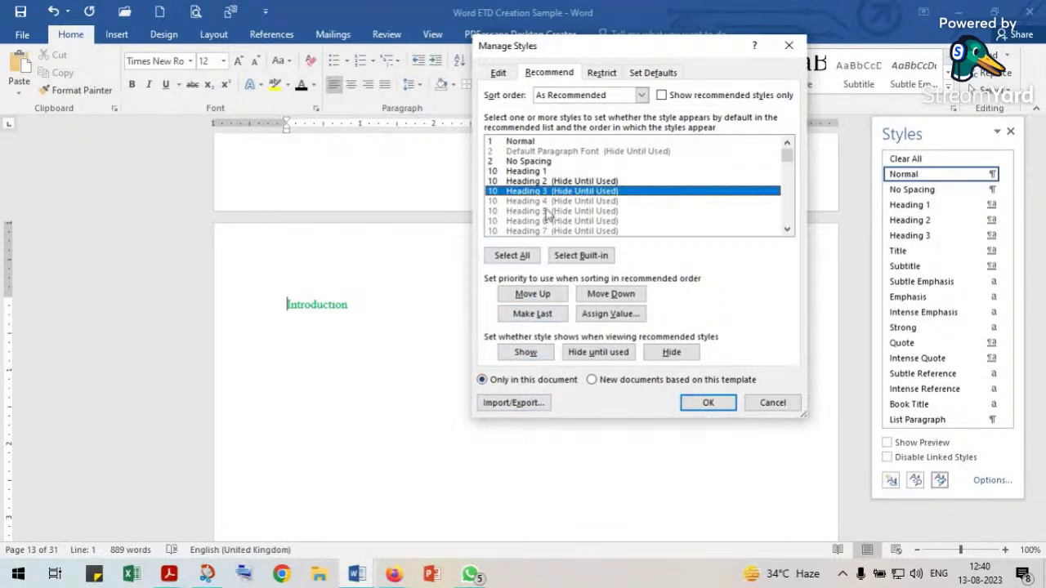
pyautogui.click(527, 353)
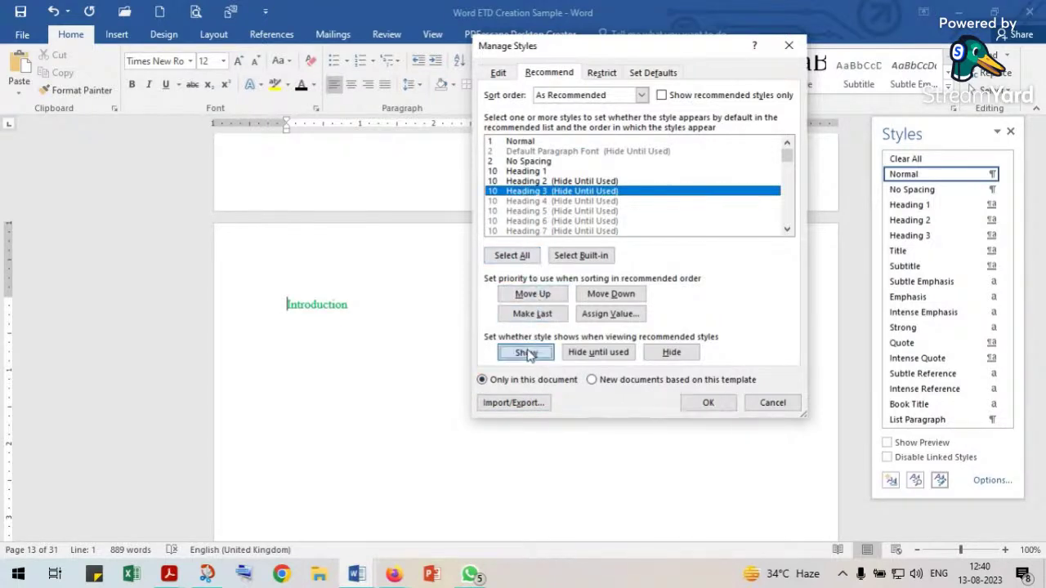
# Set the Heading 4, Heading 5 and Heading 6 styles to show as recommended styles and apply the style management changes.
pyautogui.click(529, 201)
pyautogui.click(525, 352)
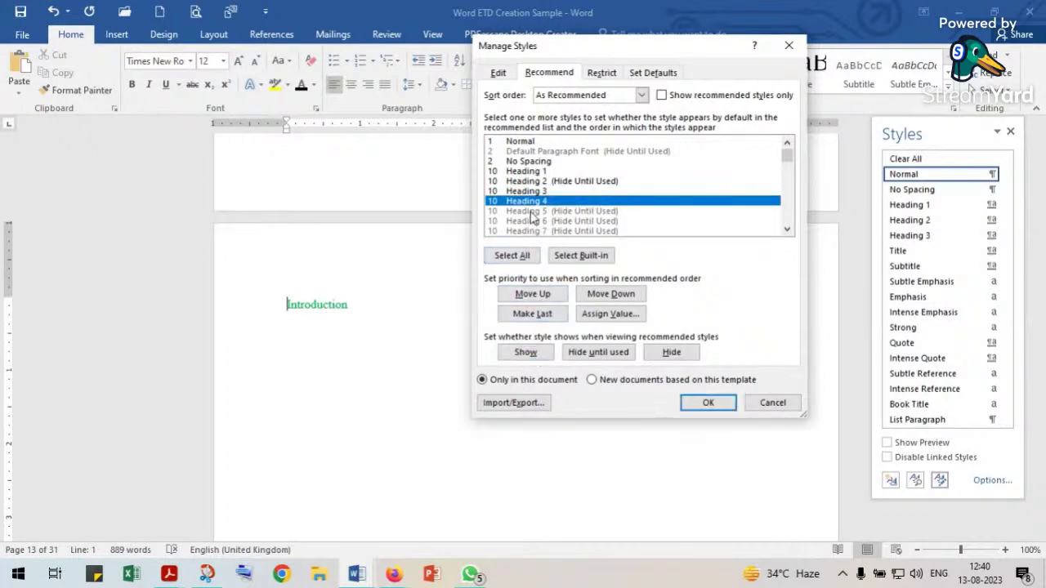
pyautogui.click(531, 211)
pyautogui.click(525, 352)
pyautogui.click(531, 222)
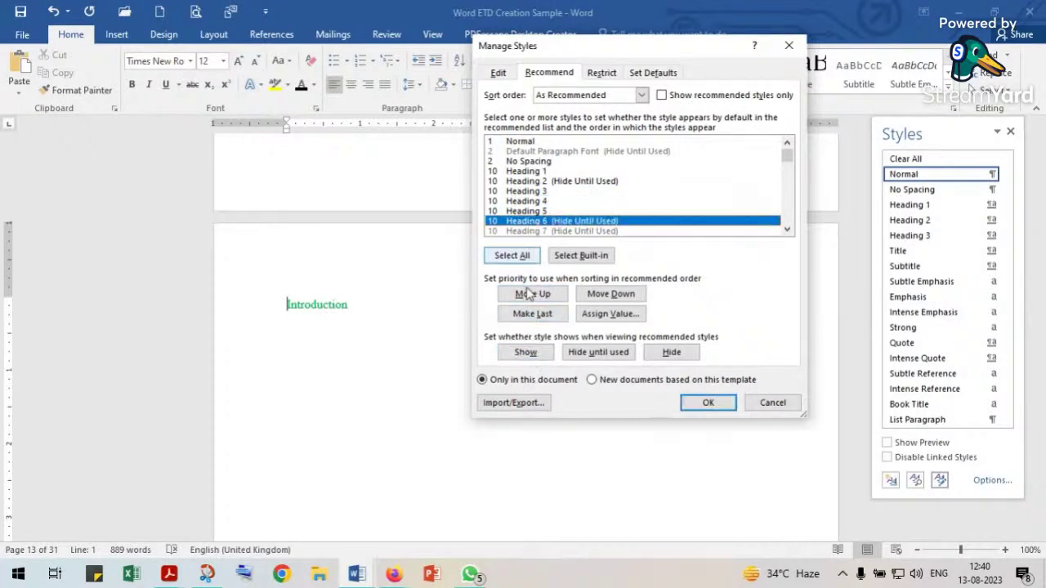
pyautogui.click(527, 352)
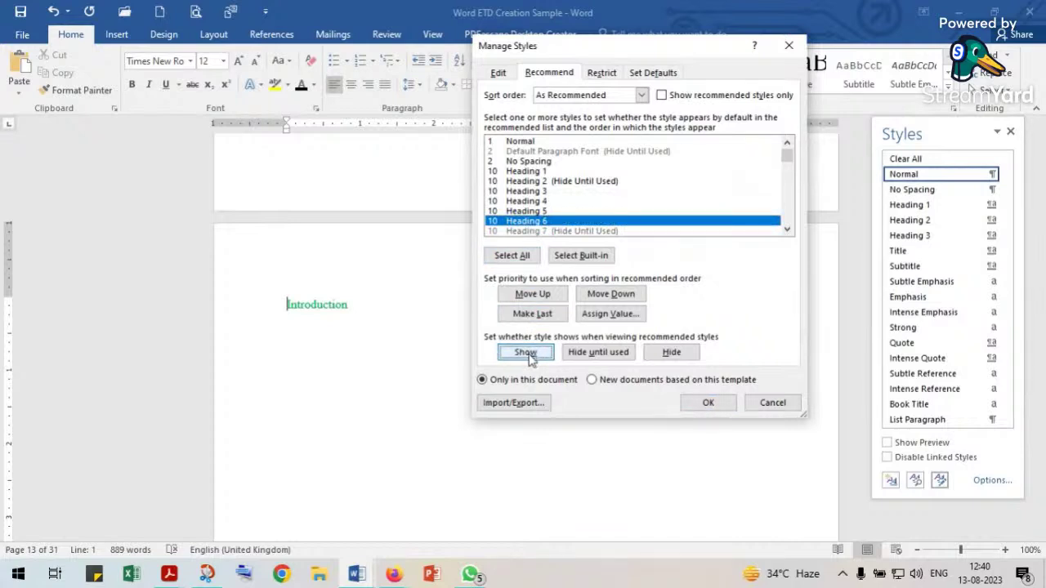
pyautogui.click(708, 404)
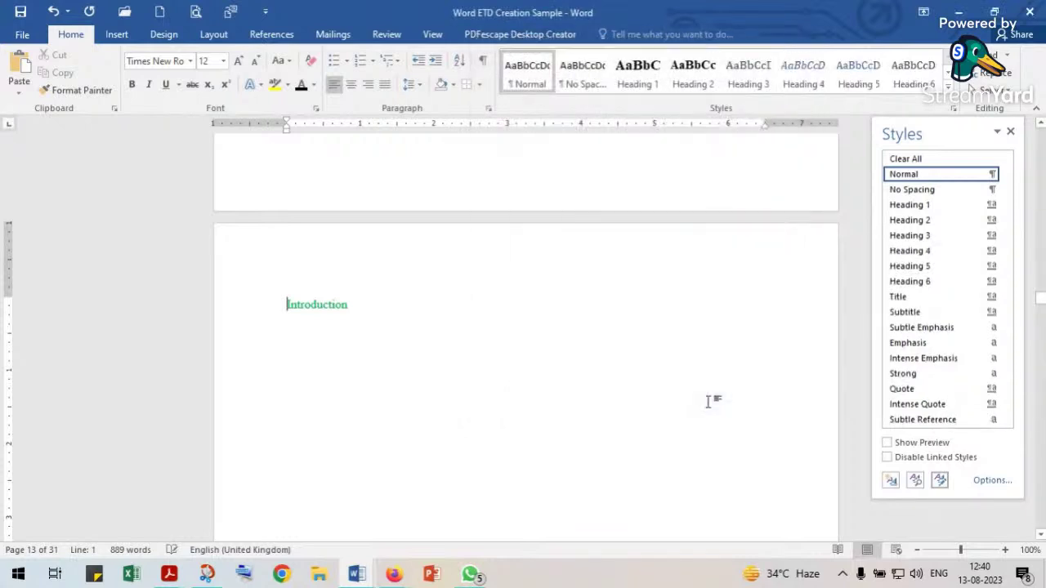
pyautogui.click(1010, 133)
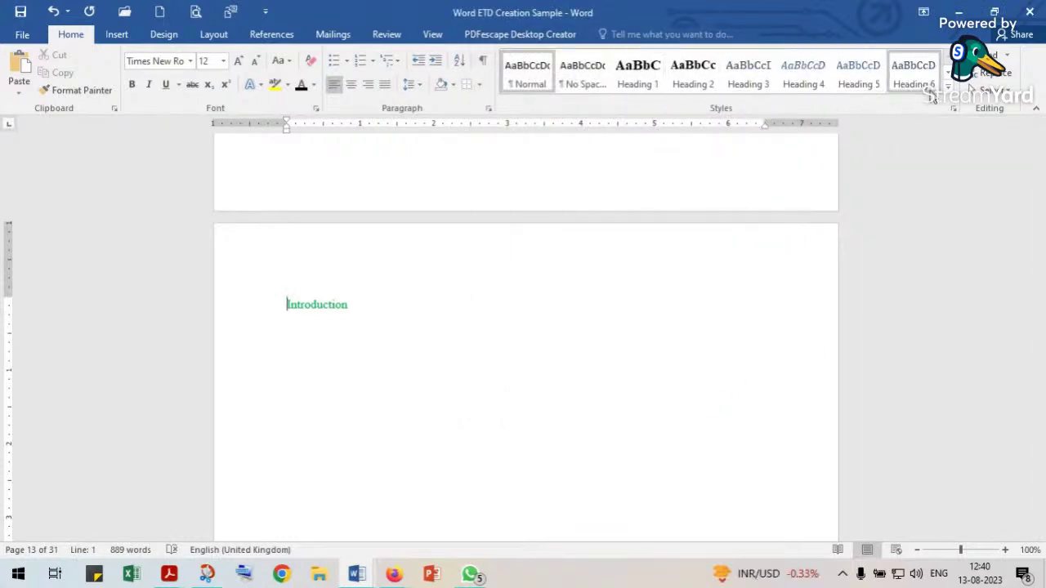
pyautogui.click(748, 75)
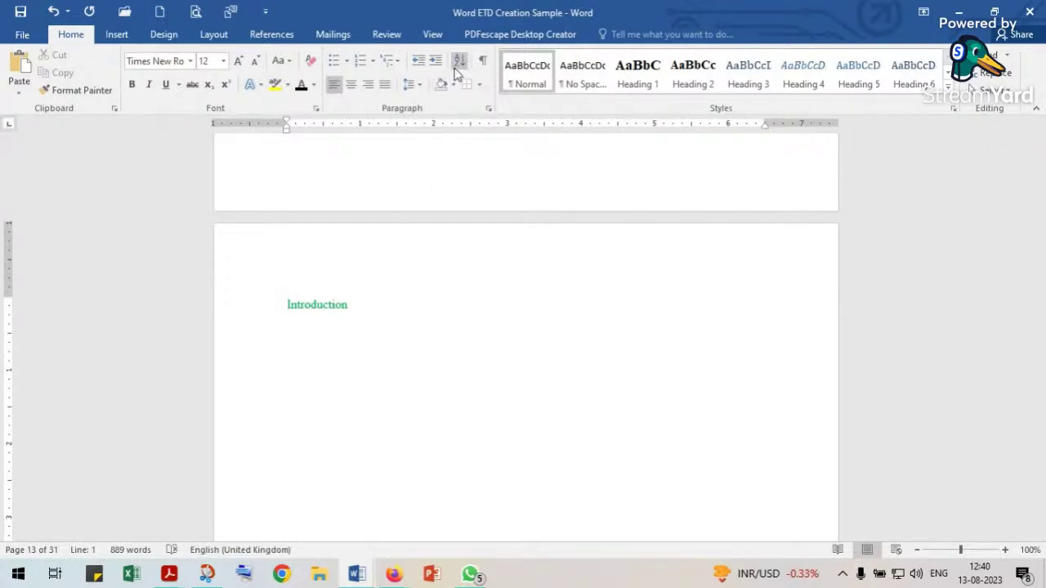
# Define a new multilevel list with full options and format its level 1 number as "Chapter 1:" using the 1, 2, 3 number style.
pyautogui.click(398, 64)
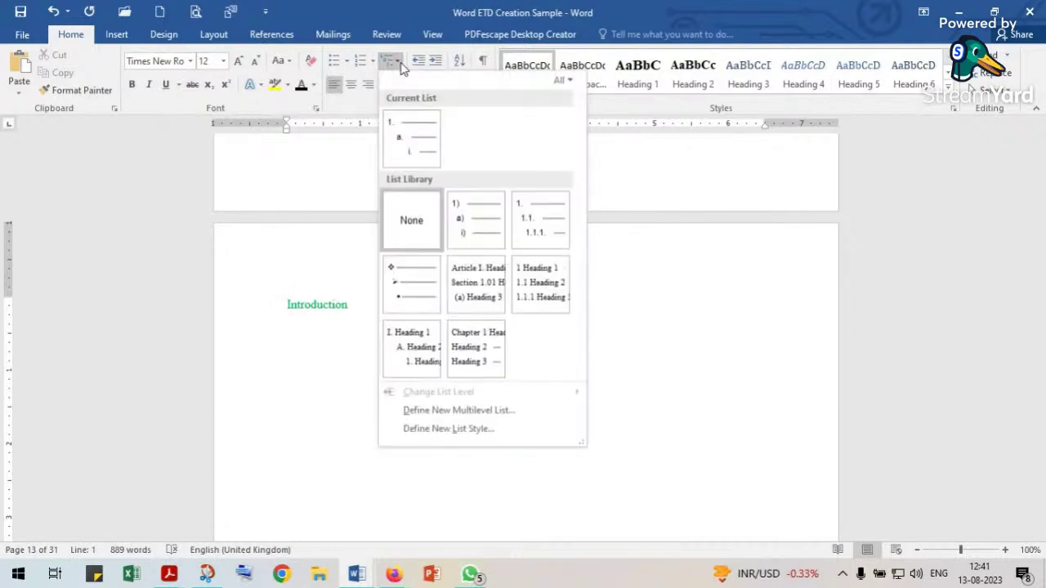
pyautogui.click(426, 416)
pyautogui.moveTo(606, 58); pyautogui.dragTo(477, 55)
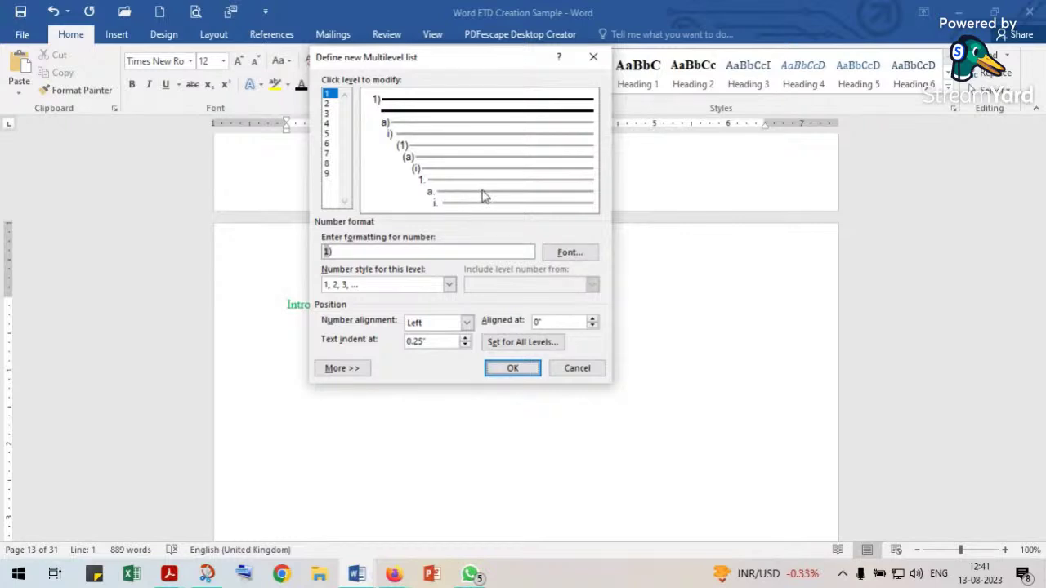
pyautogui.click(339, 368)
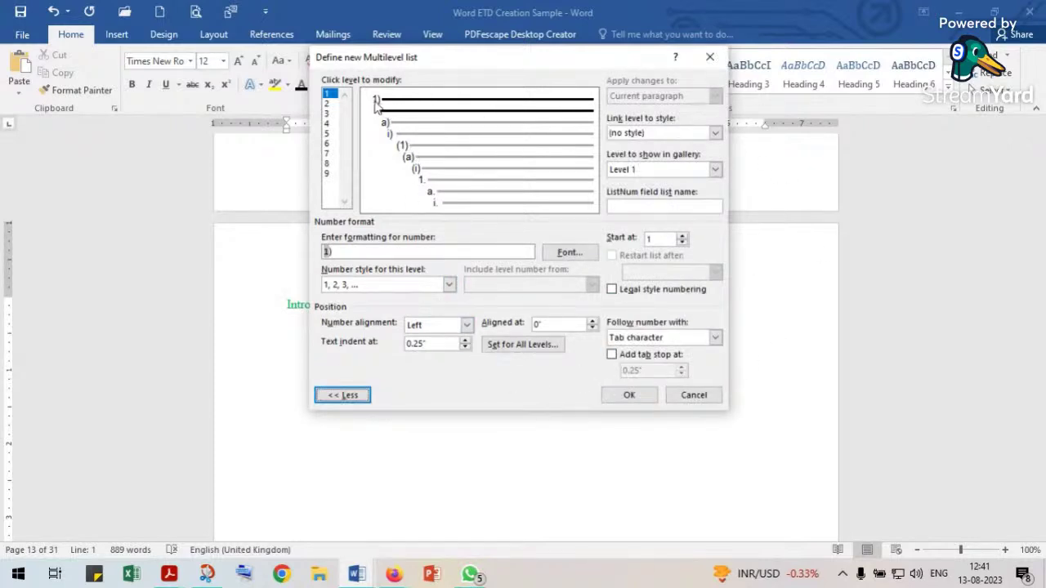
pyautogui.moveTo(482, 57); pyautogui.dragTo(679, 71)
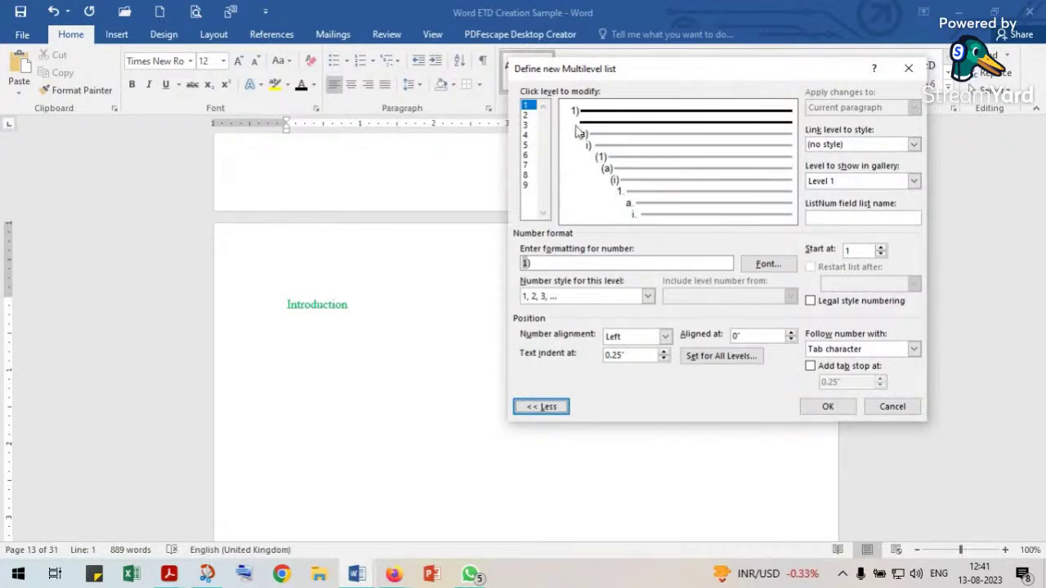
pyautogui.click(533, 261)
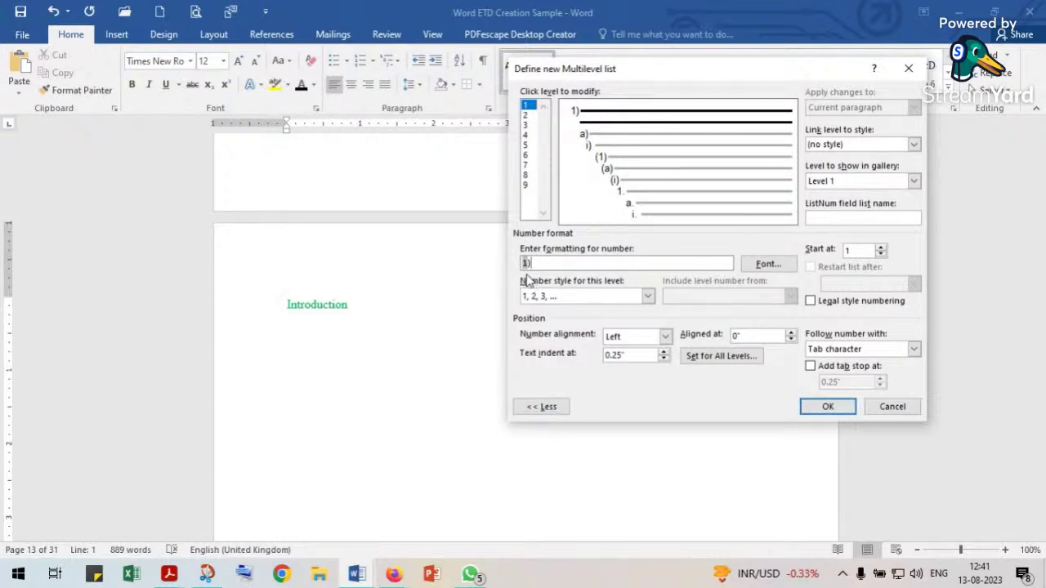
pyautogui.press('BackSpace')
pyautogui.press('BackSpace')
pyautogui.write('Chapter')
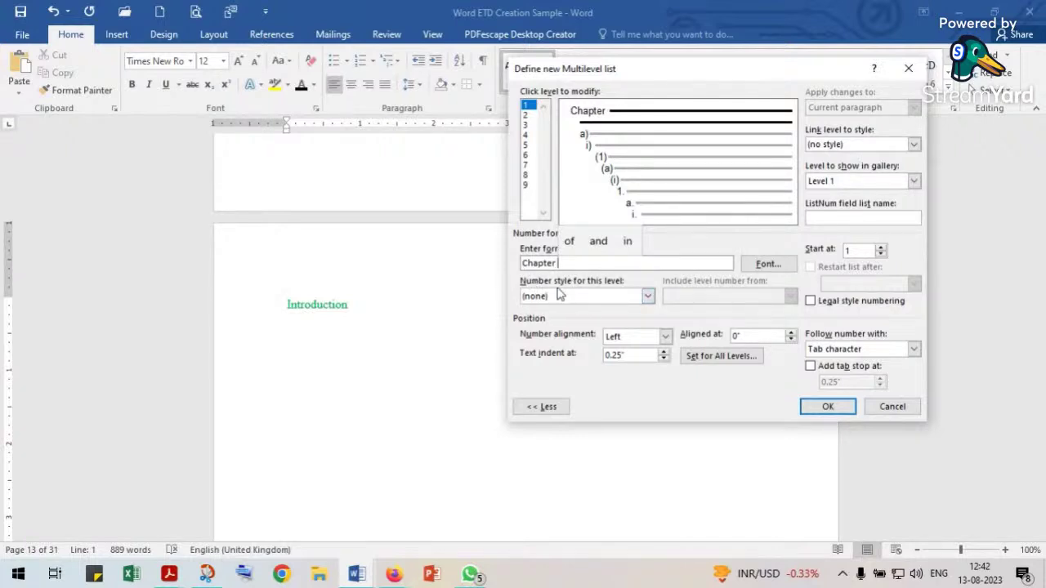
pyautogui.click(648, 299)
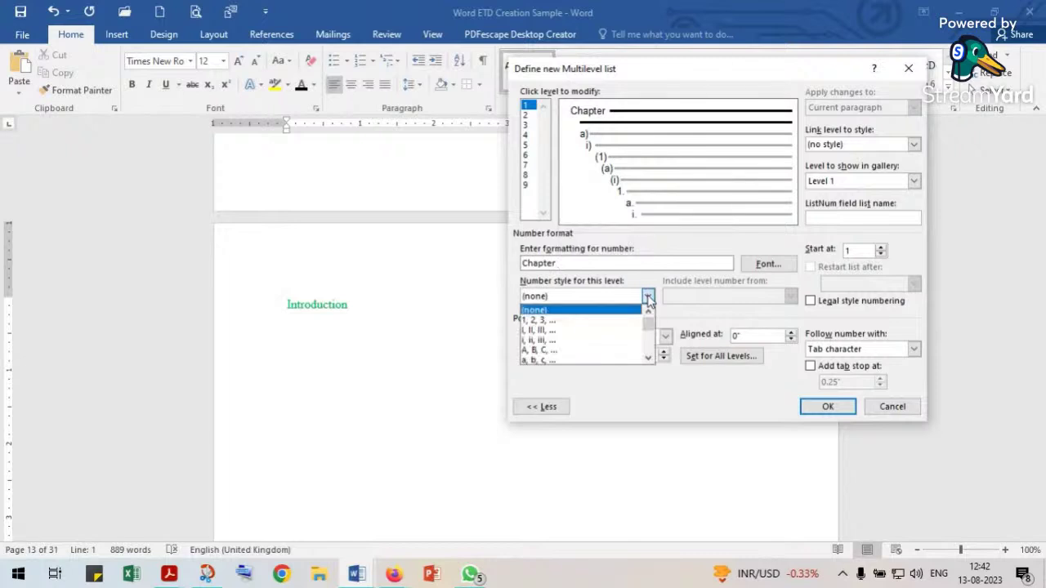
pyautogui.click(549, 323)
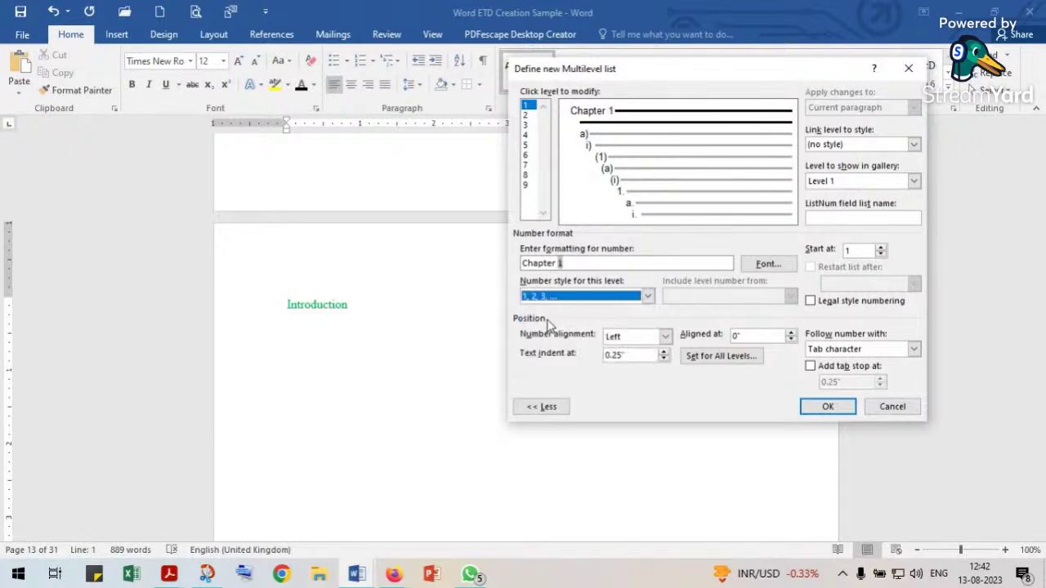
pyautogui.click(580, 266)
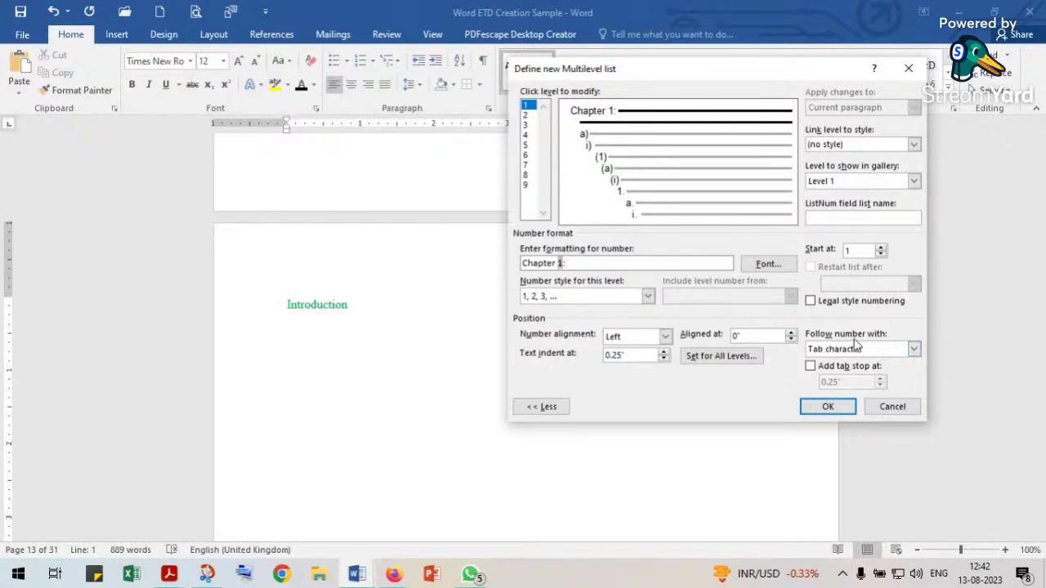
# Set the level 1 chapter number to be followed by a space and link the level to the Heading 1 style.
pyautogui.click(914, 349)
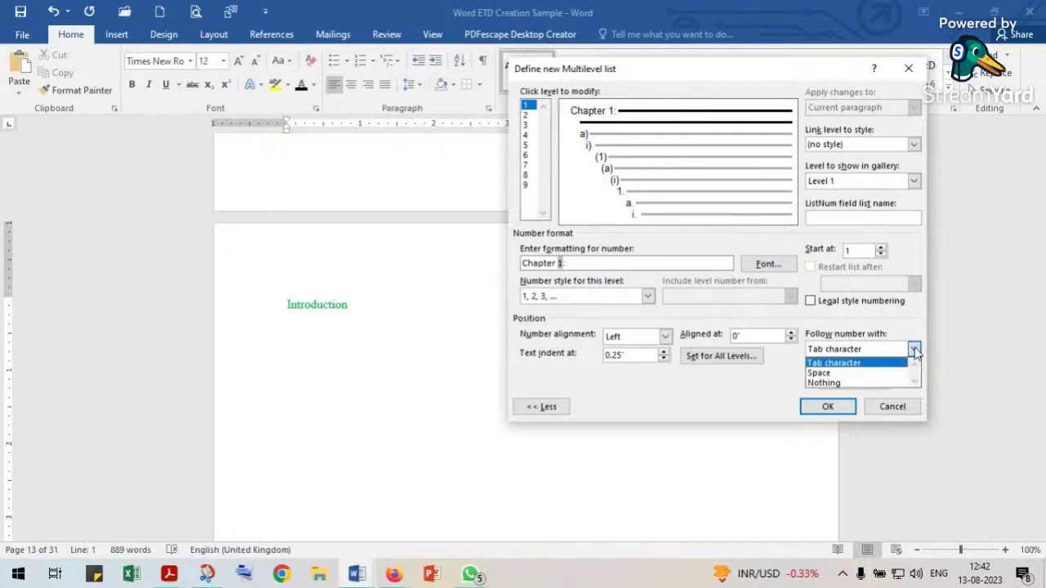
pyautogui.click(819, 374)
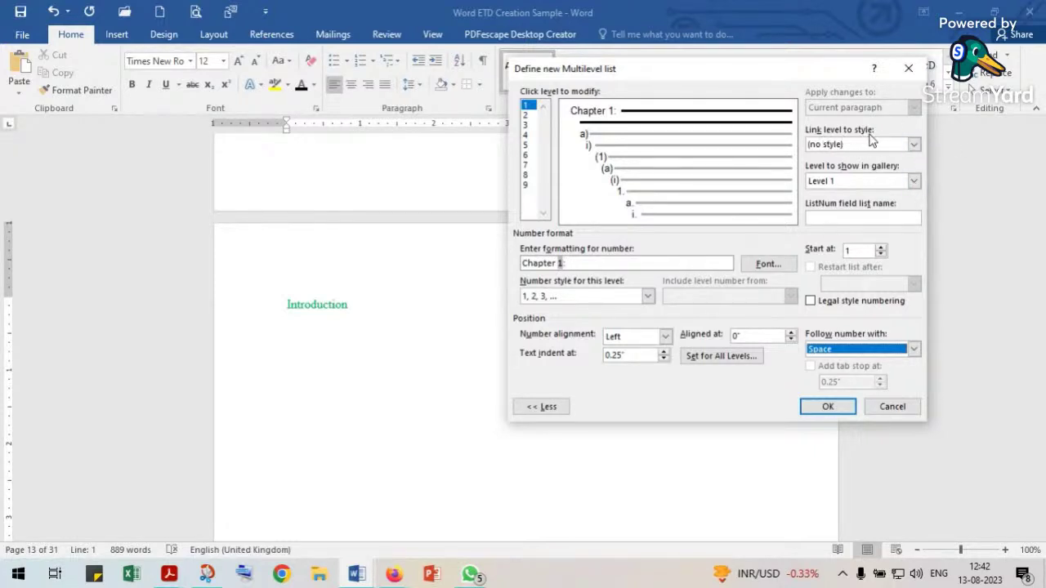
pyautogui.click(914, 144)
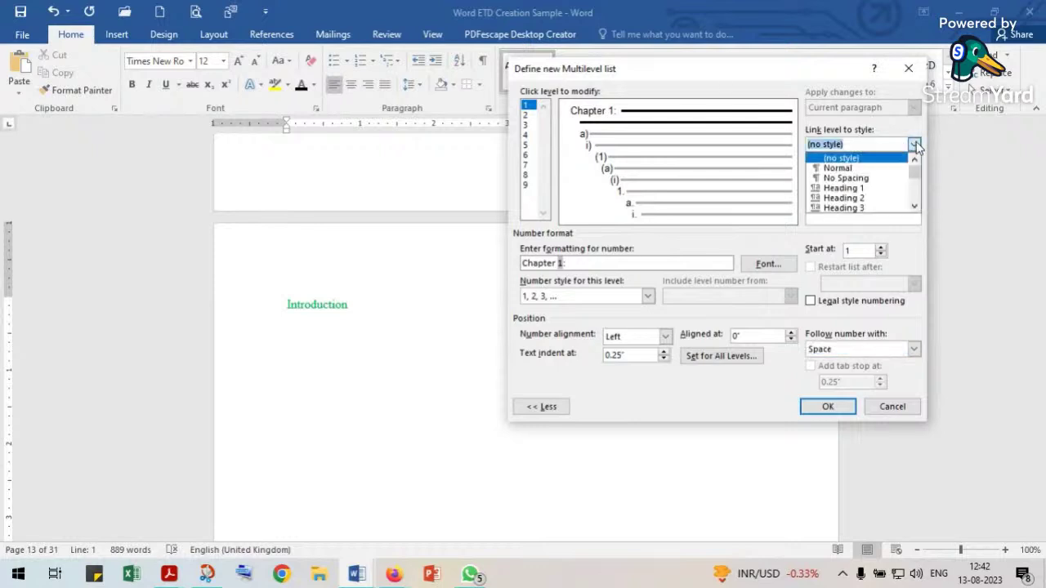
pyautogui.click(863, 190)
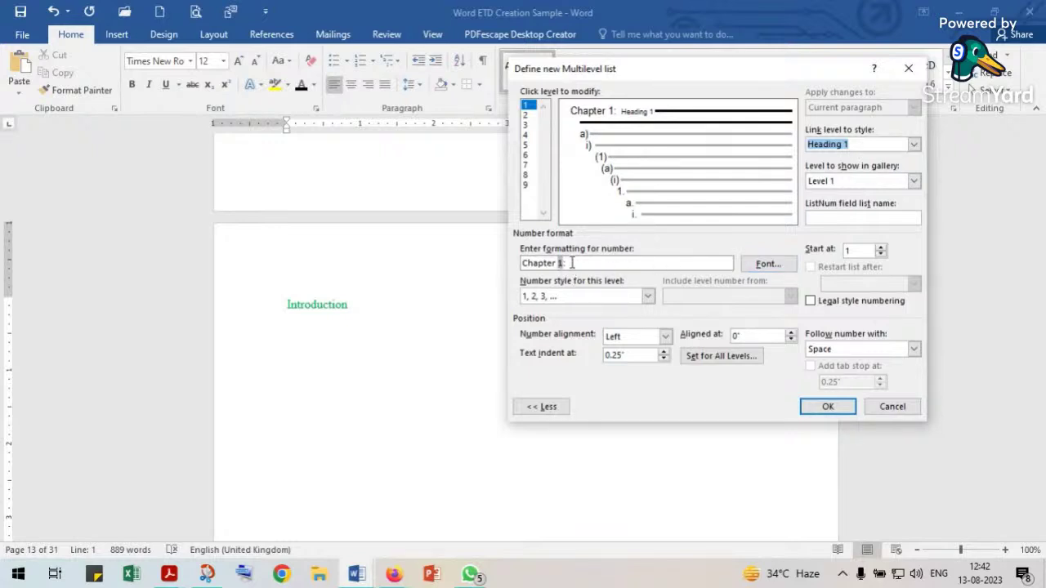
# Format the level 1 number "Chapter 1:" in Times New Roman, Bold, size 16.
pyautogui.click(768, 263)
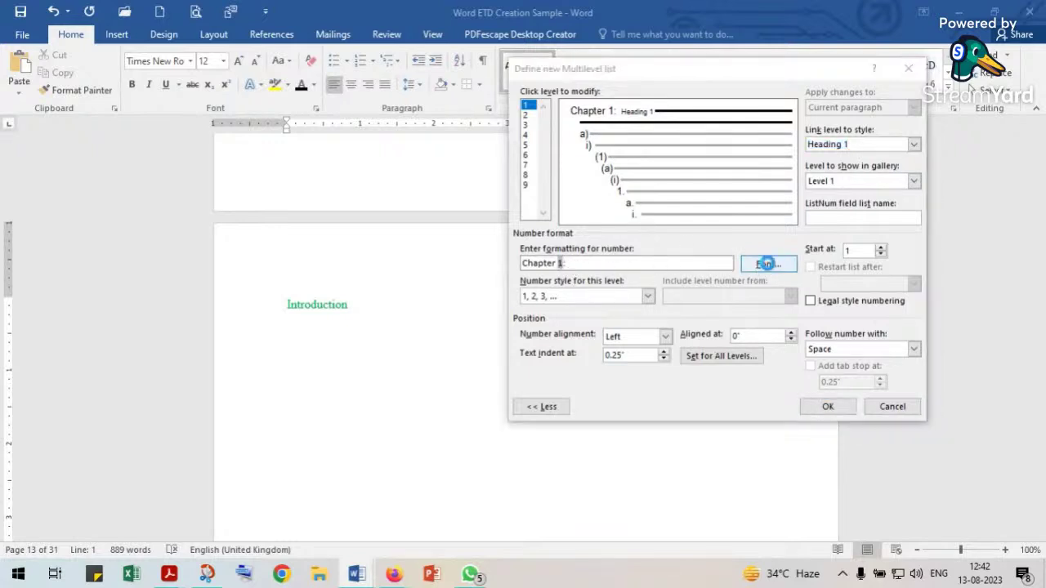
pyautogui.click(624, 102)
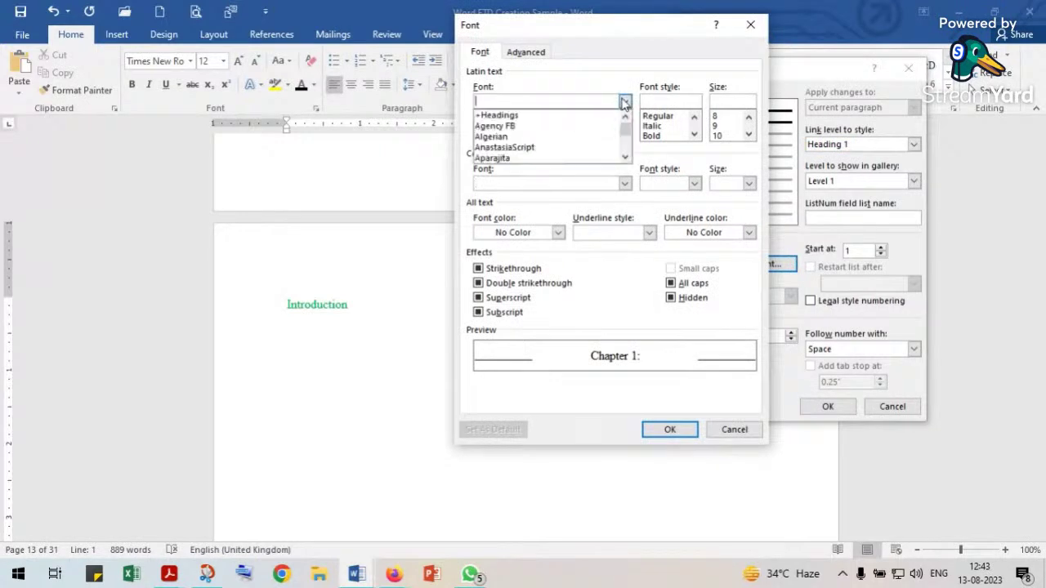
pyautogui.write('t')
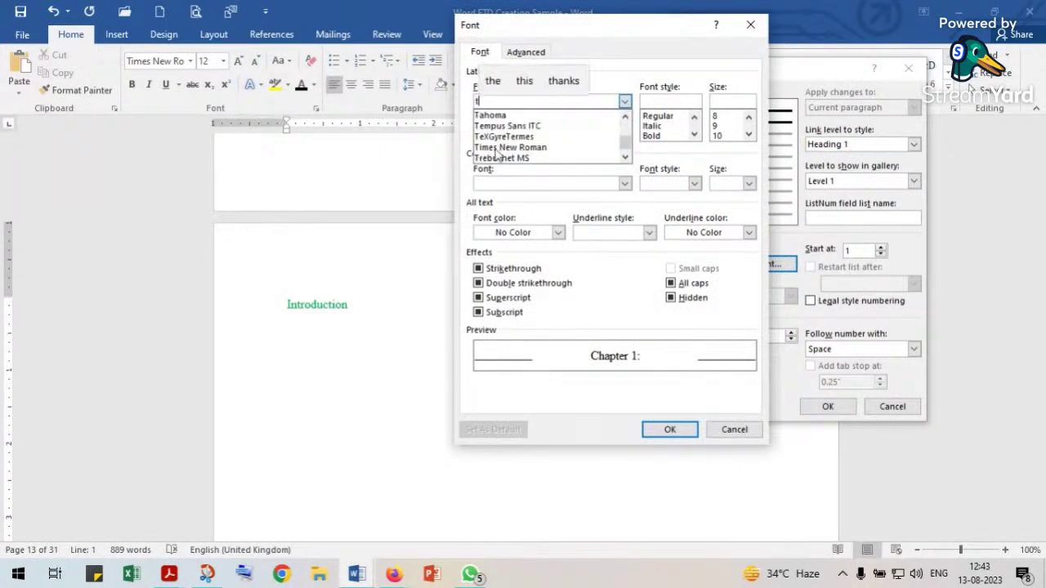
pyautogui.click(496, 147)
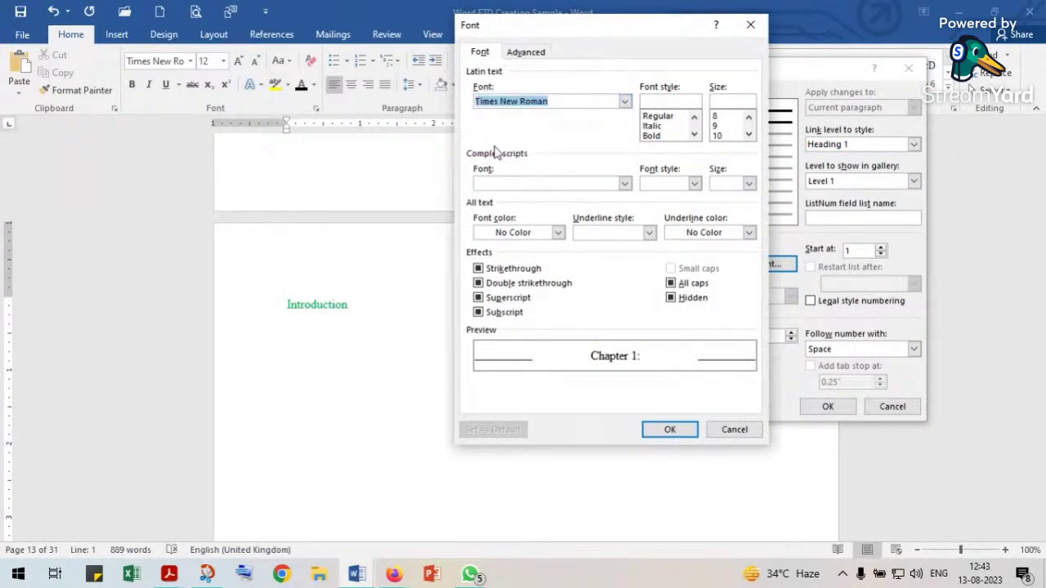
pyautogui.click(658, 136)
pyautogui.click(749, 135)
pyautogui.click(748, 135)
pyautogui.click(749, 135)
pyautogui.click(748, 135)
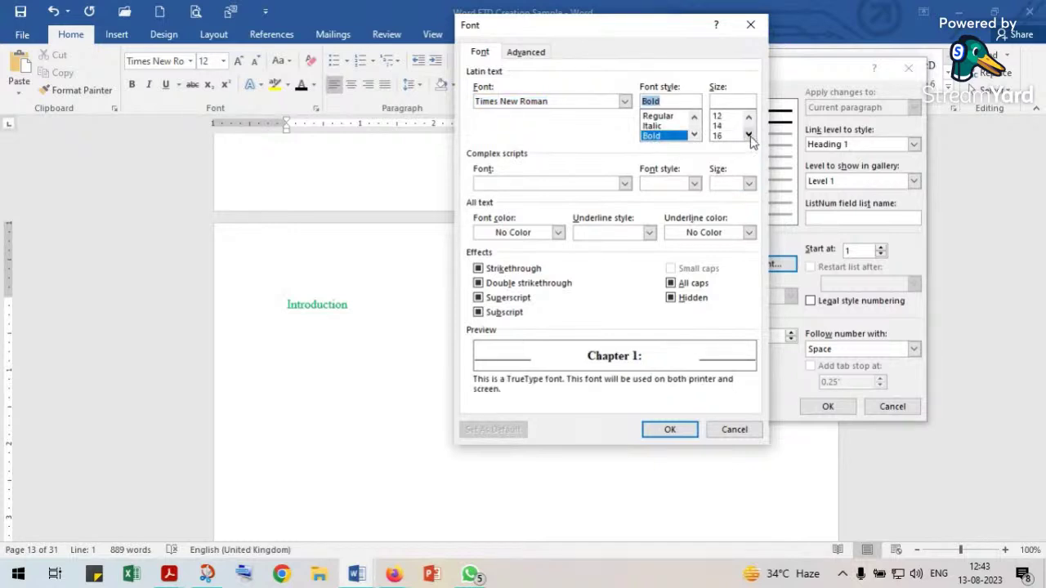
pyautogui.click(717, 136)
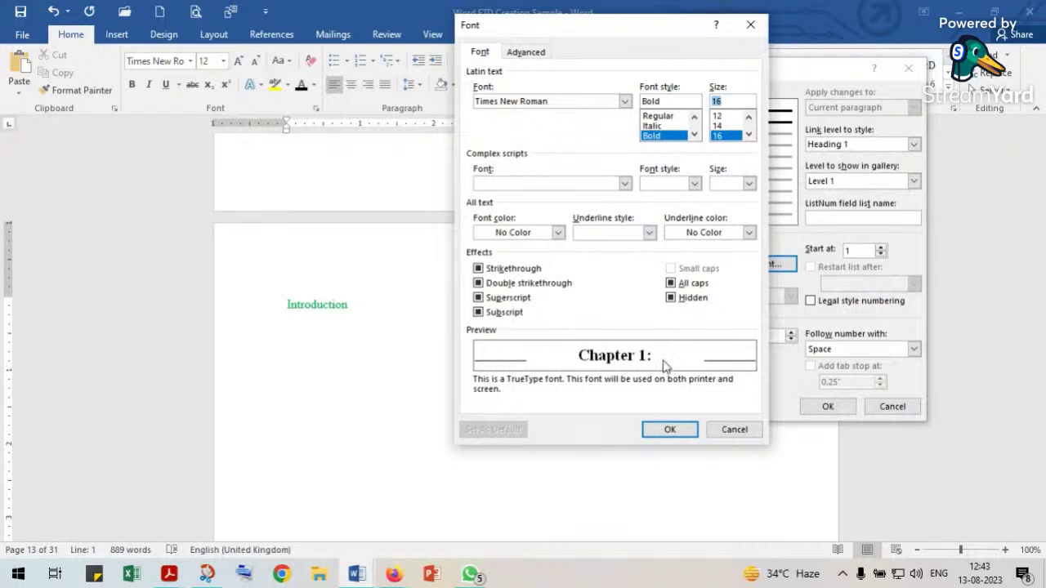
pyautogui.click(669, 429)
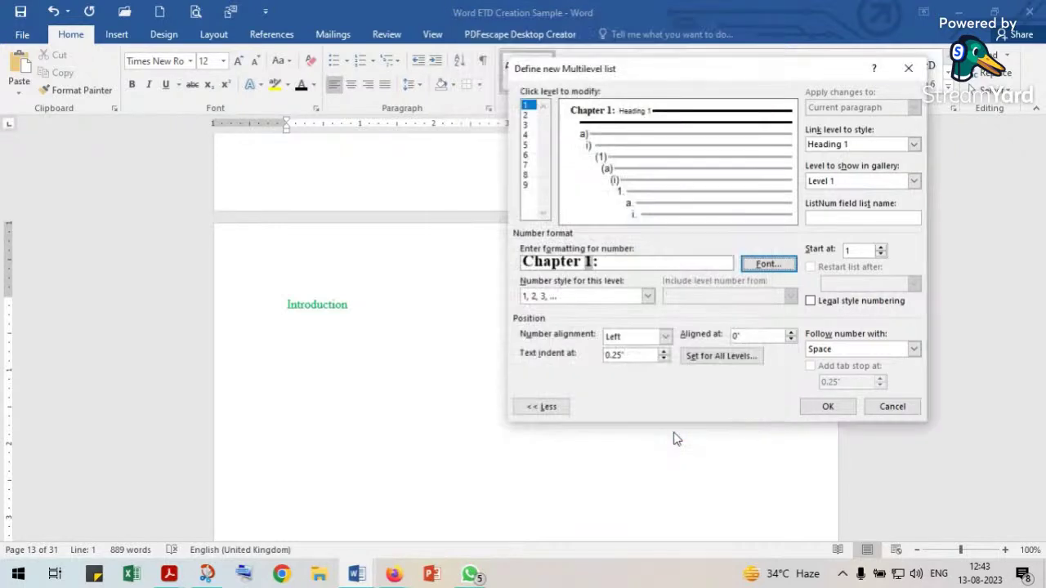
pyautogui.click(609, 260)
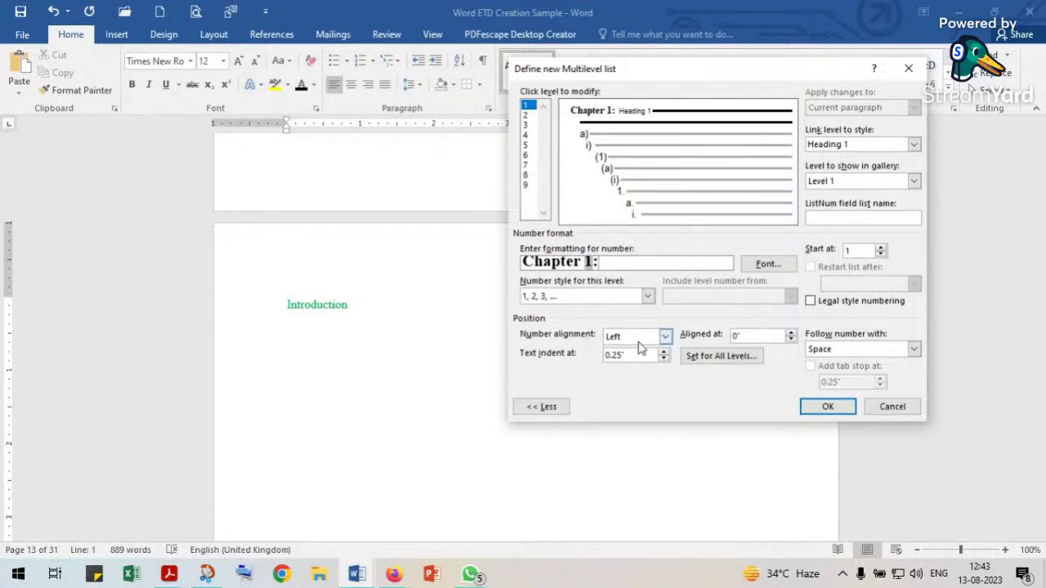
# Keep the level 1 number alignment at Left and set its text indent to 0".
pyautogui.click(666, 337)
pyautogui.click(666, 338)
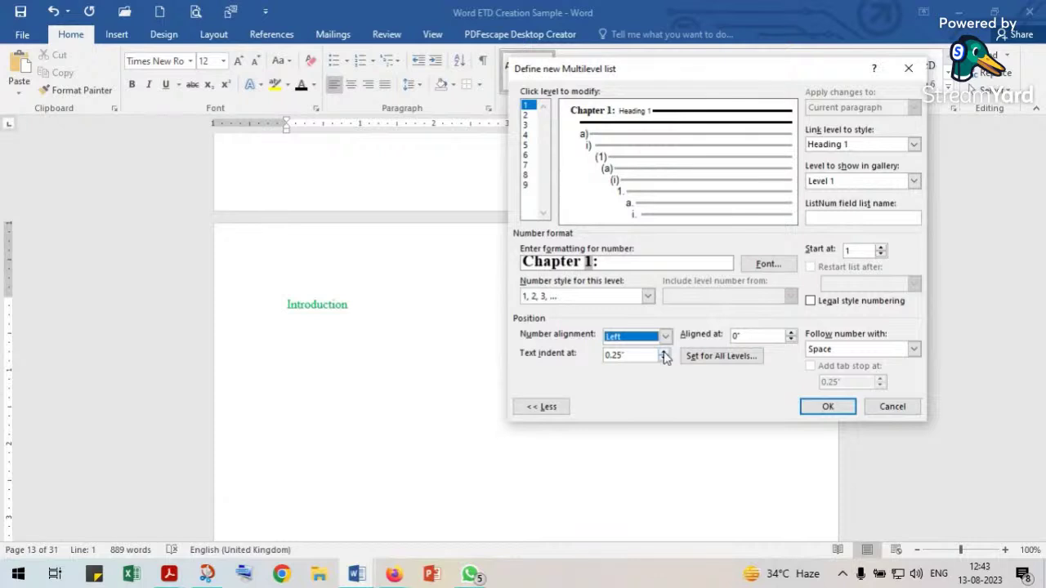
pyautogui.click(663, 352)
pyautogui.click(663, 361)
pyautogui.click(663, 361)
pyautogui.click(664, 361)
pyautogui.click(663, 361)
pyautogui.click(663, 353)
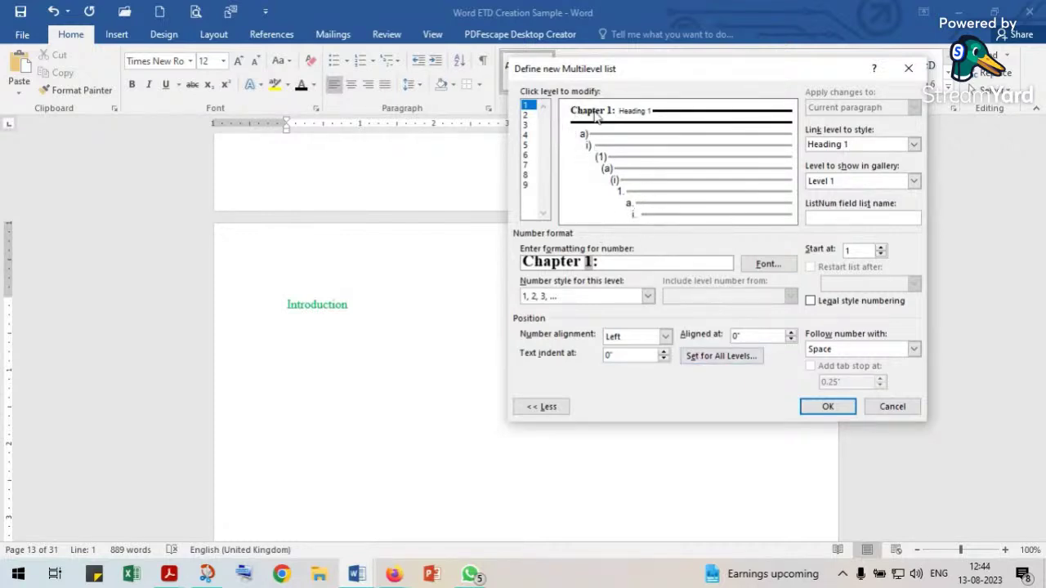
# Set the additional indent for each level to 0" across all list levels.
pyautogui.click(710, 363)
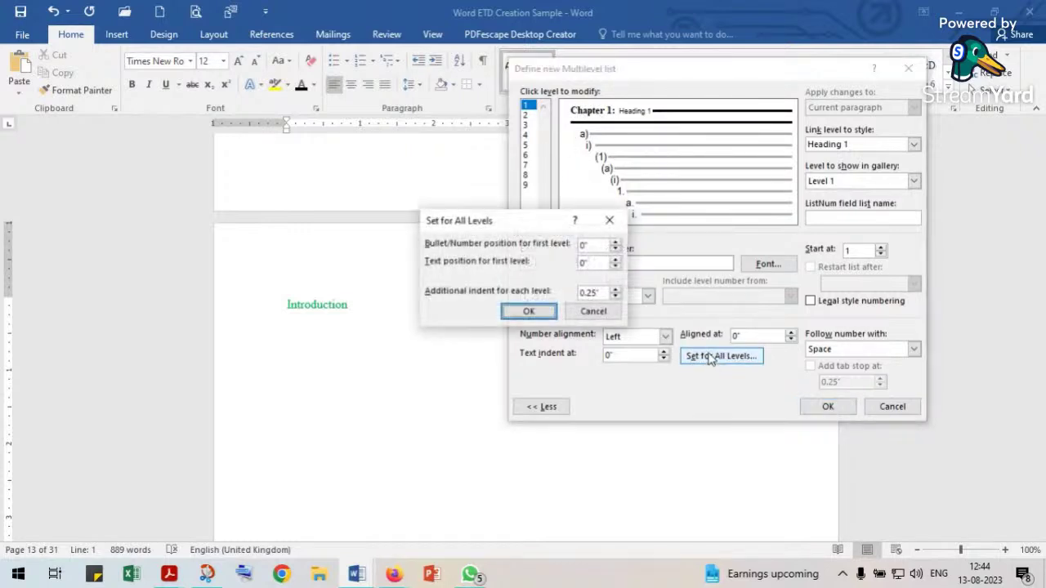
pyautogui.click(615, 297)
pyautogui.click(614, 297)
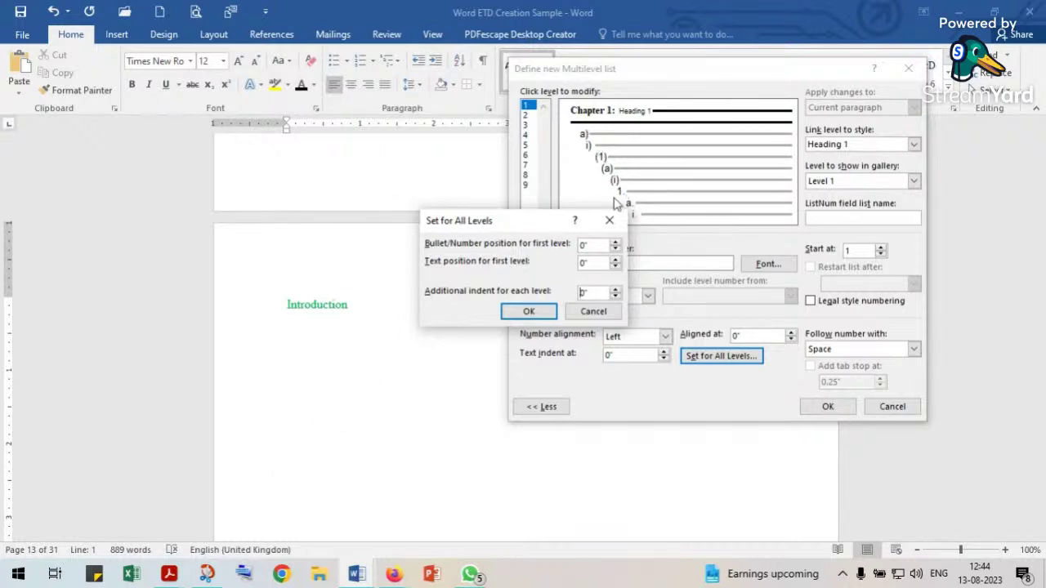
pyautogui.click(533, 313)
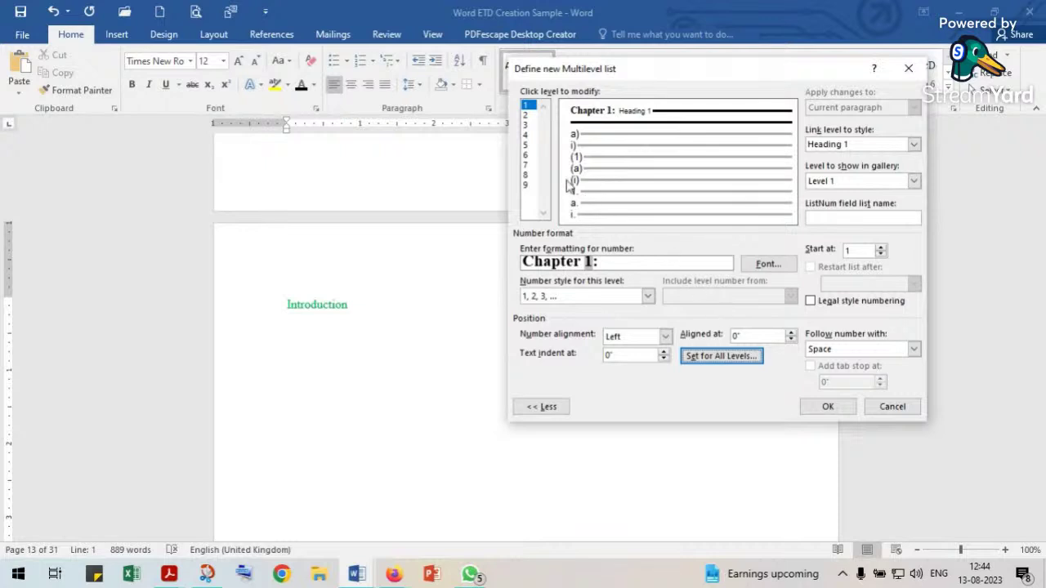
# Replace the level 2 number format with the level 1 number, a period and the 1, 2, 3 number style, giving 1.1.
pyautogui.click(526, 115)
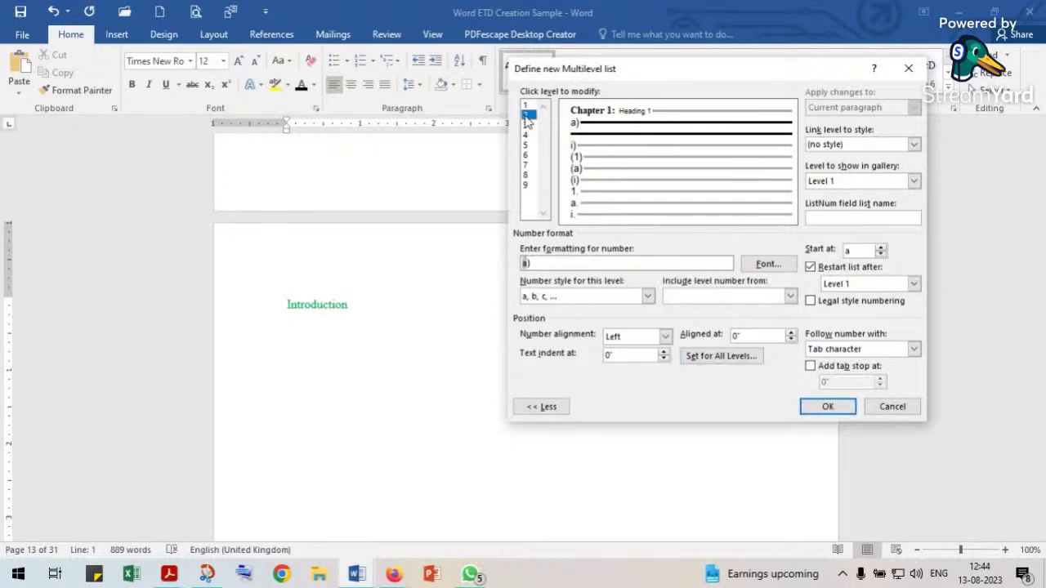
pyautogui.click(533, 262)
pyautogui.press('BackSpace')
pyautogui.press('BackSpace')
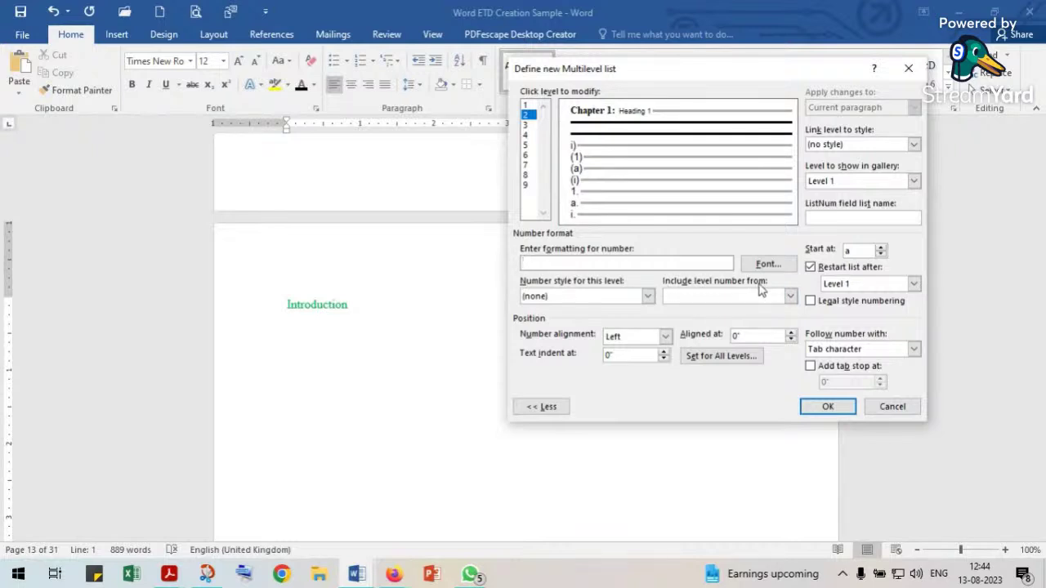
pyautogui.click(790, 297)
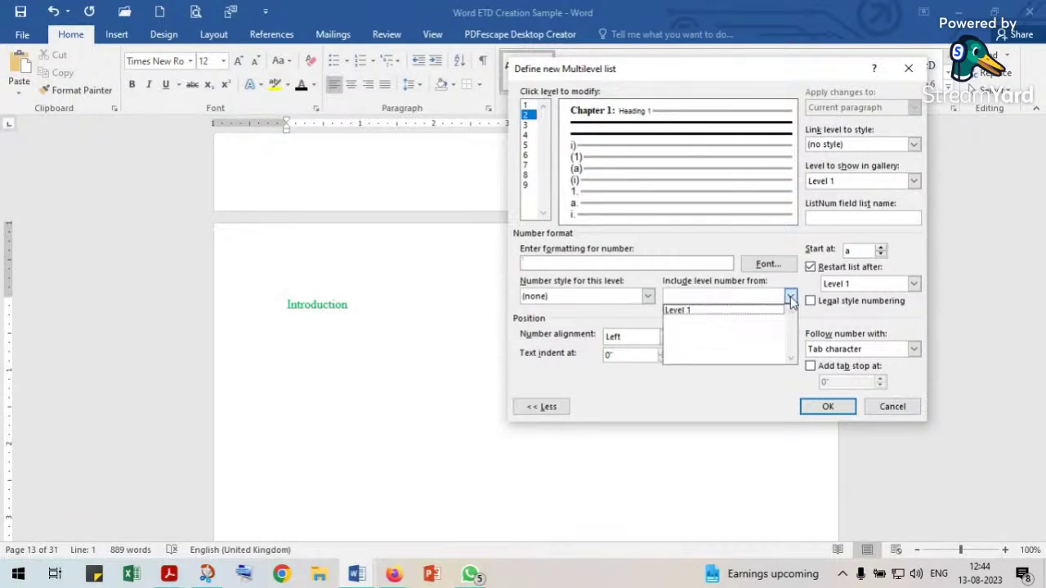
pyautogui.click(691, 311)
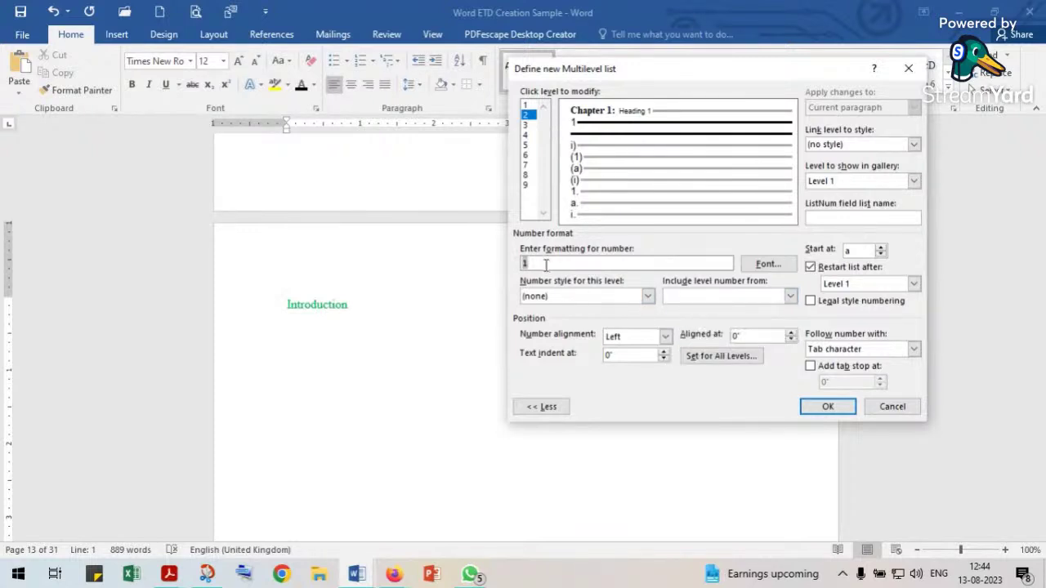
pyautogui.write('.')
pyautogui.click(647, 296)
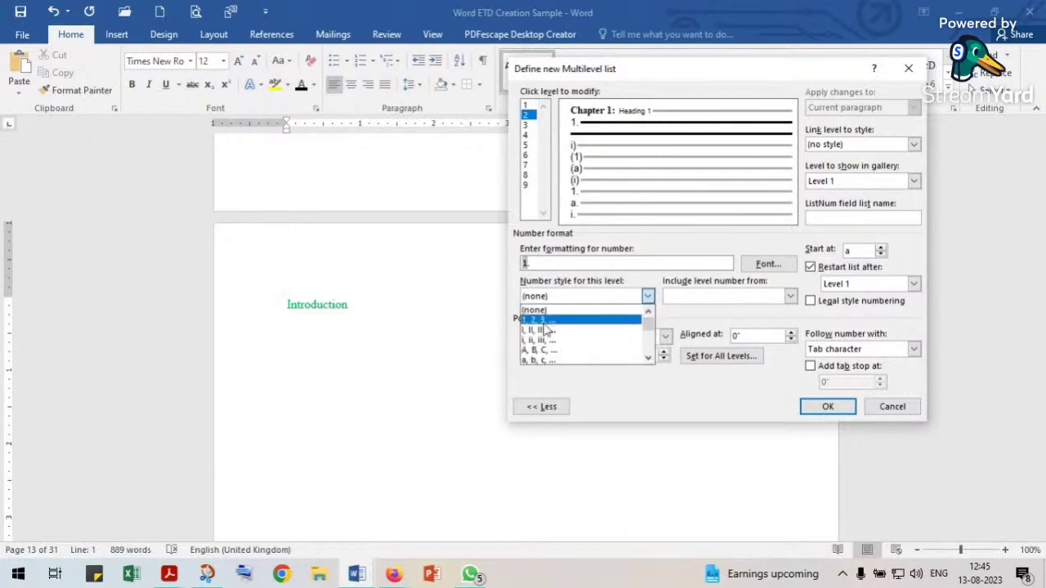
pyautogui.click(539, 321)
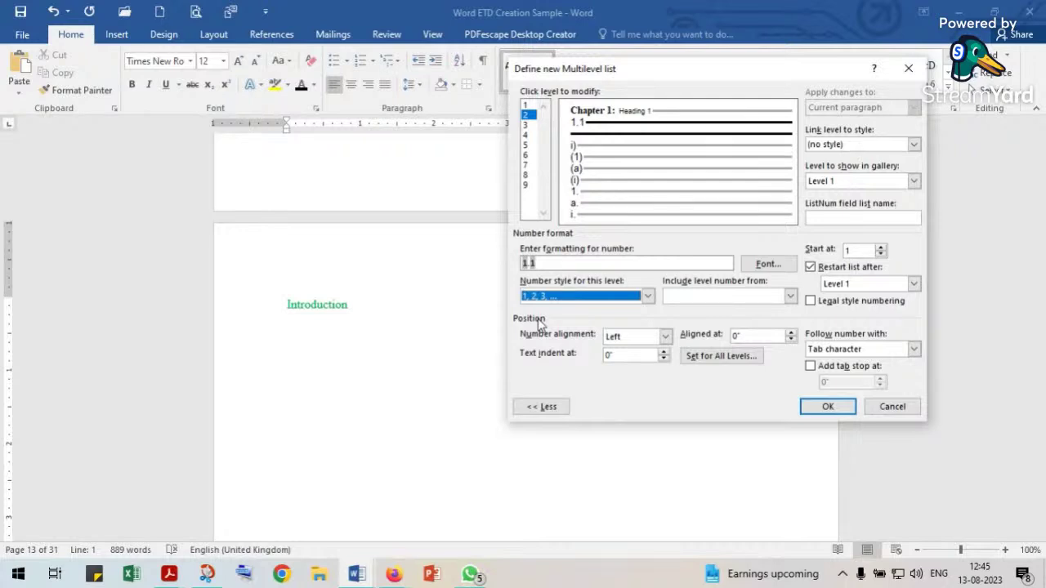
# Link level 2 to the Heading 2 style and follow its number with a space.
pyautogui.click(913, 144)
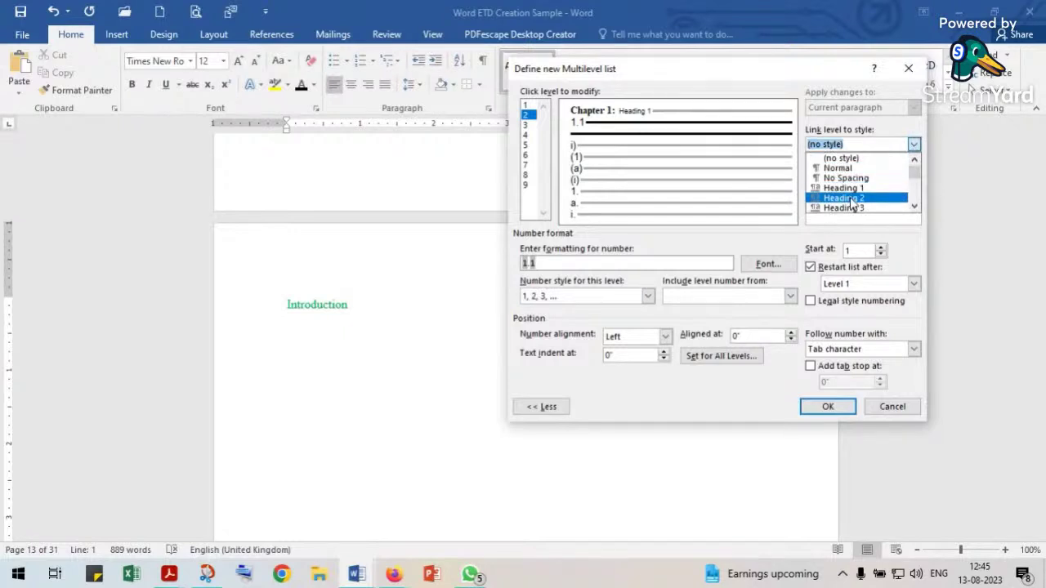
pyautogui.click(847, 199)
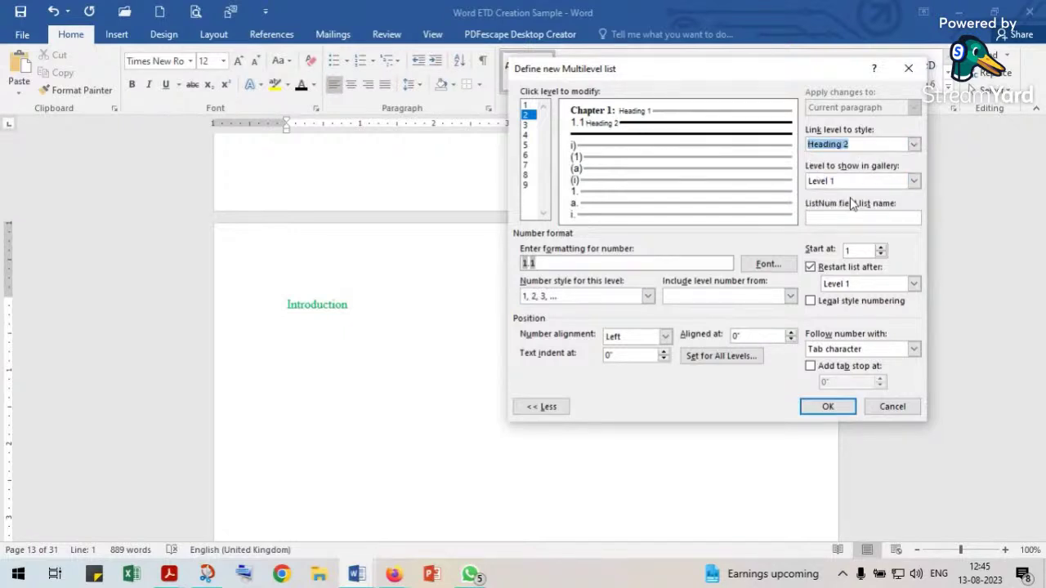
pyautogui.click(846, 350)
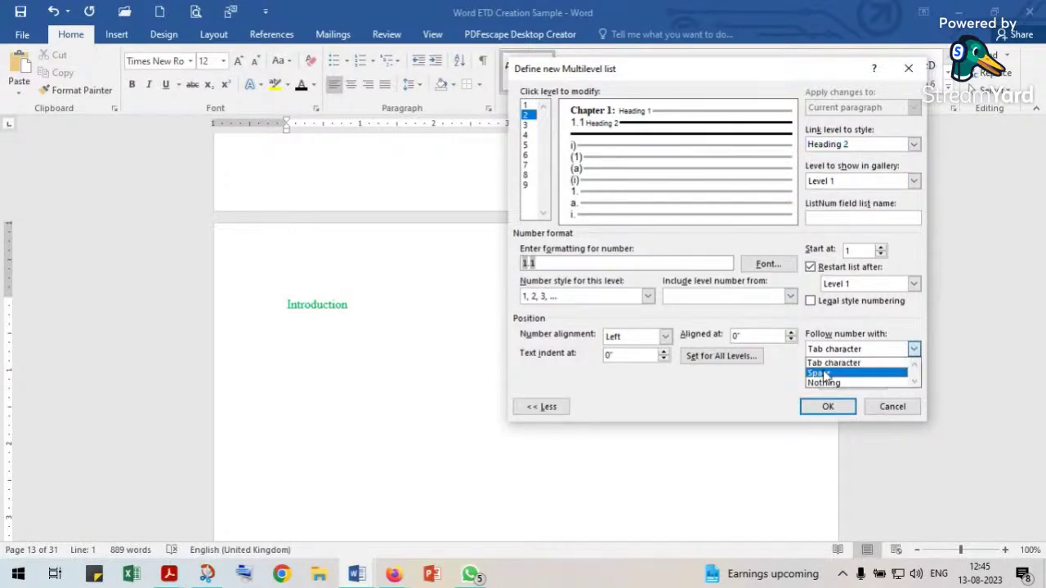
pyautogui.click(823, 374)
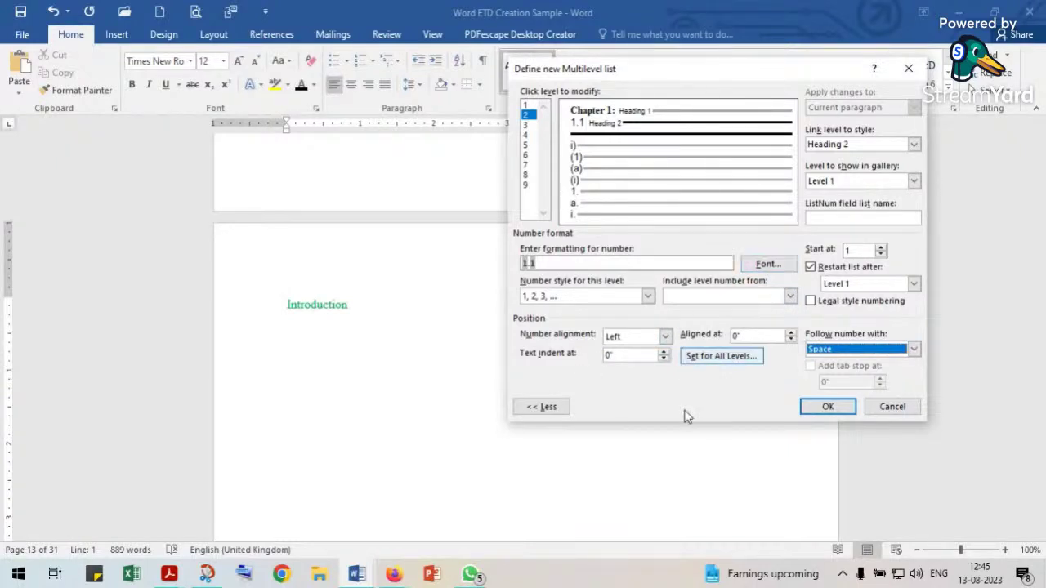
# Format the level 2 number in Times New Roman, Bold, size 14.
pyautogui.click(768, 267)
pyautogui.click(503, 100)
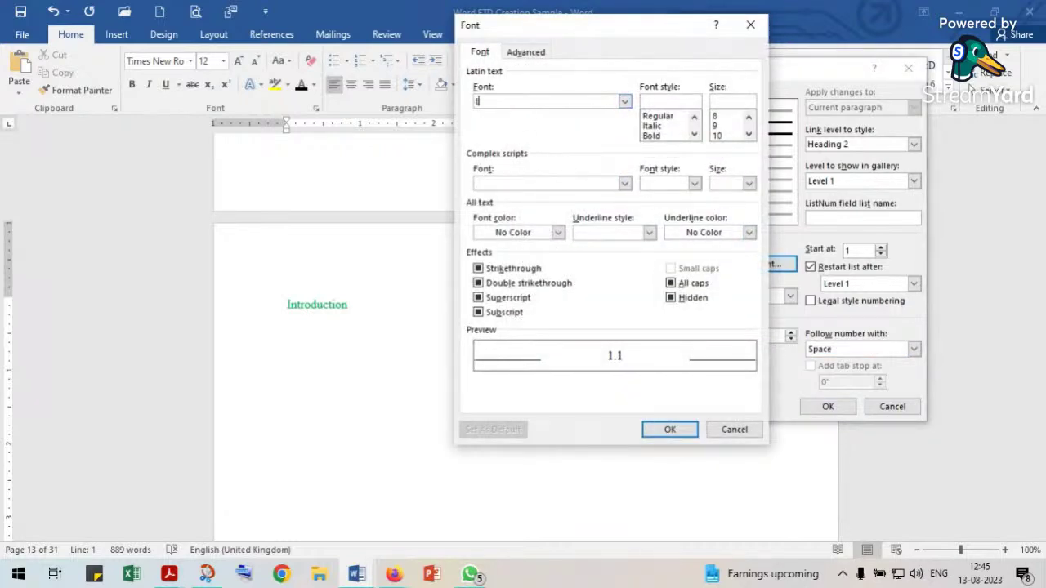
pyautogui.write('T')
pyautogui.press('BackSpace')
pyautogui.click(625, 100)
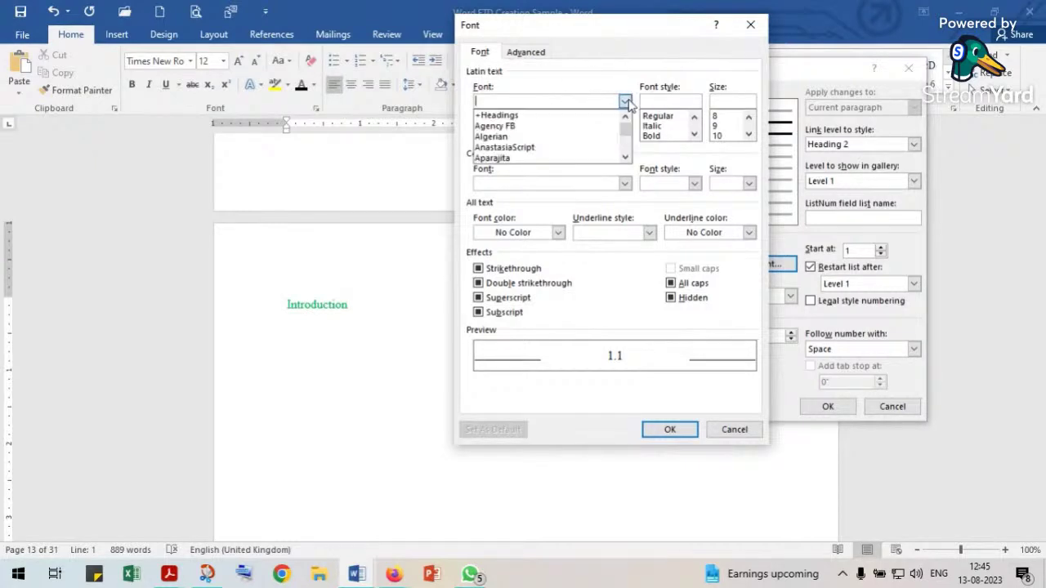
pyautogui.write('t')
pyautogui.click(484, 148)
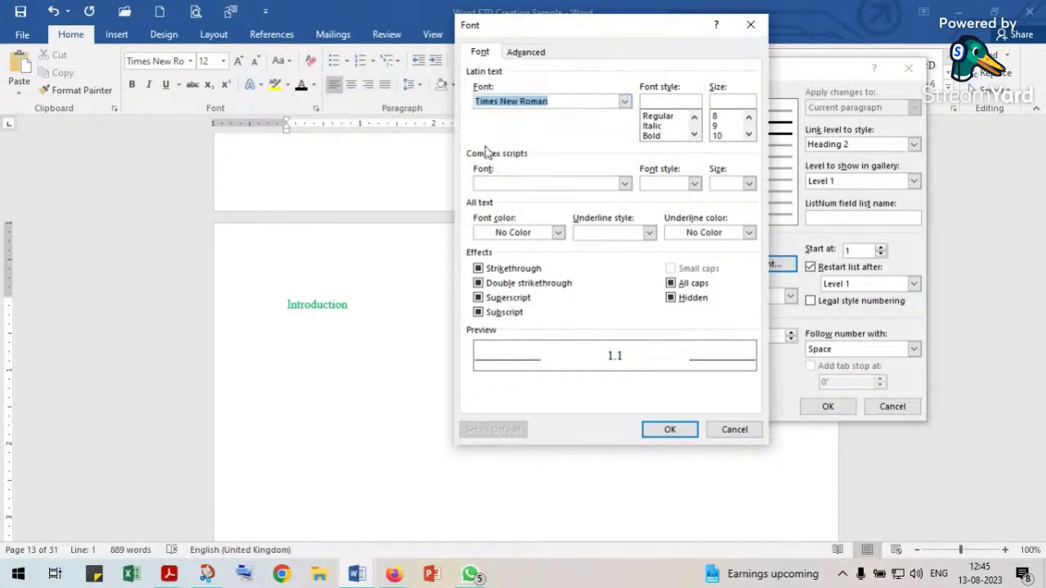
pyautogui.click(658, 135)
pyautogui.click(748, 134)
pyautogui.click(748, 134)
pyautogui.click(748, 134)
pyautogui.click(718, 136)
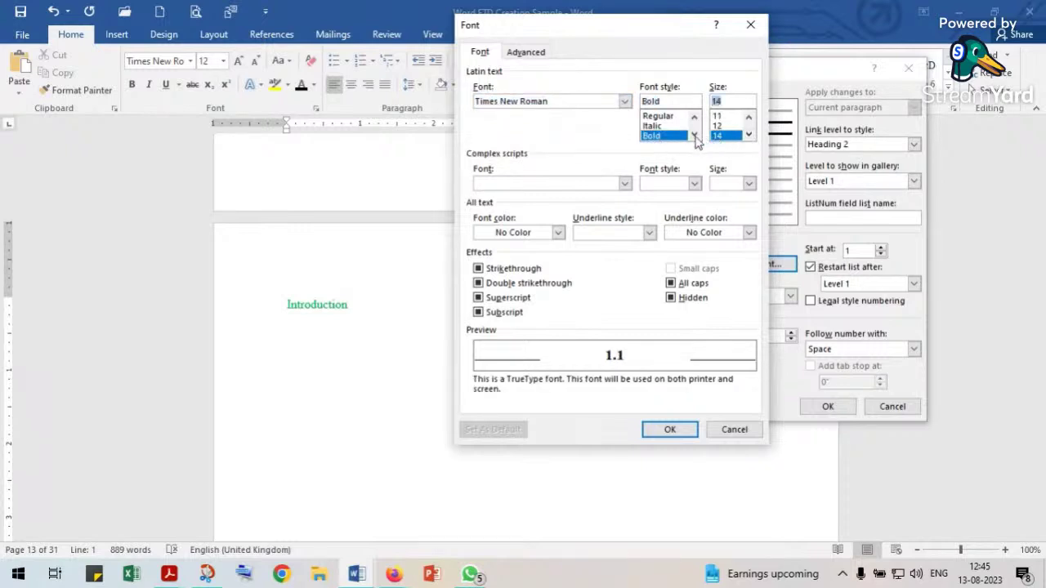
pyautogui.click(665, 430)
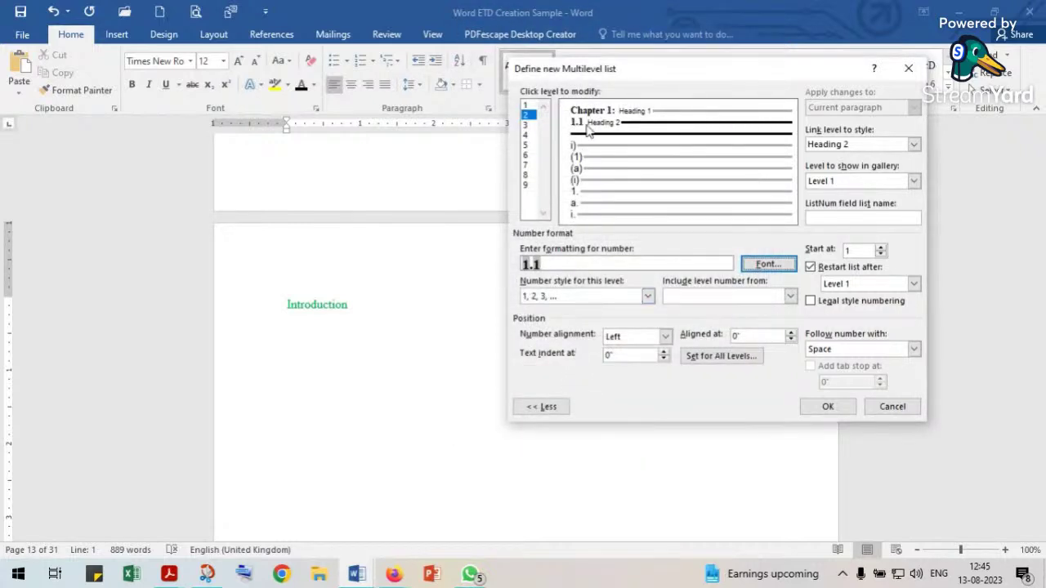
# Replace the level 3 number format with the level 1 and 2 numbers and the 1, 2, 3 number style, separated by periods, giving 1.1.1.
pyautogui.click(527, 125)
pyautogui.click(534, 263)
pyautogui.press('BackSpace')
pyautogui.press('BackSpace')
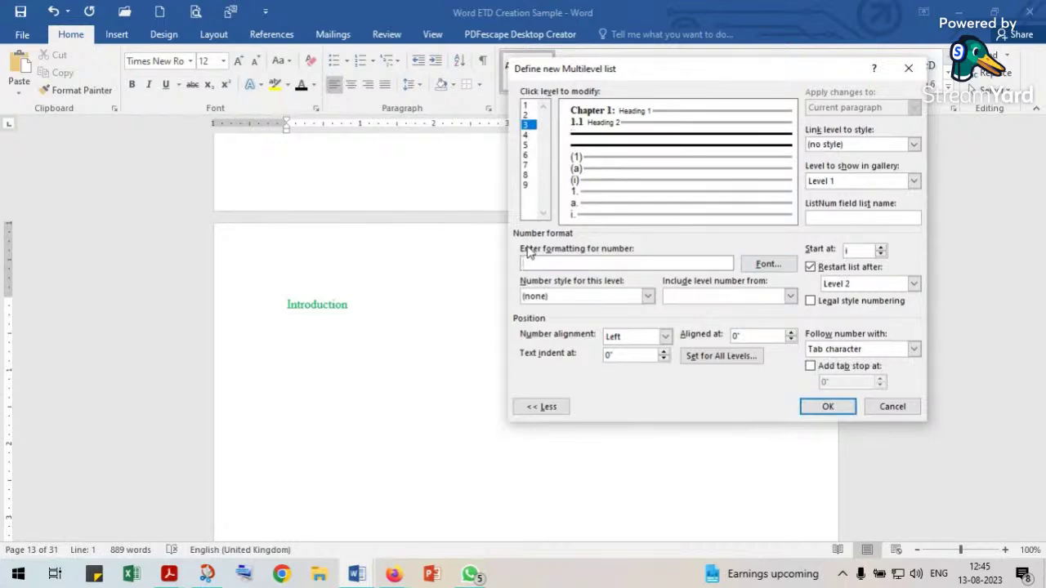
pyautogui.click(790, 295)
pyautogui.click(707, 311)
pyautogui.click(790, 297)
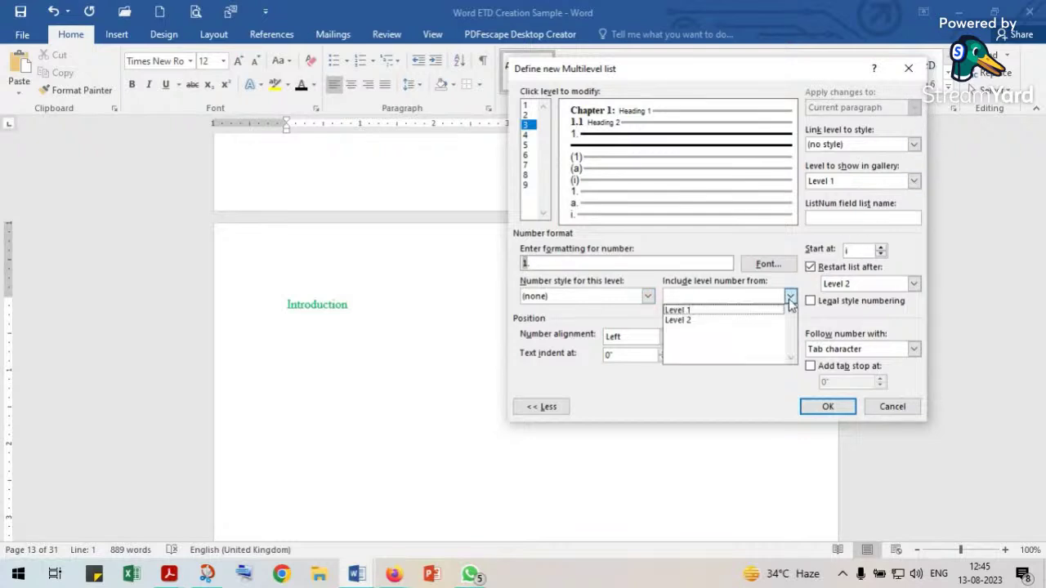
pyautogui.click(722, 321)
pyautogui.write('.')
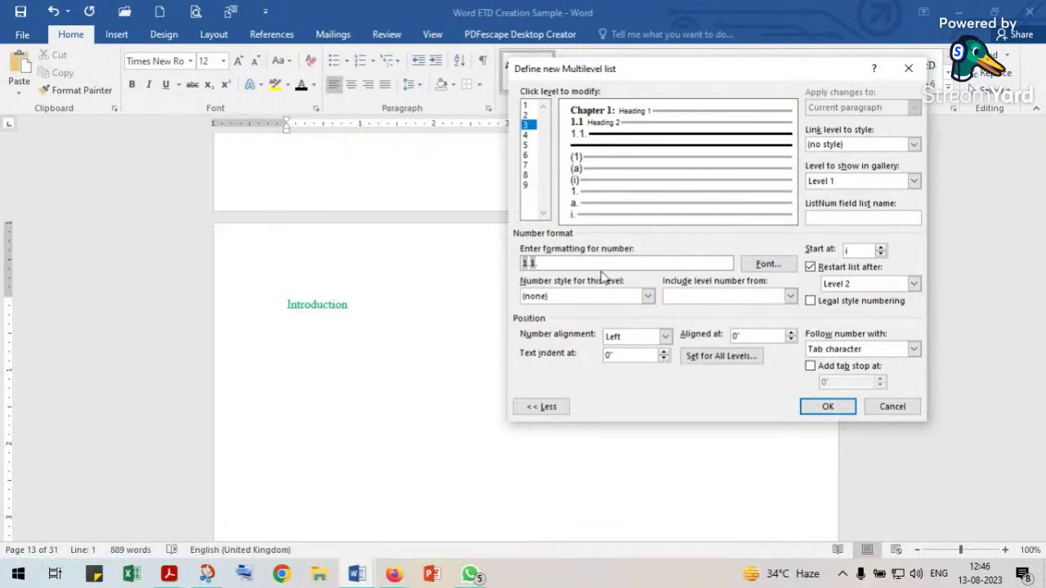
pyautogui.click(647, 298)
pyautogui.click(536, 322)
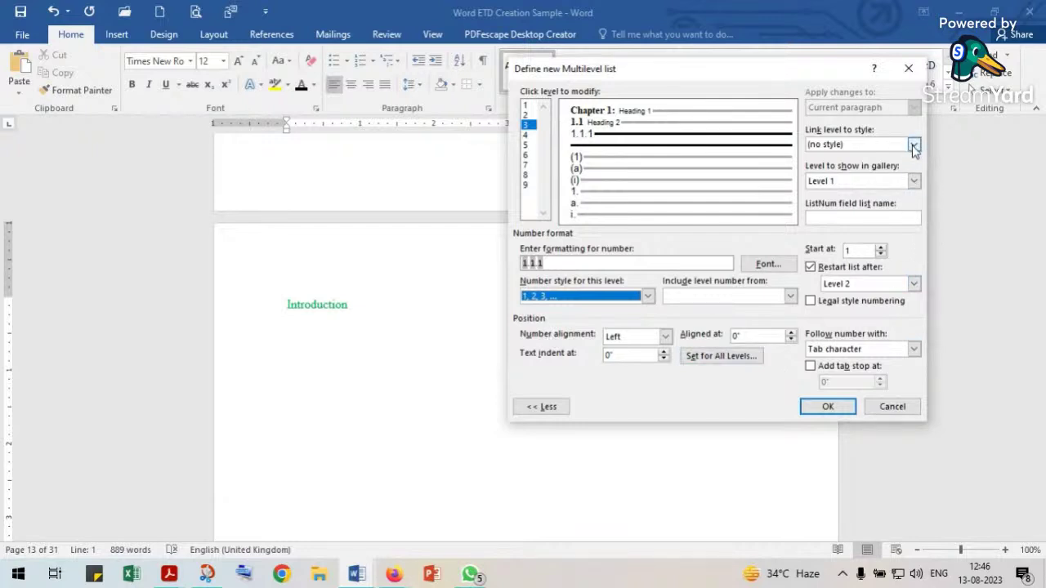
# Link level 3 to the Heading 3 style and follow its number with a space.
pyautogui.click(914, 145)
pyautogui.click(869, 214)
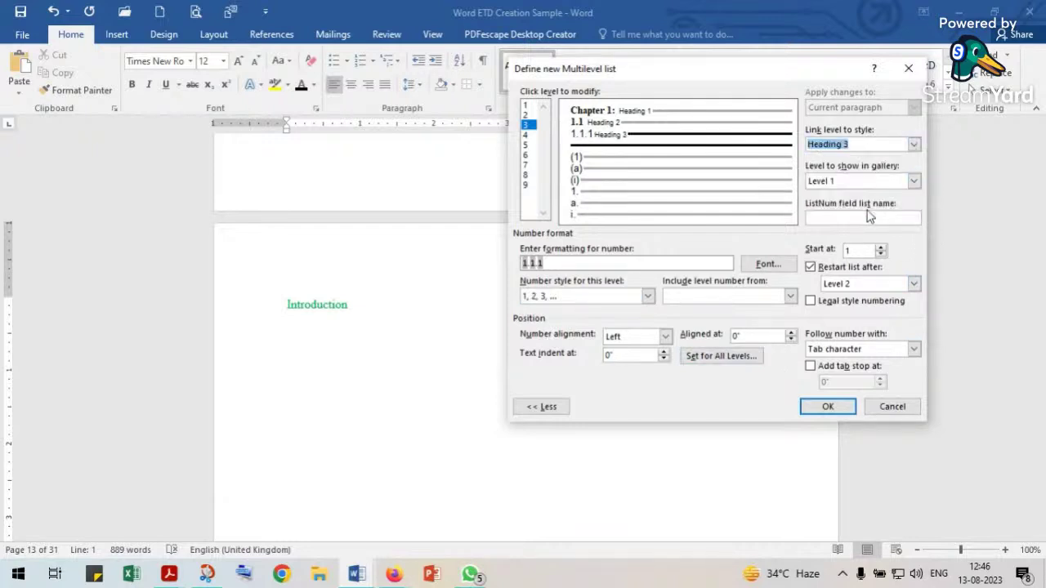
pyautogui.click(873, 351)
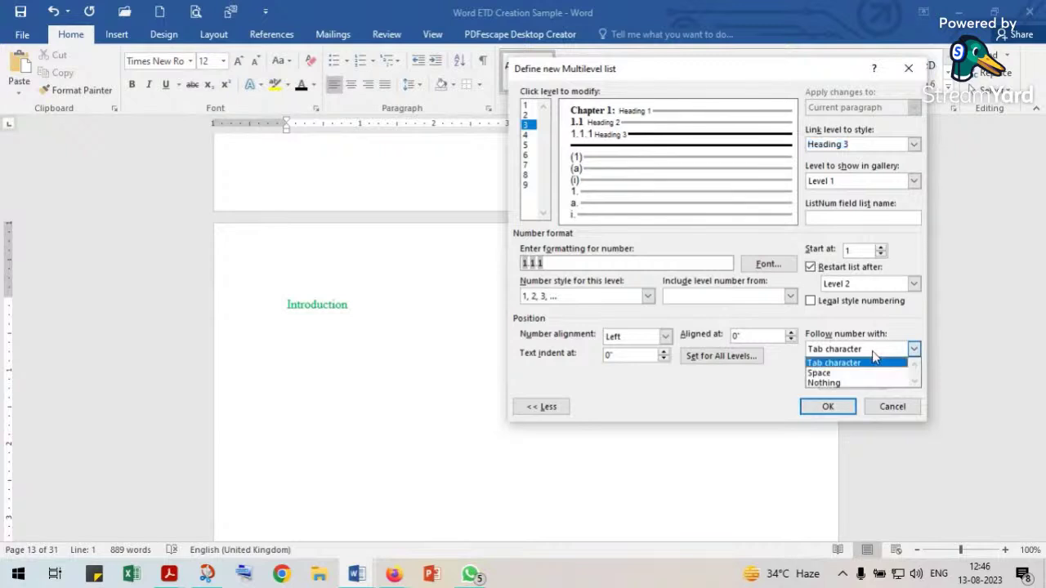
pyautogui.click(821, 373)
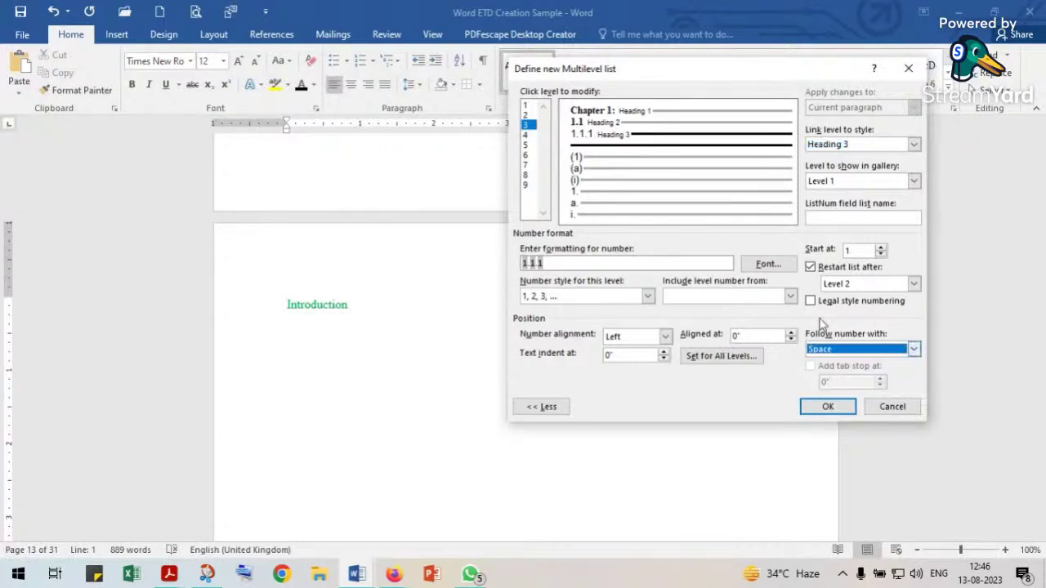
# Format the level 3 number in Times New Roman, Bold, size 12.
pyautogui.click(769, 264)
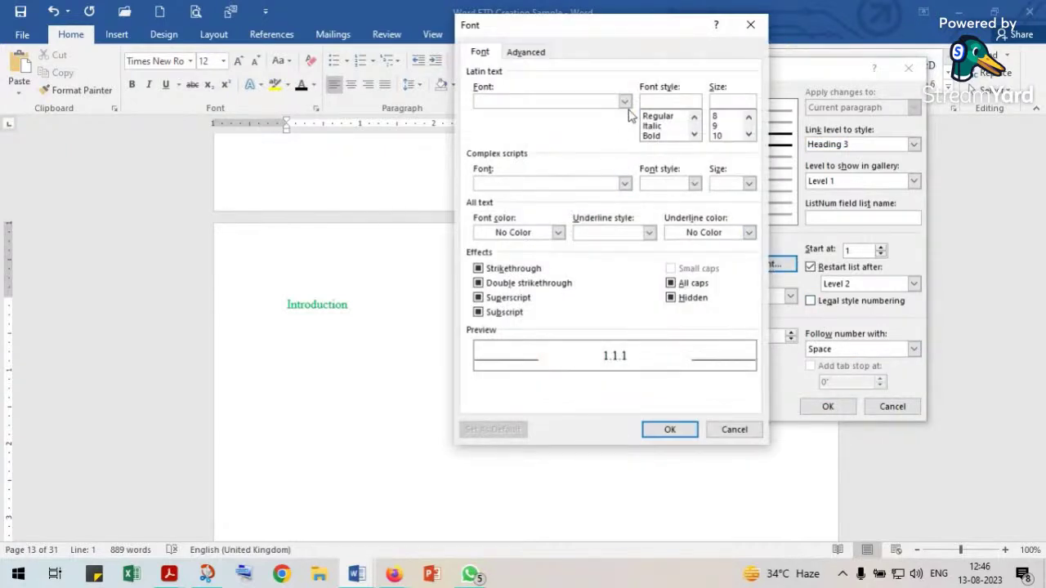
pyautogui.click(624, 102)
pyautogui.write('t')
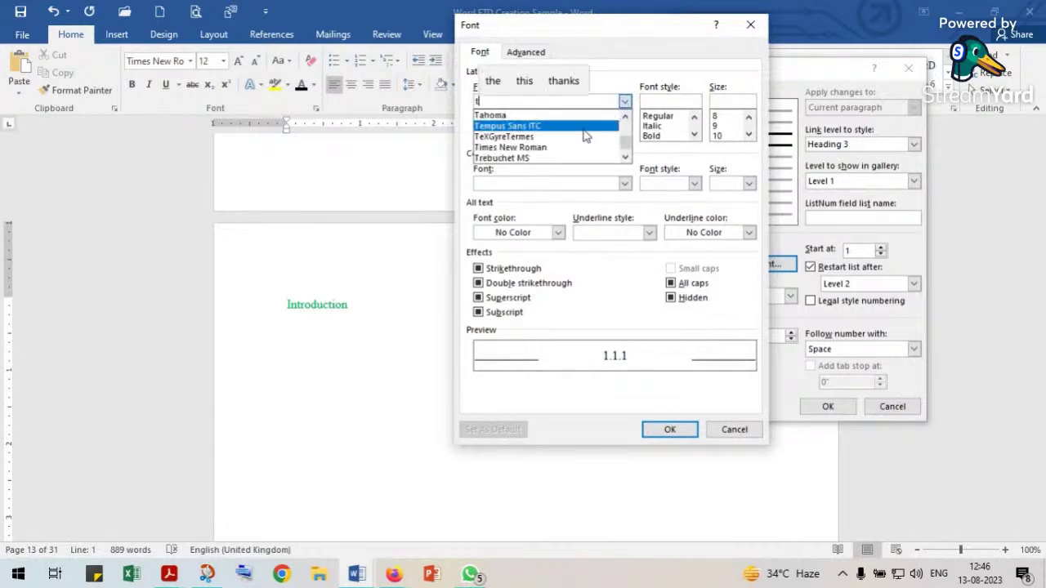
pyautogui.click(551, 149)
pyautogui.click(694, 135)
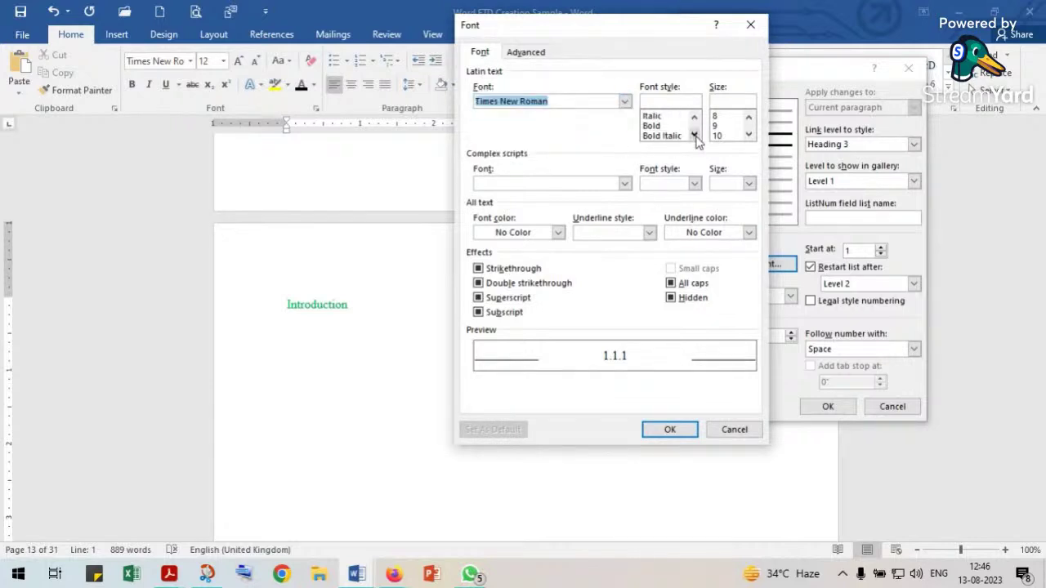
pyautogui.click(654, 125)
pyautogui.click(748, 134)
pyautogui.click(748, 134)
pyautogui.click(748, 134)
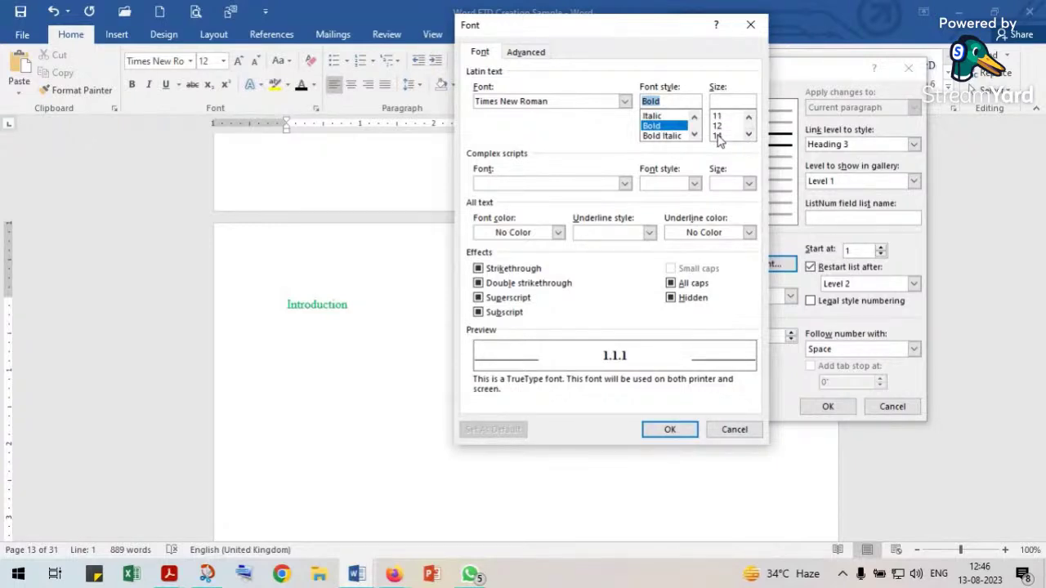
pyautogui.click(721, 127)
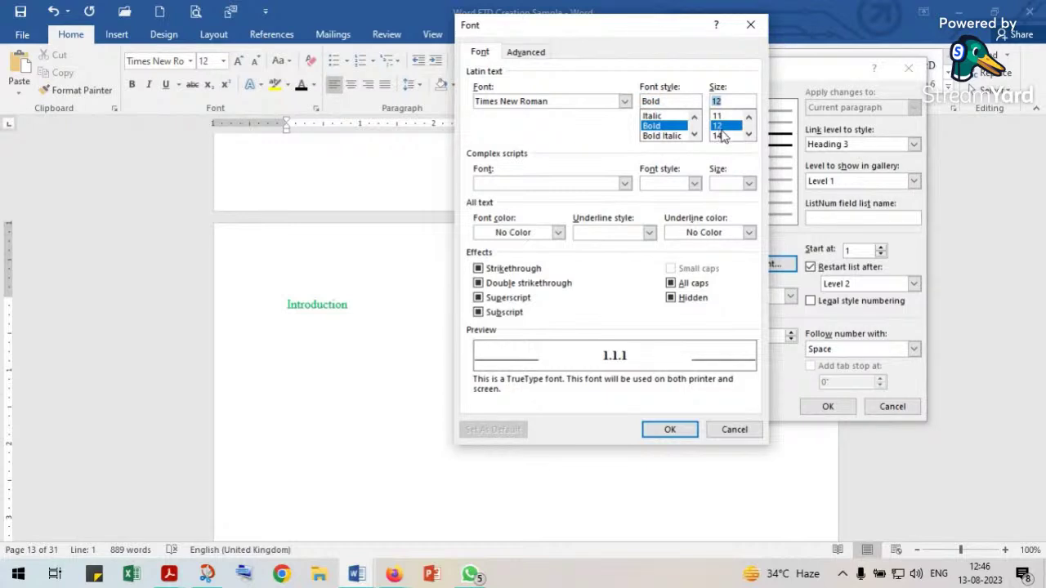
pyautogui.click(668, 431)
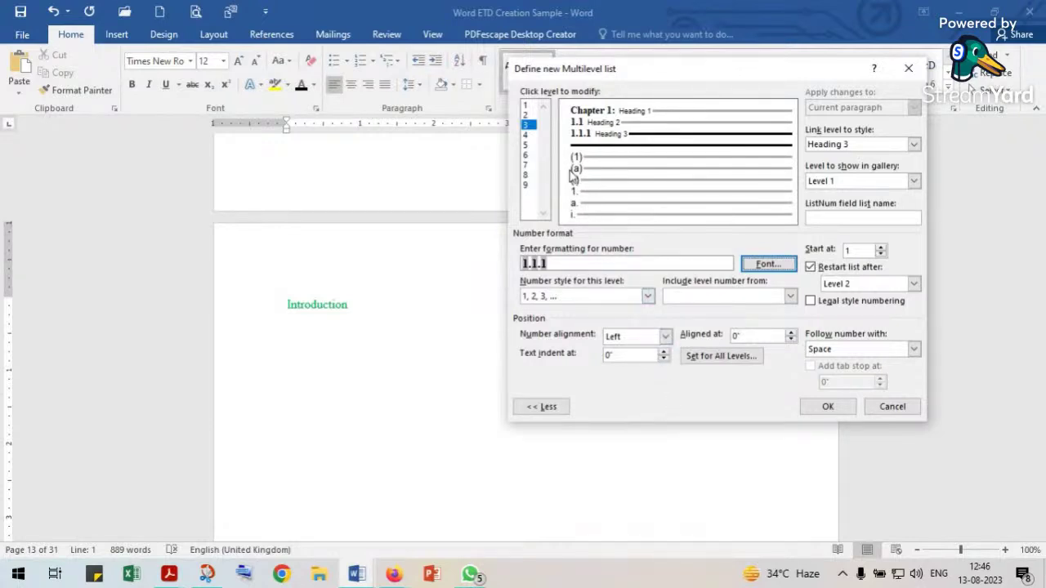
# Replace the level 4 number format with the level 1, 2 and 3 numbers and the 1, 2, 3 number style, separated by periods, giving 1.1.1.1.
pyautogui.click(526, 136)
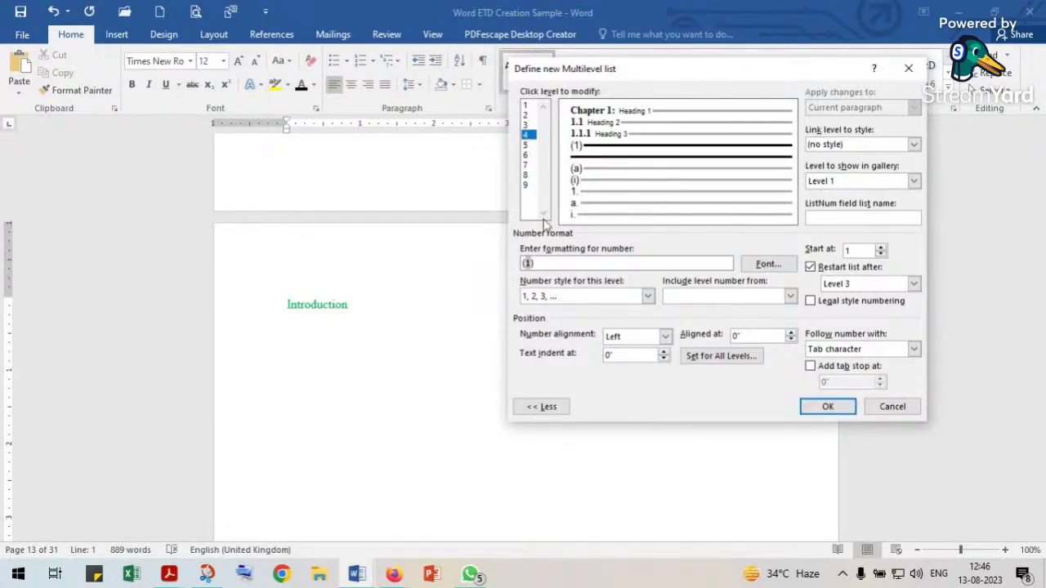
pyautogui.click(540, 263)
pyautogui.press('BackSpace')
pyautogui.press('BackSpace')
pyautogui.press('BackSpace')
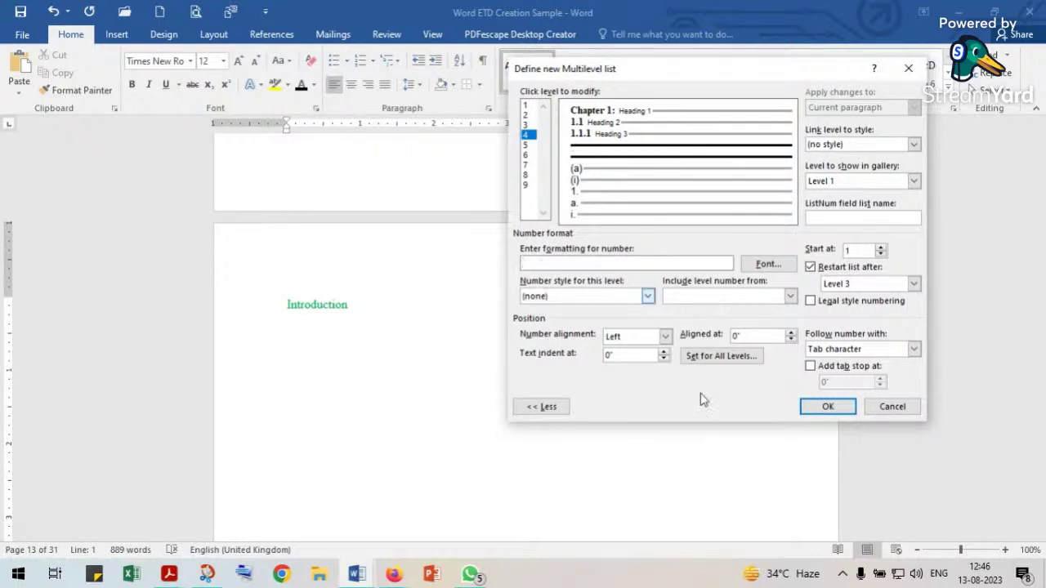
pyautogui.click(790, 296)
pyautogui.click(741, 311)
pyautogui.click(790, 296)
pyautogui.click(719, 324)
pyautogui.write('.1.')
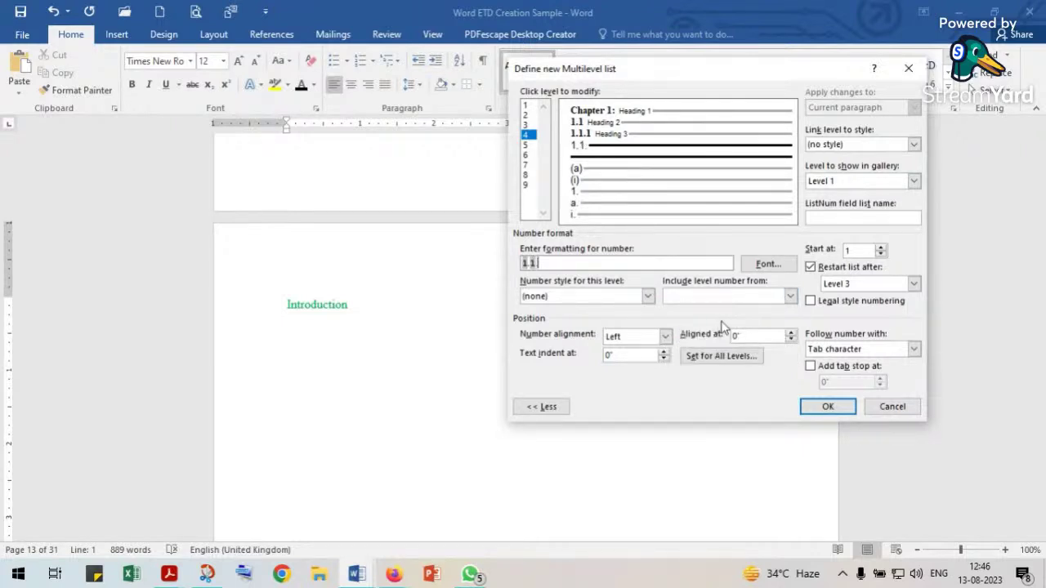
pyautogui.click(790, 296)
pyautogui.click(723, 330)
pyautogui.click(647, 296)
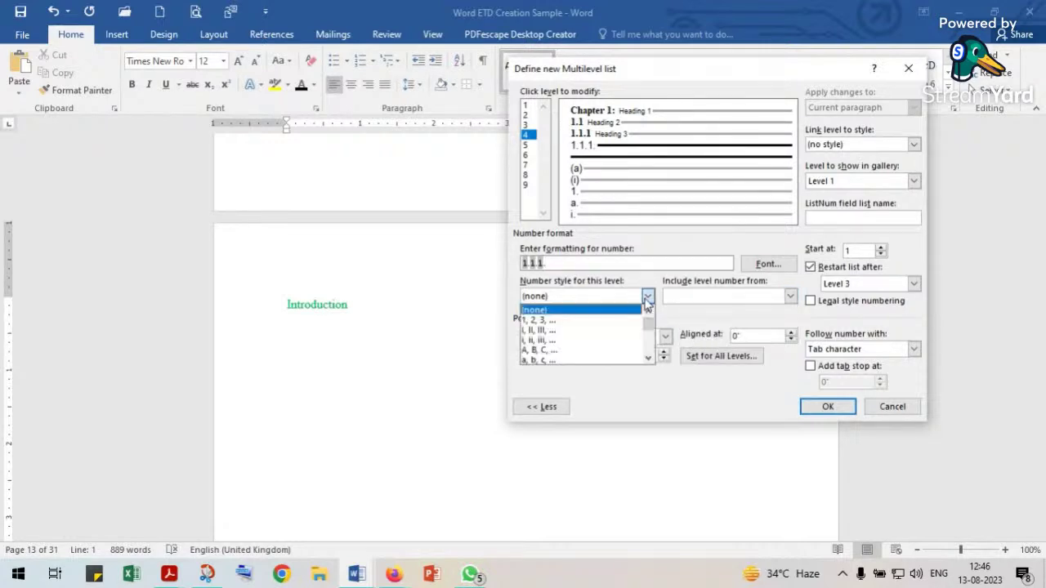
pyautogui.click(539, 320)
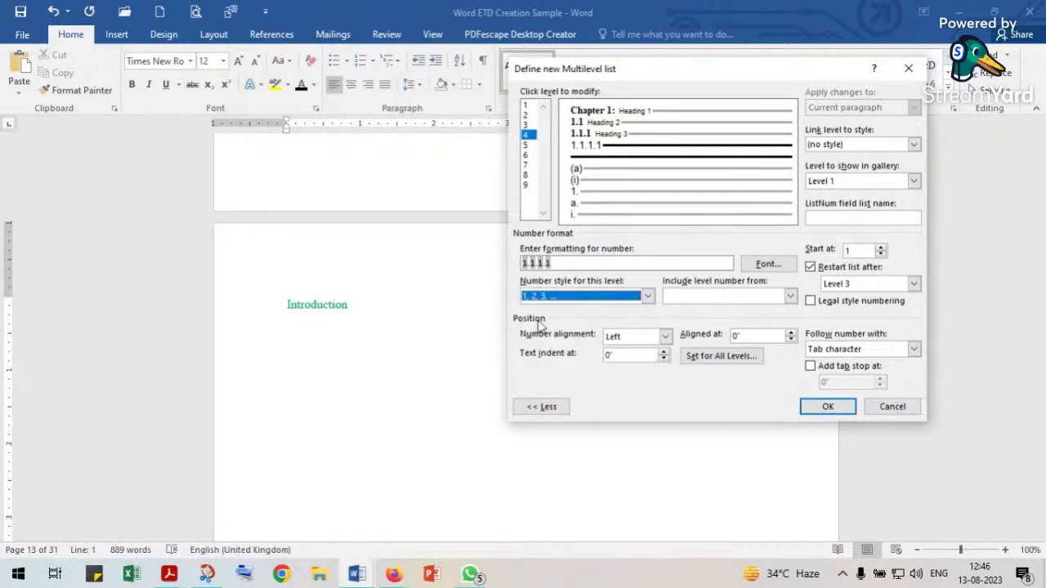
# Link level 4 to the Heading 4 style and follow its number with a space.
pyautogui.click(912, 144)
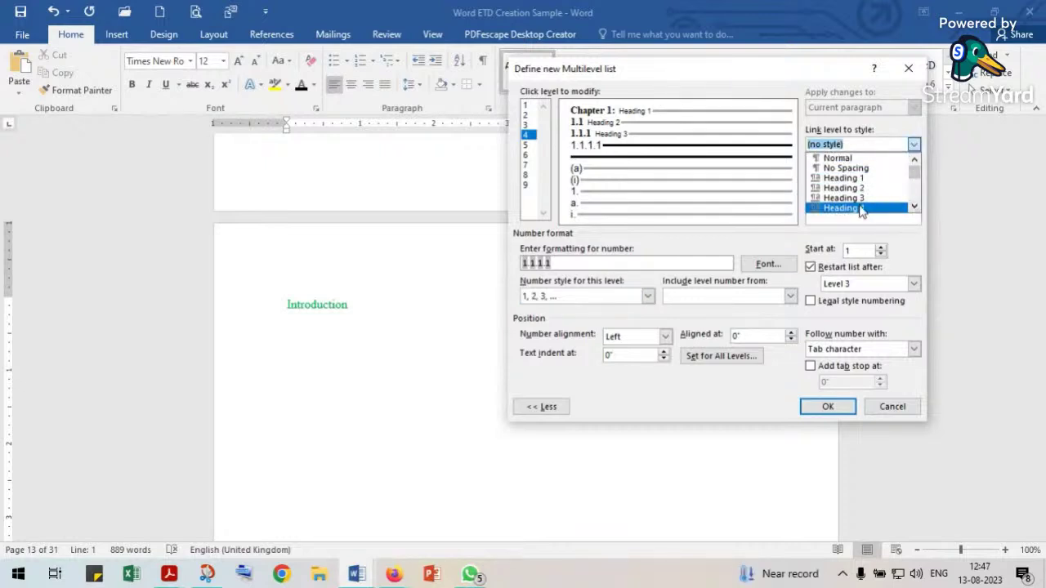
pyautogui.click(872, 208)
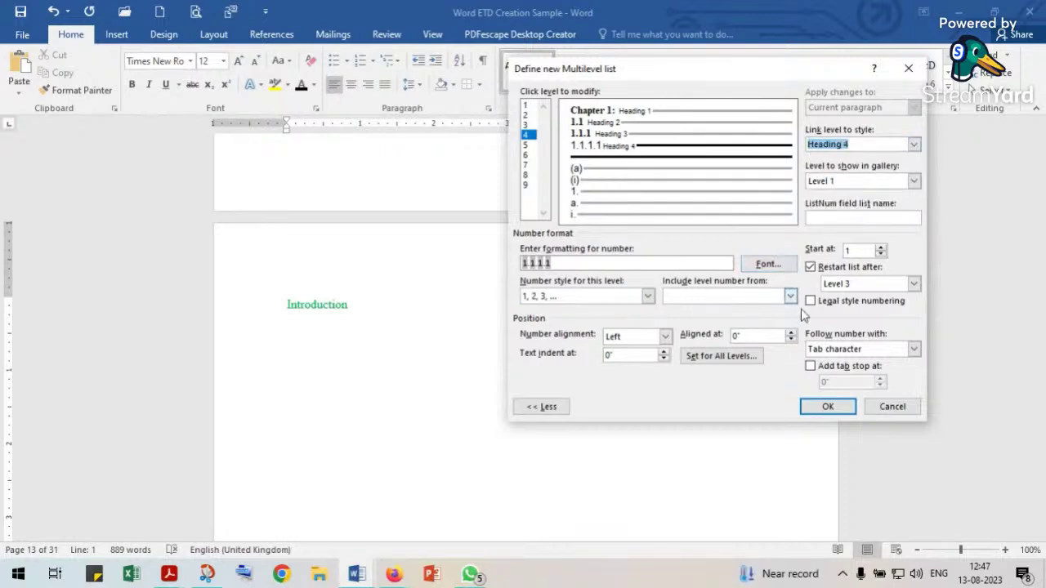
pyautogui.click(912, 349)
pyautogui.click(817, 369)
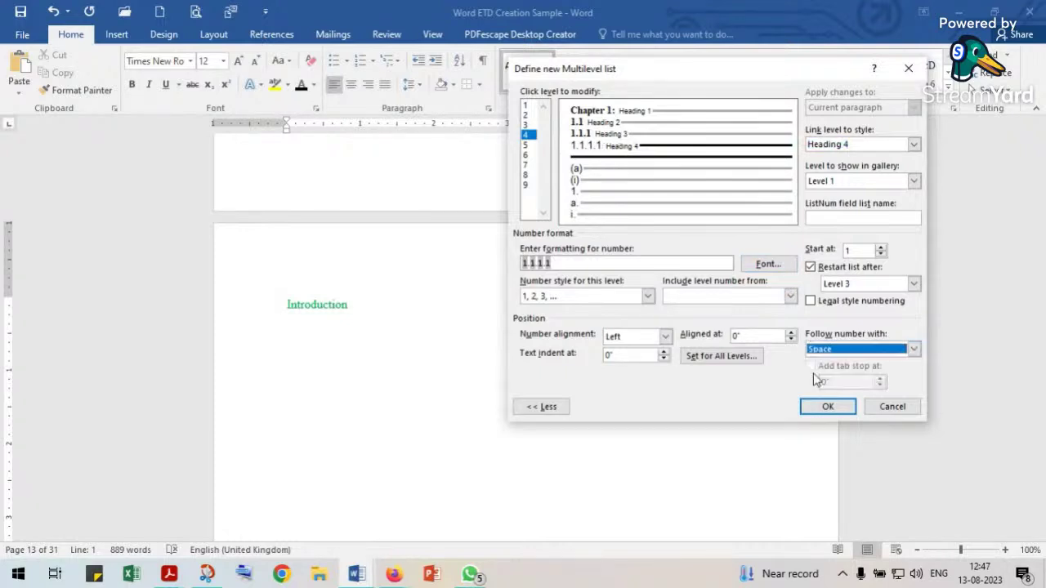
# Format the level 4 number in Times New Roman, Bold Italic, size 12, and apply the multilevel list to the document.
pyautogui.click(768, 264)
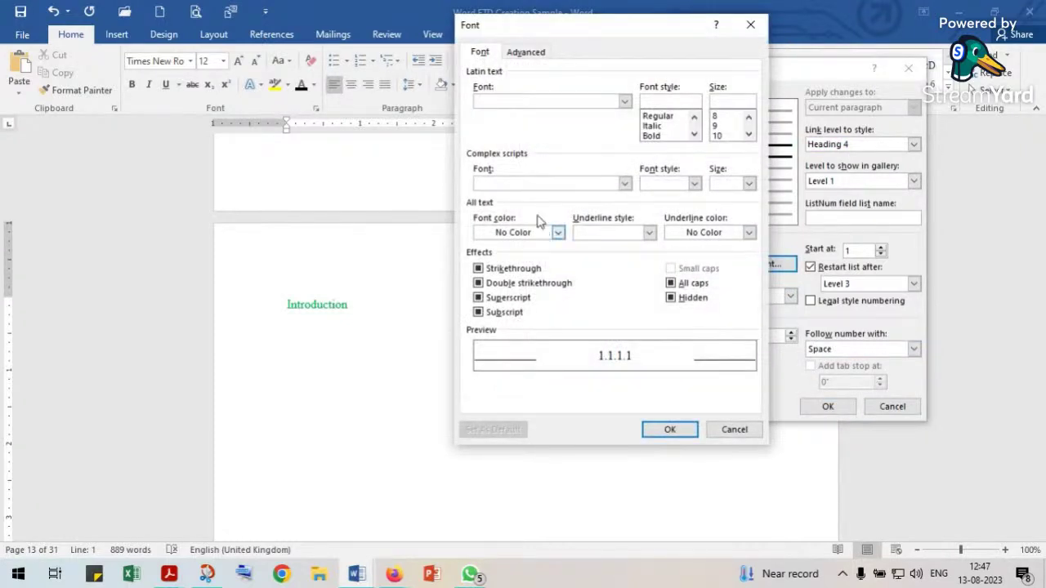
pyautogui.click(624, 100)
pyautogui.write('t')
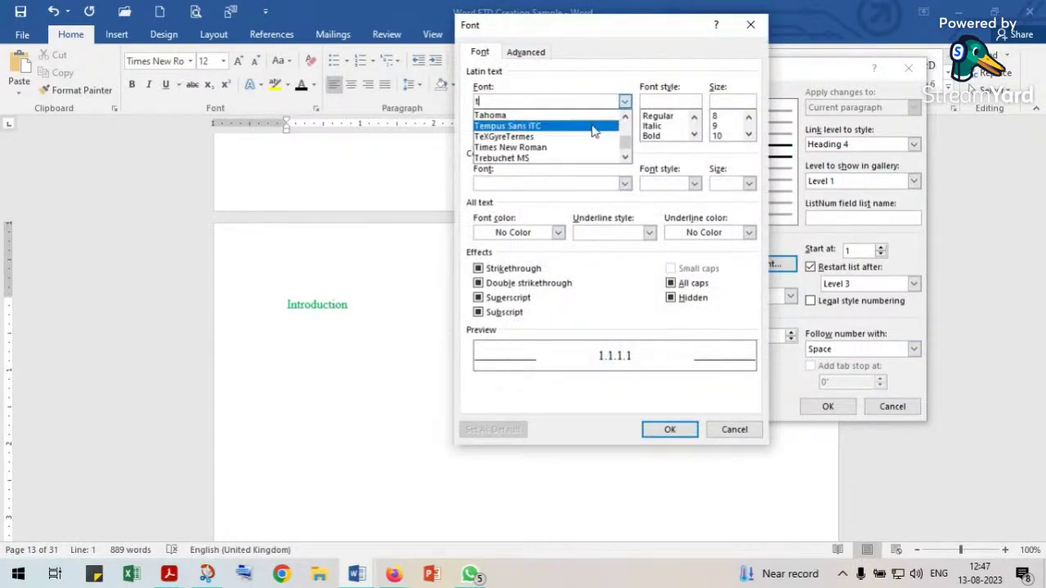
pyautogui.click(508, 147)
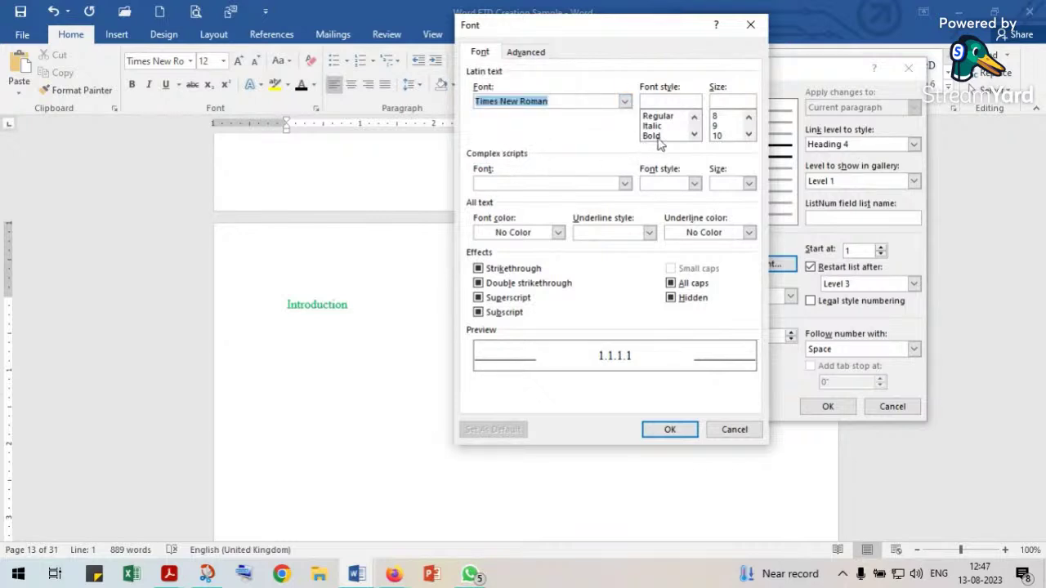
pyautogui.click(693, 134)
pyautogui.click(660, 136)
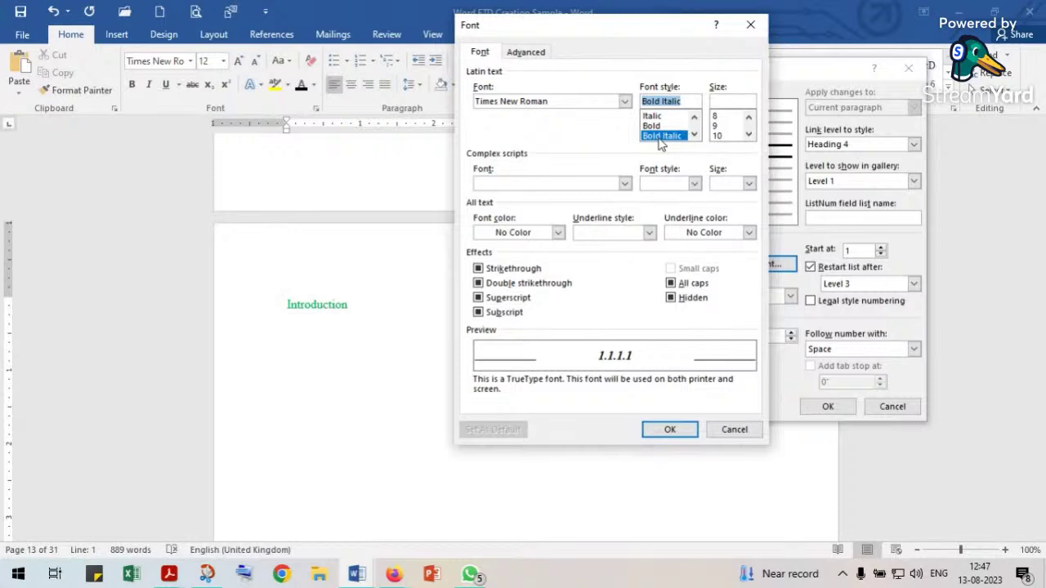
pyautogui.click(748, 134)
pyautogui.click(748, 134)
pyautogui.click(717, 136)
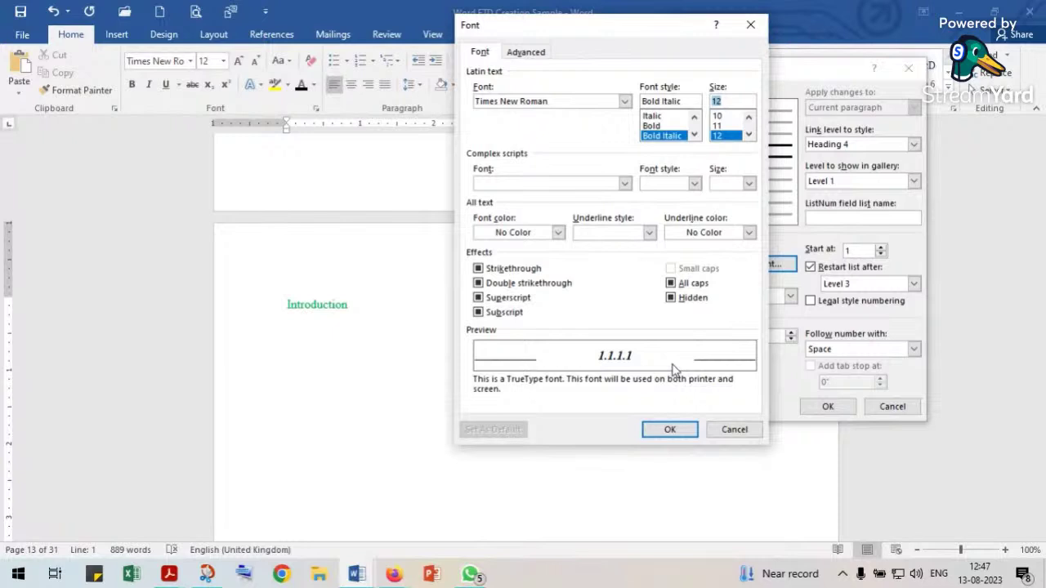
pyautogui.click(668, 429)
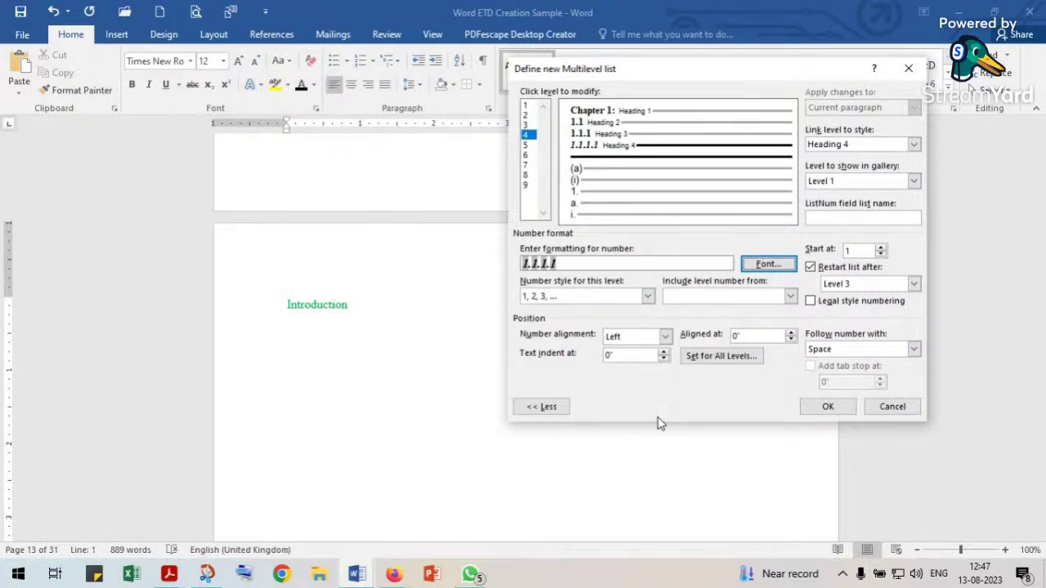
pyautogui.click(828, 407)
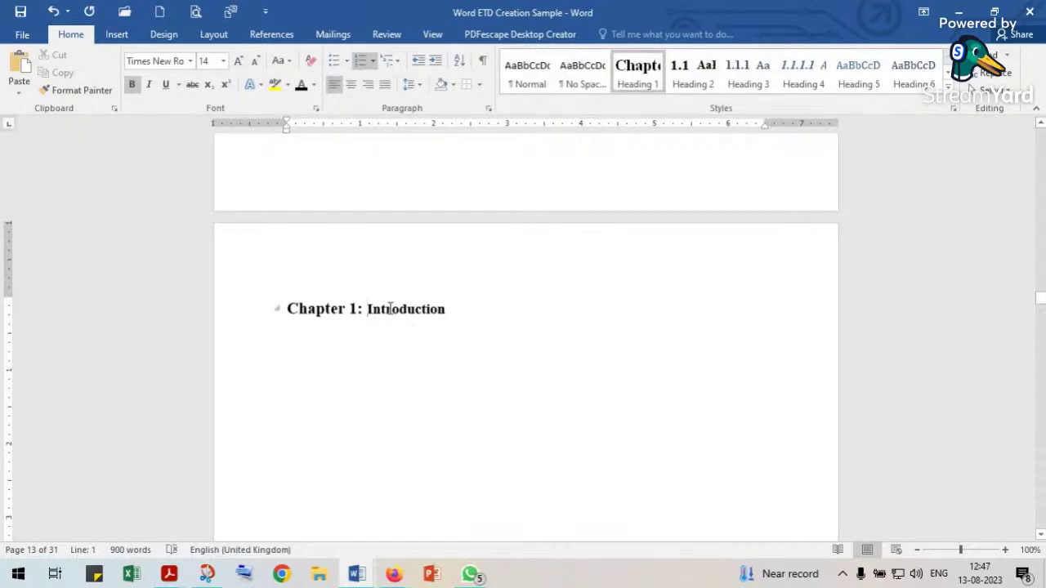
# Increase the font size of the heading text "Introduction" to 16, matching its chapter number label.
pyautogui.click(334, 310)
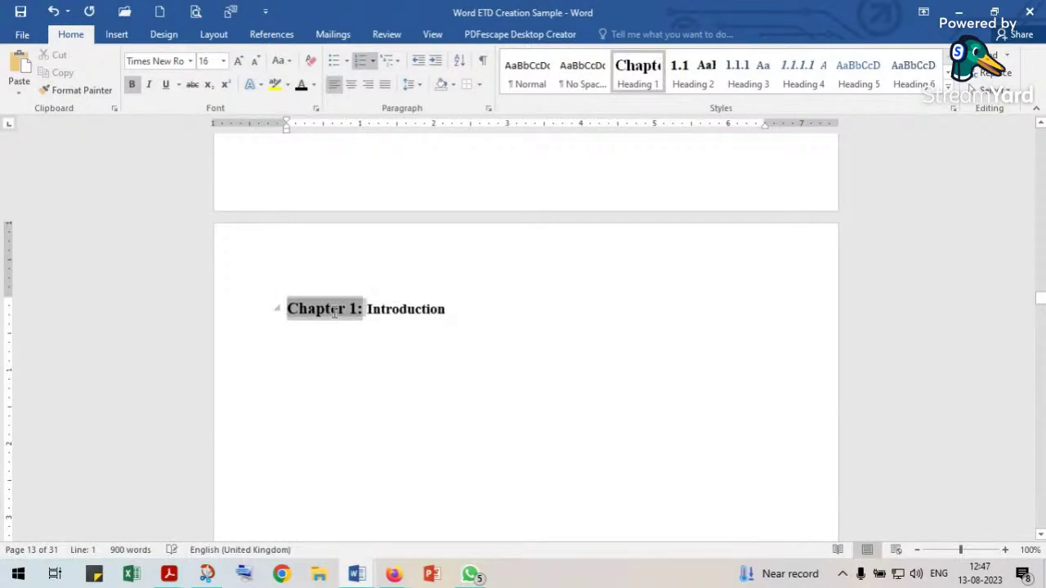
pyautogui.scroll(-1, 334, 311)
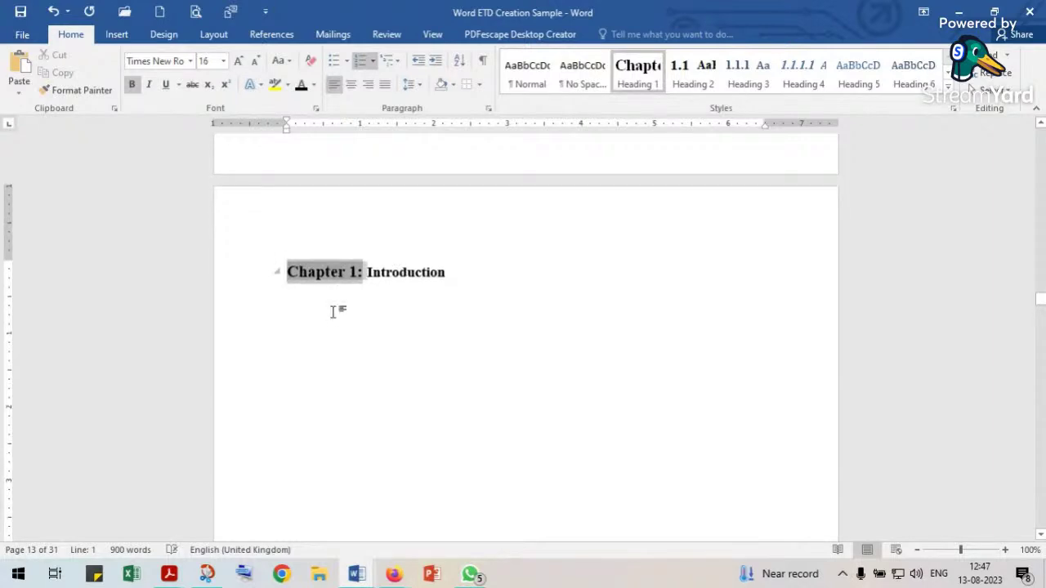
pyautogui.doubleClick(393, 275)
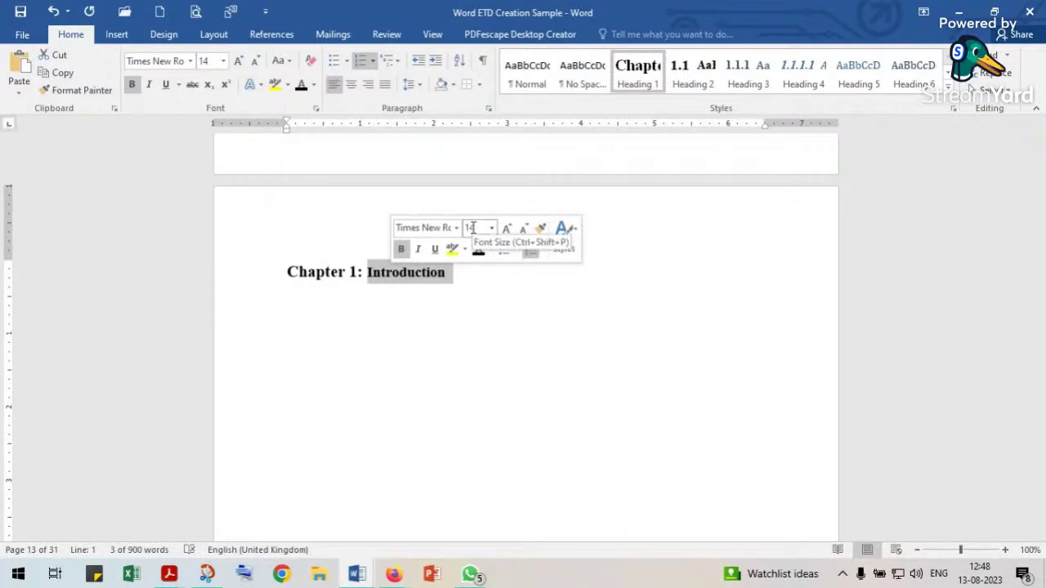
pyautogui.tripleClick(321, 276)
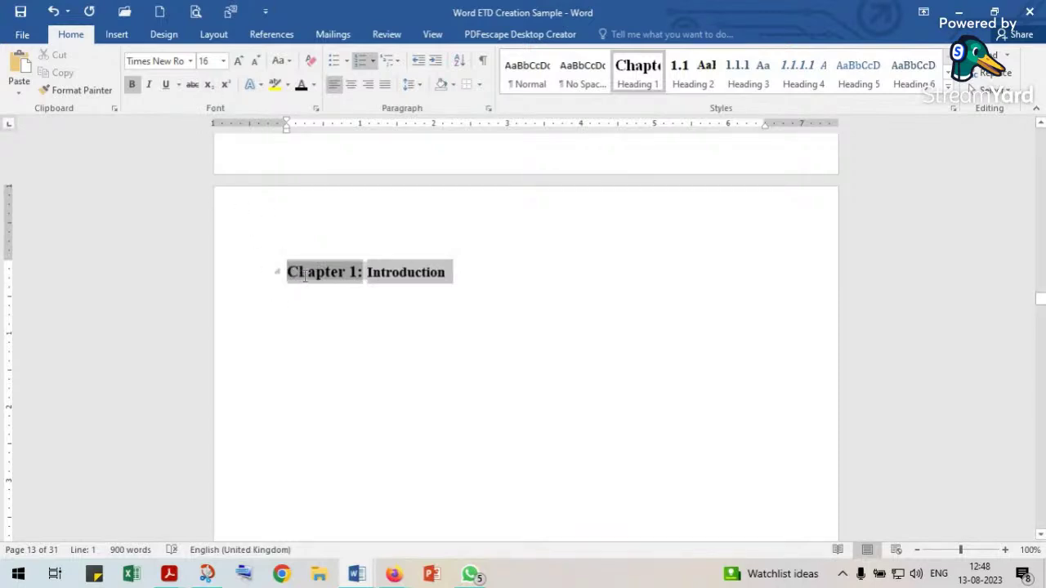
pyautogui.doubleClick(395, 274)
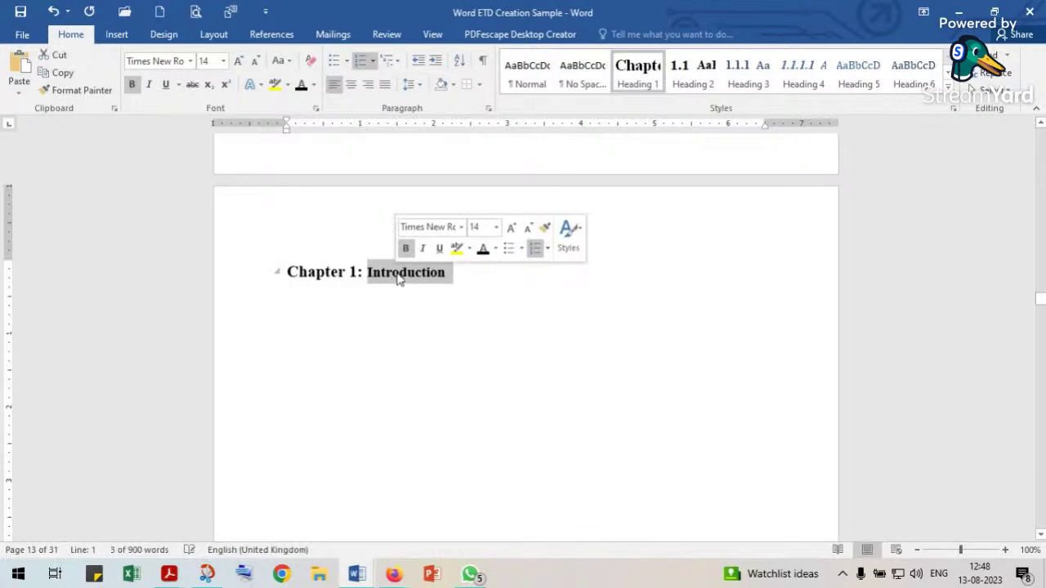
pyautogui.click(510, 228)
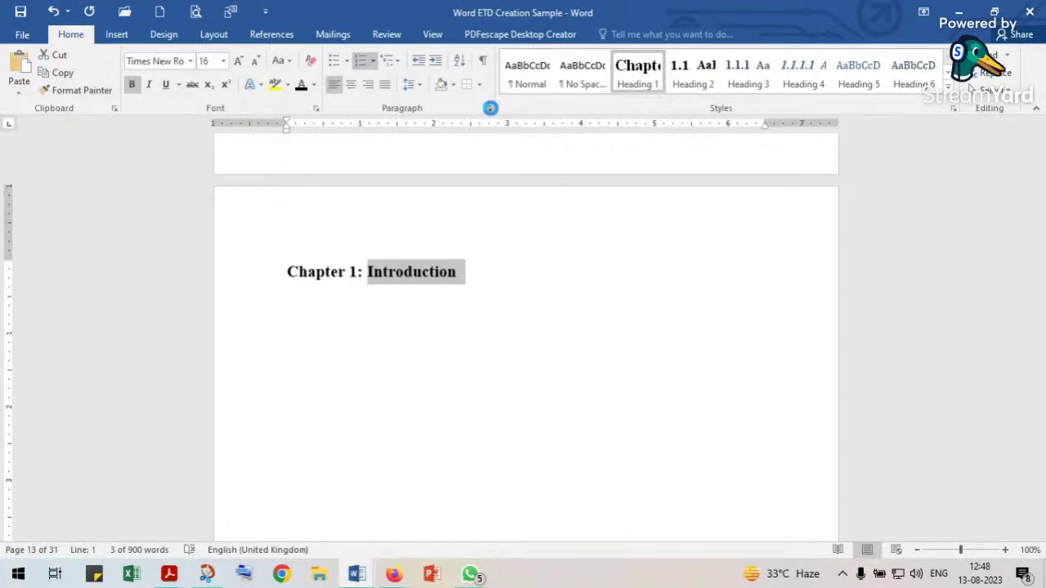
# Center the "Introduction" chapter heading and set its paragraph spacing to 6 pt before and 18 pt after.
pyautogui.click(489, 107)
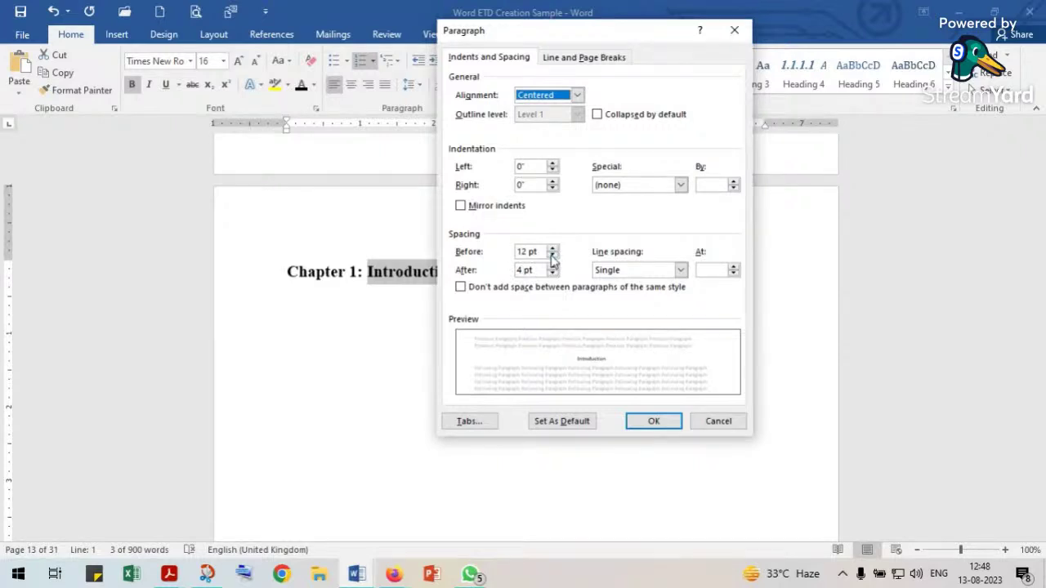
pyautogui.click(552, 255)
pyautogui.click(552, 266)
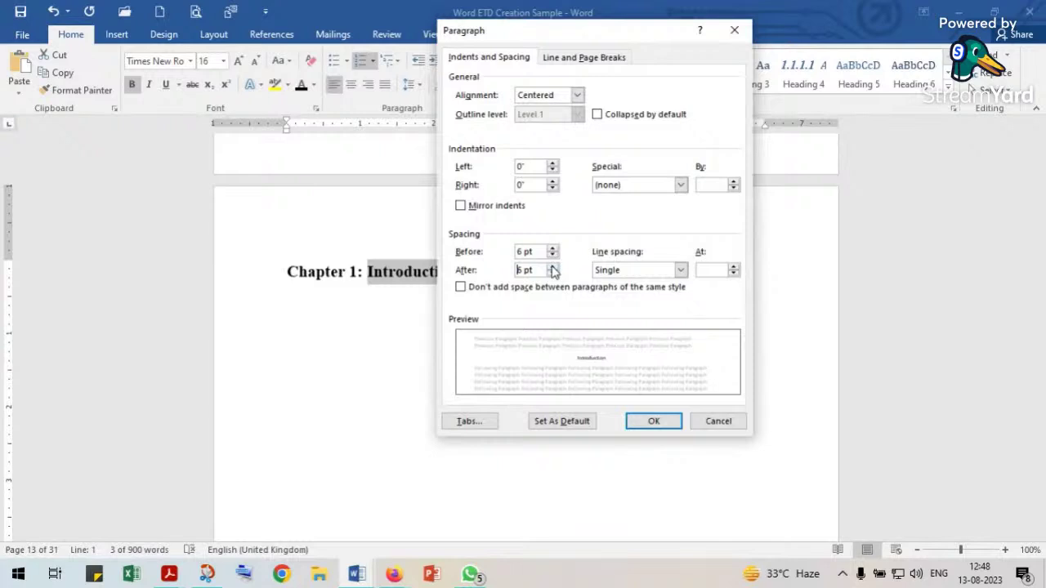
pyautogui.click(551, 267)
pyautogui.click(551, 267)
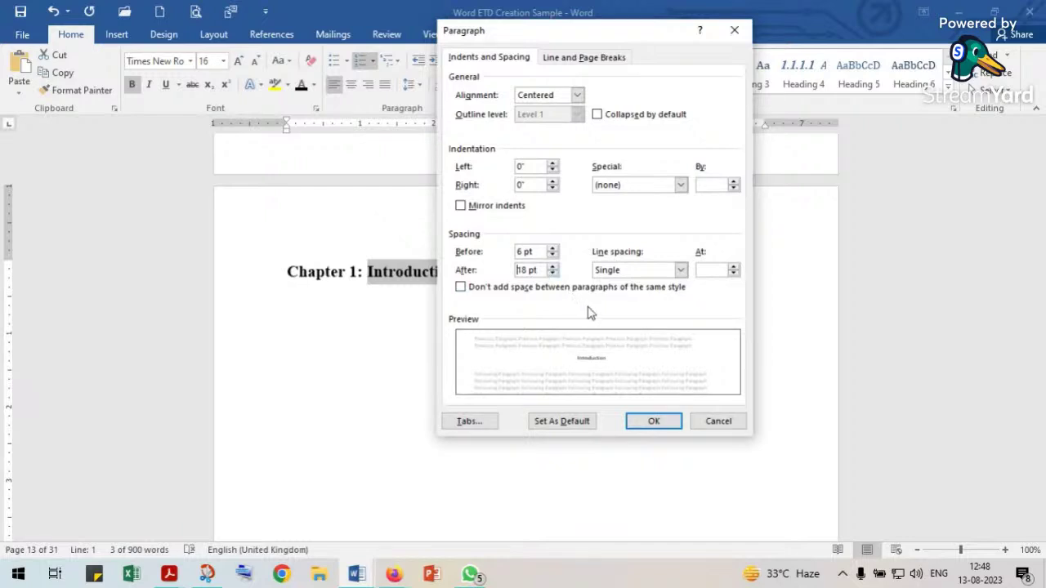
pyautogui.click(654, 425)
pyautogui.click(654, 426)
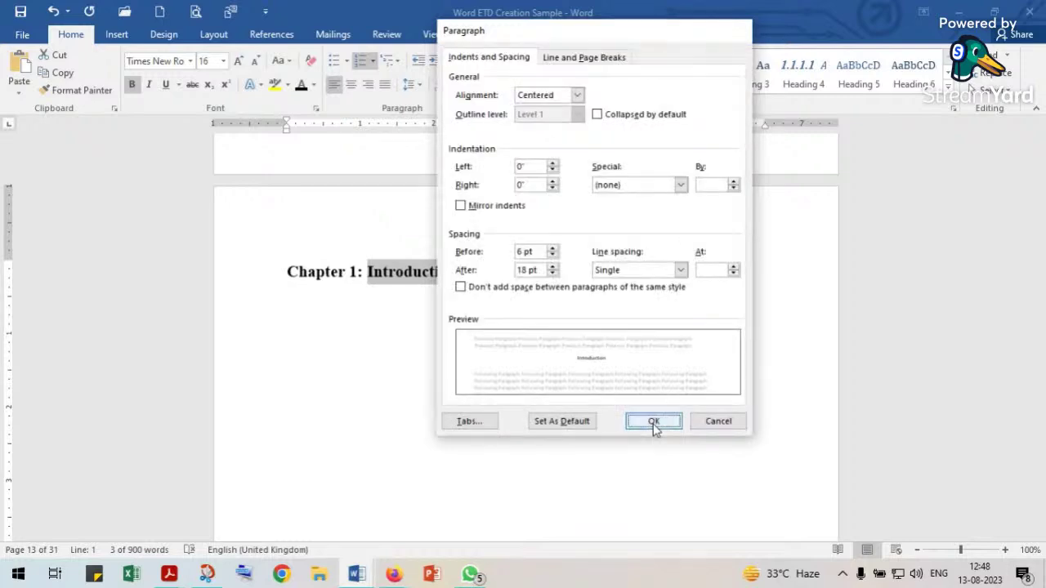
pyautogui.click(655, 422)
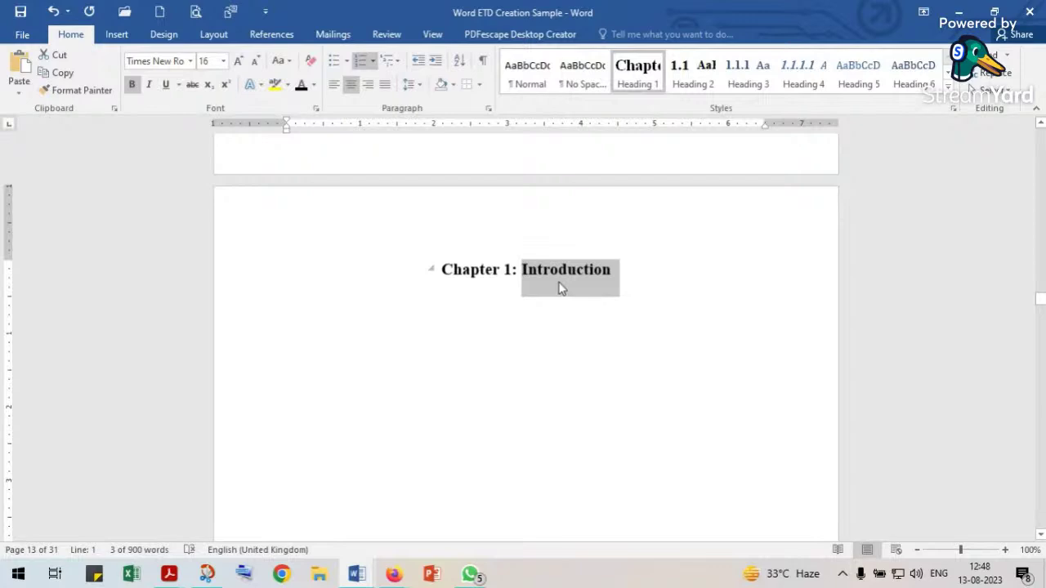
# Apply the Heading 1 style to only the "Chapter 2:" part of the Review of Related Literature heading.
pyautogui.scroll(-2, 560, 288)
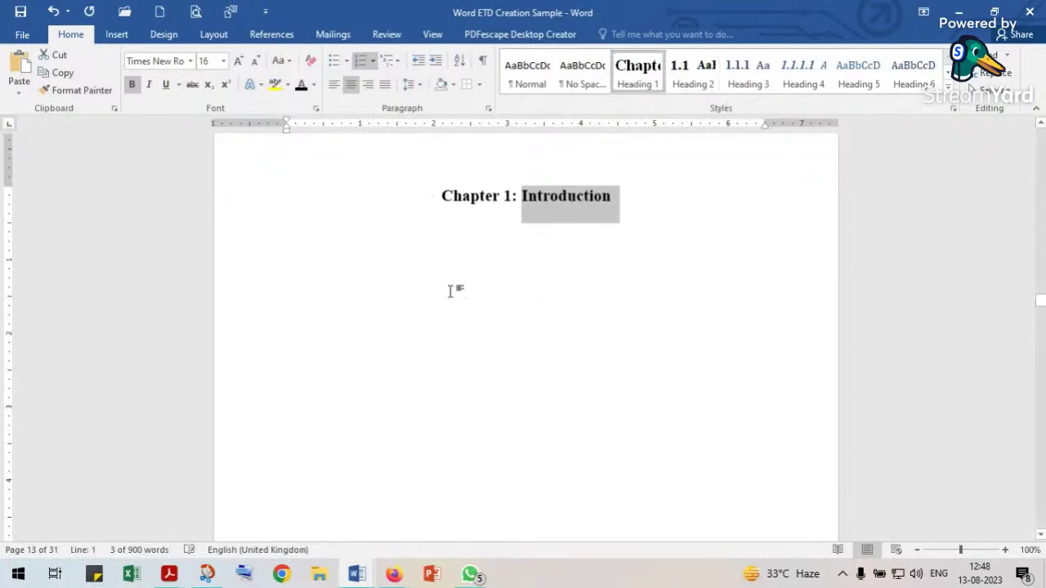
pyautogui.scroll(-15, 451, 290)
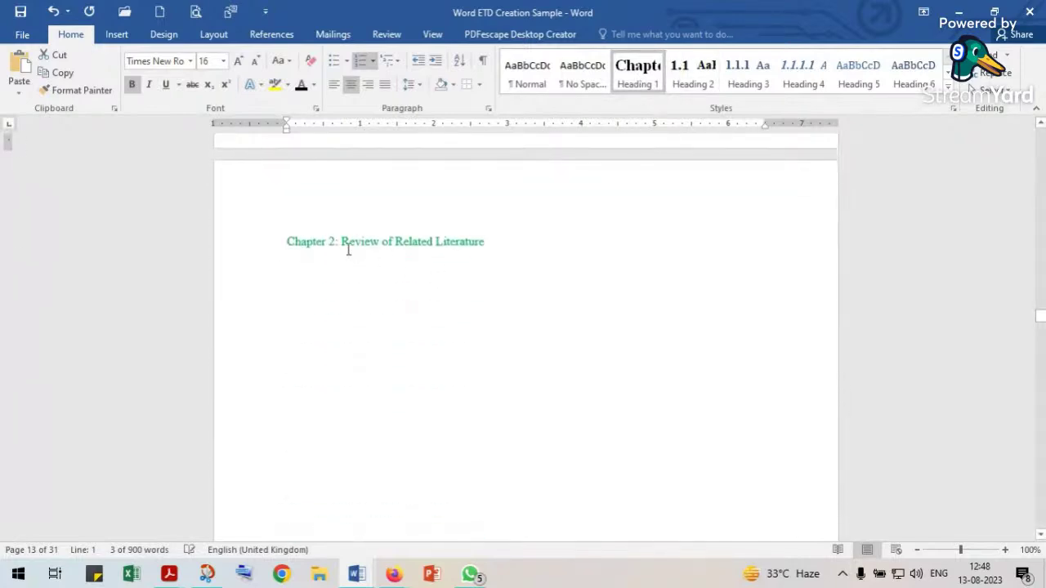
pyautogui.moveTo(330, 247); pyautogui.dragTo(288, 245)
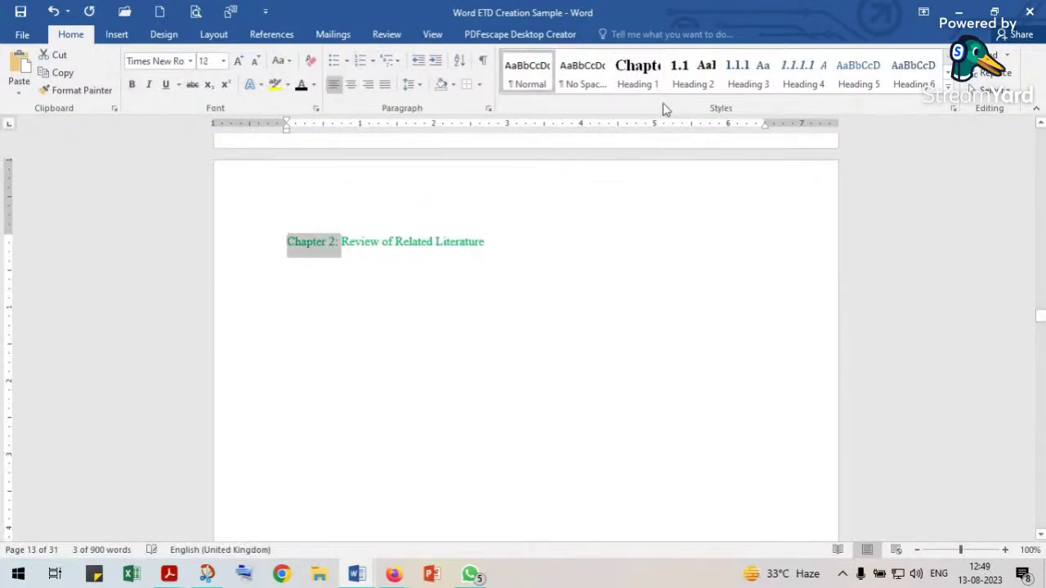
pyautogui.click(637, 73)
# Delete the typed "Chapter 3:" prefix before "Research Methodology" and apply the Heading 1 style to that title.
pyautogui.scroll(-15, 374, 274)
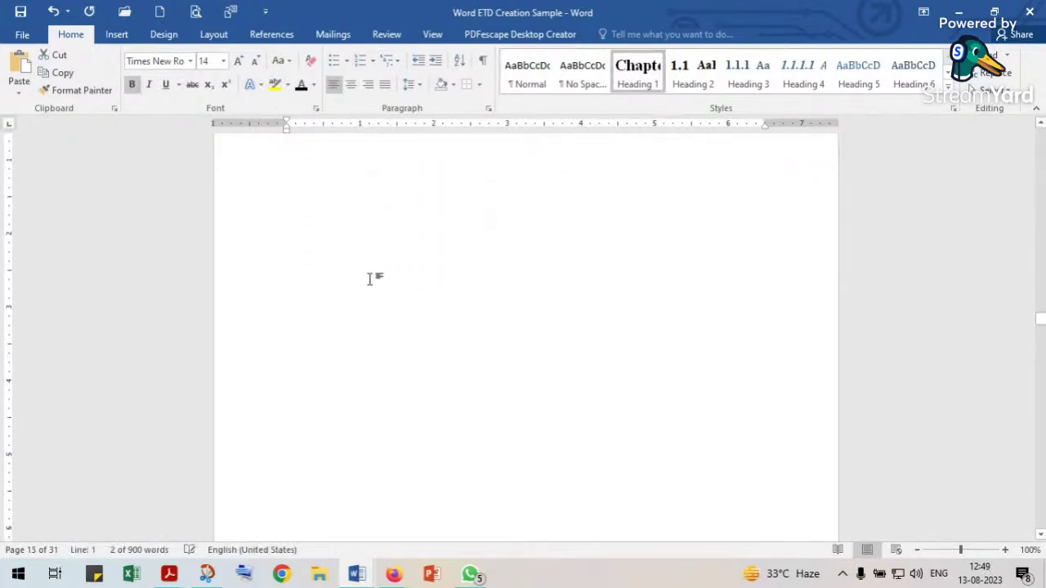
pyautogui.scroll(-3, 372, 285)
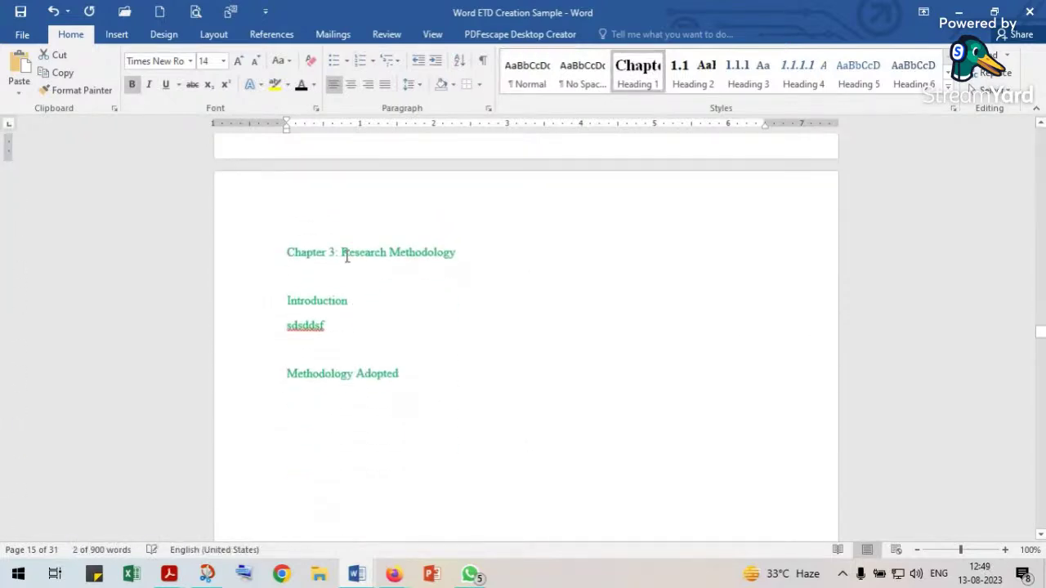
pyautogui.click(342, 252)
pyautogui.press('BackSpace')
pyautogui.press('BackSpace')
pyautogui.press('BackSpace')
pyautogui.press('BackSpace')
pyautogui.press('BackSpace')
pyautogui.press('BackSpace')
pyautogui.press('BackSpace')
pyautogui.press('BackSpace')
pyautogui.press('BackSpace')
pyautogui.press('BackSpace')
pyautogui.press('BackSpace')
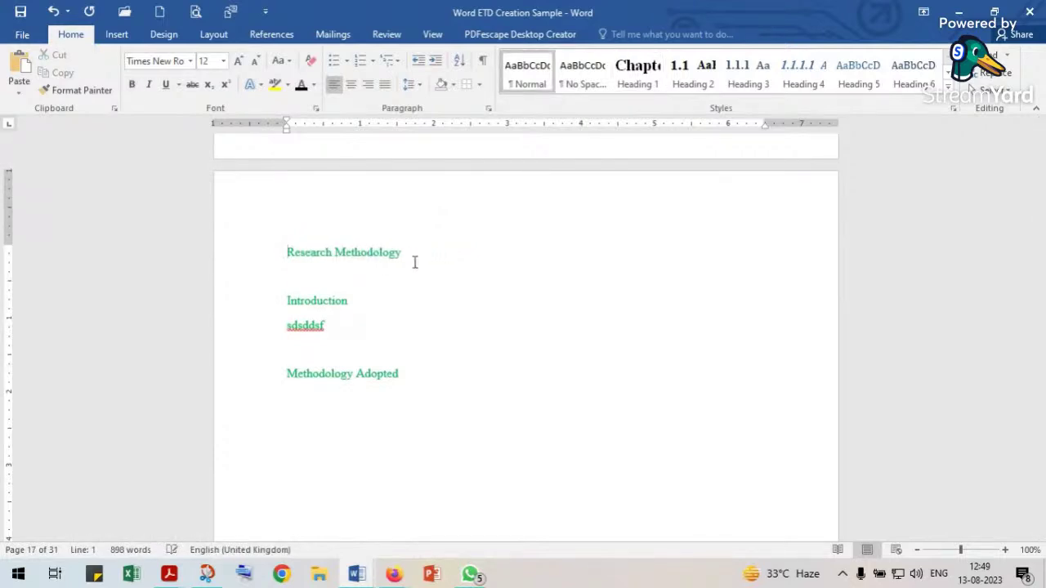
pyautogui.click(638, 72)
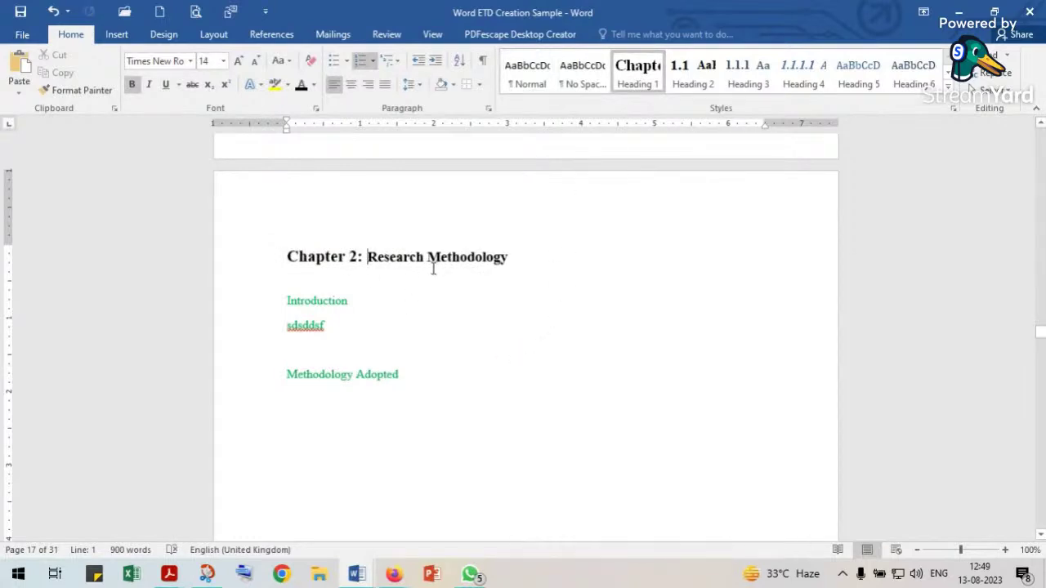
# Delete the typed "Chapter 4:" prefix before "Data Analysis and Interpretation" and apply the Heading 1 style to that title.
pyautogui.scroll(-18, 453, 284)
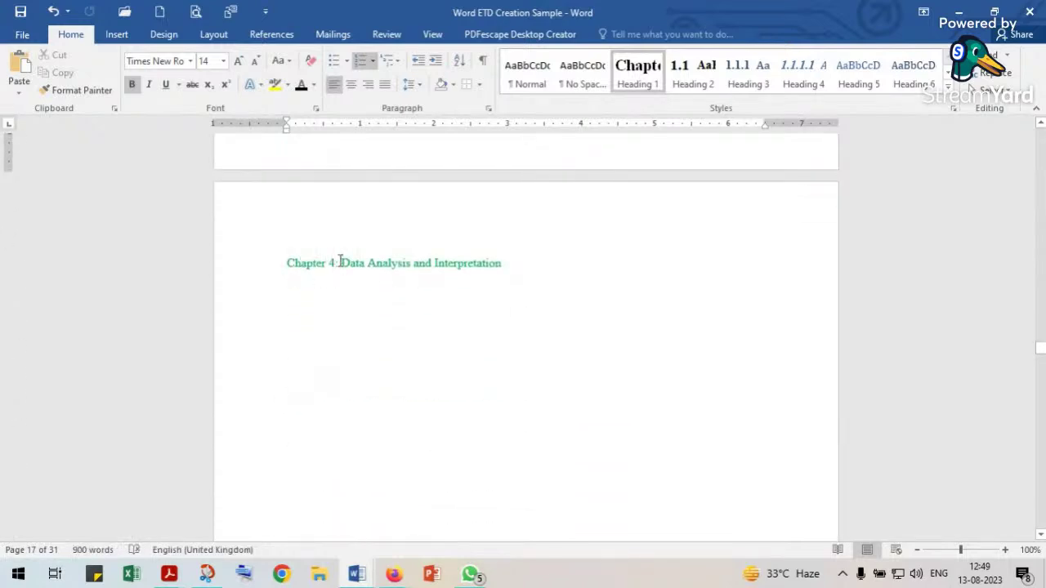
pyautogui.click(340, 261)
pyautogui.press('BackSpace')
pyautogui.press('BackSpace')
pyautogui.press('BackSpace')
pyautogui.press('BackSpace')
pyautogui.press('BackSpace')
pyautogui.press('BackSpace')
pyautogui.press('BackSpace')
pyautogui.press('BackSpace')
pyautogui.press('BackSpace')
pyautogui.press('BackSpace')
pyautogui.press('BackSpace')
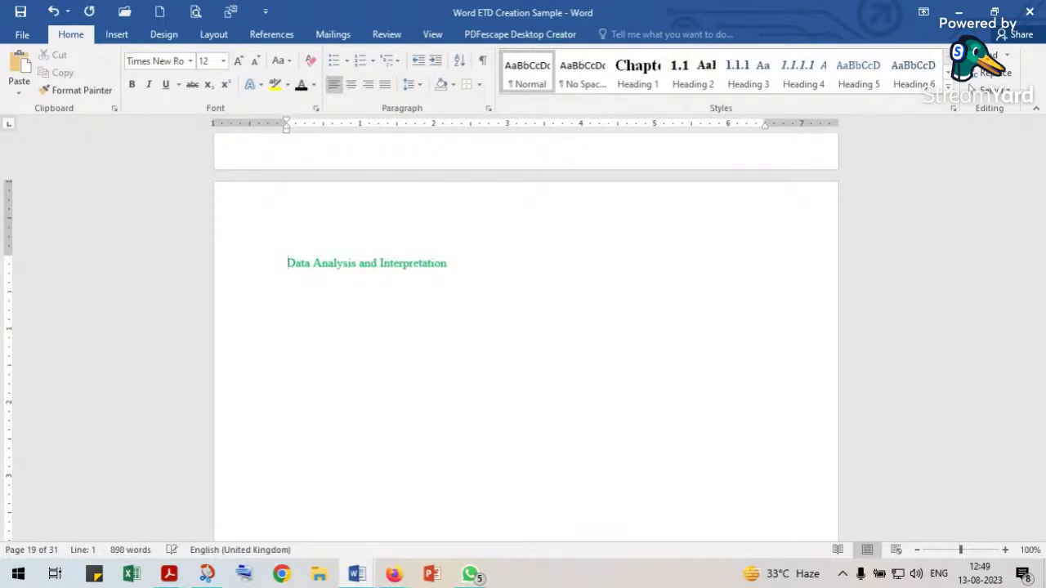
pyautogui.click(637, 72)
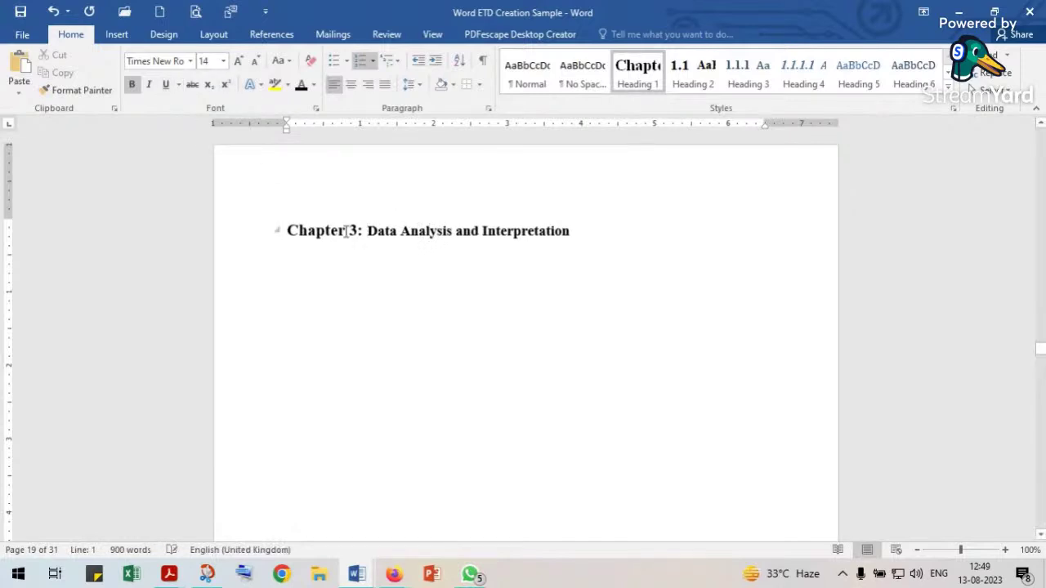
pyautogui.moveTo(344, 231); pyautogui.dragTo(363, 232)
pyautogui.click(414, 237)
# Delete the typed "Chapter 5:" prefix before "Findings. Conclusion and Suggestions" and apply the Heading 1 style to that title.
pyautogui.scroll(-15, 415, 250)
pyautogui.click(339, 311)
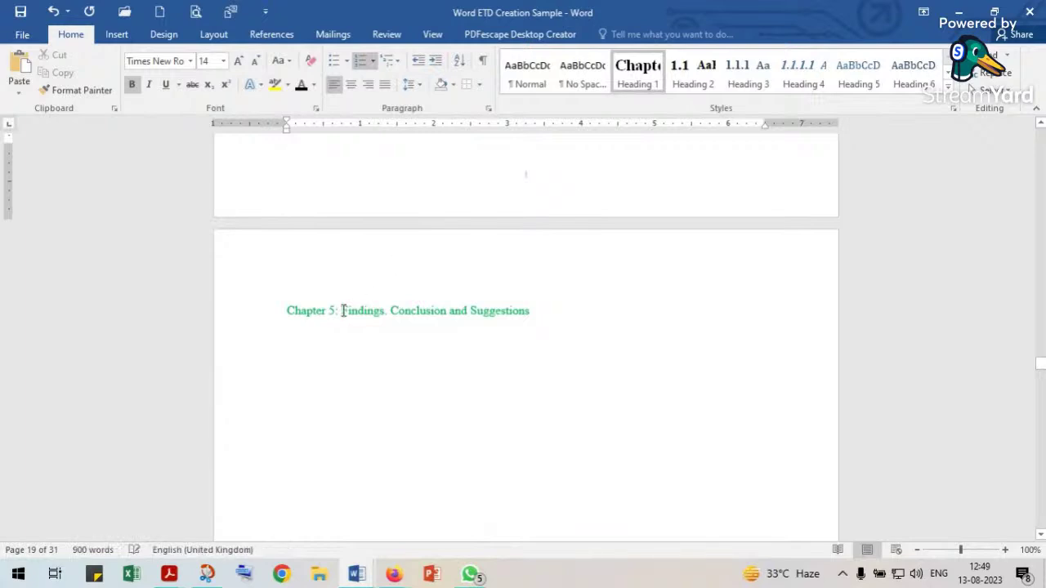
pyautogui.press('BackSpace')
pyautogui.press('BackSpace')
pyautogui.press('BackSpace')
pyautogui.press('BackSpace')
pyautogui.press('BackSpace')
pyautogui.press('BackSpace')
pyautogui.press('BackSpace')
pyautogui.press('BackSpace')
pyautogui.press('BackSpace')
pyautogui.press('BackSpace')
pyautogui.press('BackSpace')
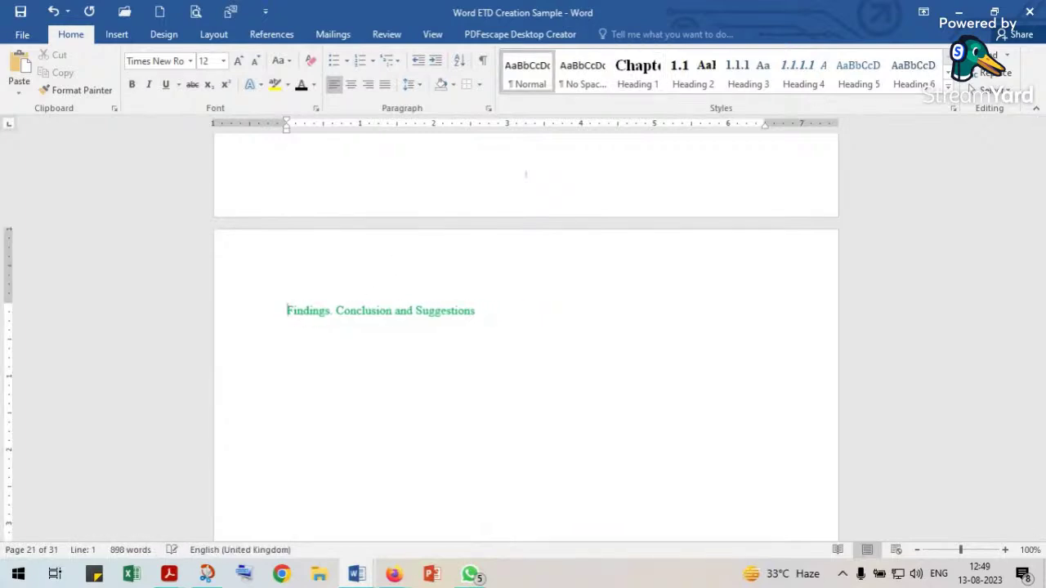
pyautogui.click(636, 82)
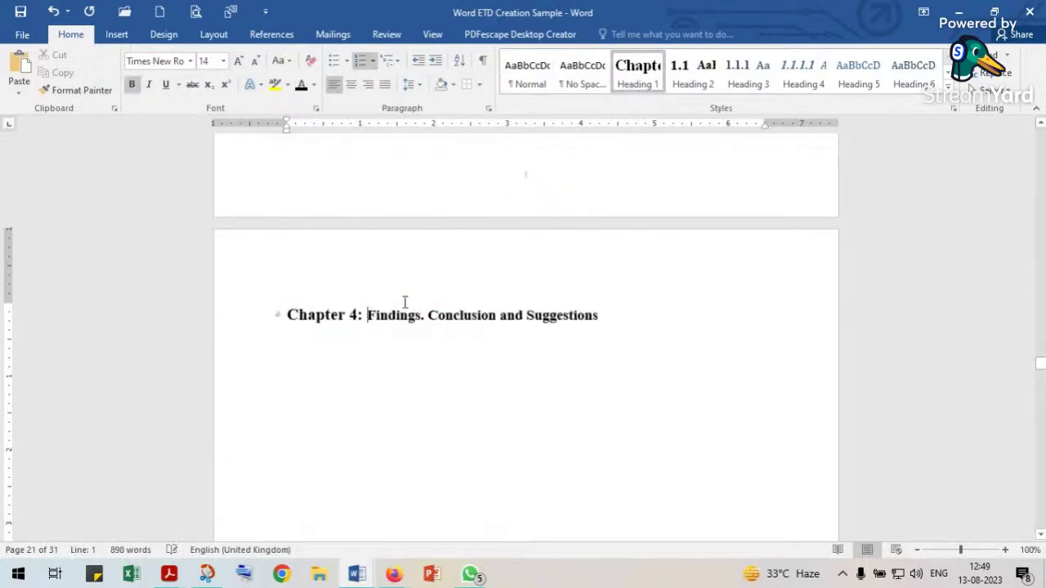
# Update the Heading 1 style to match the formatted "Introduction" heading of Chapter 1.
pyautogui.scroll(15, 392, 292)
pyautogui.scroll(15, 388, 286)
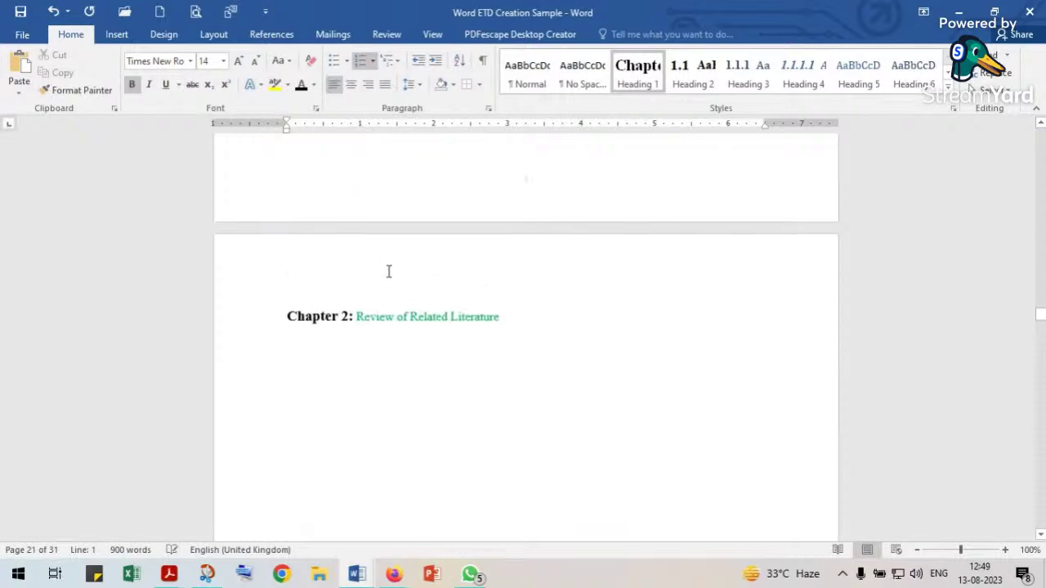
pyautogui.scroll(10, 388, 271)
pyautogui.scroll(5, 388, 267)
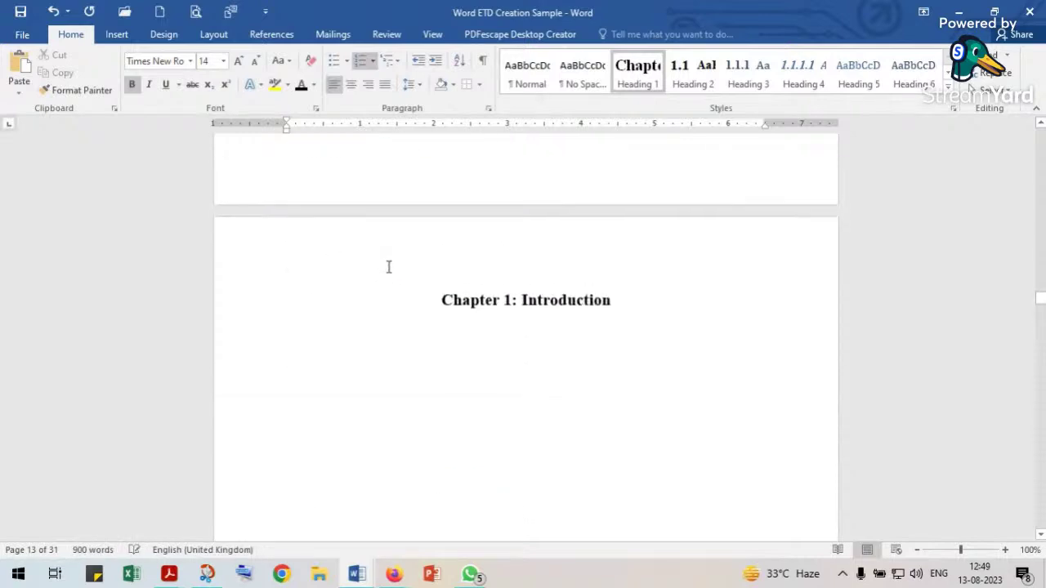
pyautogui.click(502, 307)
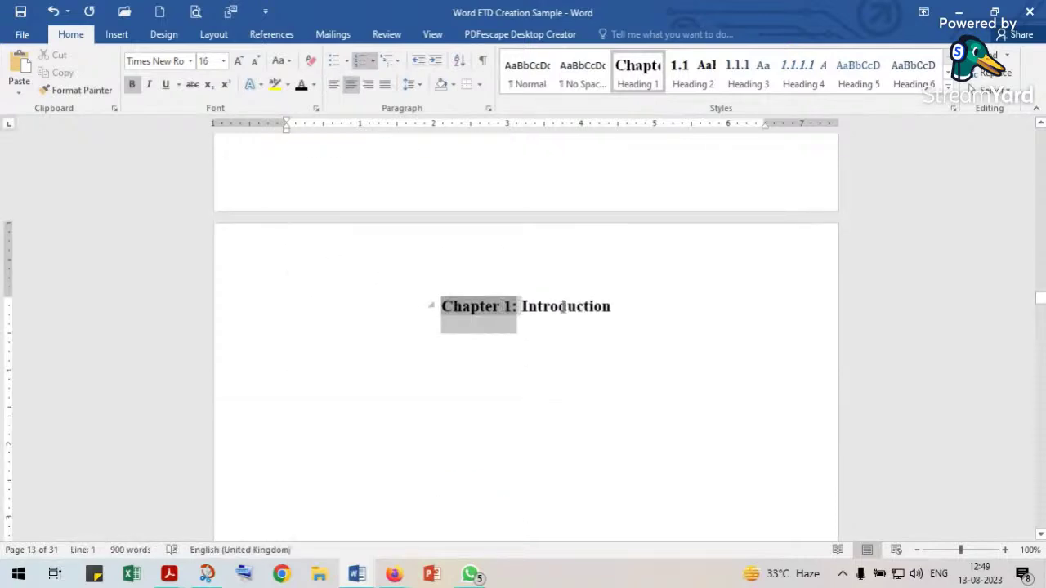
pyautogui.doubleClick(532, 308)
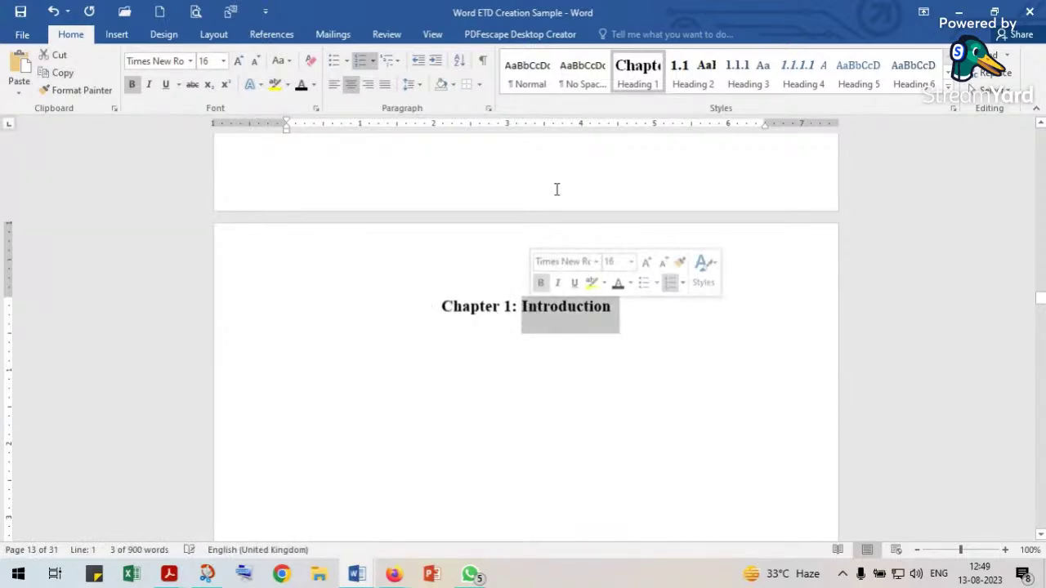
pyautogui.rightClick(637, 76)
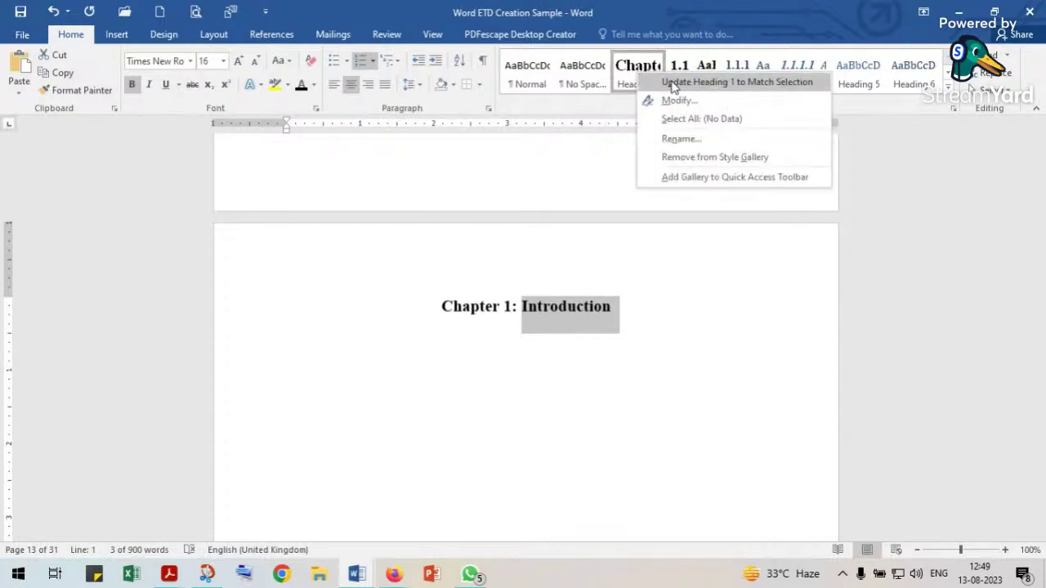
pyautogui.click(671, 82)
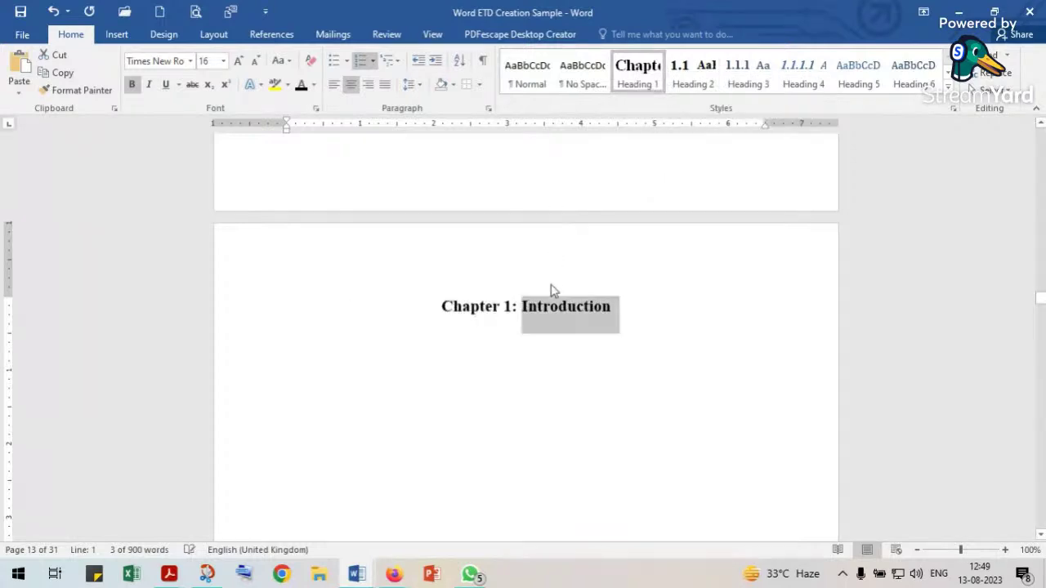
# Apply the updated Heading 1 style to the whole Review of Related Literature heading.
pyautogui.scroll(-3, 547, 299)
pyautogui.scroll(-10, 548, 299)
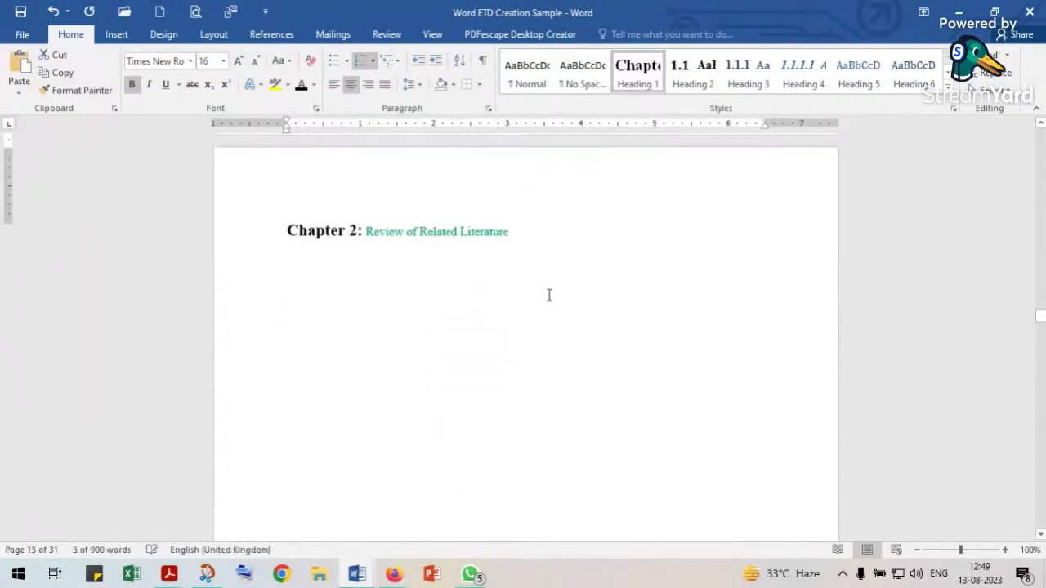
pyautogui.scroll(2, 547, 298)
pyautogui.click(378, 320)
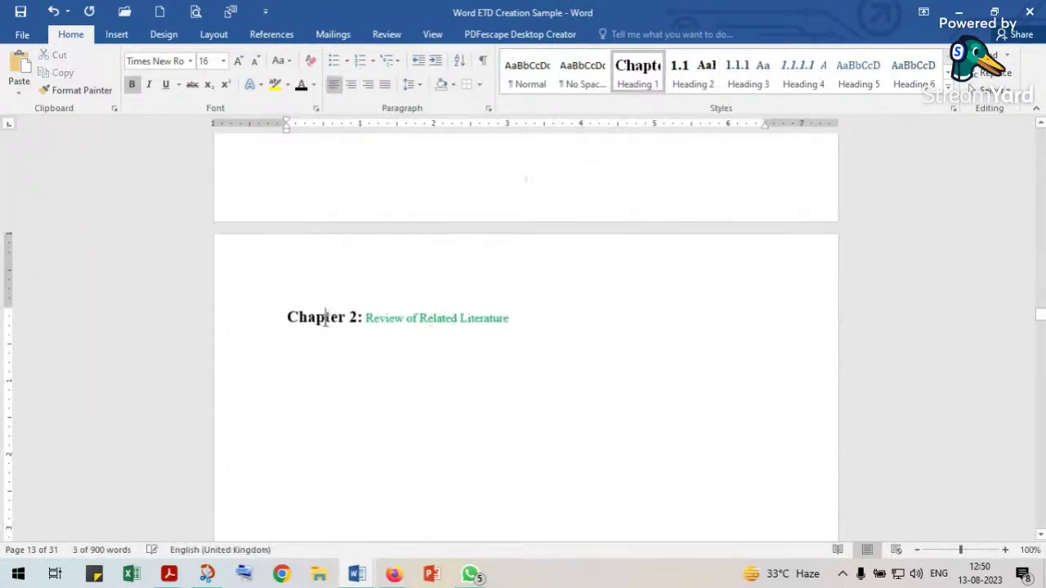
pyautogui.click(635, 80)
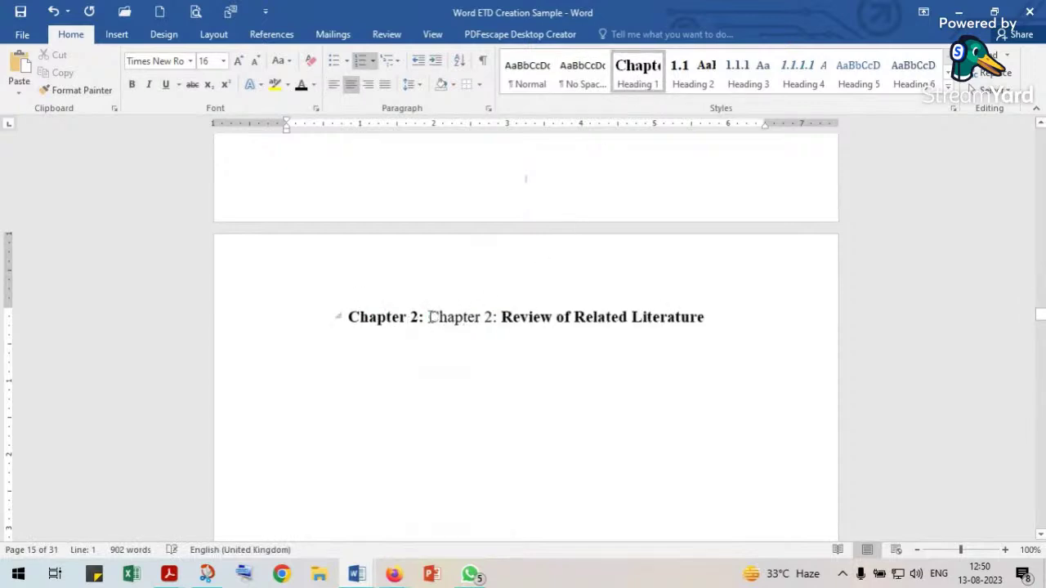
# Delete the typed "Chapter 2:" prefix before "Review of Related Literature" and reapply the Heading 1 style to restore automatic chapter numbering.
pyautogui.press('BackSpace')
pyautogui.press('BackSpace')
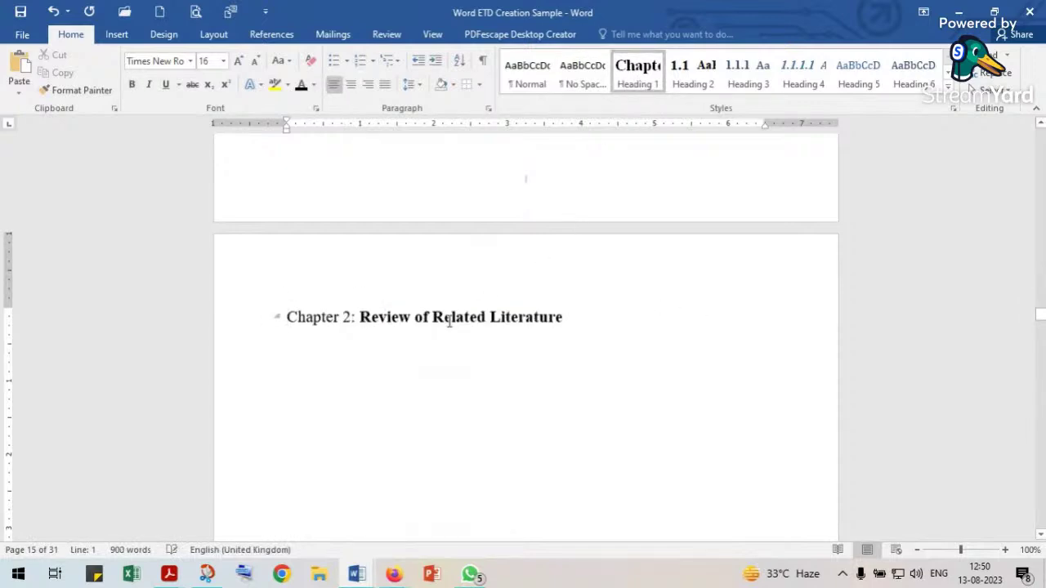
pyautogui.press('Delete')
pyautogui.press('Delete')
pyautogui.press('Delete')
pyautogui.press('Delete')
pyautogui.press('Delete')
pyautogui.press('Delete')
pyautogui.press('Delete')
pyautogui.press('Delete')
pyautogui.press('Delete')
pyautogui.press('Delete')
pyautogui.press('Delete')
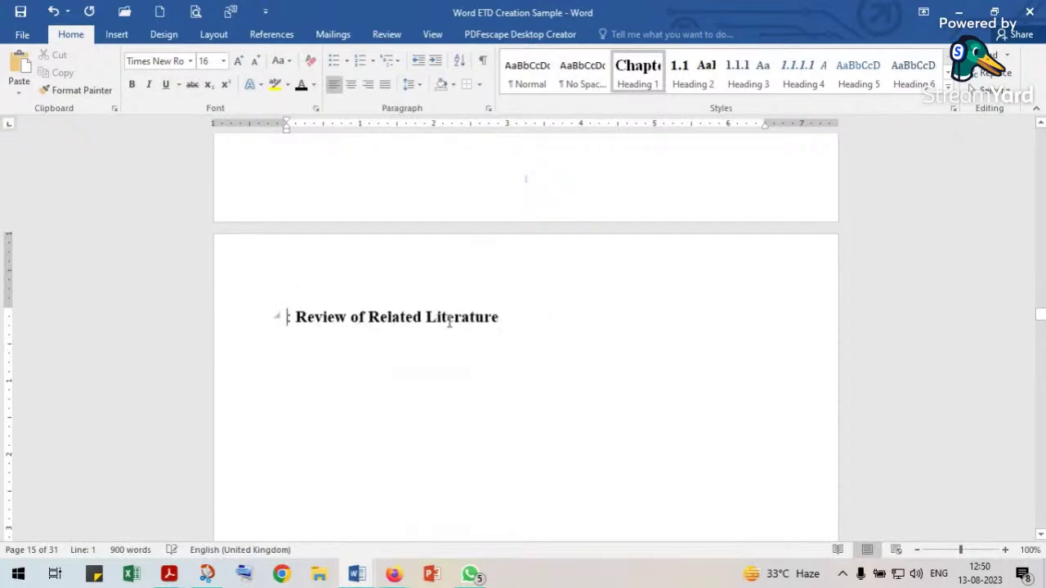
pyautogui.press('Delete')
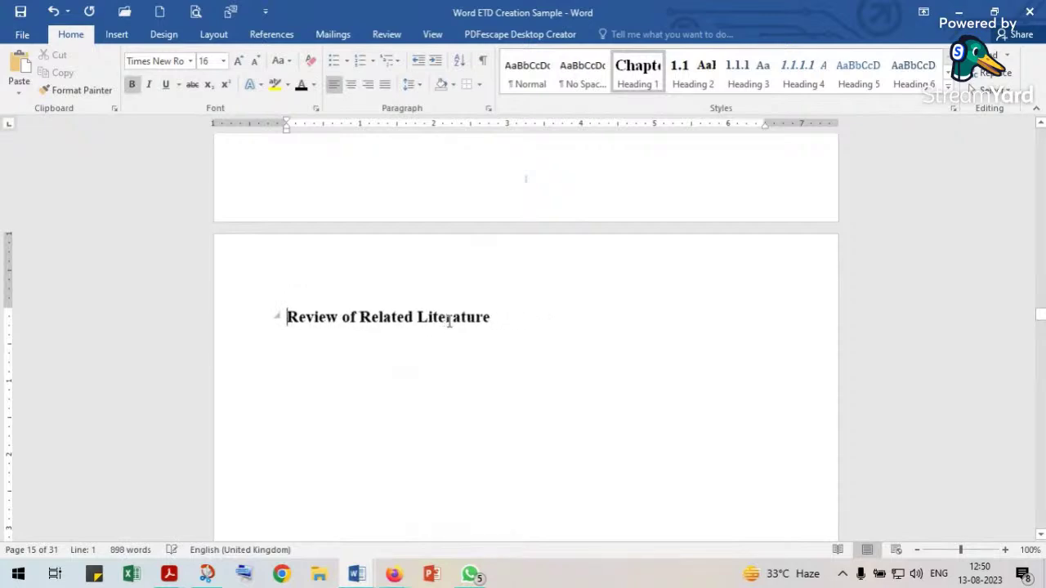
pyautogui.click(621, 91)
# Review the chapter headings throughout the document to check their automatic numbering and Heading 1 formatting.
pyautogui.scroll(-5, 514, 409)
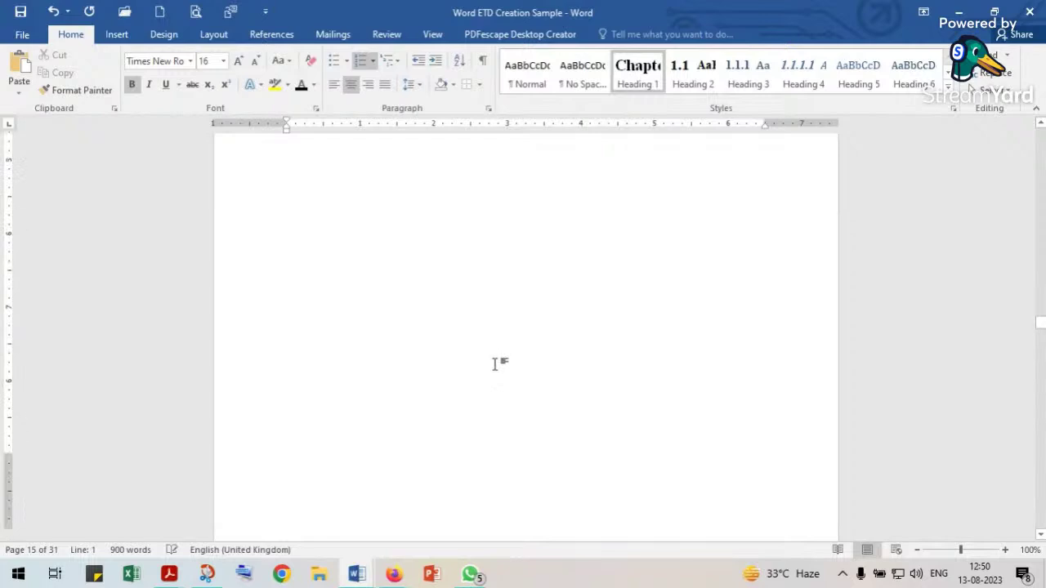
pyautogui.scroll(-10, 494, 364)
pyautogui.click(513, 231)
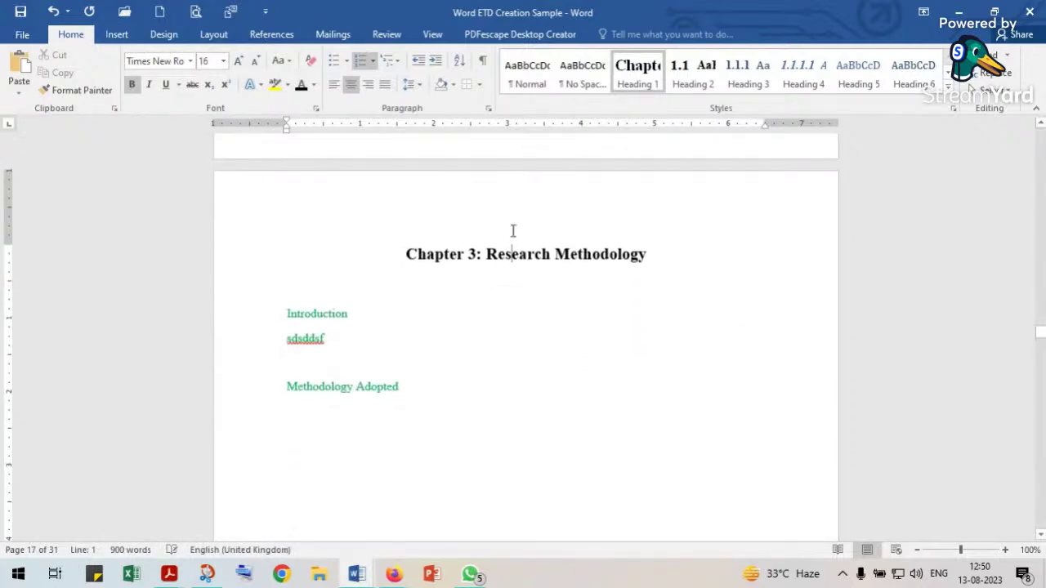
pyautogui.scroll(-10, 513, 231)
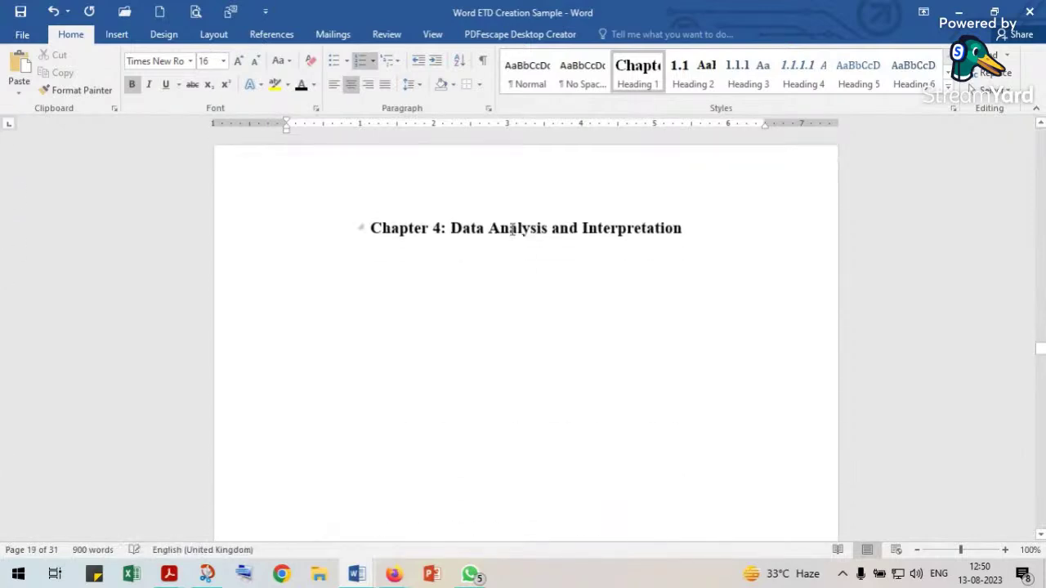
pyautogui.scroll(-10, 443, 269)
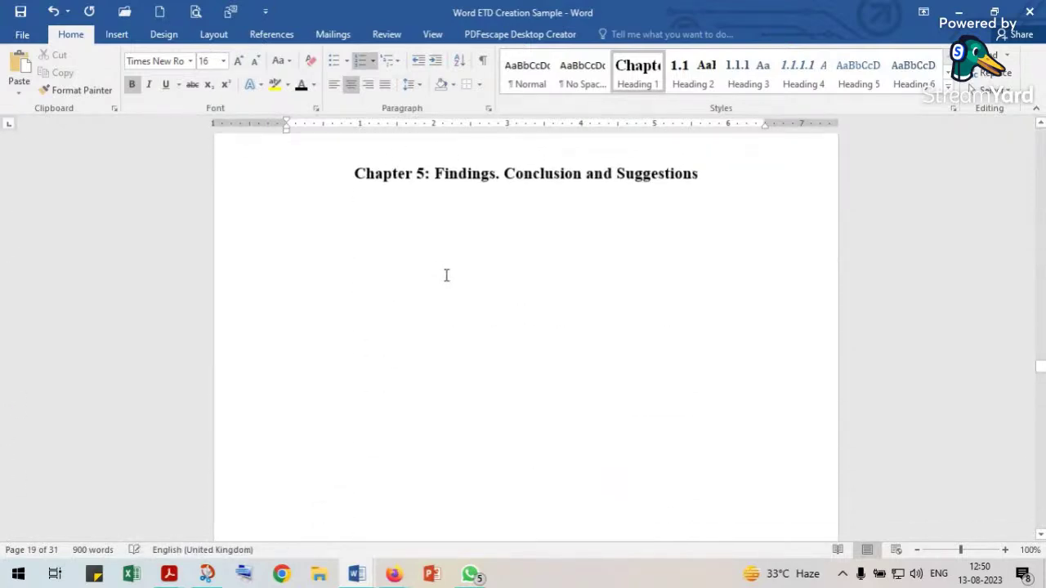
pyautogui.scroll(3, 463, 310)
pyautogui.scroll(15, 462, 311)
pyautogui.scroll(15, 464, 305)
pyautogui.scroll(5, 464, 304)
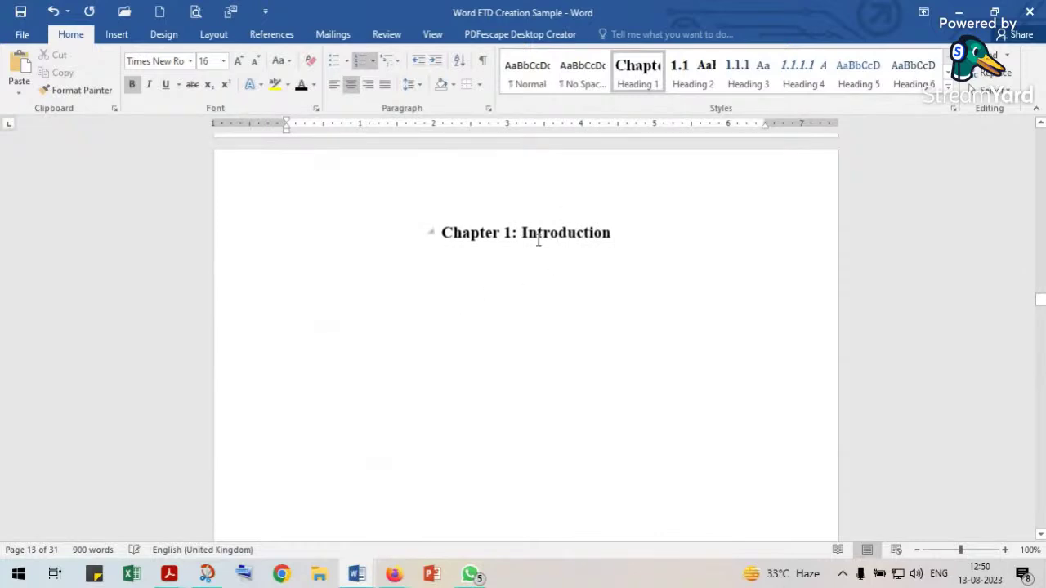
# Colour both the automatic "Chapter 1:" label and the "Introduction" title red in the Chapter 1 heading.
pyautogui.doubleClick(538, 235)
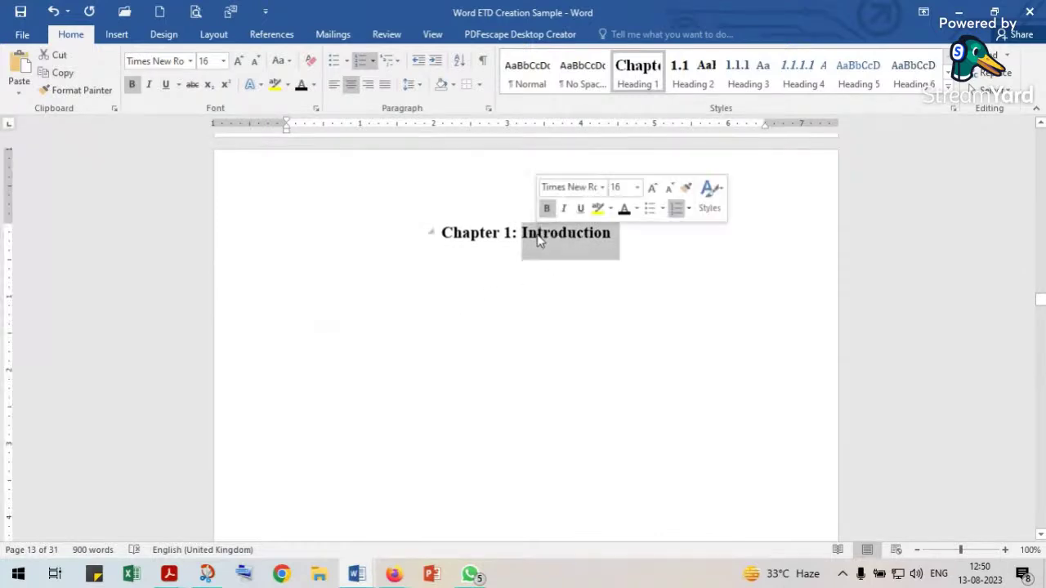
pyautogui.click(445, 235)
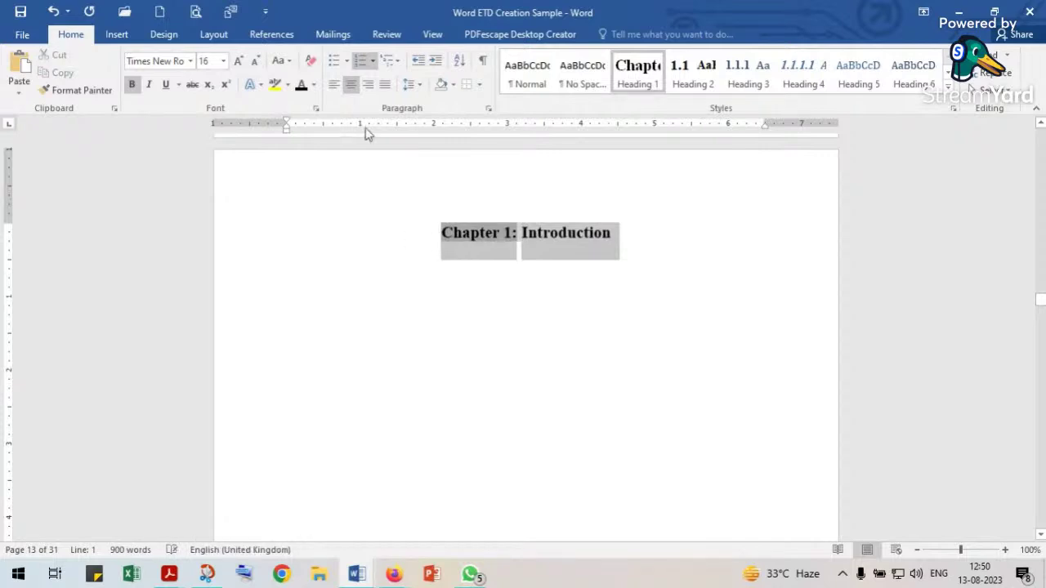
pyautogui.click(314, 84)
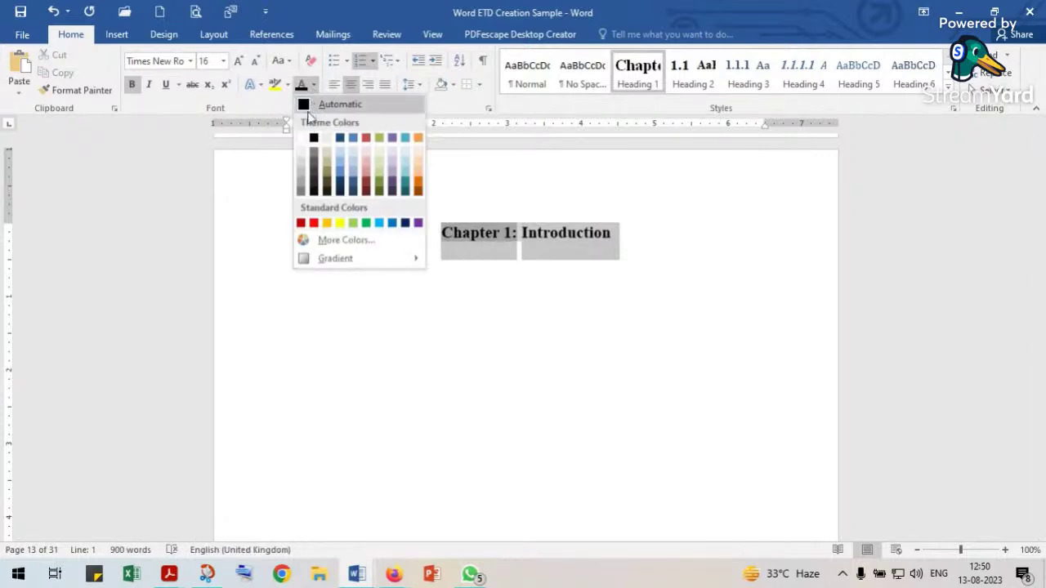
pyautogui.click(313, 223)
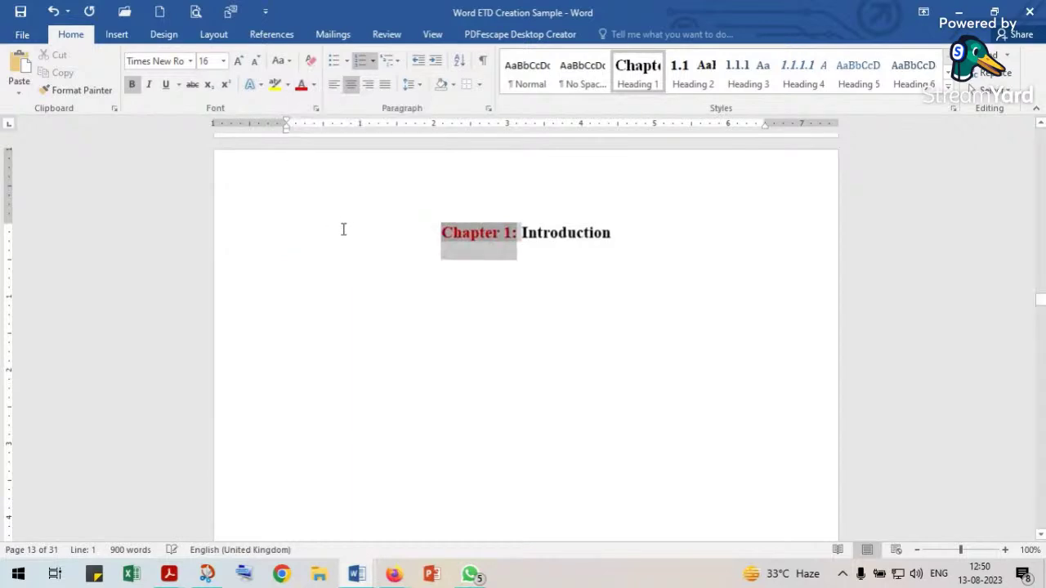
pyautogui.tripleClick(549, 232)
pyautogui.click(633, 203)
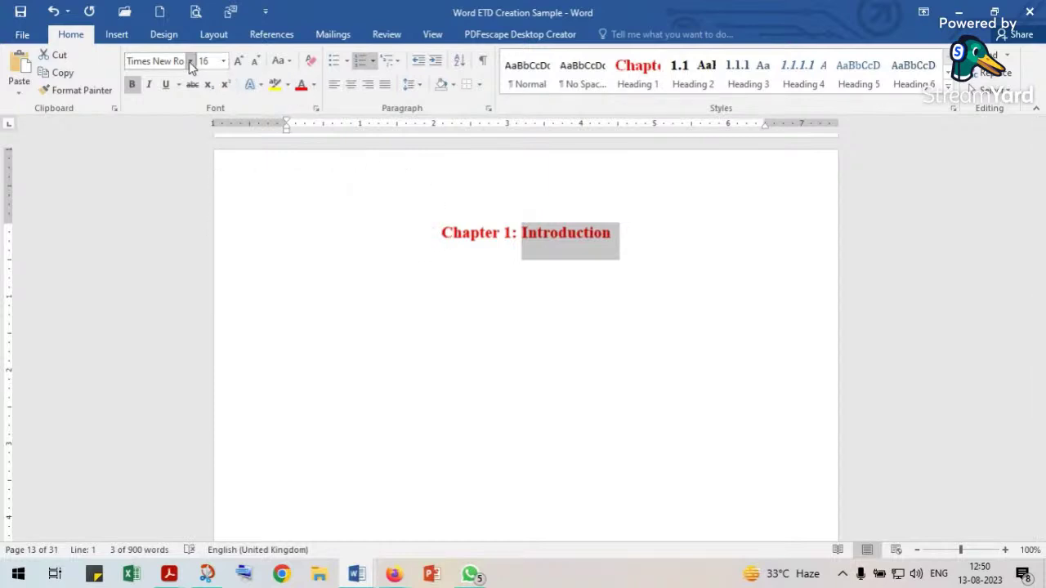
# Set the font size of the "Introduction" title and its "Chapter 1:" number label to 18.
pyautogui.click(223, 61)
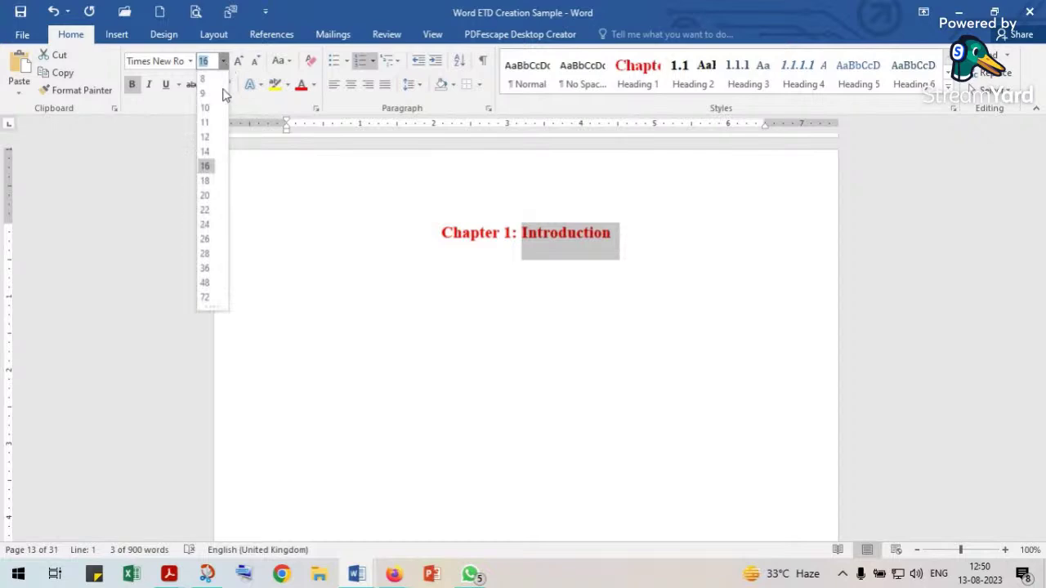
pyautogui.click(206, 180)
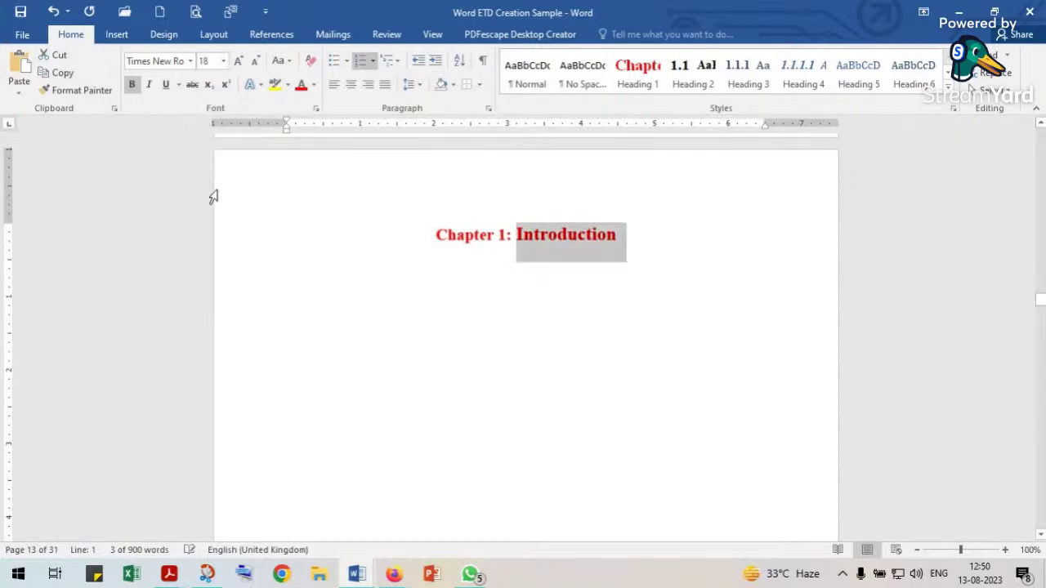
pyautogui.click(515, 236)
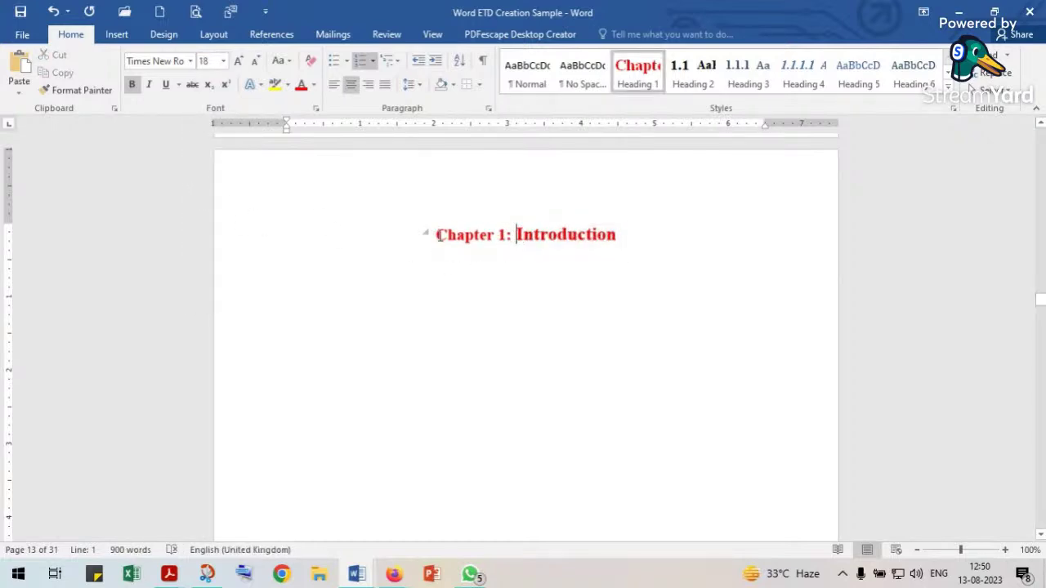
pyautogui.moveTo(505, 236); pyautogui.dragTo(454, 238)
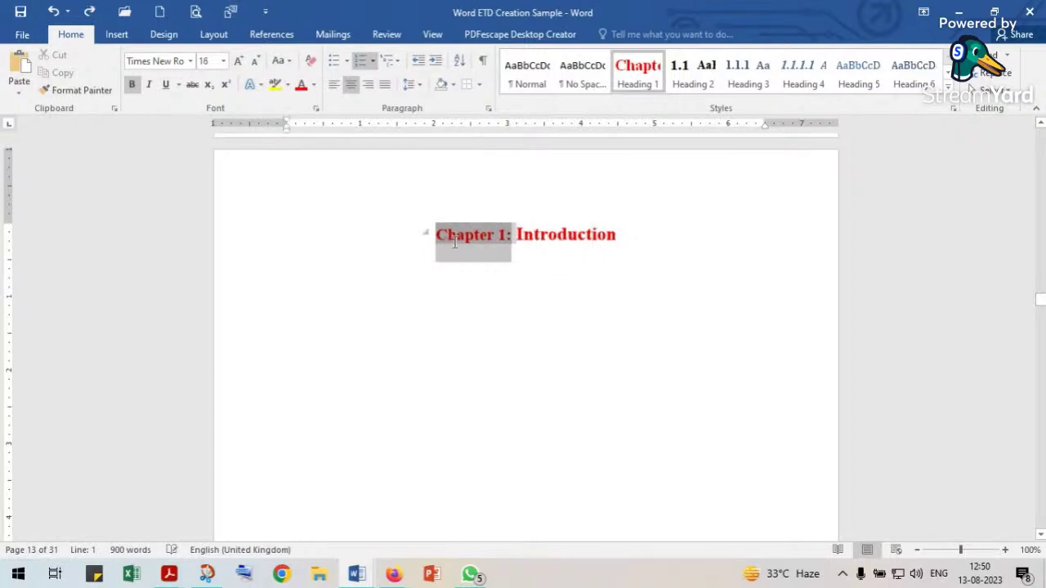
pyautogui.click(237, 61)
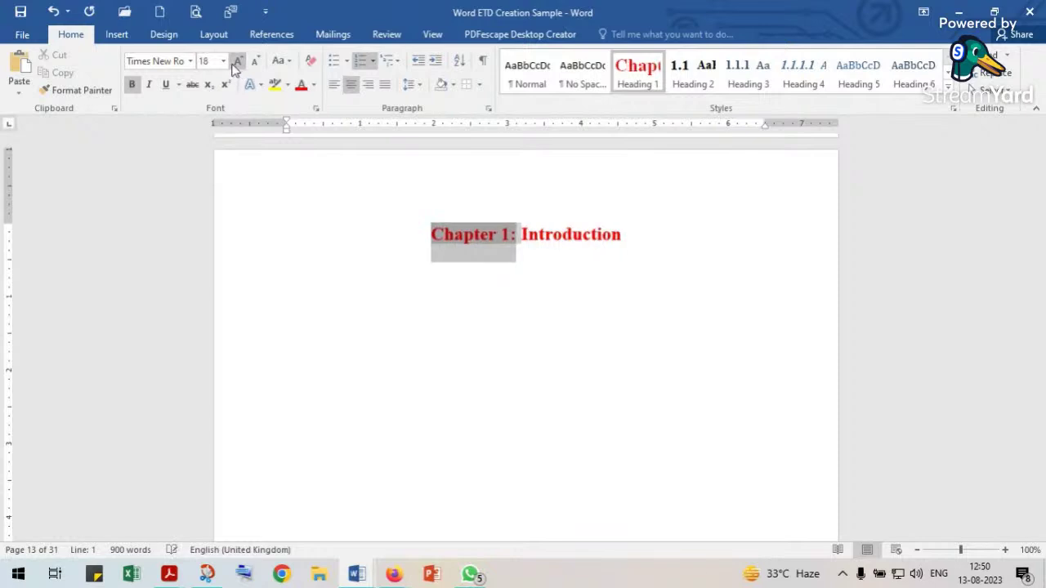
pyautogui.click(550, 236)
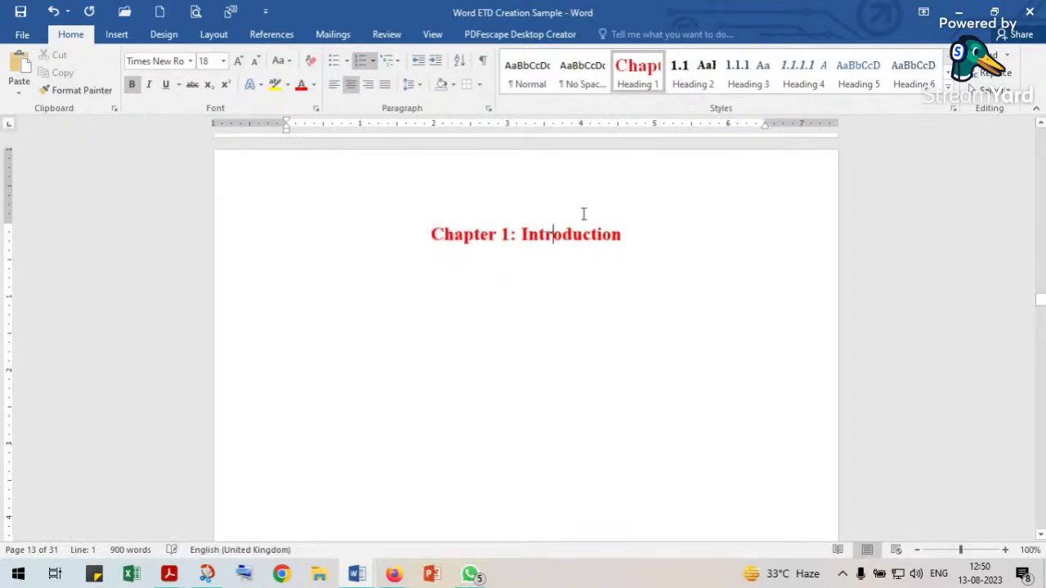
# Italicize the "Introduction" title and its "Chapter 1:" number label, keeping both bold.
pyautogui.moveTo(522, 234); pyautogui.dragTo(640, 232)
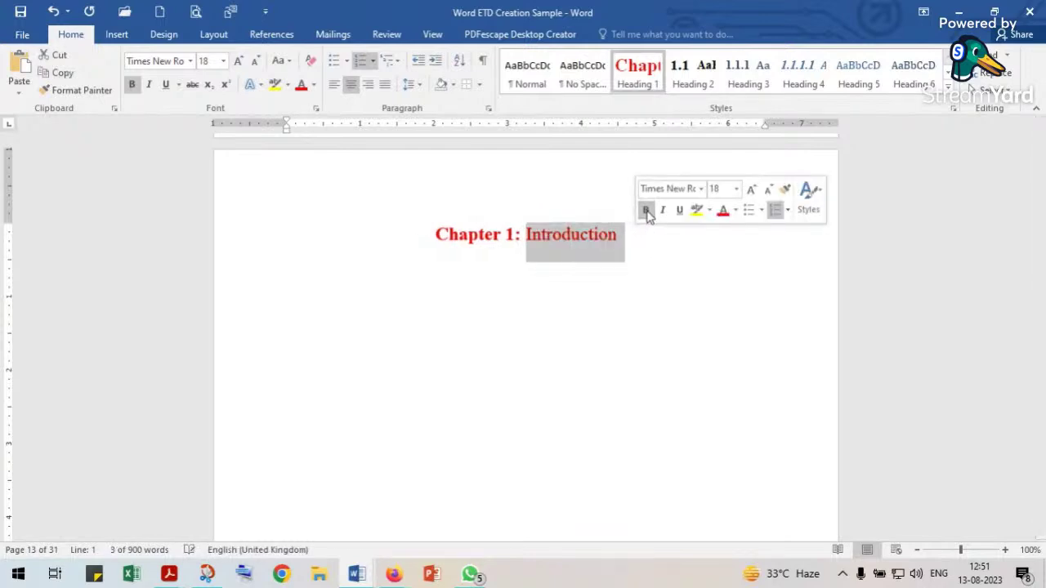
pyautogui.click(663, 210)
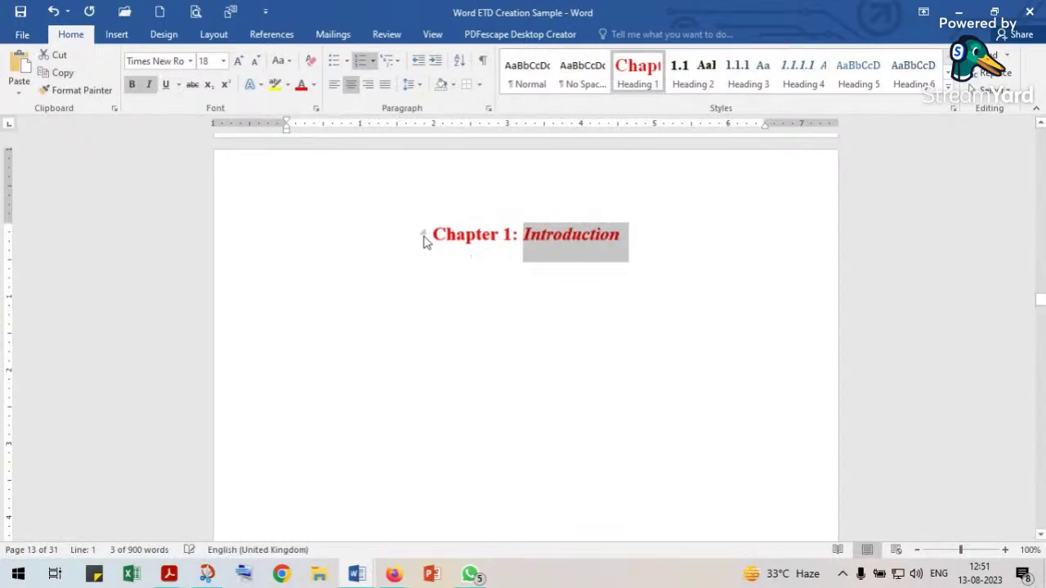
pyautogui.press('Left')
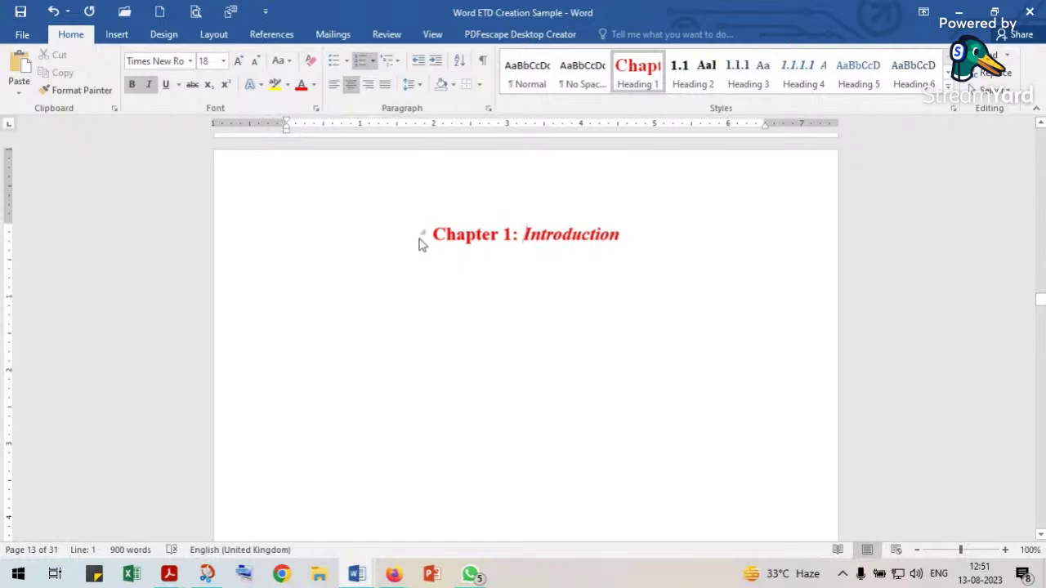
pyautogui.moveTo(431, 237)
pyautogui.mouseDown()
pyautogui.moveTo(495, 237)
pyautogui.moveTo(433, 242)
pyautogui.mouseUp()
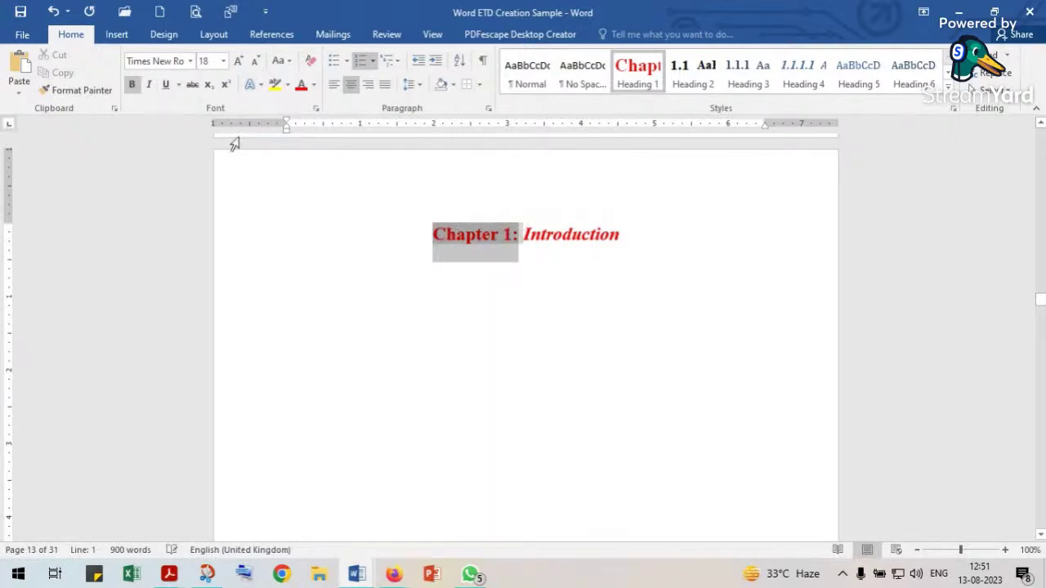
pyautogui.click(148, 84)
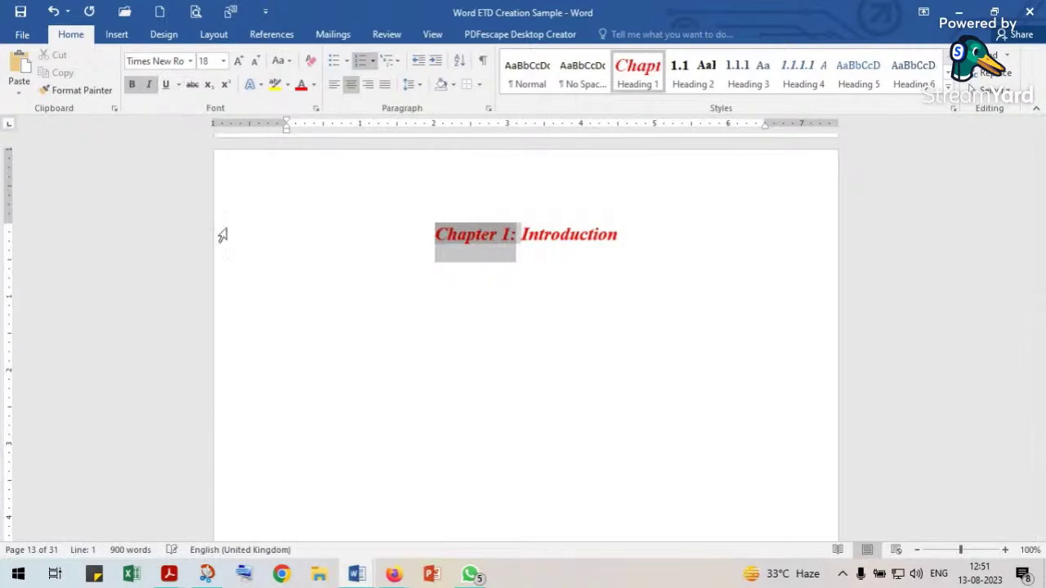
pyautogui.click(554, 237)
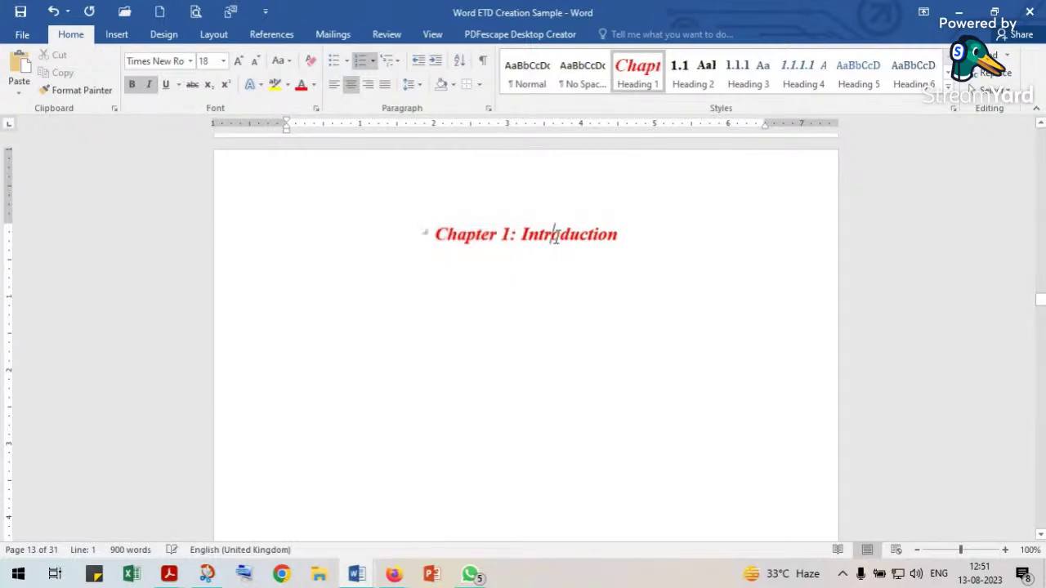
# Update the Heading 1 style to match the red, italic, 18-point "Introduction" heading.
pyautogui.click(492, 238)
pyautogui.doubleClick(564, 233)
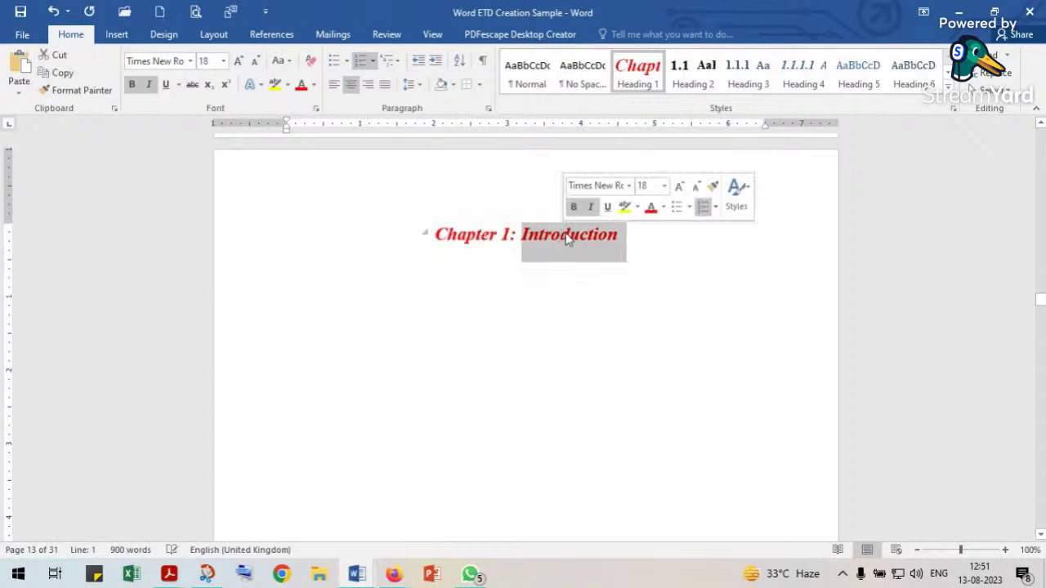
pyautogui.rightClick(641, 83)
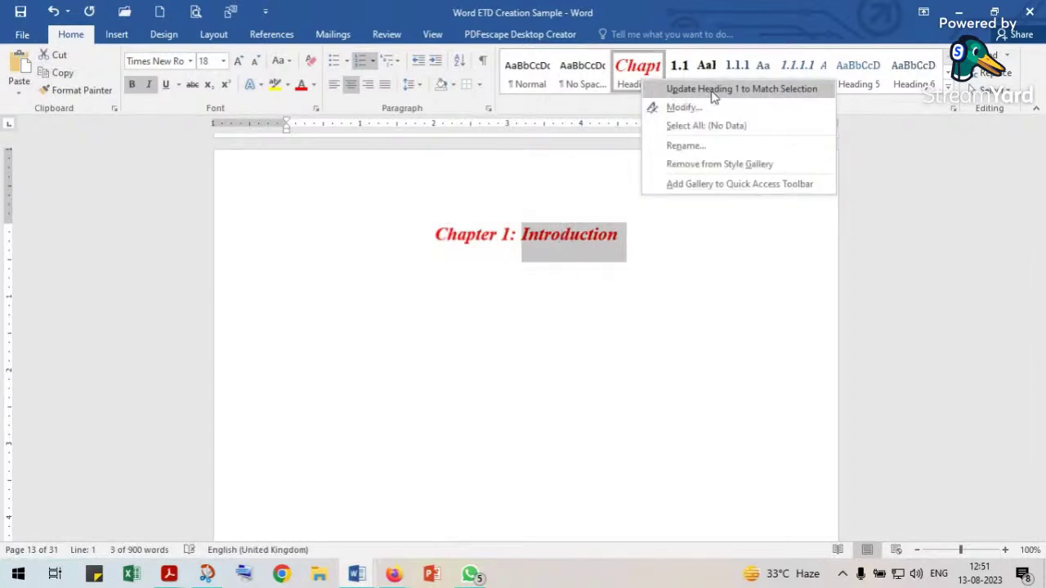
pyautogui.click(650, 88)
# Check the colour, size and italics of the chapter headings from Chapter 1 through Chapter 5.
pyautogui.scroll(-10, 585, 285)
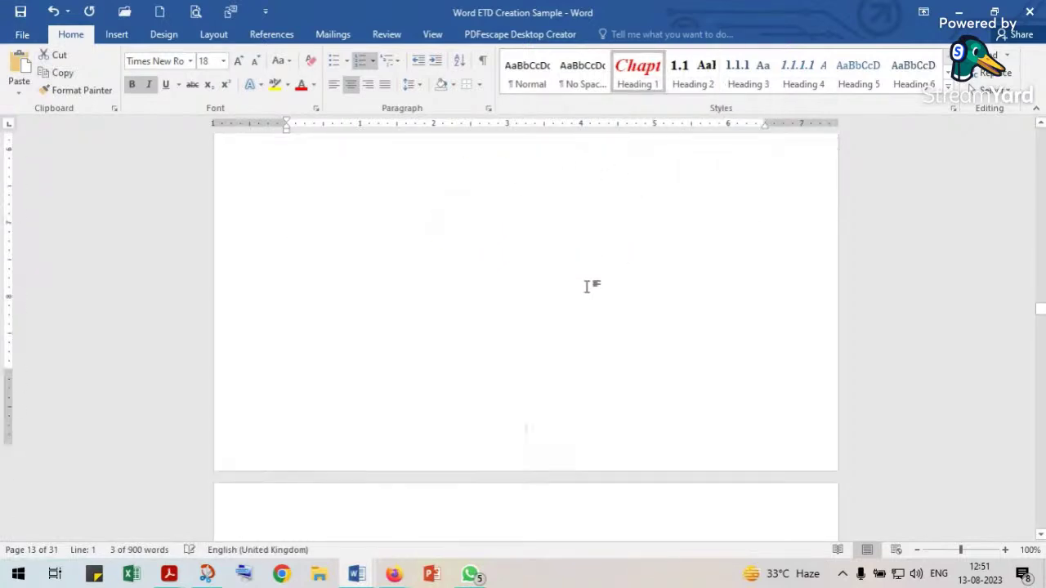
pyautogui.scroll(-15, 588, 285)
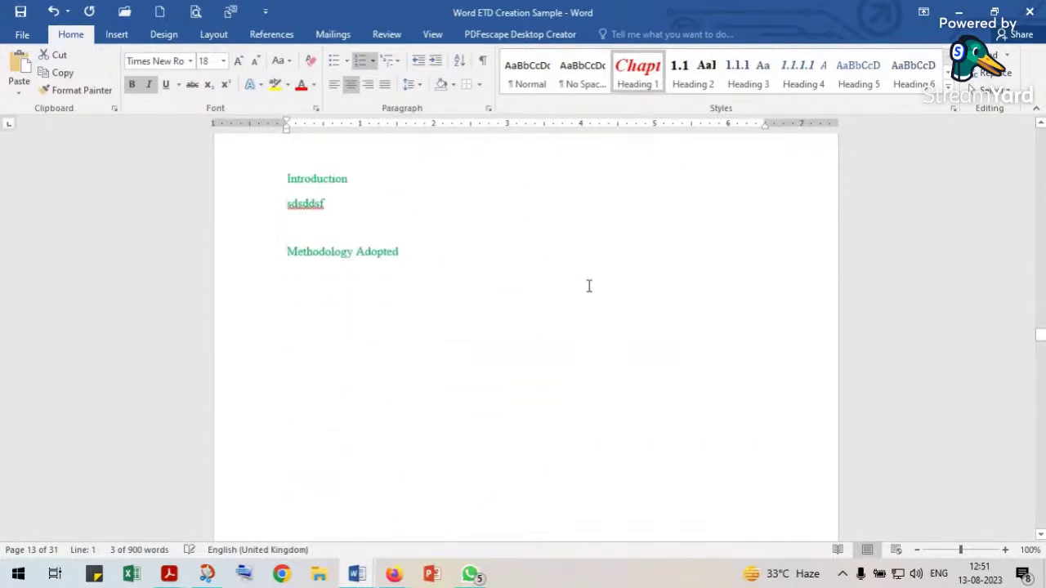
pyautogui.scroll(-15, 589, 283)
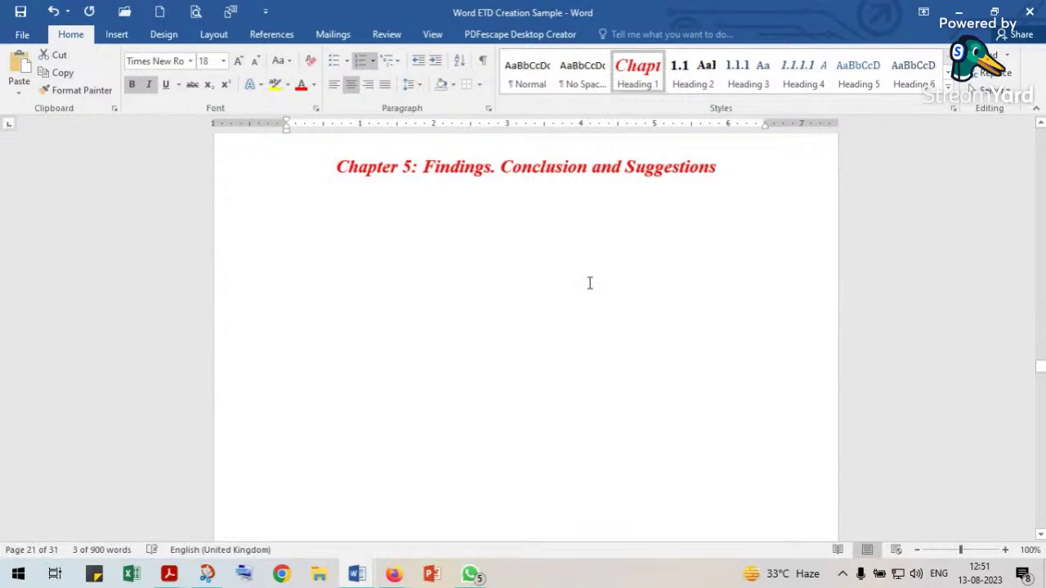
pyautogui.scroll(15, 589, 283)
pyautogui.scroll(15, 589, 274)
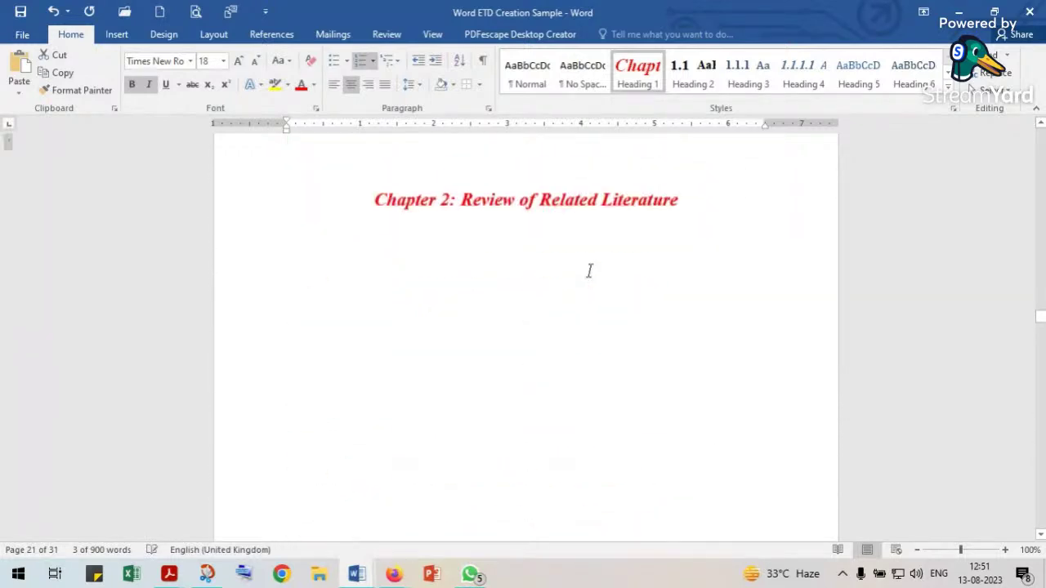
pyautogui.scroll(10, 589, 271)
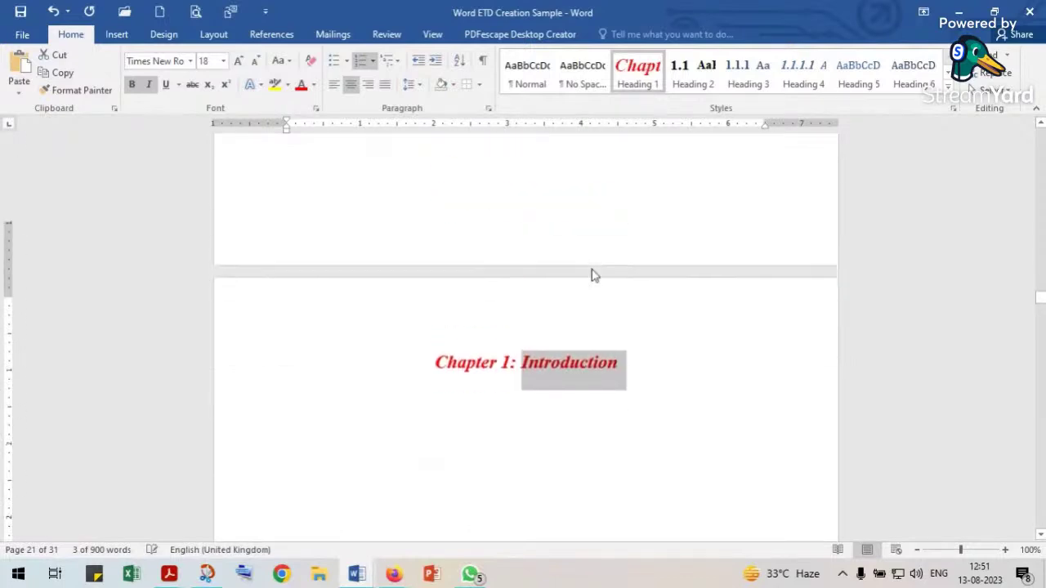
pyautogui.scroll(-3, 593, 276)
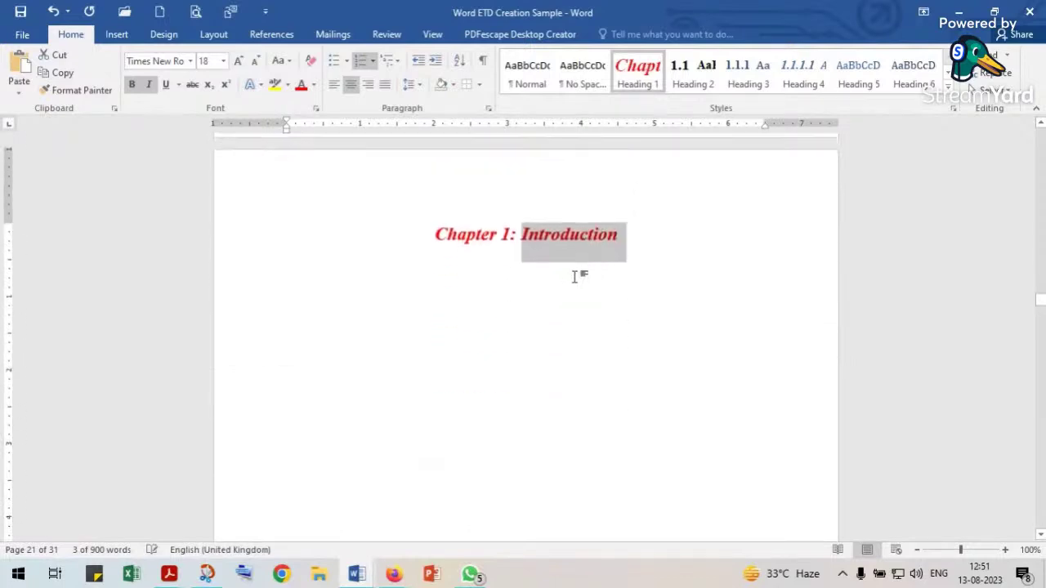
# Remove the italics from the "Introduction" title, reduce its font size to 16 and set its colour to Automatic.
pyautogui.click(150, 85)
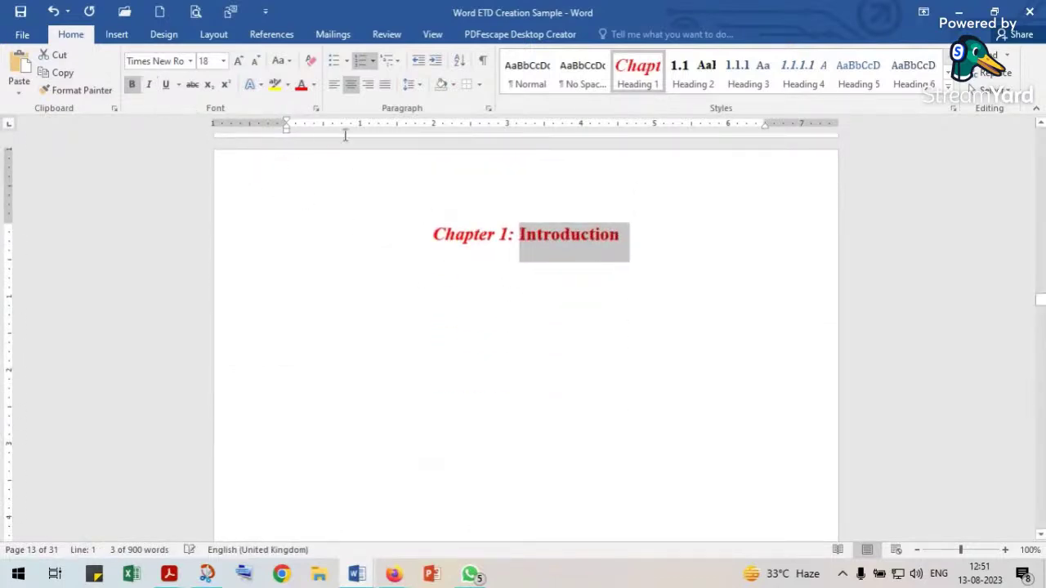
pyautogui.click(255, 61)
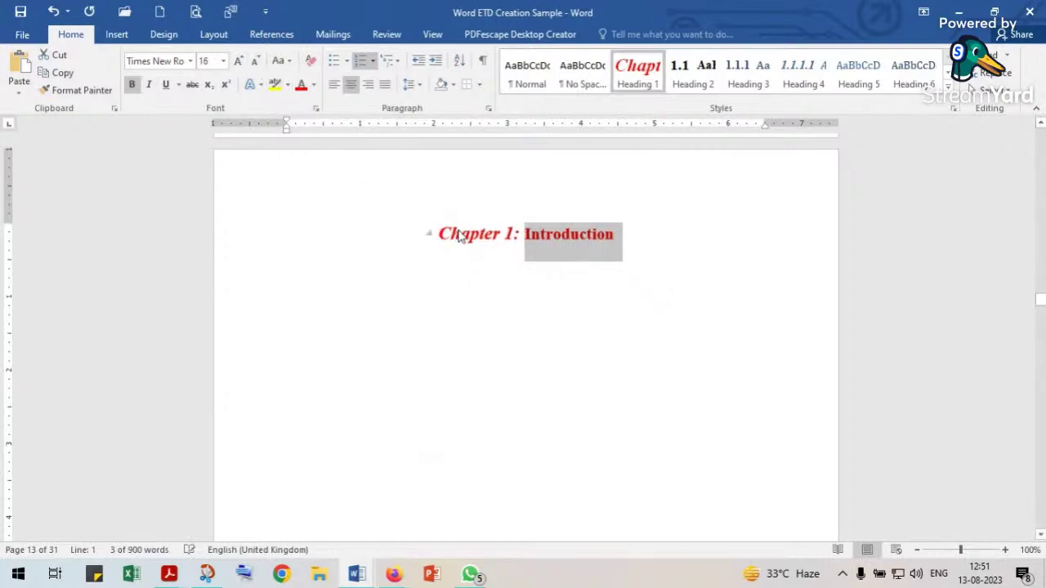
pyautogui.click(313, 85)
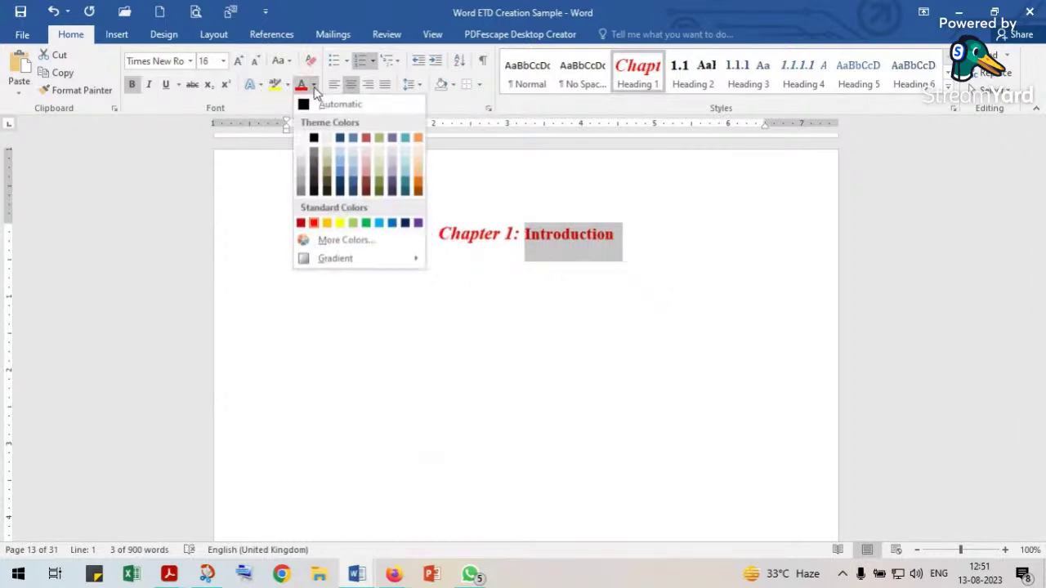
pyautogui.click(317, 104)
# Remove the italics from the "Chapter 1:" number label, set its colour to Automatic and reduce its font size to 16.
pyautogui.click(524, 234)
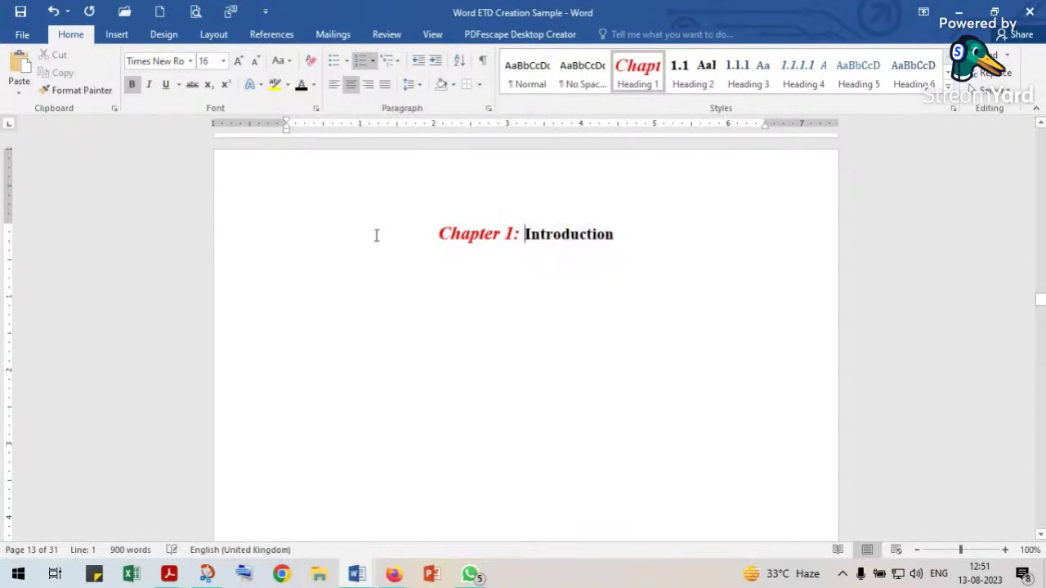
pyautogui.click(238, 242)
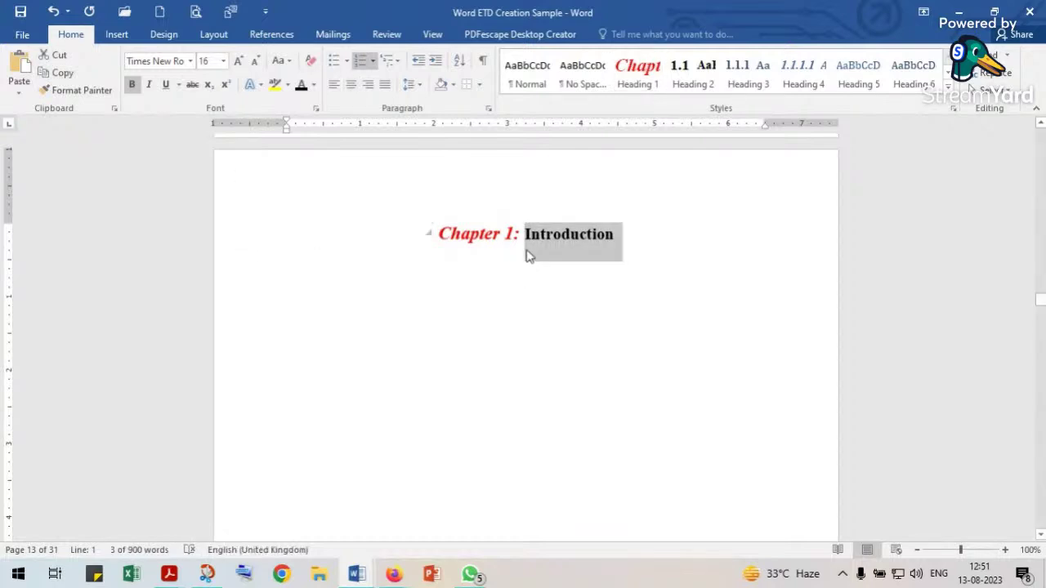
pyautogui.click(443, 235)
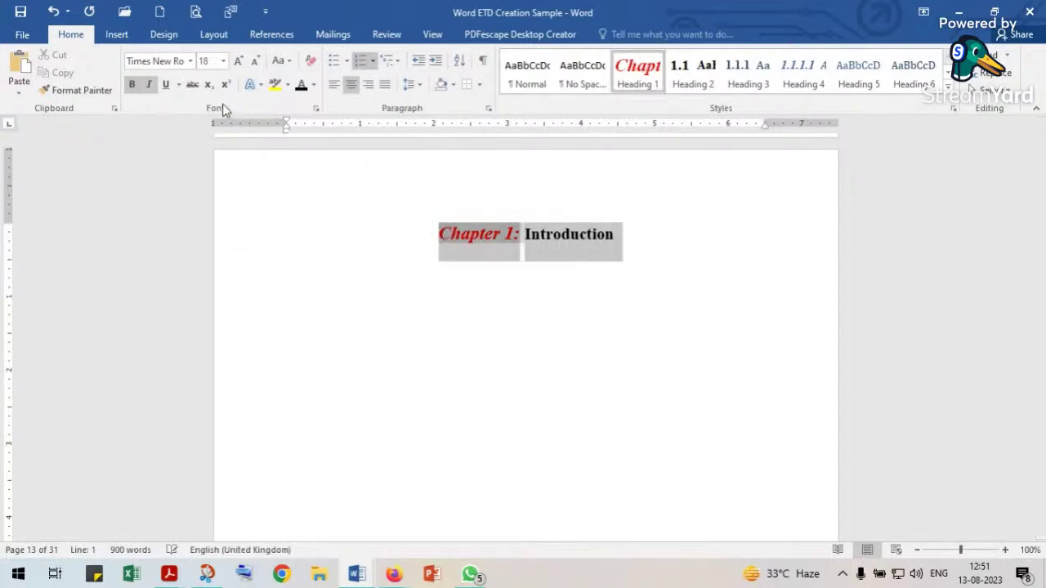
pyautogui.click(148, 85)
pyautogui.click(300, 85)
pyautogui.click(250, 62)
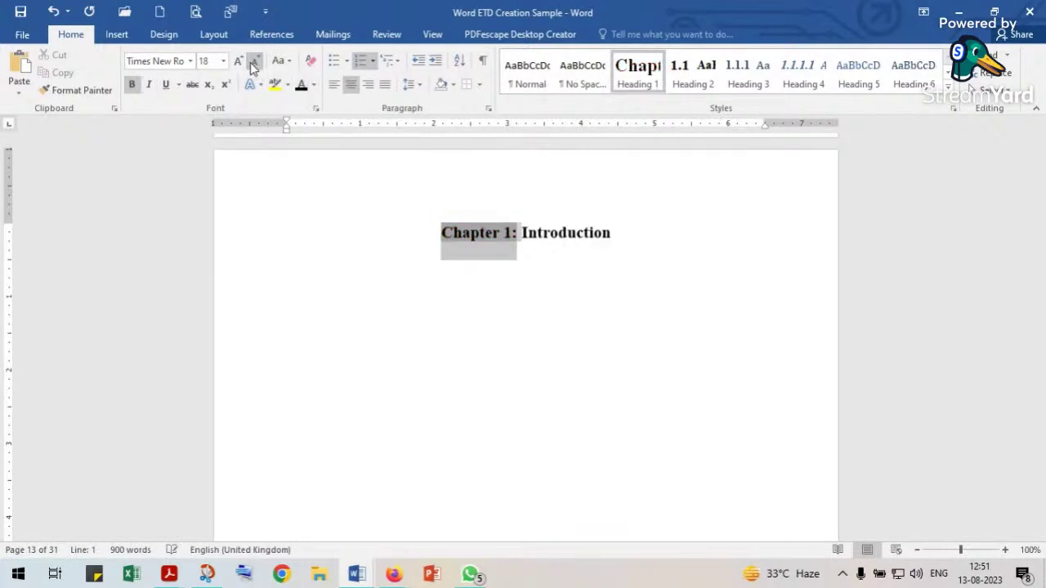
# Update the Heading 1 style to match the black, bold, 16-point Chapter 1 heading and check the Chapter 2 heading.
pyautogui.rightClick(636, 72)
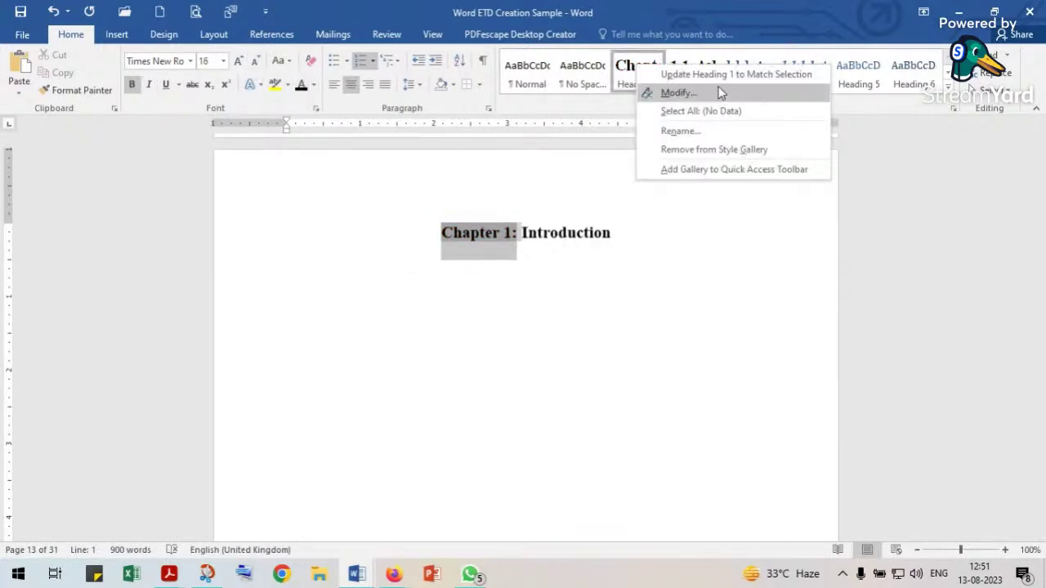
pyautogui.click(678, 74)
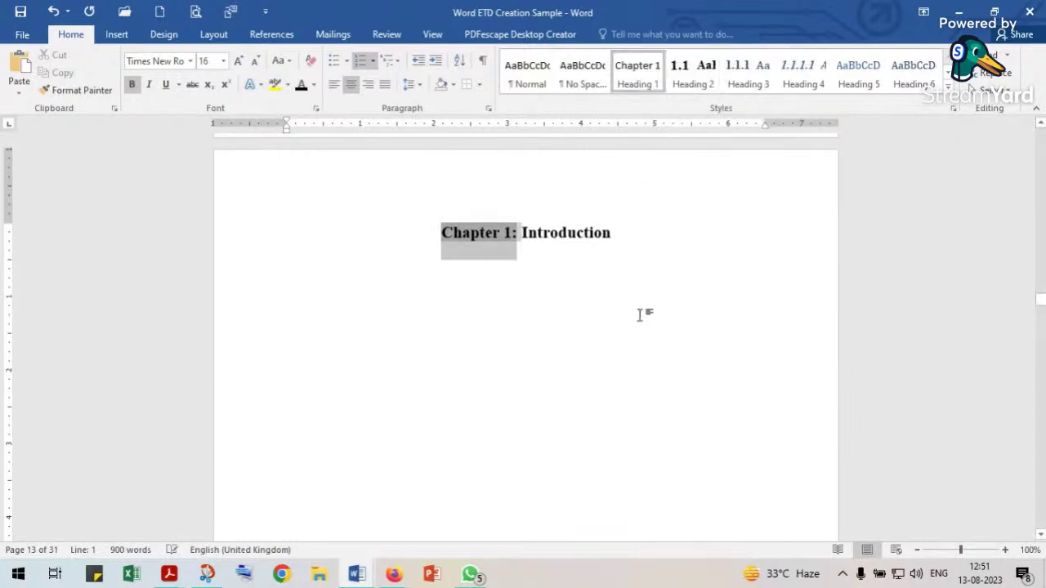
pyautogui.scroll(-5, 648, 323)
pyautogui.scroll(-7, 649, 324)
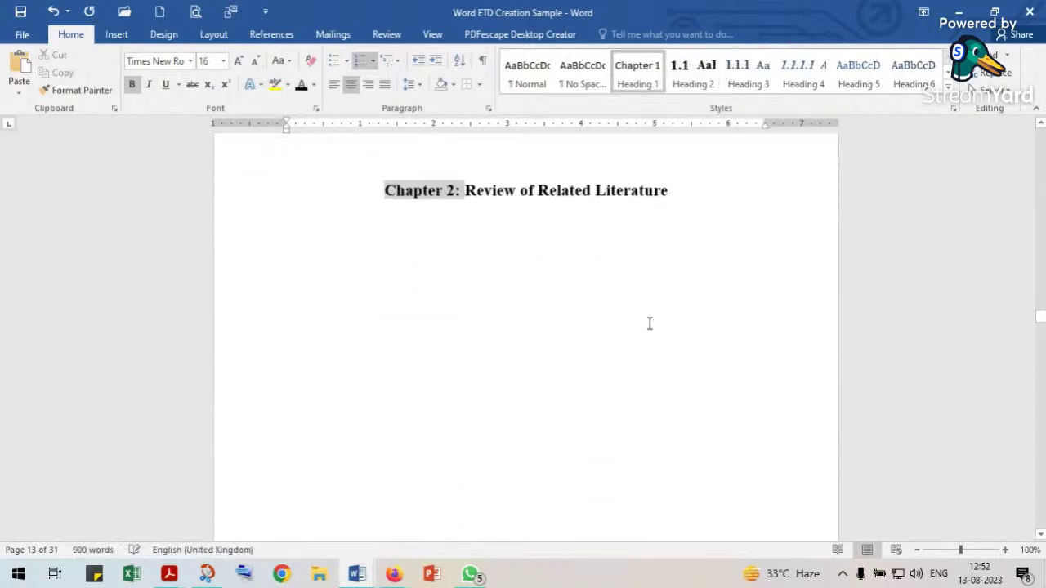
# Apply the Heading 2 style to "Methodology Adopted" and "Introduction" under the Chapter 3 title.
pyautogui.scroll(12, 650, 324)
pyautogui.scroll(10, 651, 329)
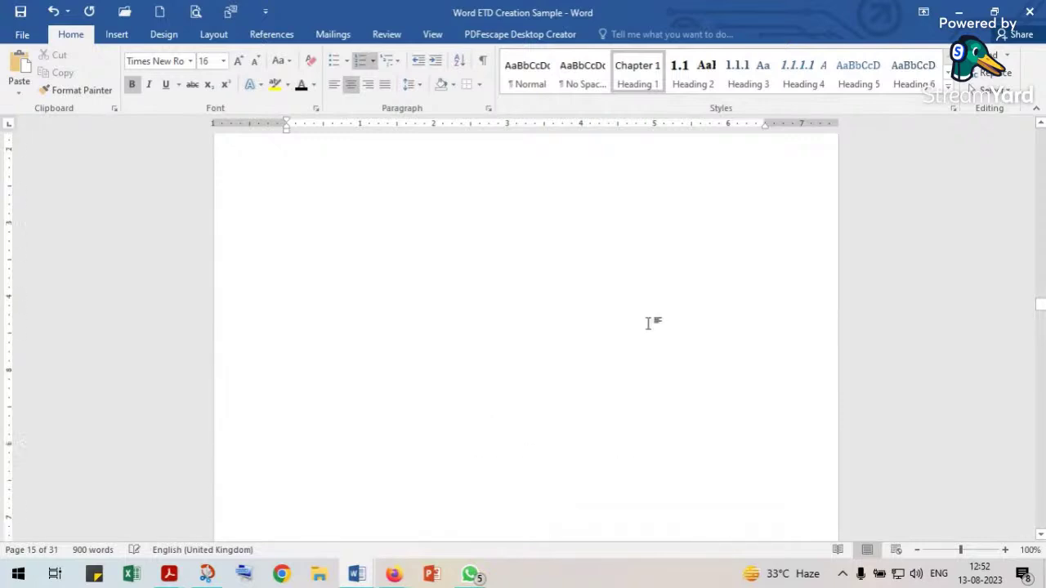
pyautogui.scroll(1, 647, 315)
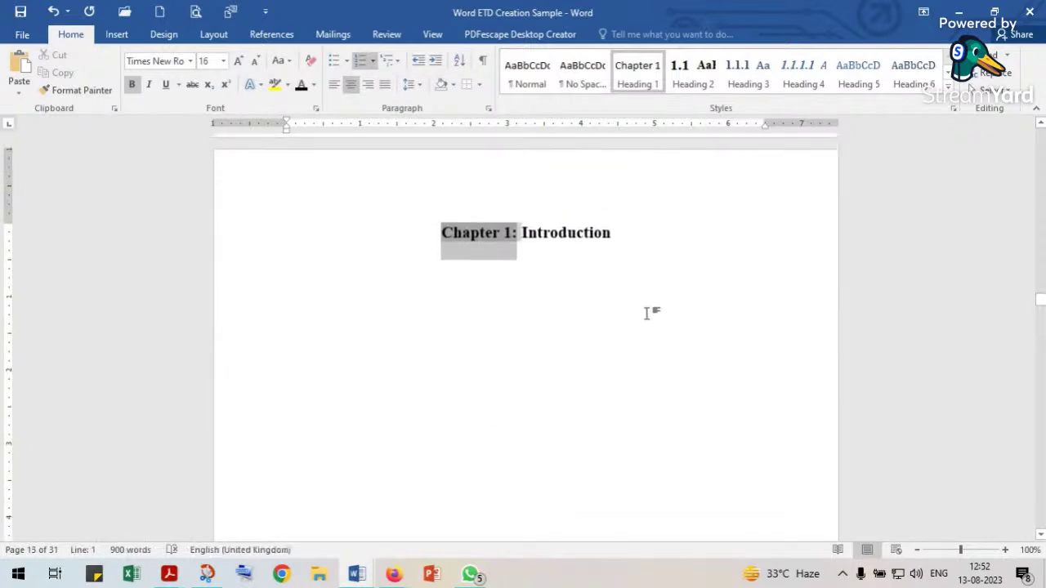
pyautogui.scroll(-10, 562, 288)
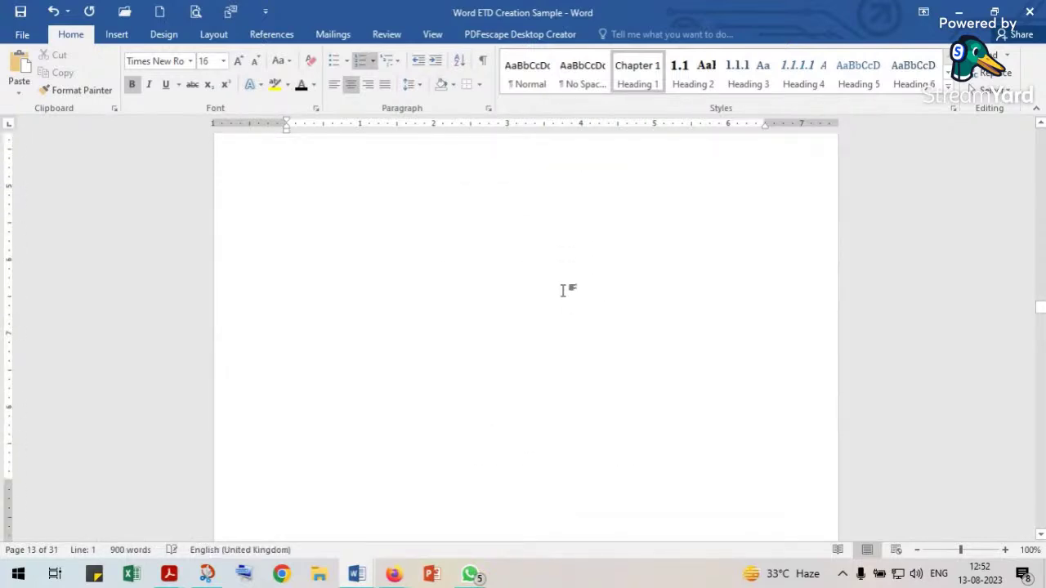
pyautogui.scroll(-8, 564, 290)
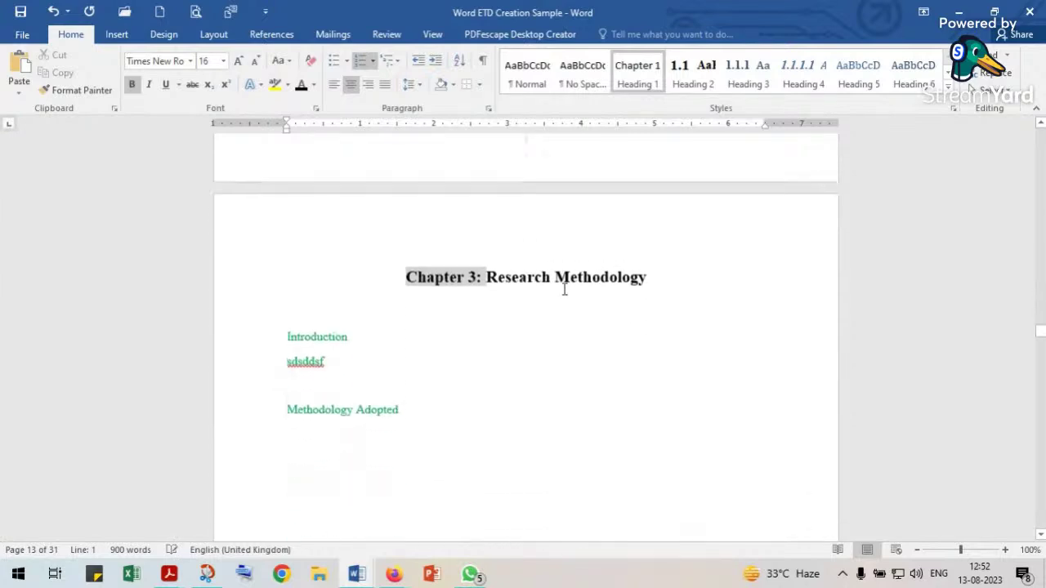
pyautogui.click(307, 314)
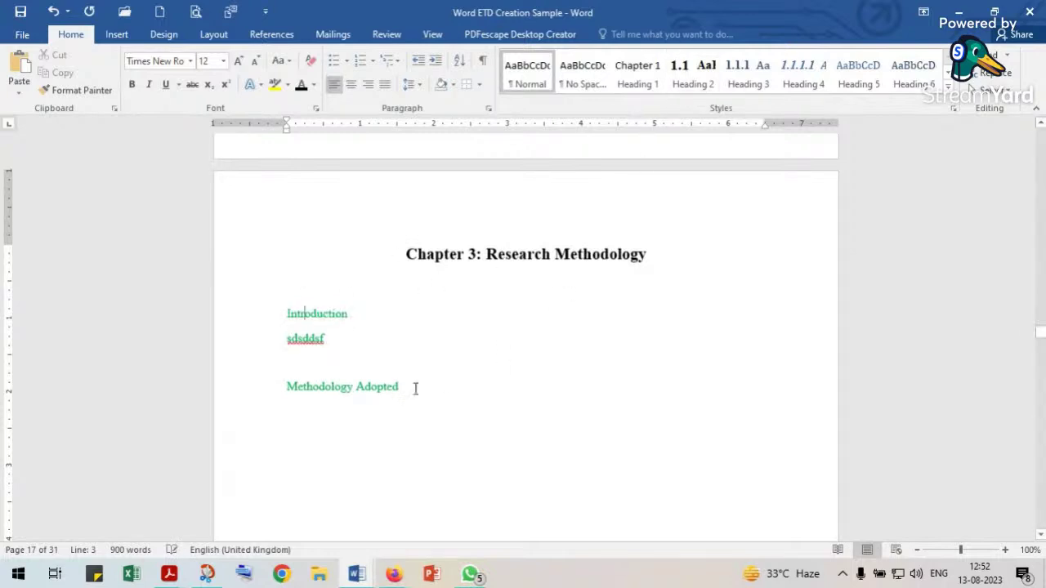
pyautogui.click(291, 386)
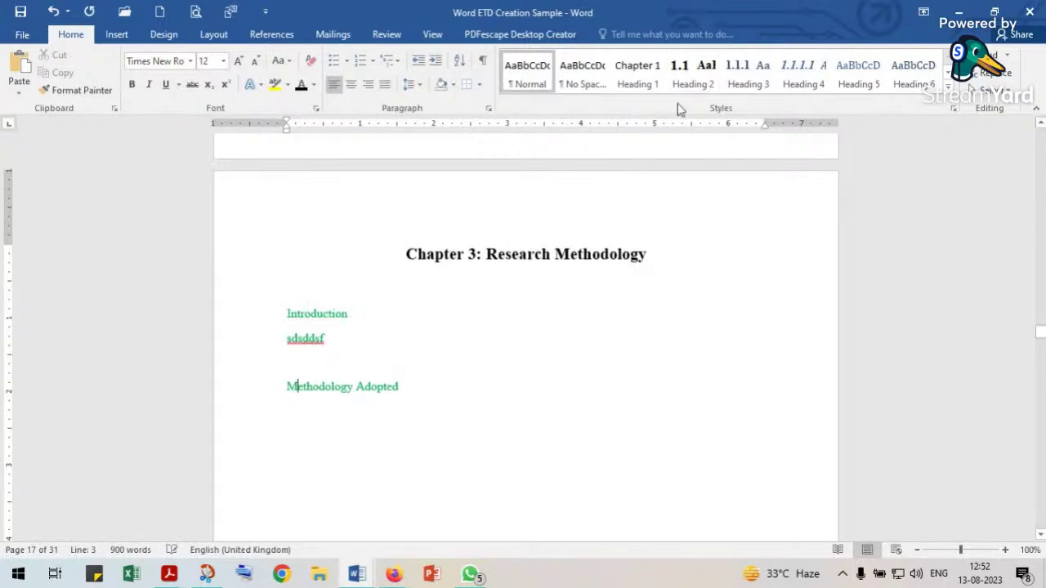
pyautogui.click(737, 78)
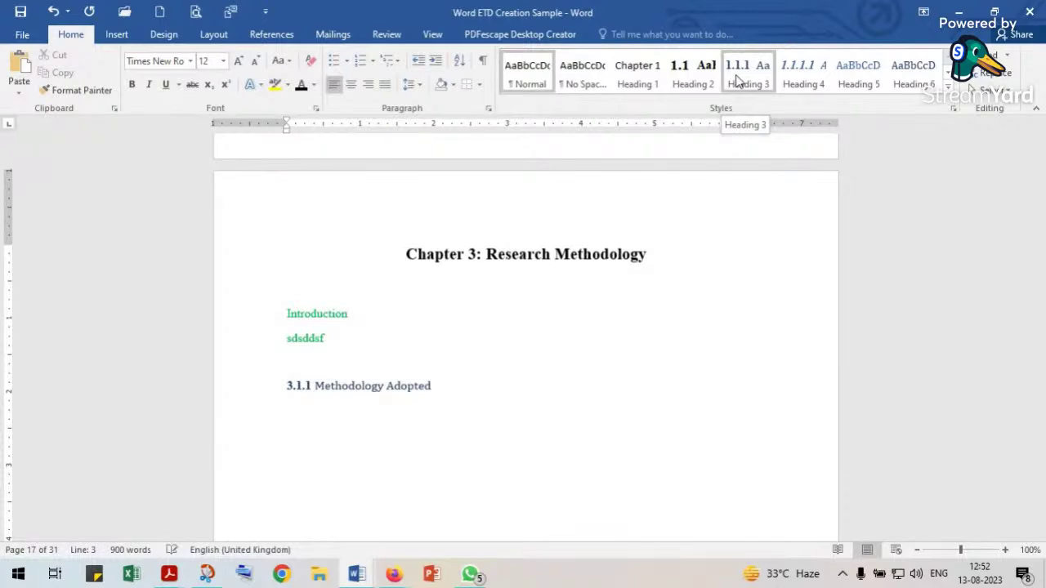
pyautogui.click(694, 74)
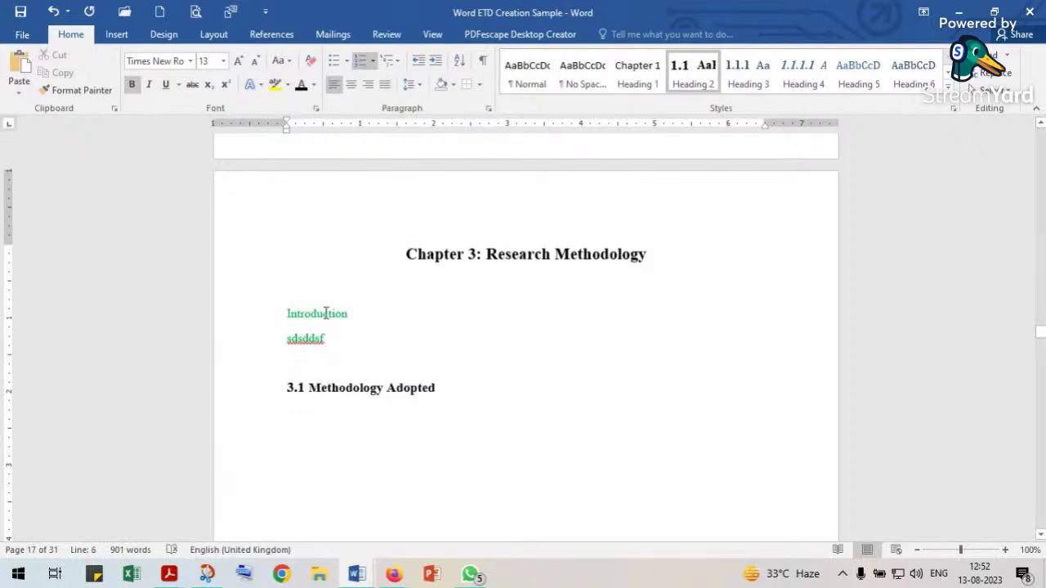
pyautogui.click(327, 314)
pyautogui.click(691, 73)
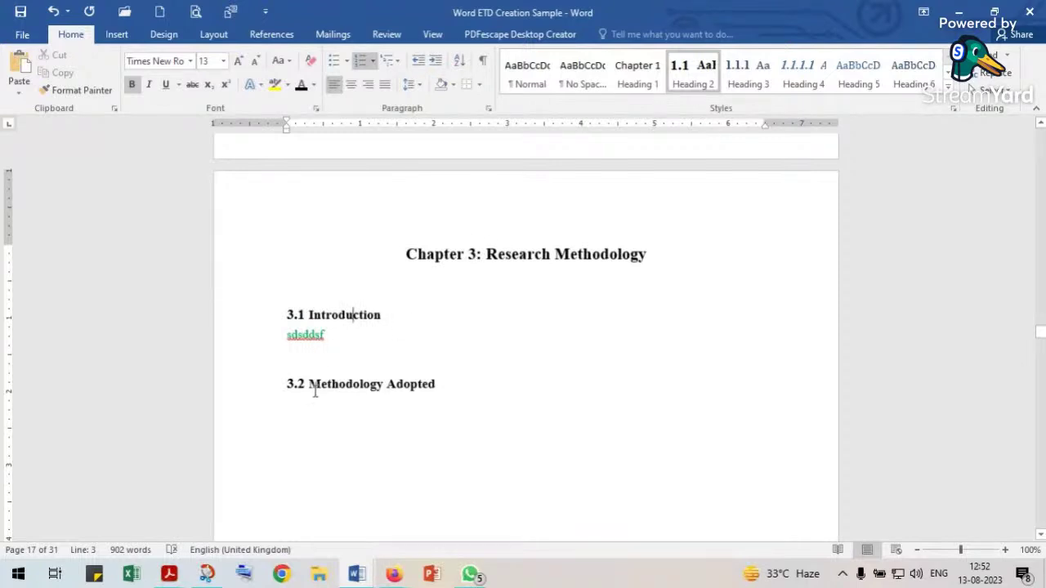
# Update the Heading 1 style to match the Chapter 3 title "Research Methodology".
pyautogui.doubleClick(519, 258)
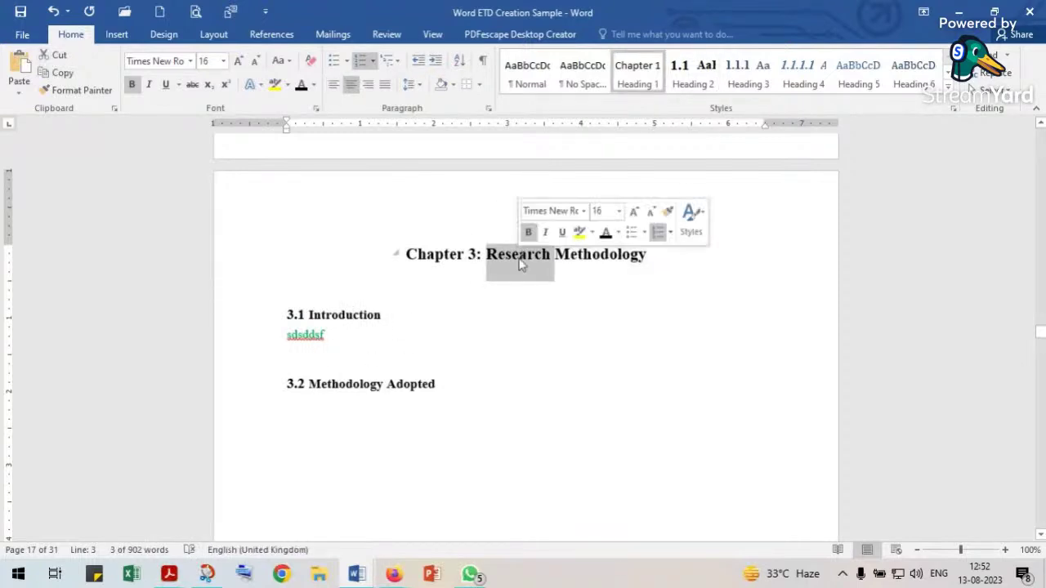
pyautogui.click(536, 256)
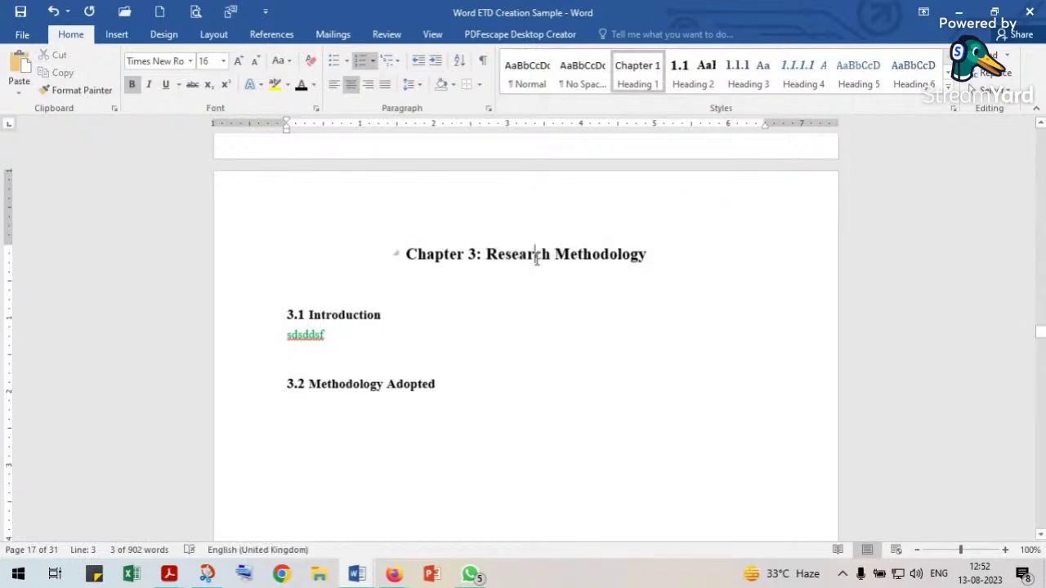
pyautogui.tripleClick(537, 258)
pyautogui.doubleClick(538, 260)
pyautogui.tripleClick(539, 261)
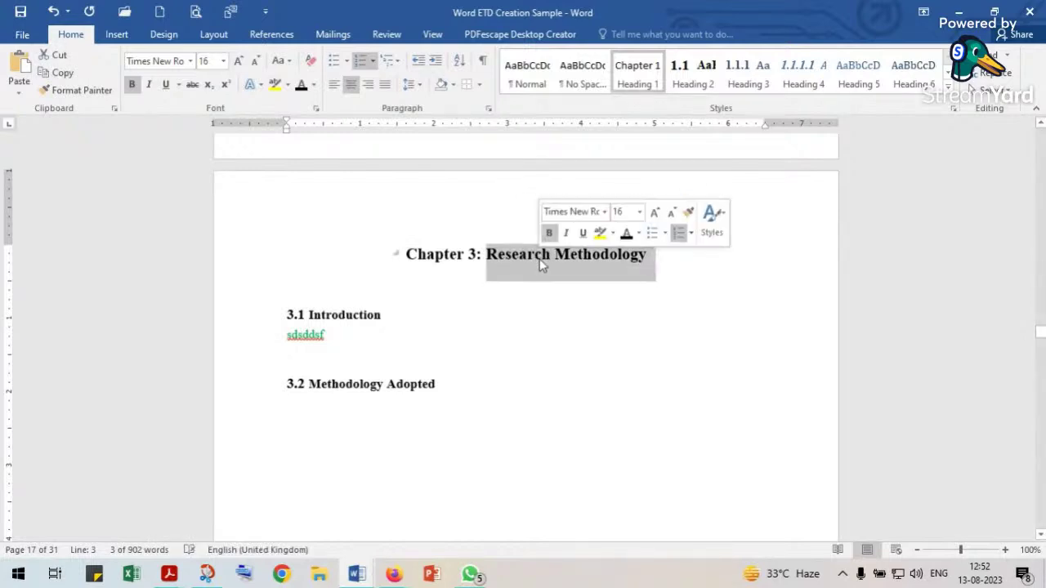
pyautogui.rightClick(649, 92)
pyautogui.click(668, 101)
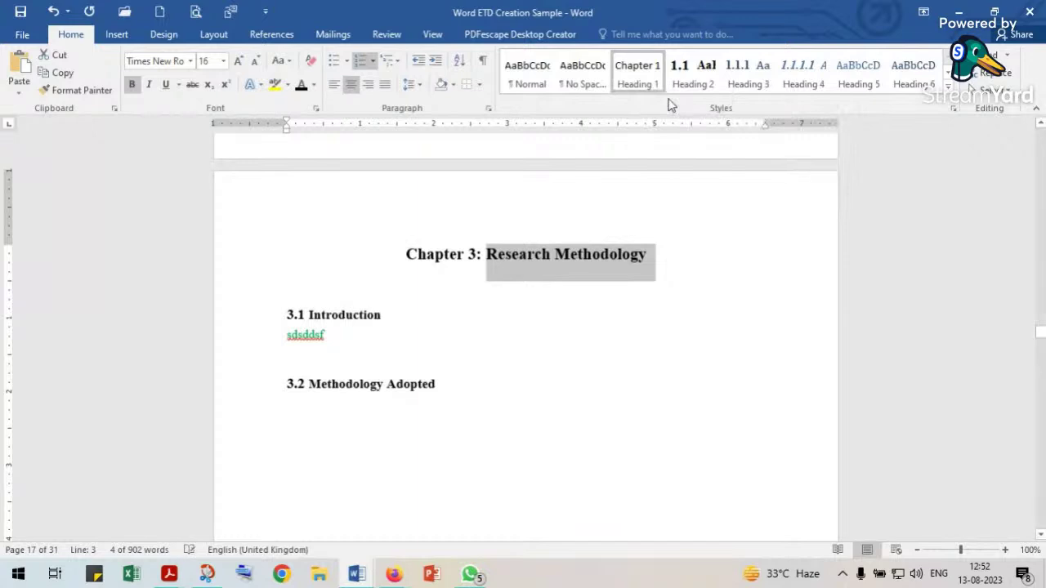
pyautogui.click(496, 294)
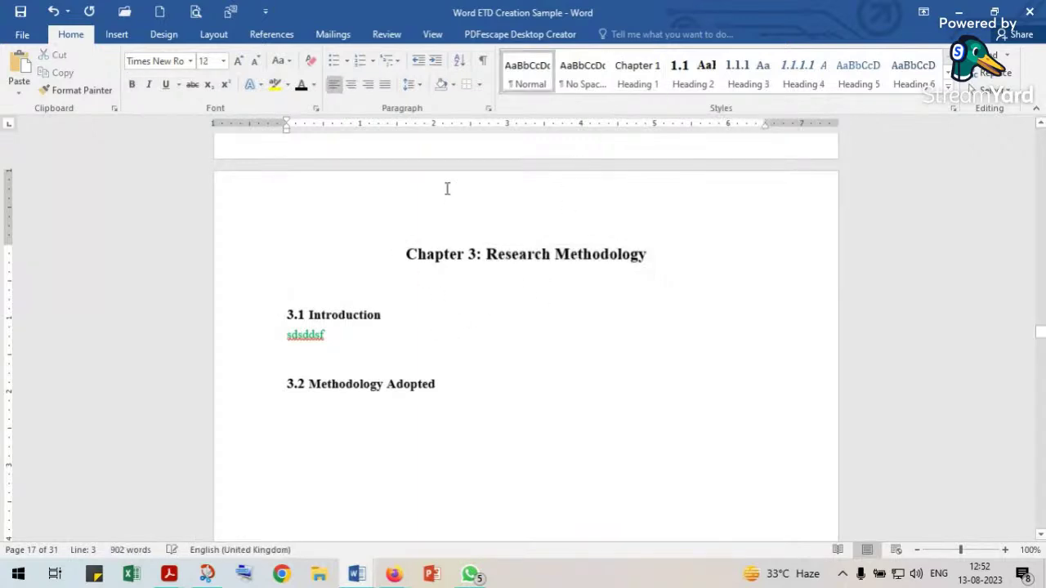
# Add the line "What is Literature Review" below the Chapter 2 title "Review of Related Literature" and start a new paragraph.
pyautogui.scroll(10, 310, 290)
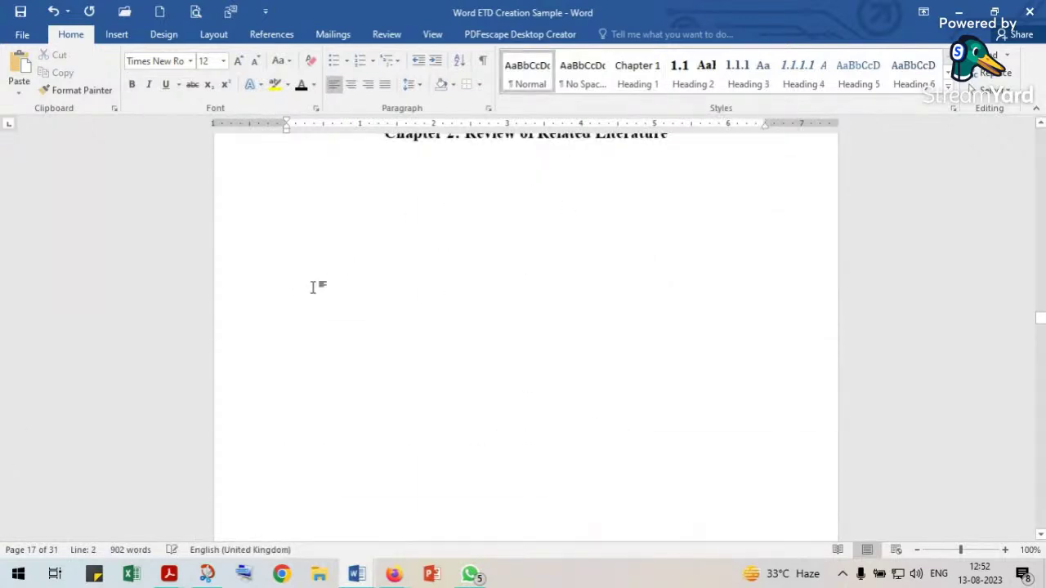
pyautogui.scroll(3, 311, 287)
pyautogui.click(668, 278)
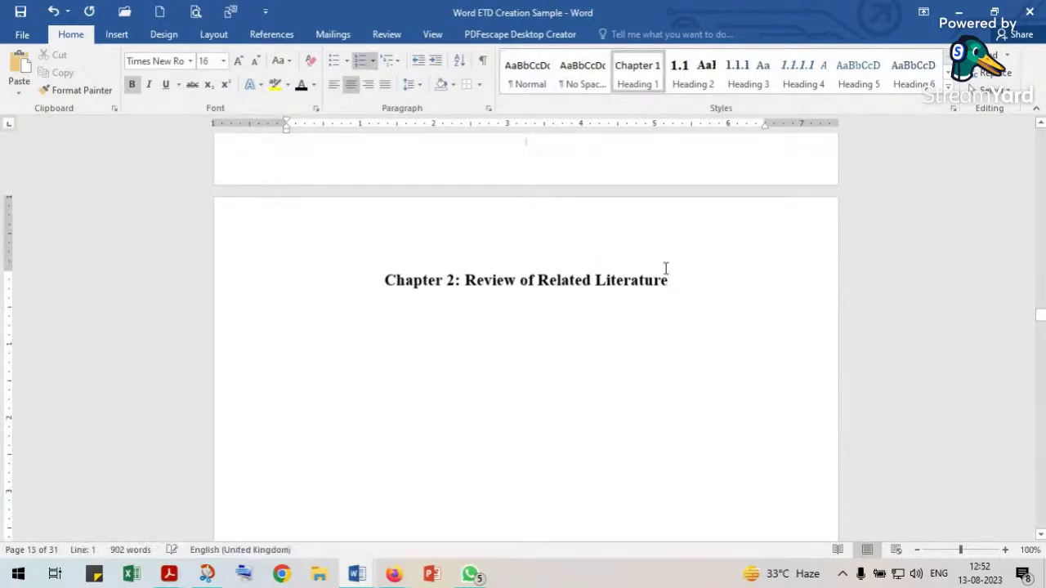
pyautogui.press('Return')
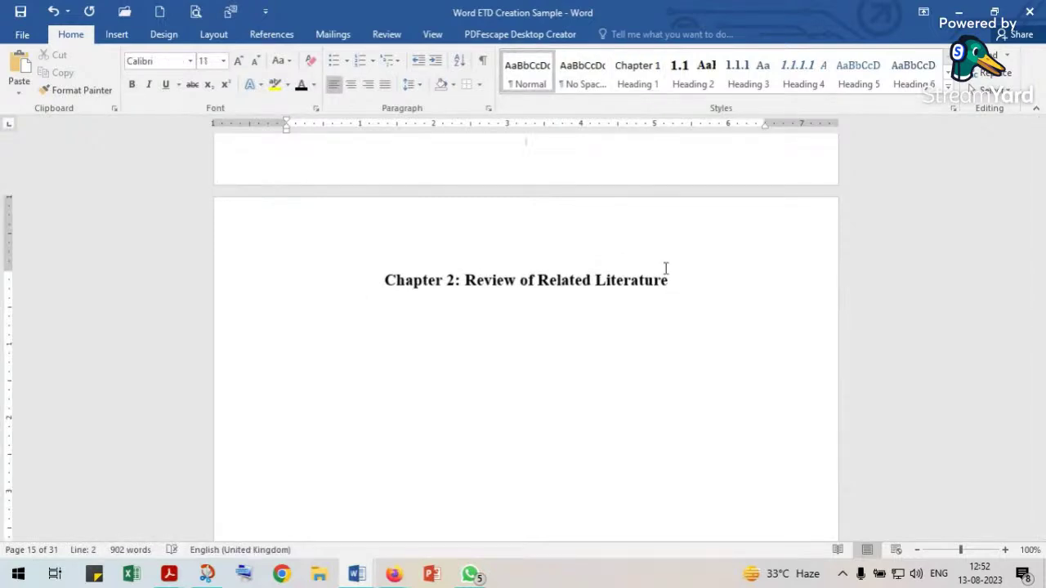
pyautogui.write('What is Literature REview')
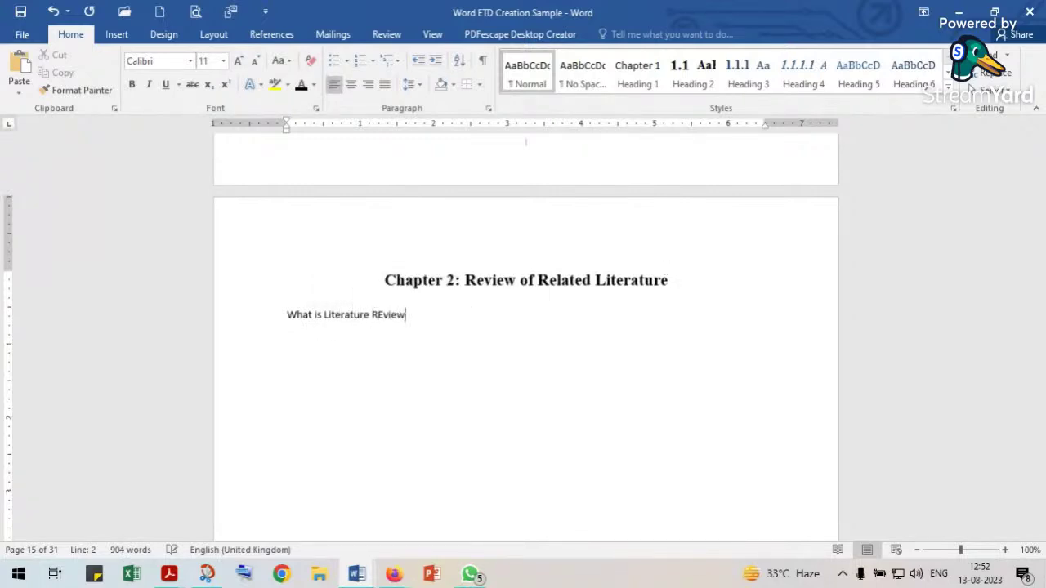
pyautogui.press('Return')
pyautogui.write('How ')
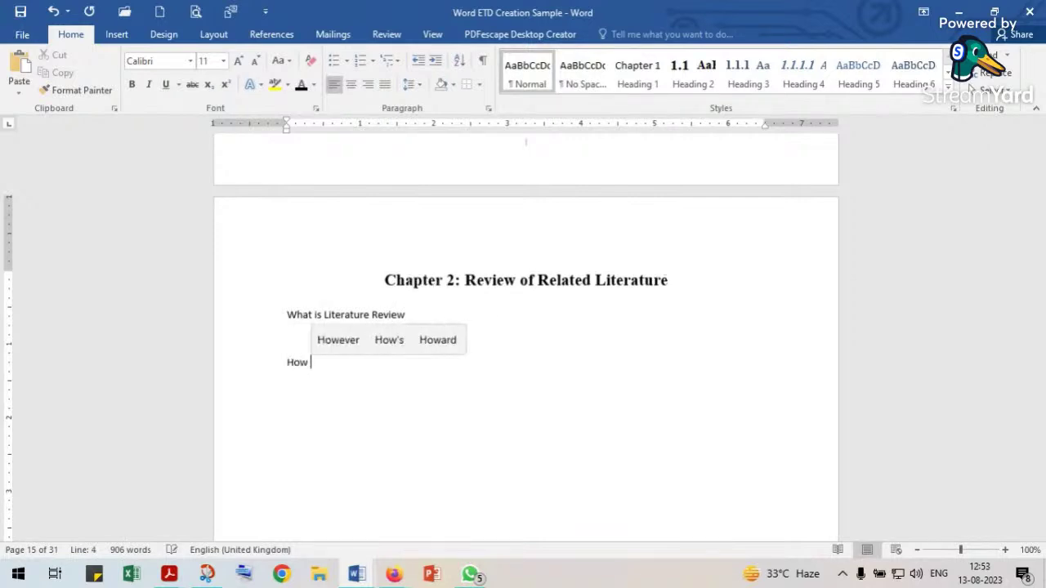
pyautogui.write('Y')
pyautogui.press('BackSpace')
pyautogui.press('BackSpace')
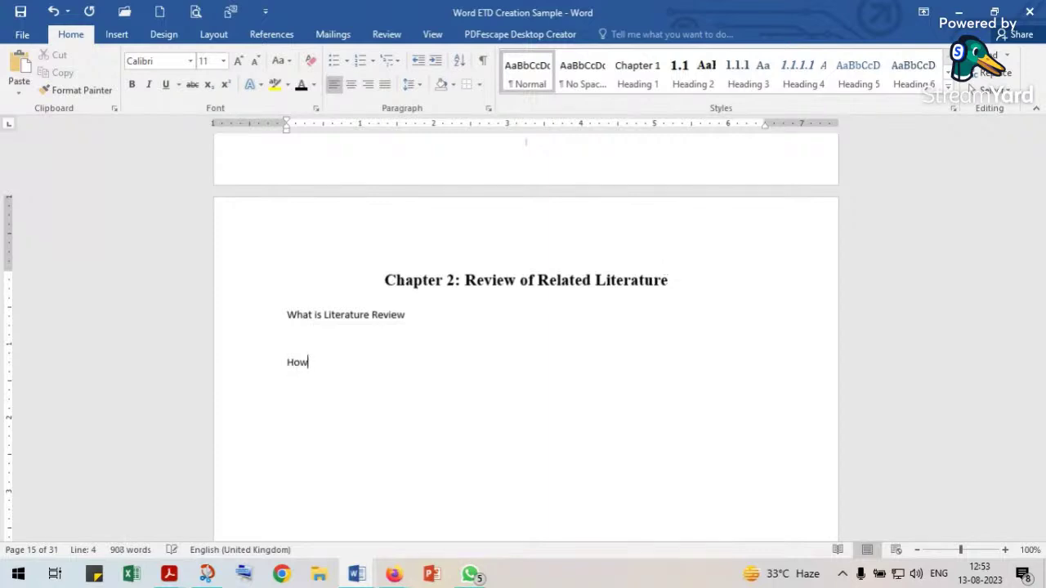
pyautogui.press('BackSpace')
# Enter "Literature Review Conducted" as the second line under the Chapter 2 title, correcting the misspelt "Literature" with the spelling suggestion.
pyautogui.write('Literaute')
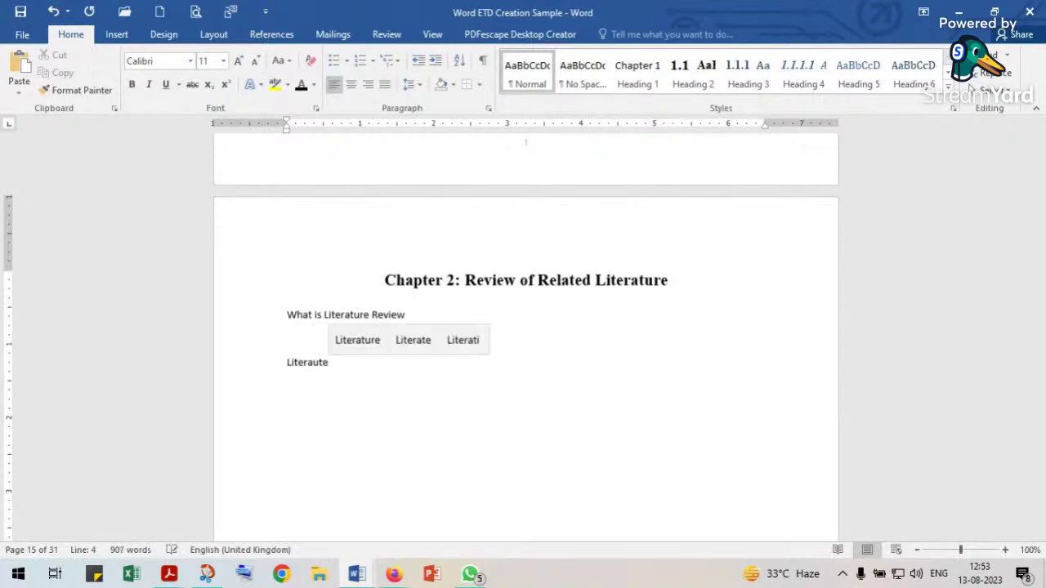
pyautogui.press('BackSpace')
pyautogui.write('re REview con')
pyautogui.press('BackSpace')
pyautogui.press('BackSpace')
pyautogui.write('onducted')
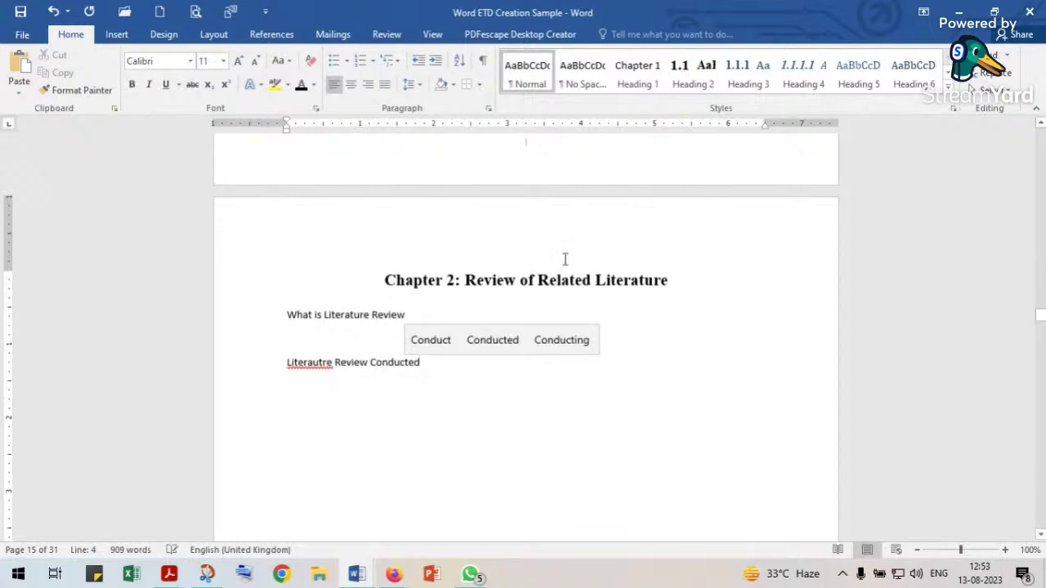
pyautogui.rightClick(309, 363)
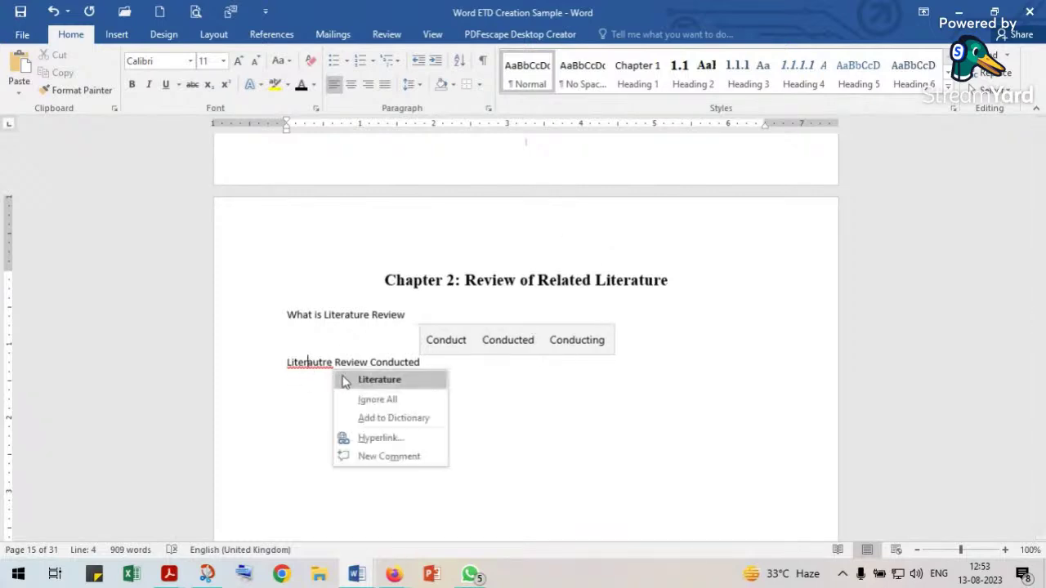
pyautogui.click(334, 378)
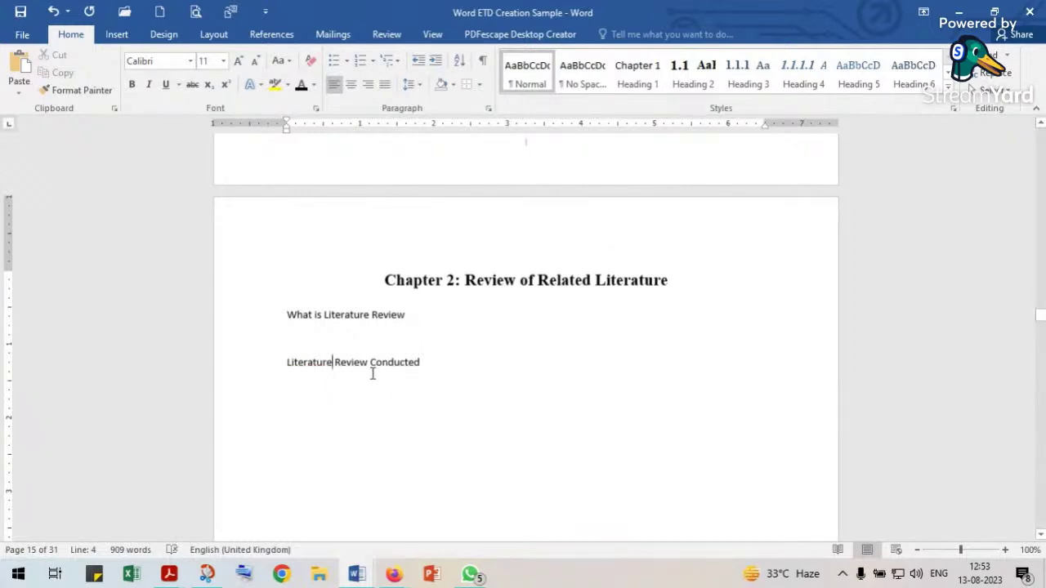
# Add the line "Resources Conulted" below "Literature Review Conducted".
pyautogui.click(433, 363)
pyautogui.press('BackSpace')
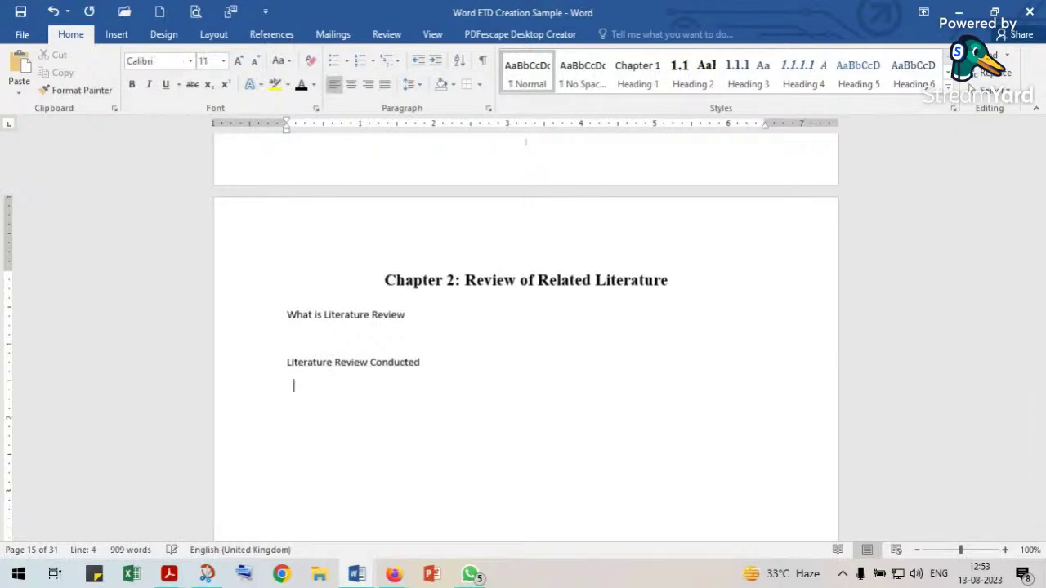
pyautogui.press('Return')
pyautogui.write('Resources S')
pyautogui.press('BackSpace')
pyautogui.press('BackSpace')
pyautogui.write('Conc')
pyautogui.press('BackSpace')
pyautogui.write('ulted')
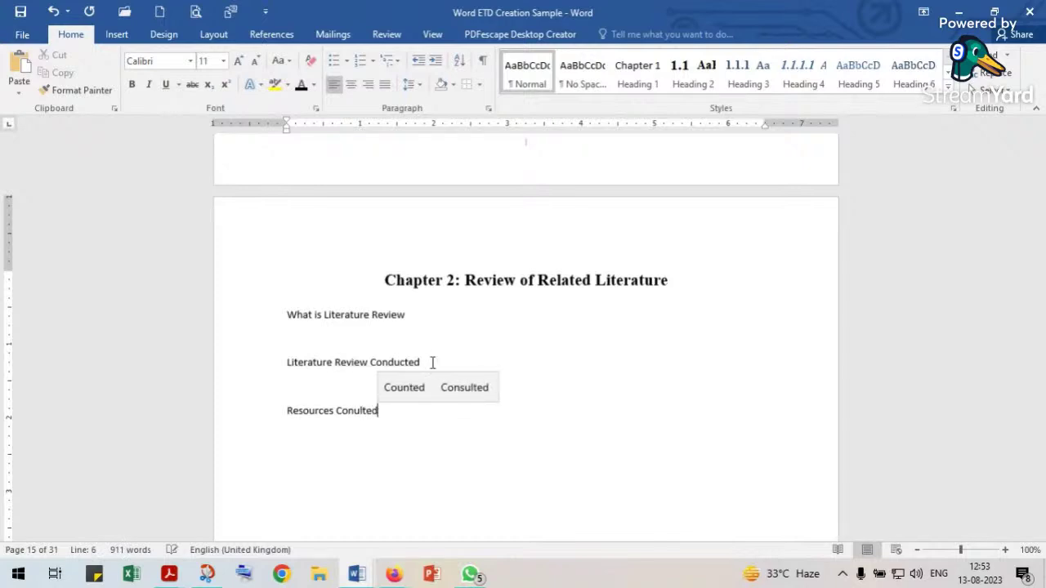
# Apply Heading 2 to all three lines under the Chapter 2 title and correct the spelling of "Conulted" to "Consulted".
pyautogui.click(369, 312)
pyautogui.click(692, 82)
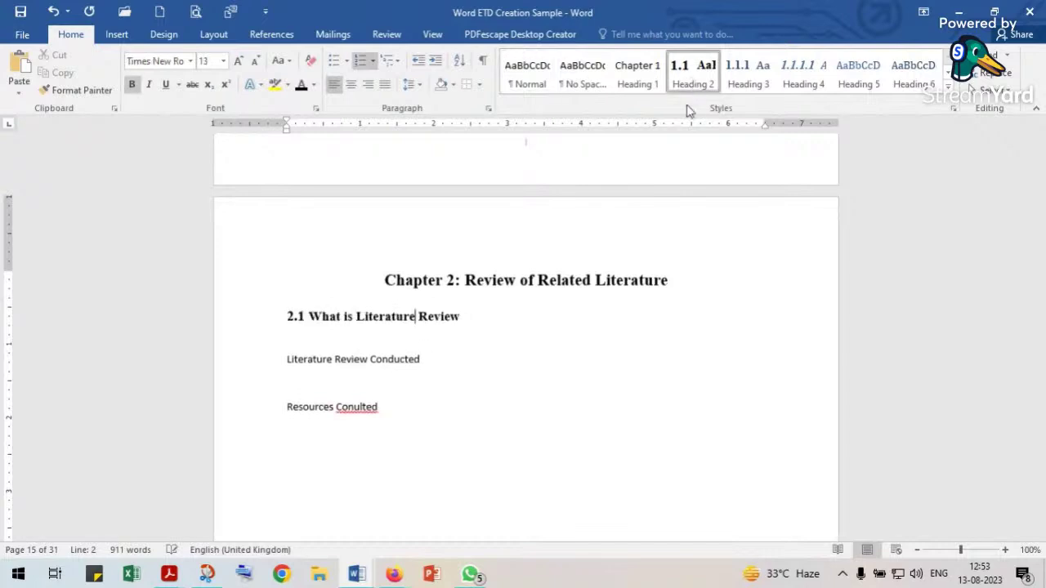
pyautogui.click(390, 358)
pyautogui.click(332, 404)
pyautogui.click(686, 79)
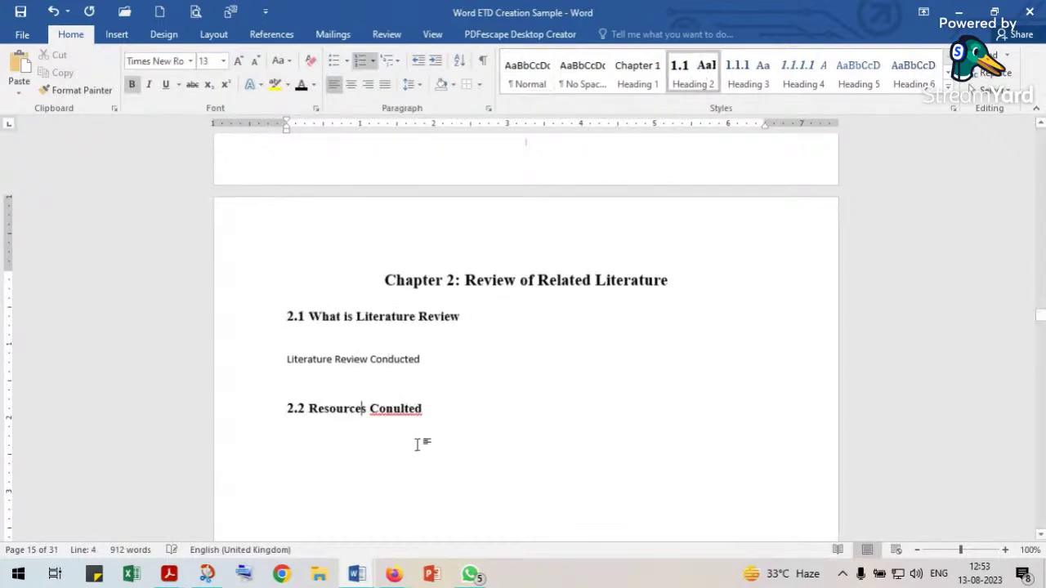
pyautogui.rightClick(415, 410)
pyautogui.click(455, 425)
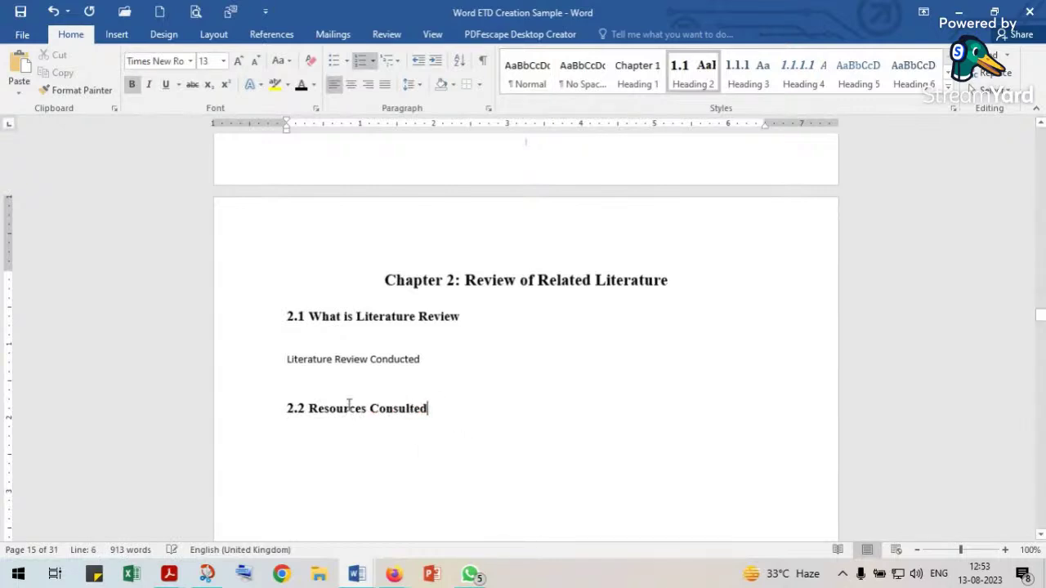
pyautogui.click(318, 359)
pyautogui.click(686, 79)
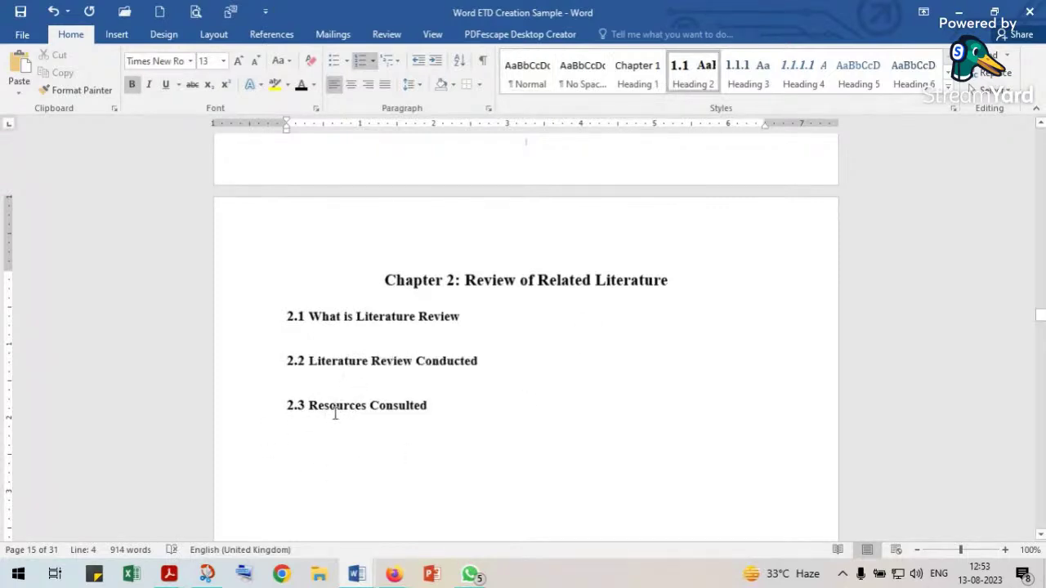
# Apply Heading 3 to "Resources Consulted" in Chapter 2 and format its text as bold, black Times New Roman.
pyautogui.click(337, 406)
pyautogui.click(749, 77)
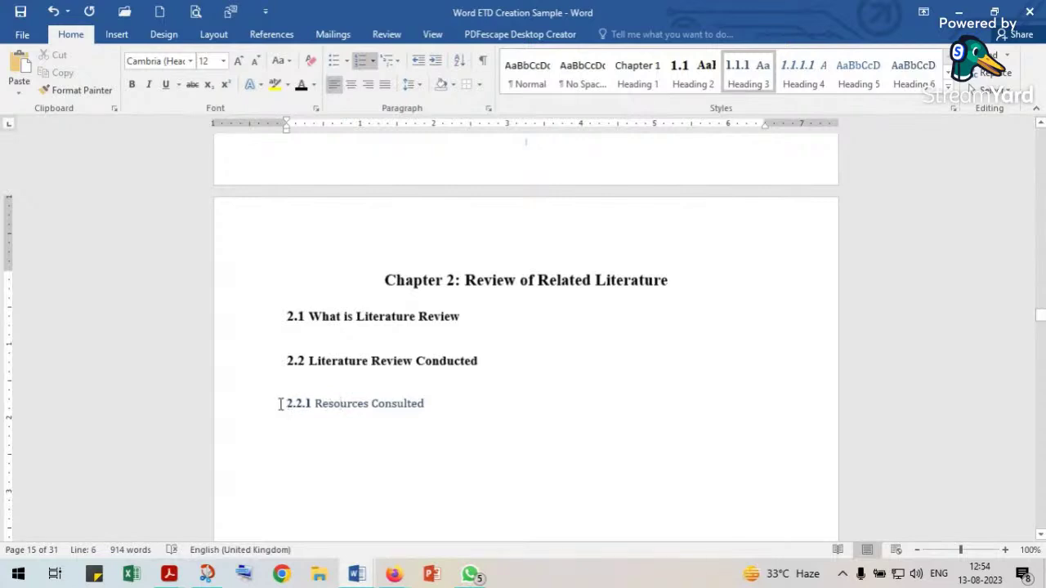
pyautogui.click(264, 413)
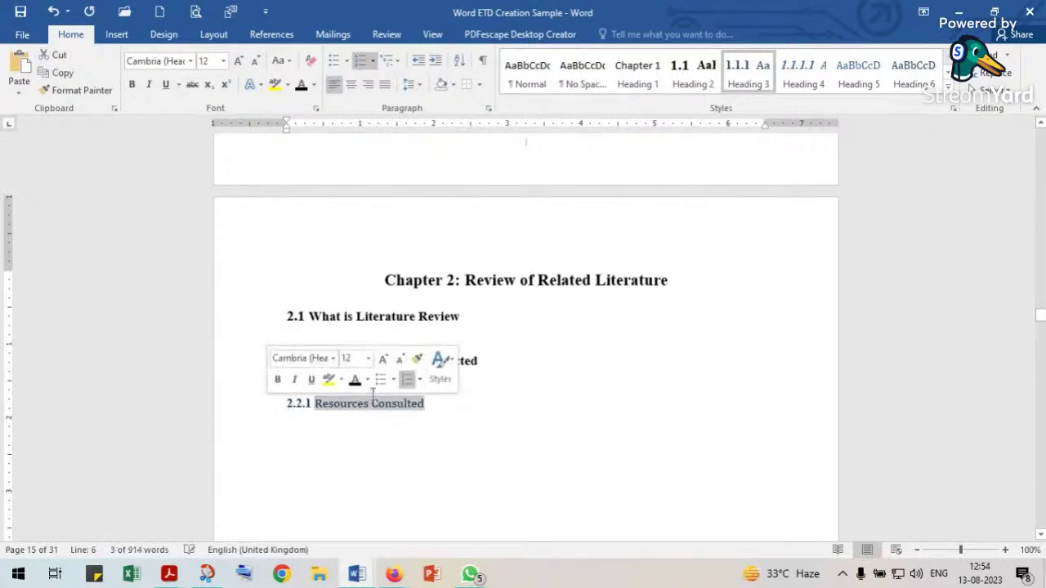
pyautogui.click(277, 381)
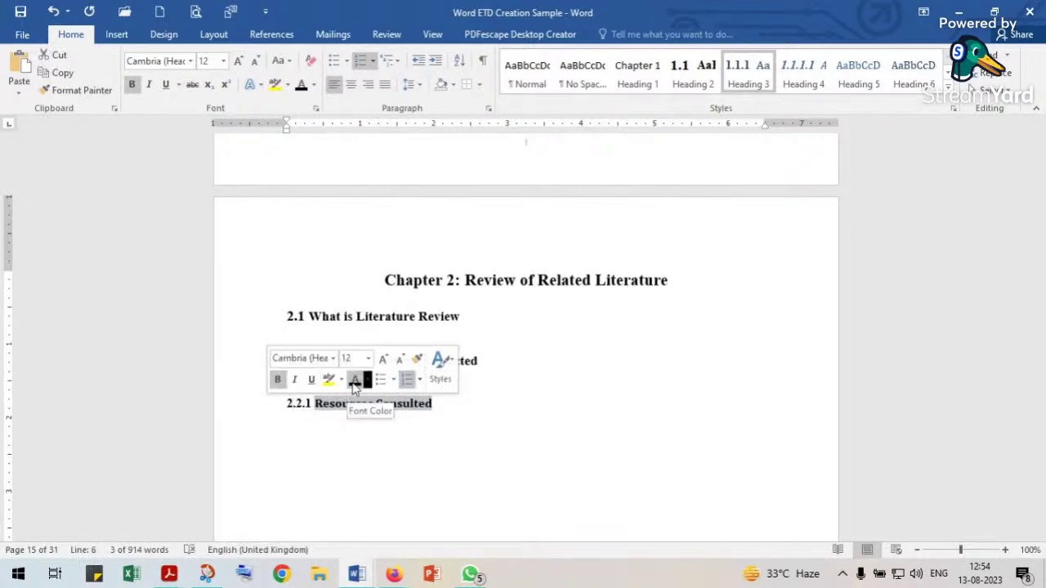
pyautogui.click(333, 357)
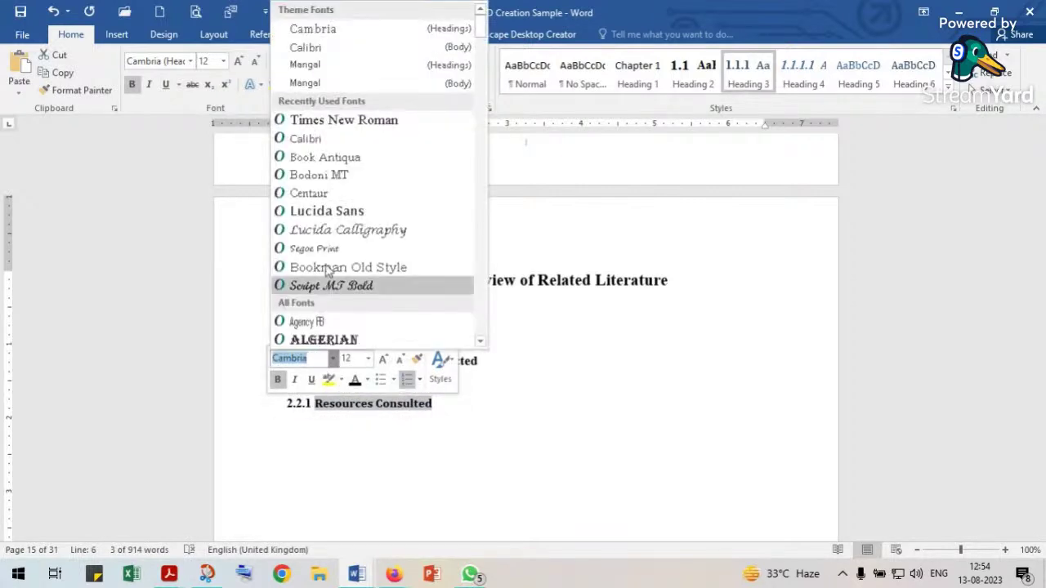
pyautogui.click(315, 116)
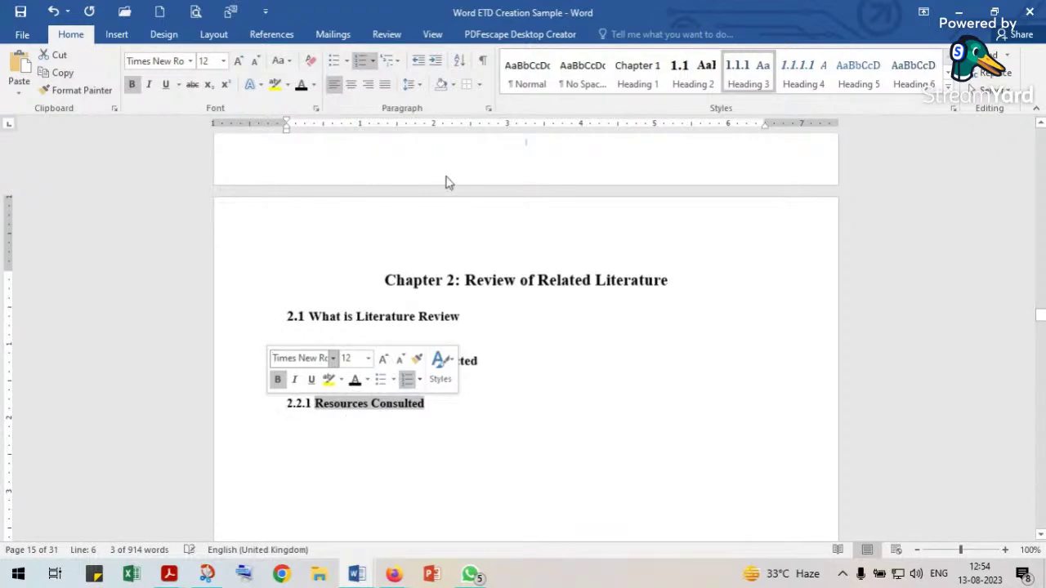
# Adjust the paragraph spacing before the "Resources Consulted" heading in Chapter 2.
pyautogui.click(489, 109)
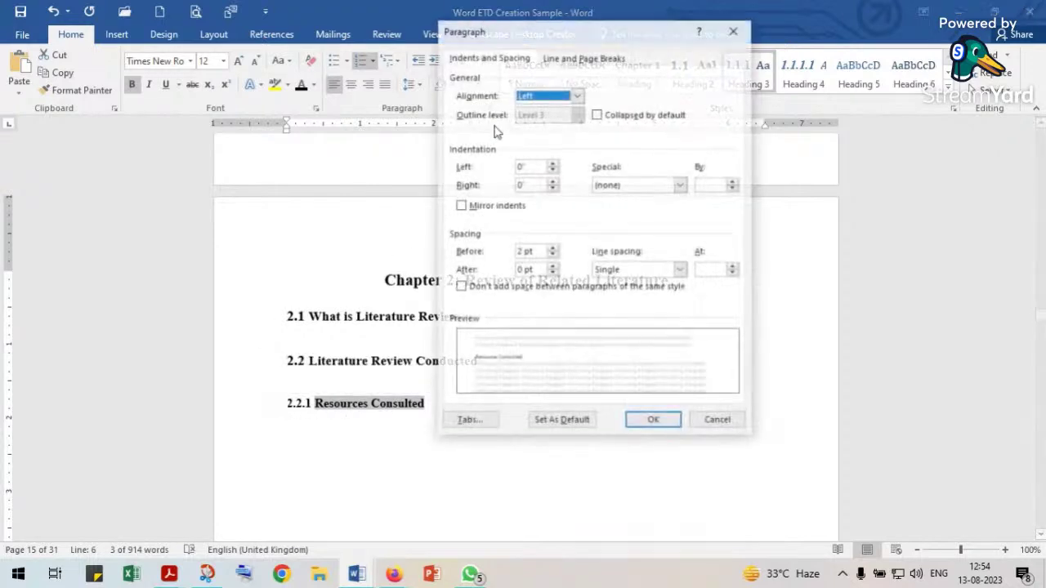
pyautogui.click(552, 249)
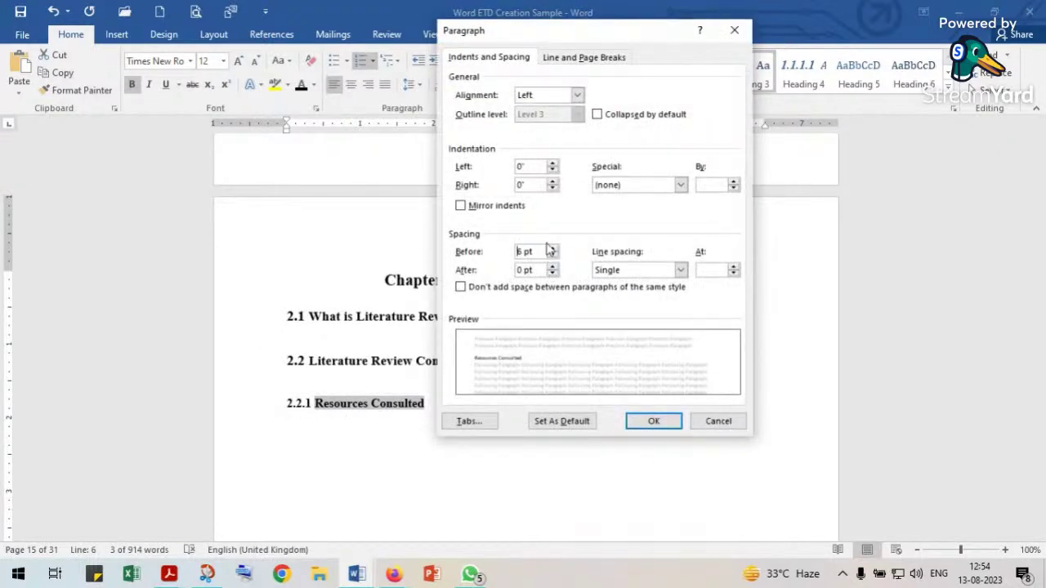
pyautogui.write('4')
pyautogui.write('8')
pyautogui.click(654, 421)
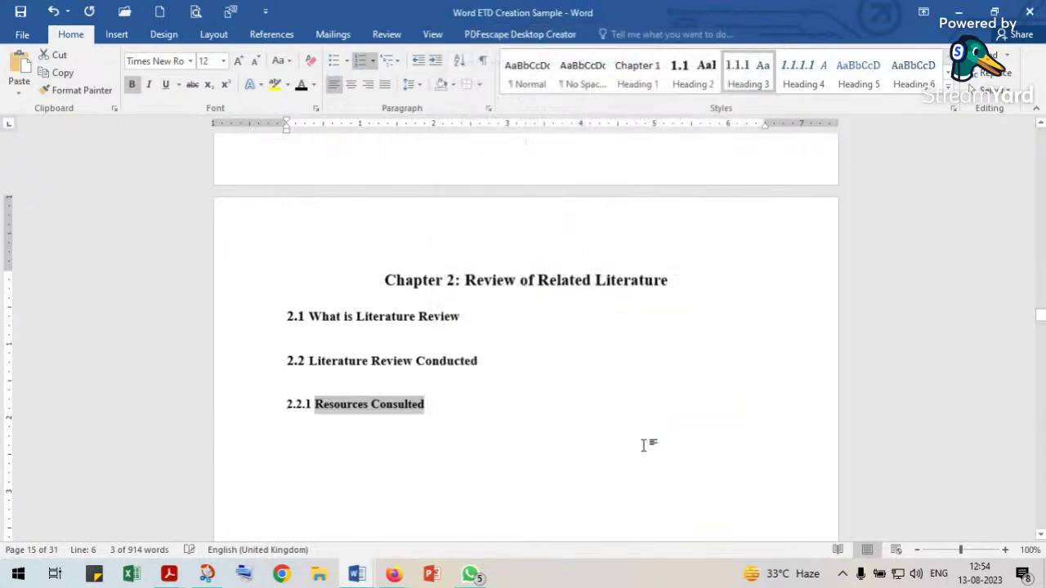
# Update the Heading 3 style to match the formatting of the "Resources Consulted" heading.
pyautogui.click(302, 405)
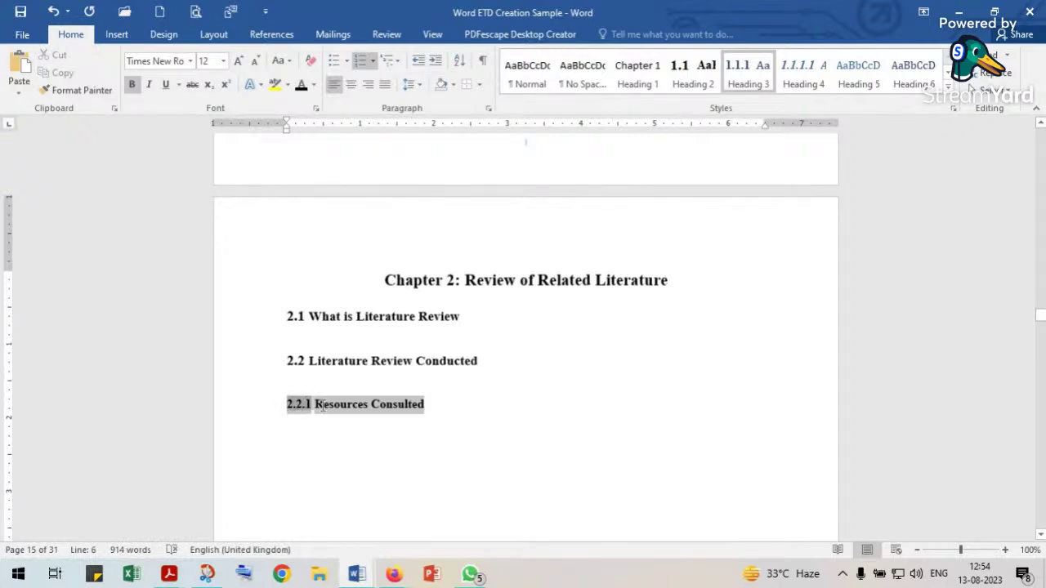
pyautogui.click(321, 406)
pyautogui.rightClick(766, 84)
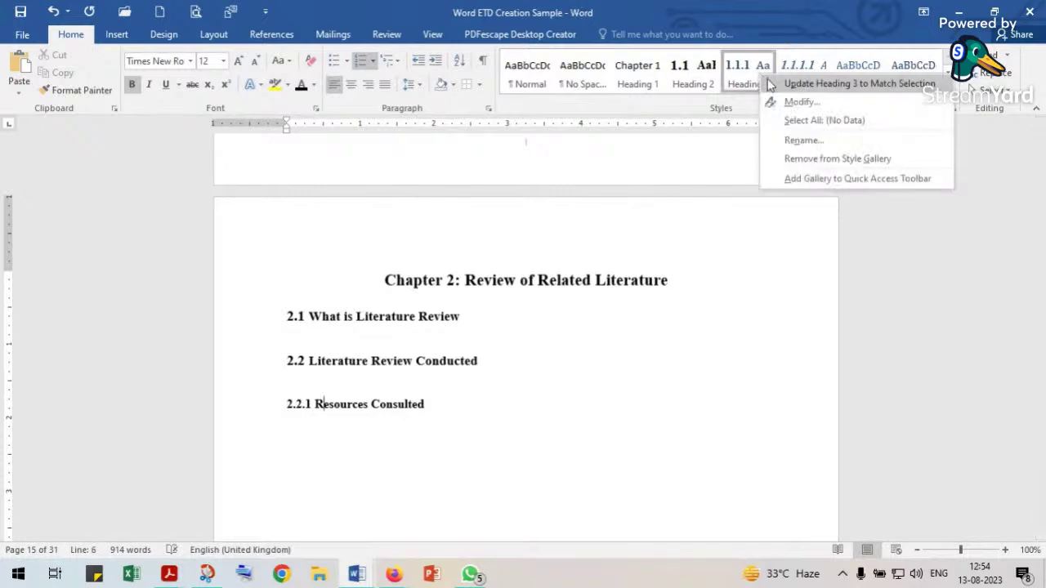
pyautogui.click(799, 84)
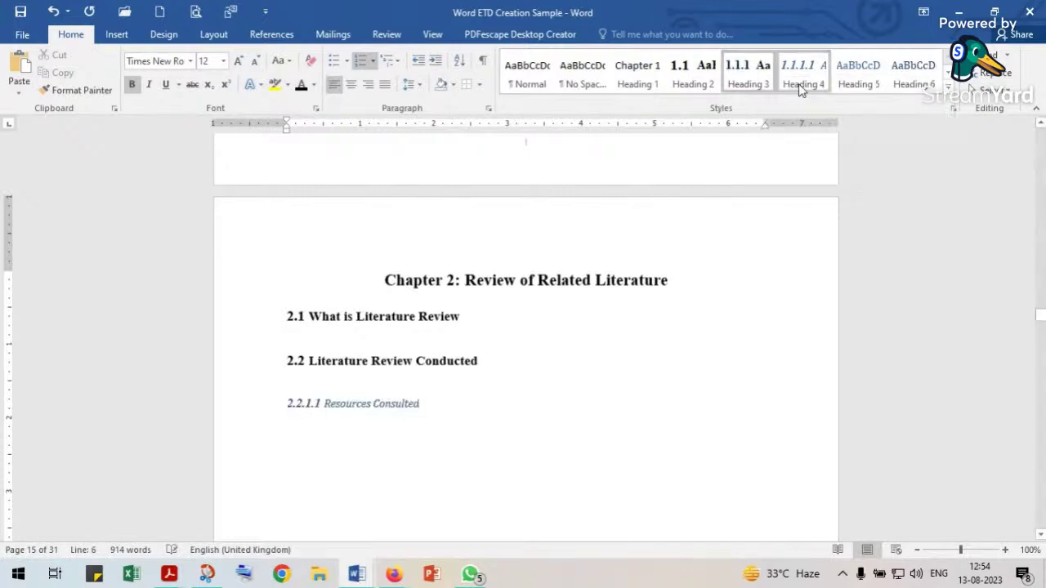
# Try Heading 3 on "Literature Review Conducted" and set it back to Heading 2.
pyautogui.click(388, 362)
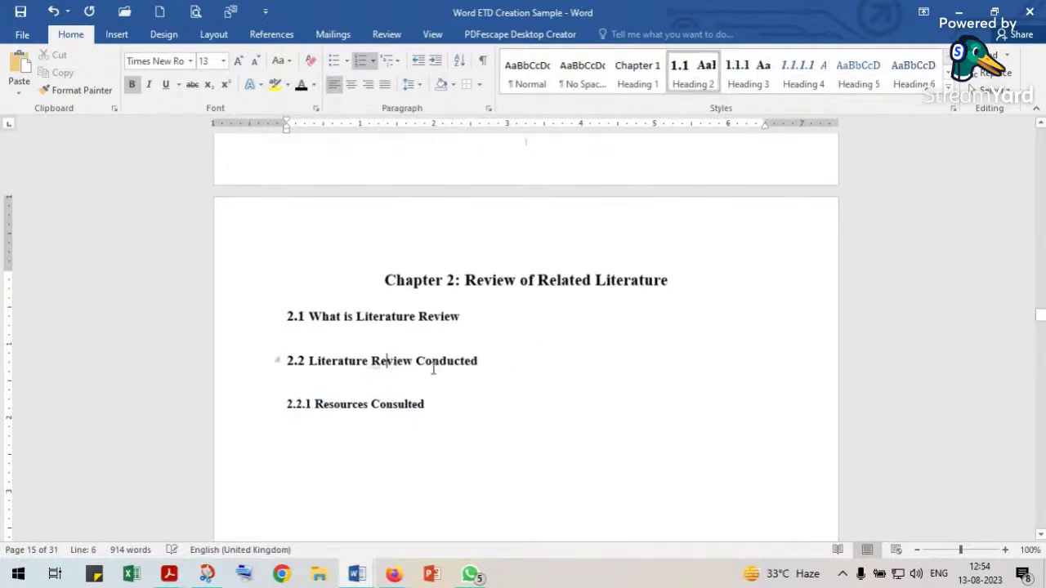
pyautogui.click(748, 78)
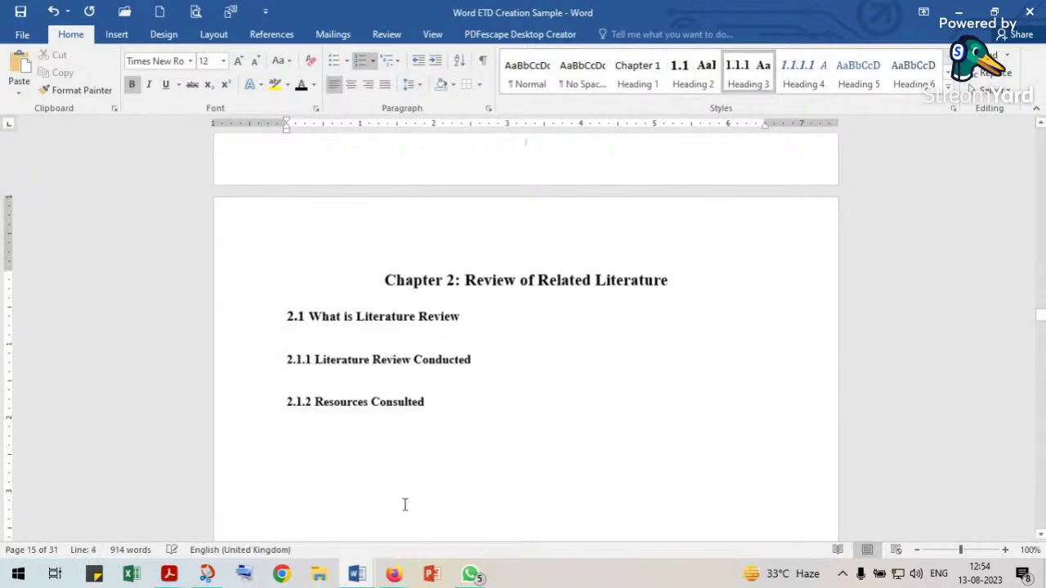
pyautogui.click(692, 80)
# Add the line "Introduction" below the title of Chapter 4: Data Analysis and Interpretation.
pyautogui.scroll(-5, 552, 431)
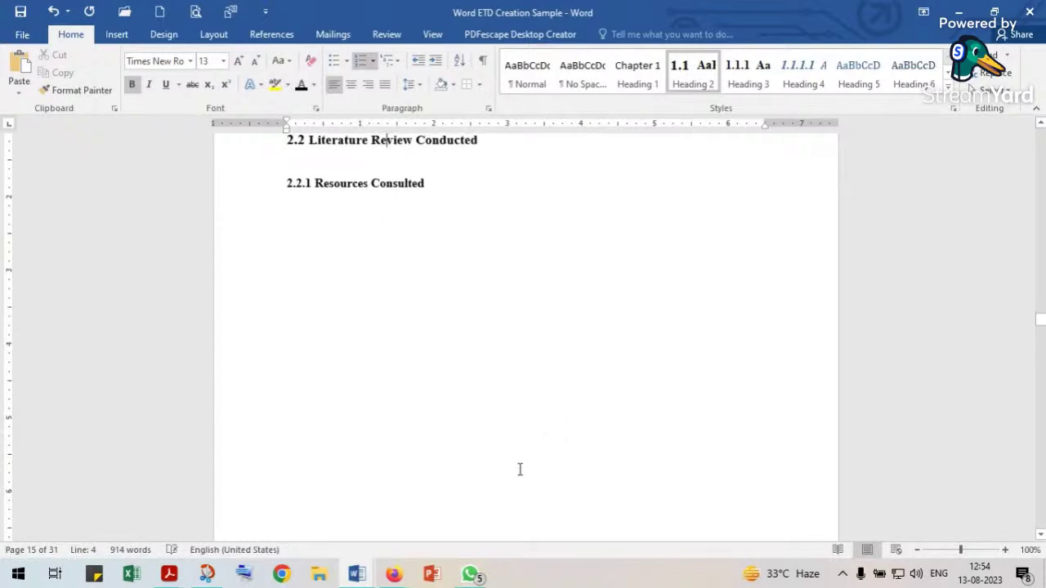
pyautogui.scroll(-15, 520, 469)
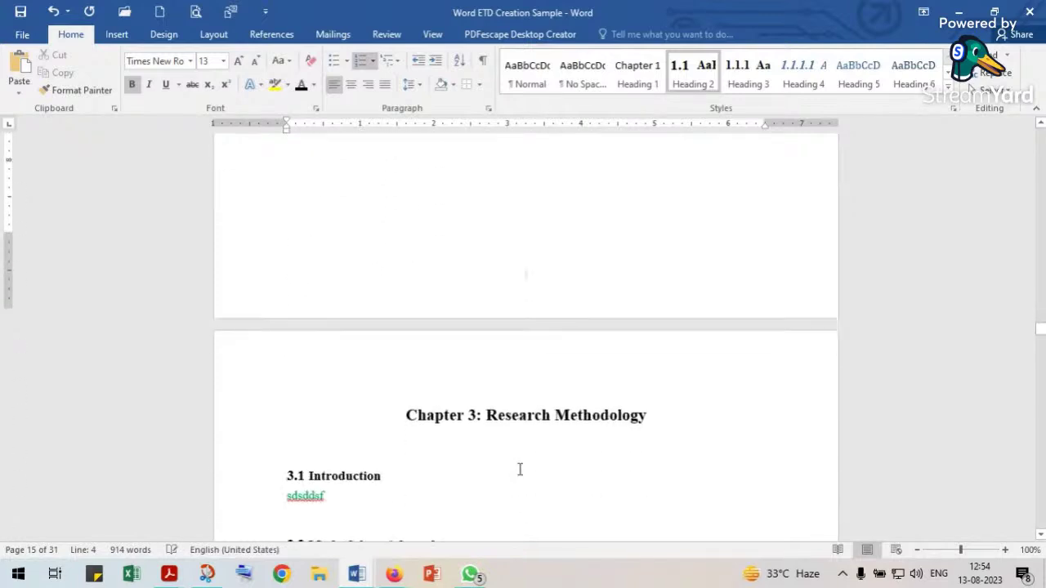
pyautogui.scroll(-20, 519, 469)
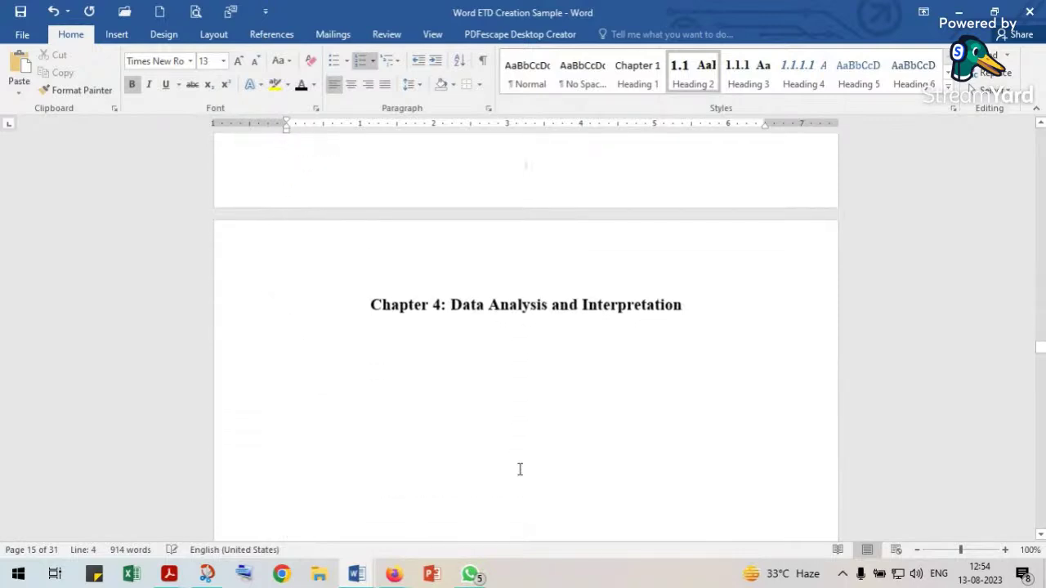
pyautogui.click(703, 307)
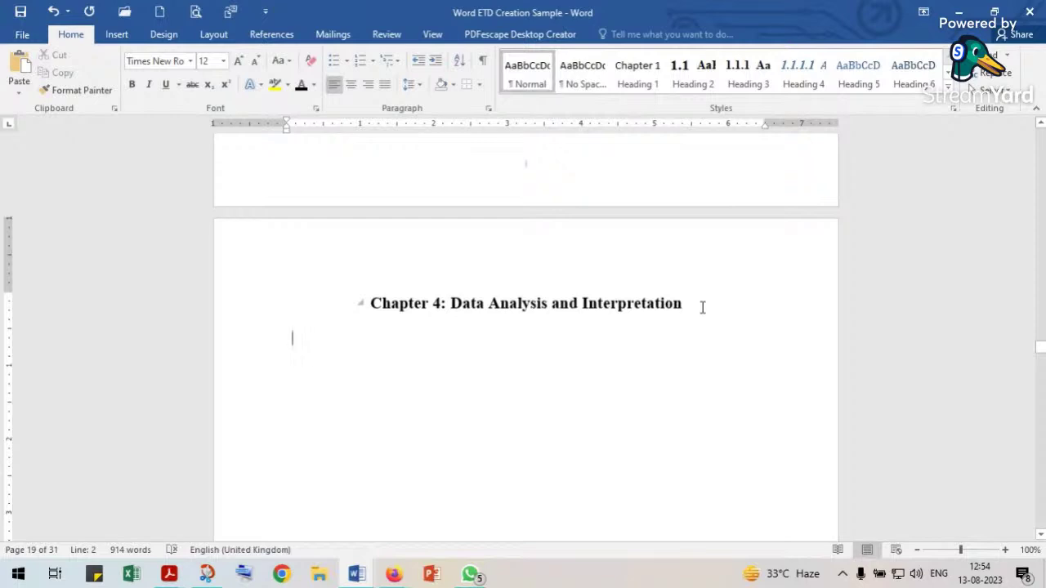
pyautogui.press('Return')
pyautogui.write('Introduc')
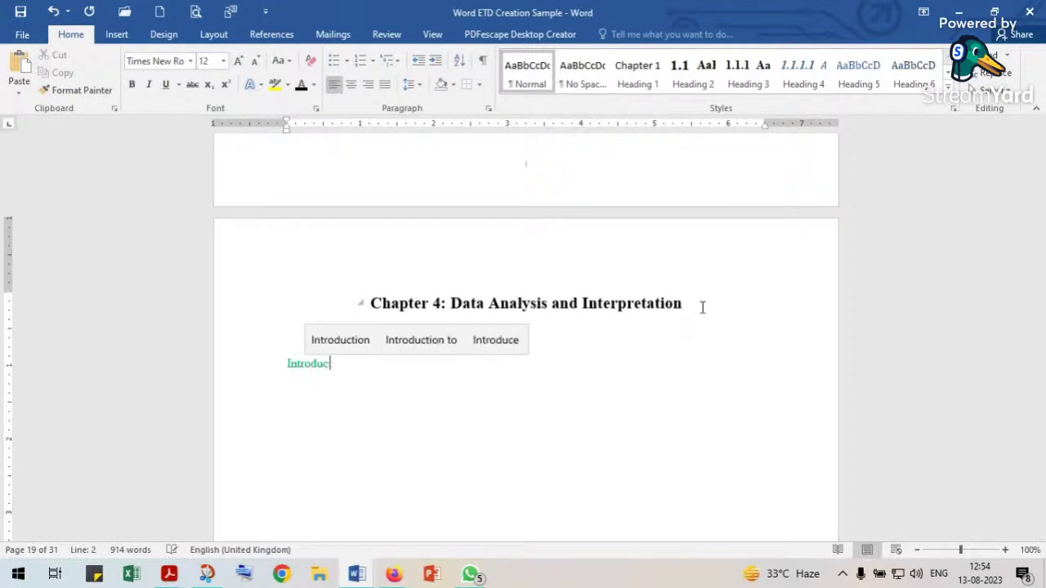
pyautogui.write('tion ')
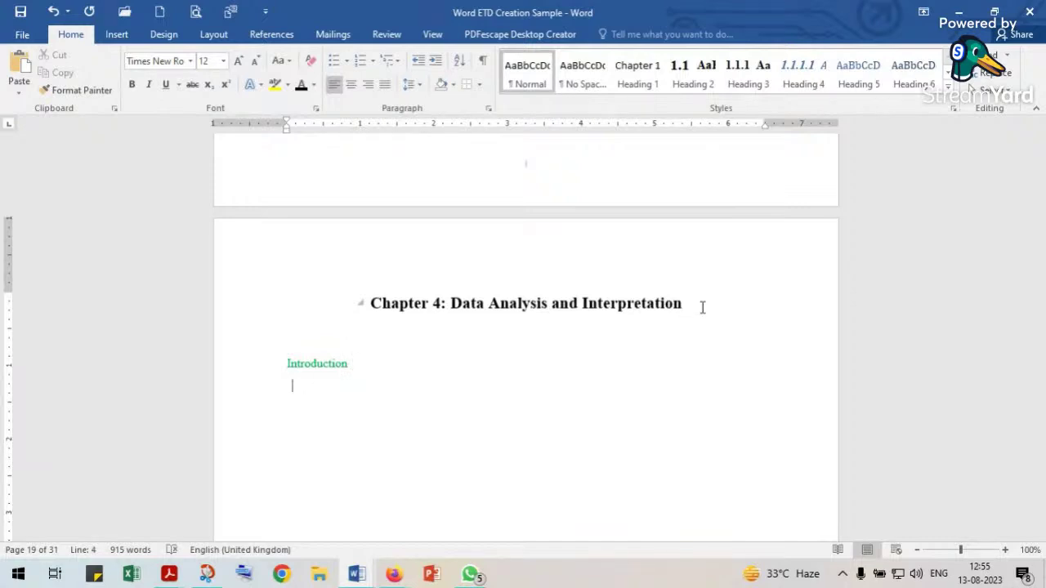
# Add the line "Users ' Responses Analysed" below "Introduction" in Chapter 4.
pyautogui.write('Users')
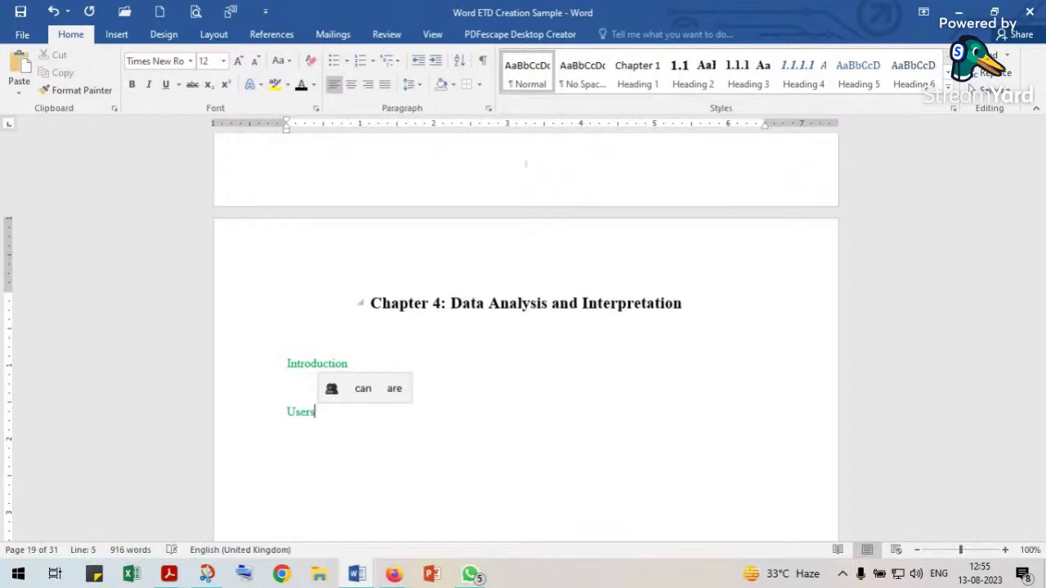
pyautogui.write(" ' ")
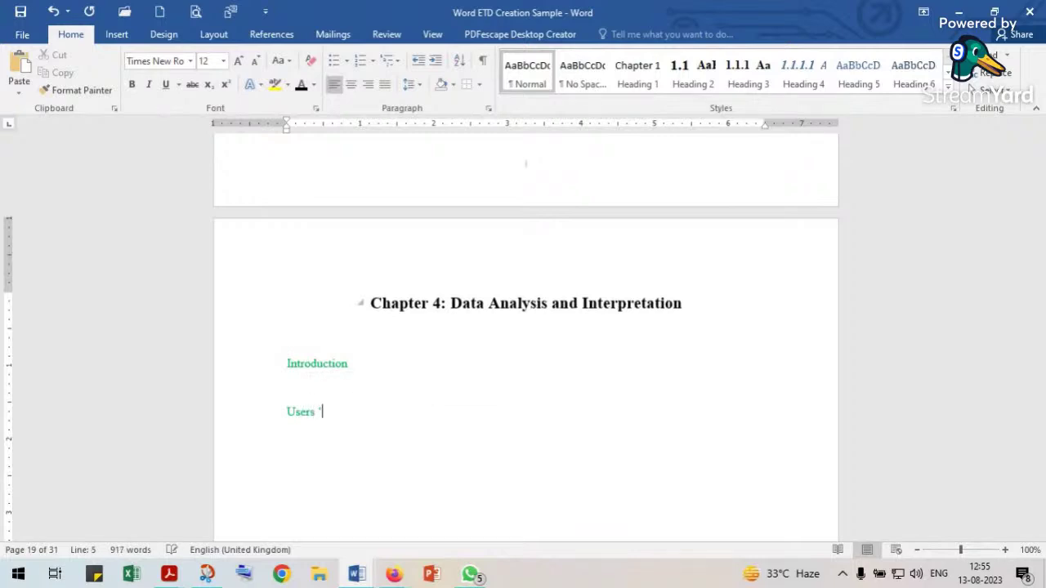
pyautogui.write('Re')
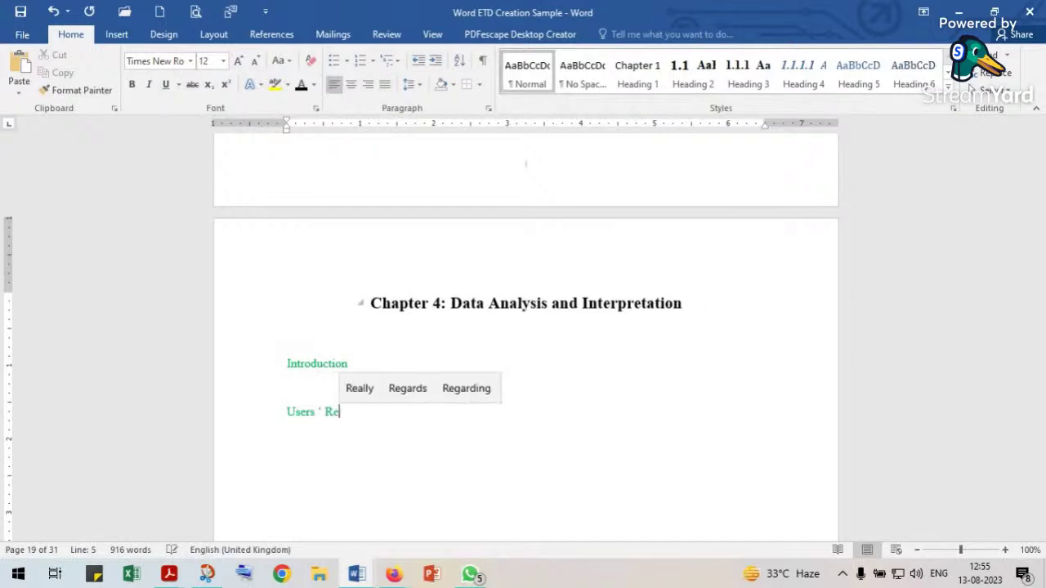
pyautogui.write('sponsed')
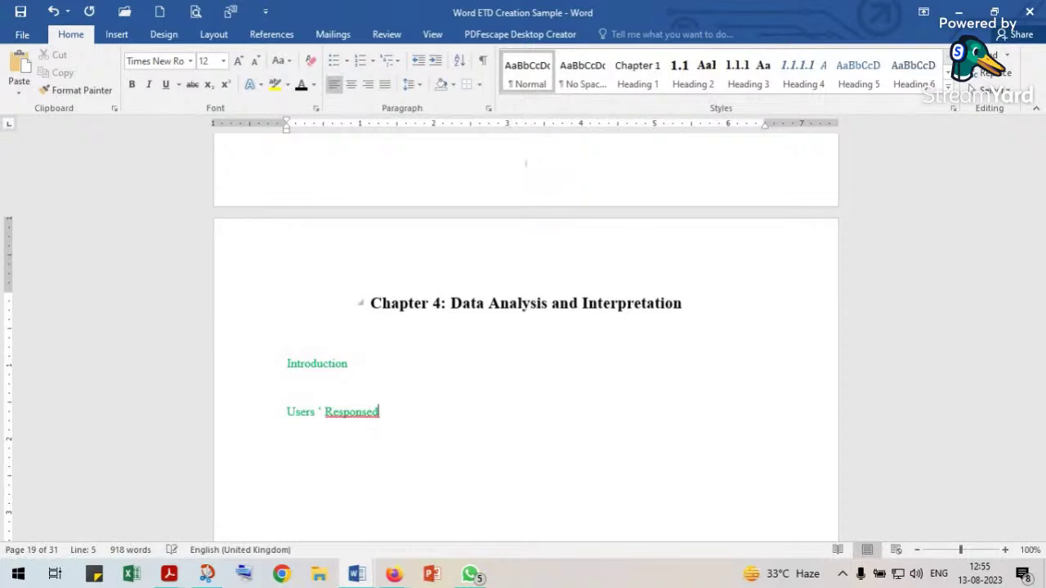
pyautogui.press('BackSpace')
pyautogui.write('s Analysed')
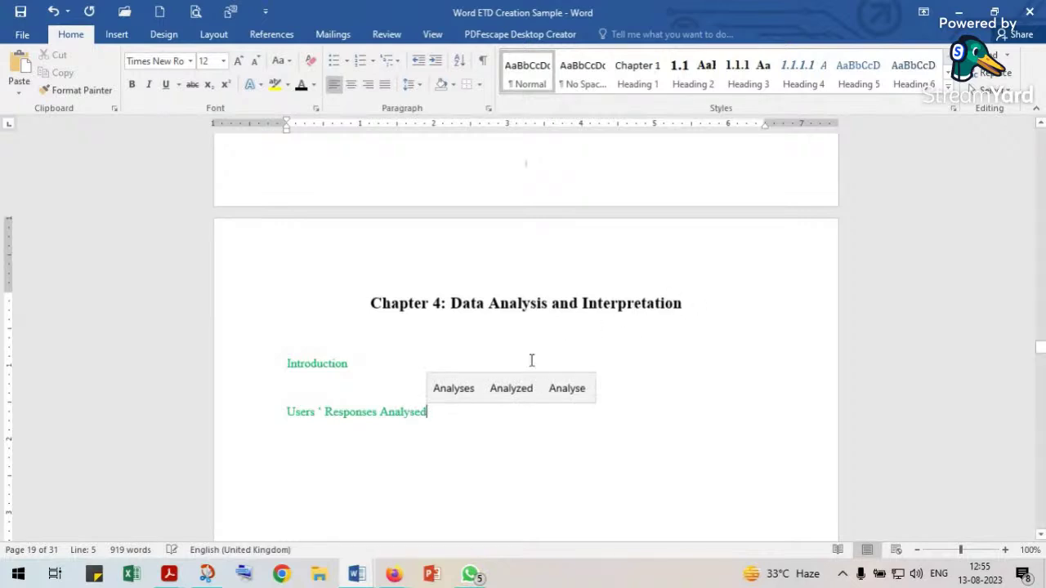
# Apply Heading 2 to both "Introduction" and "Users ' Responses Analysed" in Chapter 4.
pyautogui.click(298, 363)
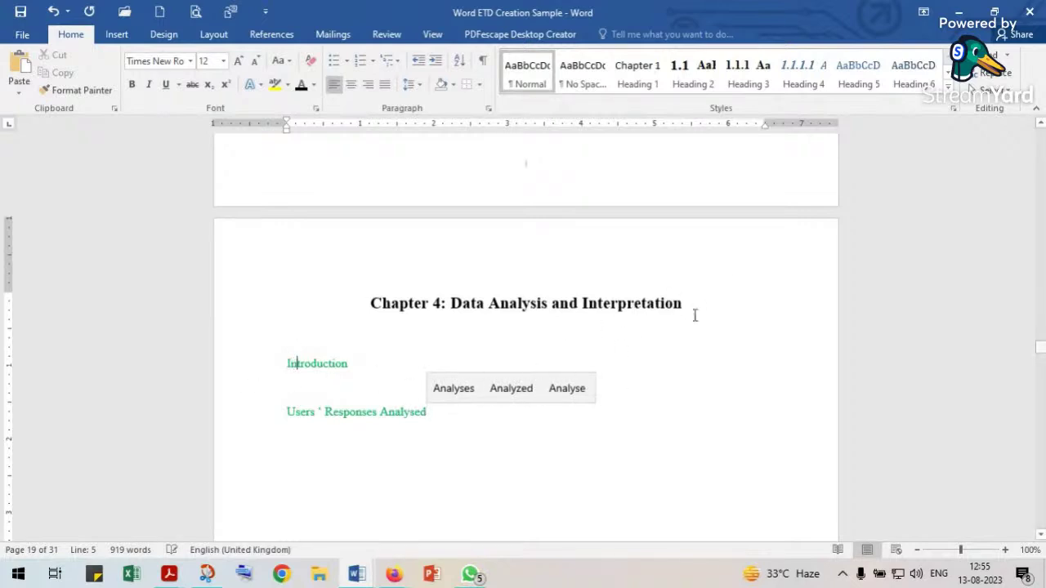
pyautogui.click(693, 75)
pyautogui.click(363, 409)
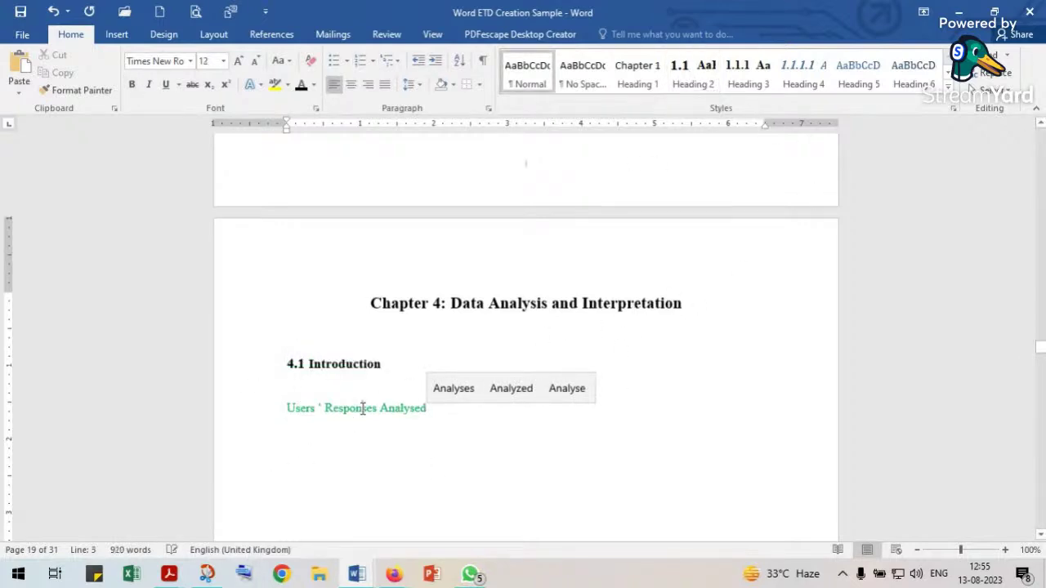
pyautogui.click(746, 76)
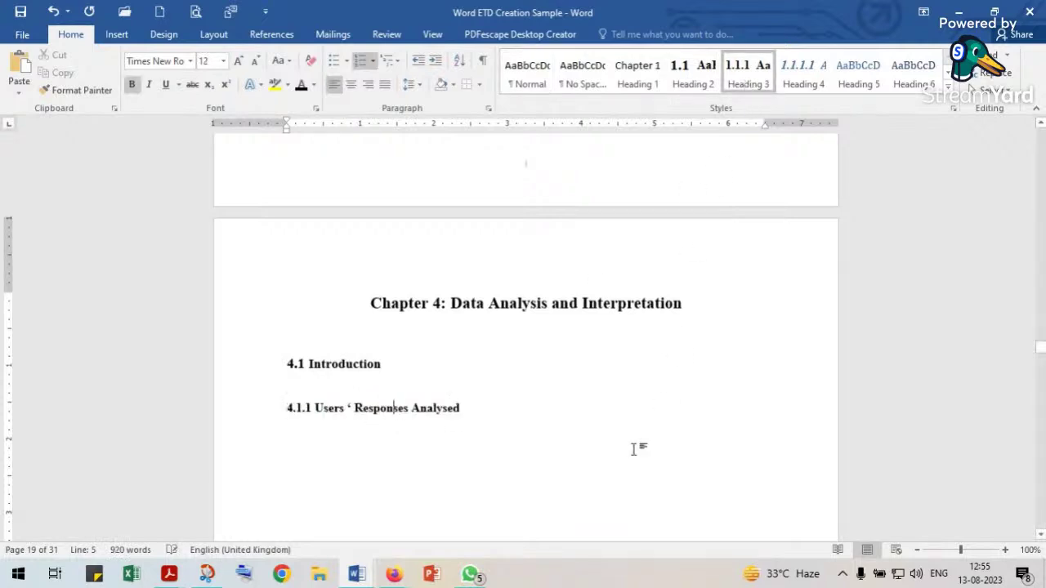
pyautogui.click(705, 88)
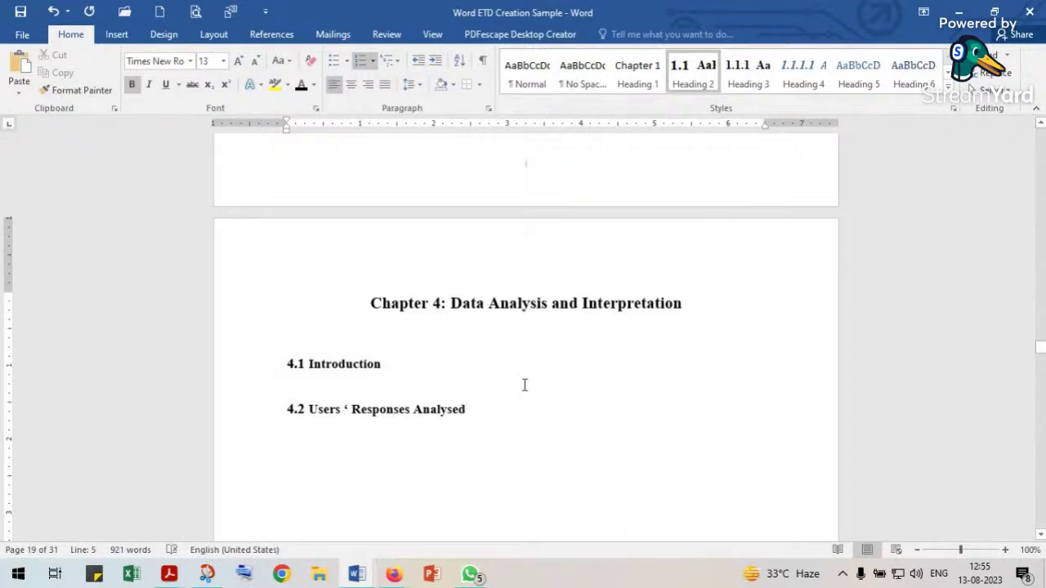
# Turn on the Navigation Pane to show the document's heading structure.
pyautogui.scroll(10, 525, 385)
pyautogui.scroll(5, 523, 388)
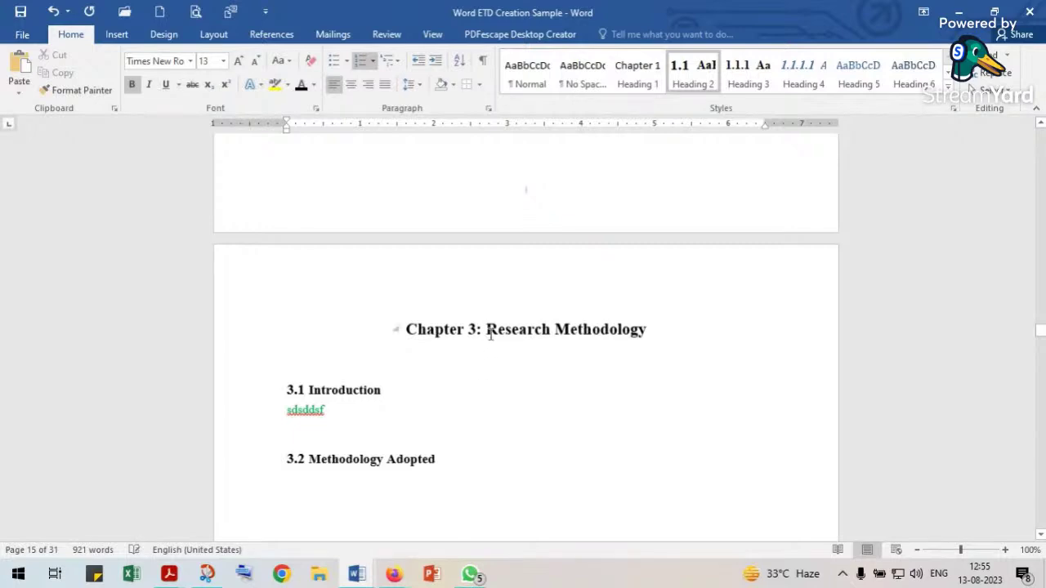
pyautogui.click(433, 37)
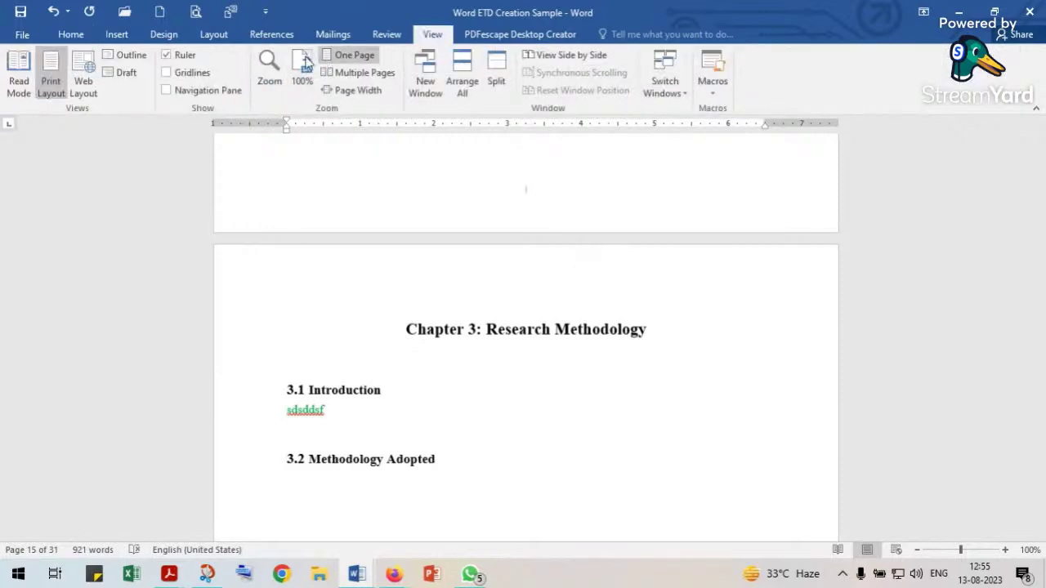
pyautogui.click(167, 89)
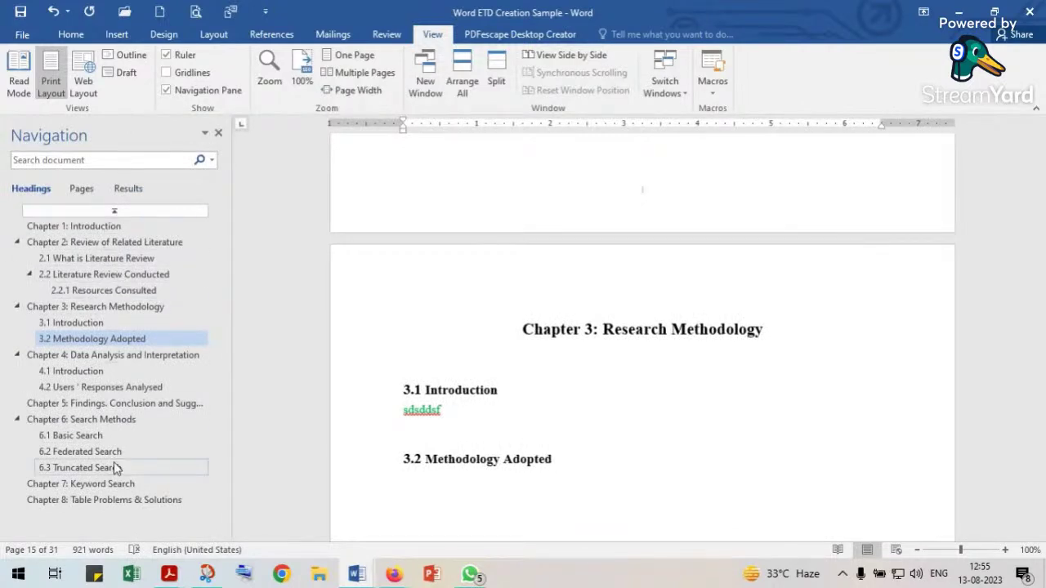
pyautogui.click(107, 39)
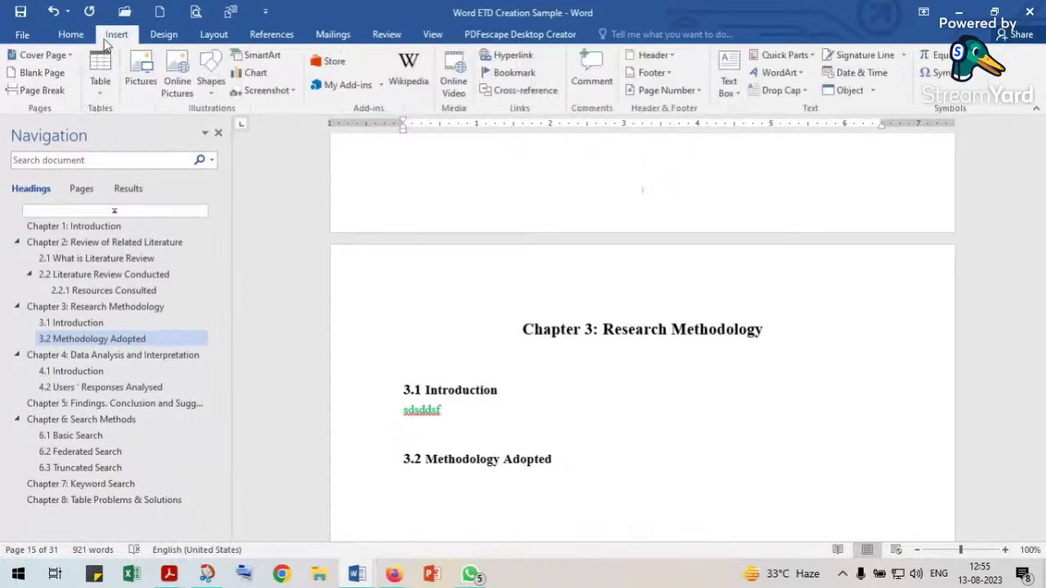
pyautogui.click(70, 34)
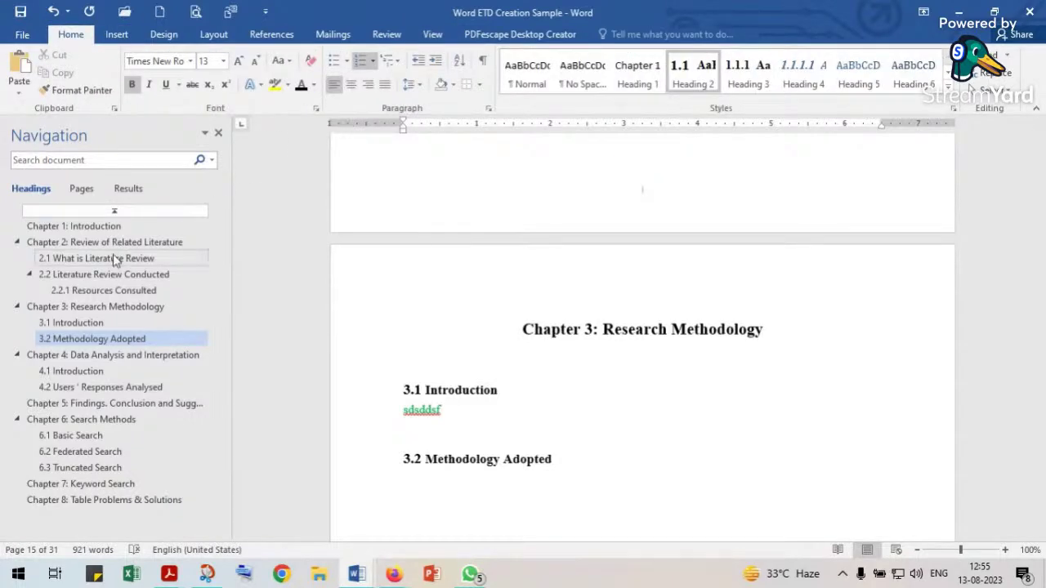
# Jump through the document using its heading outline, visiting chapters, sections and subsections such as Resources Consulted, Methodology Adopted and Truncated Search.
pyautogui.click(92, 293)
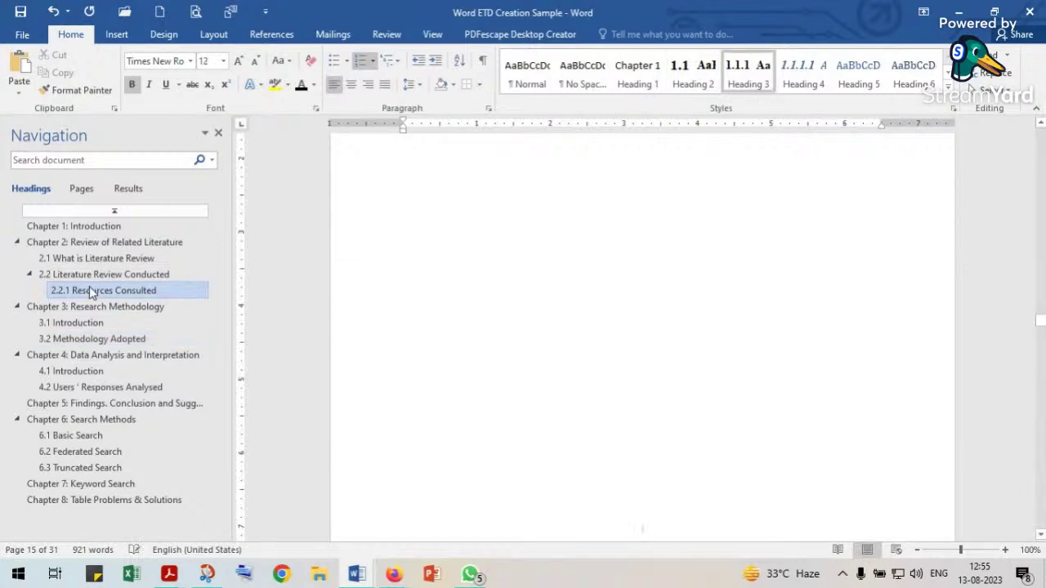
pyautogui.click(82, 360)
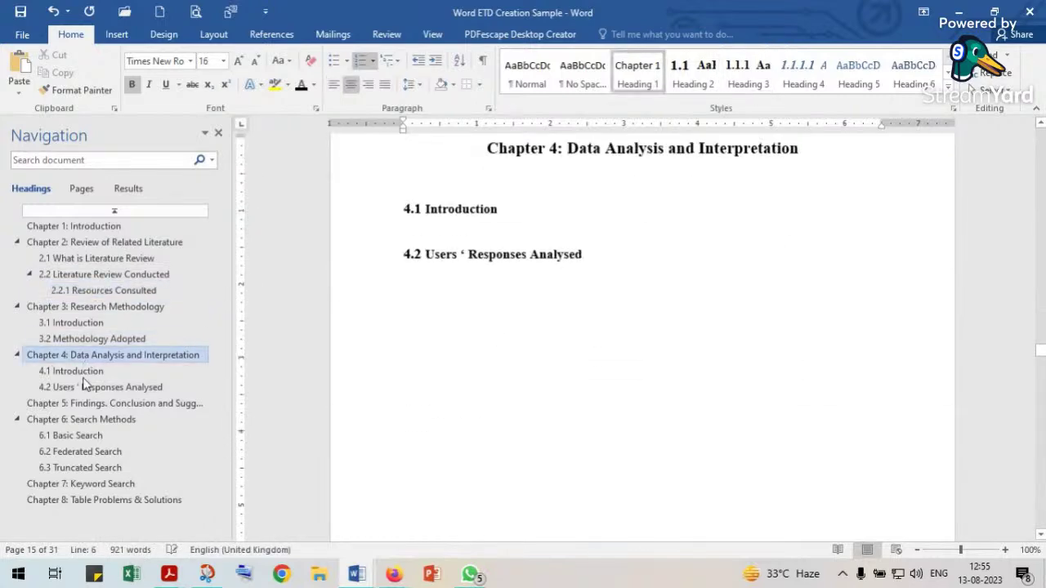
pyautogui.click(70, 435)
pyautogui.click(72, 471)
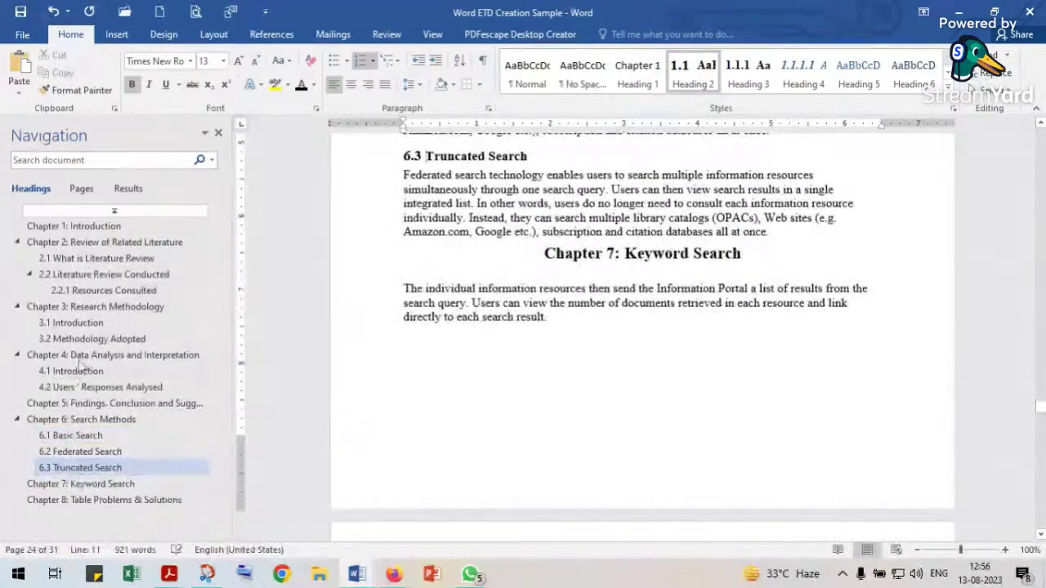
pyautogui.click(85, 241)
pyautogui.click(95, 228)
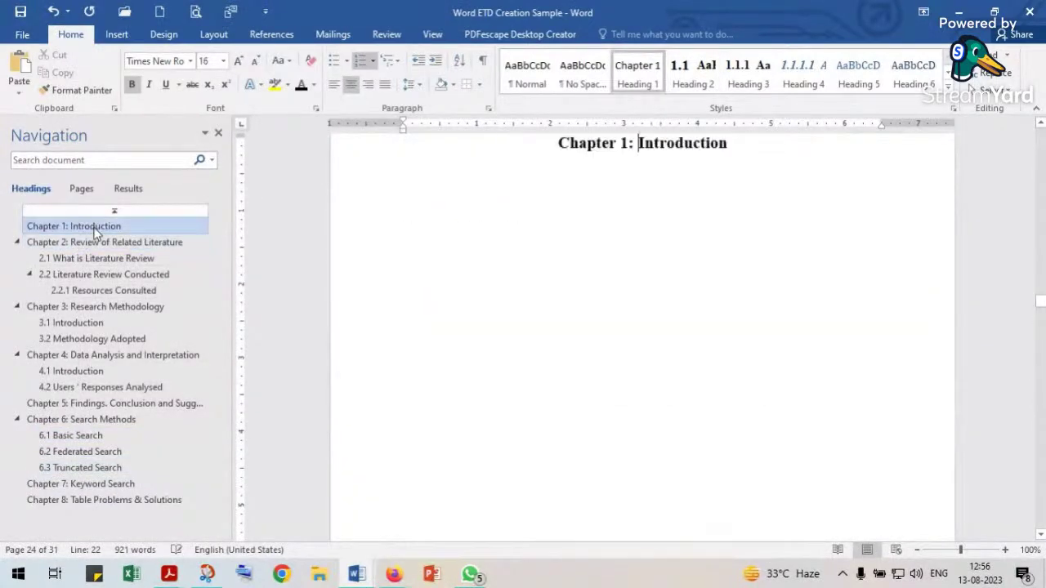
pyautogui.click(91, 339)
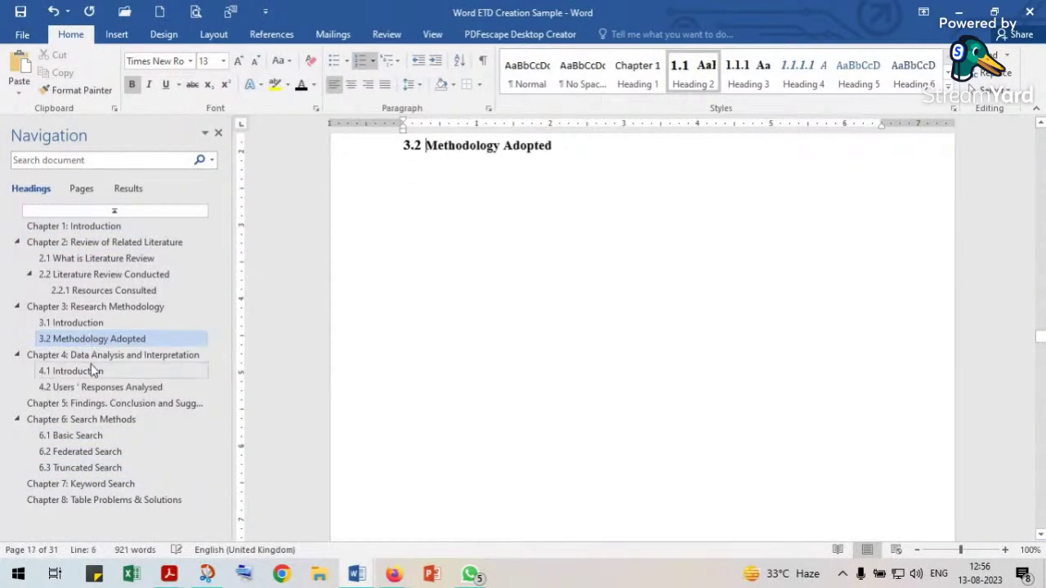
pyautogui.click(91, 369)
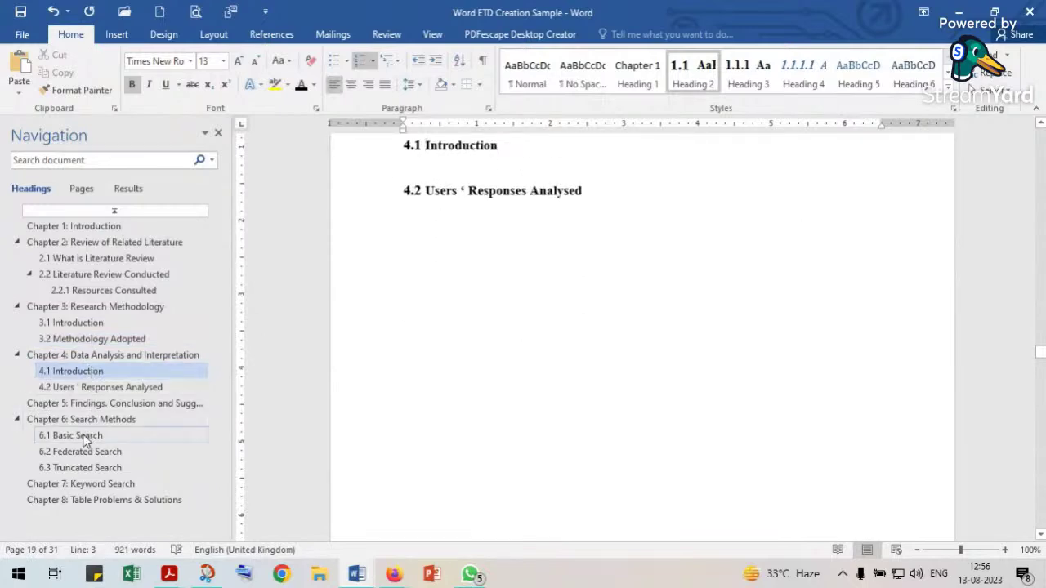
pyautogui.click(85, 434)
pyautogui.click(74, 469)
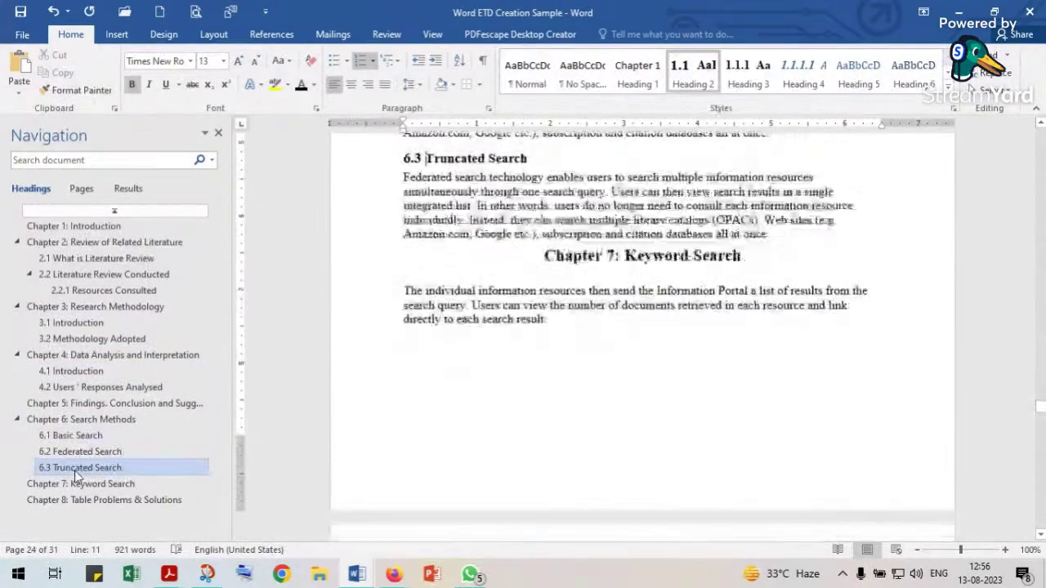
# Jump to the Chapter 7, Chapter 8 and Chapter 2 headings through the document outline, and close the Navigation Pane.
pyautogui.click(72, 484)
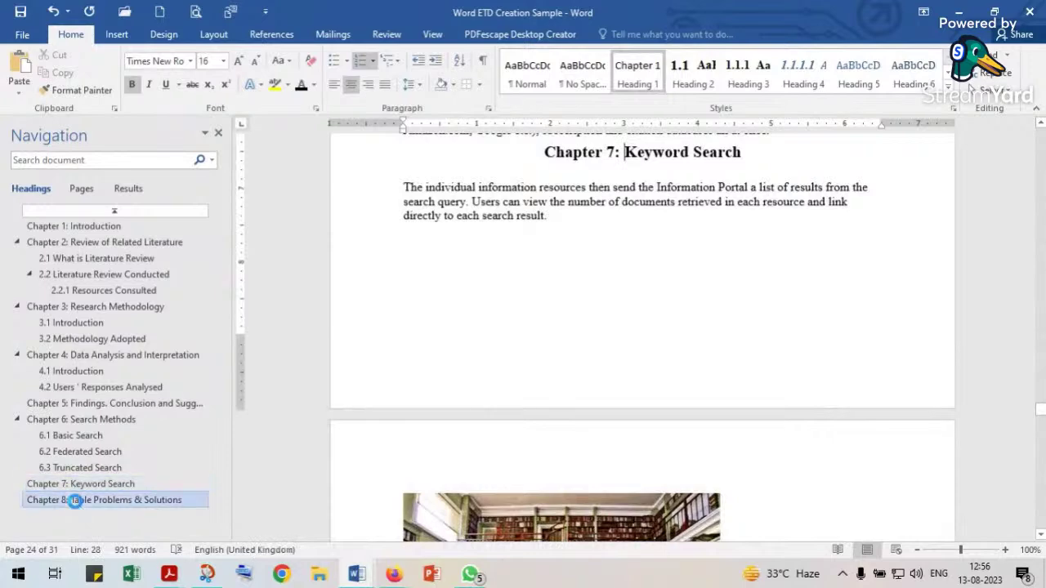
pyautogui.click(75, 499)
pyautogui.click(94, 290)
pyautogui.click(106, 260)
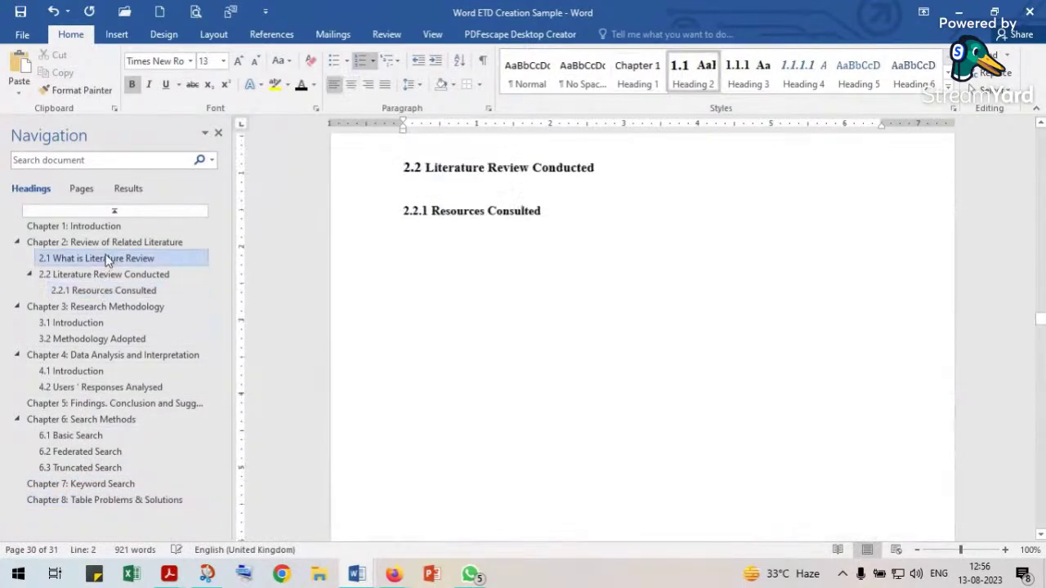
pyautogui.click(110, 242)
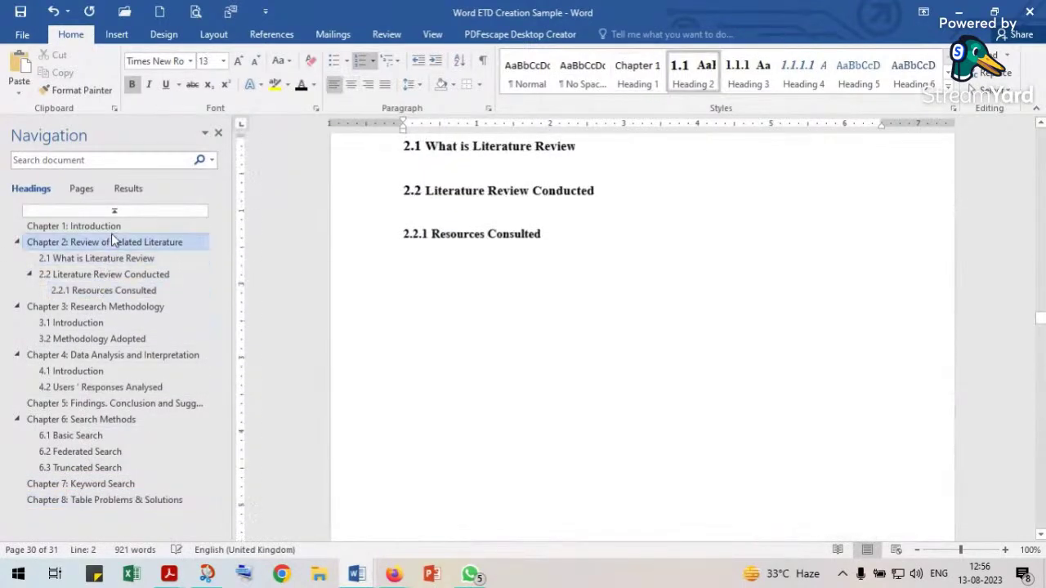
pyautogui.click(218, 134)
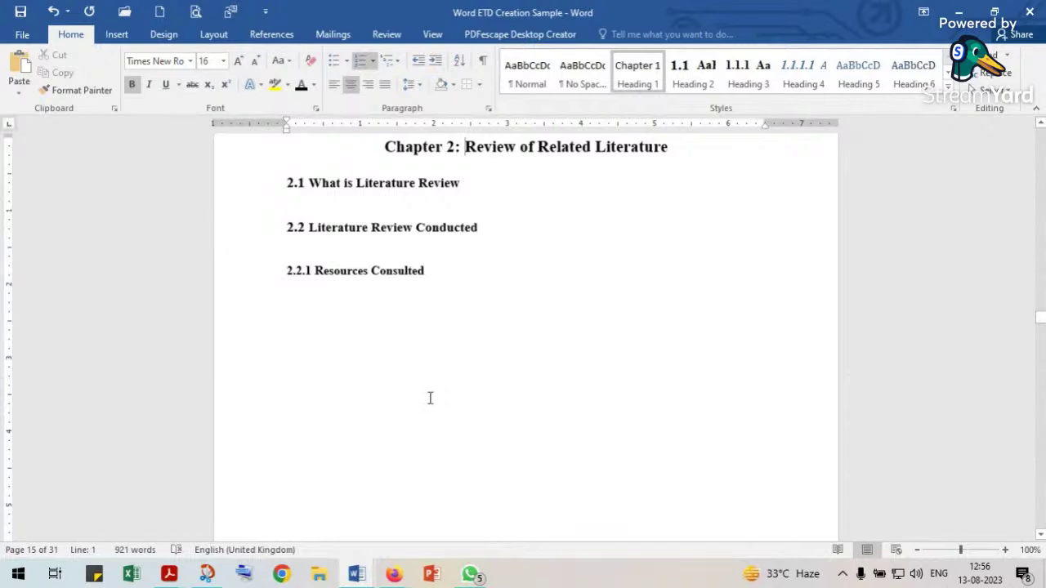
# Look through the numbered headings from Chapter 1 onwards, continuing down to the Population Stratification table.
pyautogui.scroll(1, 430, 398)
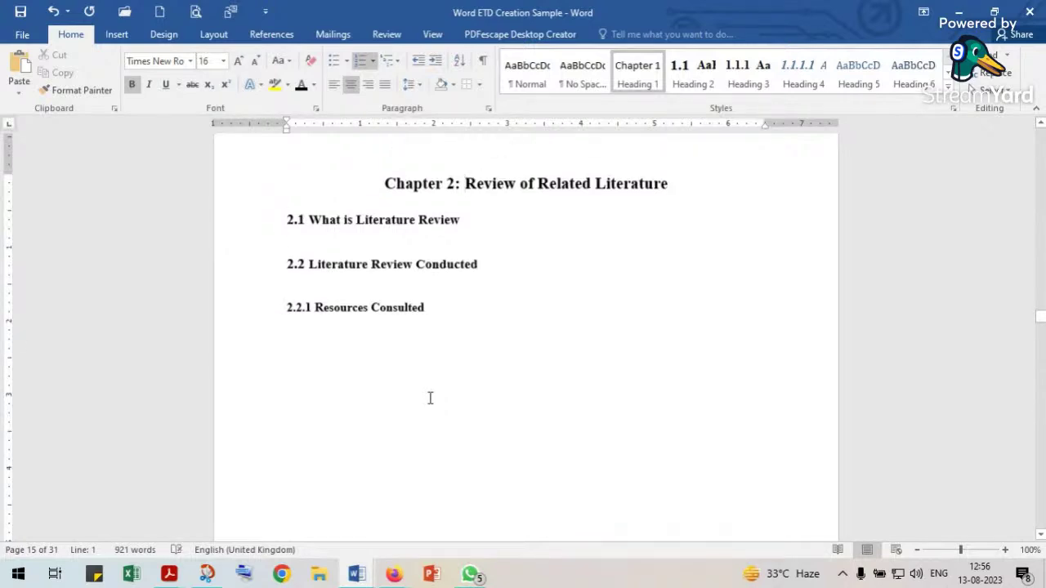
pyautogui.scroll(6, 430, 398)
pyautogui.scroll(7, 430, 400)
pyautogui.scroll(20, 428, 397)
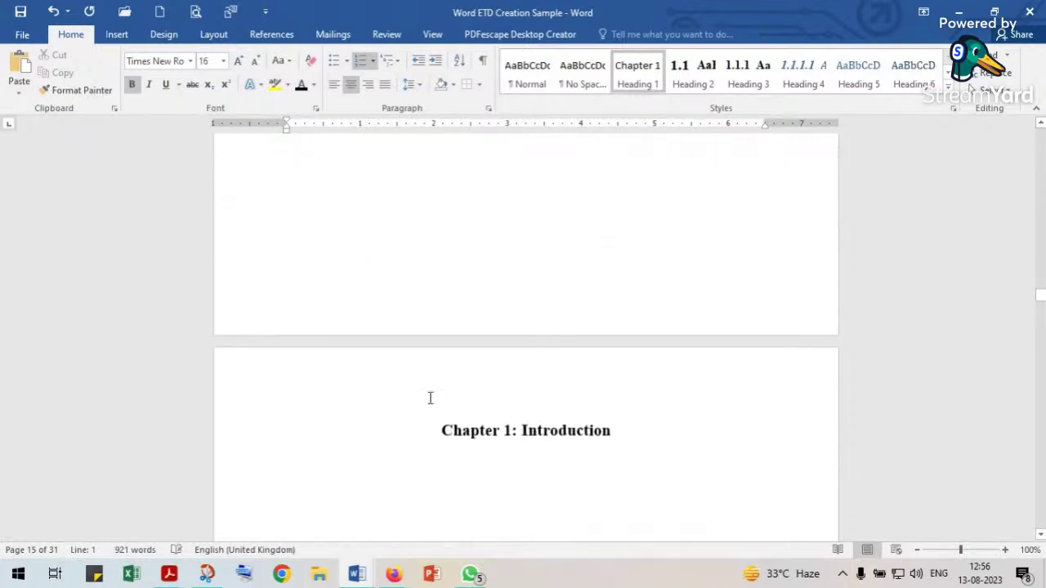
pyautogui.scroll(-18, 430, 398)
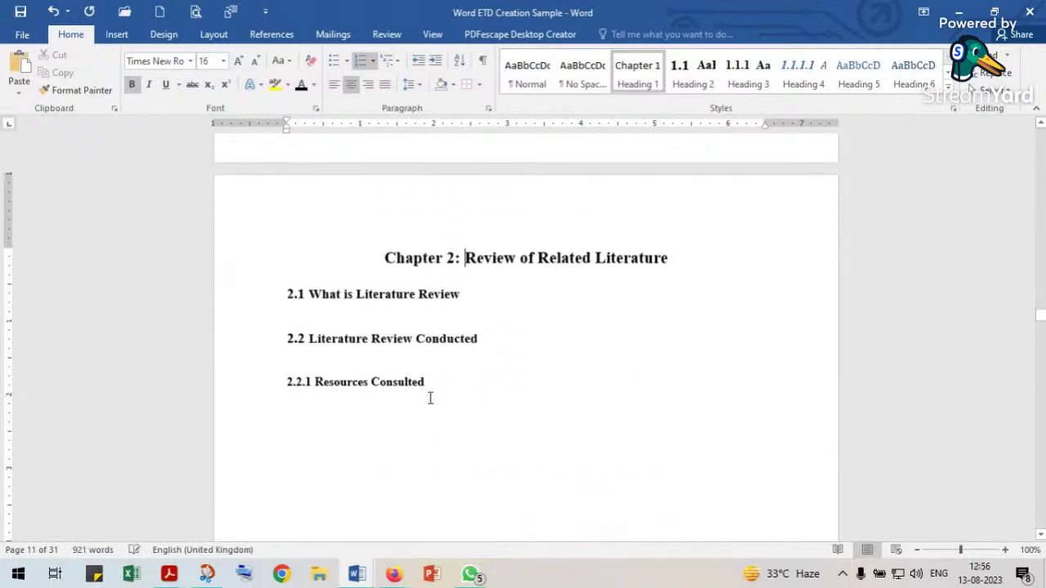
pyautogui.scroll(-20, 482, 436)
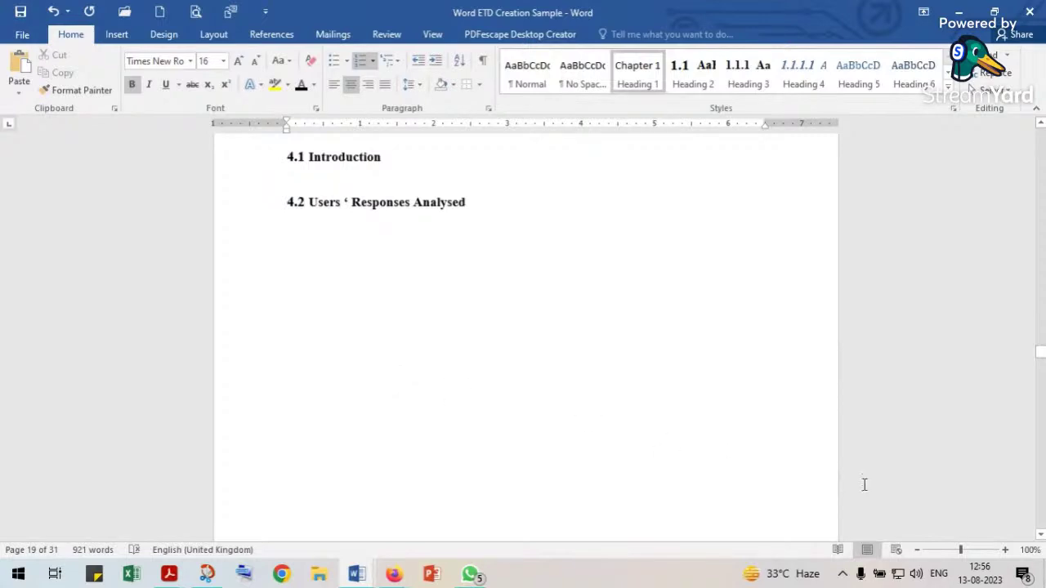
pyautogui.scroll(-4, 1041, 536)
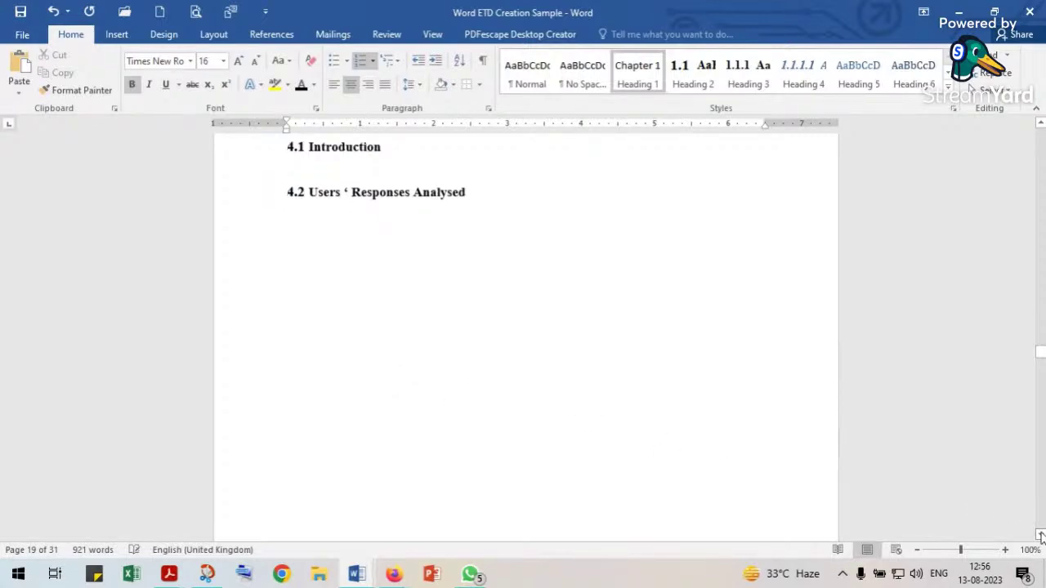
pyautogui.scroll(-1, 1040, 536)
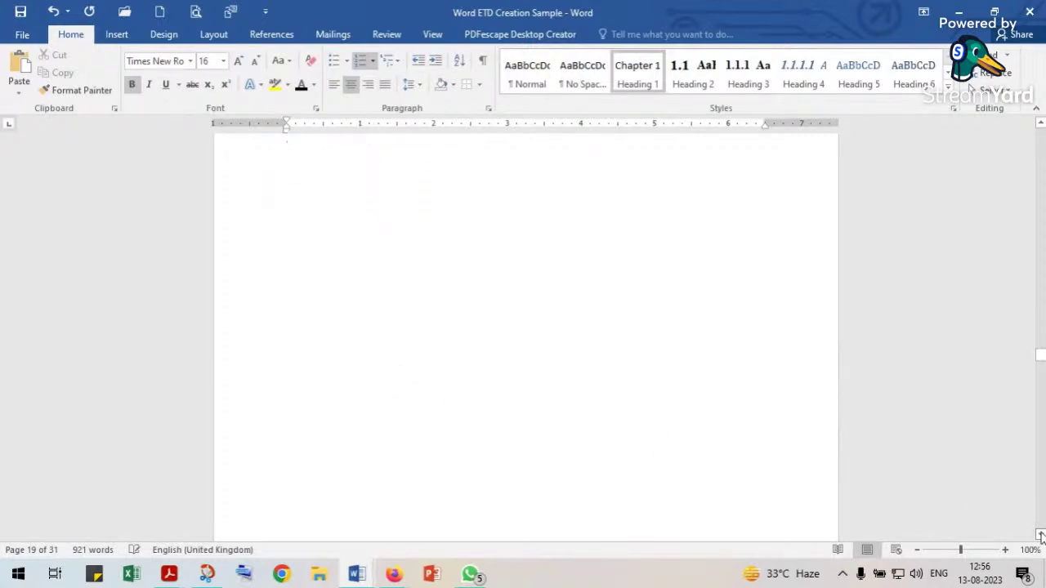
pyautogui.scroll(-10, 1041, 536)
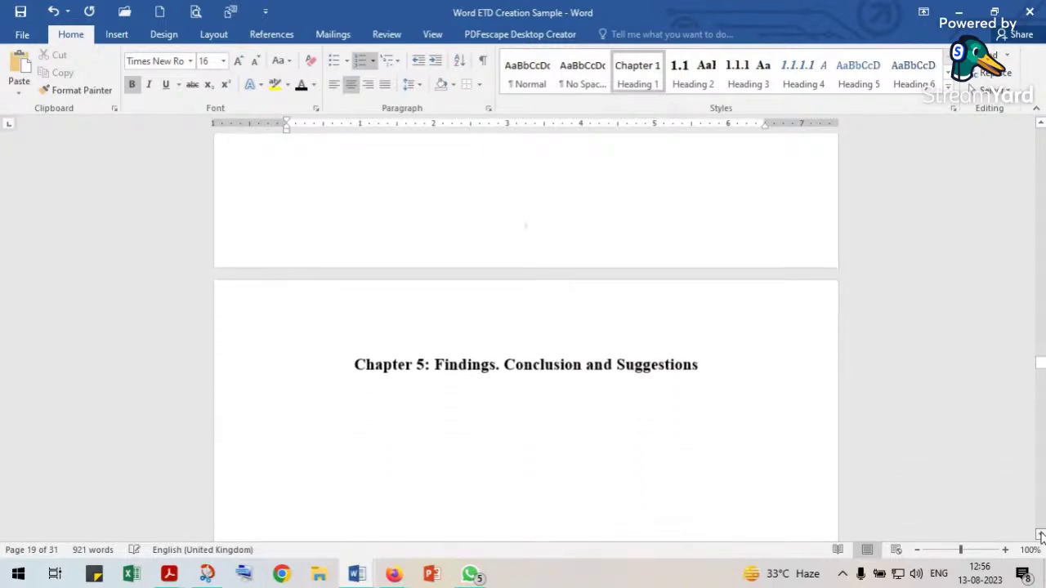
pyautogui.scroll(-5, 1041, 536)
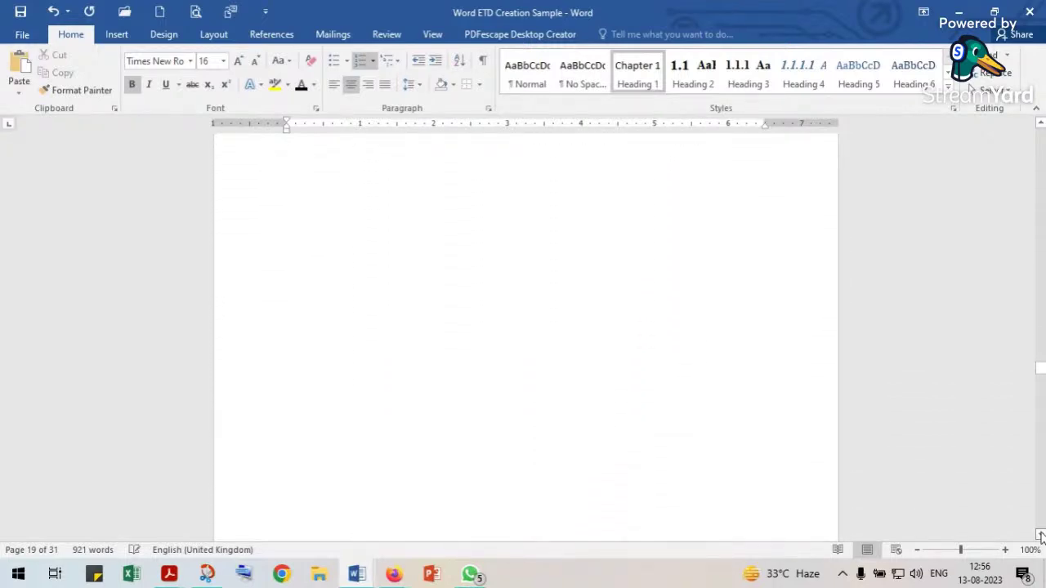
pyautogui.scroll(-5, 1040, 536)
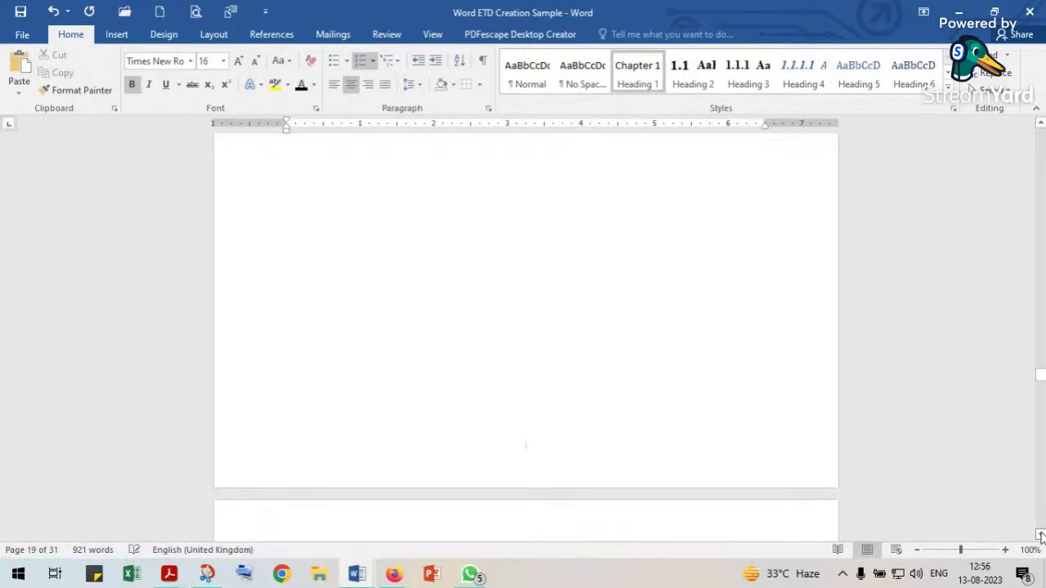
pyautogui.scroll(-8, 1040, 536)
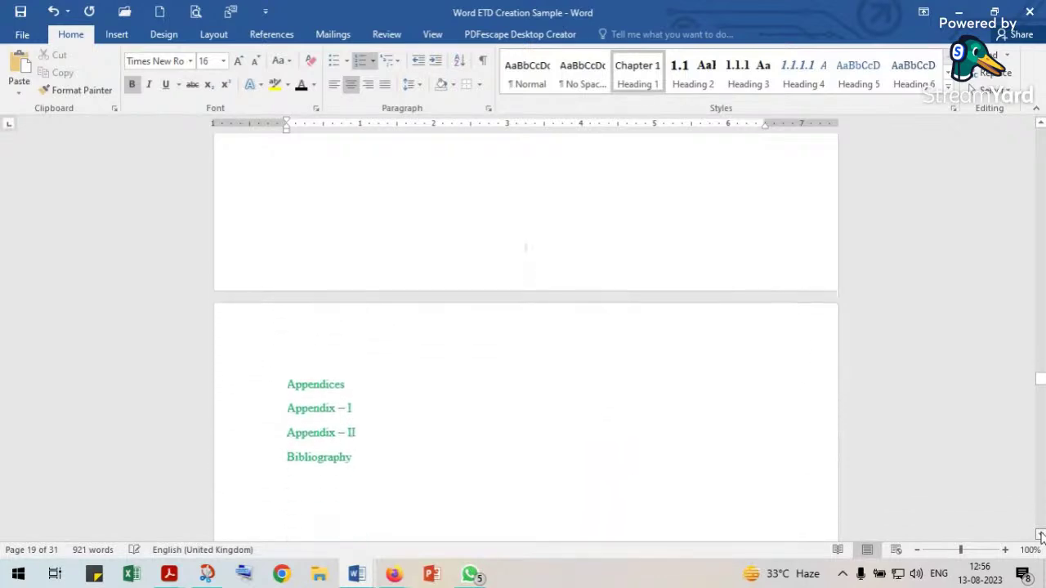
pyautogui.scroll(-2, 1041, 536)
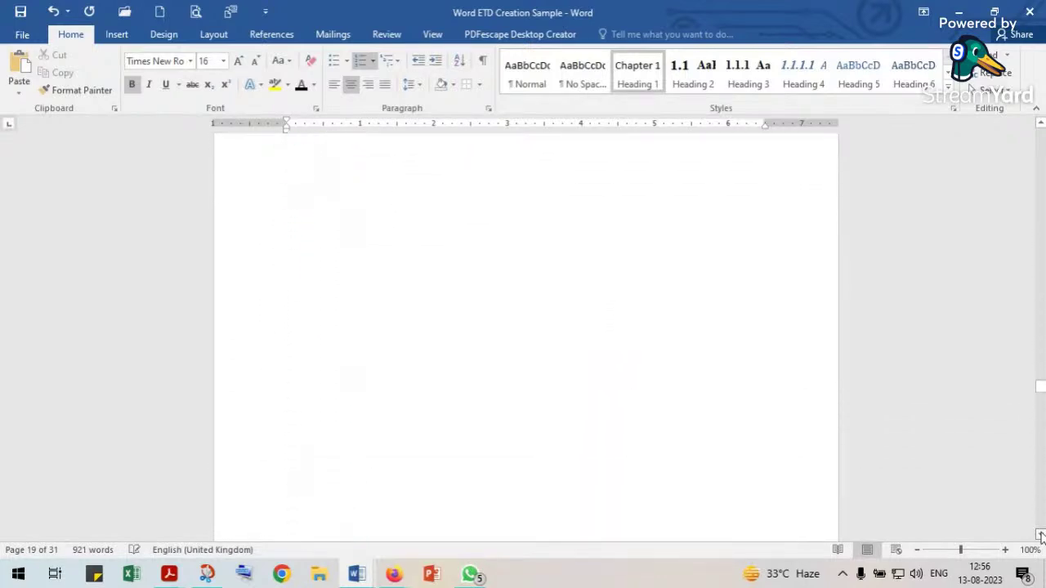
pyautogui.scroll(-8, 1040, 536)
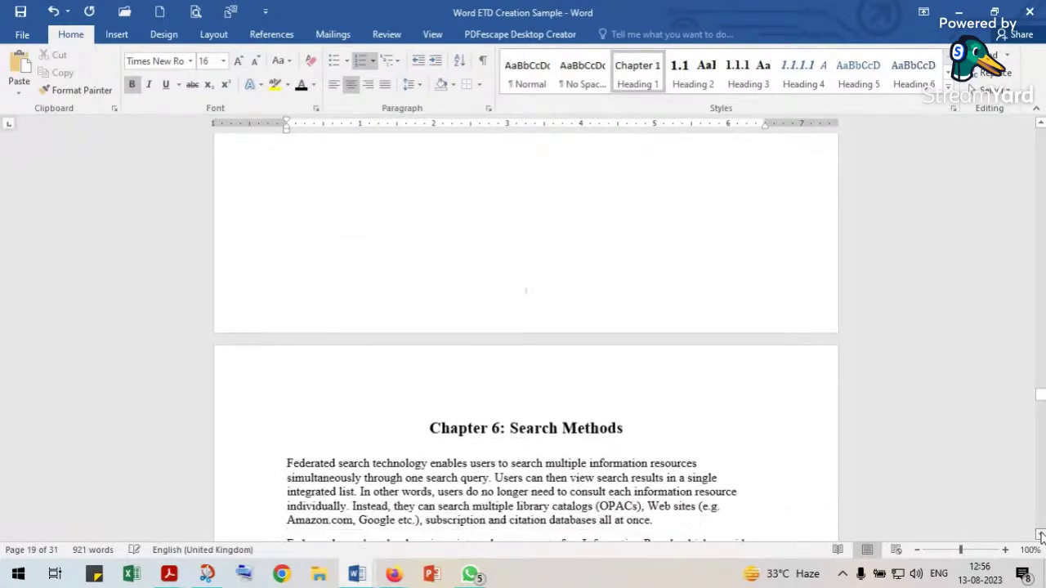
pyautogui.scroll(-8, 1041, 535)
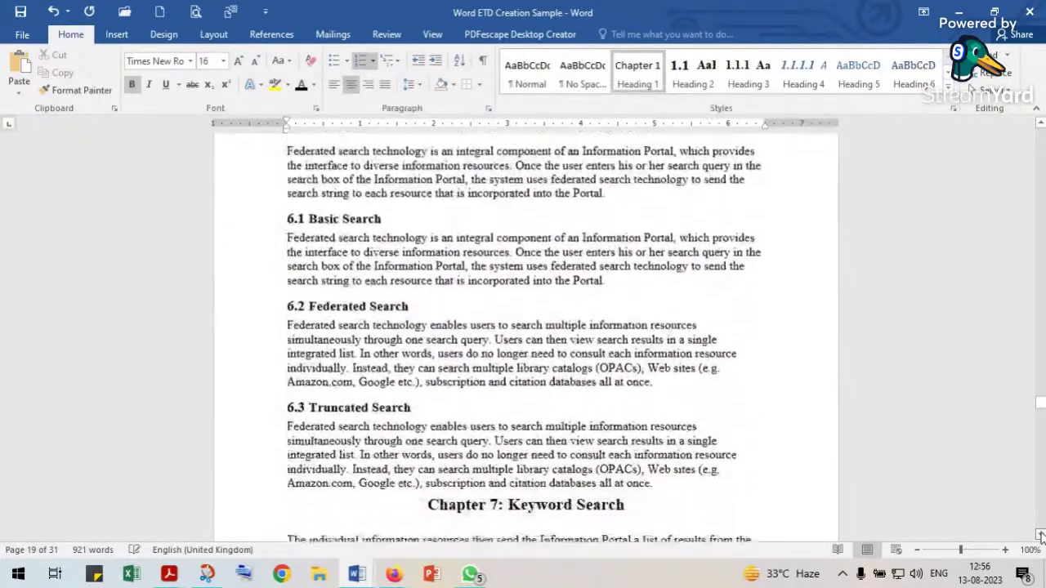
pyautogui.scroll(-8, 1041, 535)
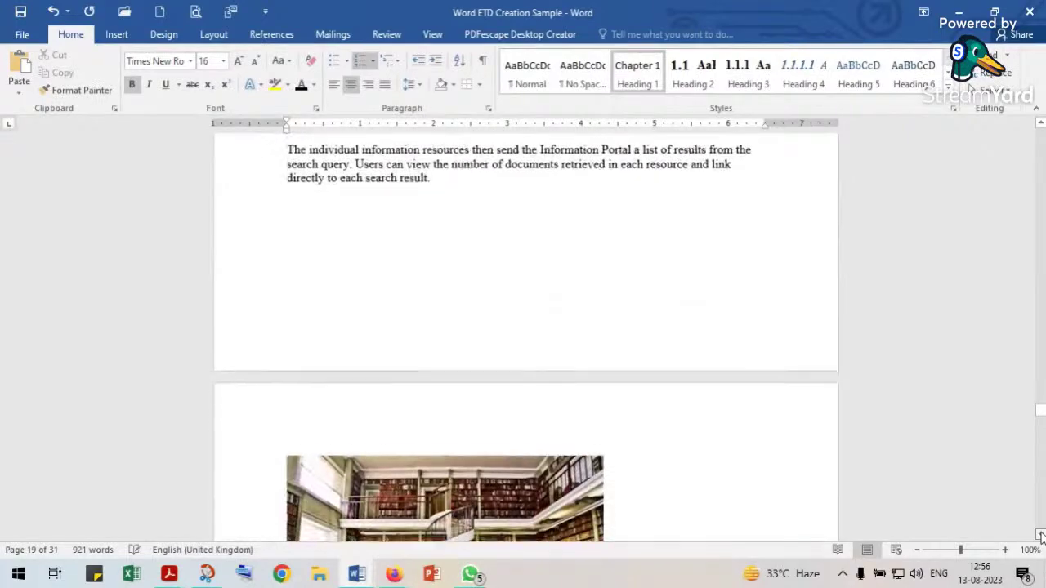
pyautogui.scroll(-8, 1041, 536)
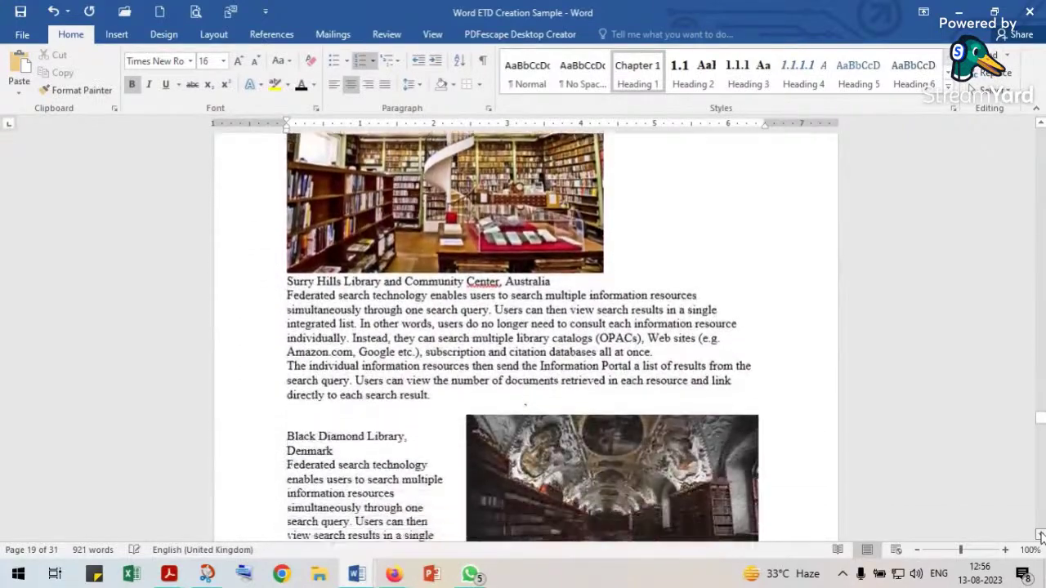
pyautogui.scroll(-6, 1041, 536)
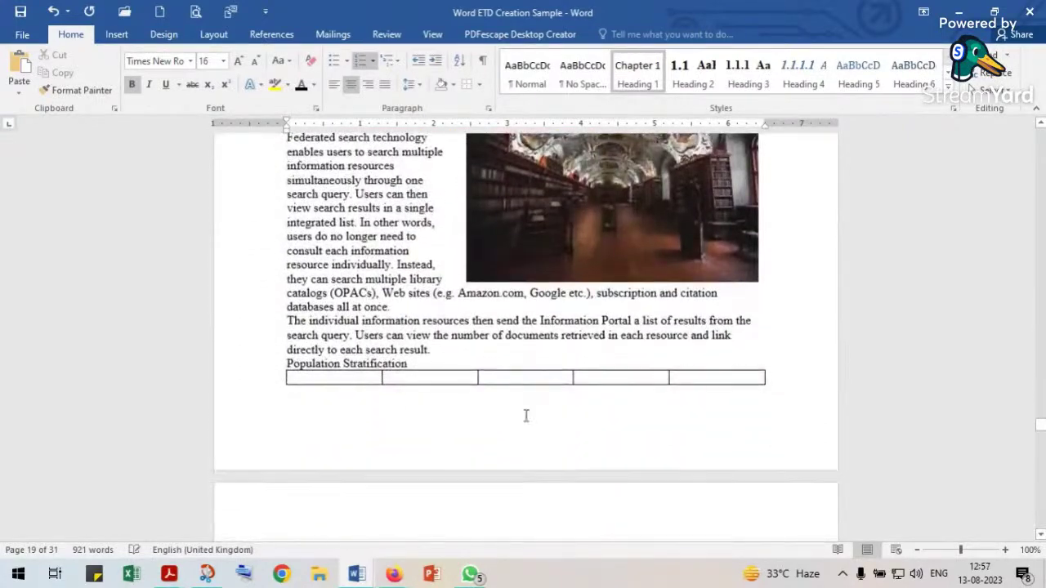
# Number the "Population Stratification" table title manually by adding "Table 1:" in front of it.
pyautogui.click(287, 363)
pyautogui.write('Table ')
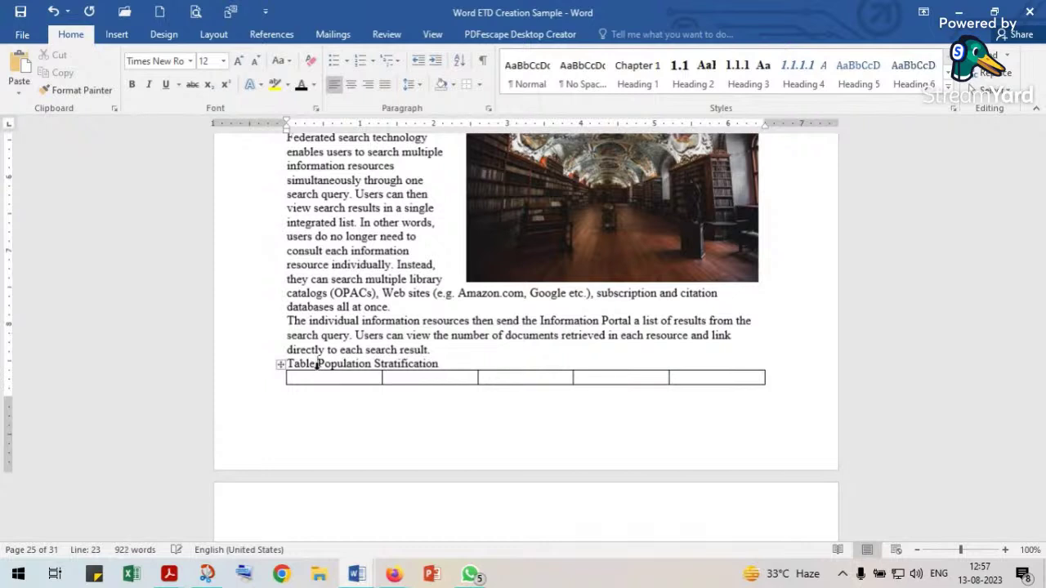
pyautogui.write(' 1')
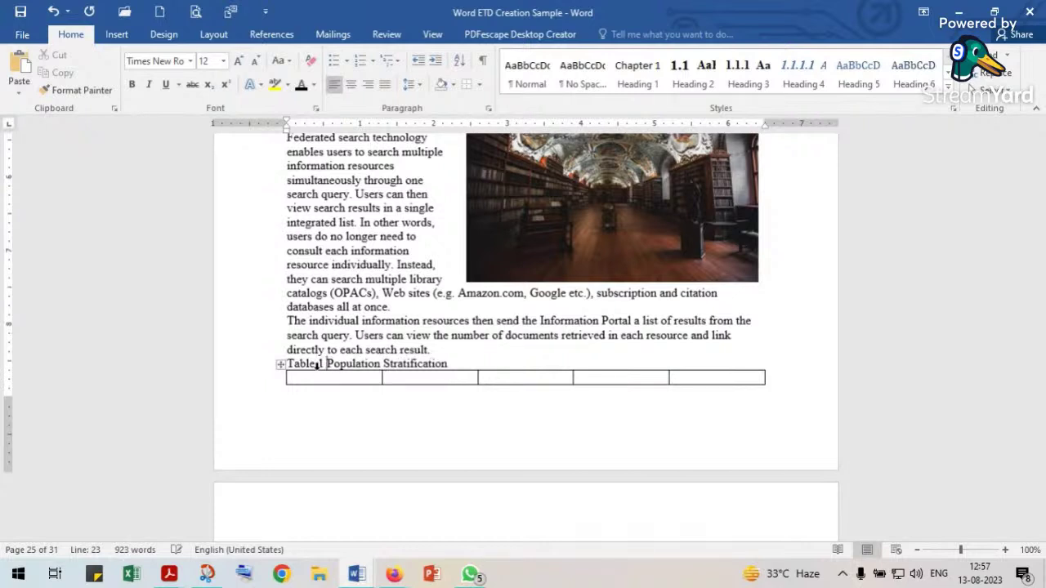
pyautogui.press('BackSpace')
pyautogui.write(':')
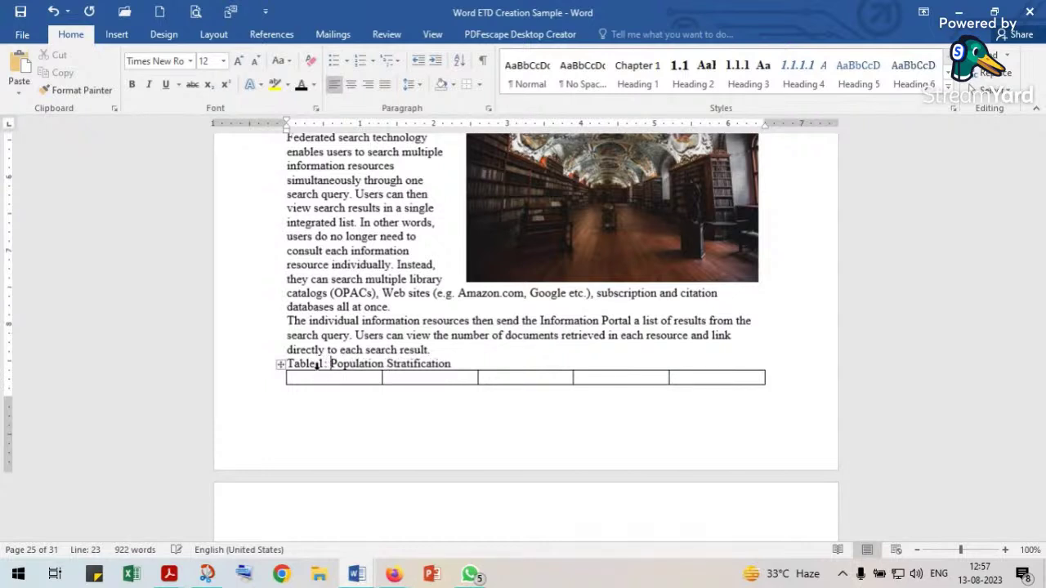
# Insert a blank line between the preceding paragraph and the Population Stratification table title.
pyautogui.click(431, 350)
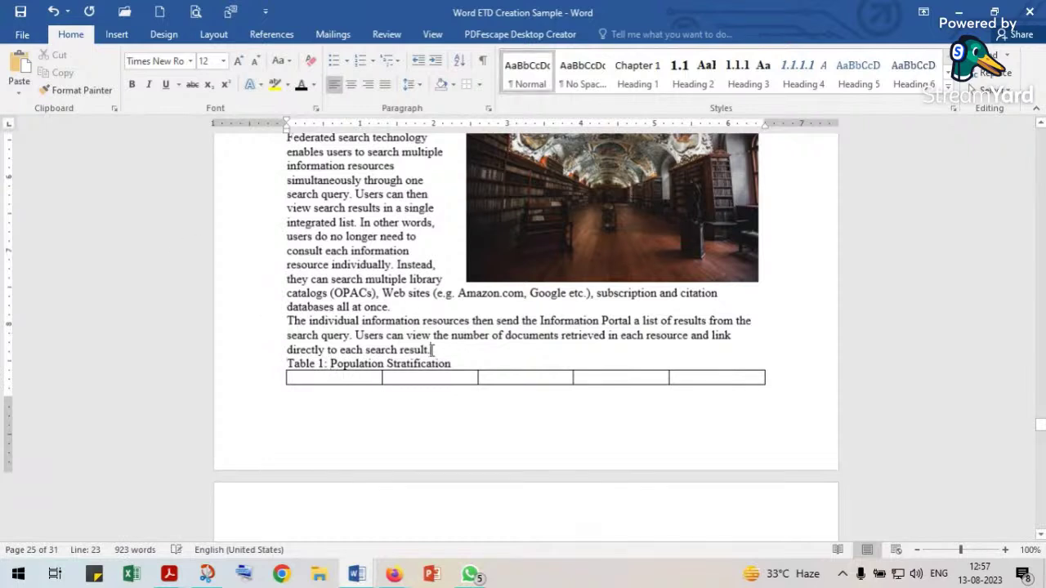
pyautogui.press('Return')
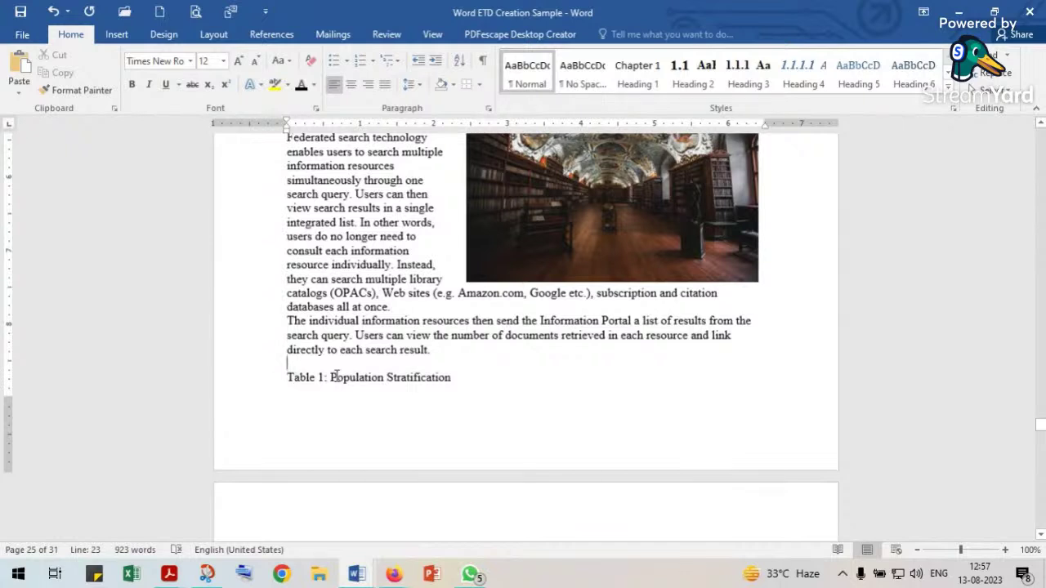
# Number the "Gender Ratio" table title manually by adding "Table 2:" in front of it.
pyautogui.scroll(-5, 333, 378)
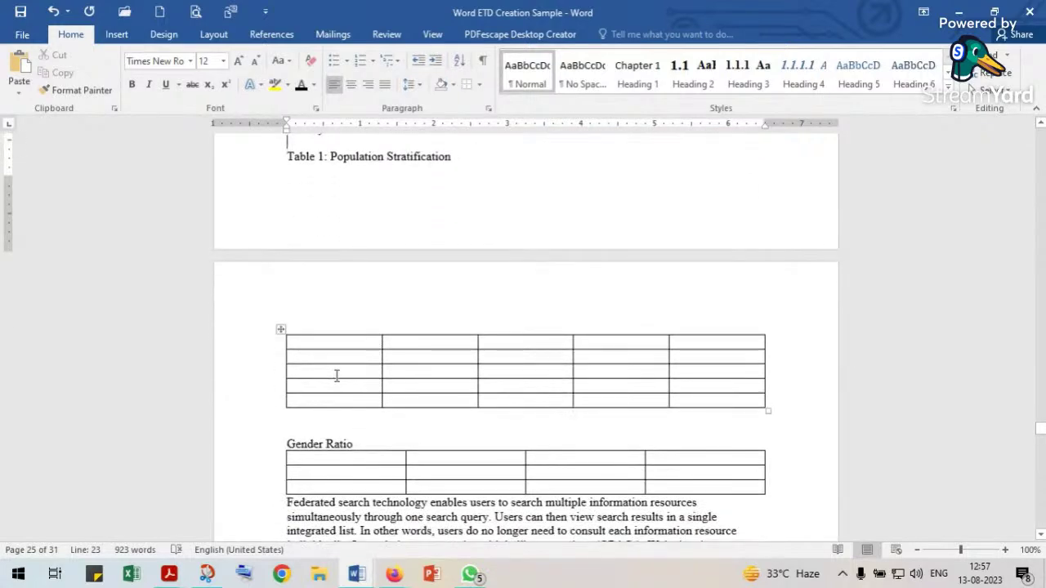
pyautogui.click(292, 443)
pyautogui.write('Table')
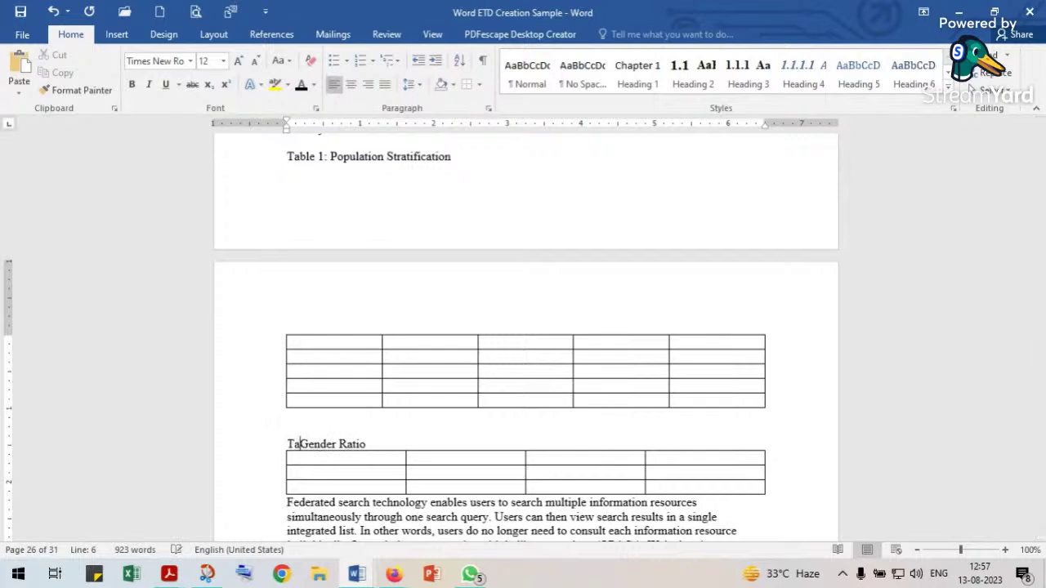
pyautogui.write(' 2')
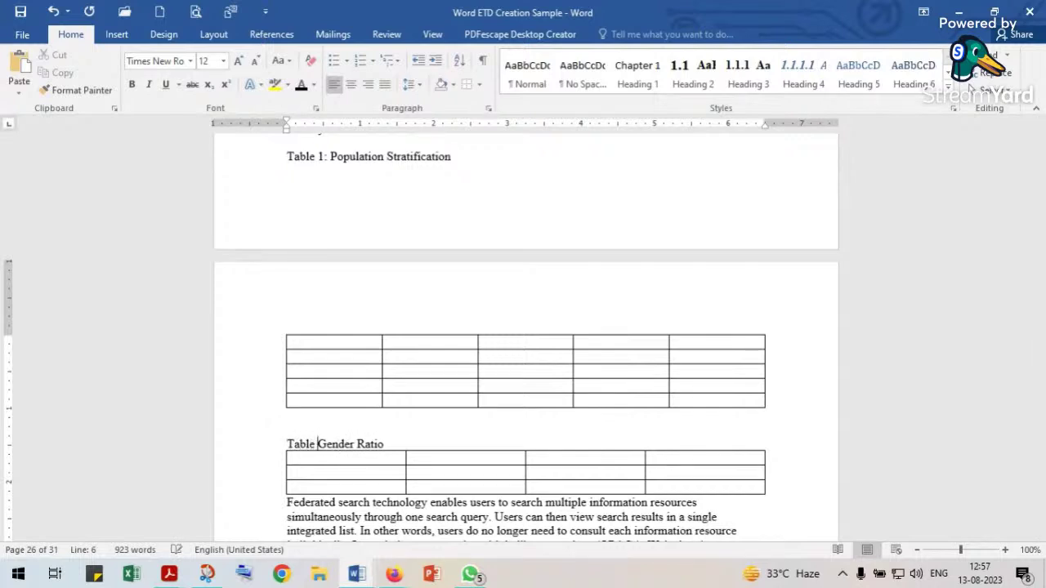
pyautogui.write(':')
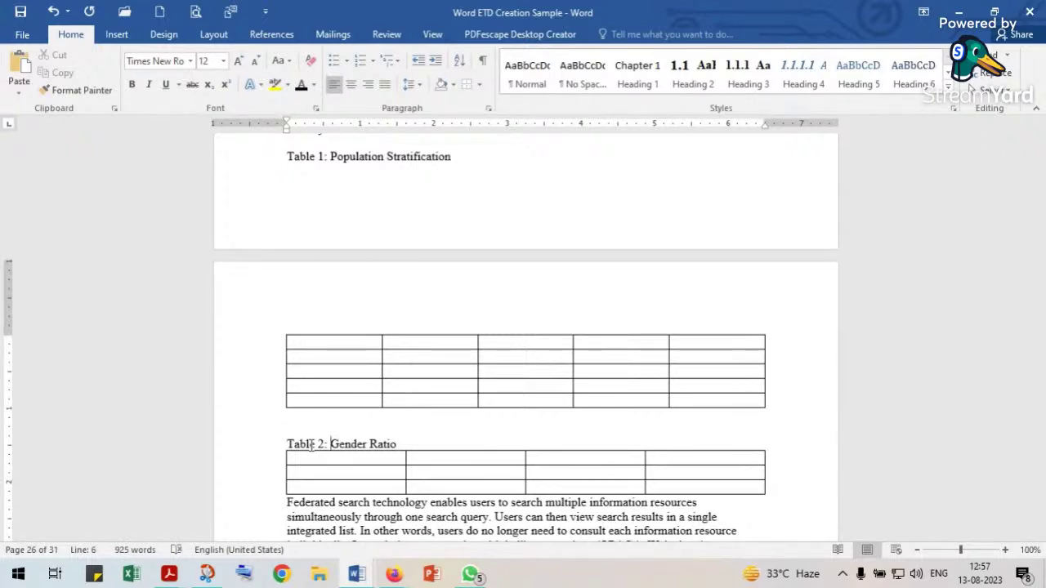
# Delete the manual "Table 1:" prefix from the Population Stratification title.
pyautogui.click(329, 156)
pyautogui.press('BackSpace')
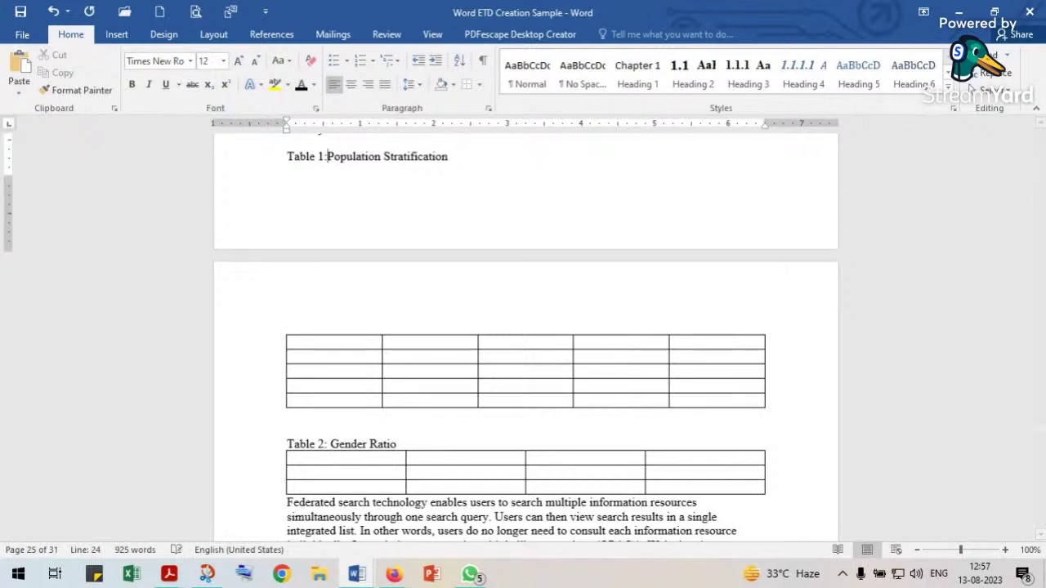
pyautogui.press('BackSpace')
pyautogui.press('BackSpace')
pyautogui.press('BackSpace')
pyautogui.press('BackSpace')
pyautogui.press('BackSpace')
pyautogui.press('BackSpace')
pyautogui.press('BackSpace')
pyautogui.press('BackSpace')
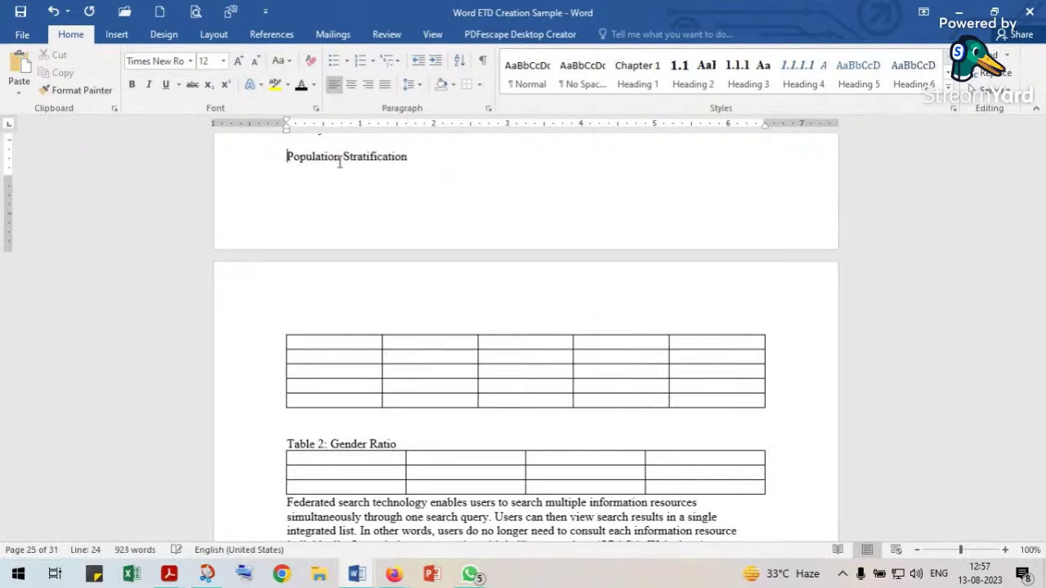
# Delete the manual "Table 2:" prefix from the Gender Ratio title.
pyautogui.click(329, 444)
pyautogui.press('BackSpace')
pyautogui.press('BackSpace')
pyautogui.press('BackSpace')
pyautogui.press('BackSpace')
pyautogui.press('BackSpace')
pyautogui.press('BackSpace')
pyautogui.press('BackSpace')
pyautogui.press('BackSpace')
pyautogui.press('BackSpace')
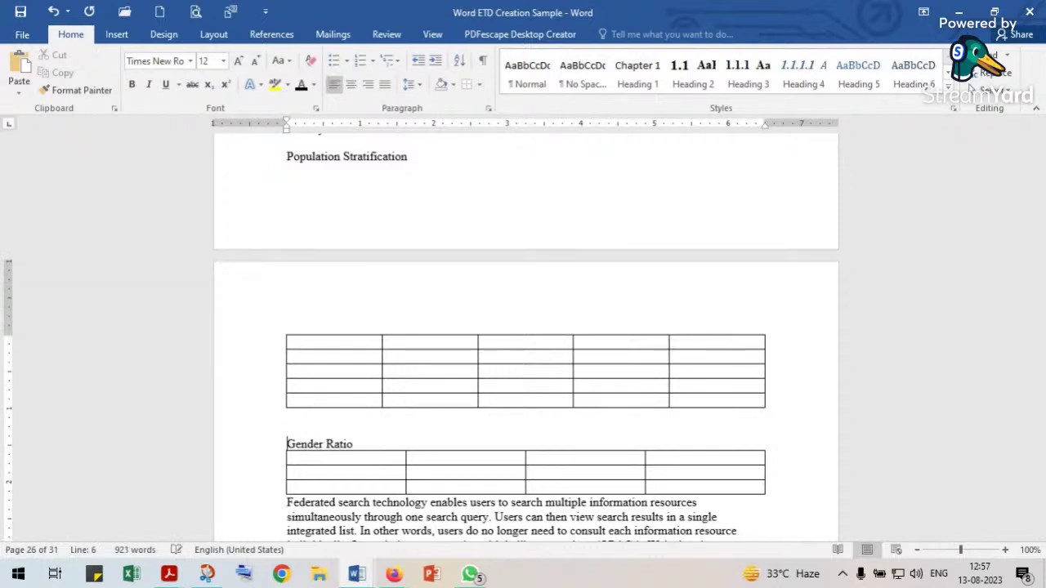
# Insert an automatic Table caption label that includes the Heading 1 chapter number before the Population Stratification title, followed by a colon.
pyautogui.click(288, 169)
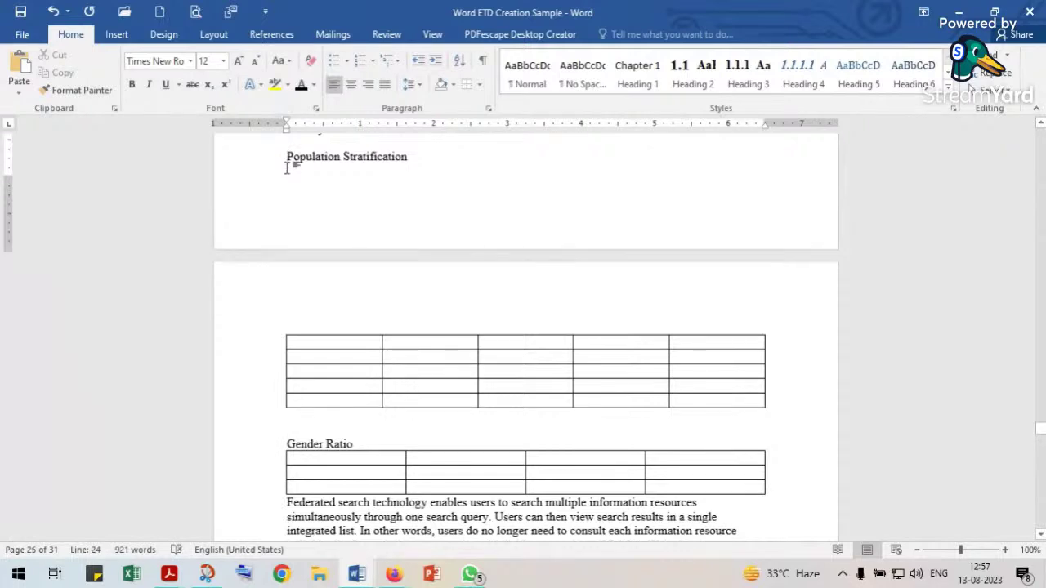
pyautogui.click(270, 35)
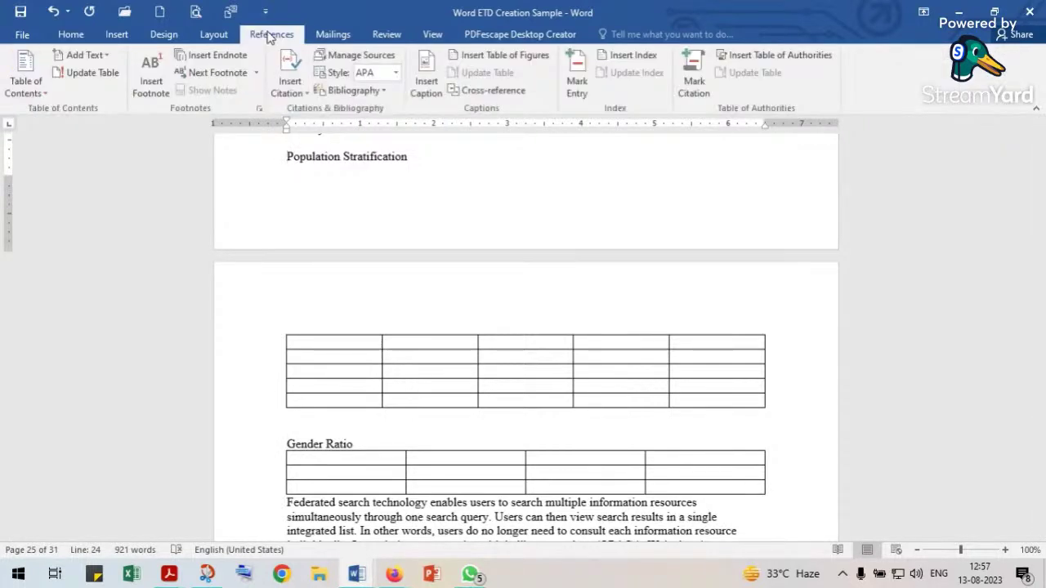
pyautogui.click(426, 86)
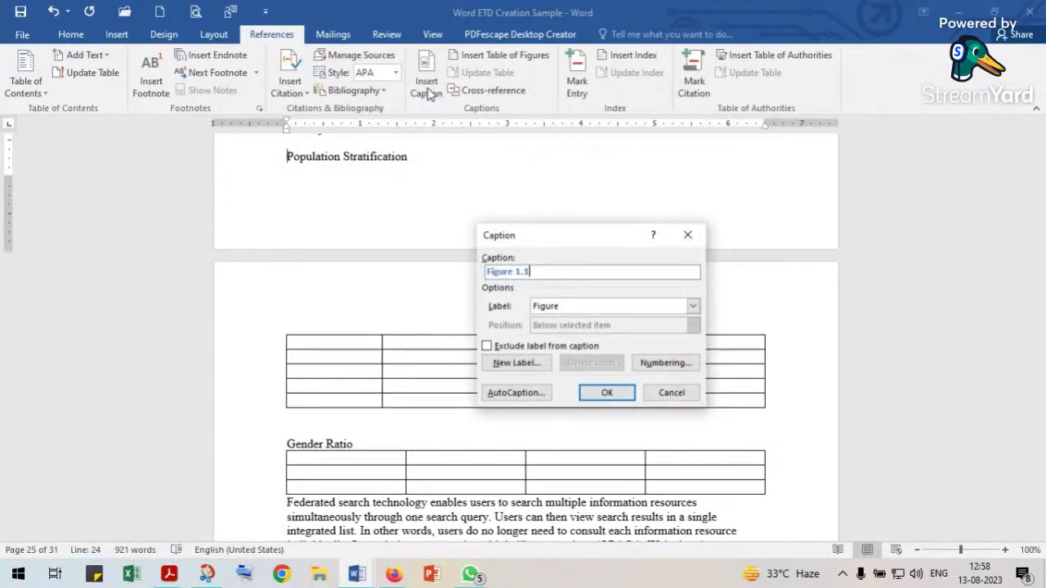
pyautogui.moveTo(586, 236); pyautogui.dragTo(586, 157)
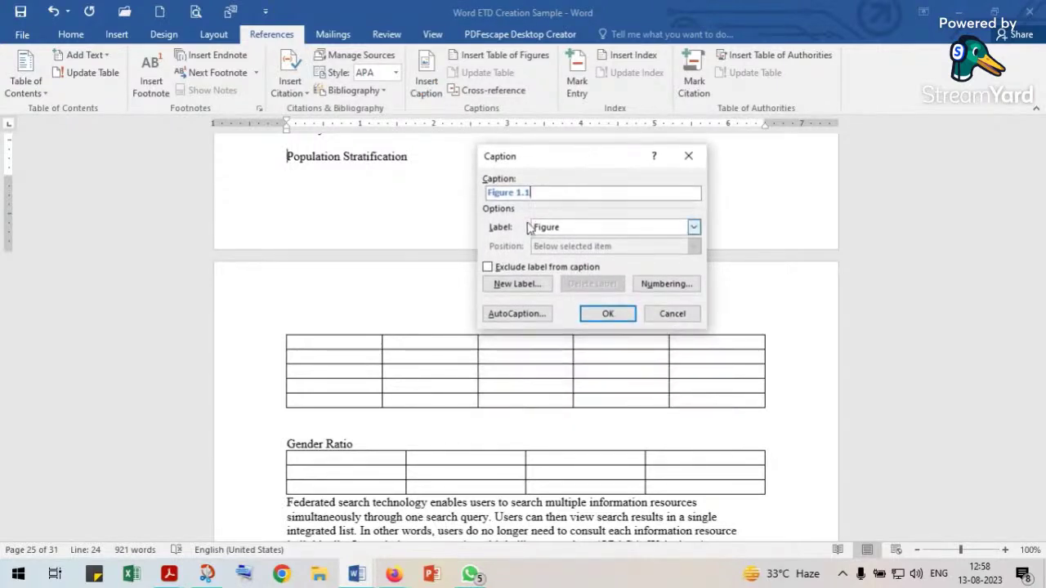
pyautogui.click(693, 227)
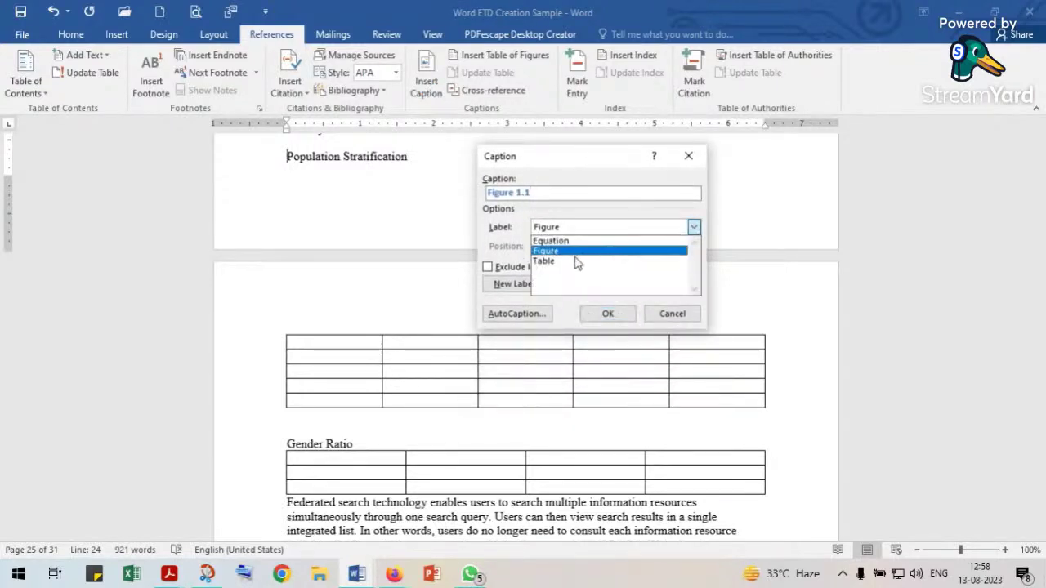
pyautogui.click(560, 261)
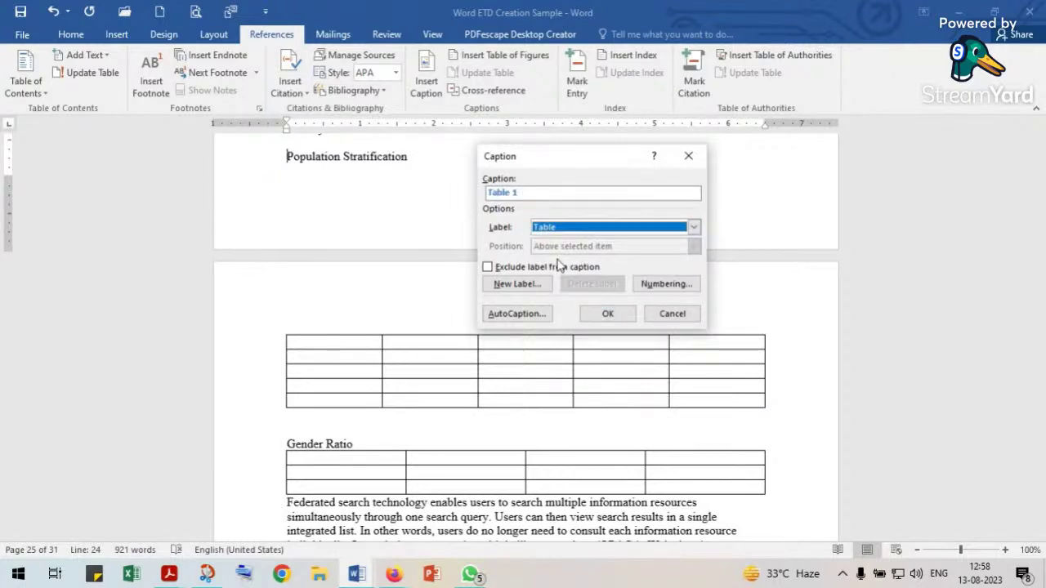
pyautogui.click(664, 286)
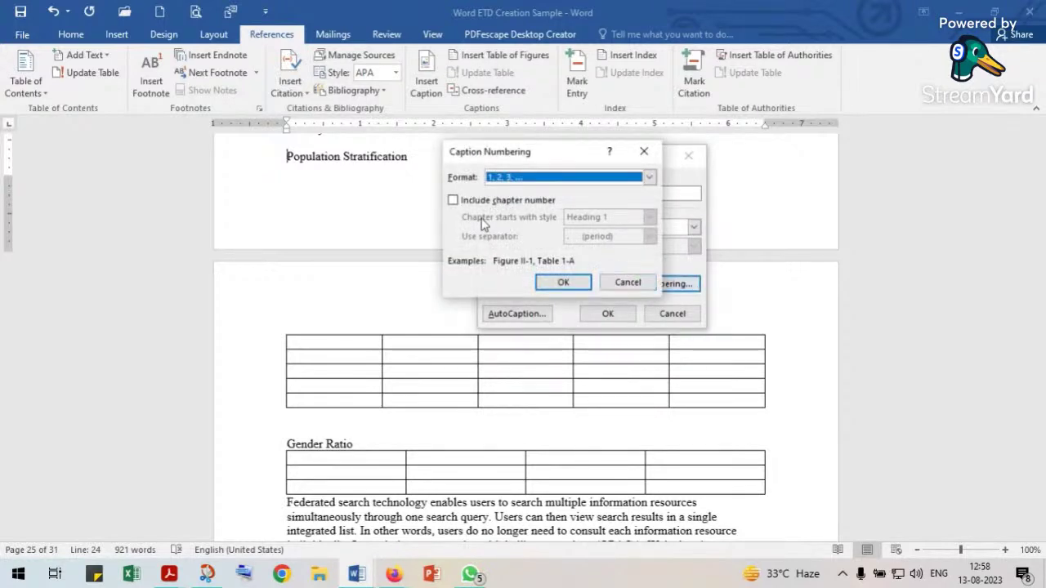
pyautogui.click(453, 201)
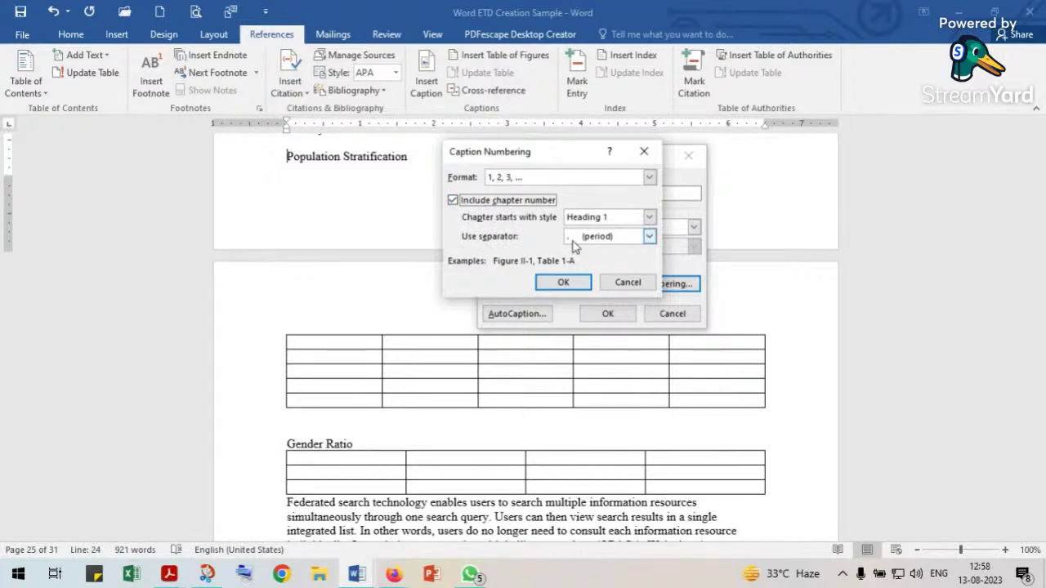
pyautogui.click(563, 283)
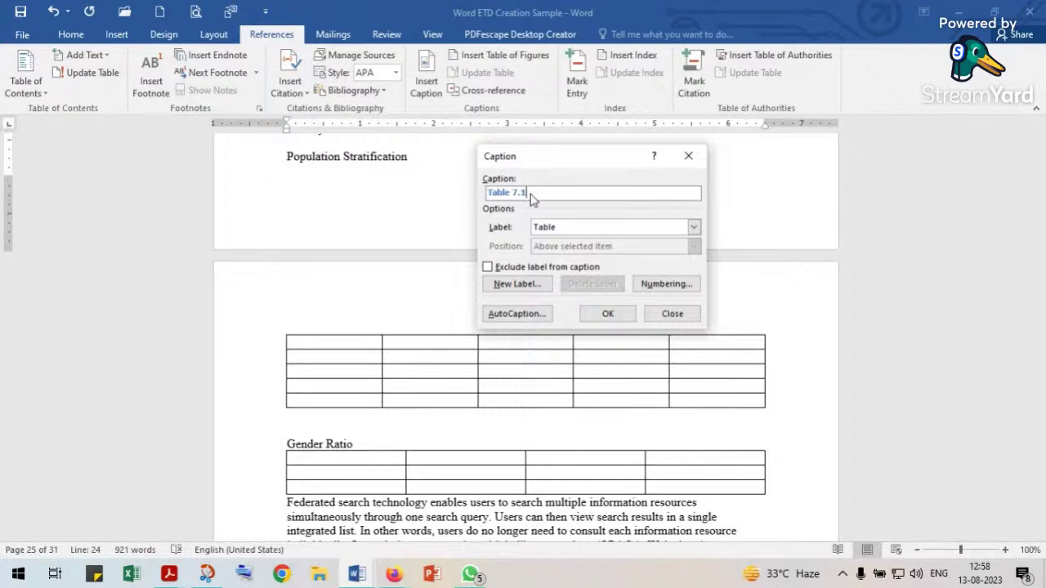
pyautogui.click(607, 316)
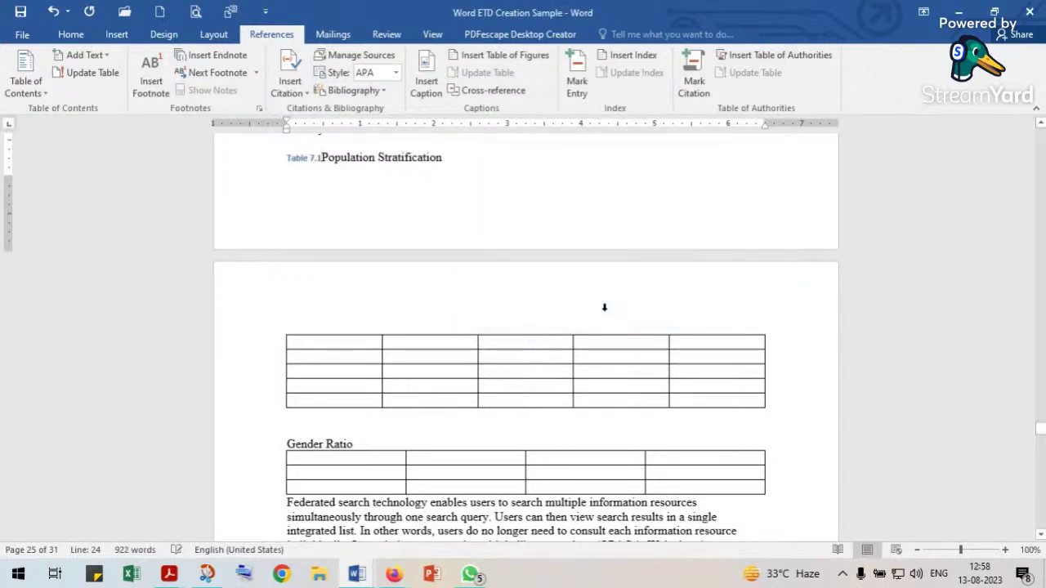
pyautogui.write(':')
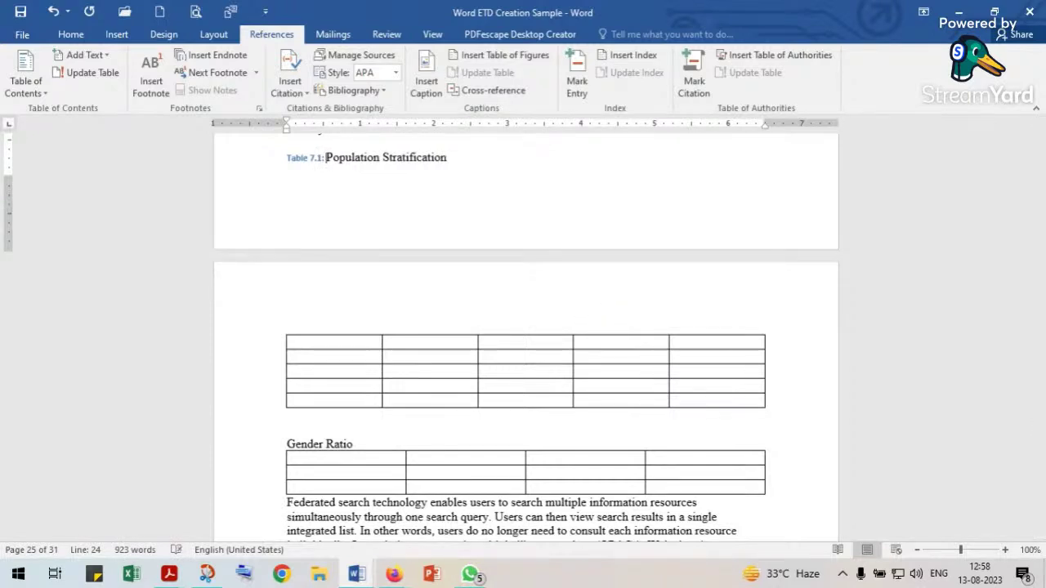
# Format the Table 7.1 label as 12 pt Times New Roman in black, and make the Population Stratification title text bold.
pyautogui.scroll(3, 526, 336)
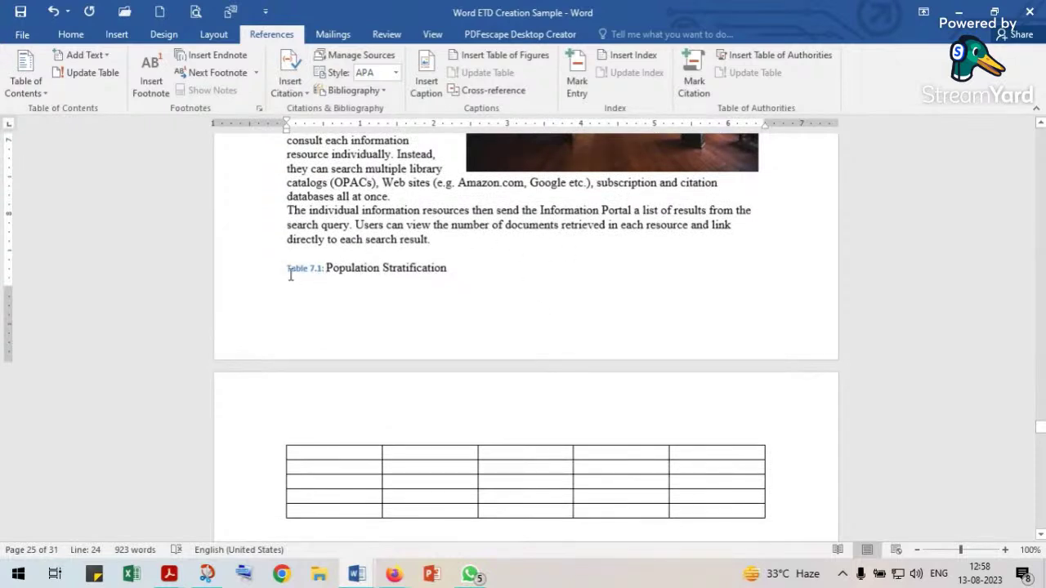
pyautogui.moveTo(286, 272); pyautogui.dragTo(325, 271)
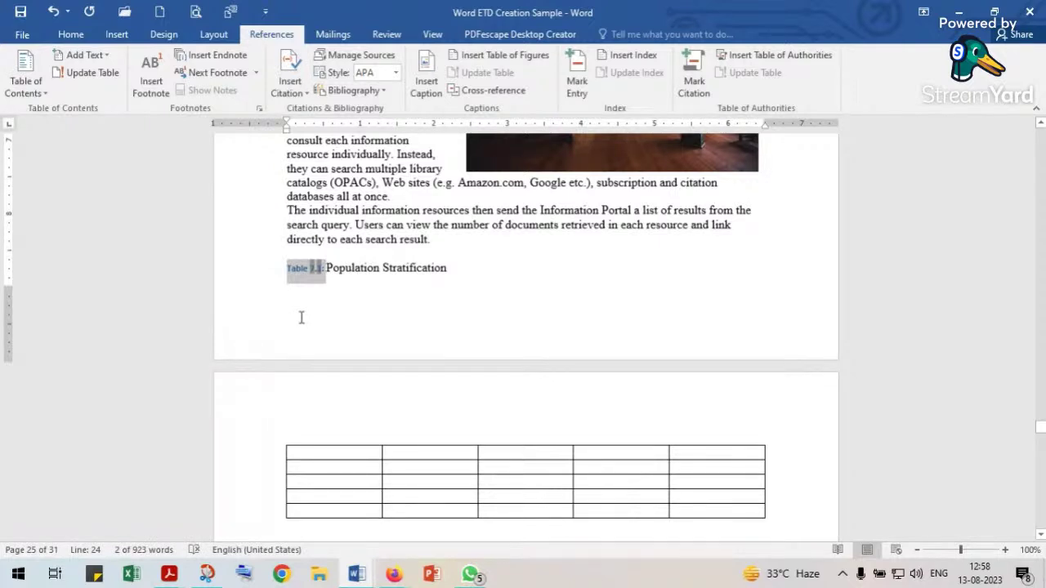
pyautogui.click(72, 35)
pyautogui.click(189, 60)
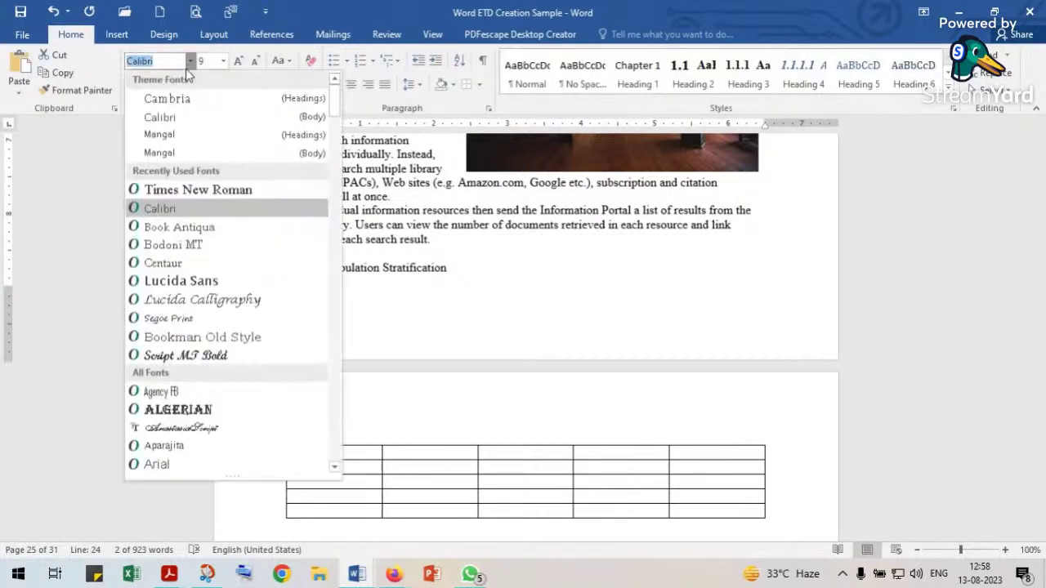
pyautogui.click(160, 192)
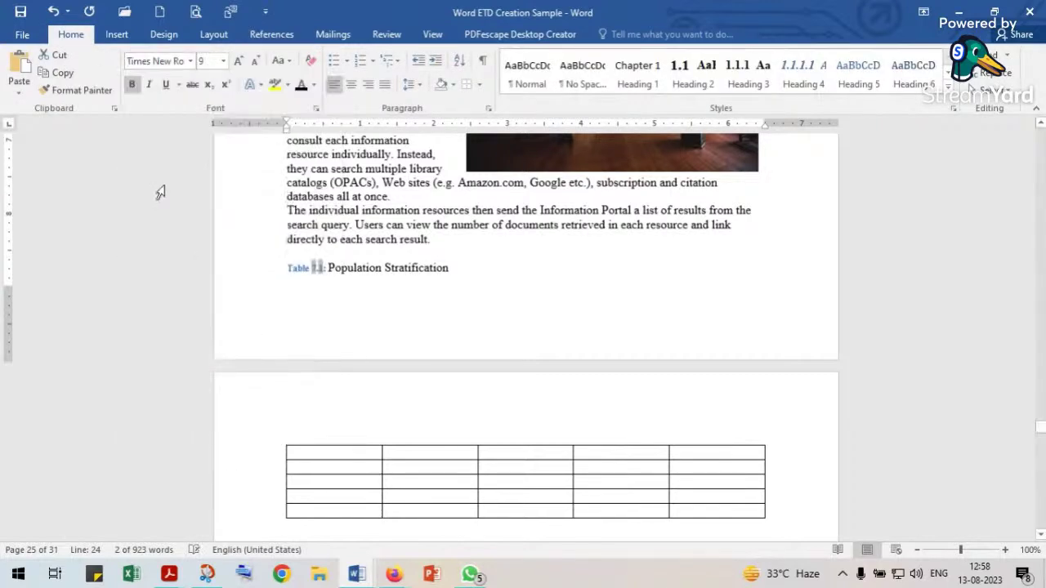
pyautogui.click(223, 61)
pyautogui.click(205, 137)
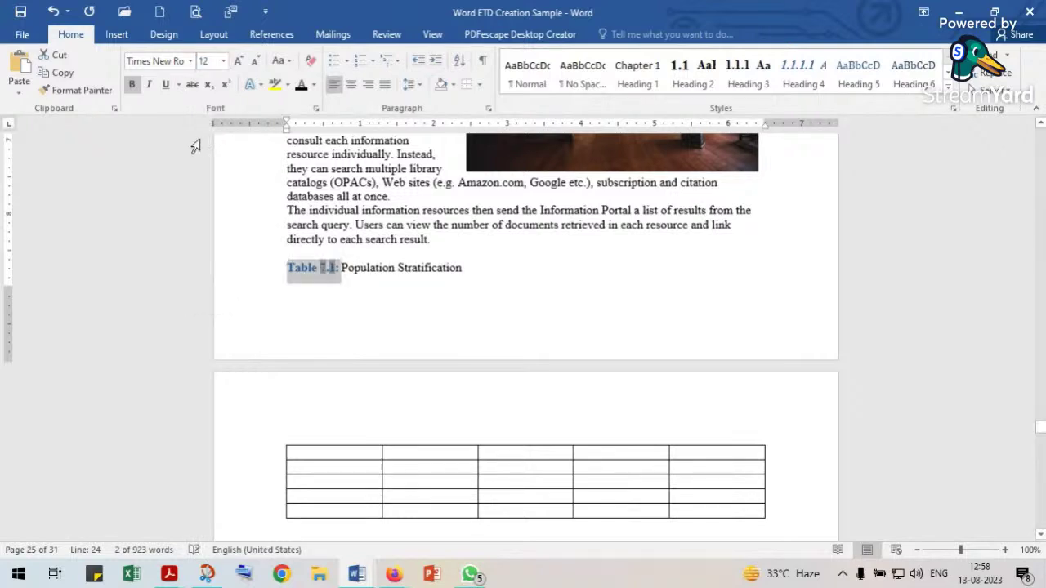
pyautogui.click(299, 85)
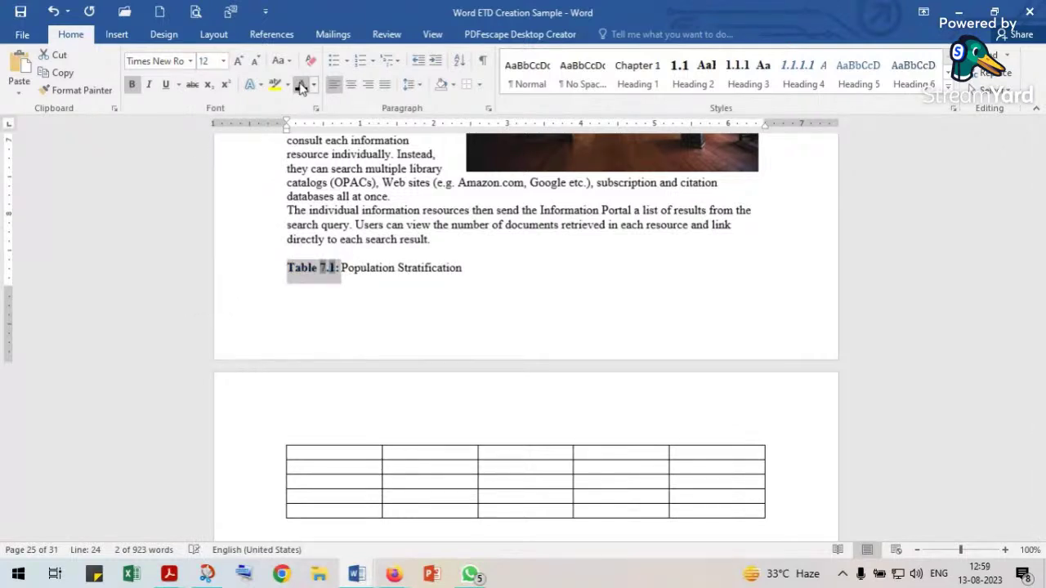
pyautogui.moveTo(343, 268); pyautogui.dragTo(455, 268)
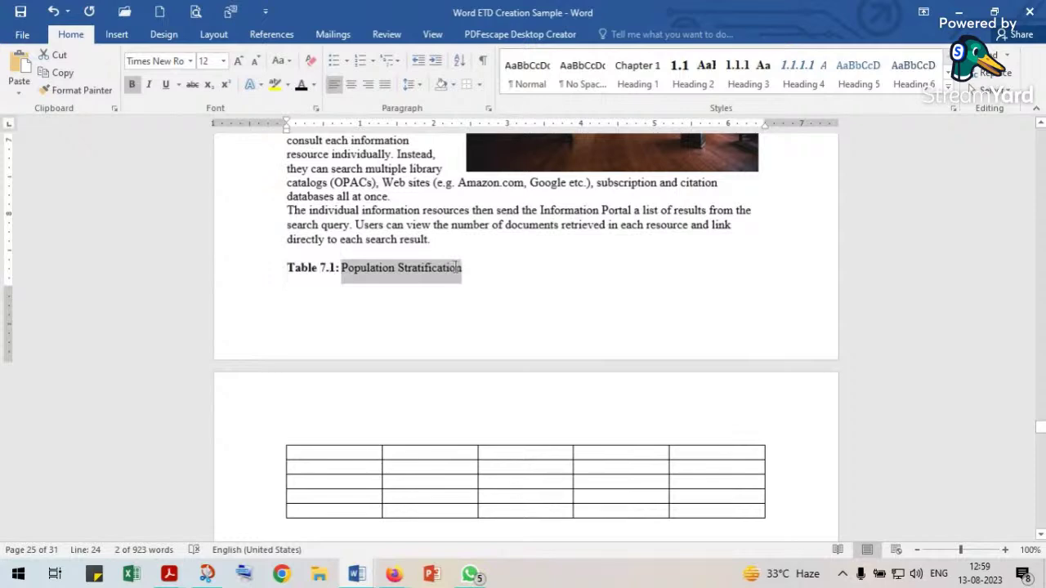
pyautogui.click(463, 238)
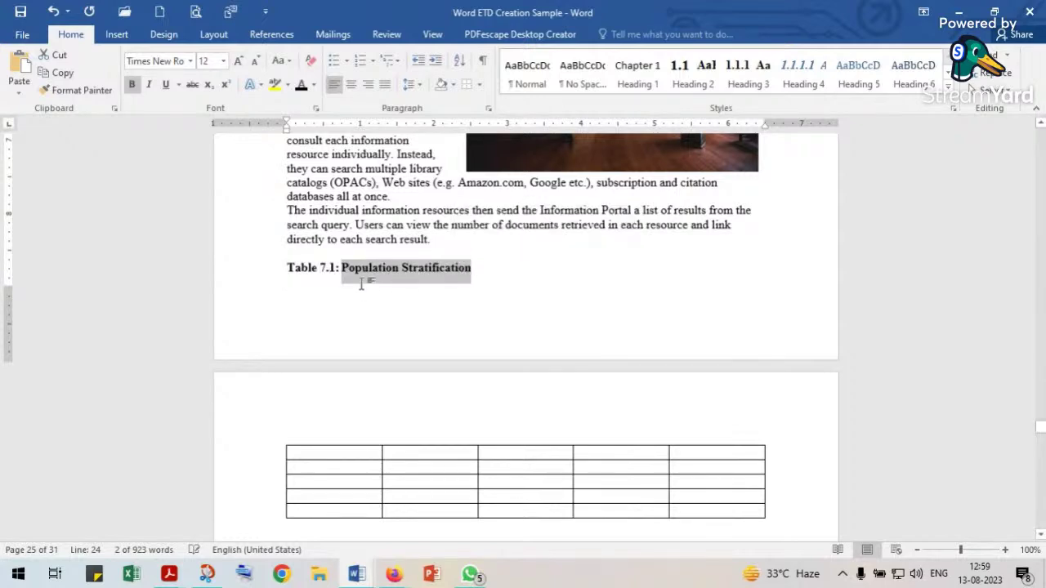
# Set the Table 7.1 caption's paragraph spacing to 12 pt before with less space after, and delete the blank line above it.
pyautogui.click(264, 271)
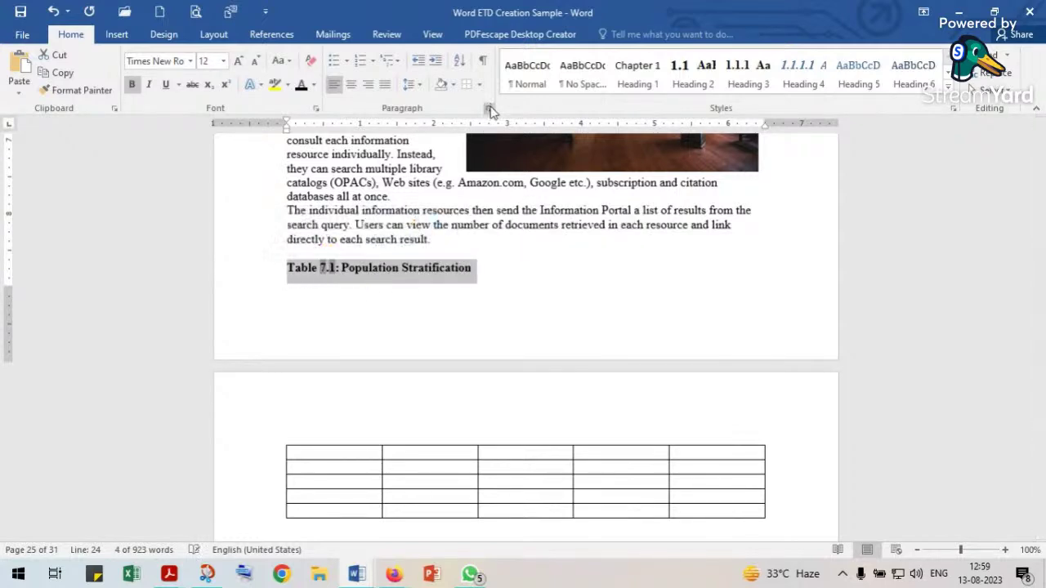
pyautogui.click(489, 109)
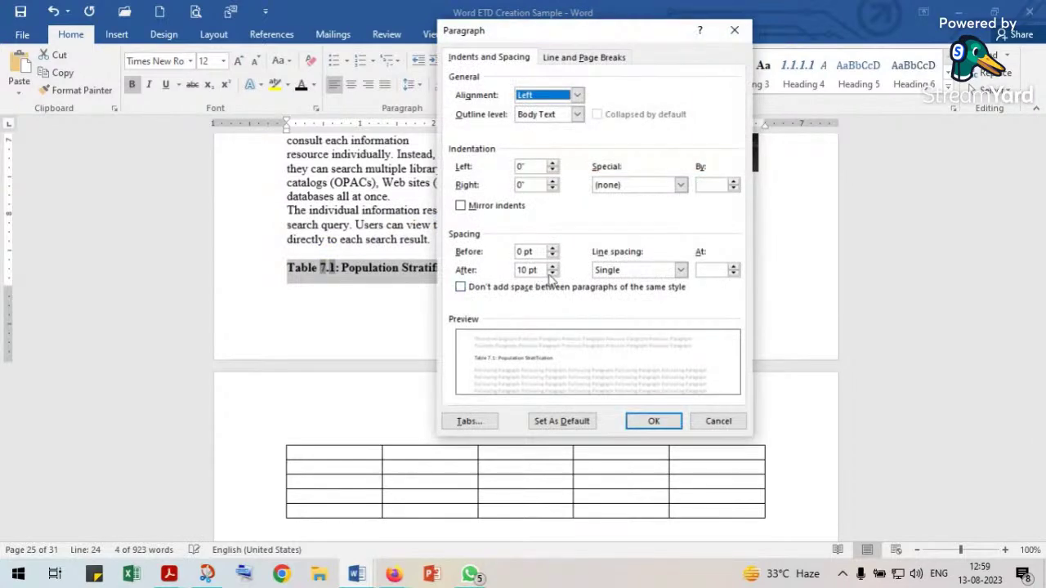
pyautogui.click(553, 249)
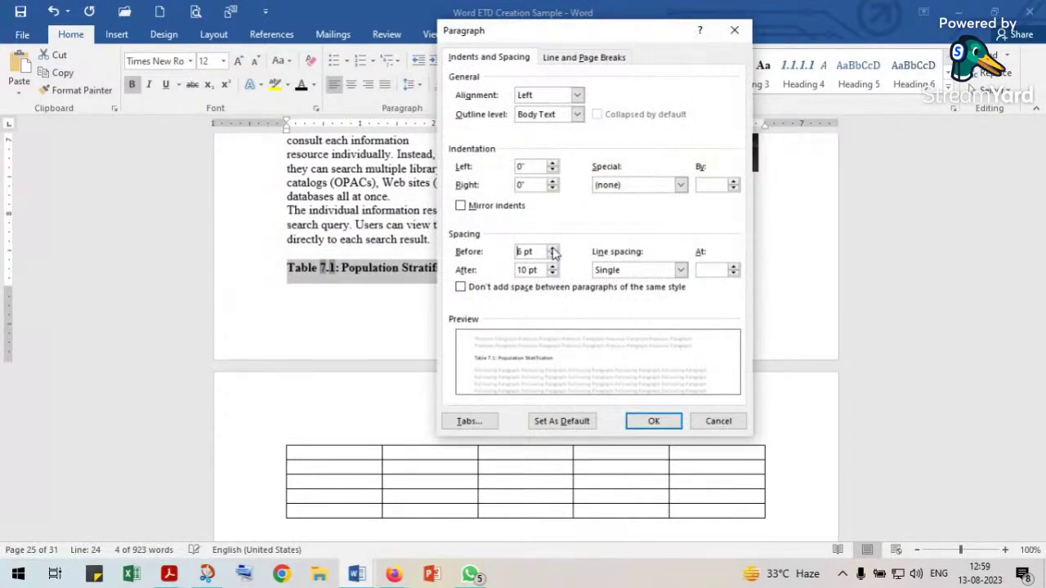
pyautogui.click(553, 249)
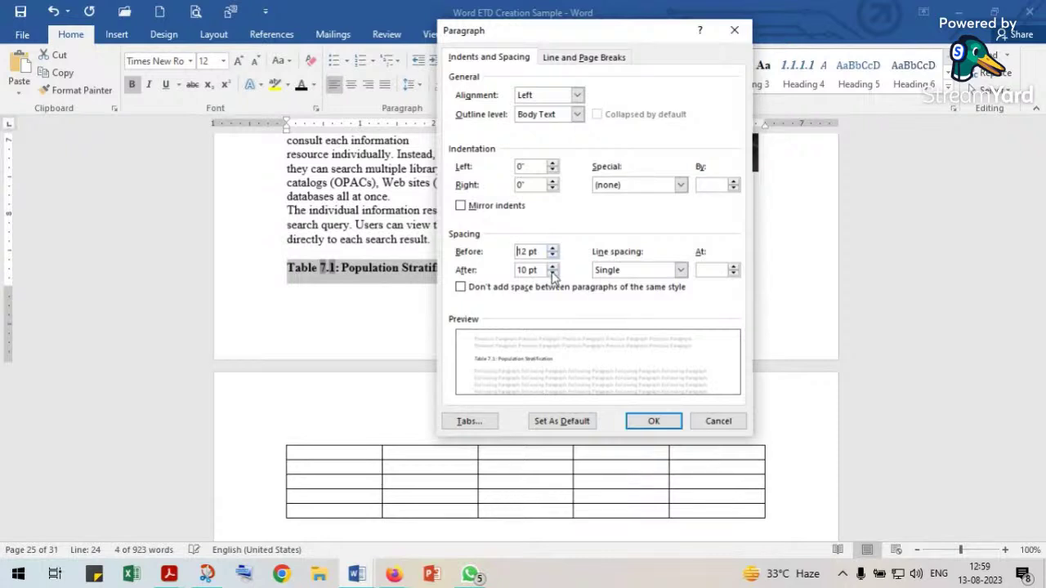
pyautogui.doubleClick(521, 270)
pyautogui.press('BackSpace')
pyautogui.click(653, 422)
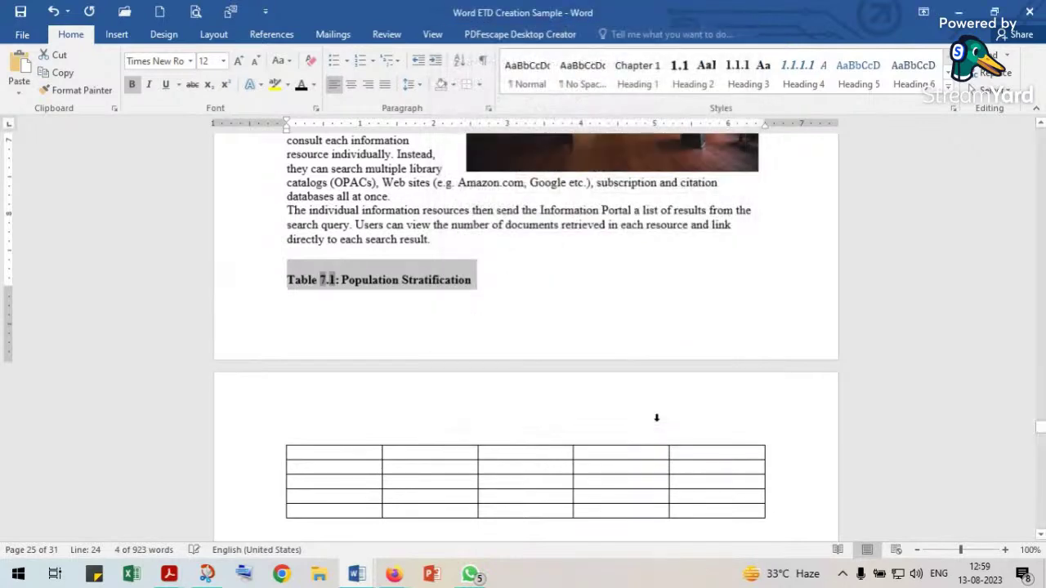
pyautogui.click(344, 255)
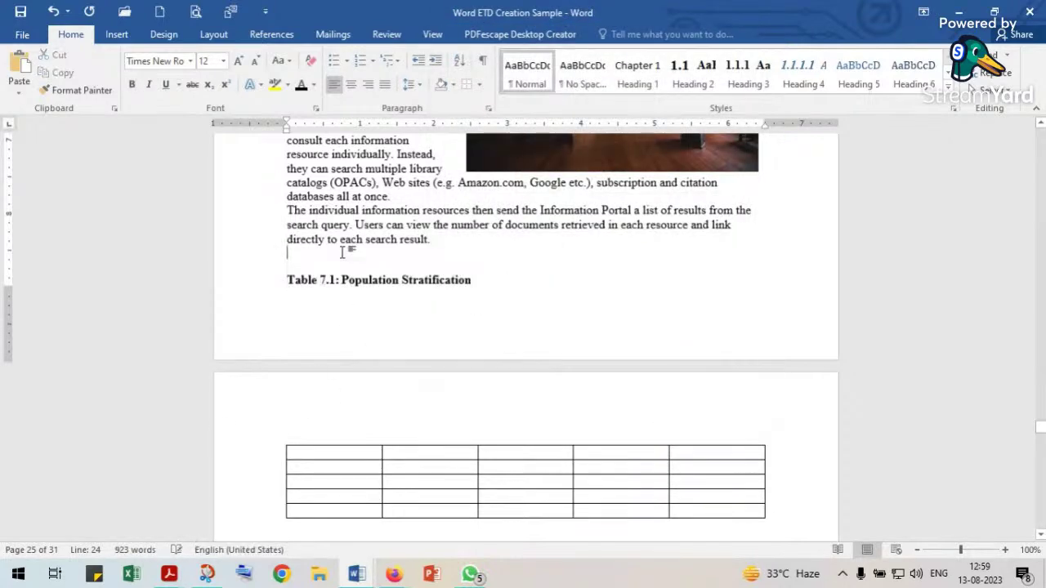
pyautogui.press('Delete')
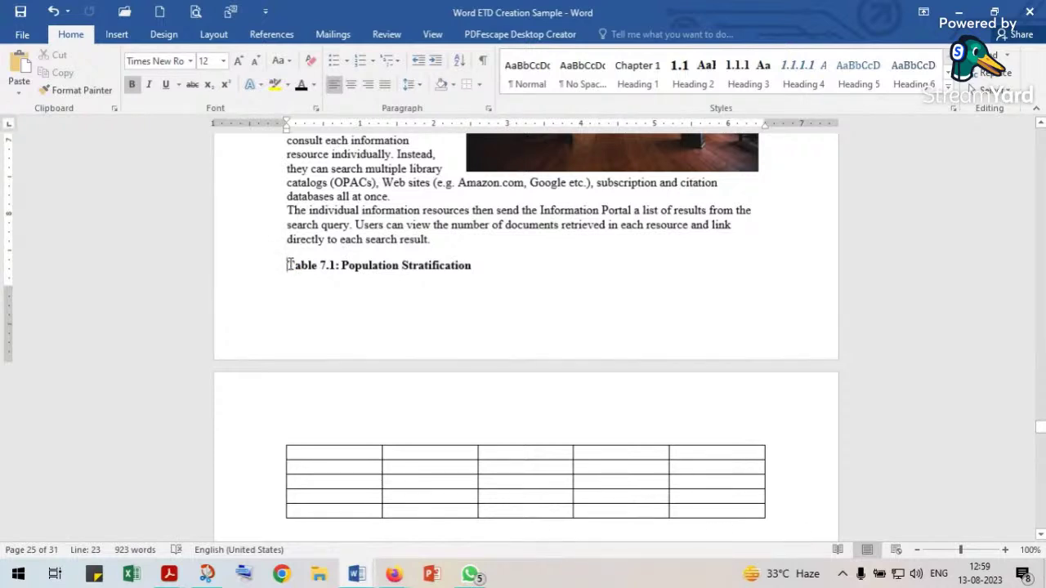
# Create a new paragraph style named "Table Caption" from the formatting of the Table 7.1 caption.
pyautogui.click(267, 270)
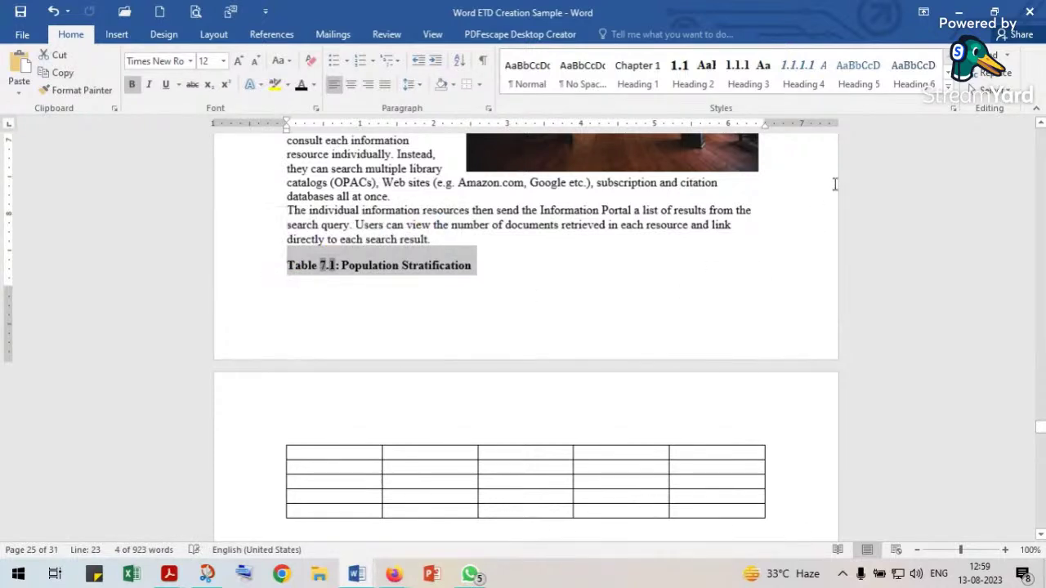
pyautogui.click(949, 91)
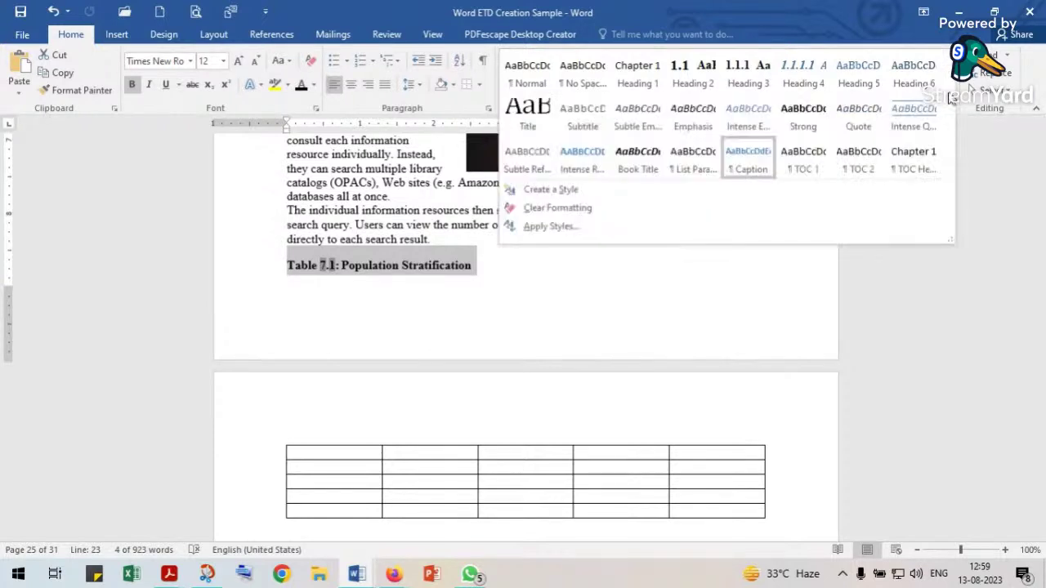
pyautogui.click(555, 191)
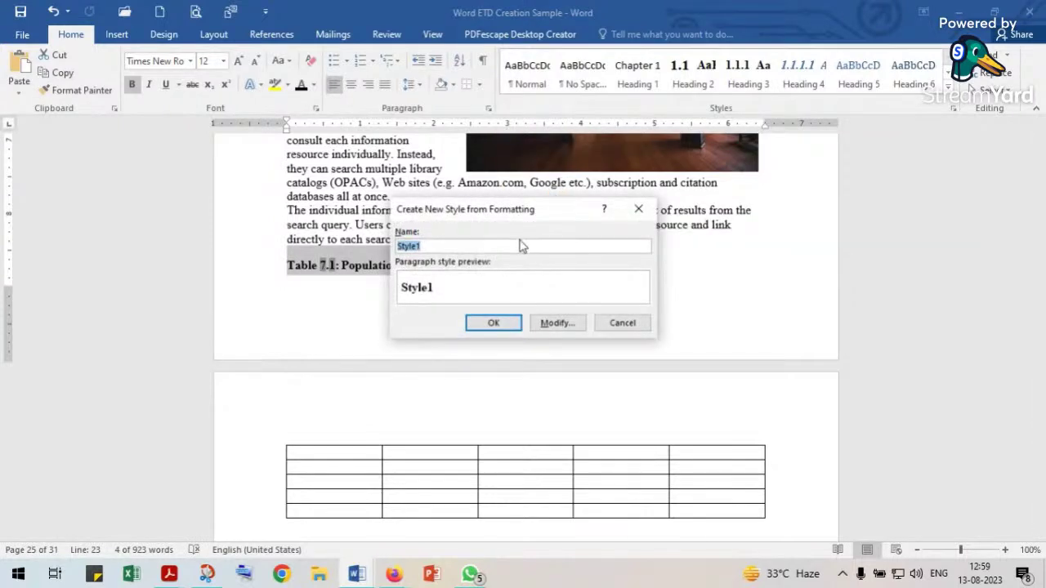
pyautogui.write('Table Caption')
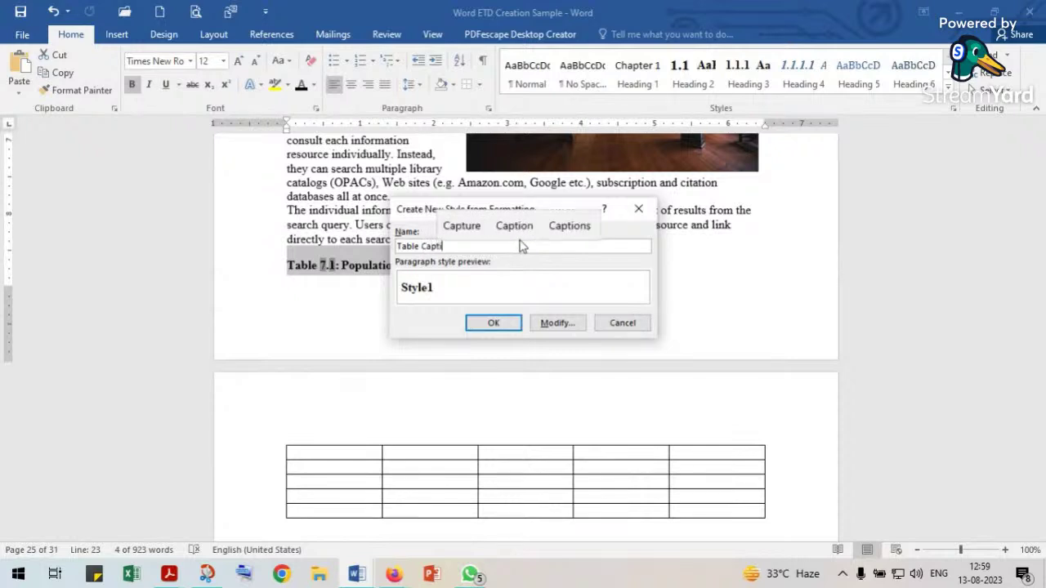
pyautogui.click(495, 325)
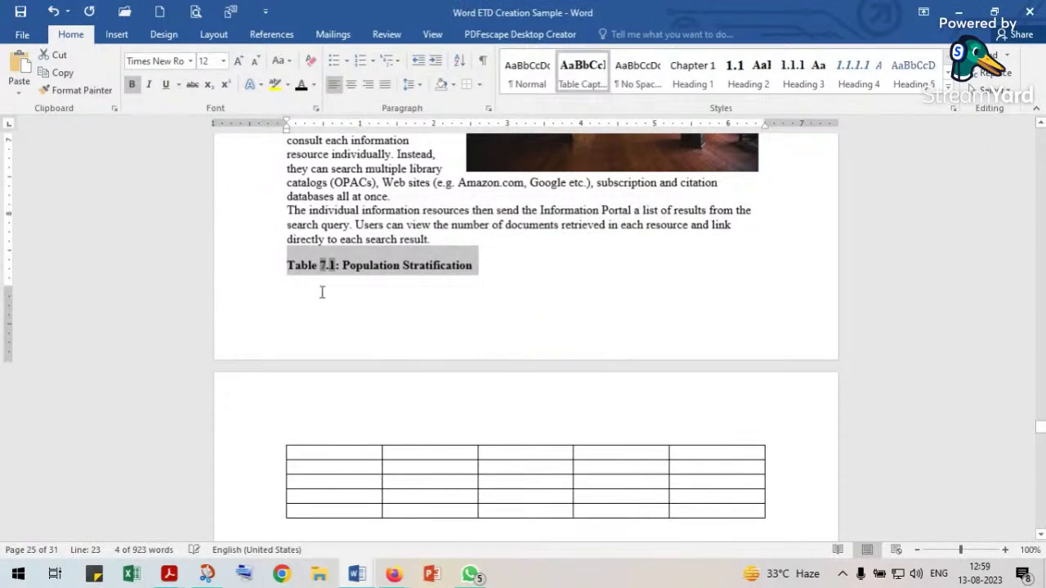
# Insert an automatic chapter-numbered Table caption label before the Gender Ratio title, followed by a colon.
pyautogui.scroll(-5, 321, 293)
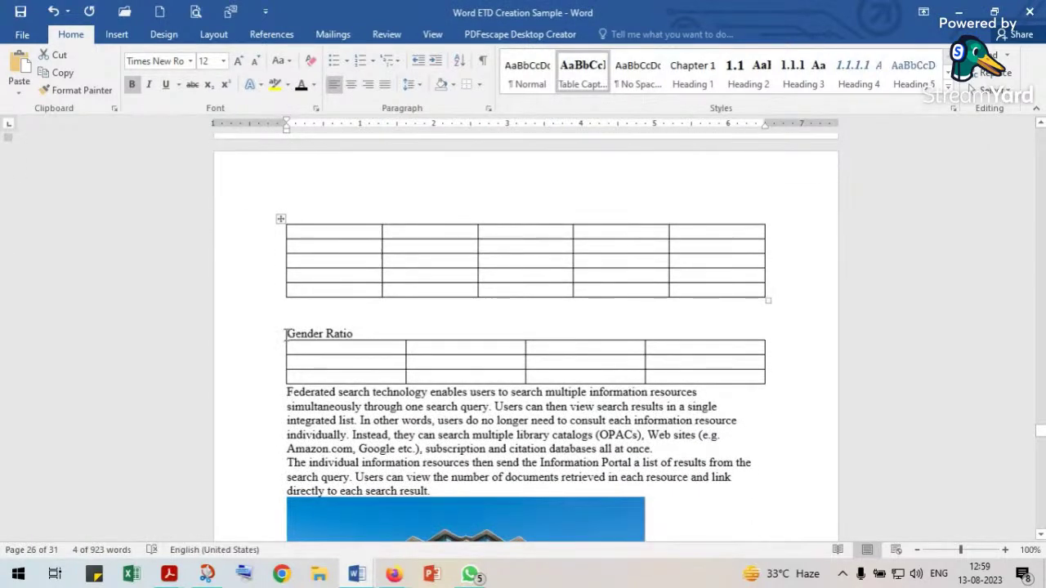
pyautogui.click(288, 333)
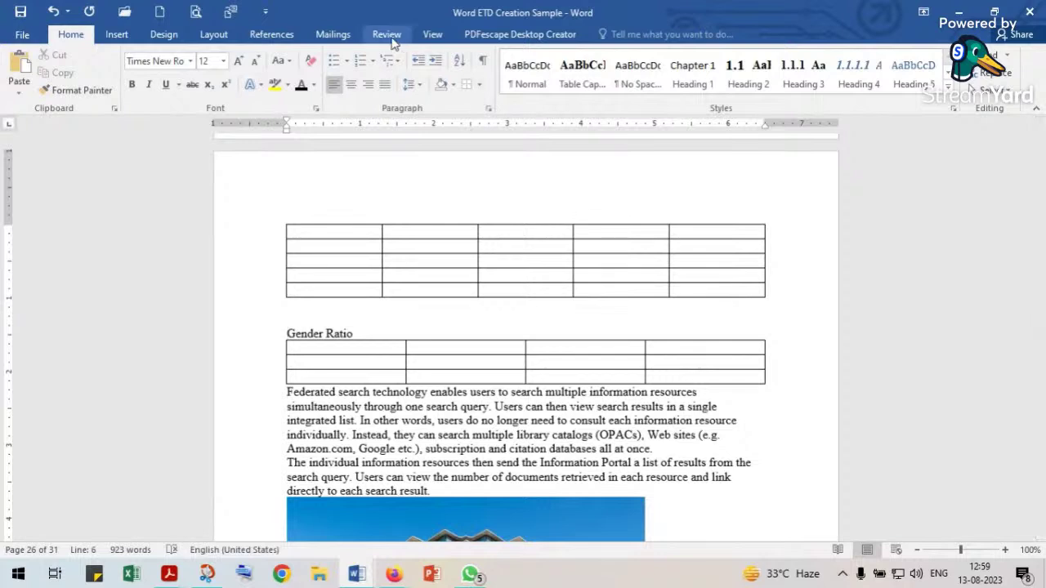
pyautogui.click(273, 34)
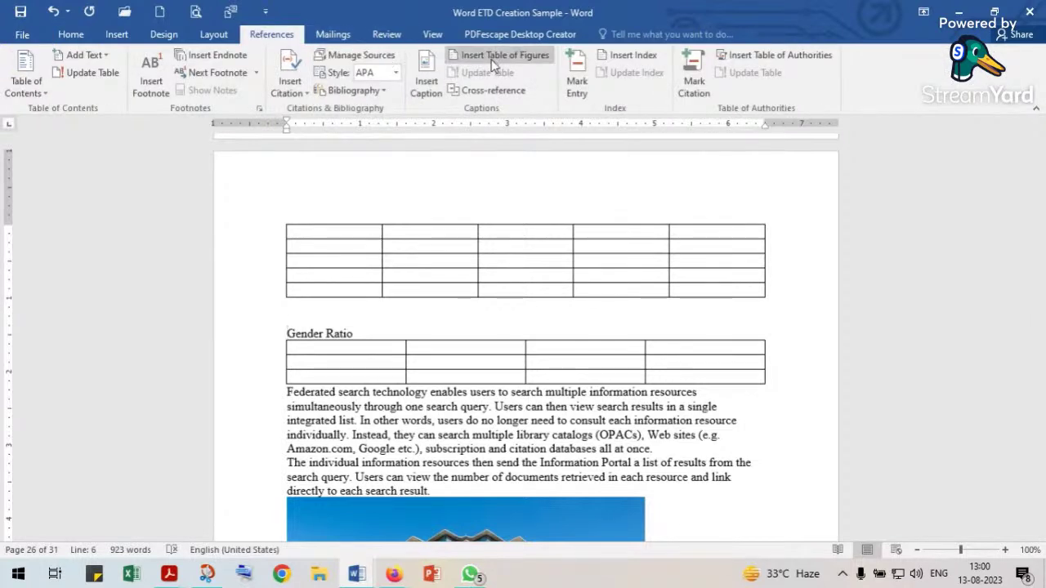
pyautogui.click(426, 74)
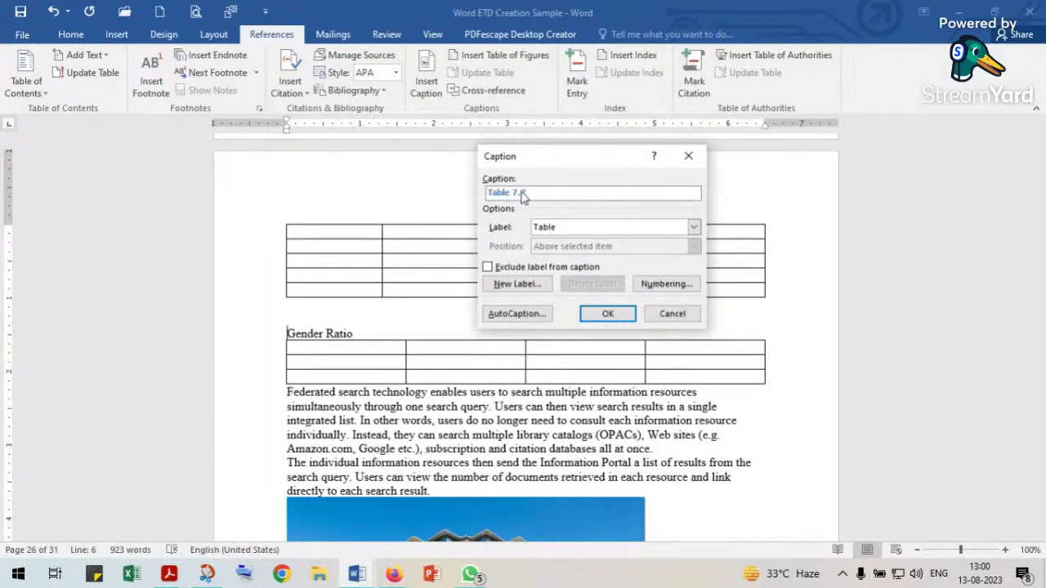
pyautogui.click(607, 314)
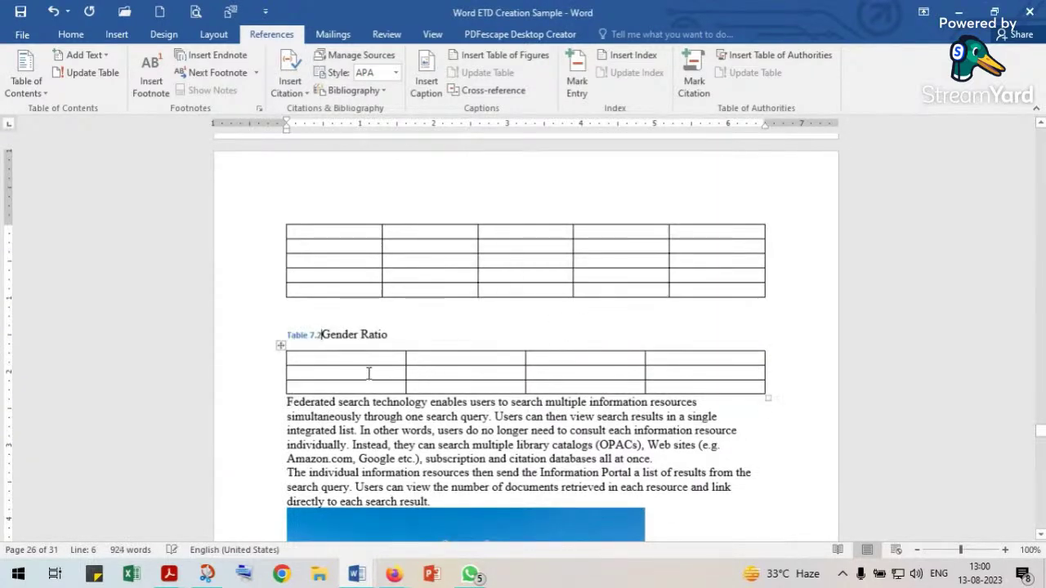
pyautogui.press('BackSpace')
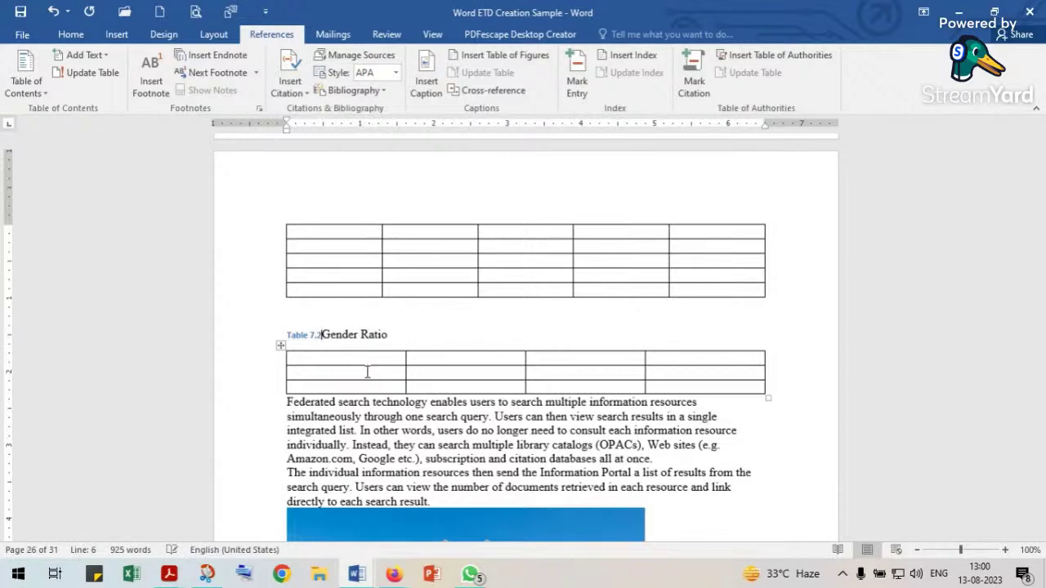
# Insert an automatic Table caption between the two five-row tables on page 28, with a colon and the title "Gender Ratio of the Respondents".
pyautogui.scroll(-6, 352, 376)
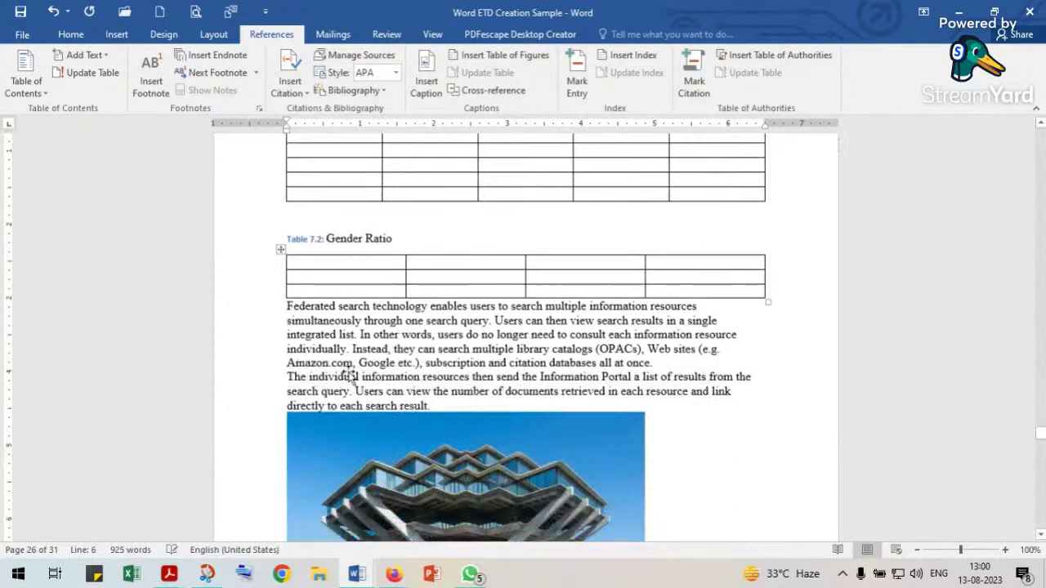
pyautogui.scroll(-10, 349, 378)
pyautogui.scroll(2, 349, 378)
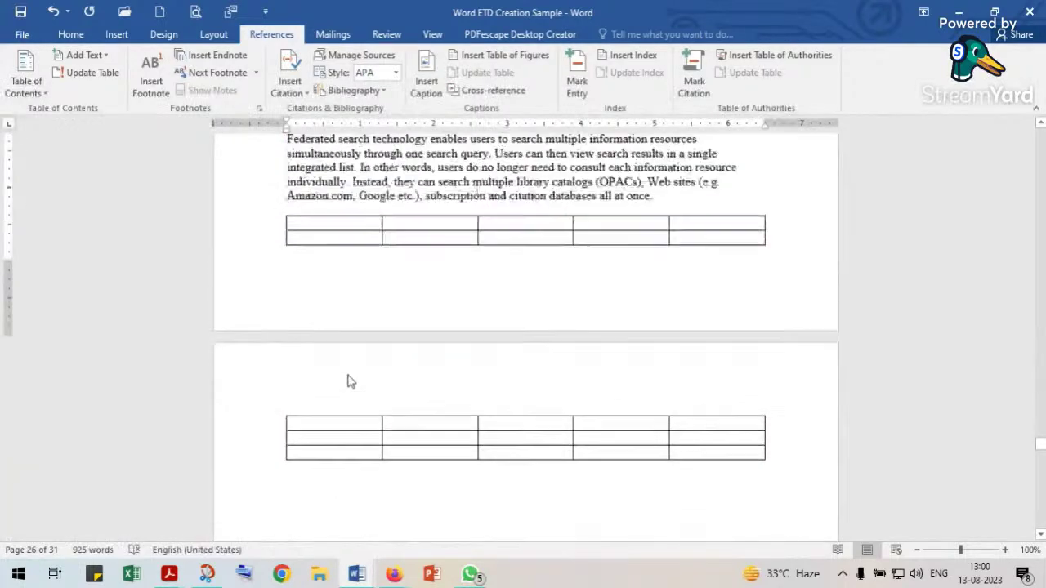
pyautogui.scroll(-8, 348, 377)
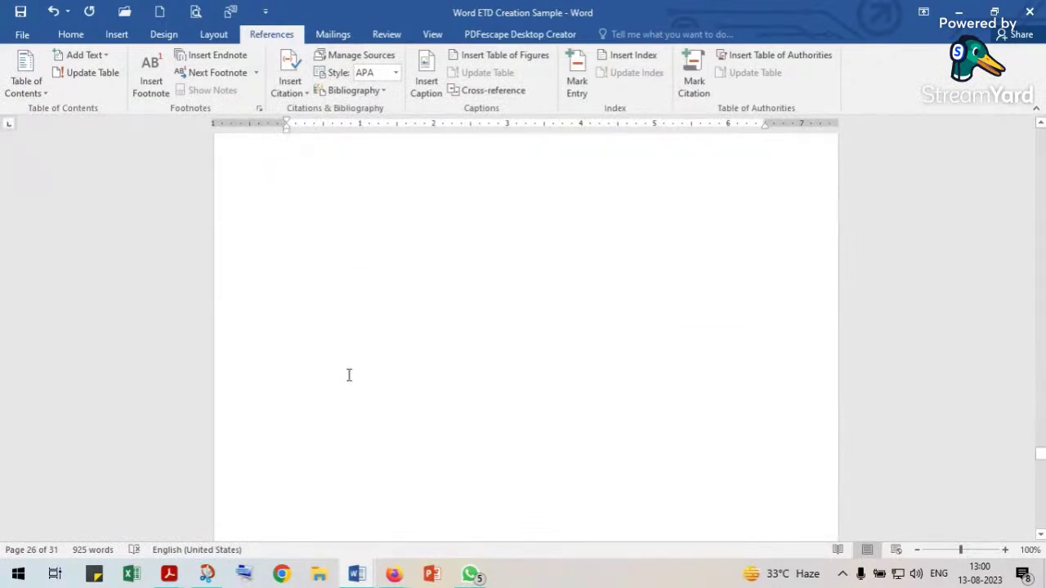
pyautogui.scroll(-8, 348, 375)
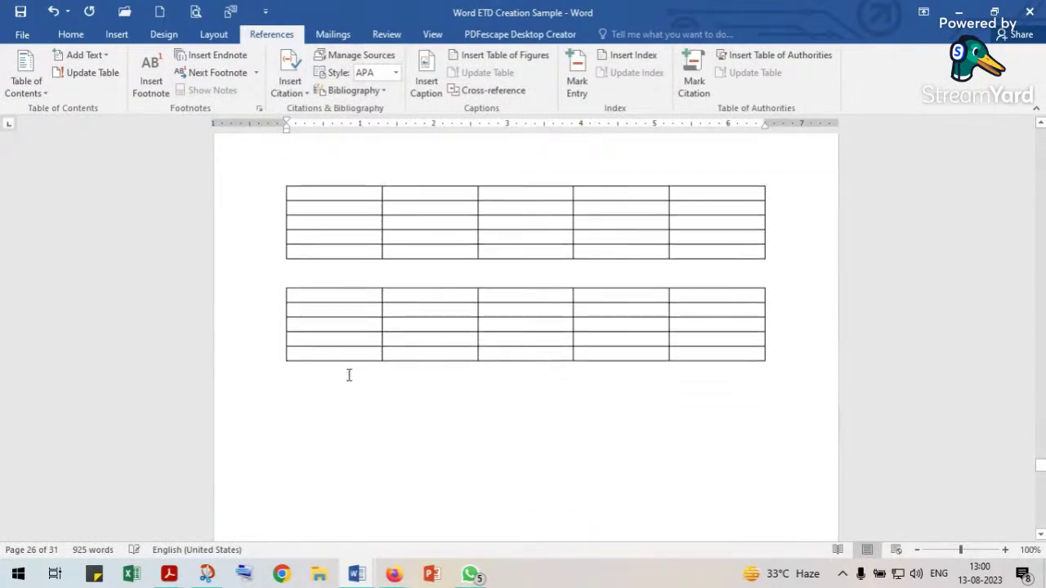
pyautogui.click(307, 317)
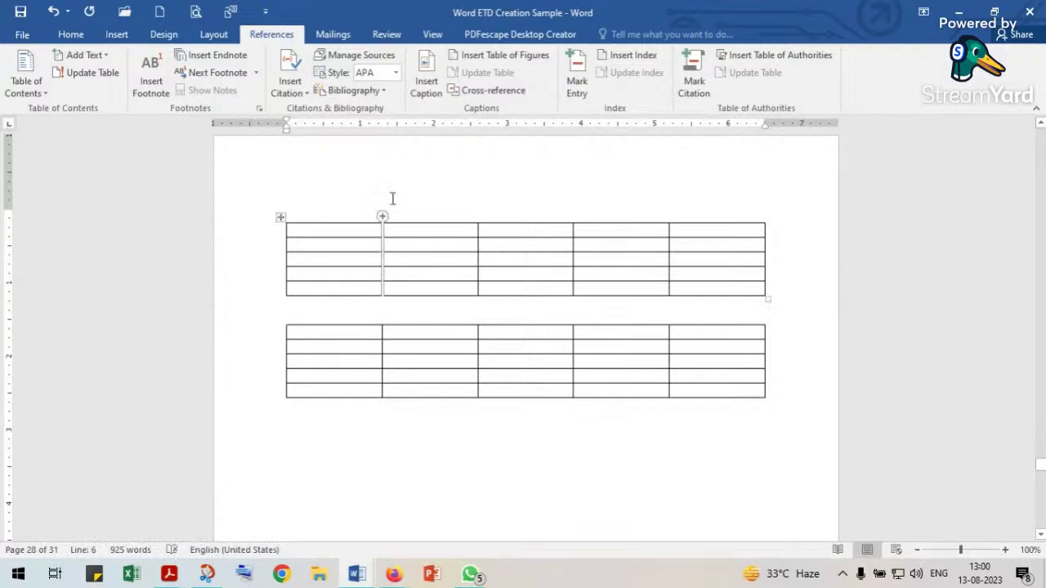
pyautogui.click(425, 82)
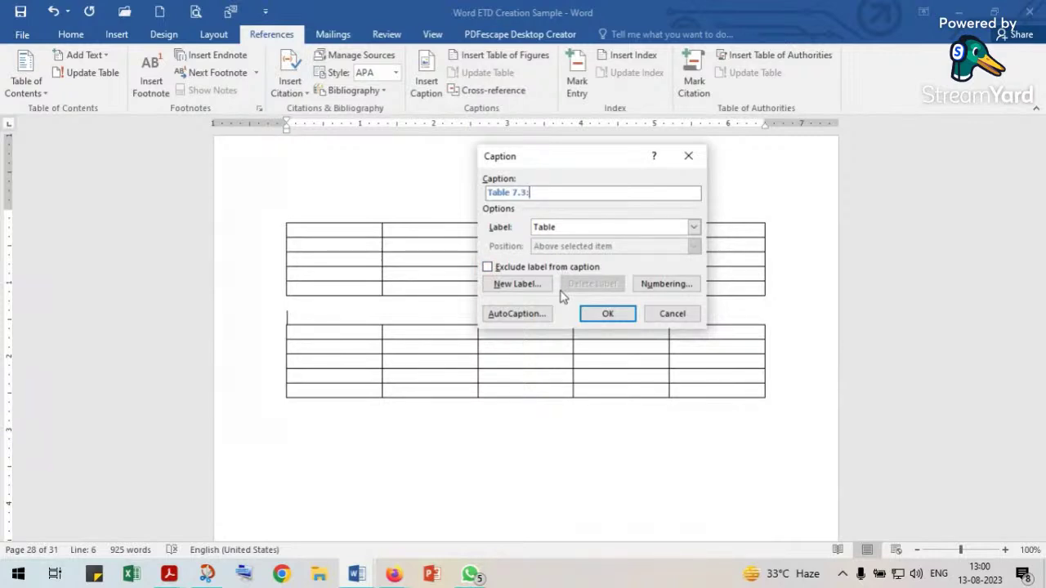
pyautogui.click(607, 316)
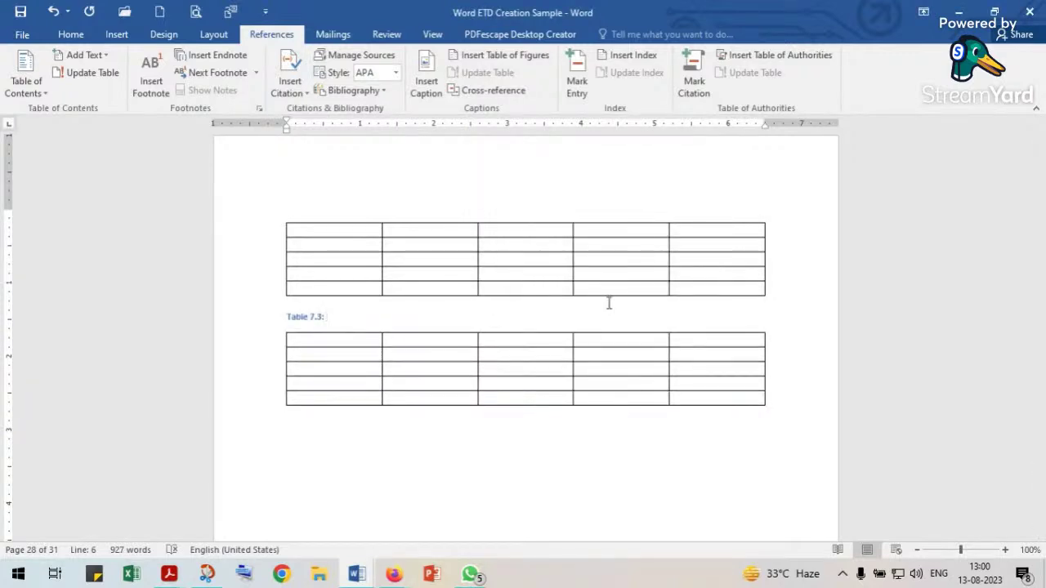
pyautogui.write('Gen')
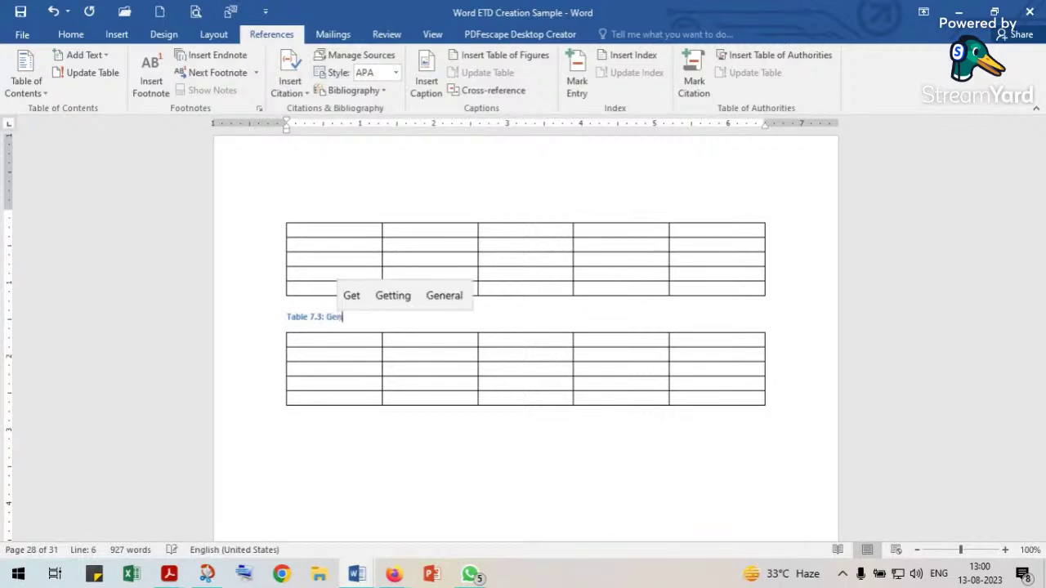
pyautogui.write('der Ratio of the')
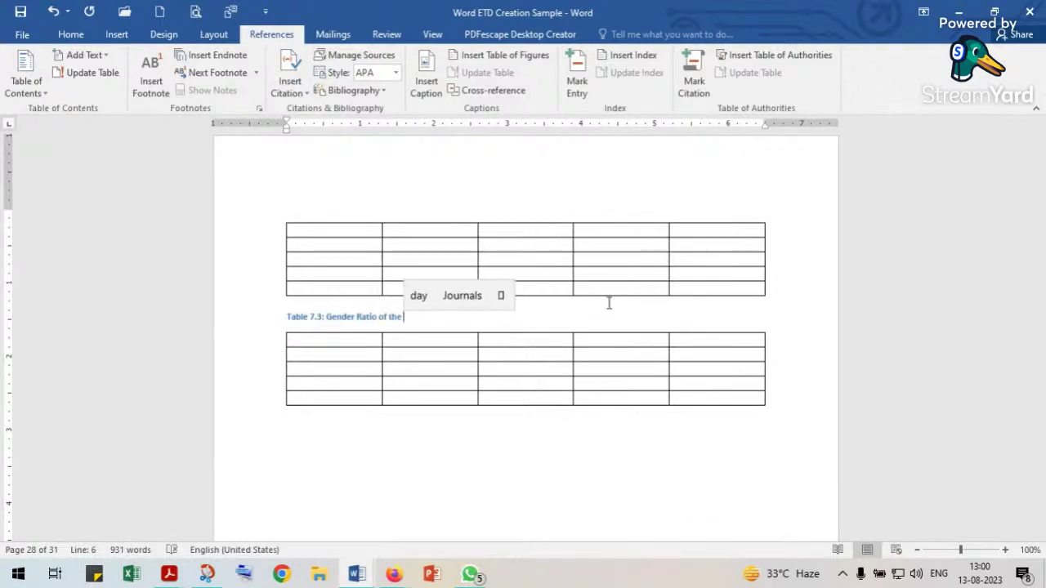
pyautogui.write(' Respondent')
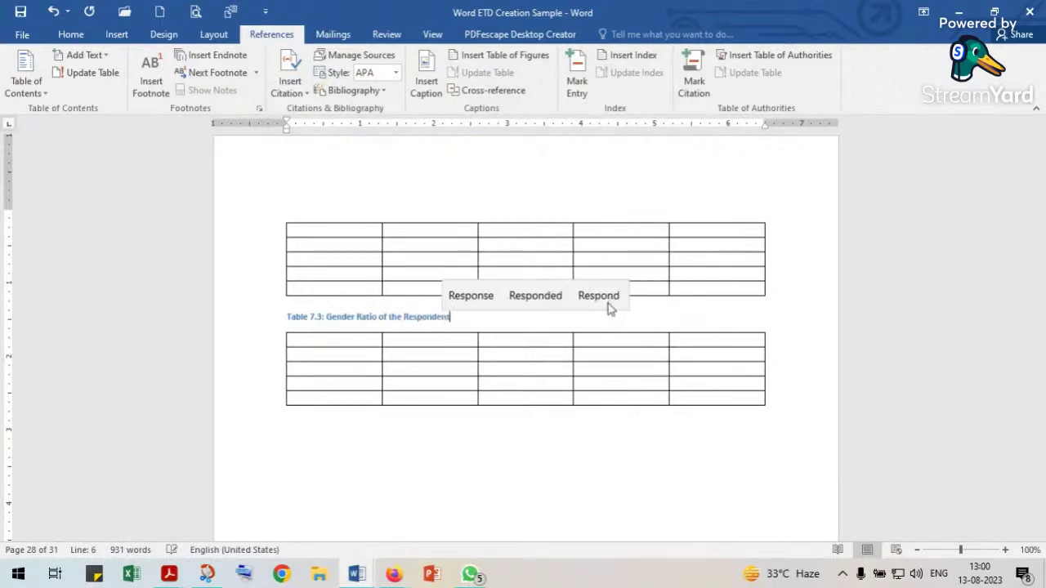
pyautogui.write('s')
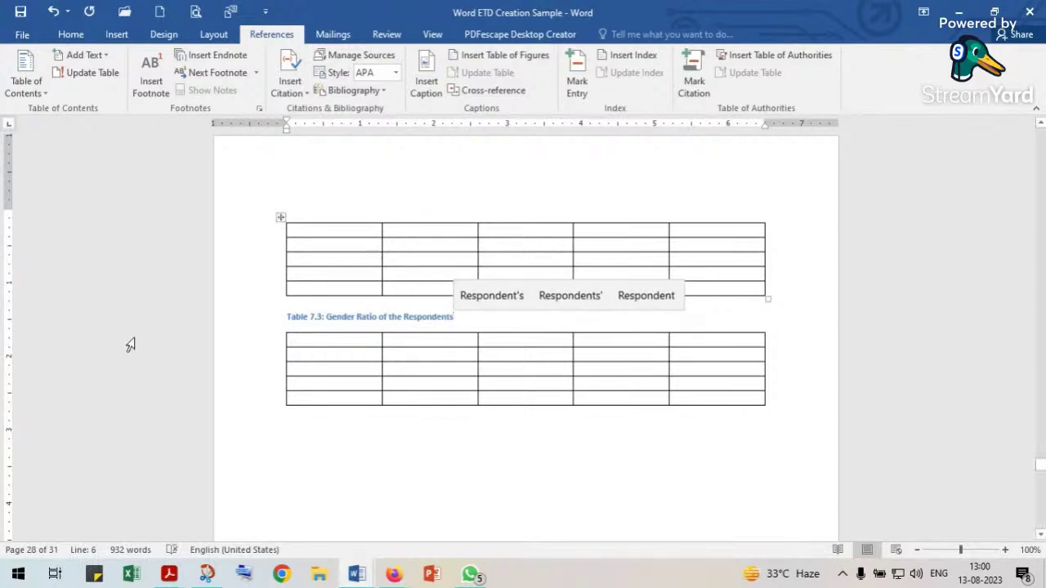
# Apply the Table Caption style to the "Gender Ratio of the Respondents" caption.
pyautogui.click(260, 318)
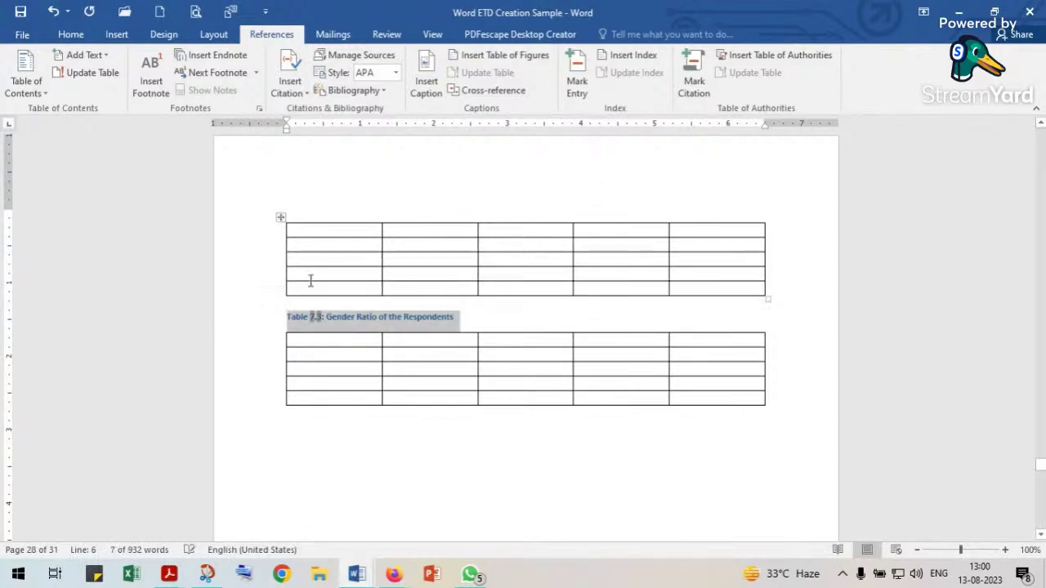
pyautogui.click(71, 34)
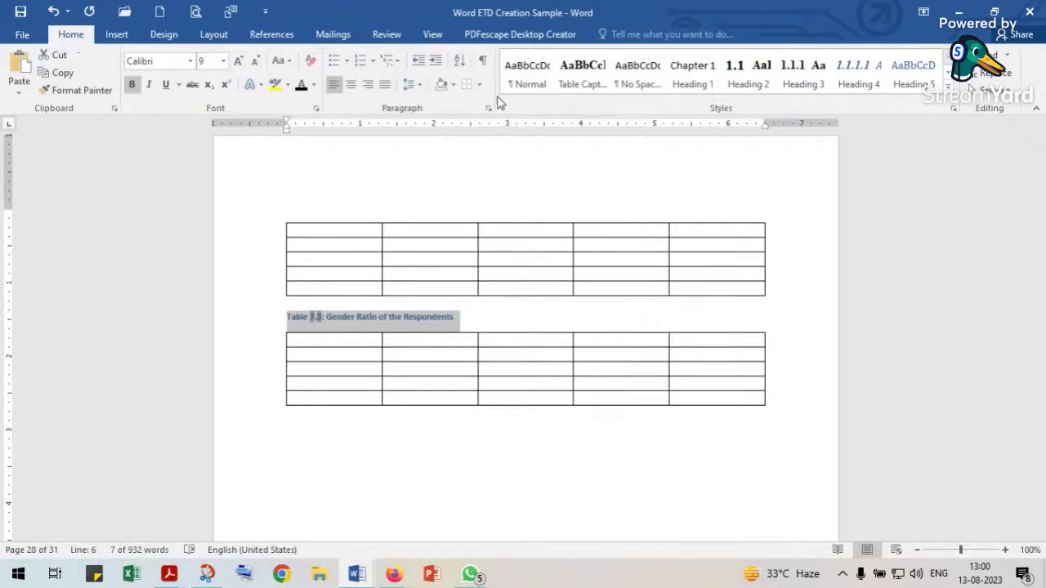
pyautogui.click(581, 82)
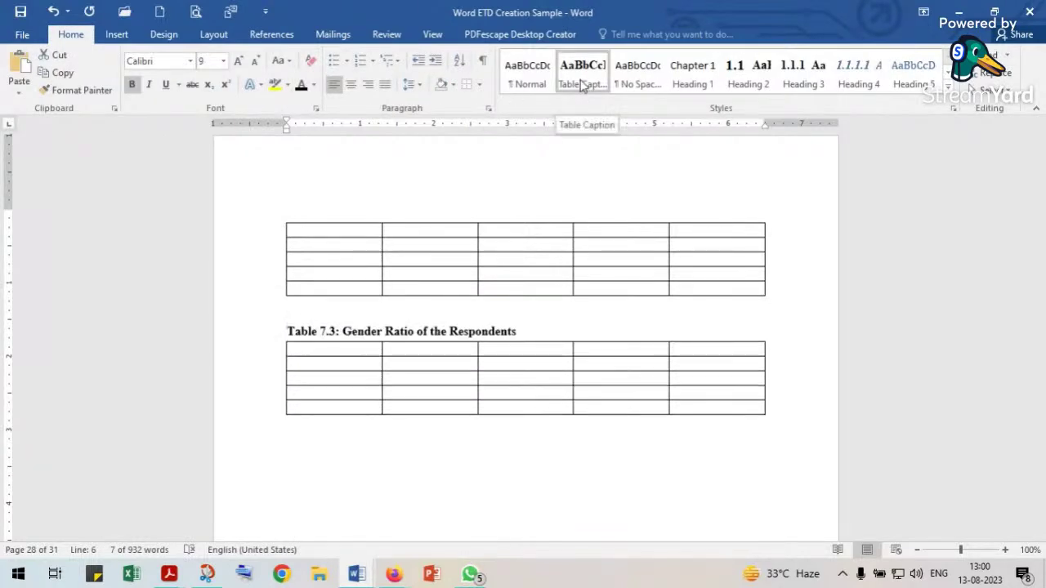
# Apply the Table Caption style to the whole Gender Ratio caption line on page 26.
pyautogui.scroll(6, 368, 255)
pyautogui.scroll(10, 367, 247)
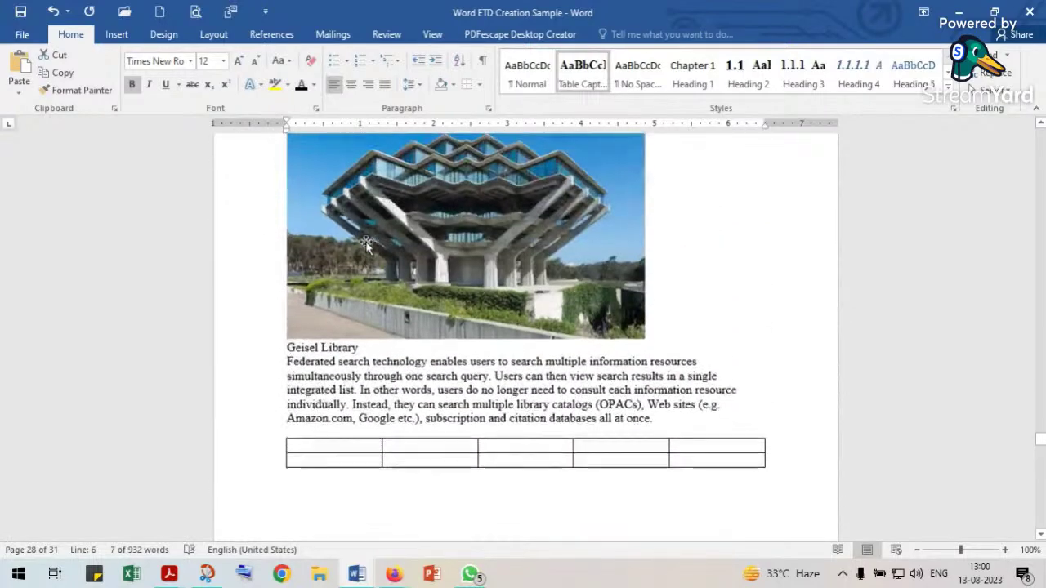
pyautogui.scroll(10, 367, 245)
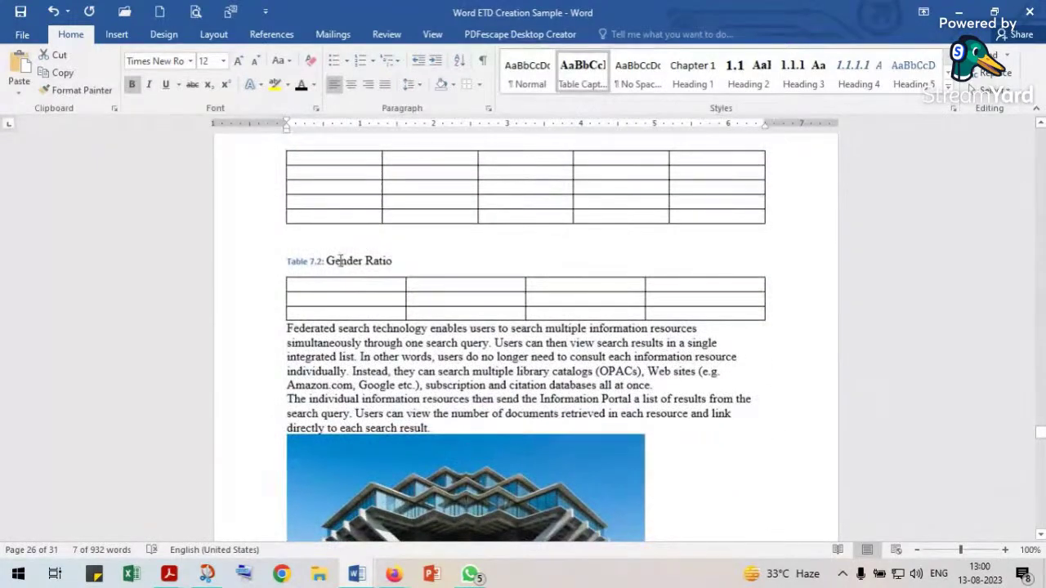
pyautogui.click(269, 269)
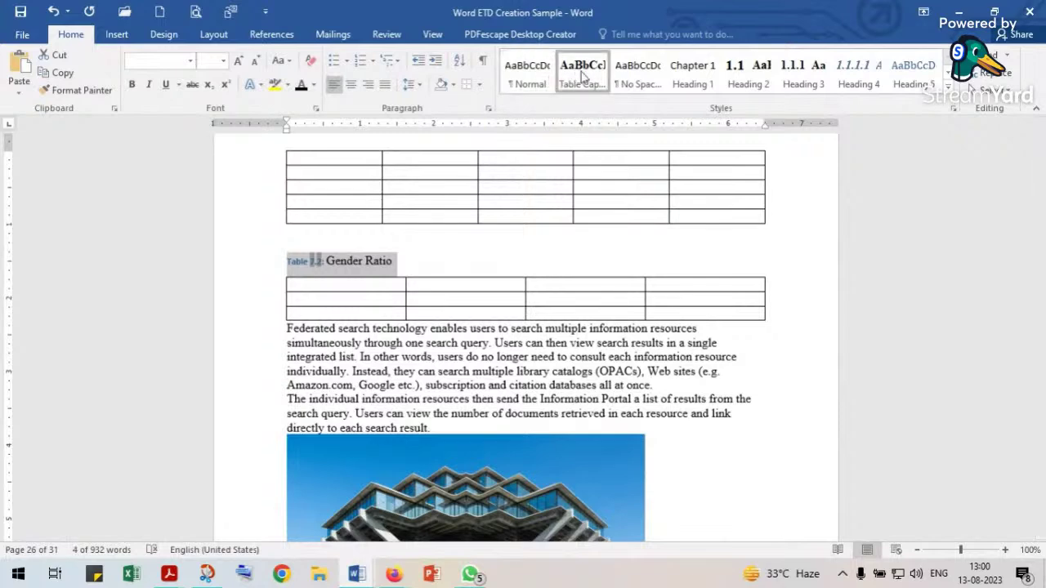
pyautogui.click(582, 76)
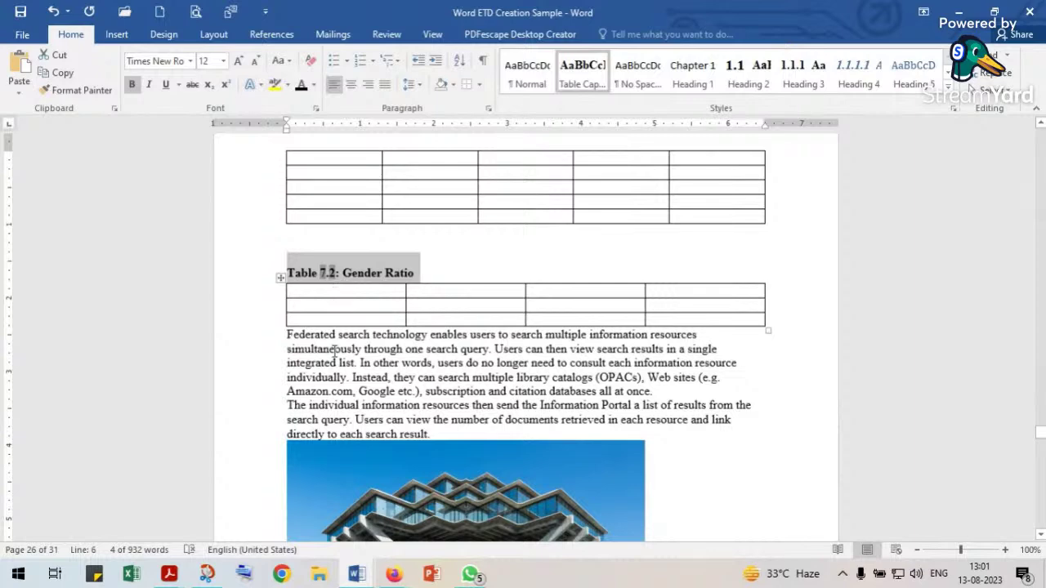
# Insert an automatic Table caption above the table following the Geisel Library paragraph, with a colon and the placeholder title "fgfgfggfgfdg".
pyautogui.scroll(5, 327, 276)
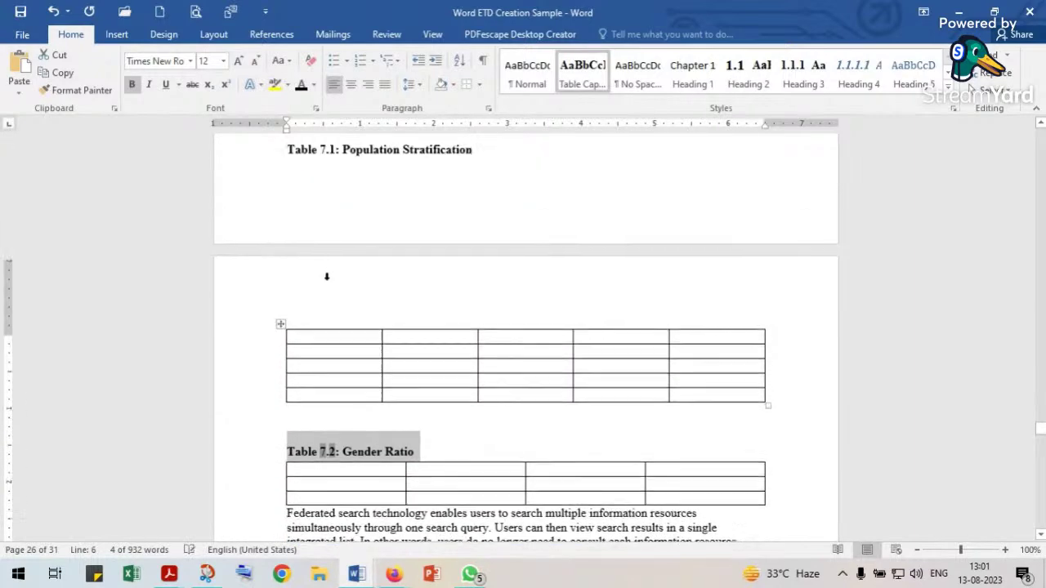
pyautogui.scroll(-20, 326, 276)
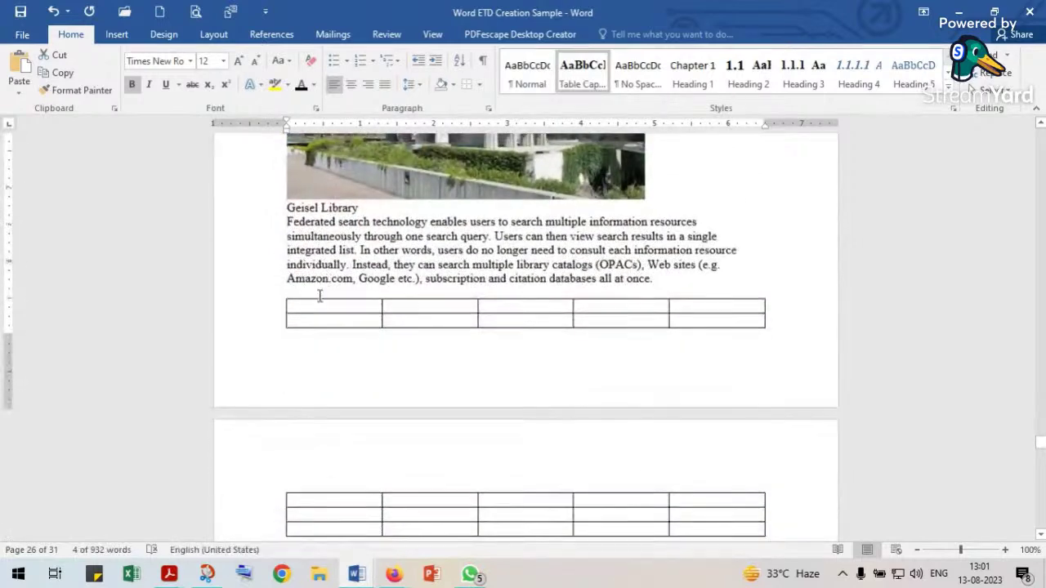
pyautogui.click(320, 293)
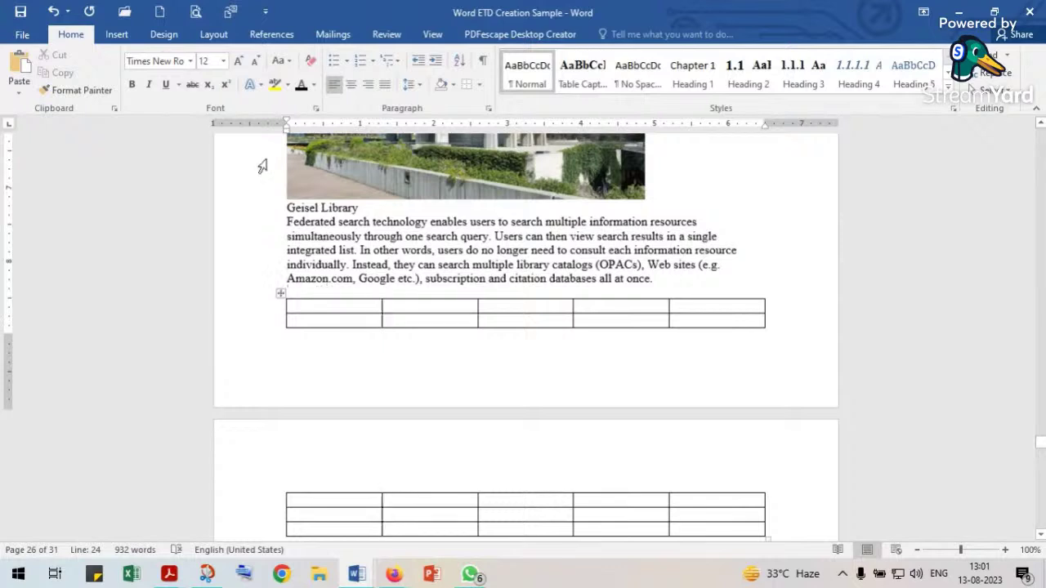
pyautogui.click(271, 34)
pyautogui.click(425, 81)
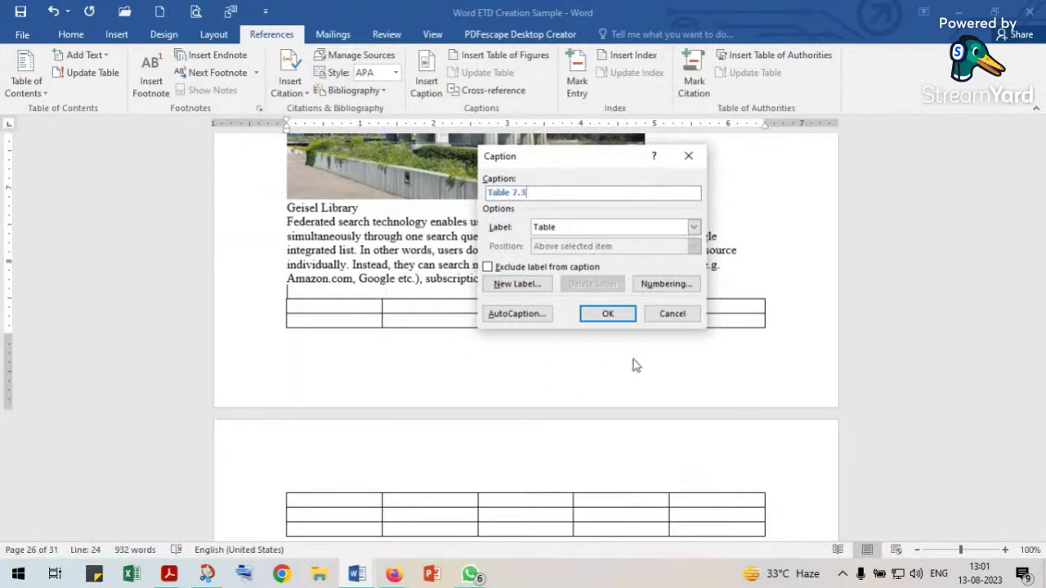
pyautogui.click(607, 314)
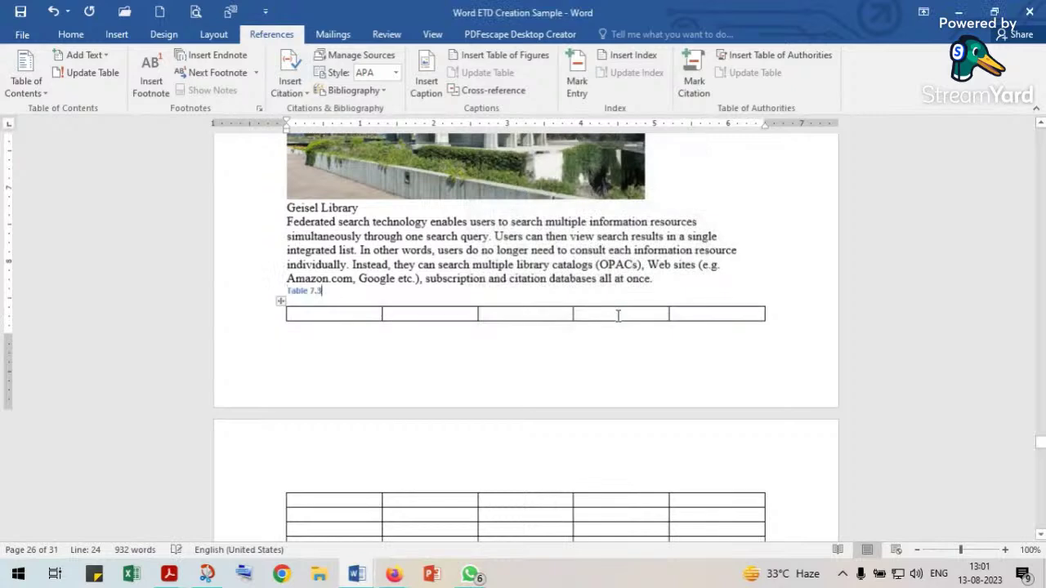
pyautogui.write(':')
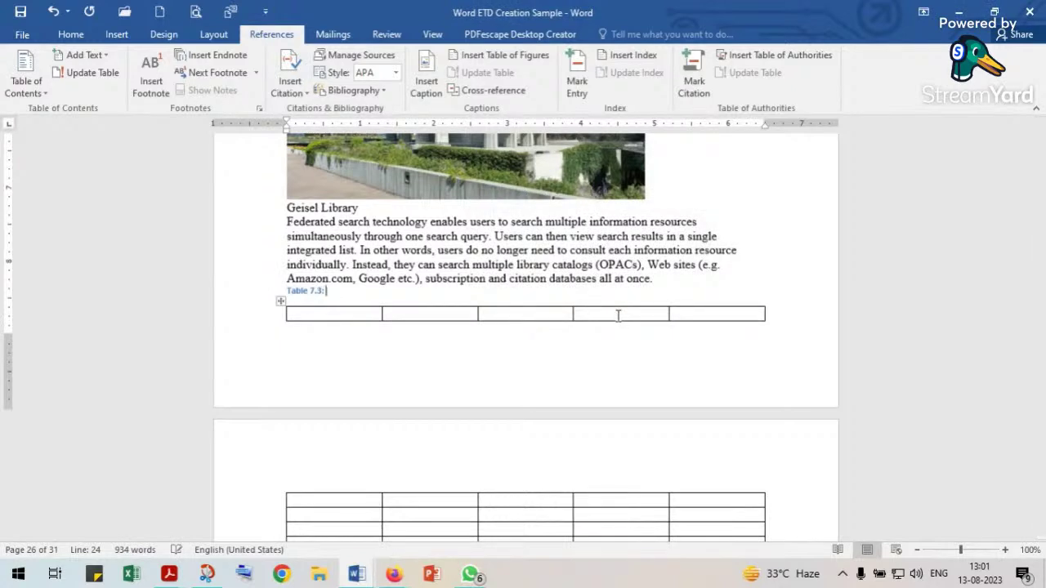
pyautogui.write(' fgfgfgfgfdg')
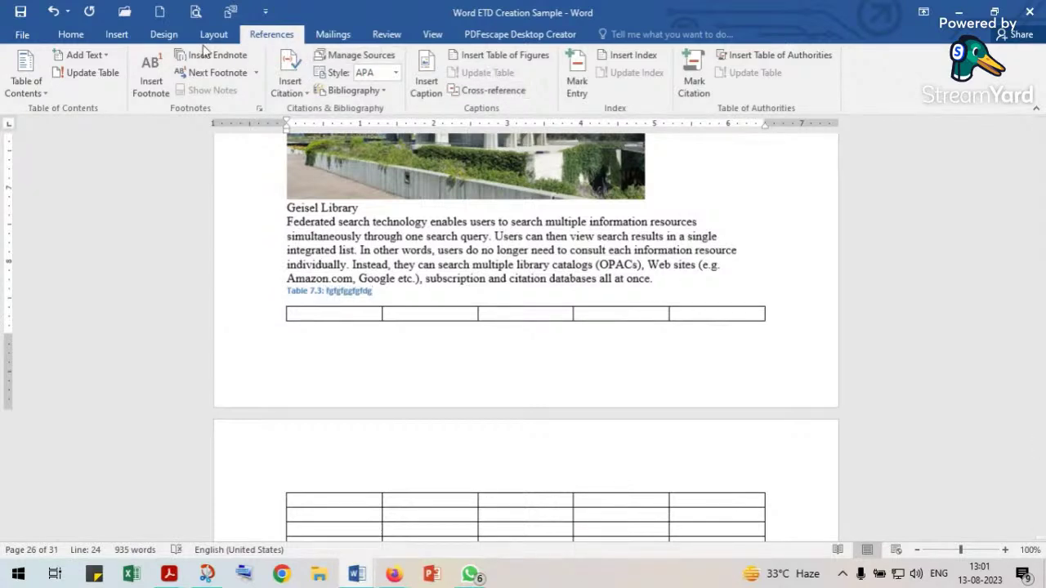
# Apply the Table Caption style to the placeholder caption and check the numbering of the "Gender Ratio of the Respondents" caption.
pyautogui.click(70, 34)
pyautogui.click(581, 72)
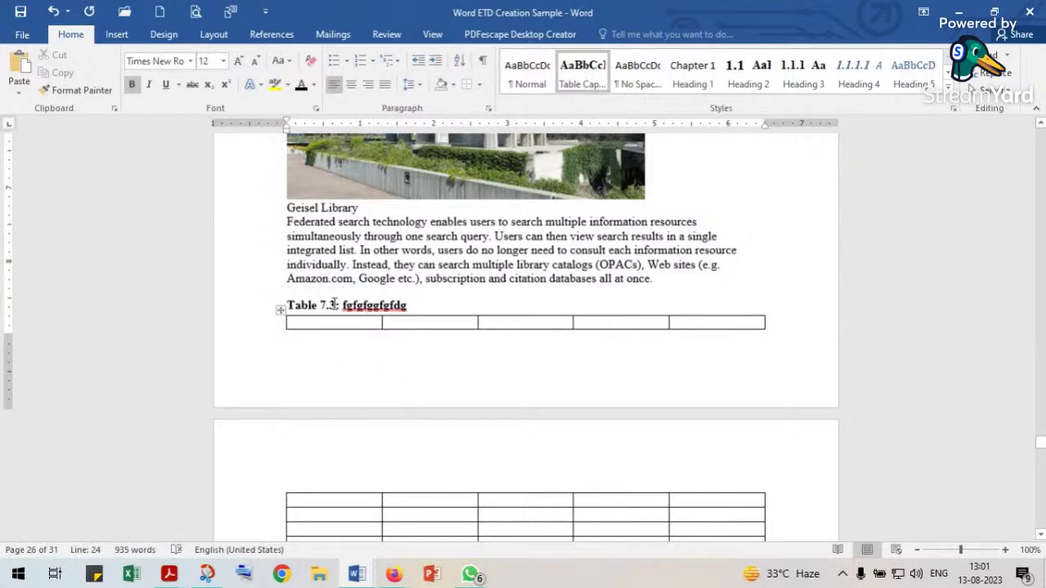
pyautogui.scroll(-10, 334, 304)
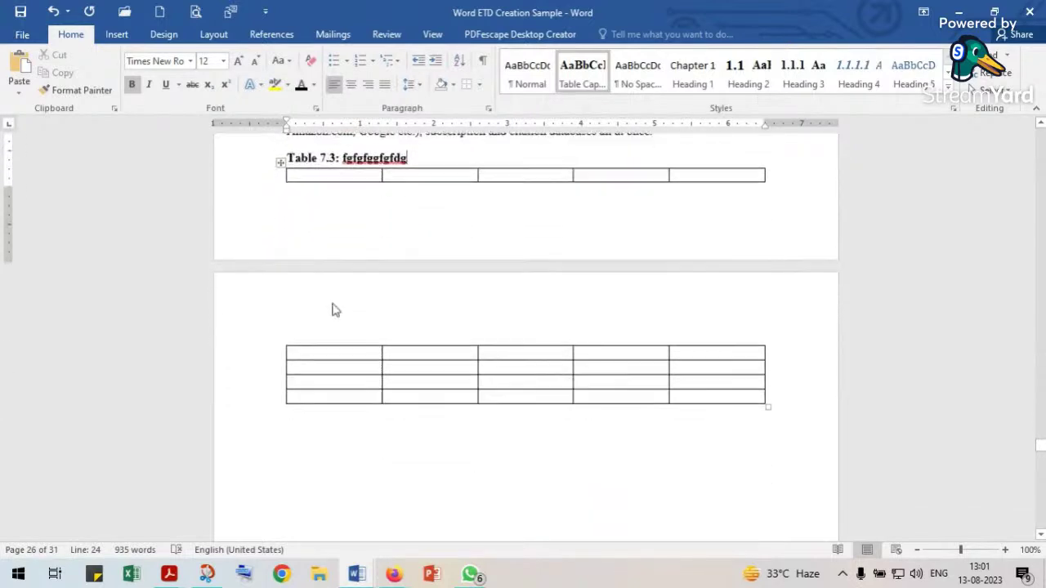
pyautogui.scroll(-5, 334, 304)
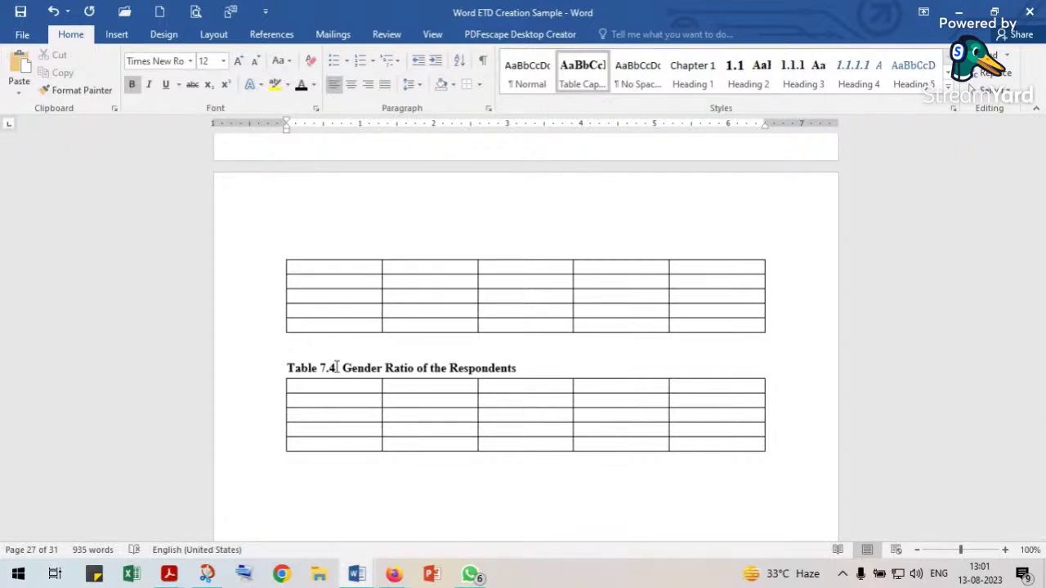
pyautogui.scroll(3, 336, 367)
pyautogui.scroll(3, 332, 383)
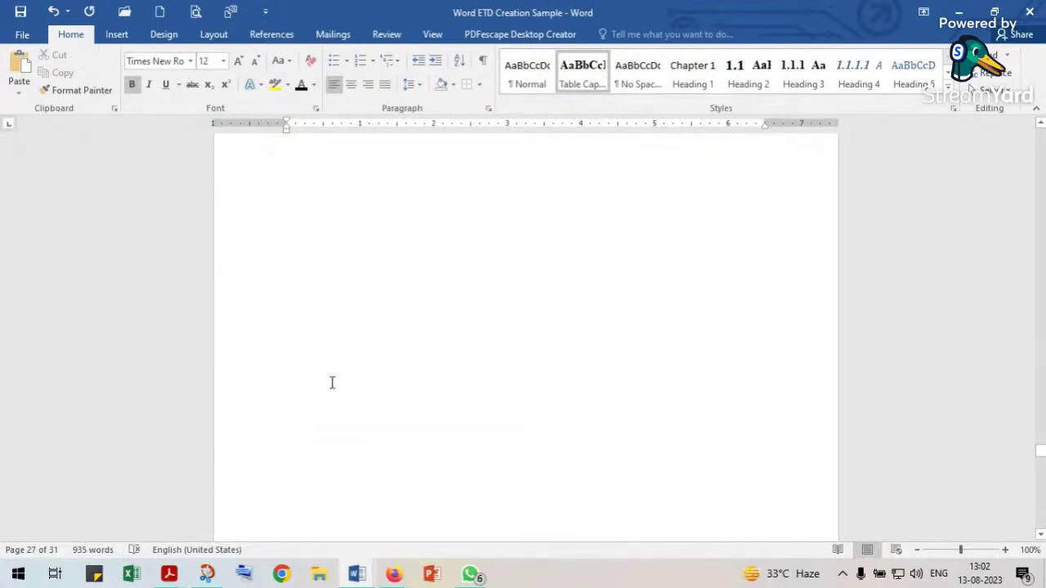
# Start a new caption directly before the "Rem Koolhaas's Central Library" title under its picture and choose the Figure label.
pyautogui.scroll(-10, 332, 382)
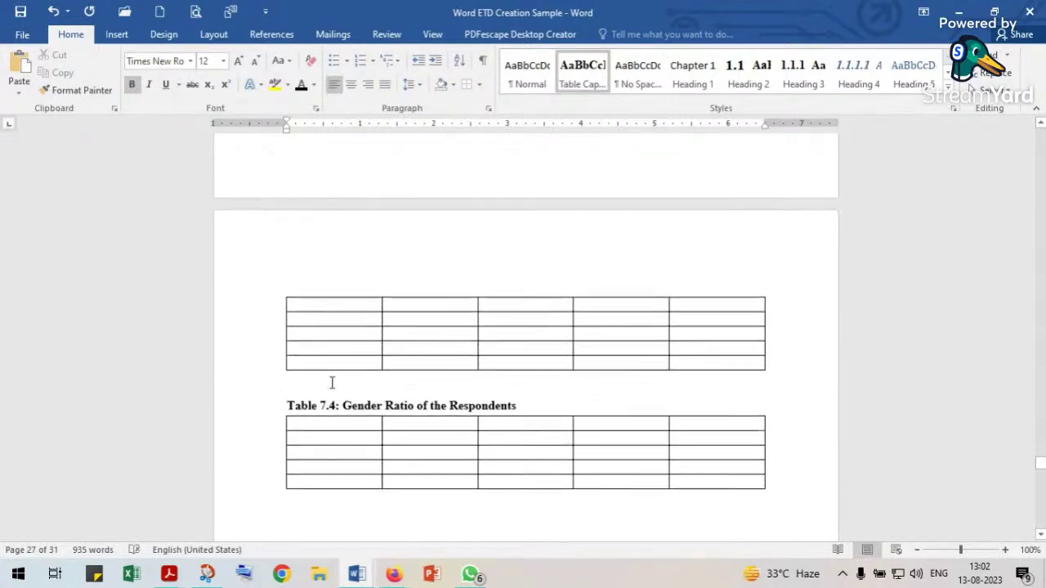
pyautogui.scroll(-10, 331, 383)
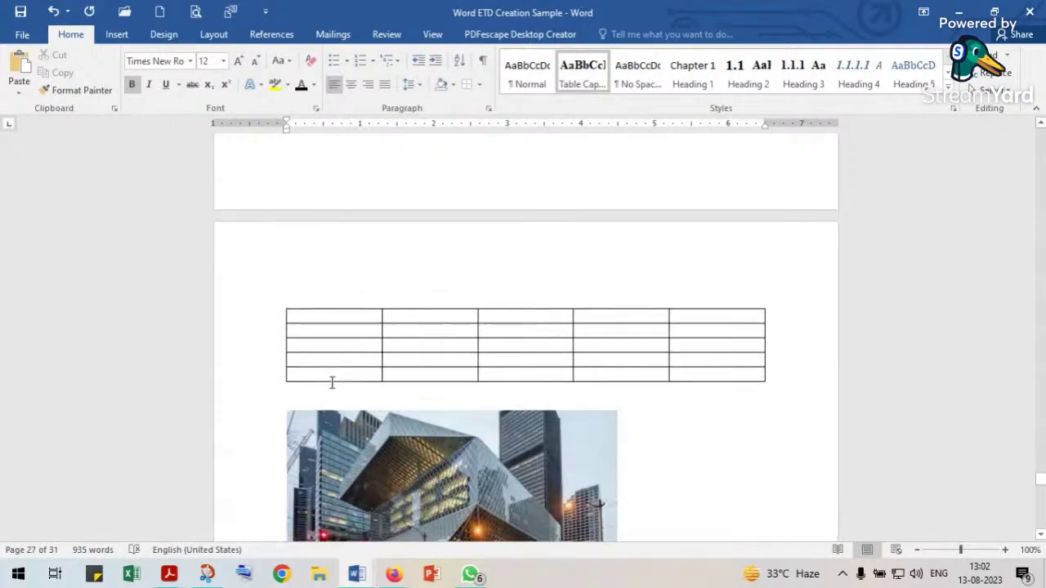
pyautogui.scroll(-3, 332, 382)
pyautogui.scroll(-8, 331, 383)
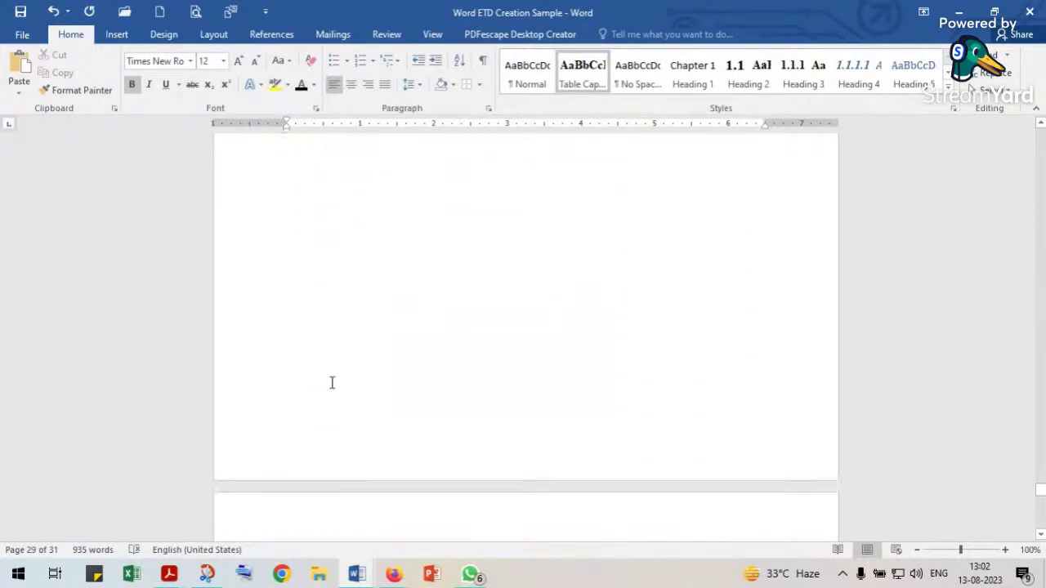
pyautogui.scroll(2, 332, 382)
pyautogui.scroll(5, 332, 382)
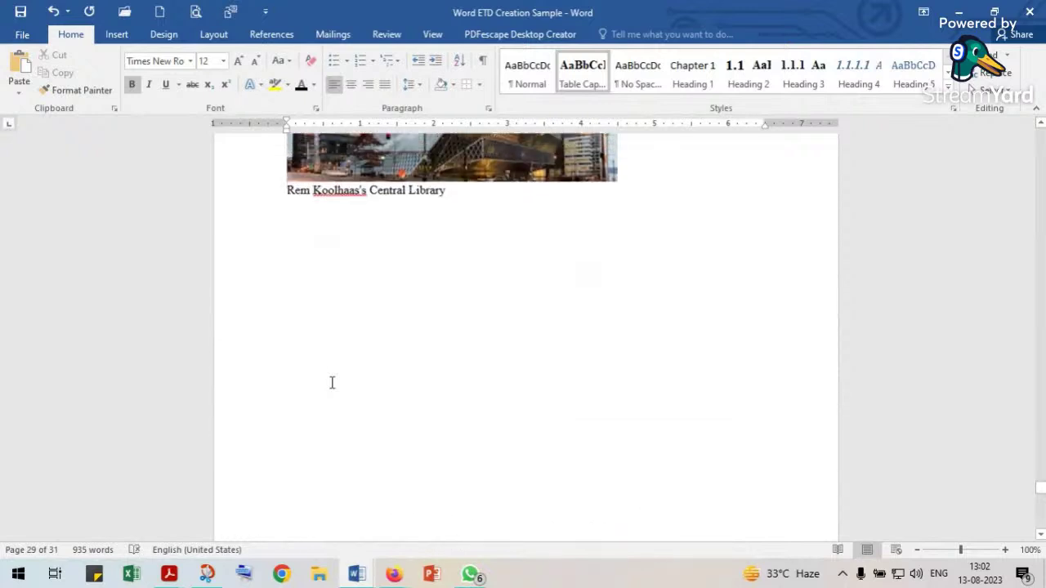
pyautogui.click(287, 281)
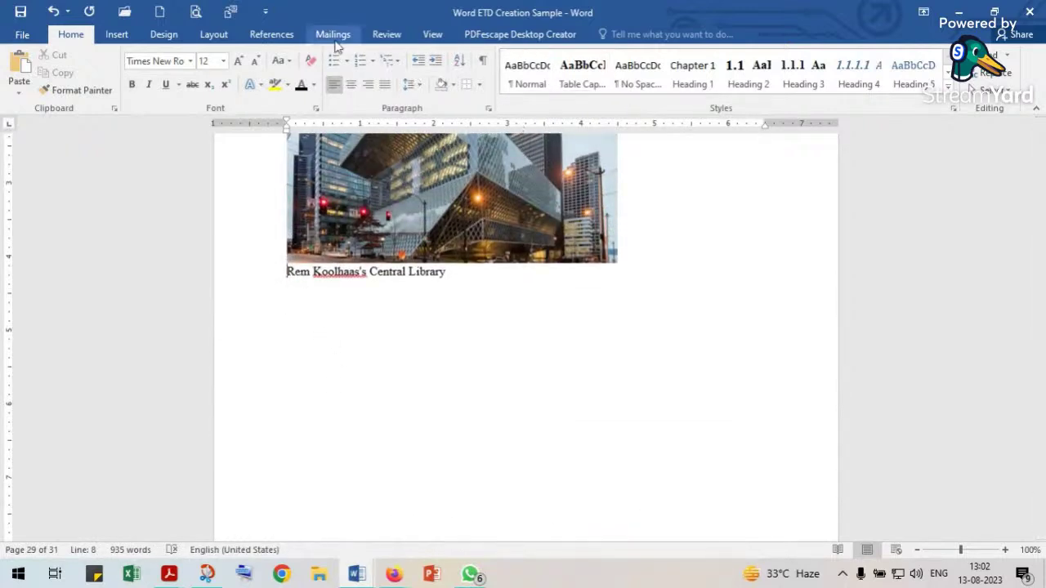
pyautogui.click(274, 34)
pyautogui.click(424, 78)
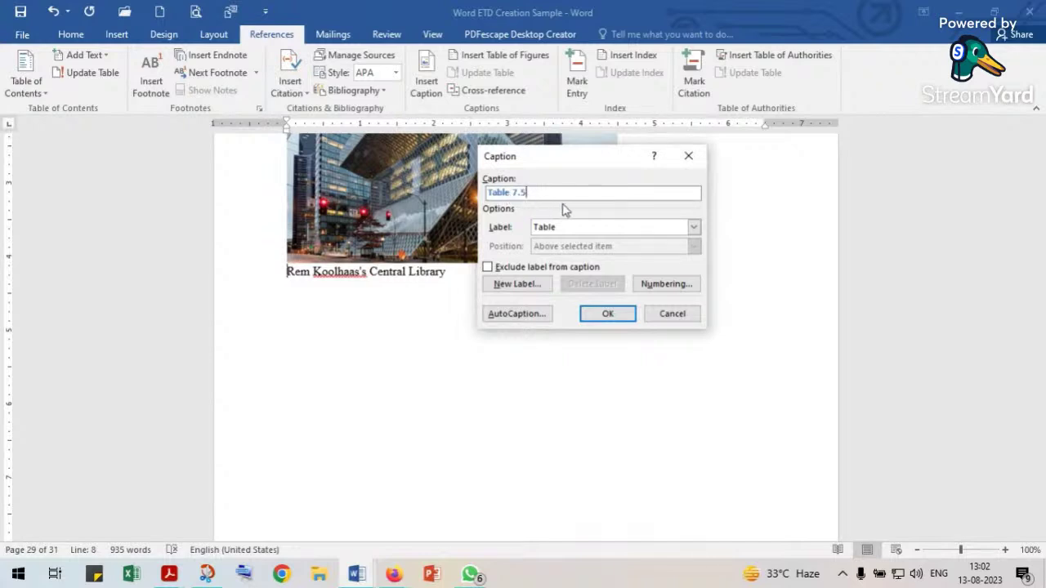
pyautogui.click(693, 228)
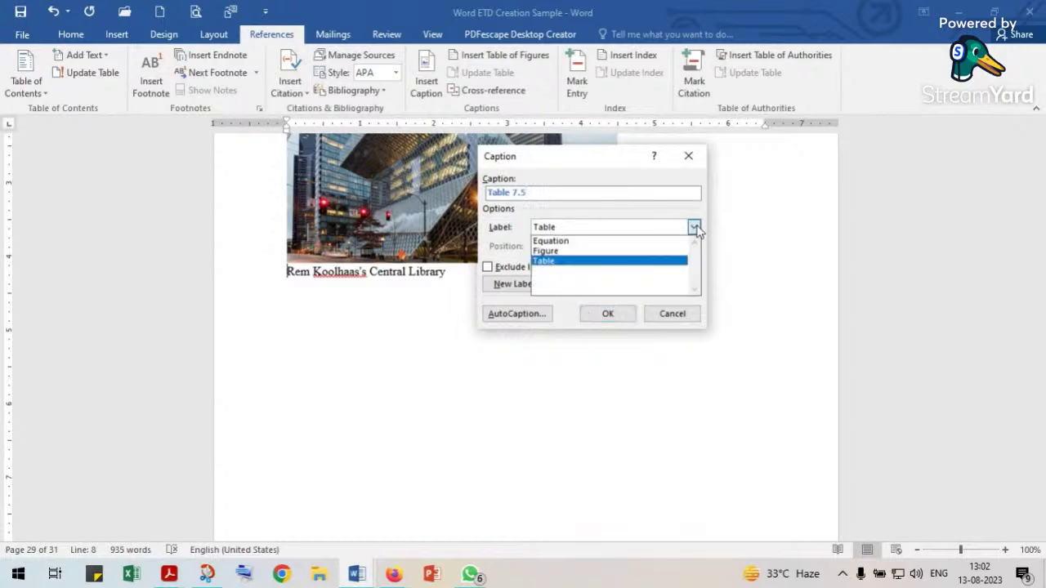
pyautogui.click(552, 253)
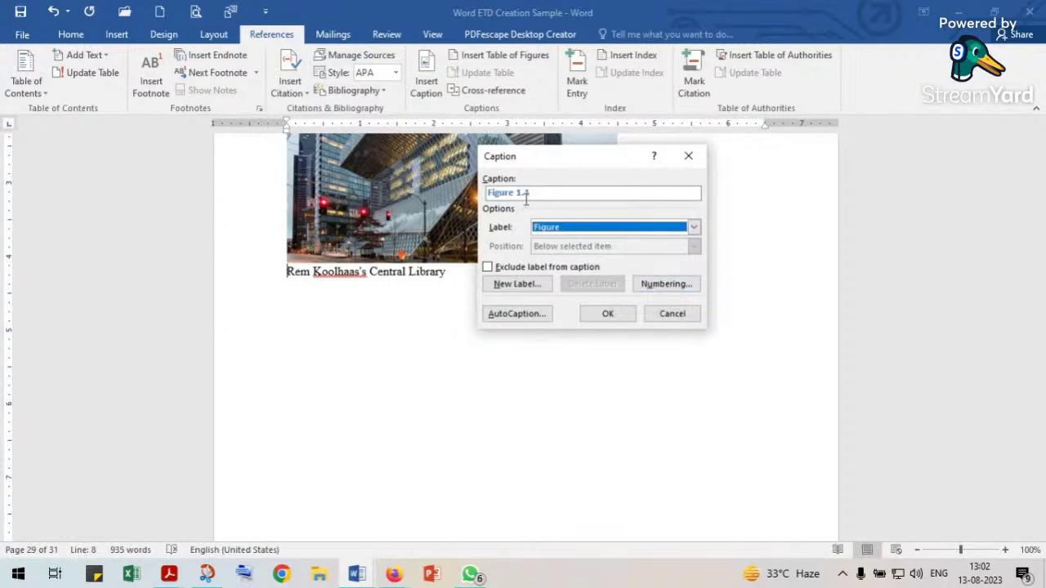
# Include the Heading 1 chapter number with a period separator in the figure numbering and insert the caption, followed by a colon.
pyautogui.click(675, 285)
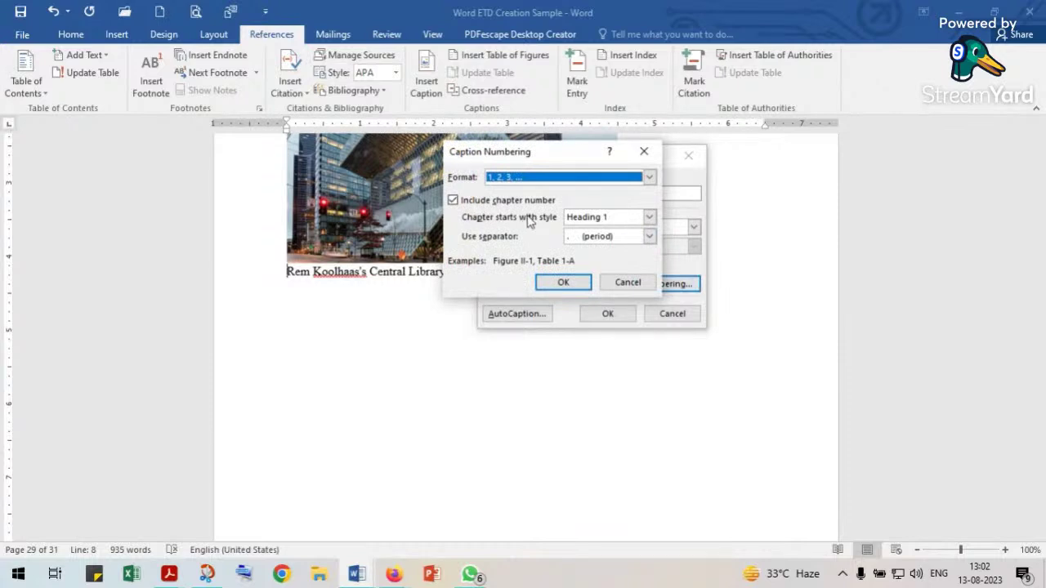
pyautogui.click(565, 284)
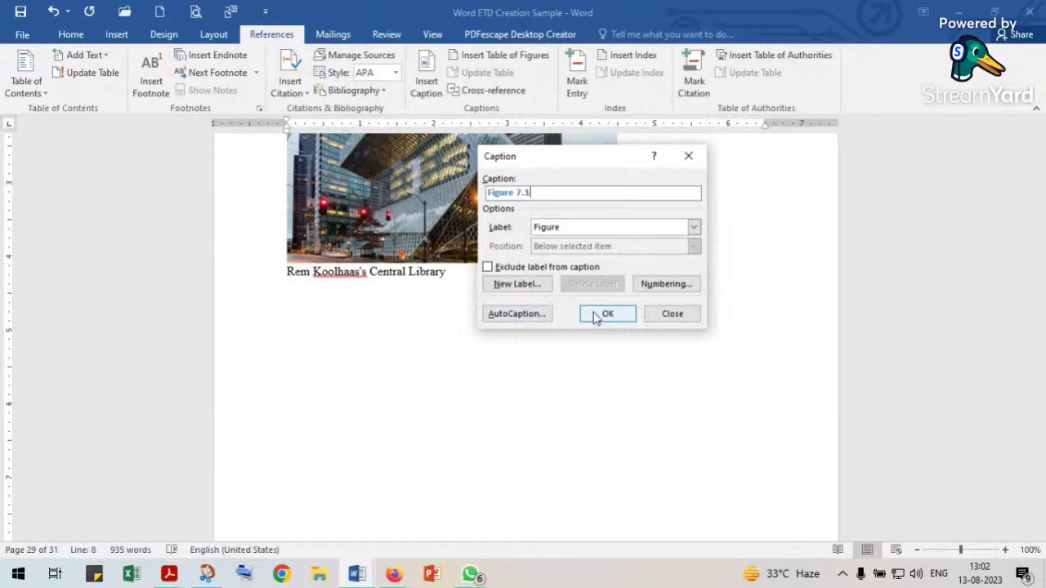
pyautogui.click(591, 314)
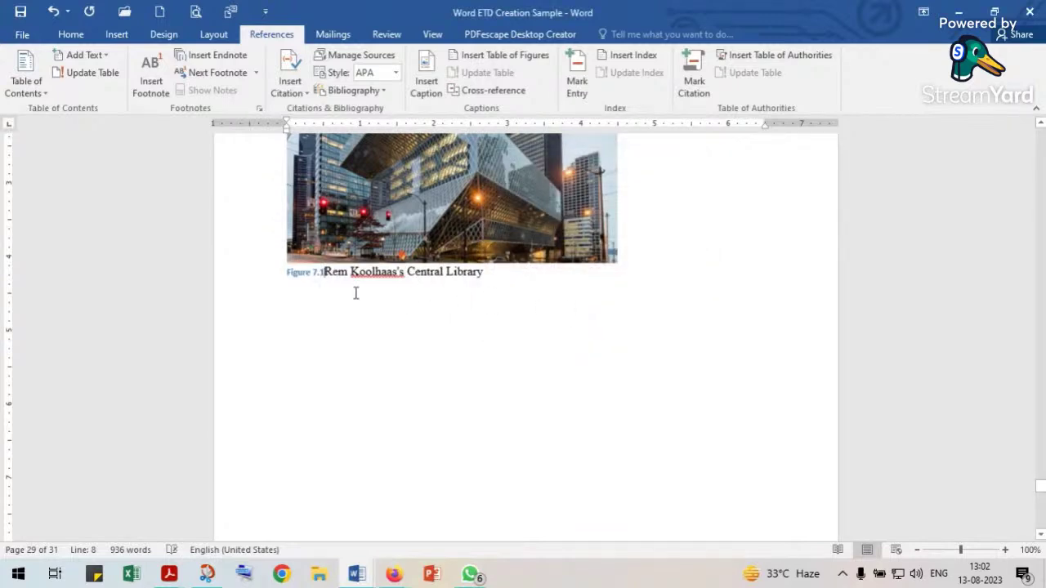
pyautogui.write(':')
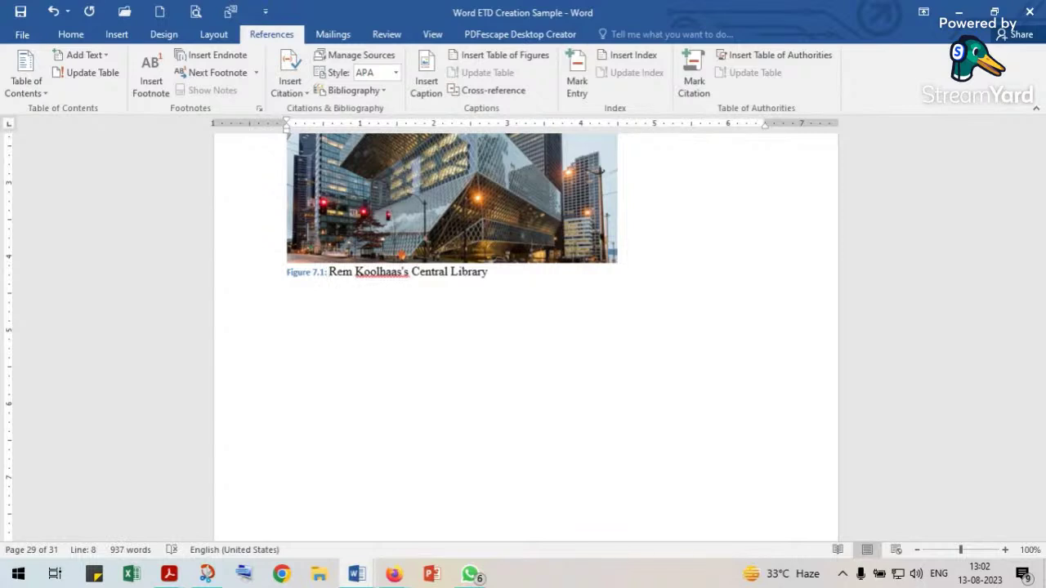
# Apply the Table Caption style to the whole "Rem Koolhaas's Central Library" figure caption line.
pyautogui.click(264, 276)
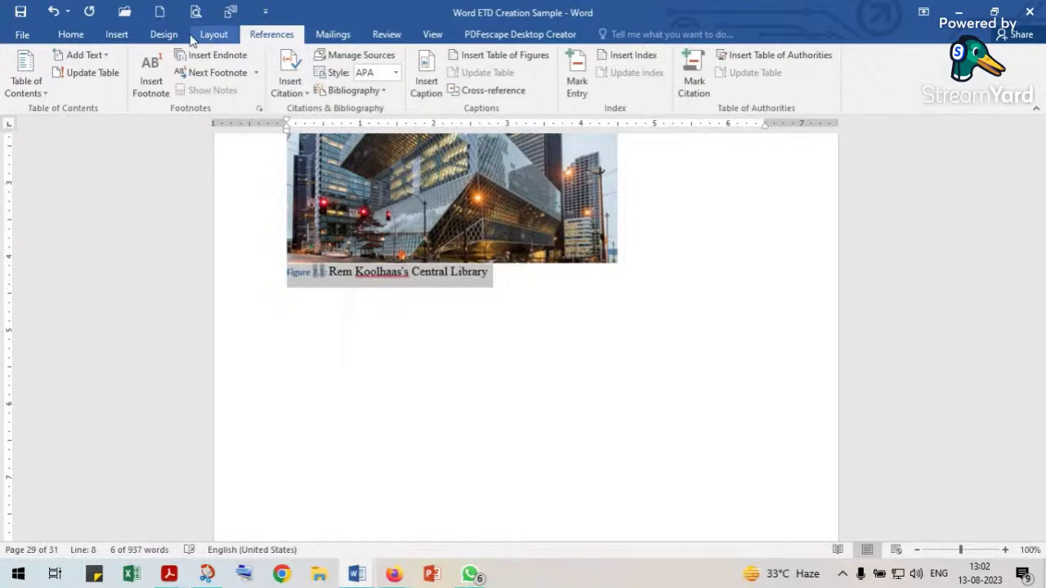
pyautogui.click(72, 35)
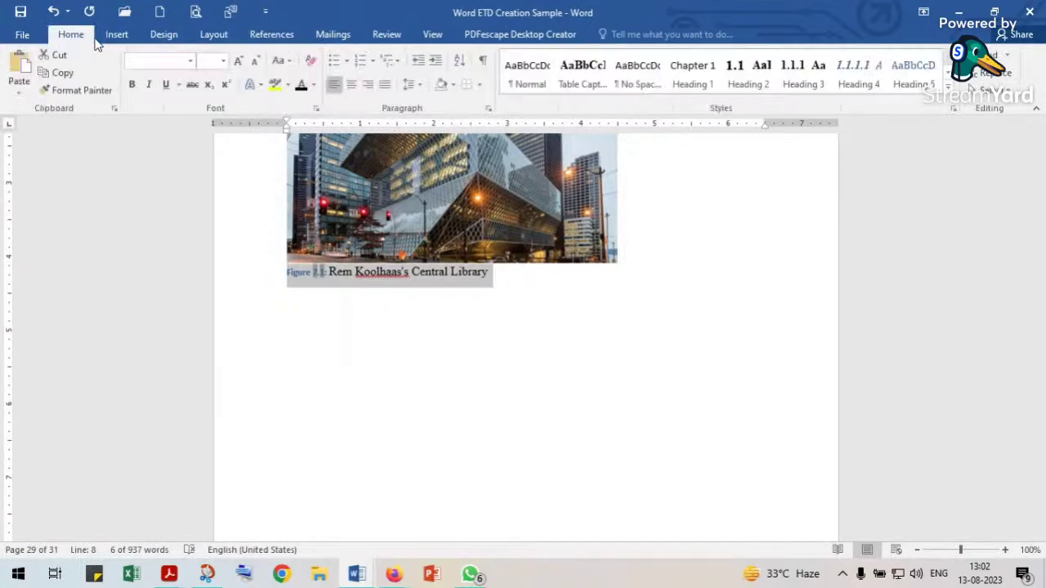
pyautogui.click(582, 69)
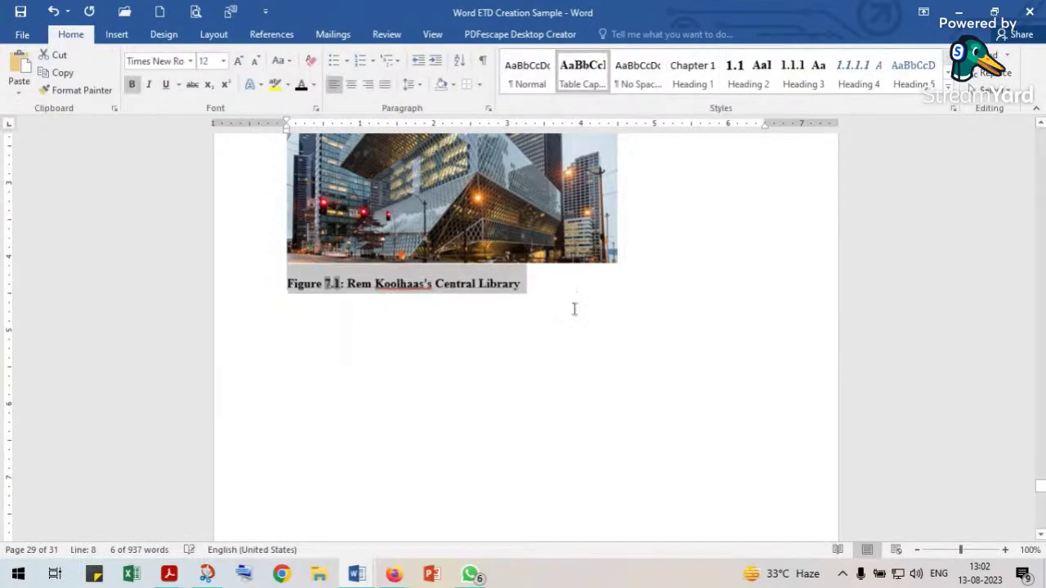
pyautogui.click(470, 299)
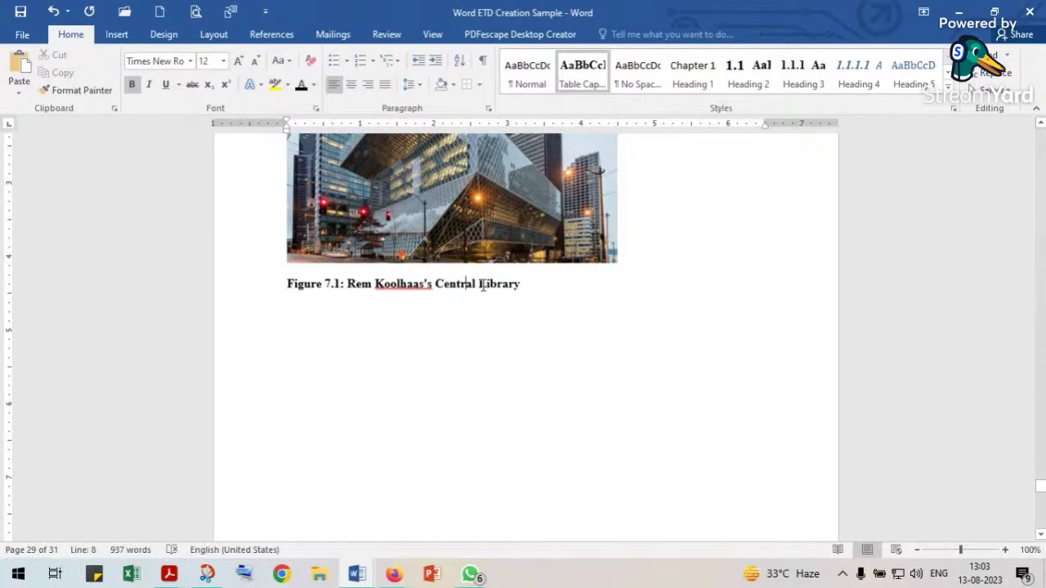
# Apply all borders to the table cell that holds the library picture beside the Black Diamond Library text on page 25.
pyautogui.scroll(10, 483, 283)
pyautogui.scroll(12, 482, 279)
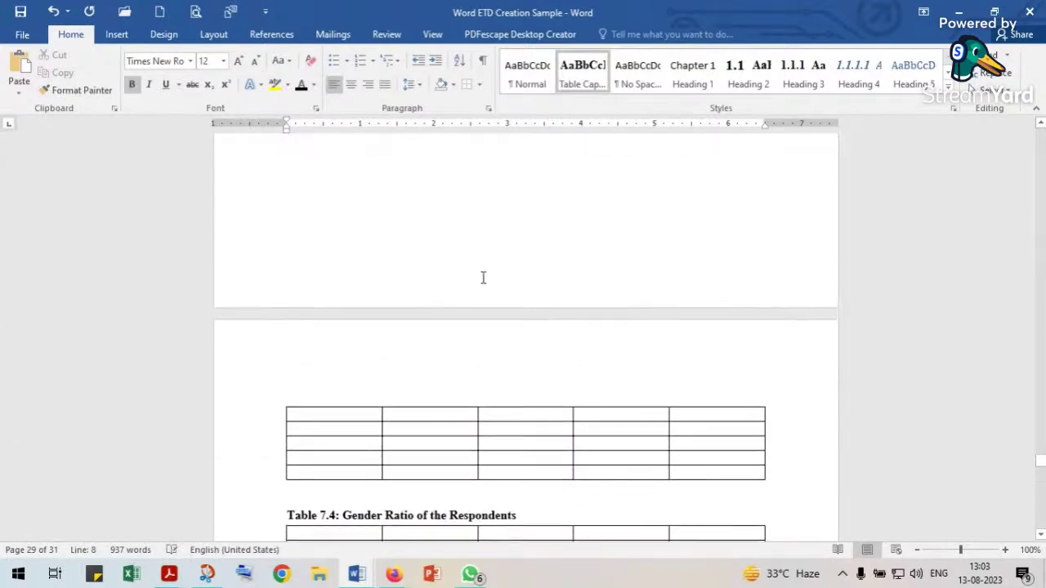
pyautogui.scroll(5, 483, 278)
pyautogui.scroll(10, 482, 277)
pyautogui.scroll(10, 483, 274)
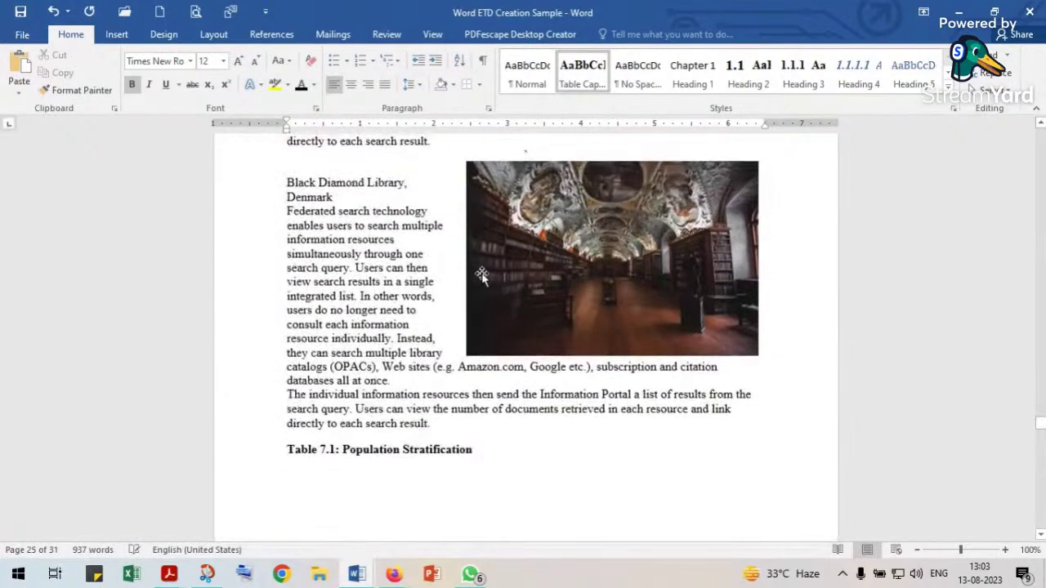
pyautogui.click(490, 269)
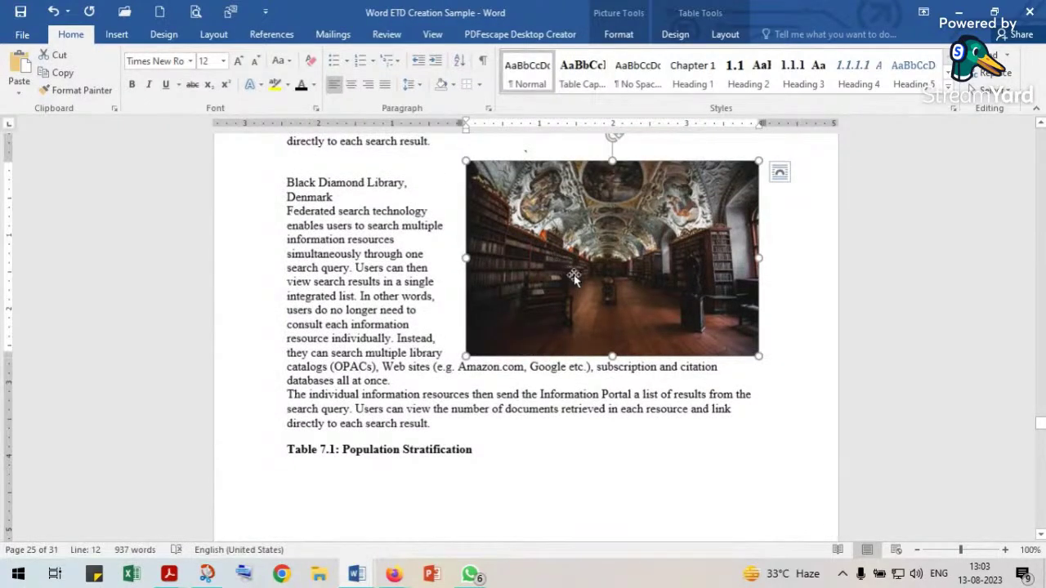
pyautogui.click(481, 89)
pyautogui.click(576, 225)
pyautogui.click(454, 193)
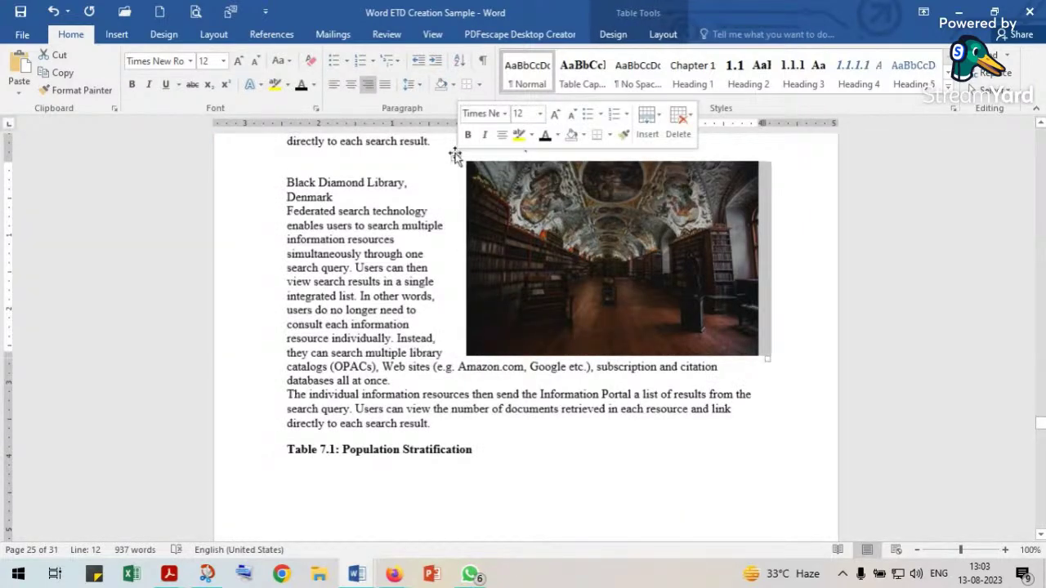
pyautogui.click(480, 90)
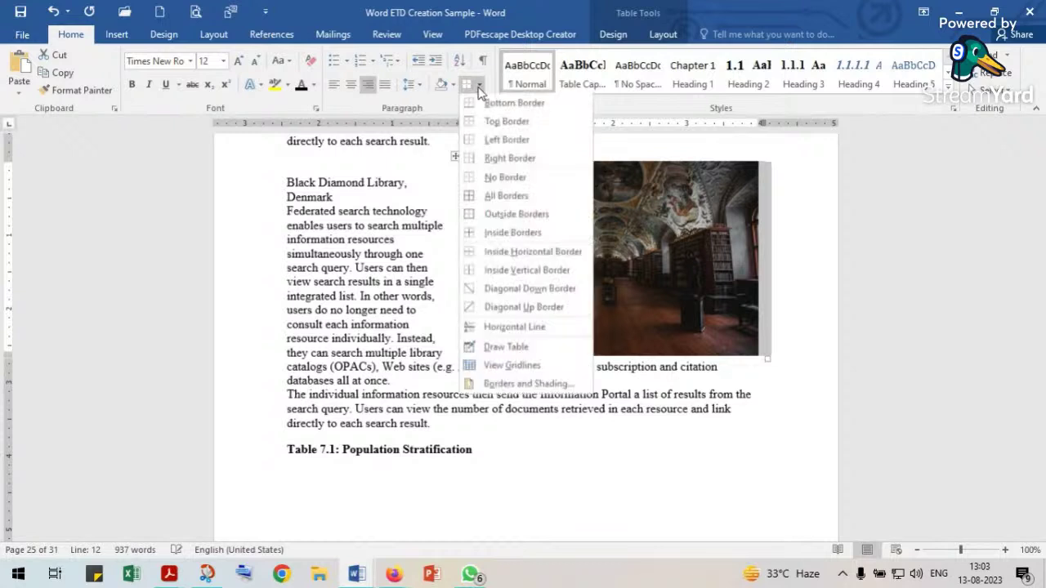
pyautogui.click(486, 202)
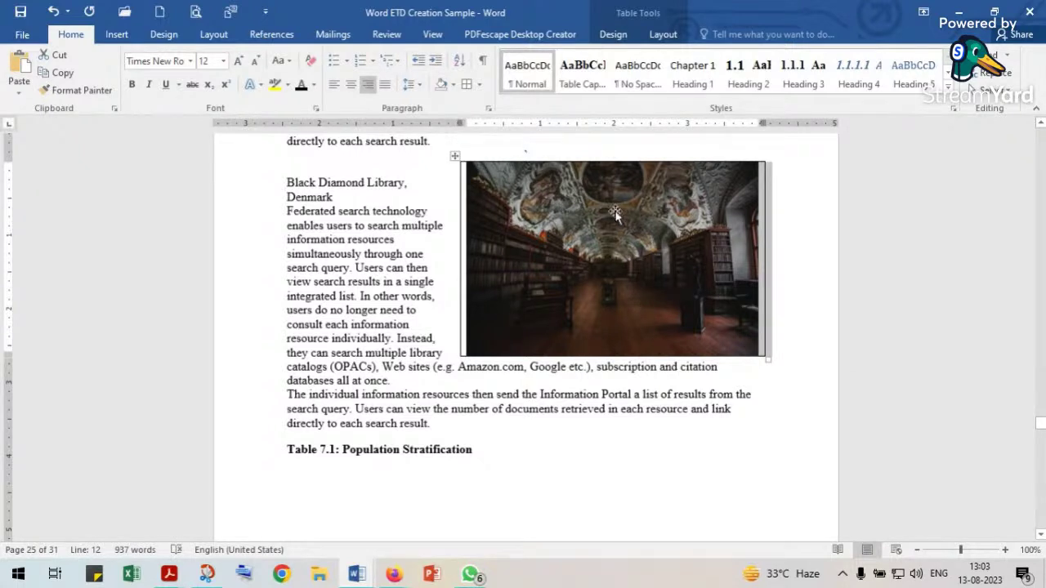
# Insert a Figure caption below the framed library picture with the placeholder title ": jhjhgjh hjghjghj jhgj g" and give it the Table Caption style.
pyautogui.rightClick(661, 230)
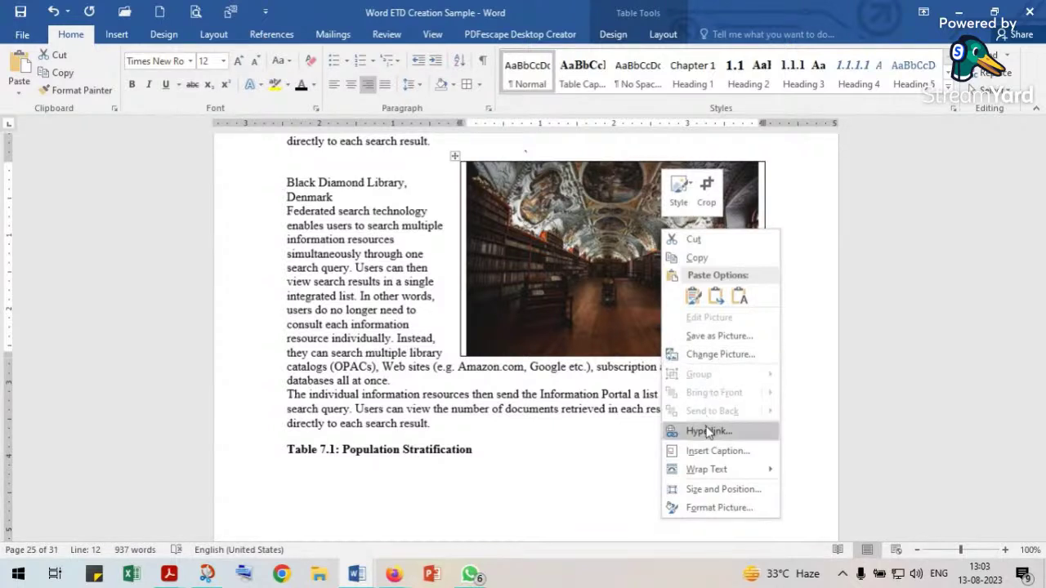
pyautogui.click(707, 459)
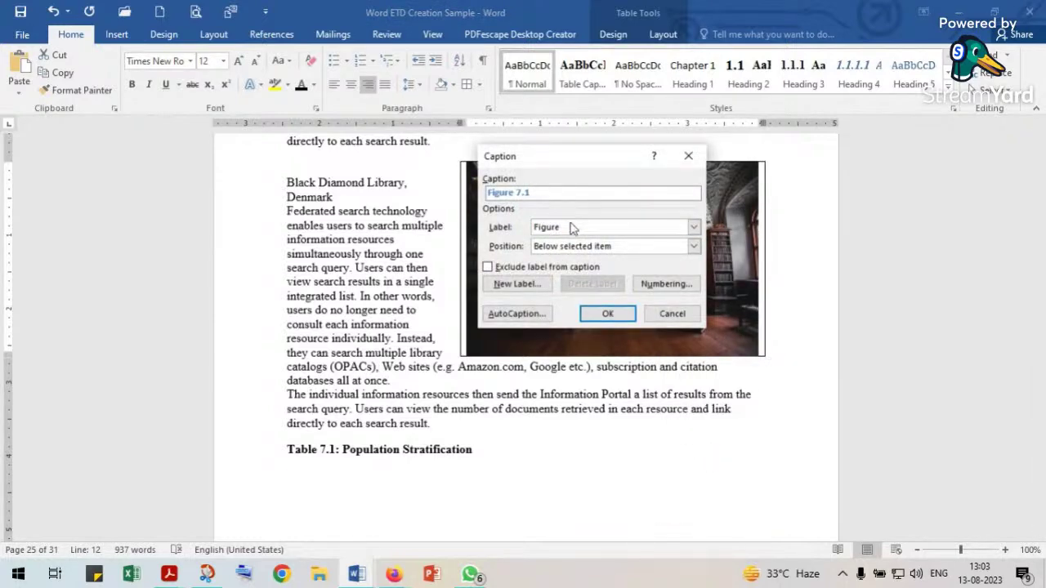
pyautogui.click(600, 317)
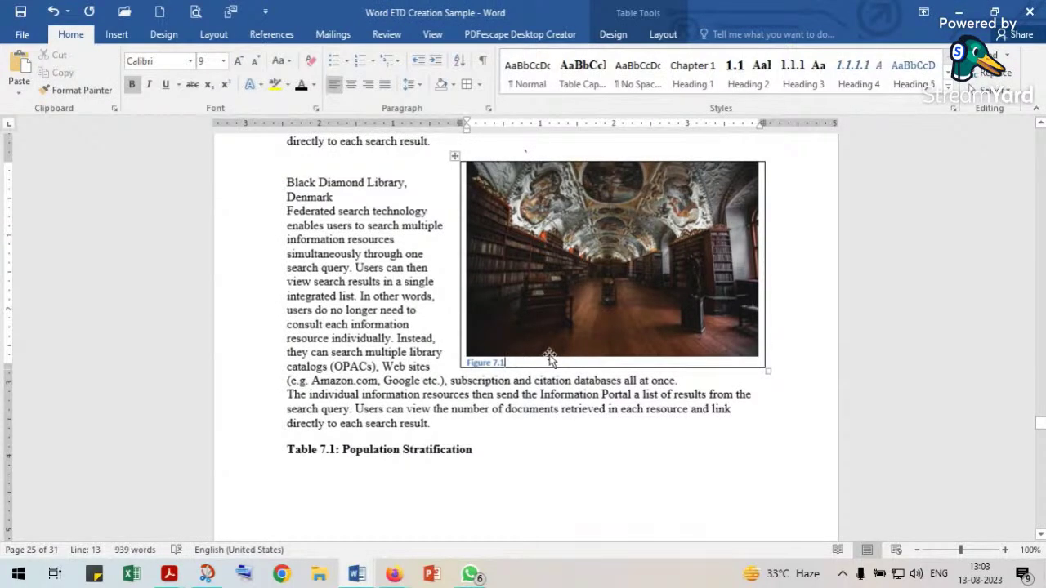
pyautogui.write(': jhjhgjh hjghj jhgj')
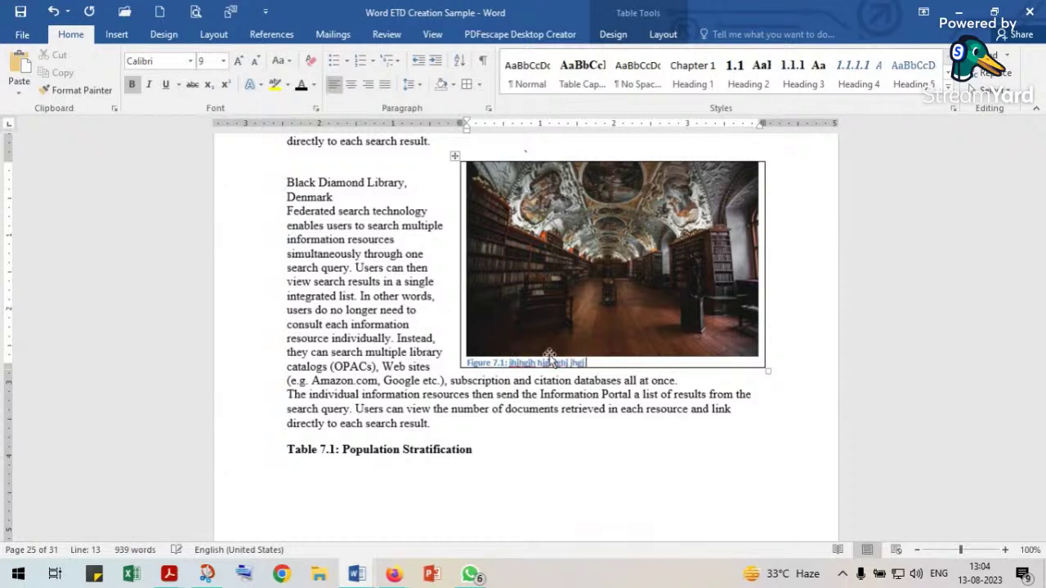
pyautogui.write(' g')
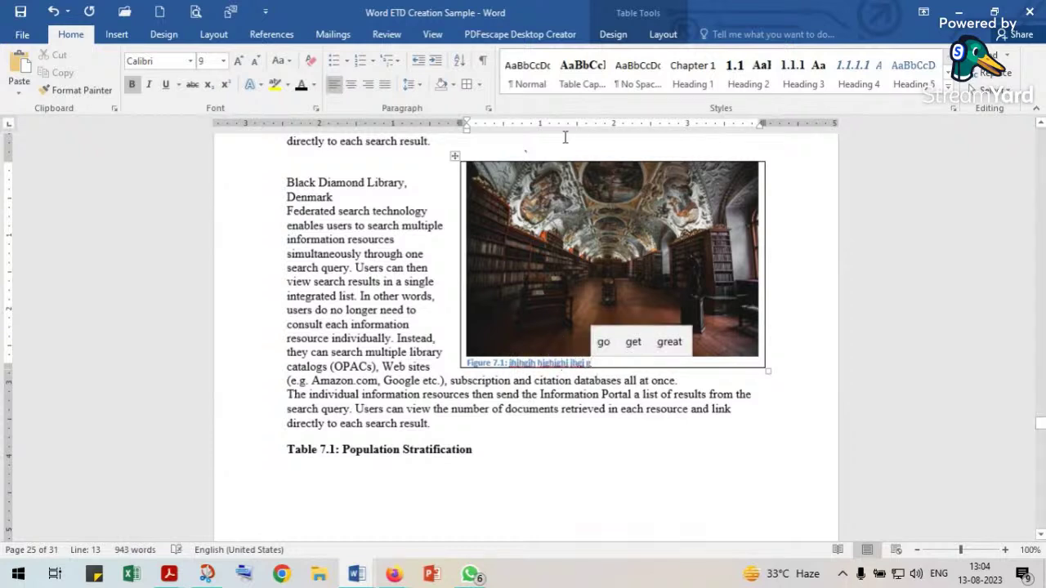
pyautogui.click(579, 75)
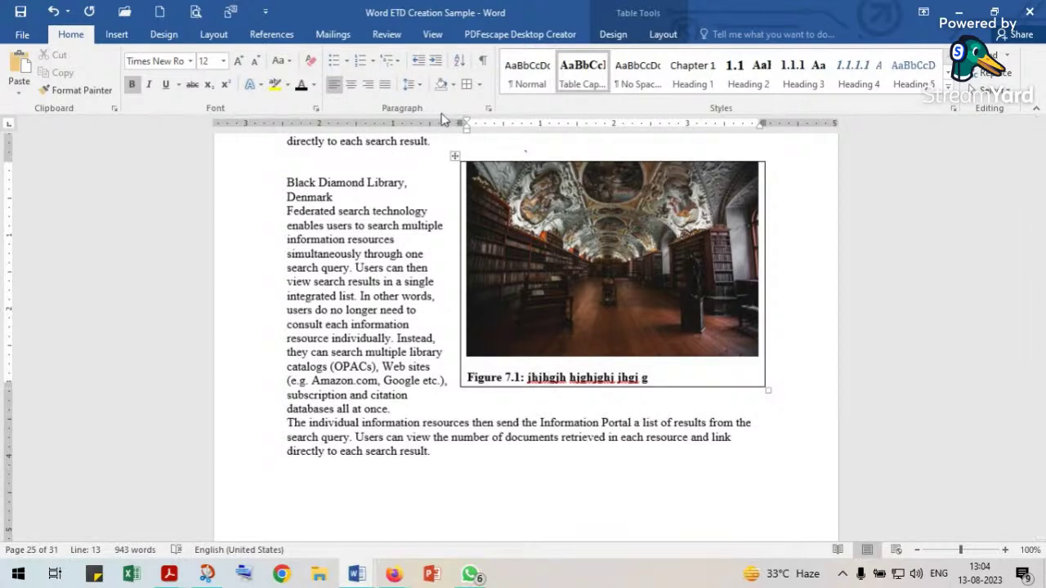
# Set the framed picture caption's paragraph spacing to 6 pt before and 10 pt after.
pyautogui.click(487, 108)
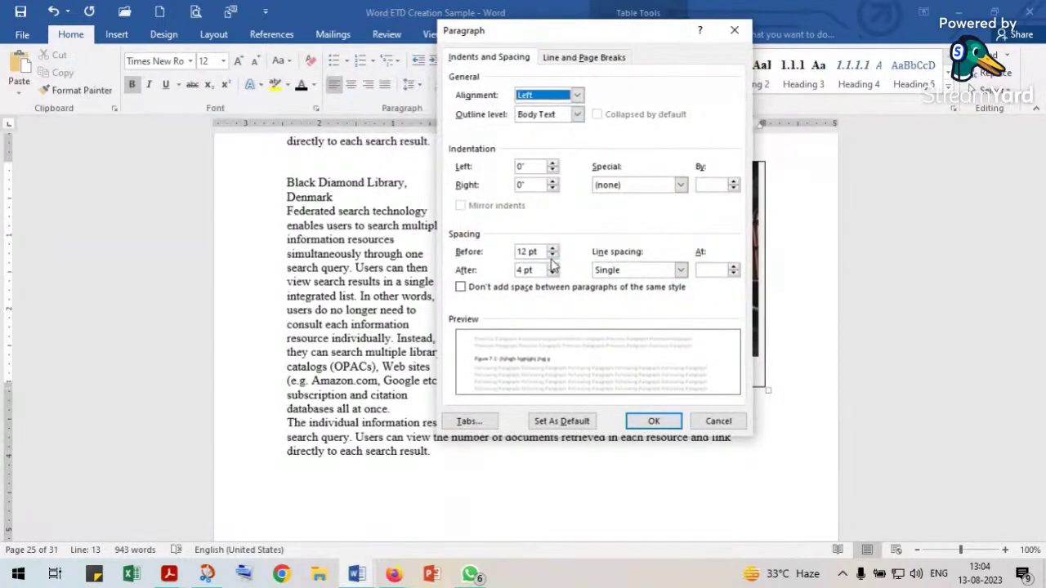
pyautogui.click(552, 255)
pyautogui.click(552, 266)
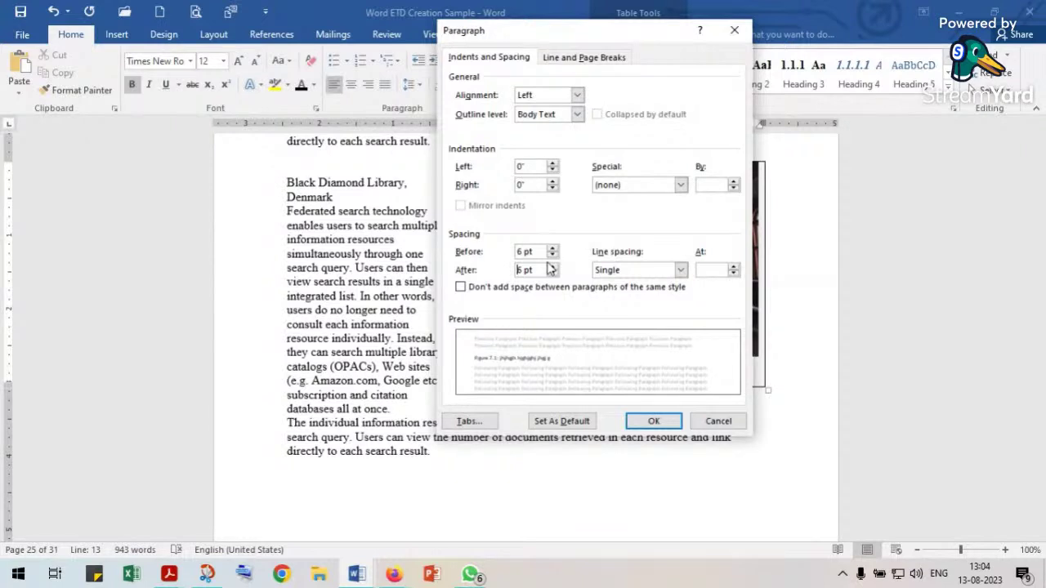
pyautogui.write('10')
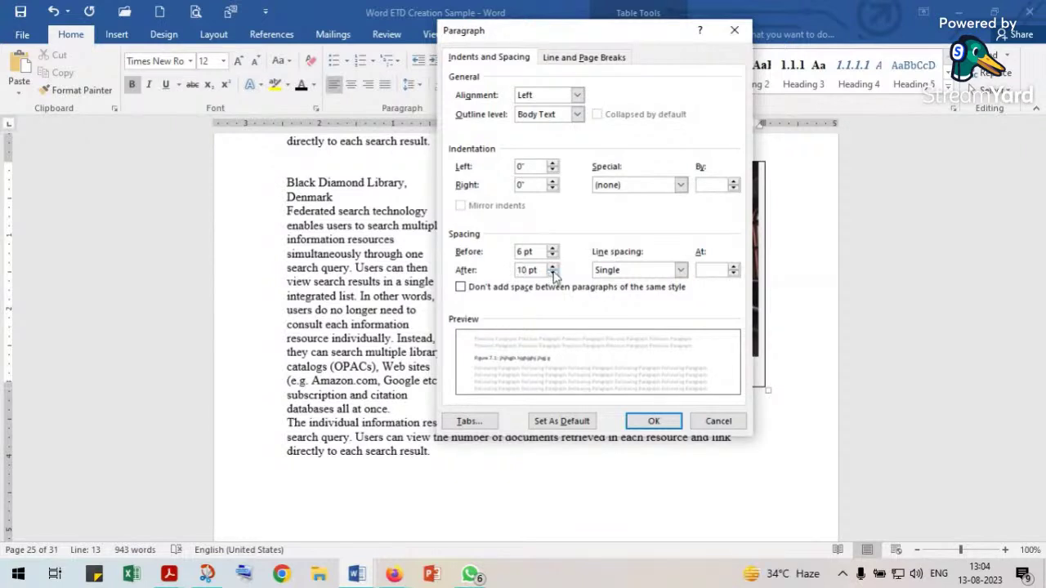
pyautogui.click(654, 421)
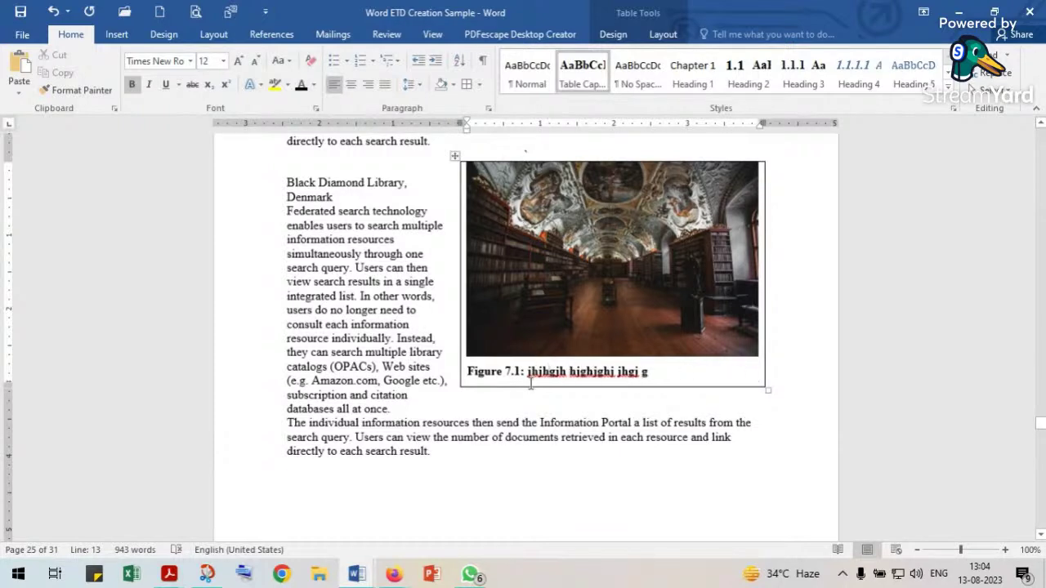
# Give the framed caption a hanging indent at its title's start and extend it with "kk gk k uiu u u uu iu h", wrapping within the picture's width.
pyautogui.moveTo(466, 128); pyautogui.dragTo(528, 132)
pyautogui.write('kk g')
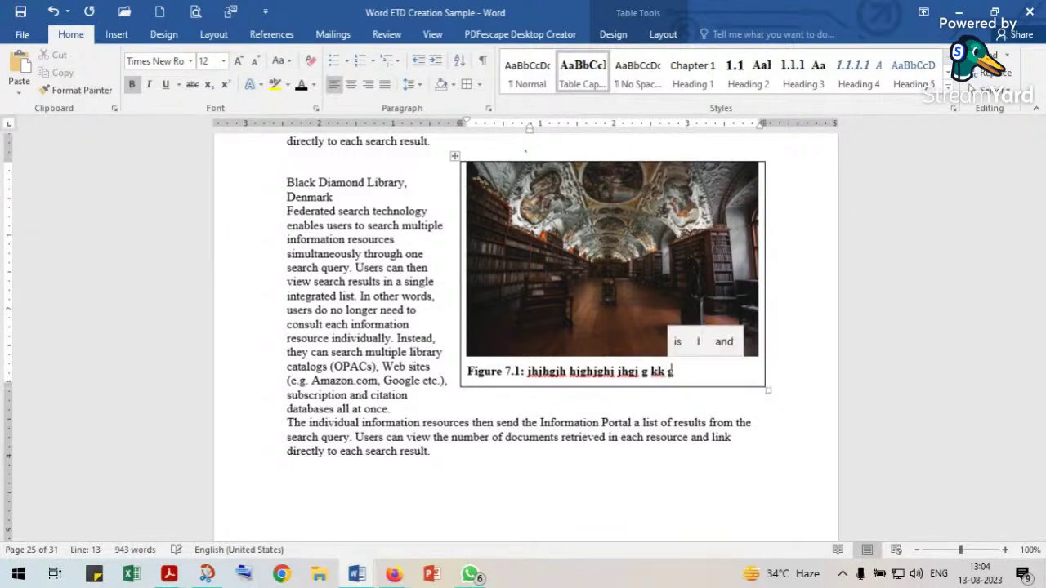
pyautogui.write('k k uiu u u  uu iu h')
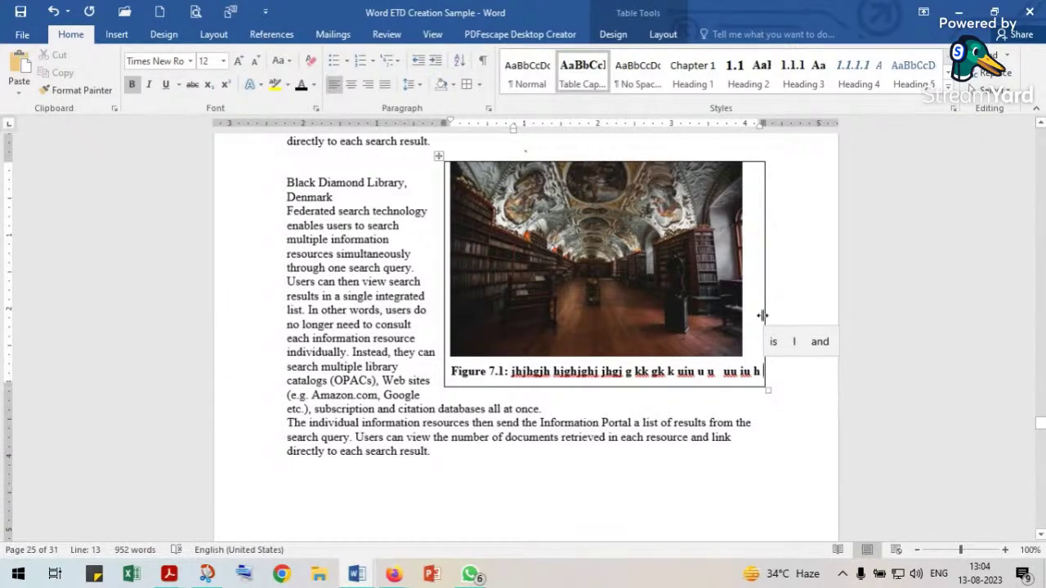
pyautogui.moveTo(762, 315); pyautogui.dragTo(768, 315)
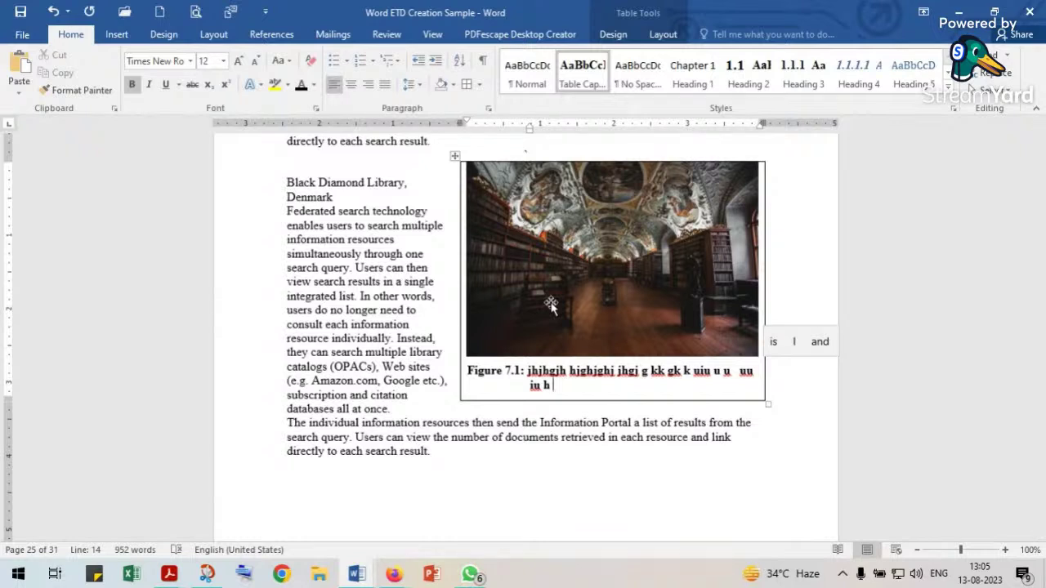
# Remove all borders from the table cell that holds the library picture and its caption beside the Black Diamond Library text.
pyautogui.click(454, 155)
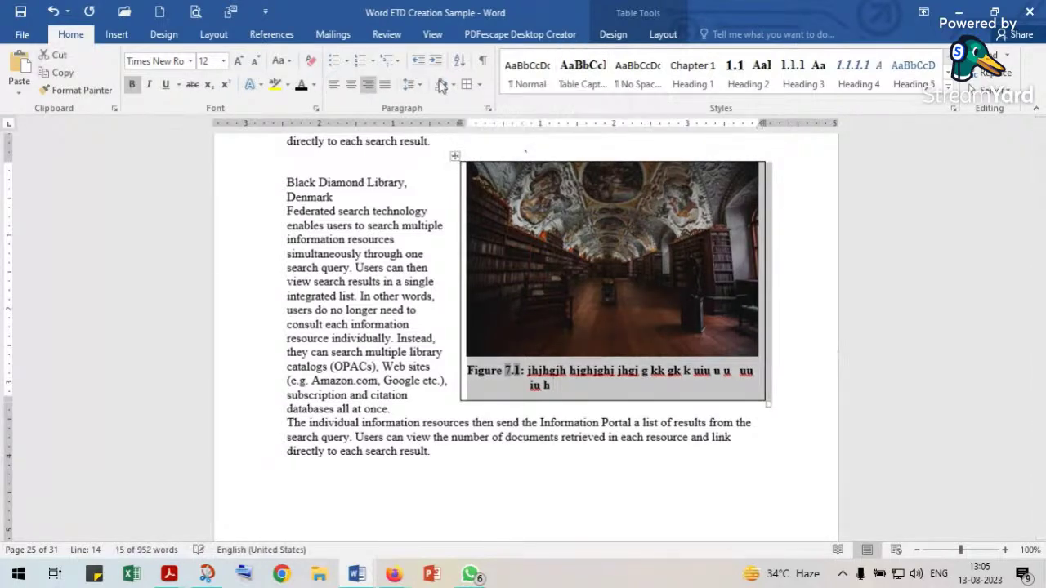
pyautogui.click(480, 85)
pyautogui.click(480, 177)
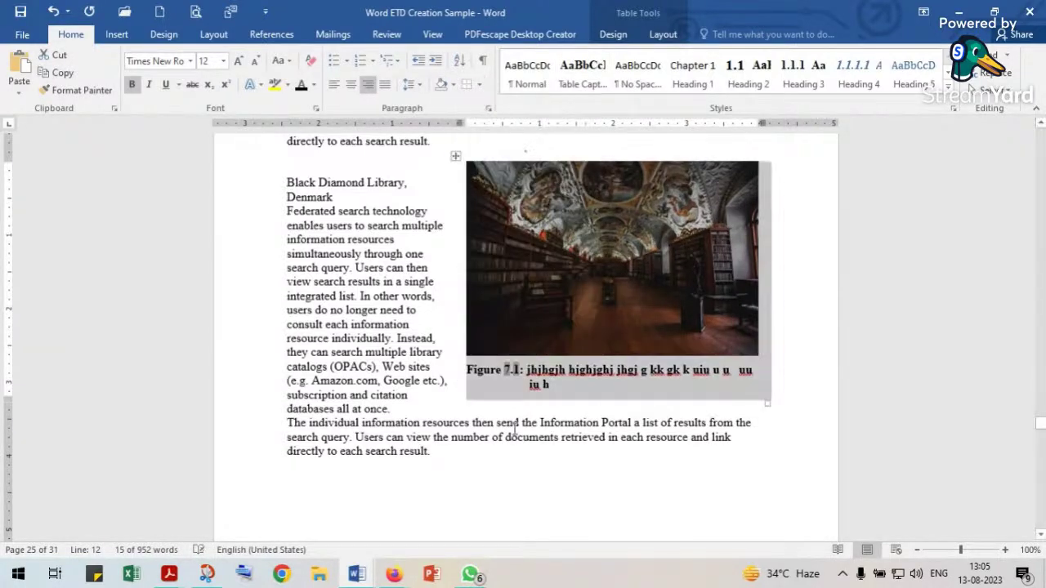
pyautogui.click(582, 437)
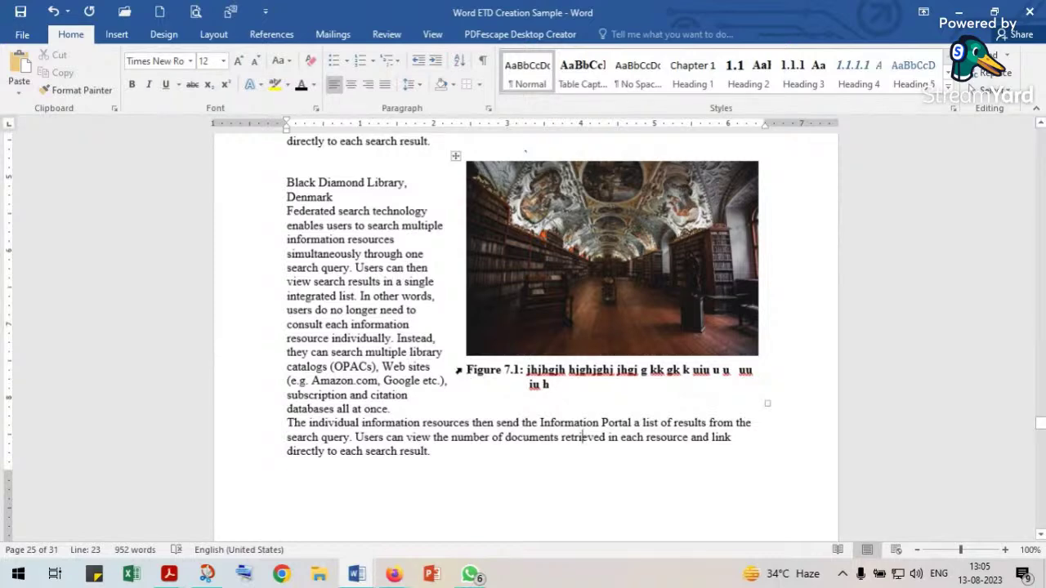
# Review the remaining tables and figures with their captions, down to the Rem Koolhaas's Central Library picture on page 29.
pyautogui.scroll(-12, 460, 367)
pyautogui.scroll(-12, 462, 372)
pyautogui.scroll(-3, 462, 368)
pyautogui.scroll(-10, 462, 368)
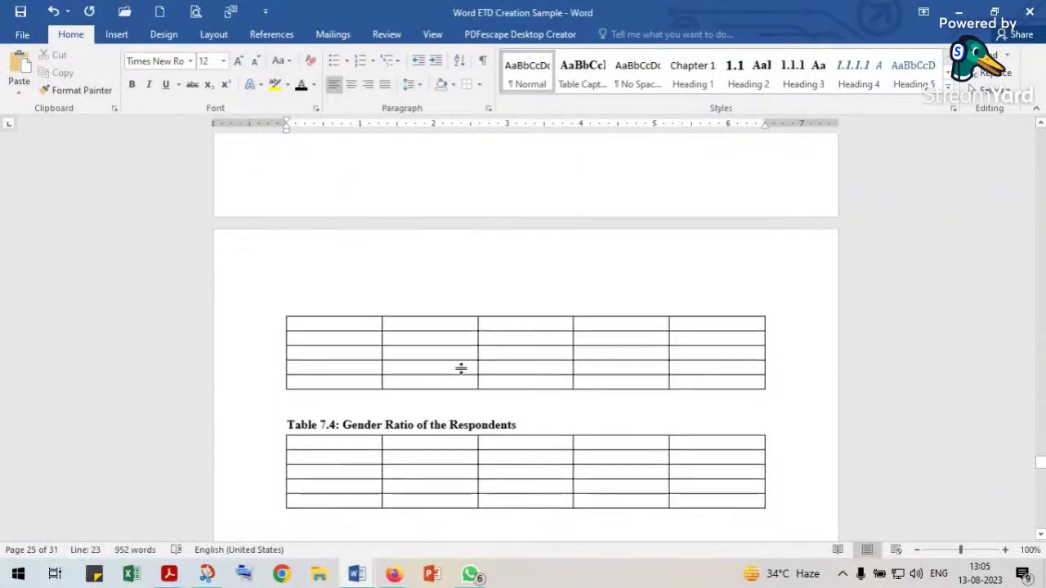
pyautogui.scroll(-10, 462, 369)
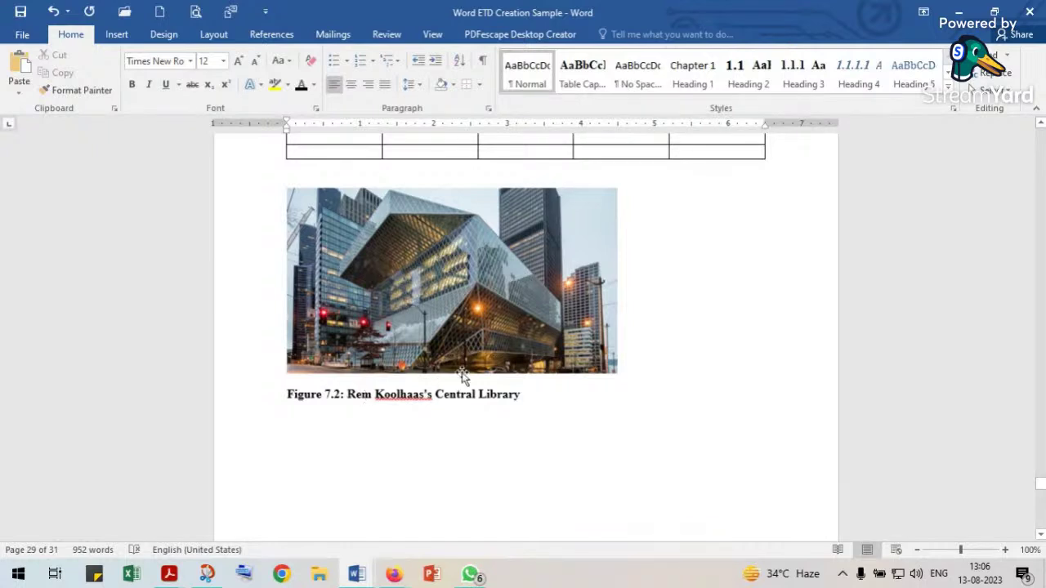
pyautogui.scroll(5, 493, 385)
pyautogui.scroll(1, 494, 389)
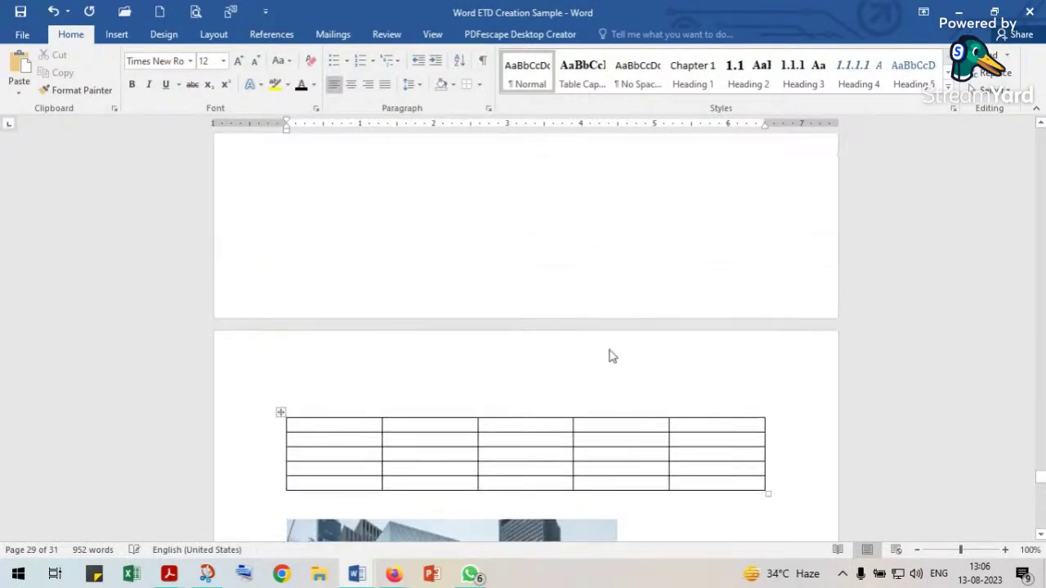
# Start a new empty line below the Contents heading on page 8.
pyautogui.moveTo(1040, 478); pyautogui.dragTo(1040, 188)
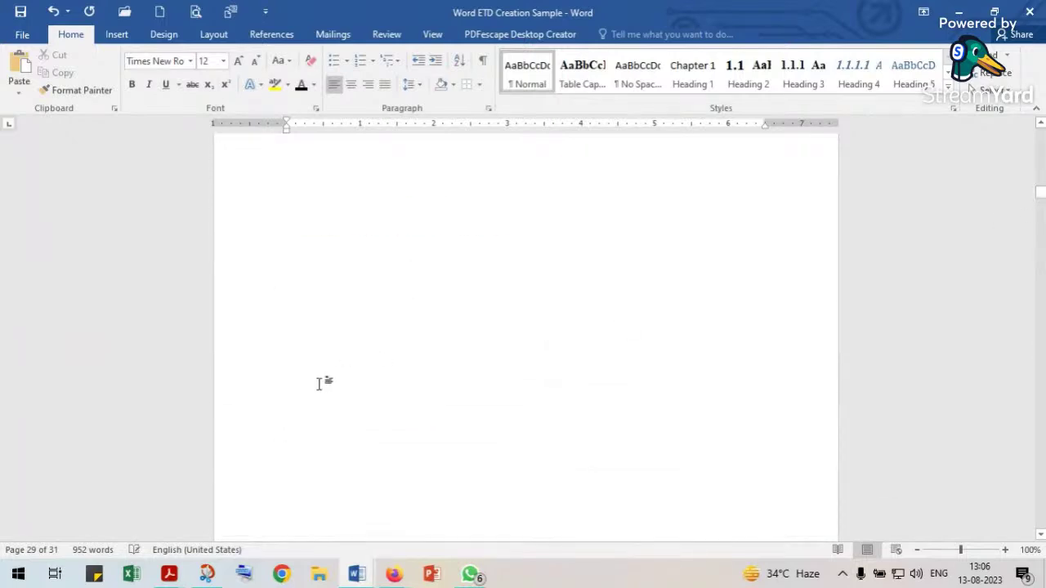
pyautogui.scroll(5, 326, 375)
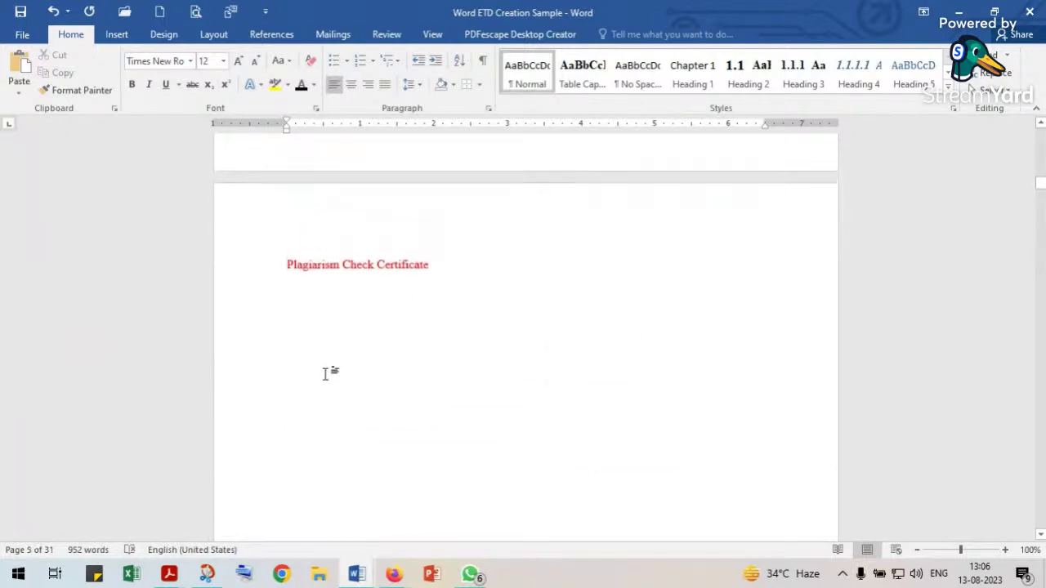
pyautogui.scroll(8, 325, 376)
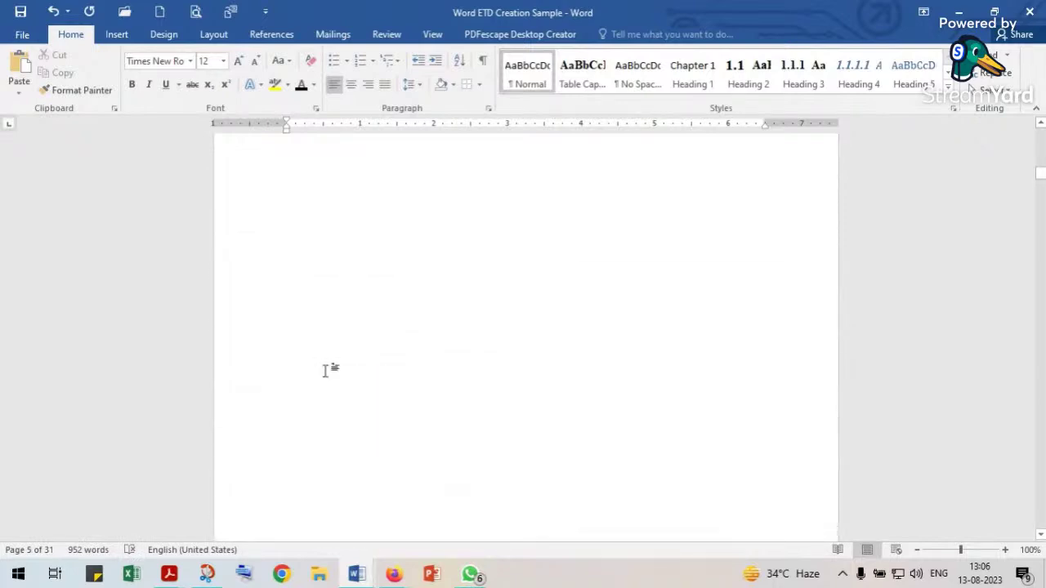
pyautogui.scroll(2, 325, 370)
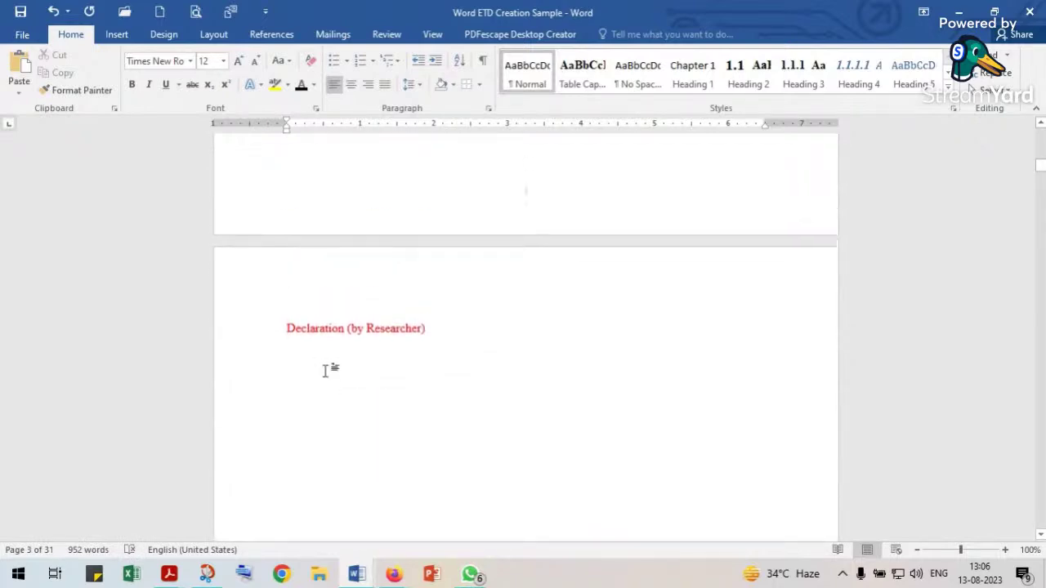
pyautogui.scroll(-4, 325, 370)
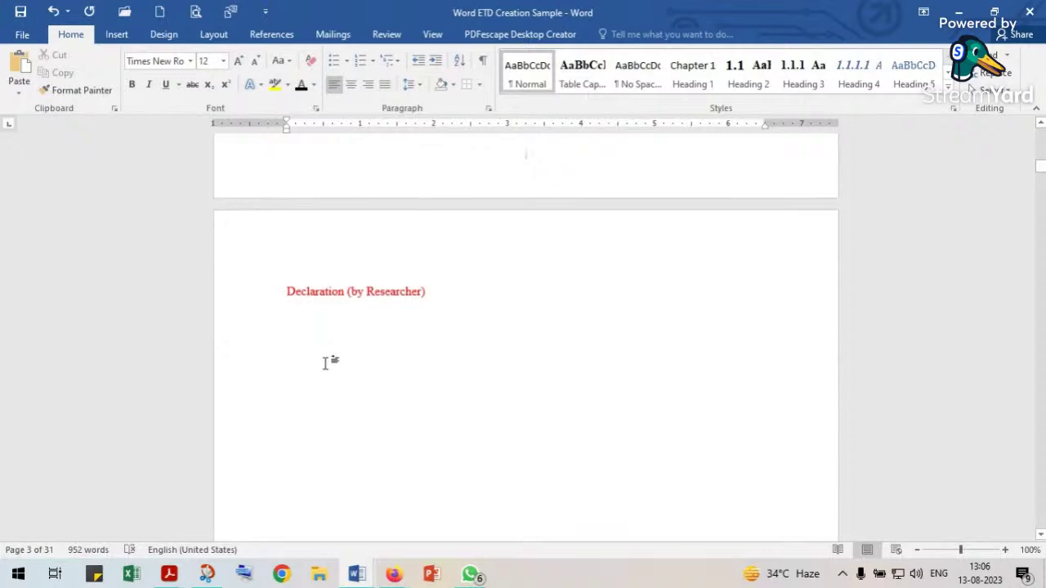
pyautogui.scroll(-12, 325, 361)
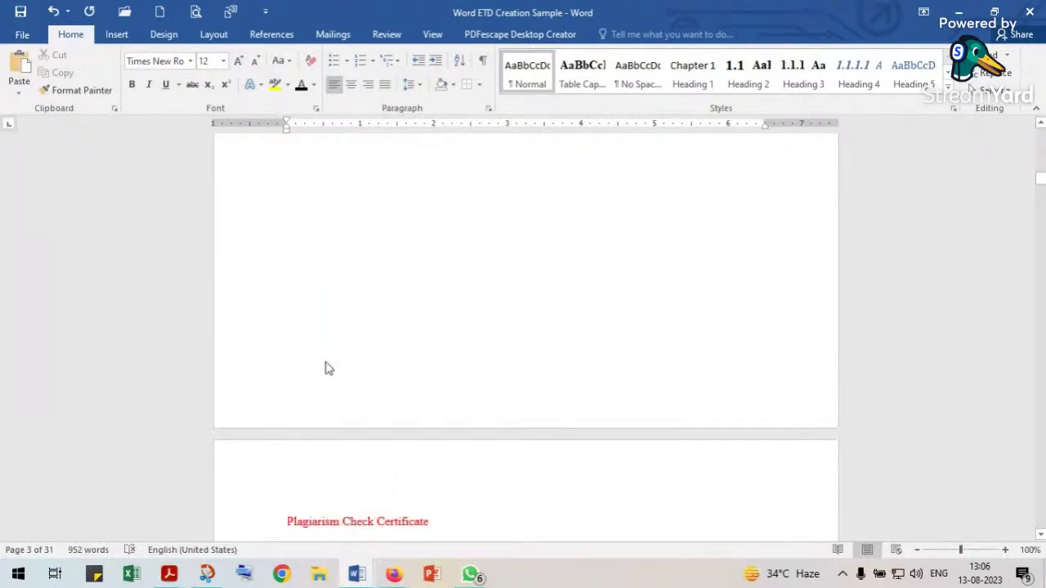
pyautogui.scroll(-10, 325, 361)
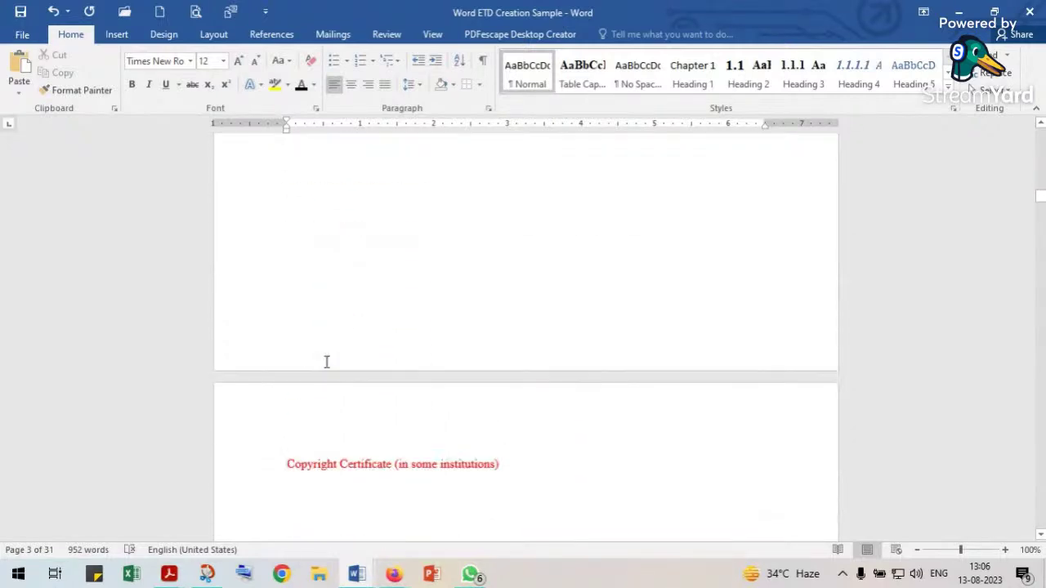
pyautogui.scroll(-15, 325, 362)
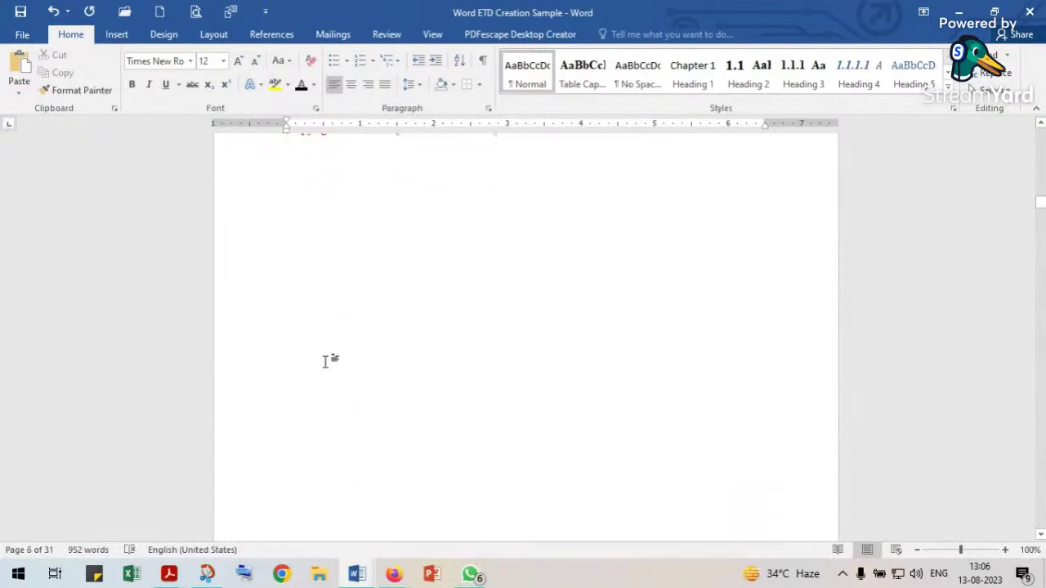
pyautogui.scroll(-3, 326, 360)
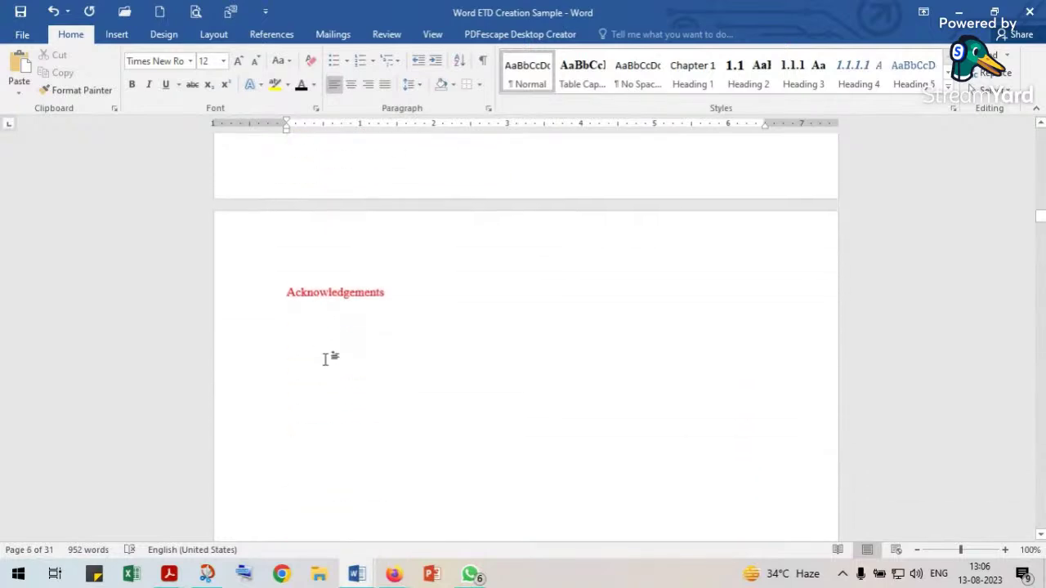
pyautogui.scroll(-15, 325, 359)
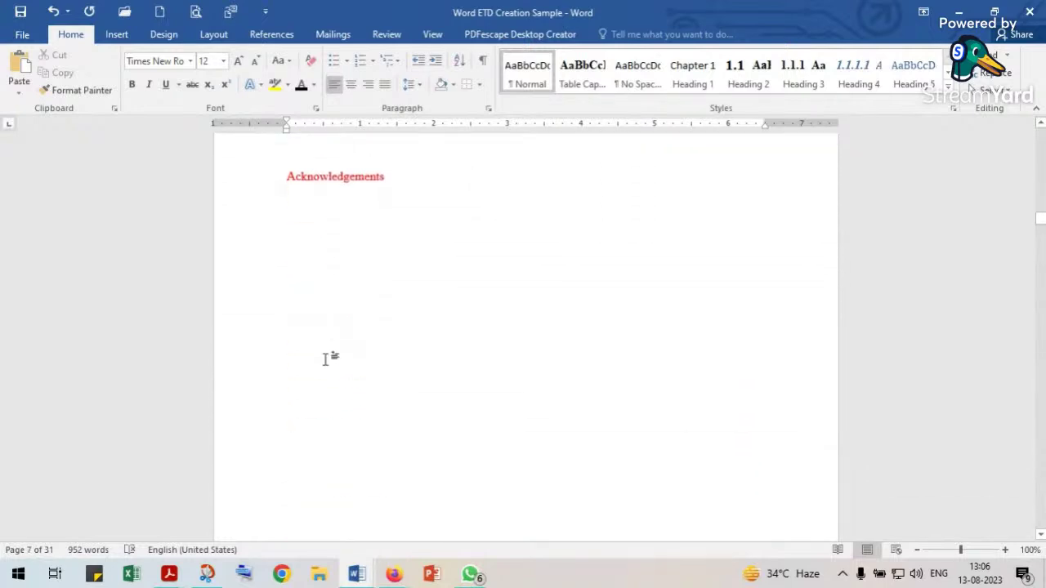
pyautogui.scroll(-1, 325, 359)
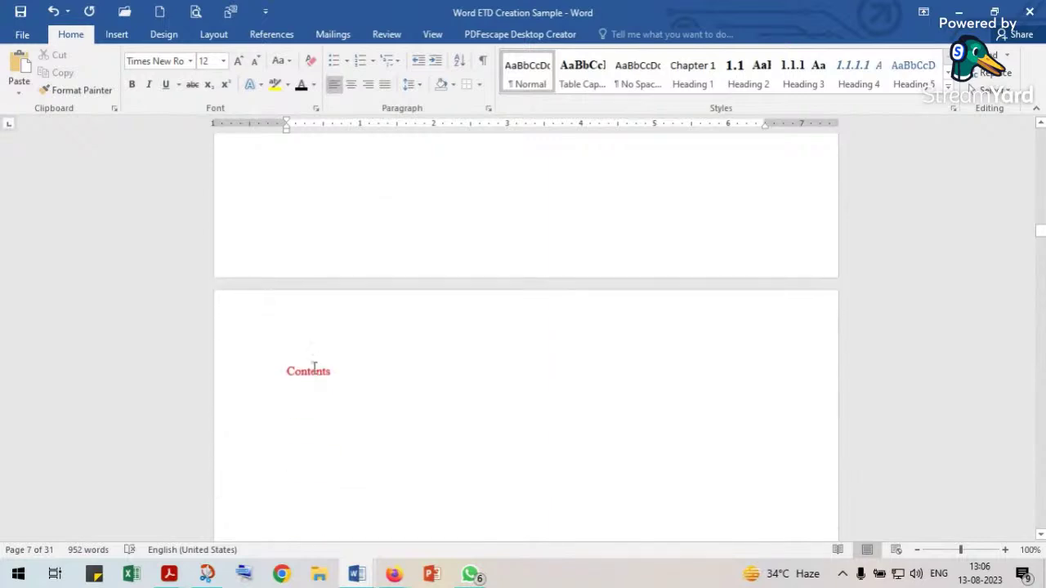
pyautogui.click(335, 373)
pyautogui.press('Return')
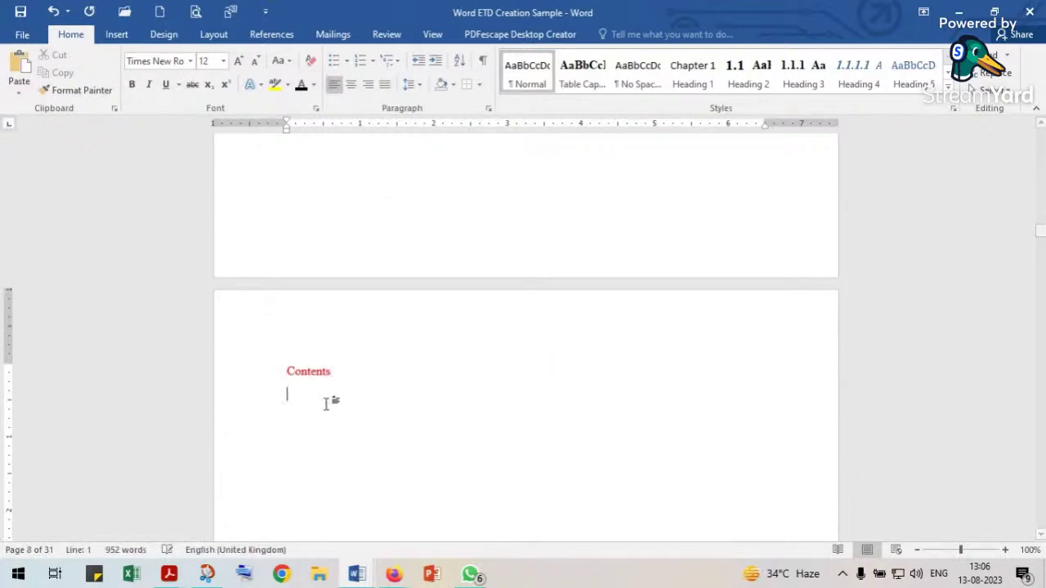
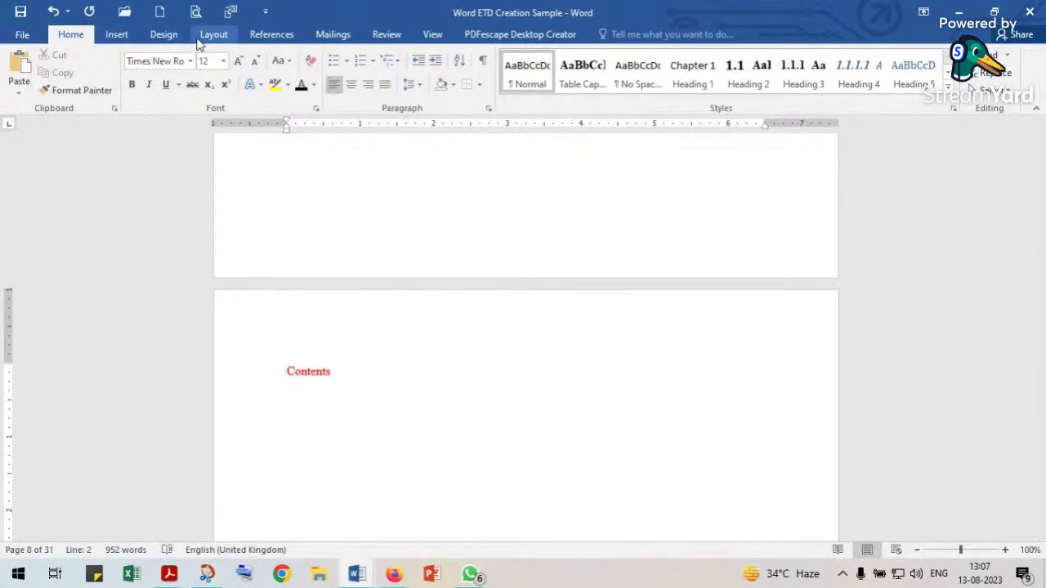
pyautogui.click(117, 35)
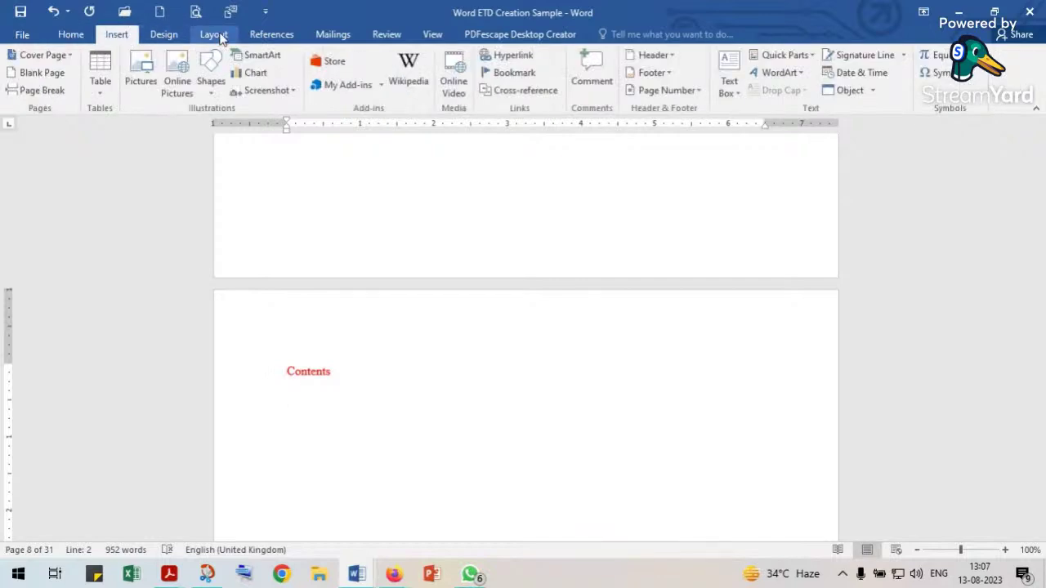
pyautogui.click(214, 35)
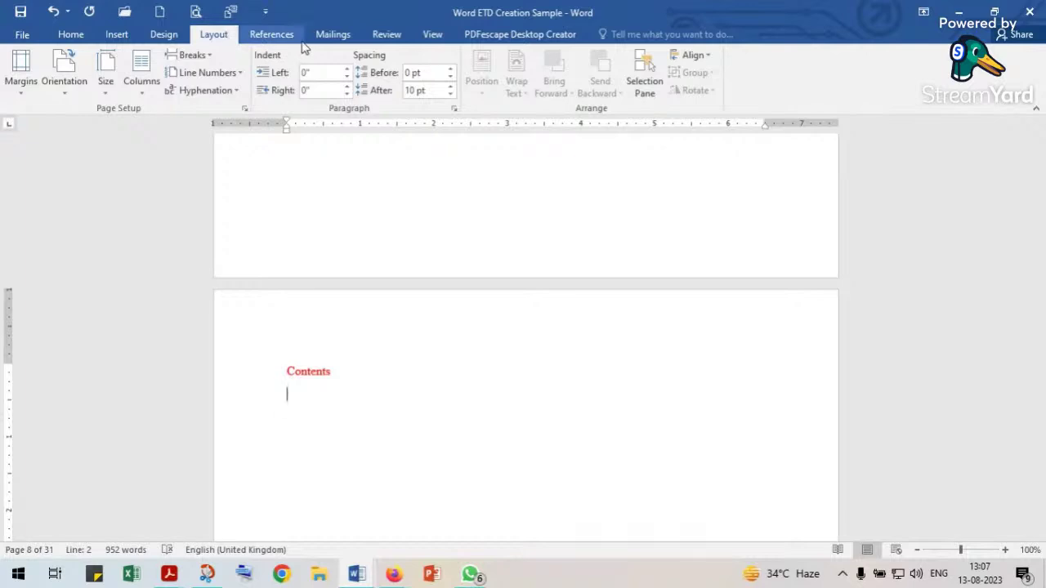
pyautogui.click(118, 36)
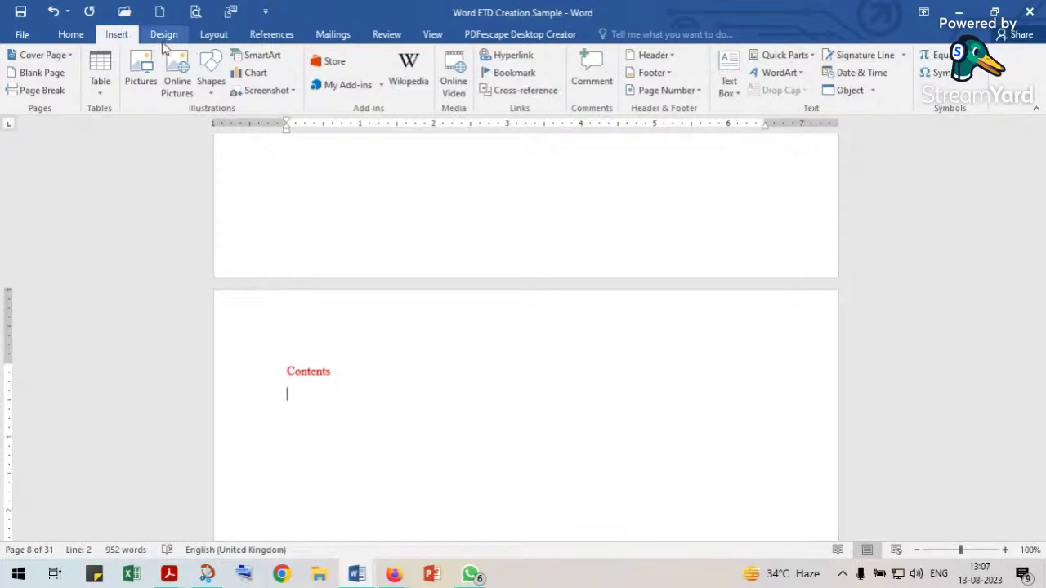
pyautogui.click(214, 34)
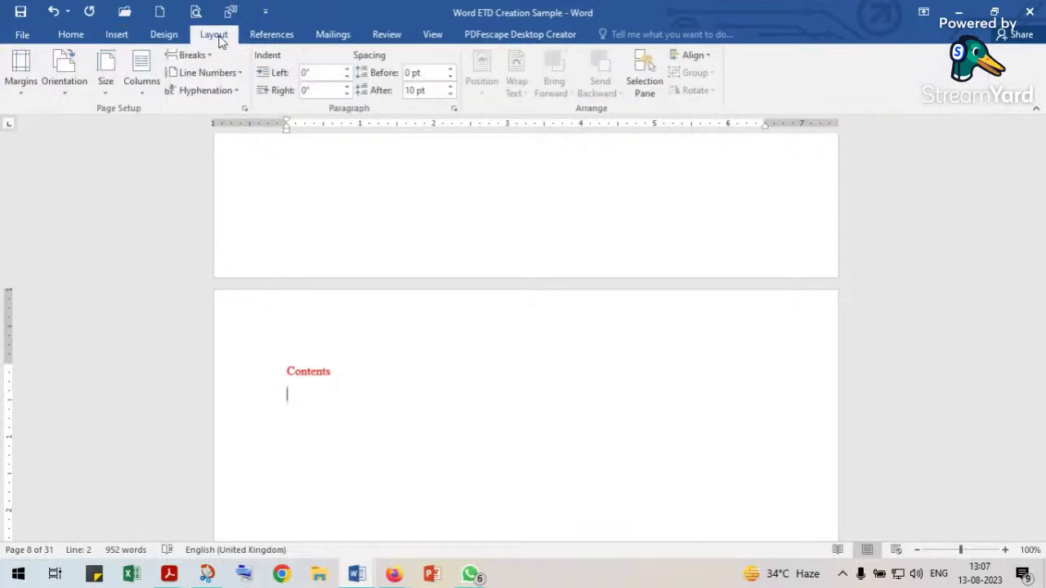
pyautogui.click(72, 37)
pyautogui.click(116, 37)
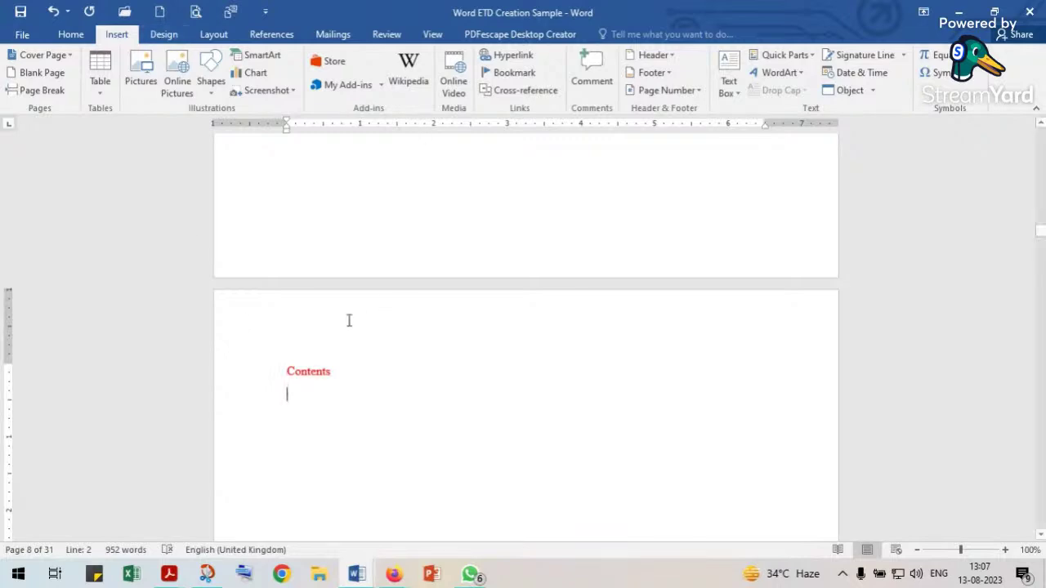
# Place the text cursor on the line below the Certificate (by Guide) heading on page 3.
pyautogui.scroll(3, 381, 291)
pyautogui.scroll(2, 380, 291)
pyautogui.scroll(10, 380, 291)
pyautogui.scroll(10, 380, 291)
pyautogui.scroll(10, 380, 291)
pyautogui.scroll(10, 379, 284)
pyautogui.scroll(10, 377, 285)
pyautogui.scroll(-10, 377, 284)
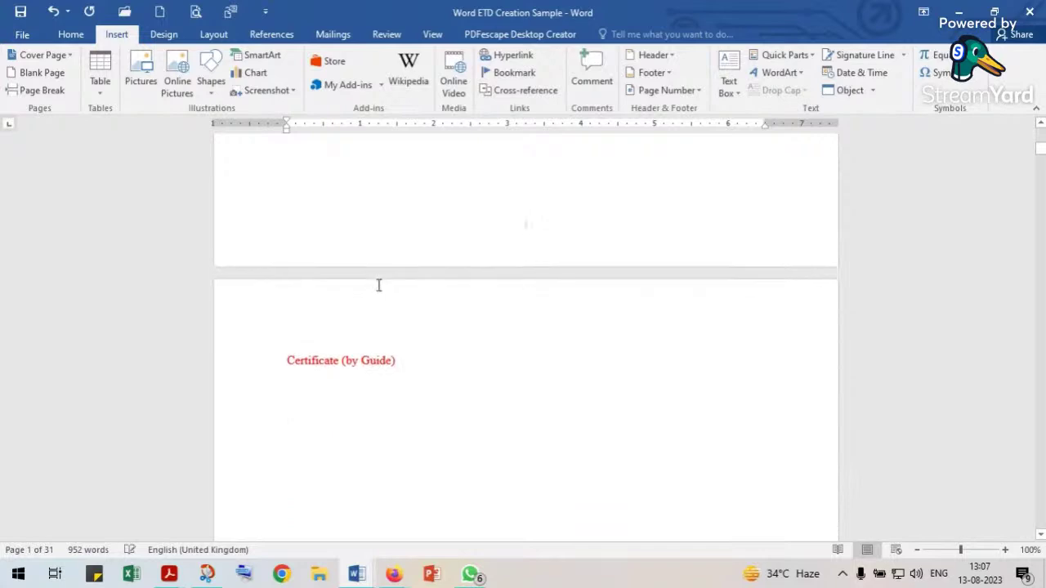
pyautogui.scroll(-2, 378, 284)
pyautogui.click(406, 275)
pyautogui.click(337, 303)
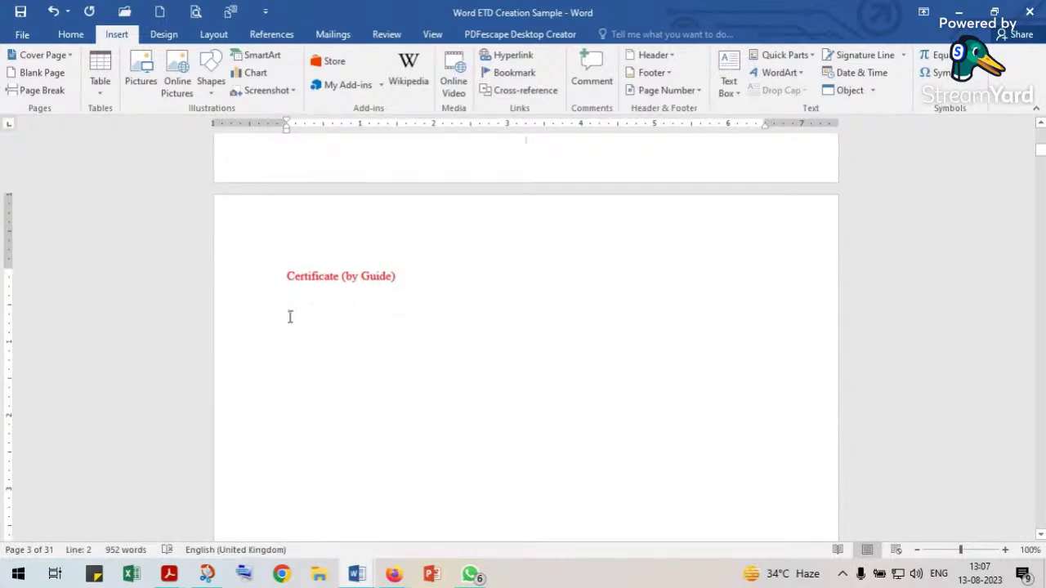
pyautogui.scroll(-1, 287, 314)
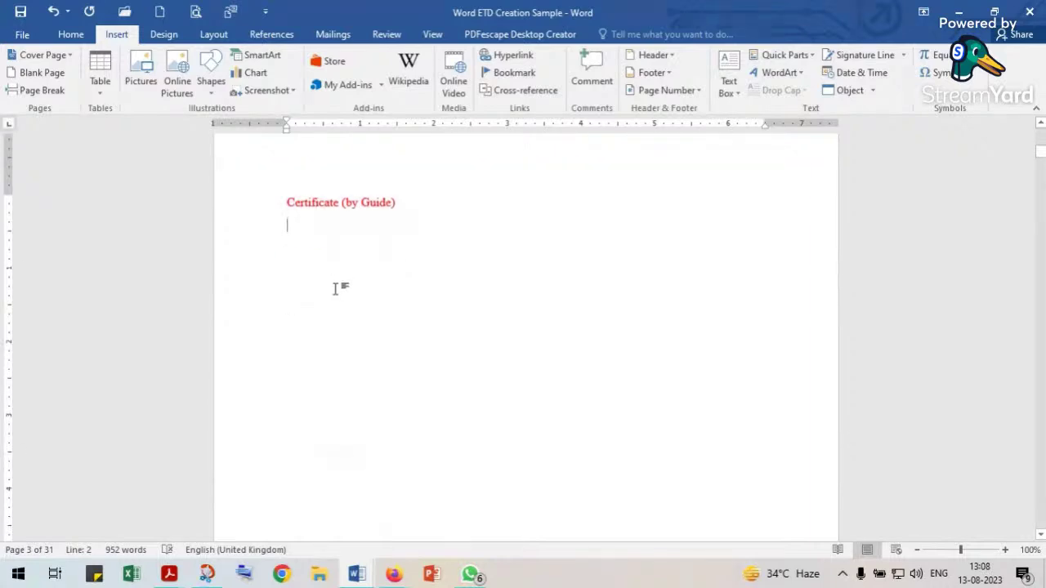
pyautogui.click(769, 56)
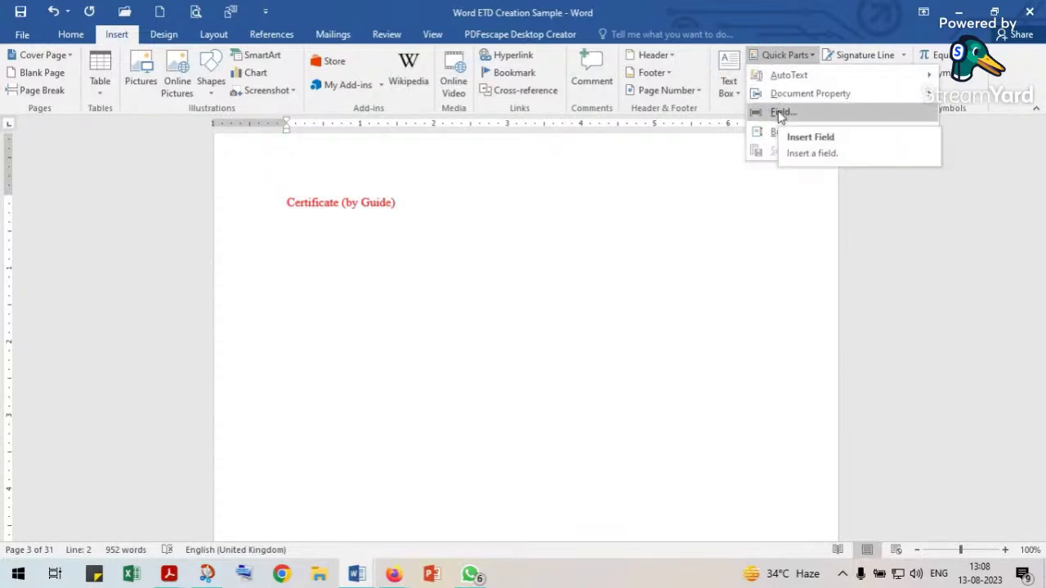
pyautogui.click(553, 167)
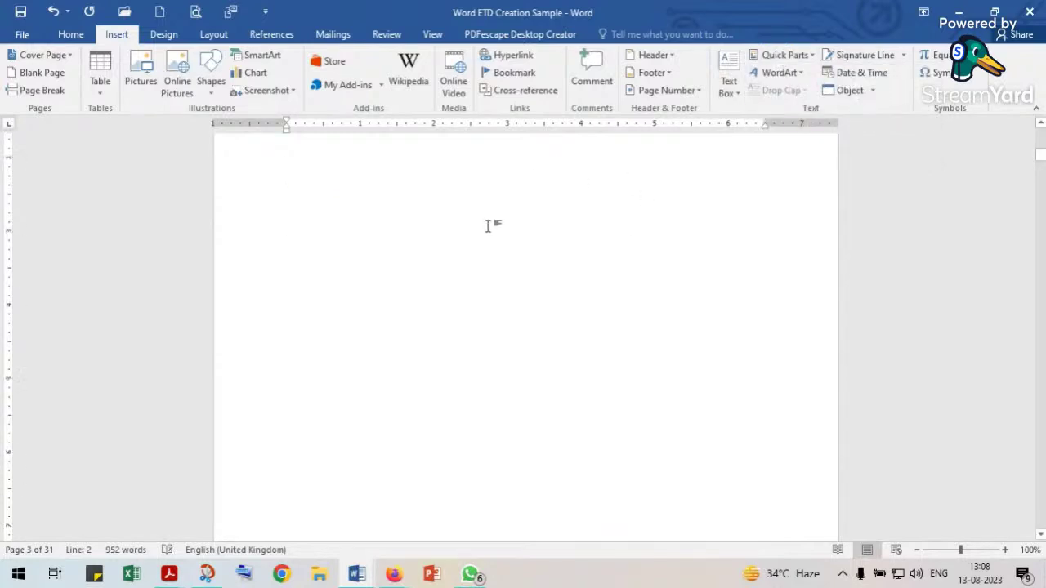
# Replace the page number in the Section 2 first-page footer with a Page field in i, ii, iii format.
pyautogui.scroll(-5, 488, 226)
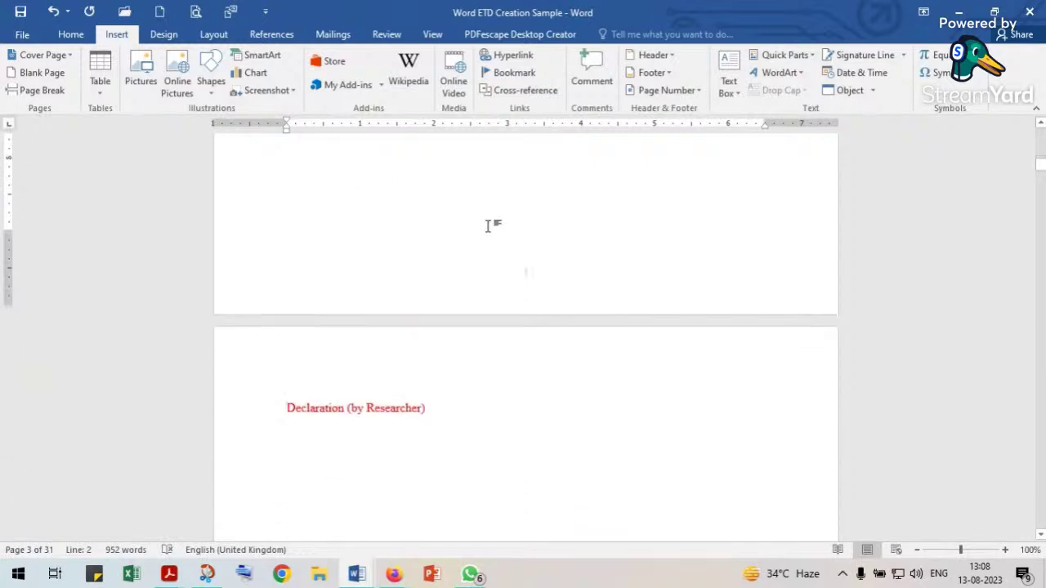
pyautogui.doubleClick(428, 268)
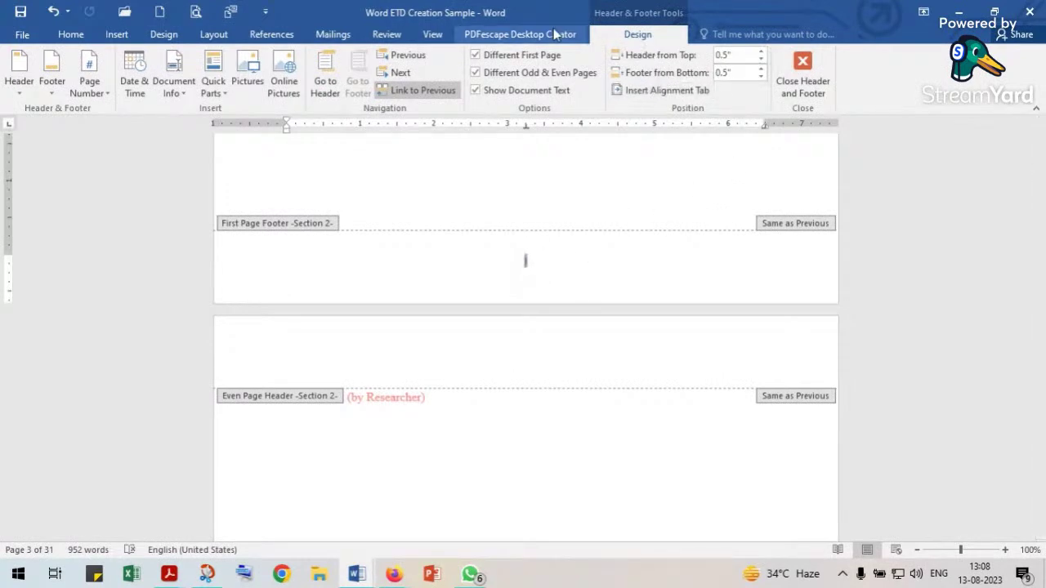
pyautogui.click(116, 34)
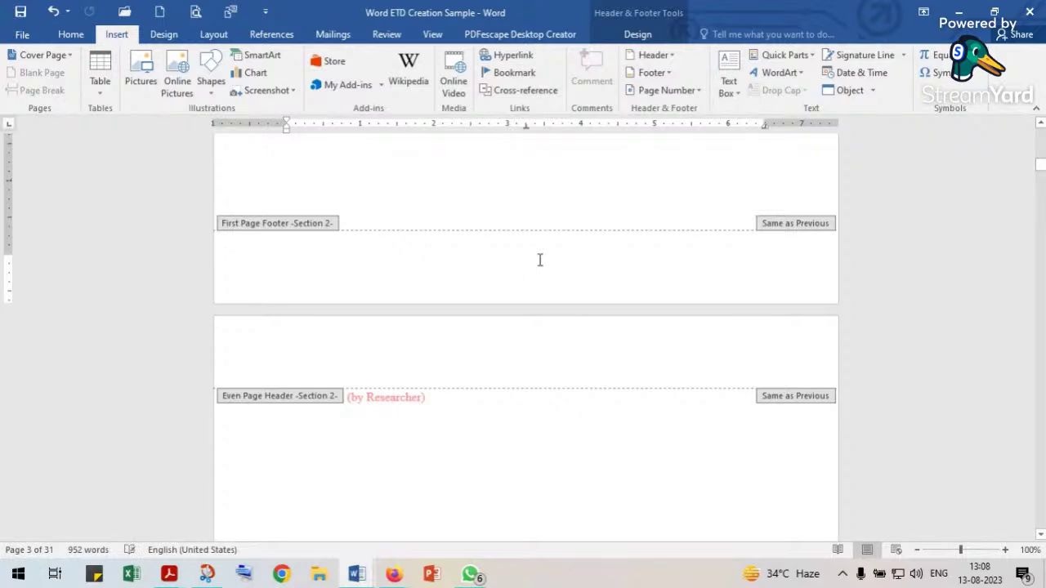
pyautogui.click(784, 54)
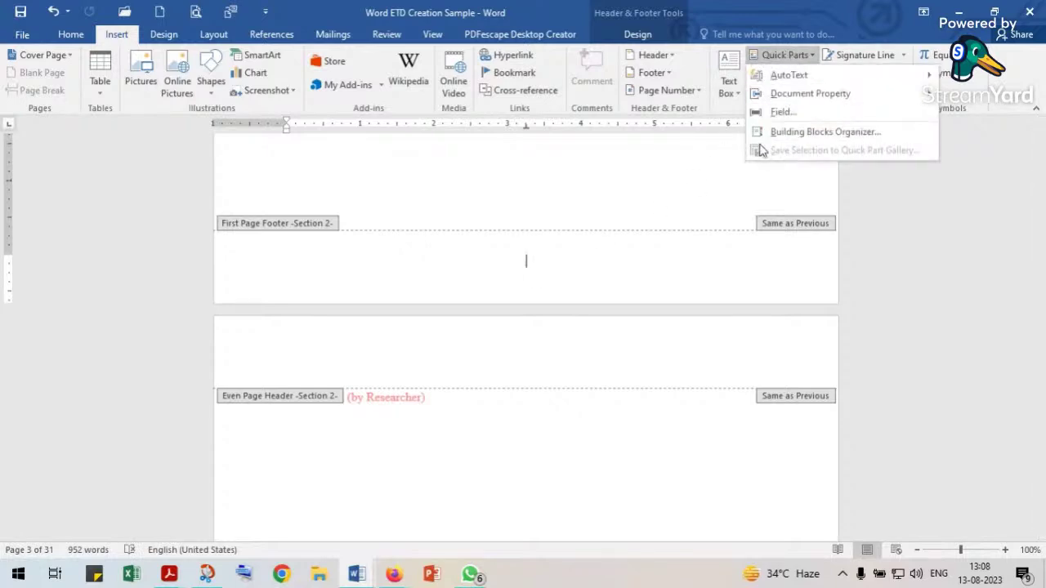
pyautogui.click(781, 113)
pyautogui.scroll(-4, 323, 339)
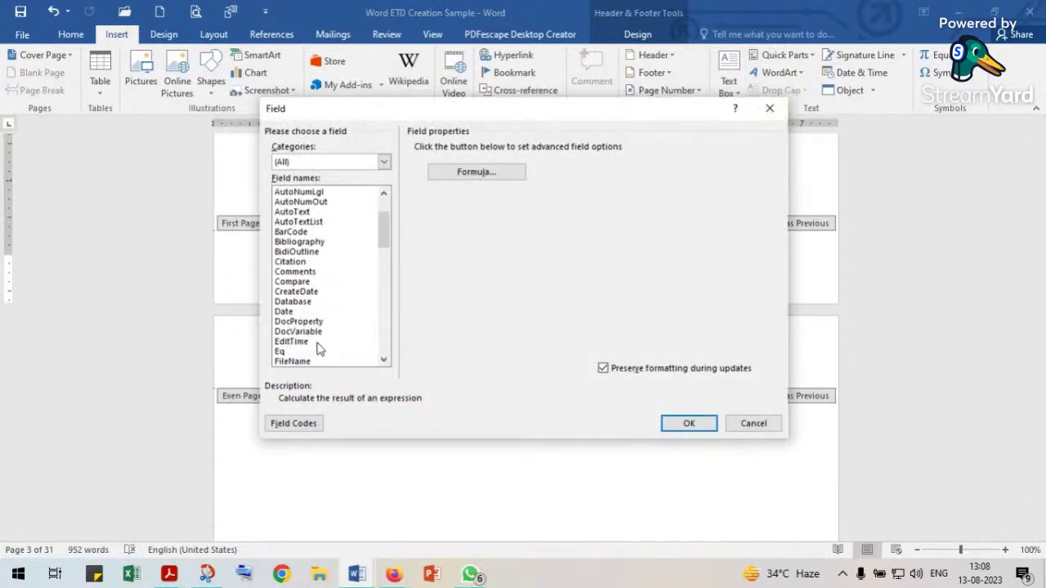
pyautogui.scroll(-6, 319, 349)
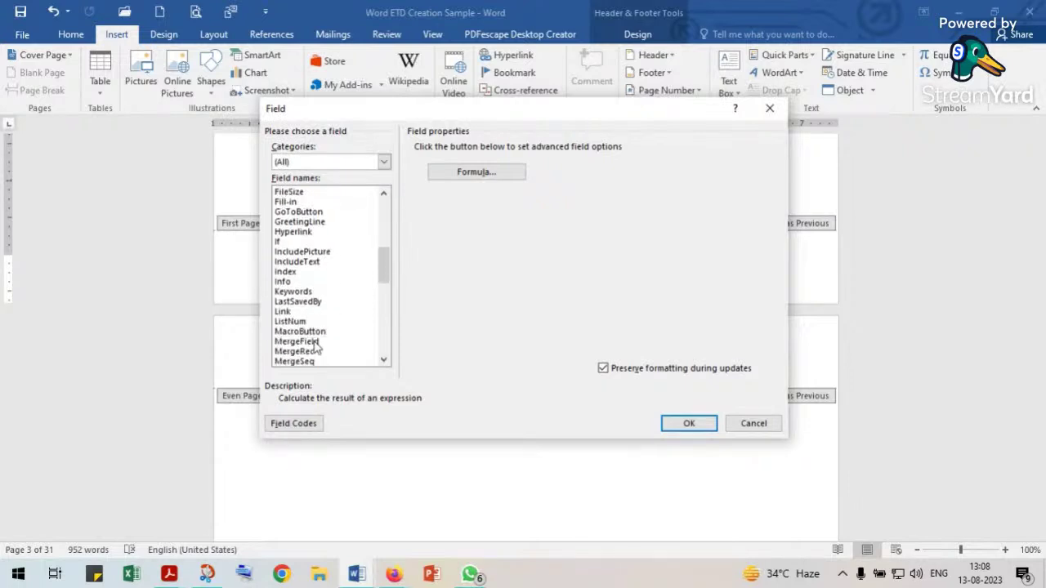
pyautogui.scroll(-1, 299, 350)
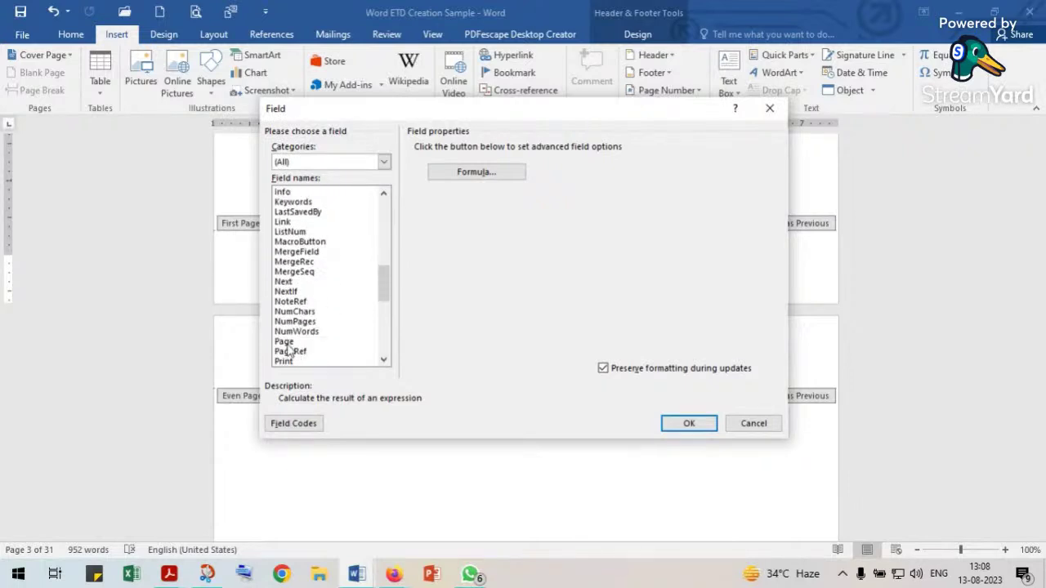
pyautogui.click(288, 342)
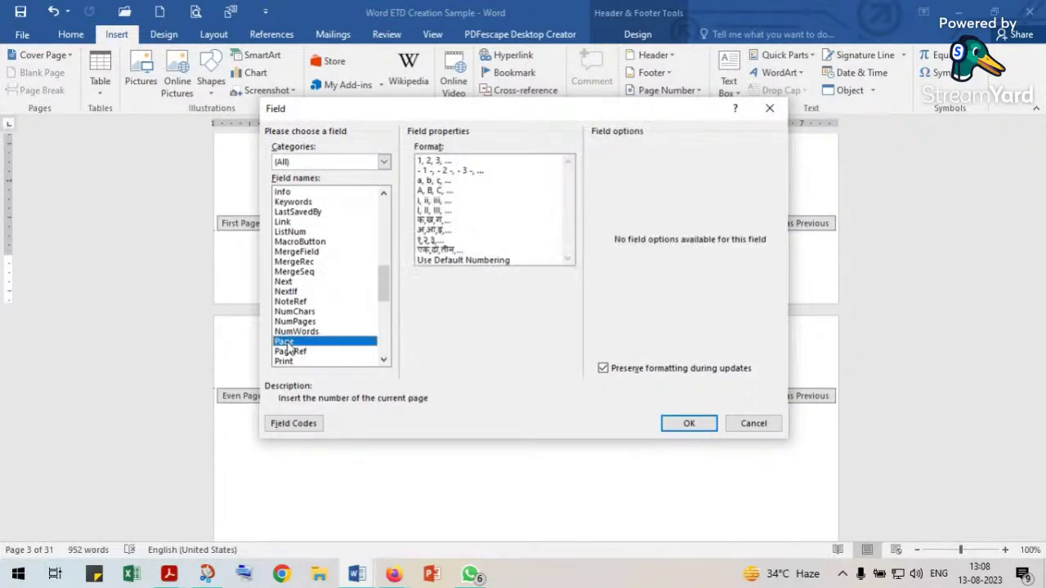
pyautogui.click(430, 201)
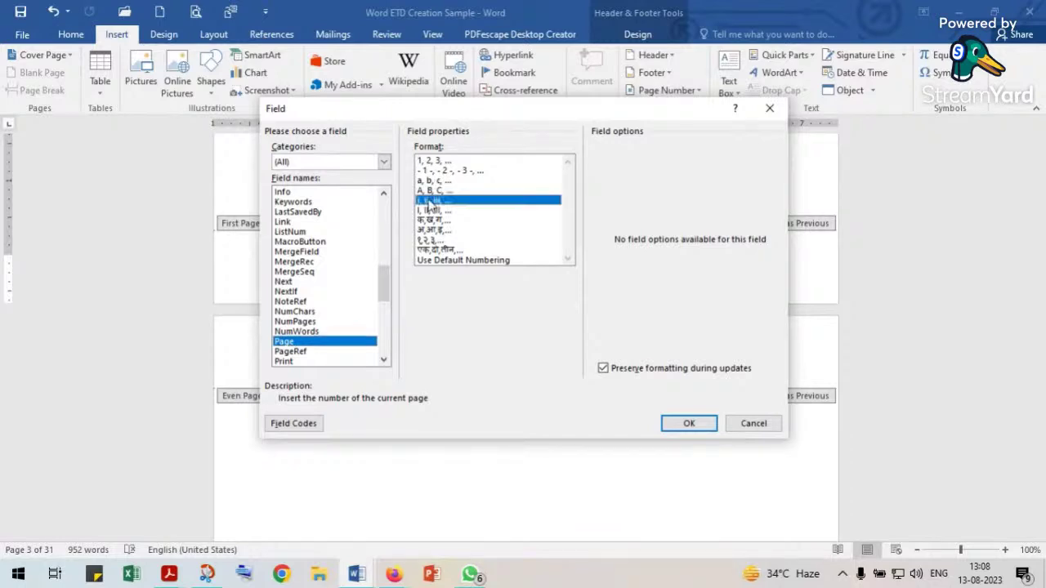
pyautogui.click(688, 424)
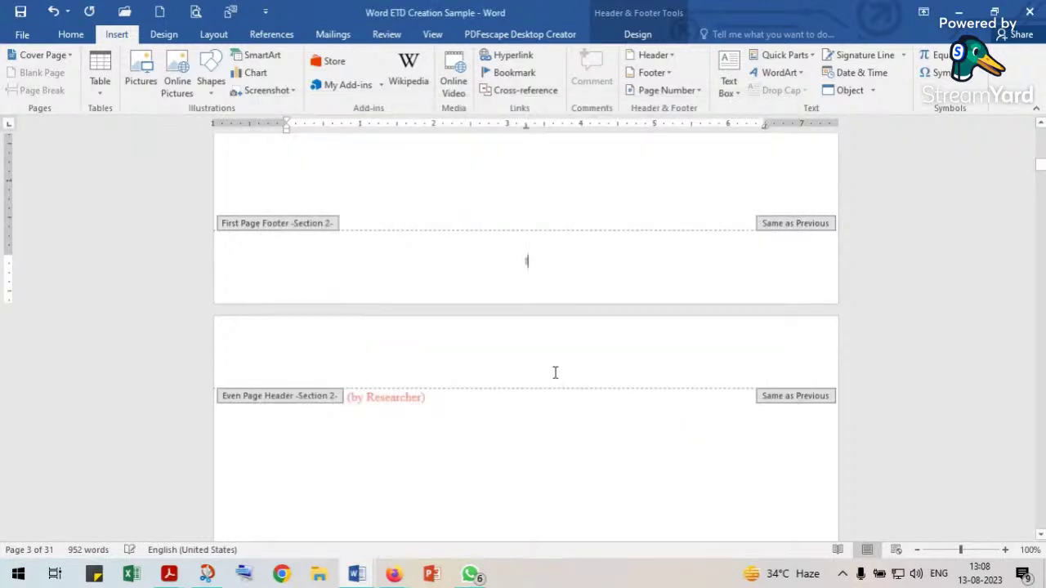
# Format the page number in the Section 2 first-page footer as Times New Roman, size 14.
pyautogui.scroll(-2, 554, 373)
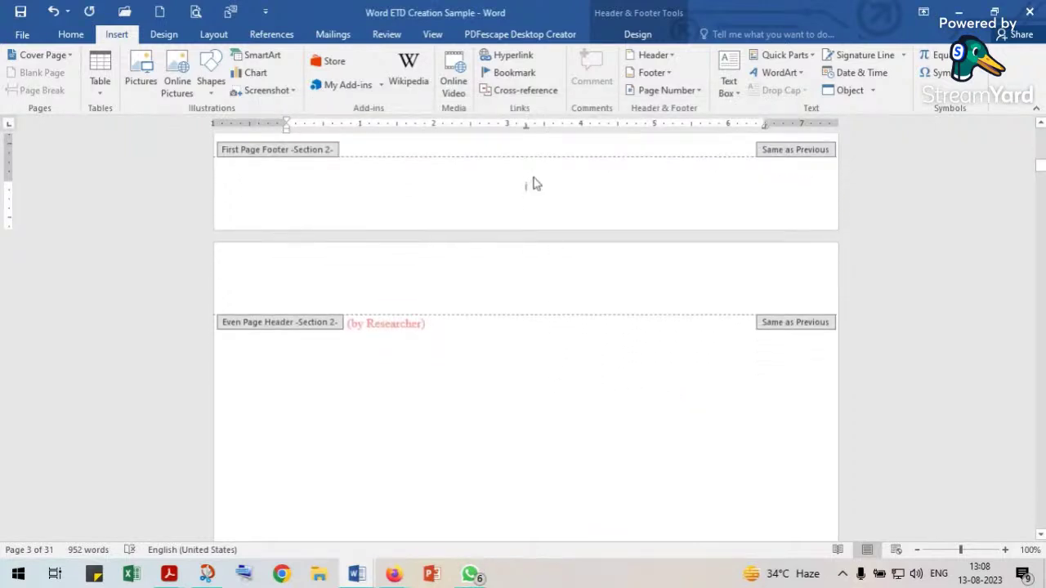
pyautogui.doubleClick(528, 186)
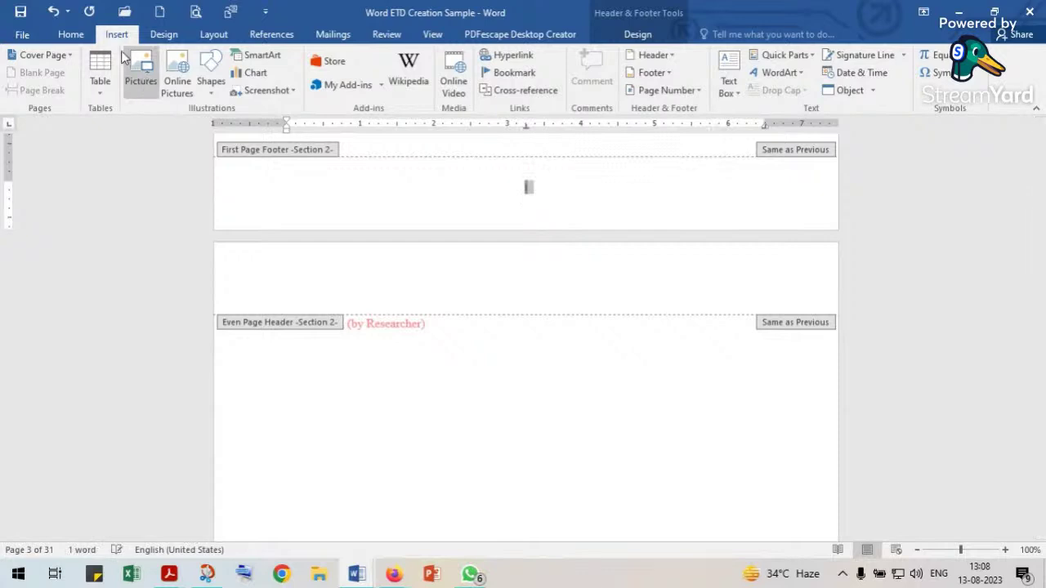
pyautogui.click(70, 35)
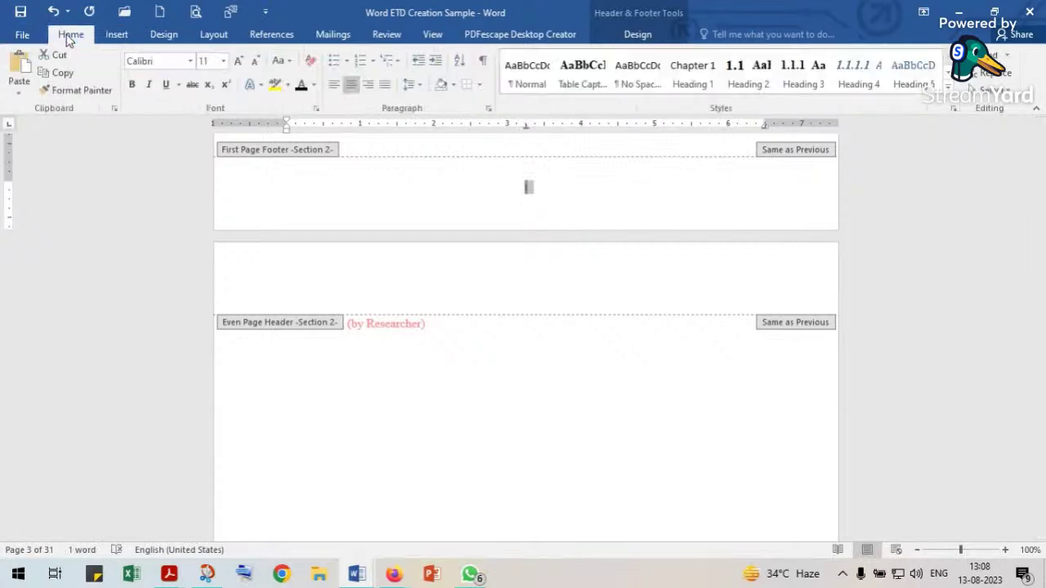
pyautogui.click(190, 60)
pyautogui.click(168, 190)
pyautogui.click(238, 62)
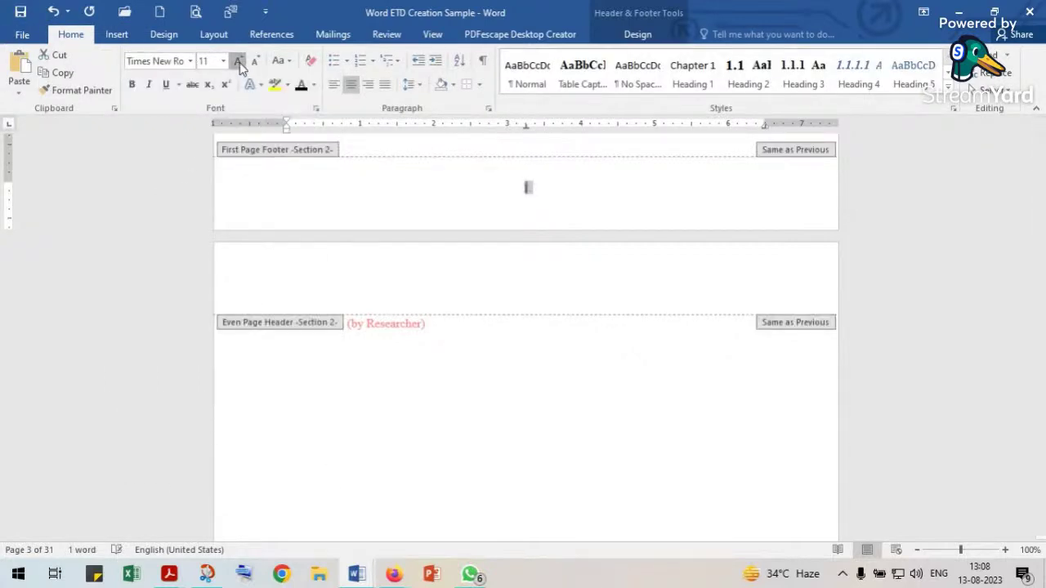
pyautogui.click(237, 62)
pyautogui.click(238, 62)
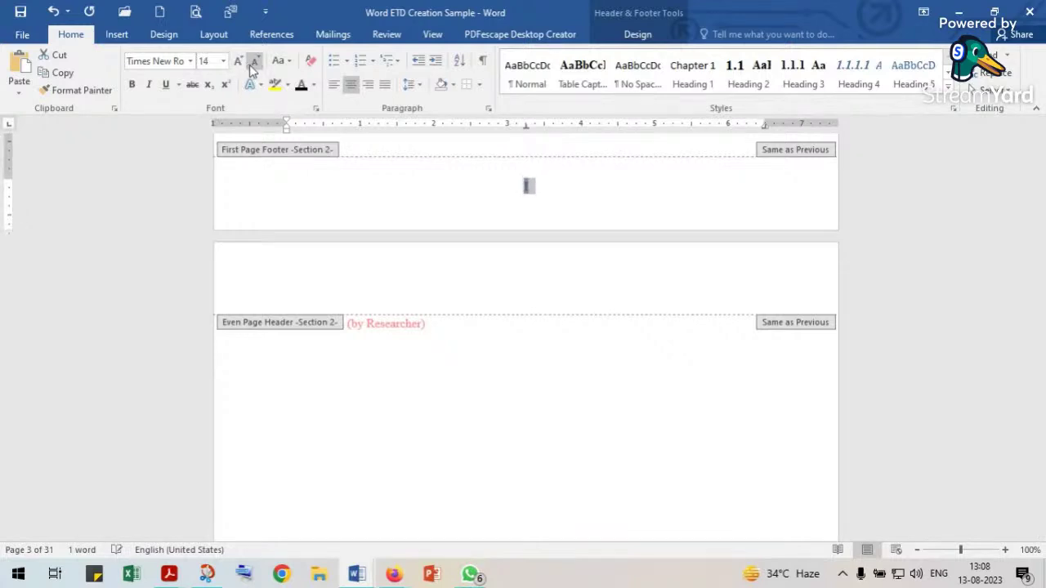
pyautogui.click(529, 188)
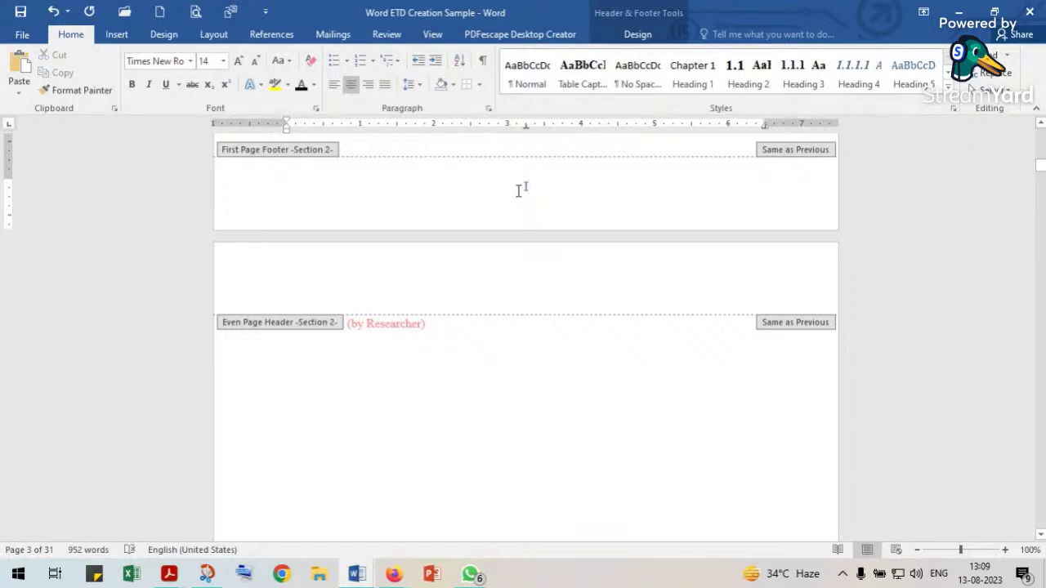
# Compare the page numbers in the first-page footers of Section 2 and Section 1.
pyautogui.scroll(-1, 518, 190)
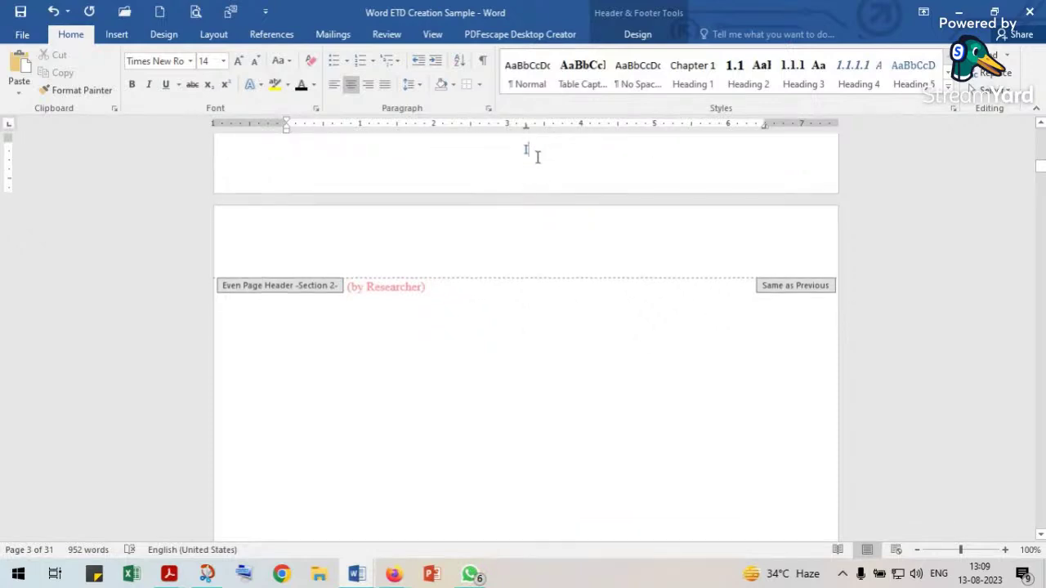
pyautogui.doubleClick(529, 149)
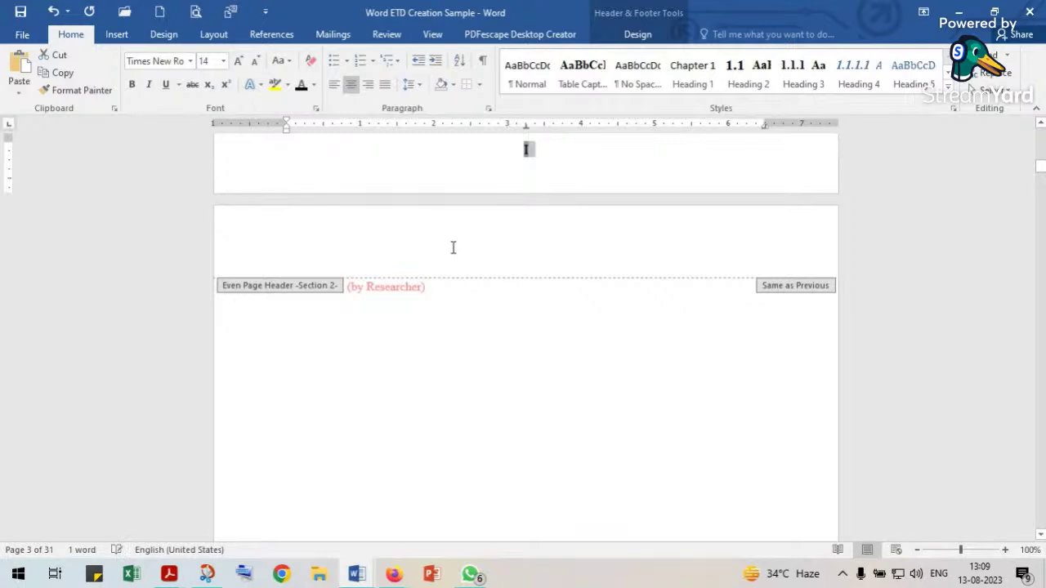
pyautogui.scroll(20, 452, 247)
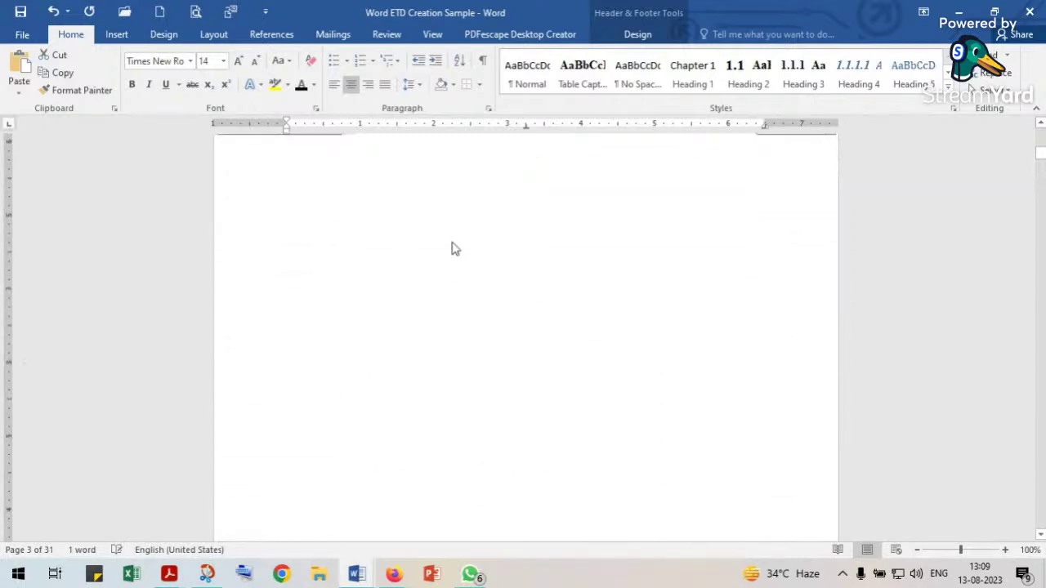
pyautogui.scroll(20, 452, 242)
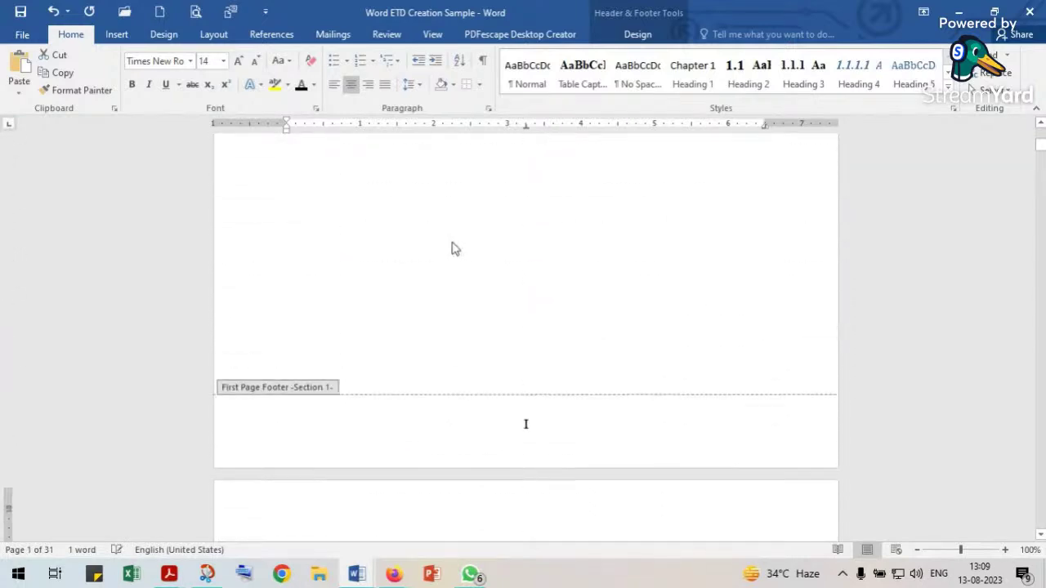
pyautogui.scroll(3, 455, 248)
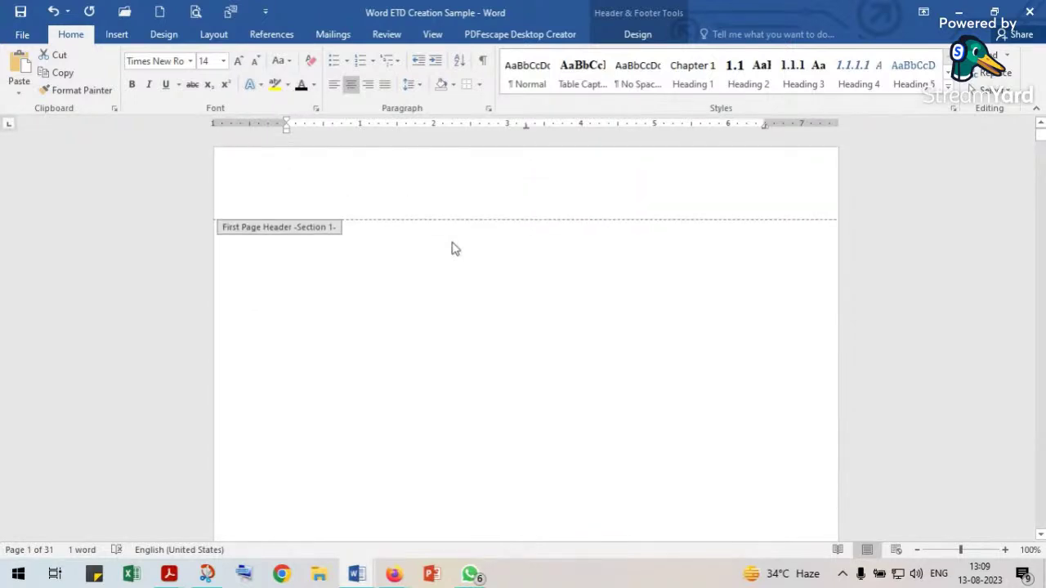
pyautogui.scroll(-3, 455, 248)
pyautogui.scroll(-5, 452, 248)
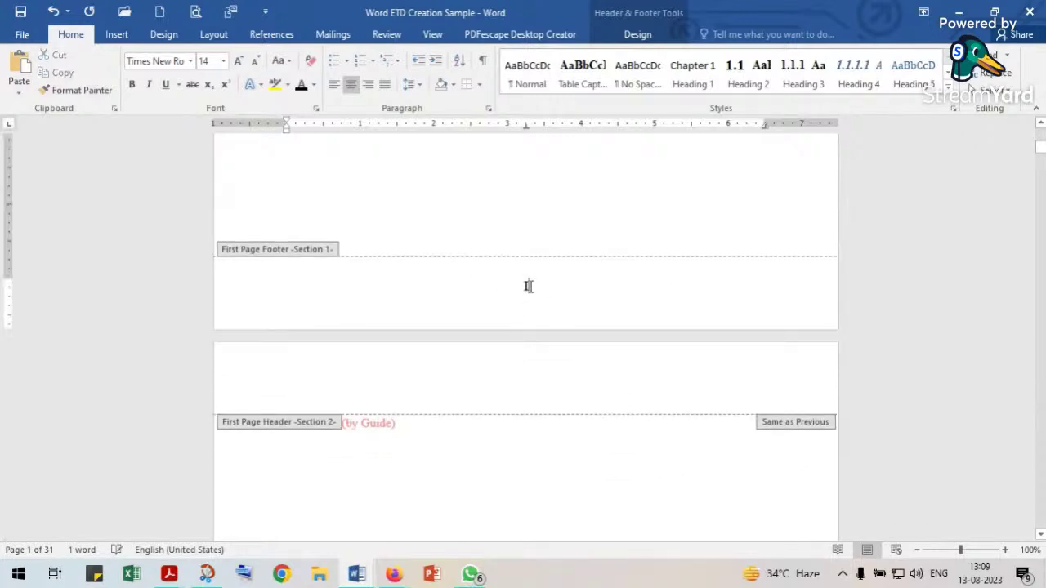
# Try deleting the page number from the Section 1 first-page footer, check the Section 2 footer, and undo the deletion.
pyautogui.click(529, 284)
pyautogui.scroll(-15, 539, 393)
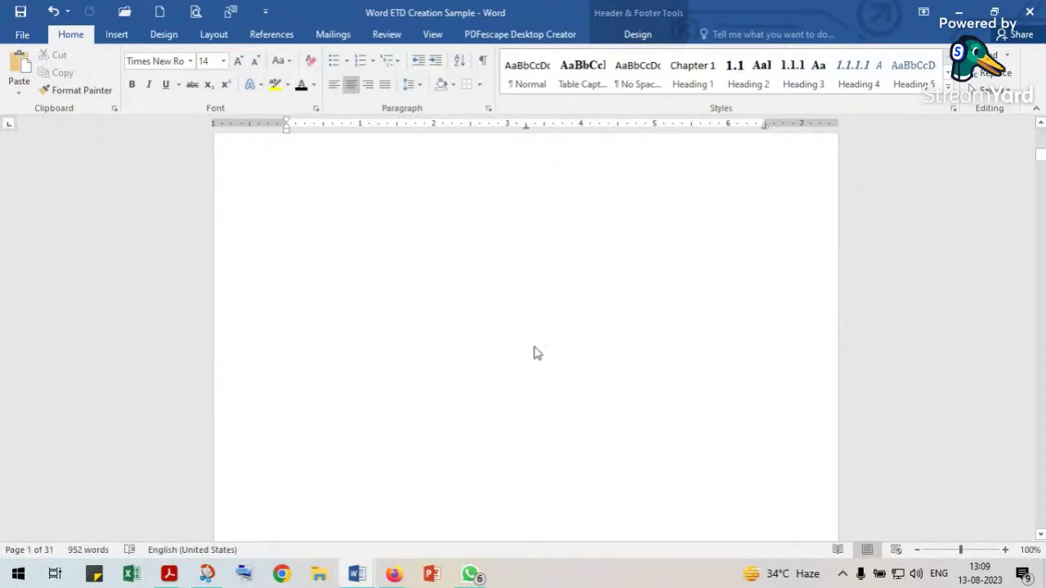
pyautogui.scroll(-1, 536, 343)
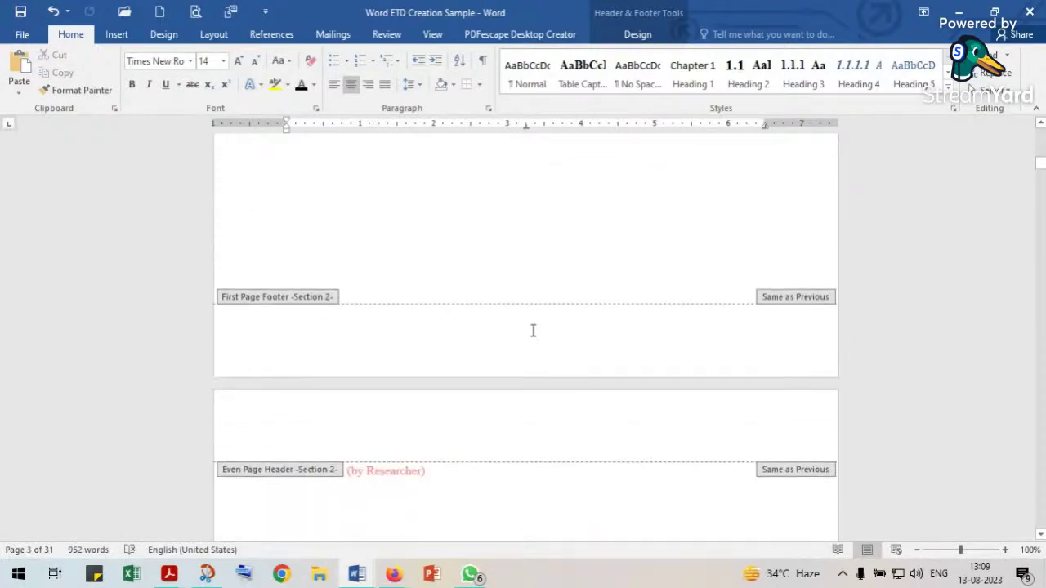
pyautogui.scroll(14, 532, 330)
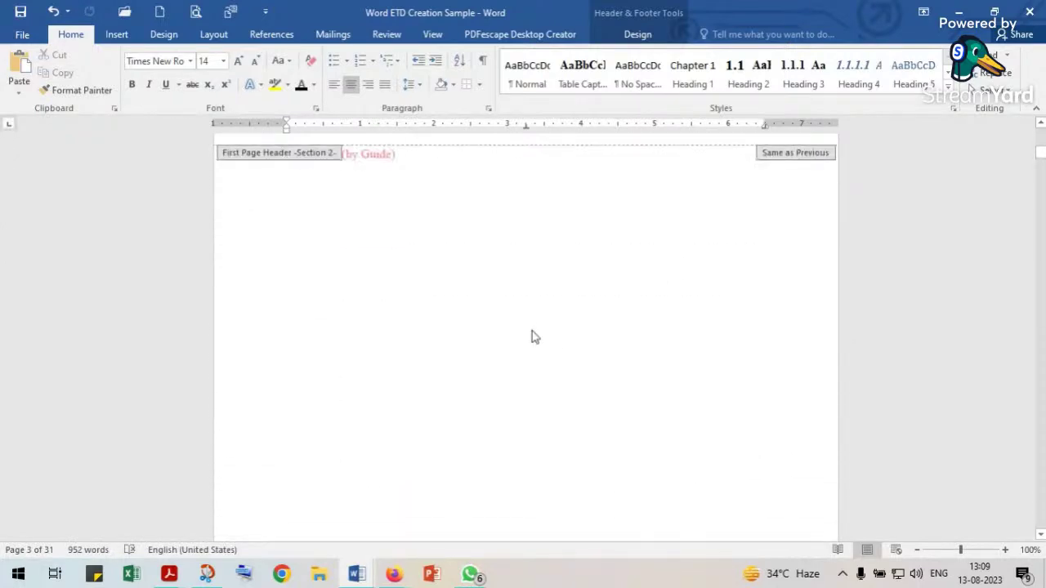
pyautogui.hotkey('ctrl', 'a')
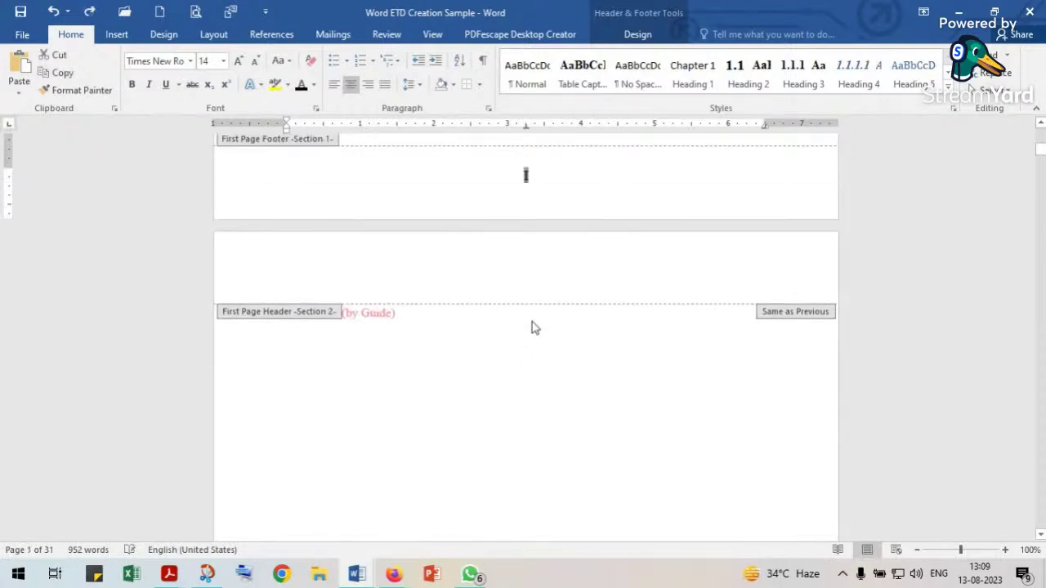
pyautogui.scroll(3, 486, 280)
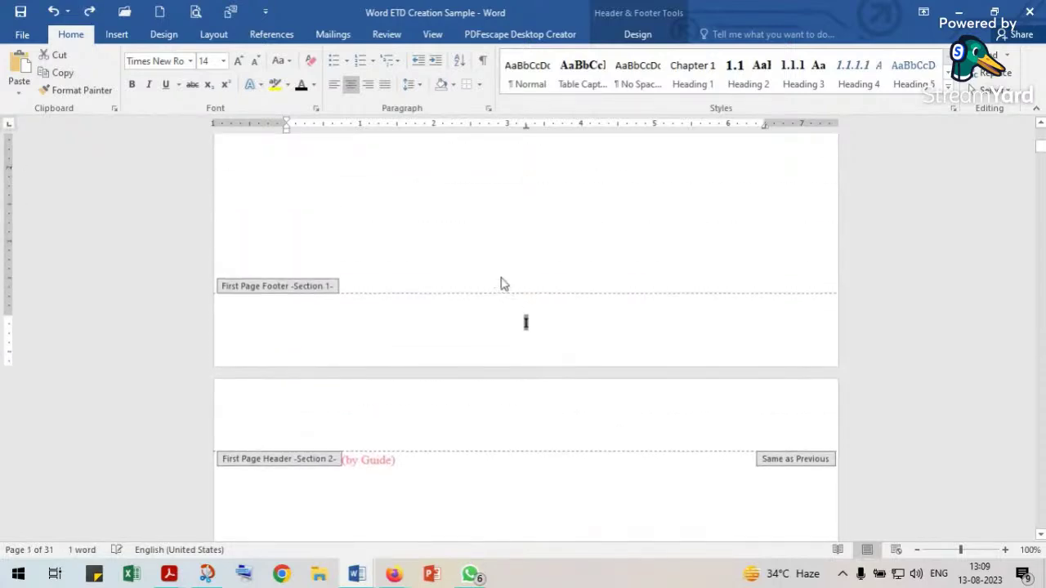
pyautogui.scroll(18, 503, 283)
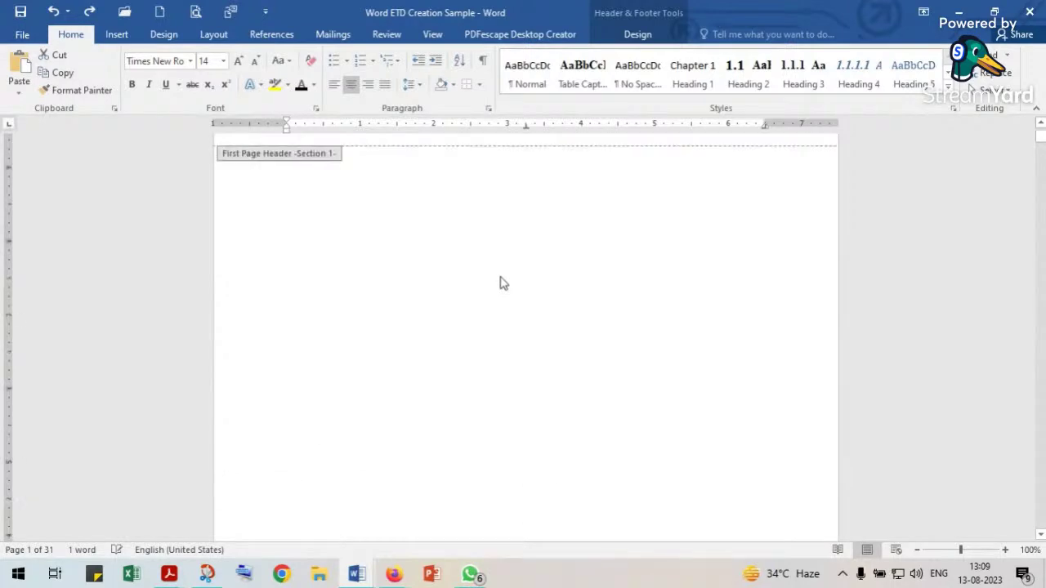
pyautogui.scroll(1, 503, 284)
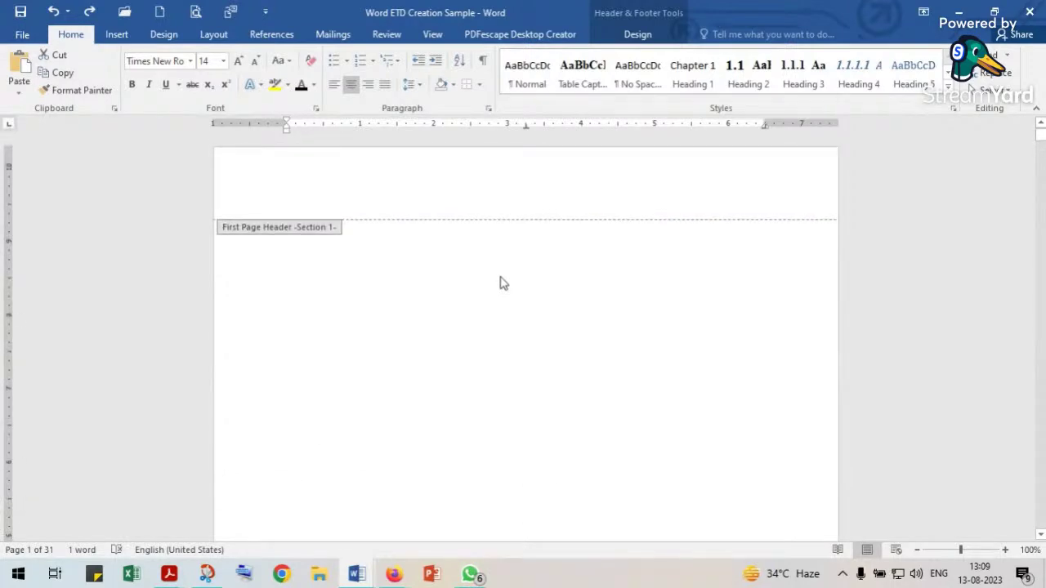
pyautogui.scroll(-1, 503, 283)
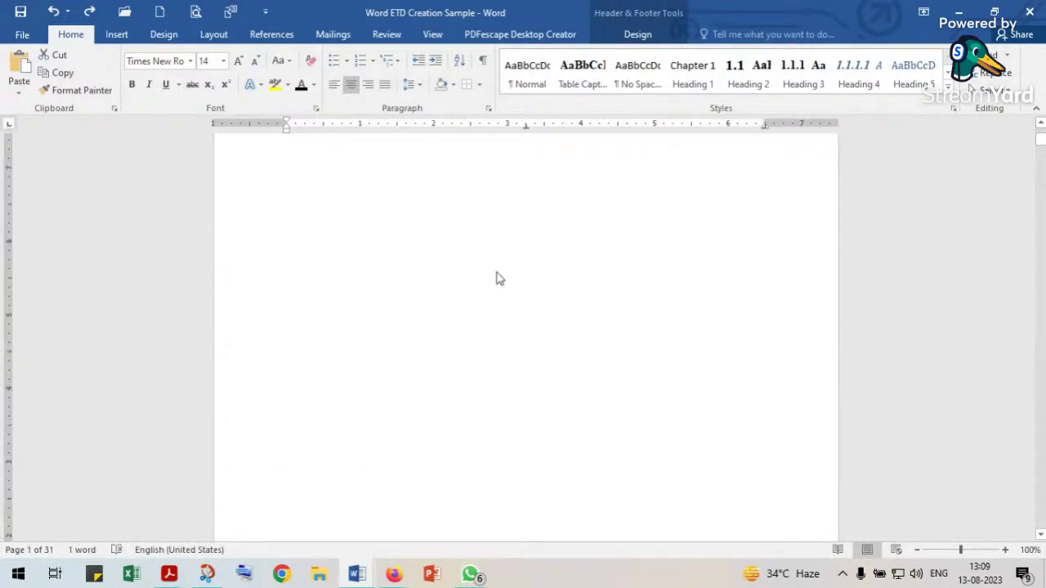
pyautogui.scroll(-15, 499, 280)
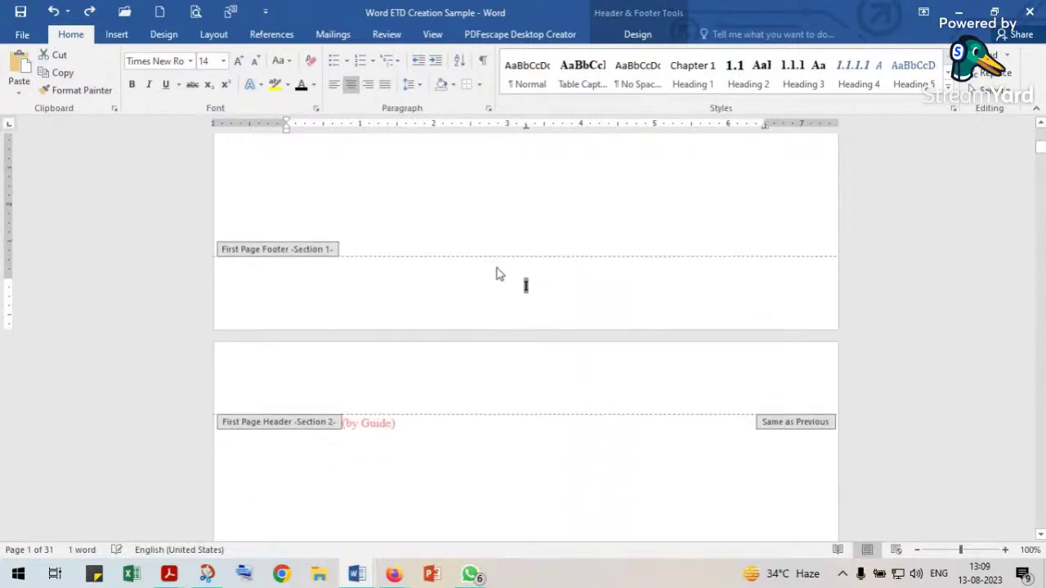
pyautogui.scroll(-1, 497, 268)
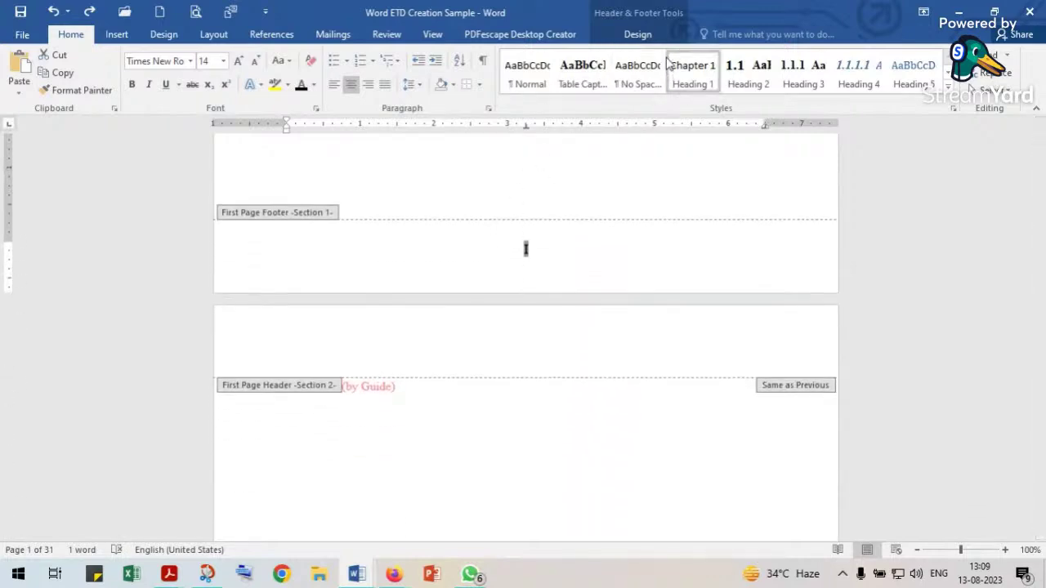
pyautogui.click(638, 35)
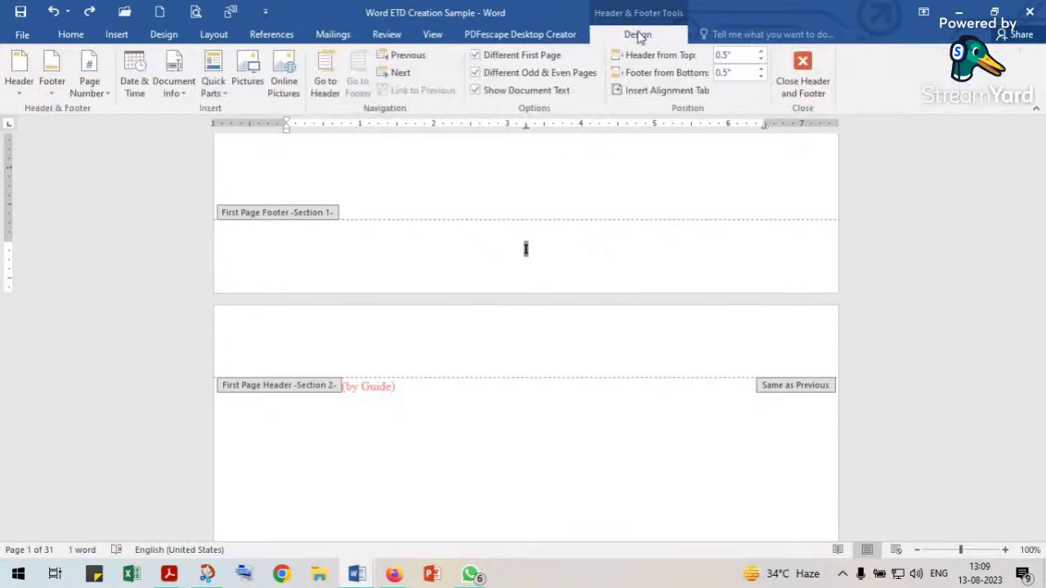
pyautogui.click(433, 40)
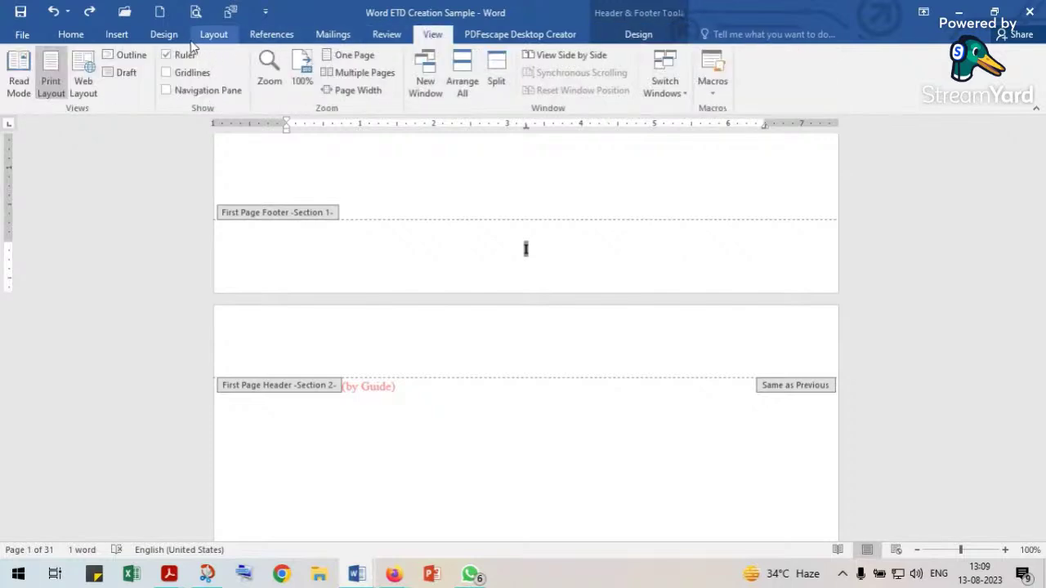
pyautogui.click(119, 38)
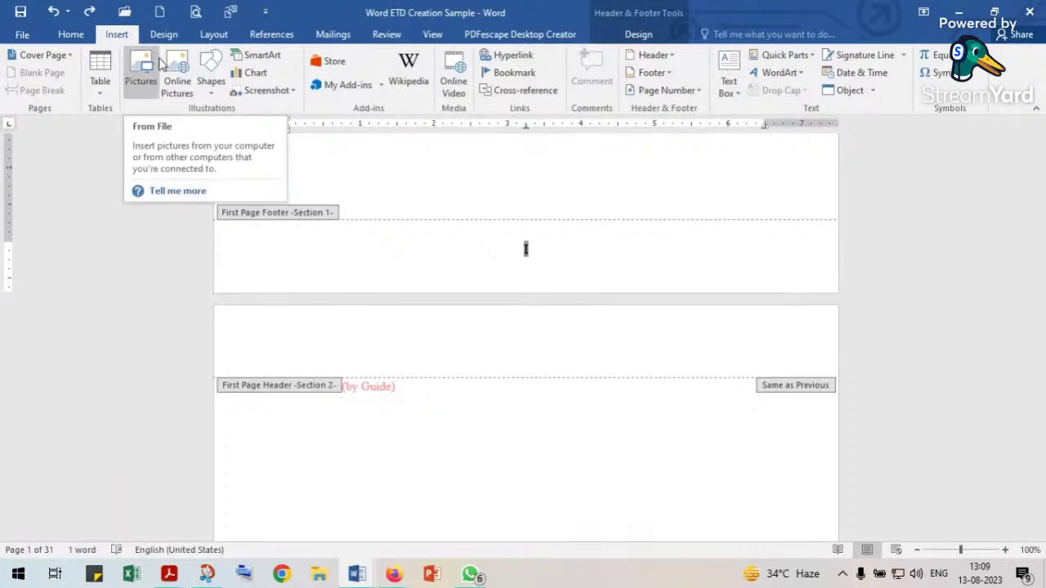
pyautogui.click(209, 37)
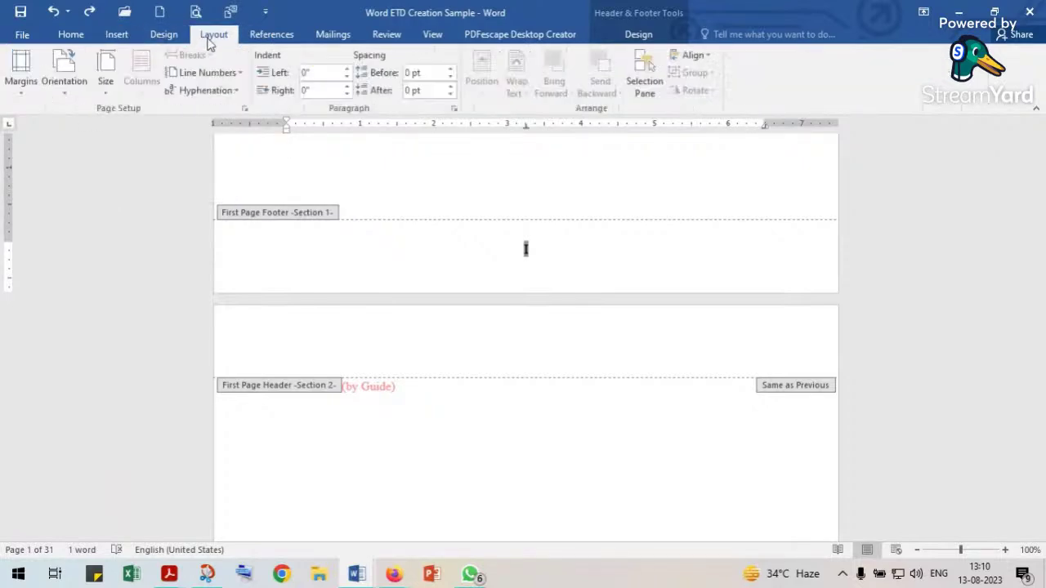
pyautogui.click(168, 35)
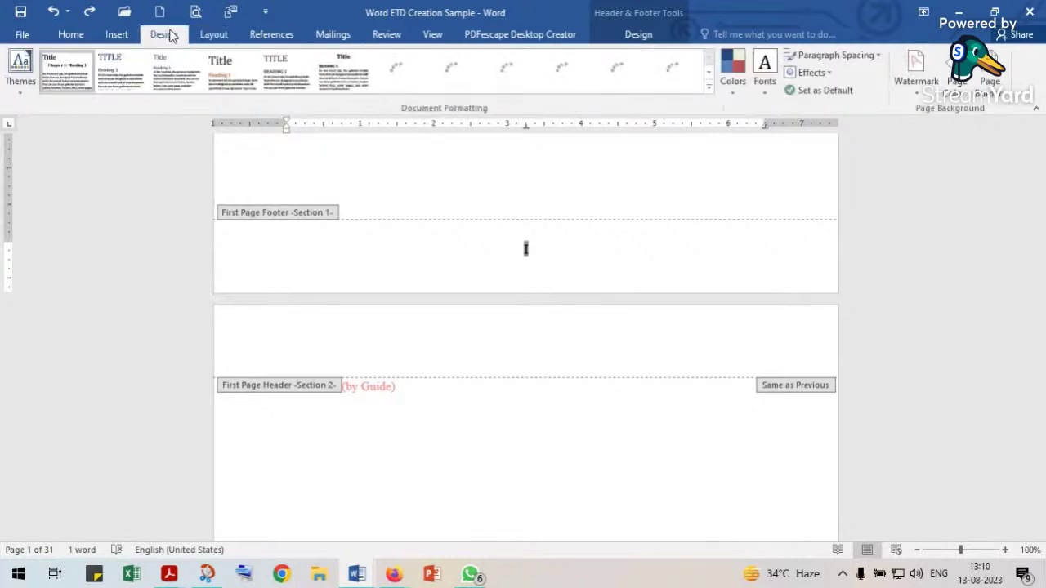
pyautogui.click(107, 36)
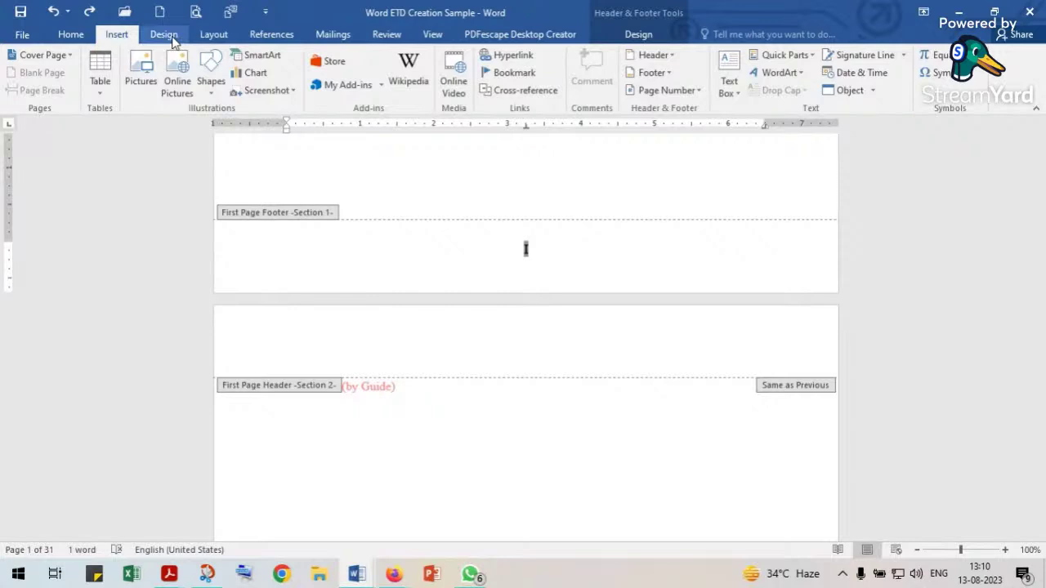
pyautogui.click(205, 37)
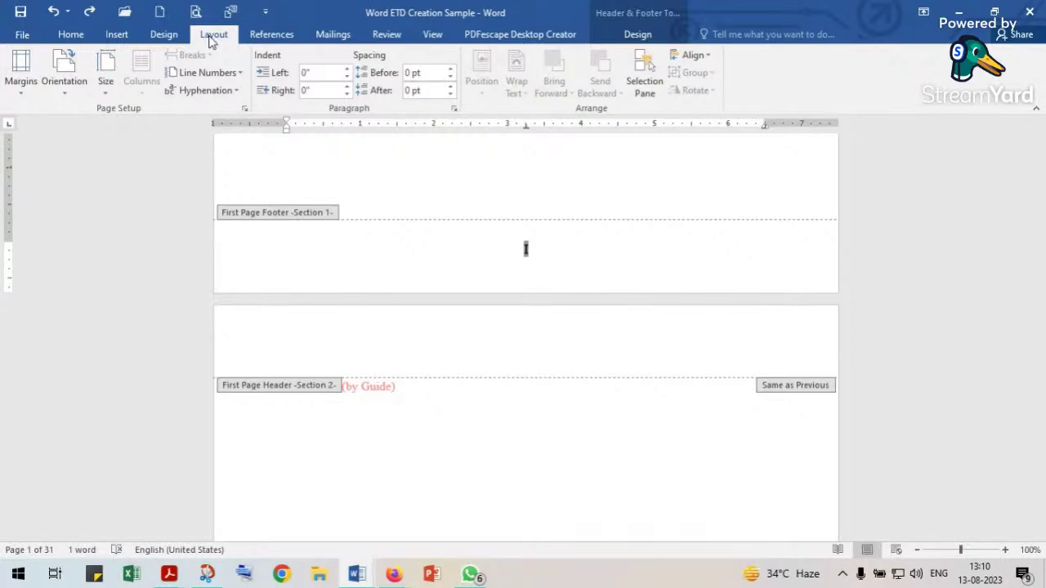
pyautogui.click(274, 41)
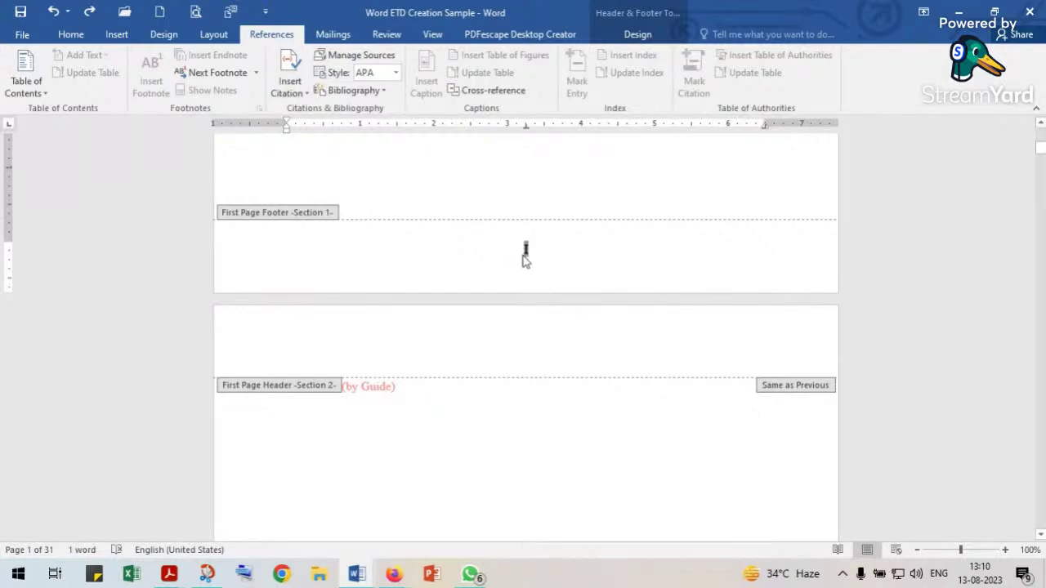
# Check the first-page and even-page footers of Section 2 for page numbers.
pyautogui.scroll(-5, 525, 262)
pyautogui.scroll(-8, 525, 262)
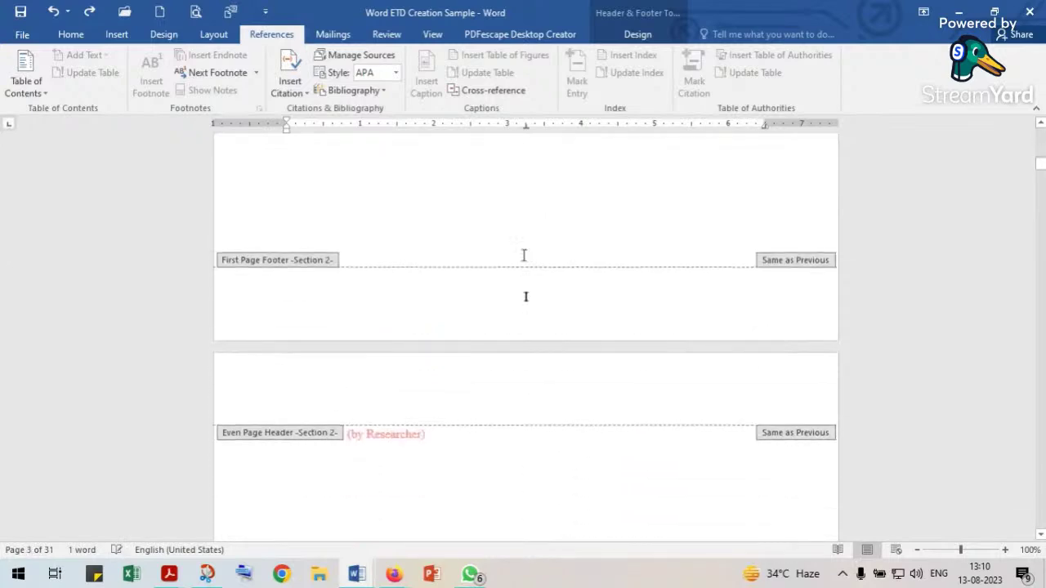
pyautogui.scroll(3, 525, 261)
pyautogui.scroll(6, 521, 292)
pyautogui.scroll(-6, 520, 287)
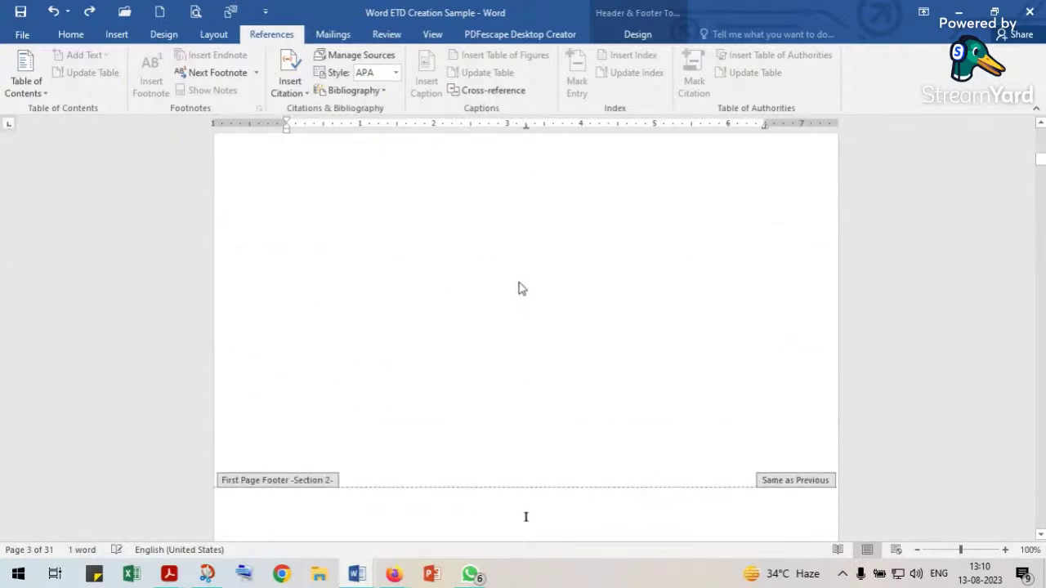
pyautogui.scroll(-15, 519, 282)
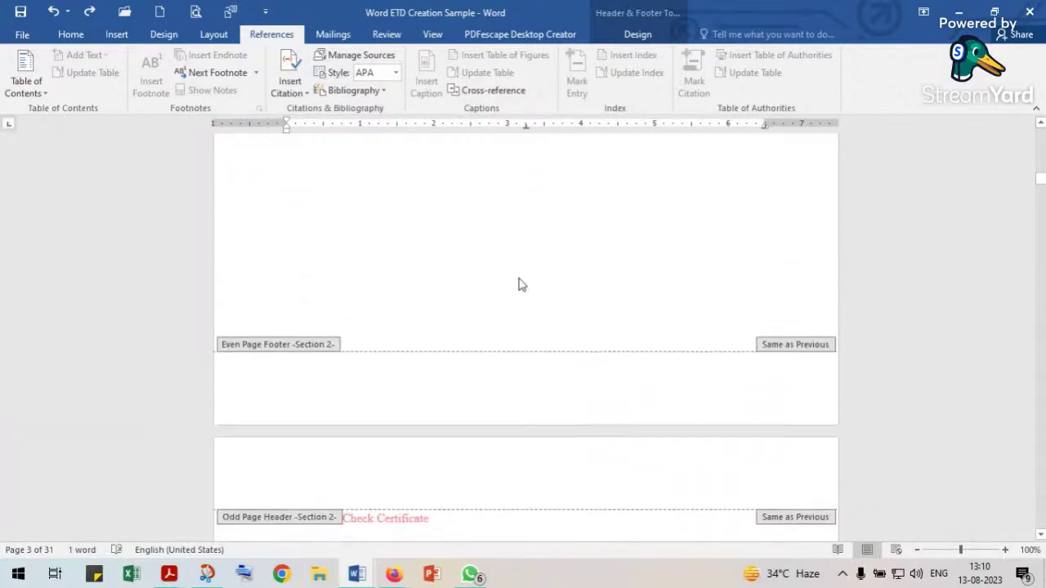
pyautogui.scroll(1, 519, 285)
# Insert a Plain Number 2 page number at the bottom of the page in the Section 1 first-page footer.
pyautogui.click(547, 366)
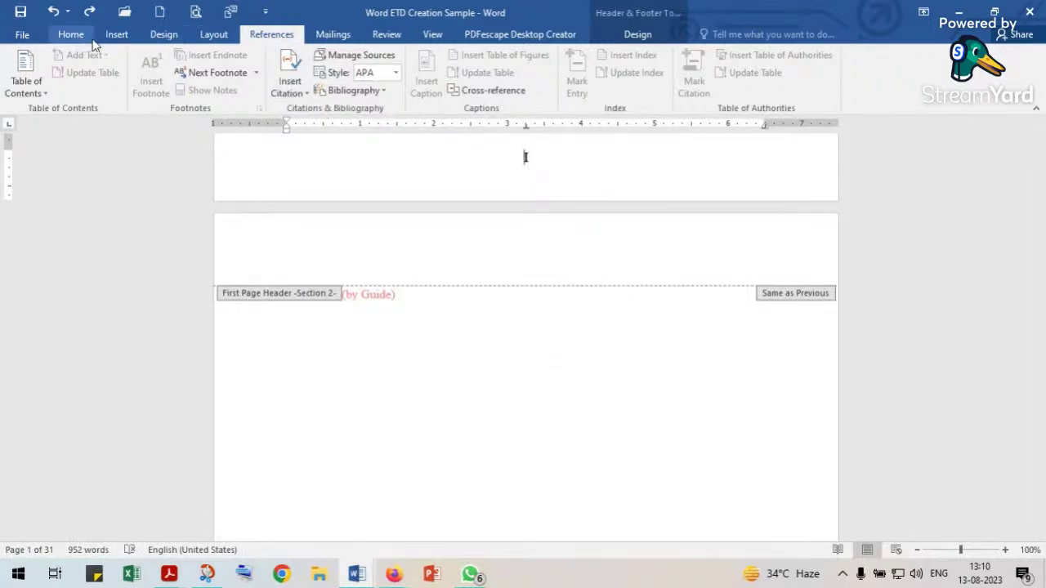
pyautogui.click(108, 37)
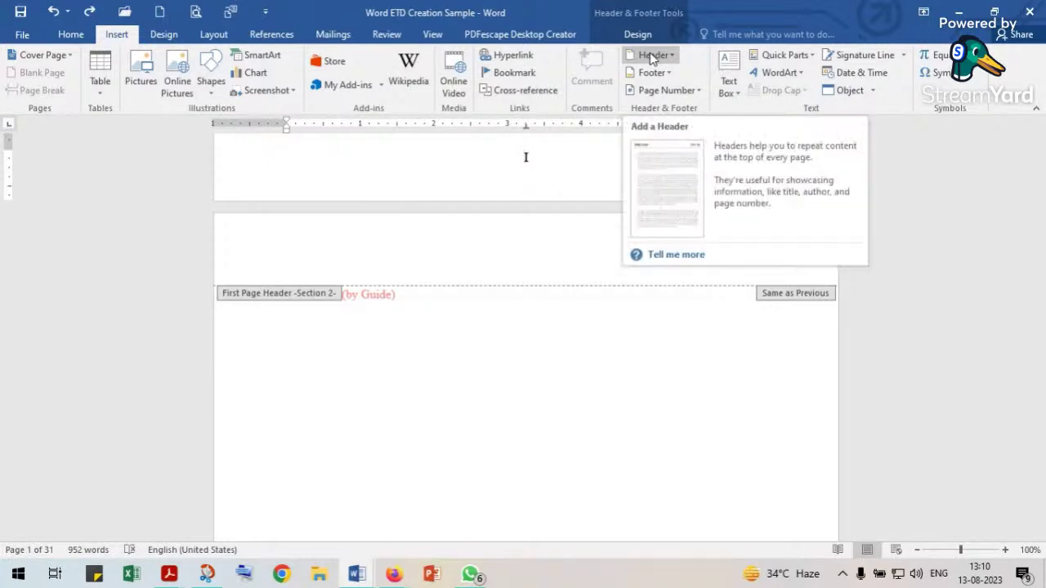
pyautogui.click(664, 88)
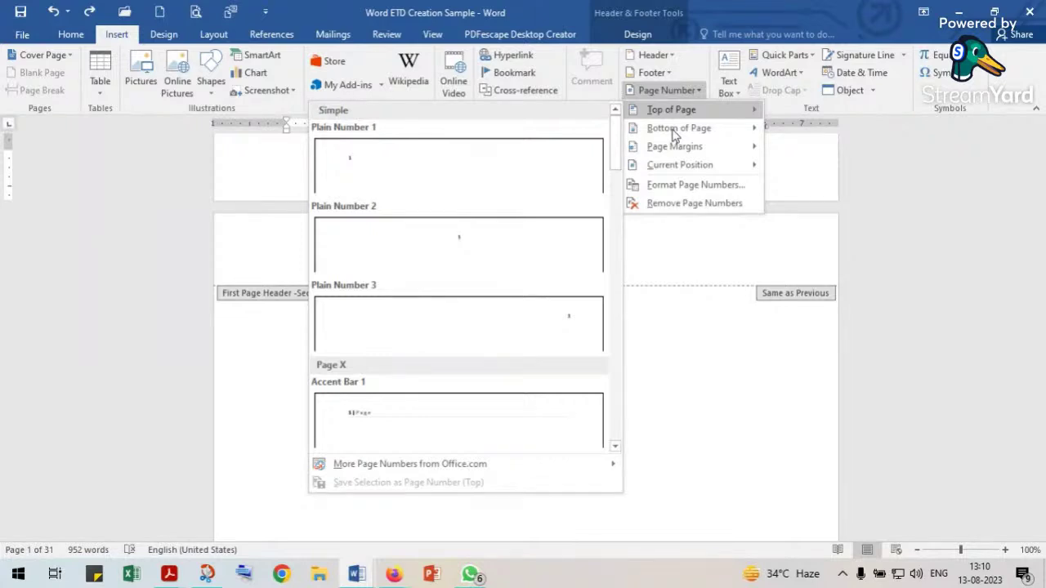
pyautogui.moveTo(675, 136)
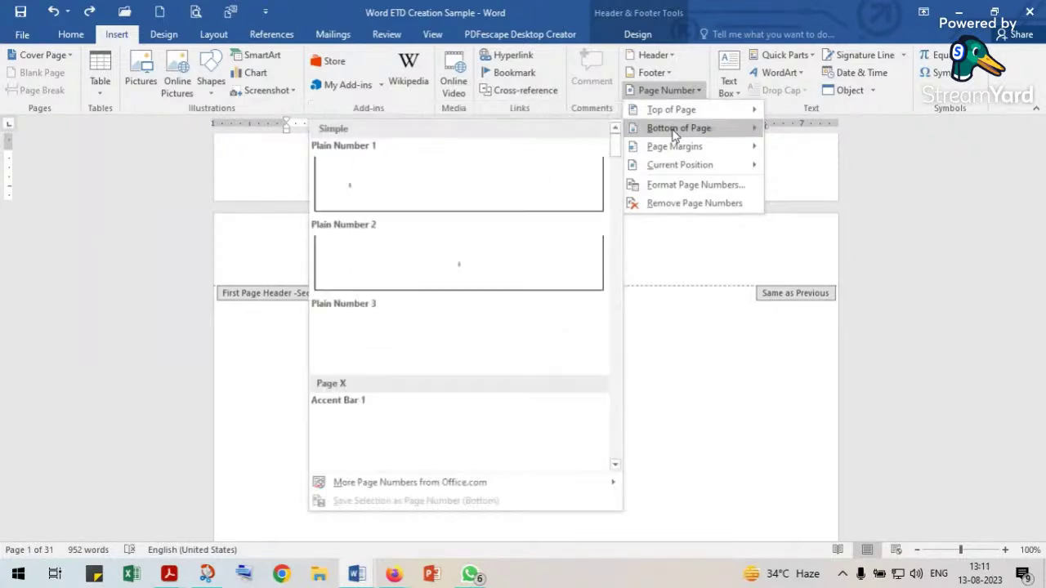
pyautogui.moveTo(415, 487)
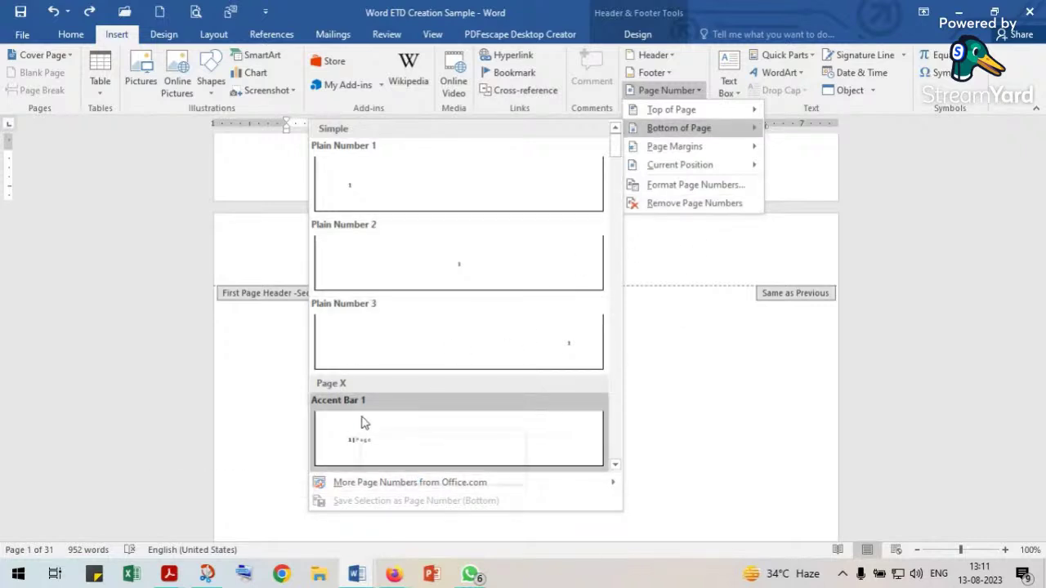
pyautogui.click(437, 258)
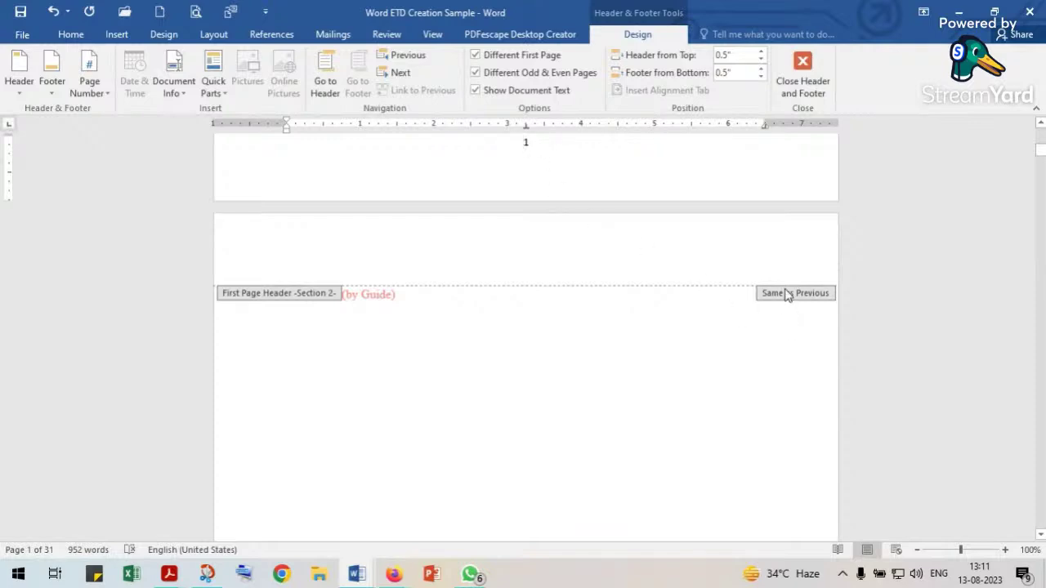
# Unlink the Section 2 first-page footer from the previous section.
pyautogui.scroll(3, 562, 243)
pyautogui.scroll(10, 555, 237)
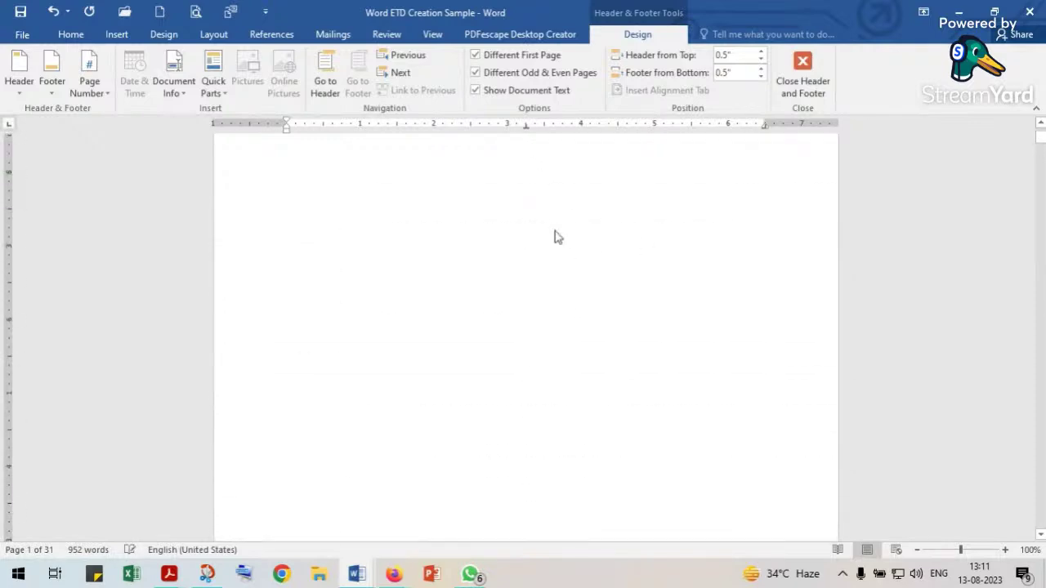
pyautogui.scroll(-10, 555, 237)
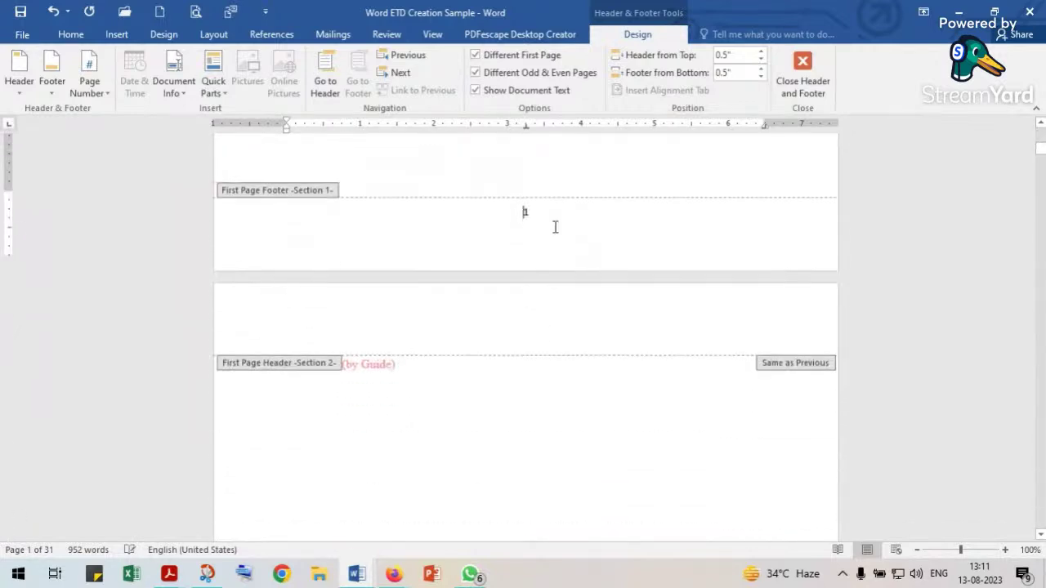
pyautogui.scroll(-5, 555, 235)
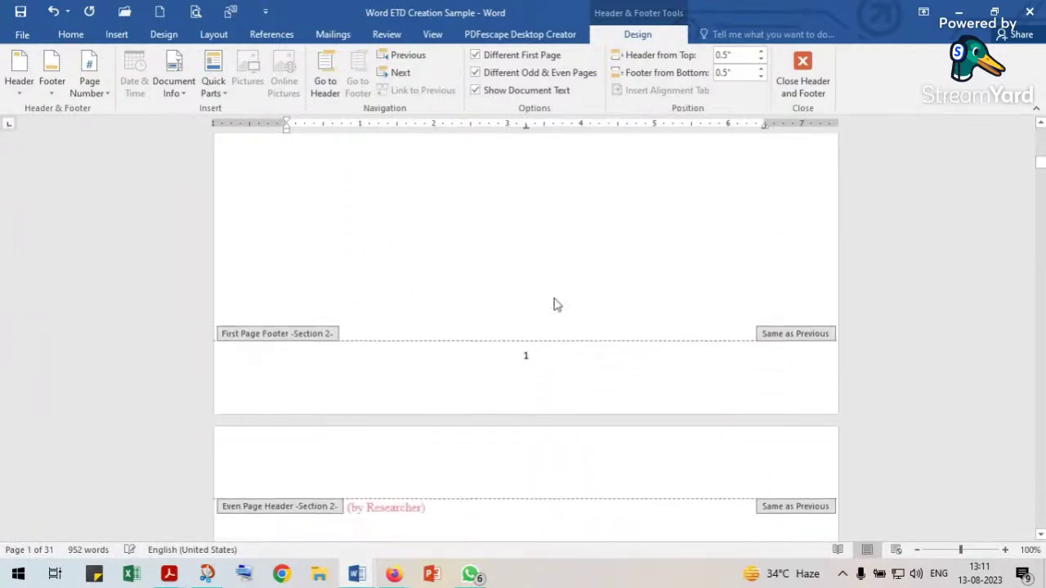
pyautogui.click(529, 356)
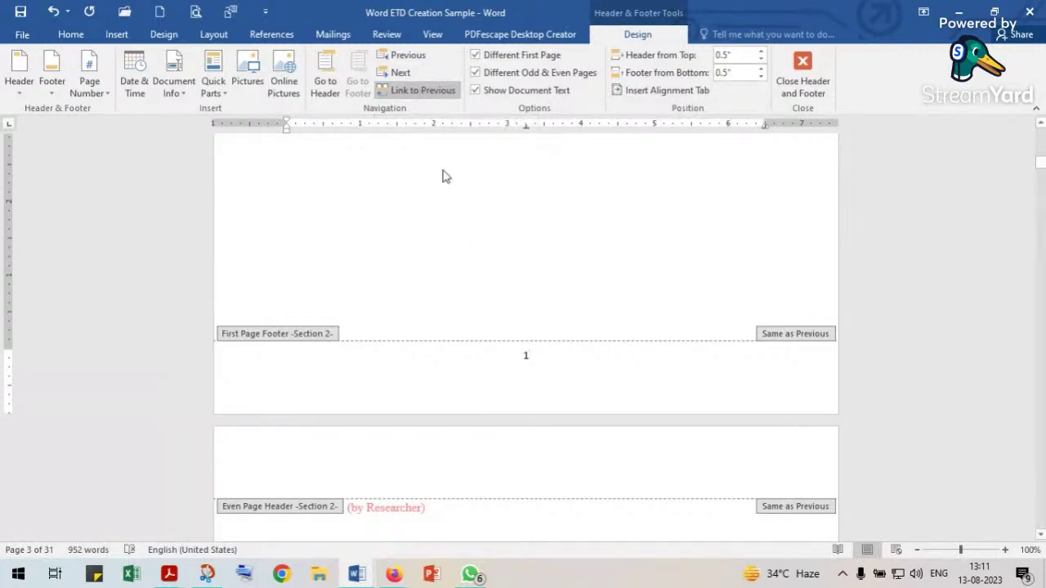
pyautogui.click(424, 91)
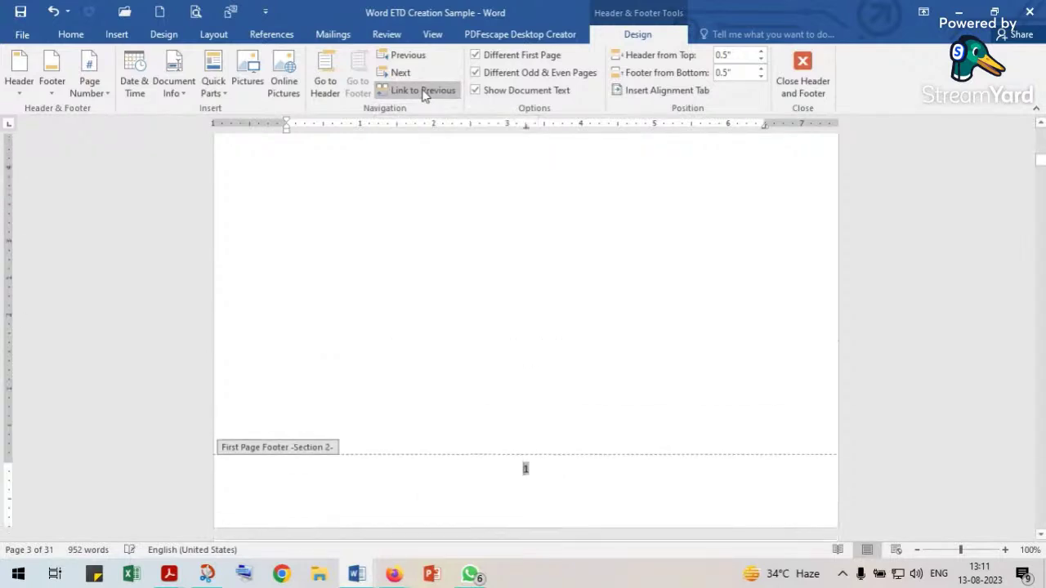
# Delete the page number from the Section 1 first-page footer and check the Section 2 first-page footer.
pyautogui.scroll(2, 515, 275)
pyautogui.scroll(5, 515, 275)
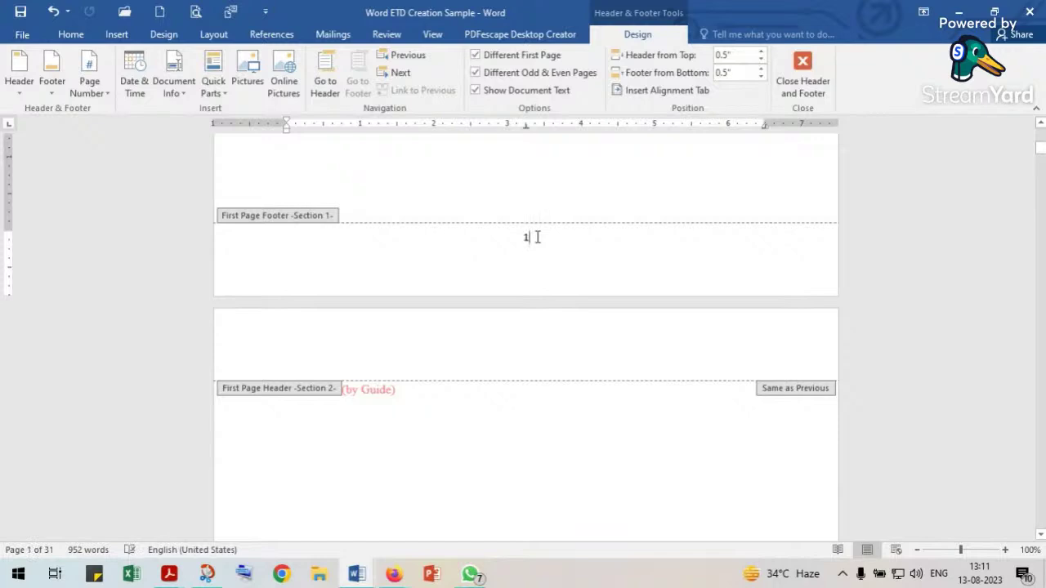
pyautogui.doubleClick(535, 237)
pyautogui.press('Delete')
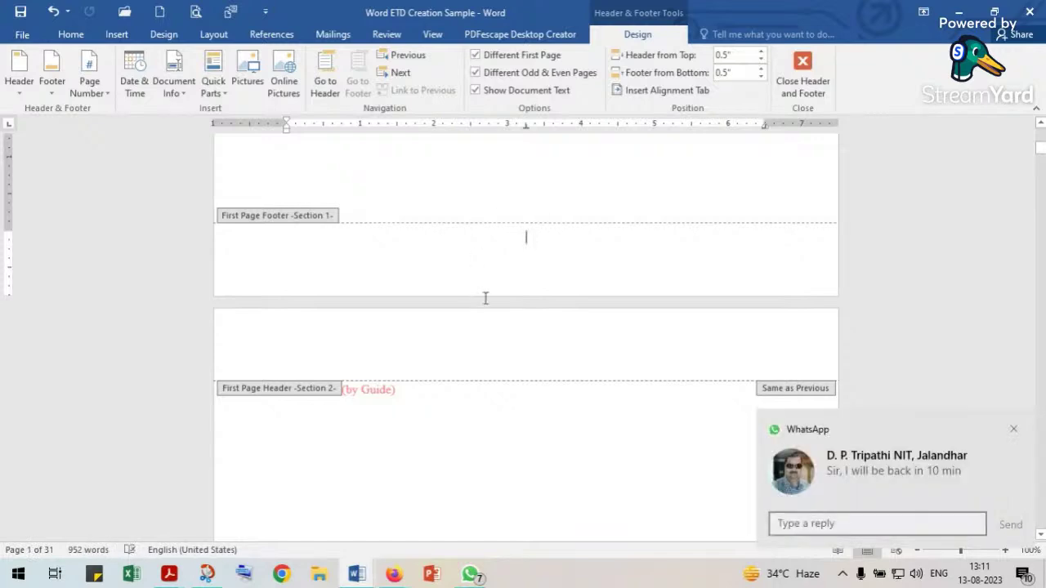
pyautogui.scroll(-10, 506, 297)
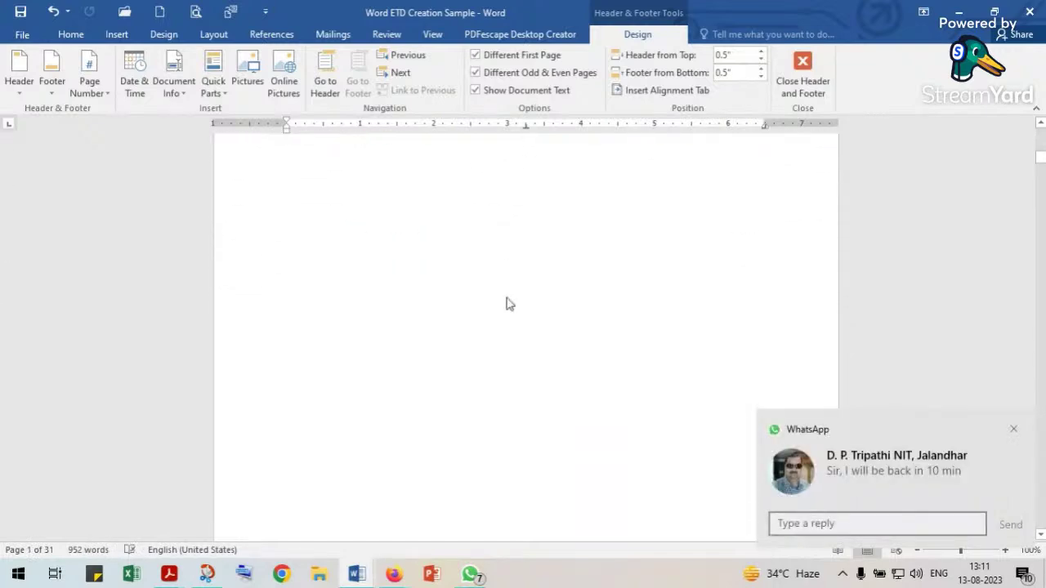
pyautogui.scroll(-1, 507, 304)
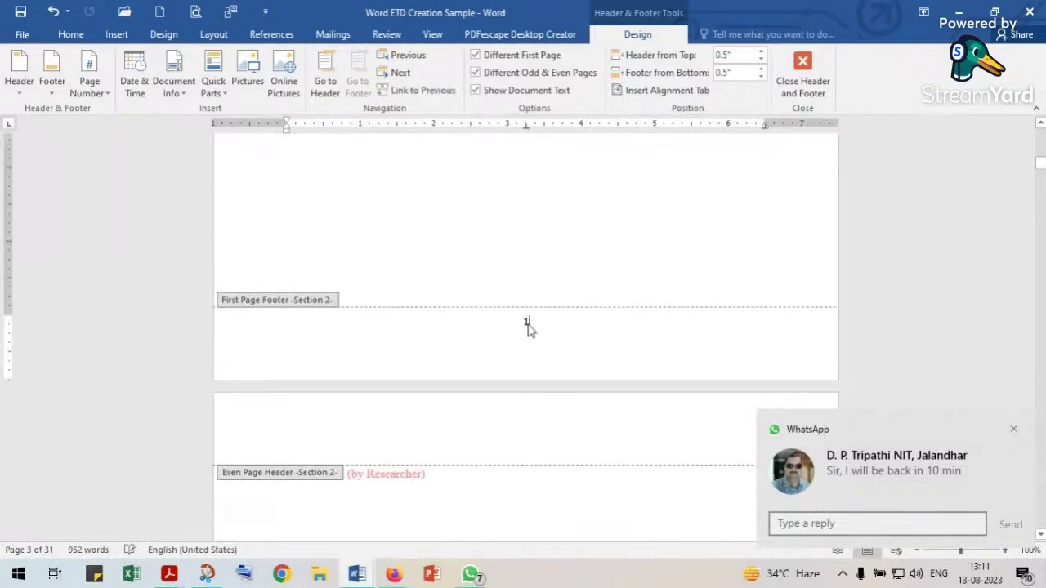
# Open the Section 2 even-page footer, on the Declaration (by Researcher) page, for editing.
pyautogui.scroll(-10, 533, 350)
pyautogui.scroll(-5, 533, 350)
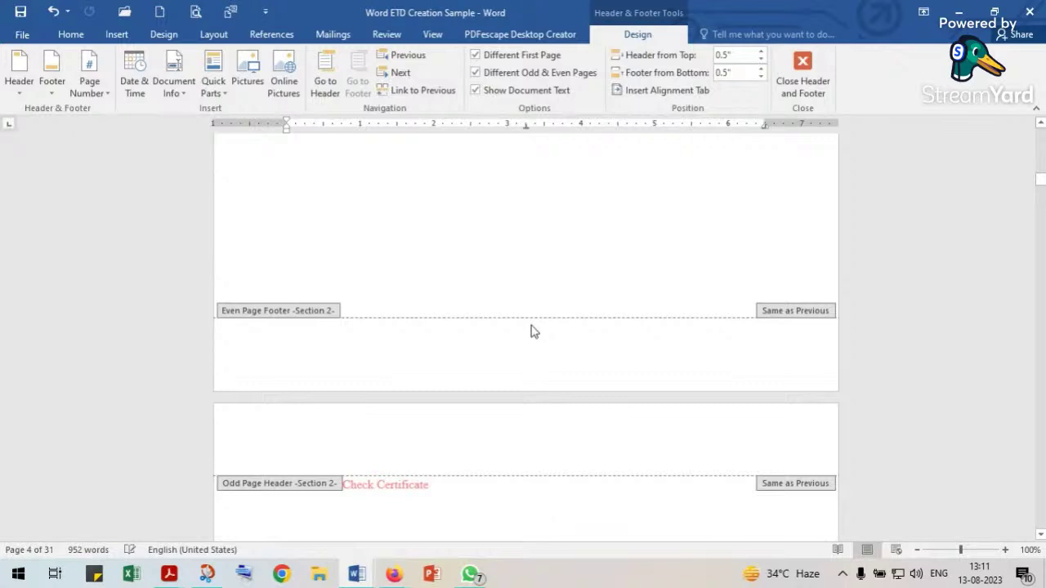
pyautogui.doubleClick(531, 331)
pyautogui.scroll(3, 531, 335)
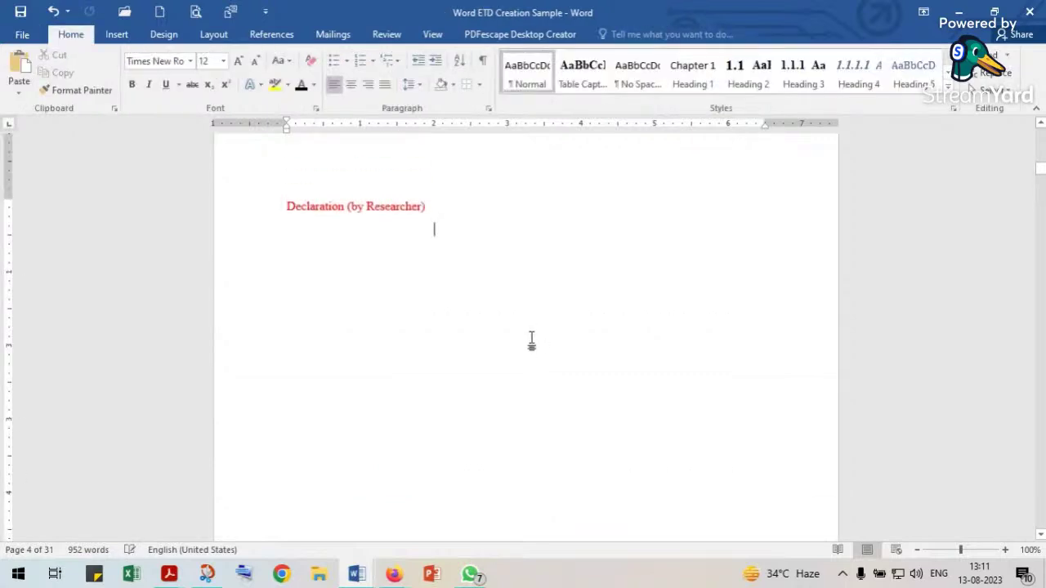
pyautogui.scroll(3, 531, 338)
pyautogui.scroll(-18, 531, 339)
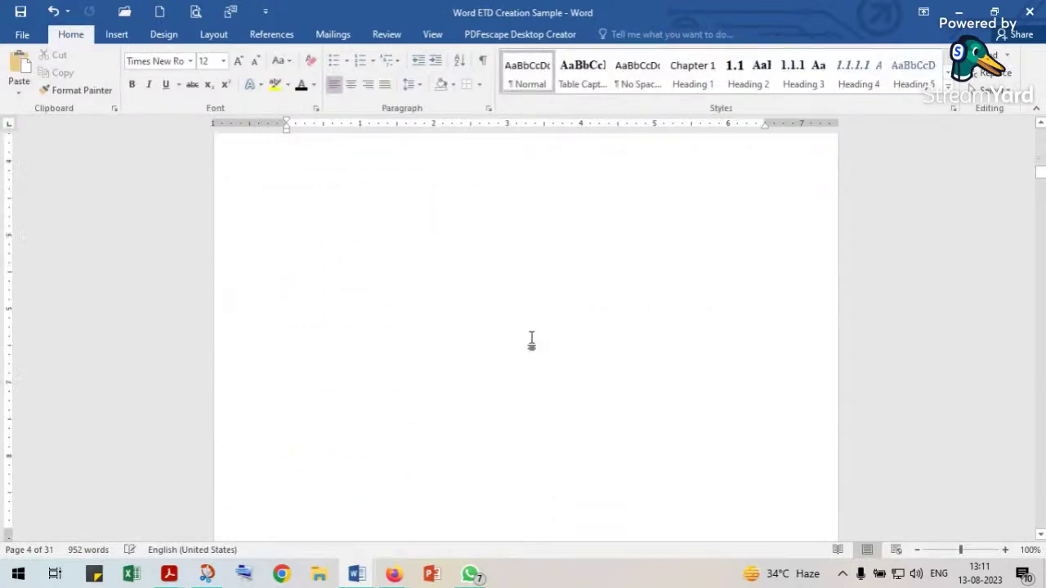
pyautogui.scroll(-4, 531, 339)
pyautogui.scroll(3, 532, 327)
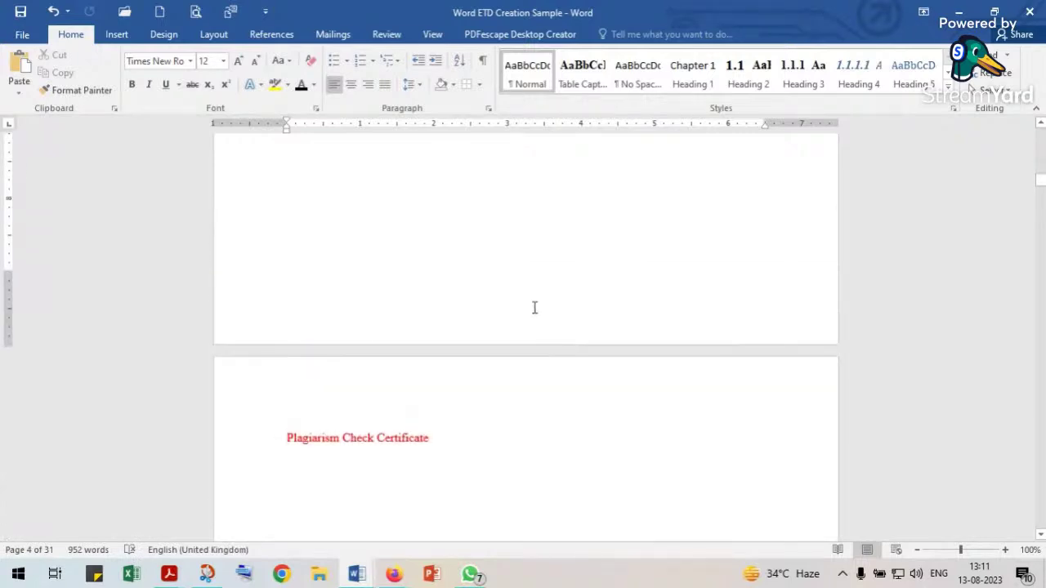
pyautogui.doubleClick(538, 292)
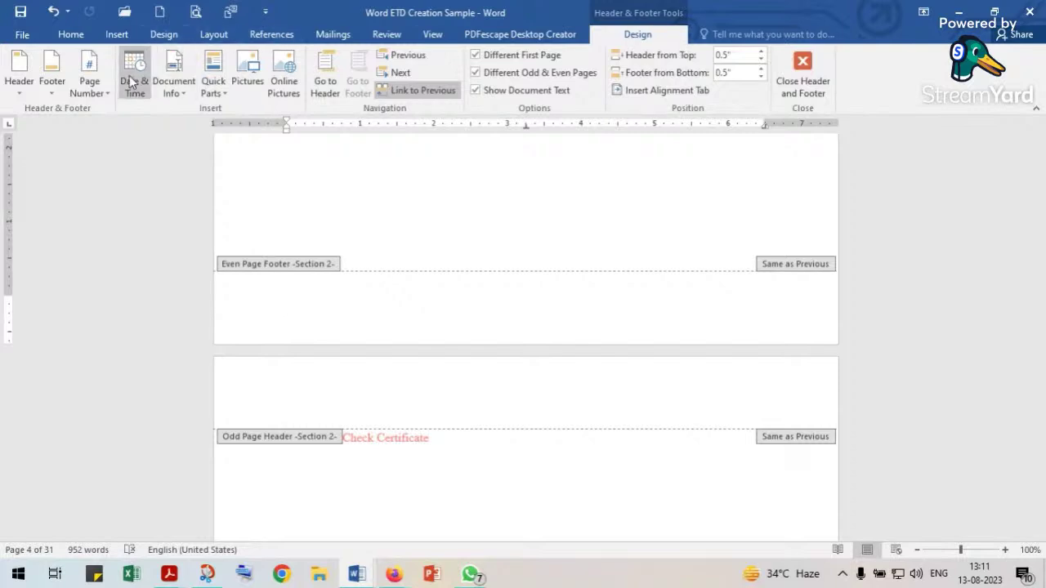
# Insert a centred Page field in i, ii, iii format in the Section 2 even-page footer.
pyautogui.click(103, 83)
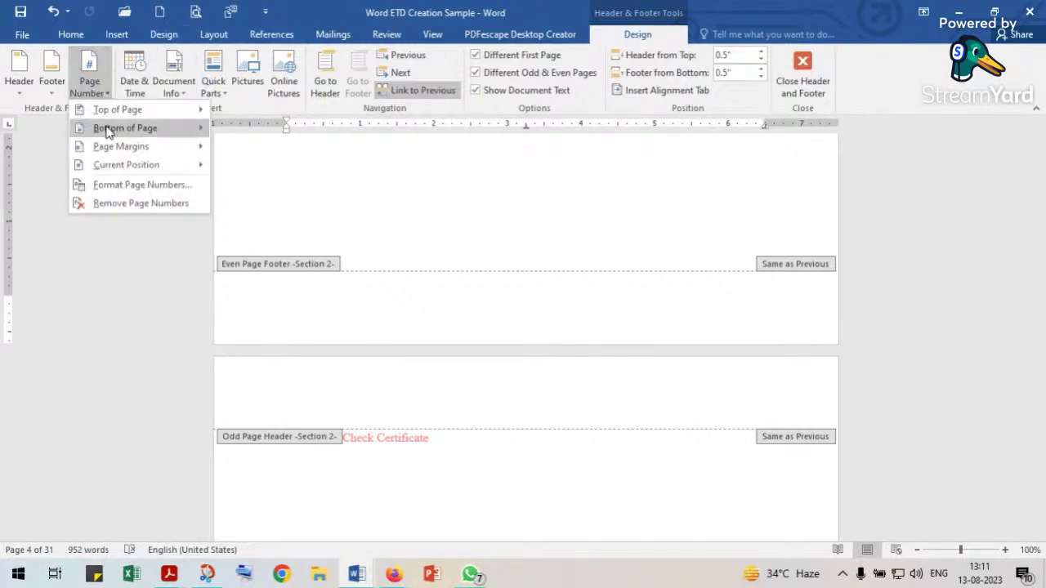
pyautogui.moveTo(107, 132)
pyautogui.click(213, 82)
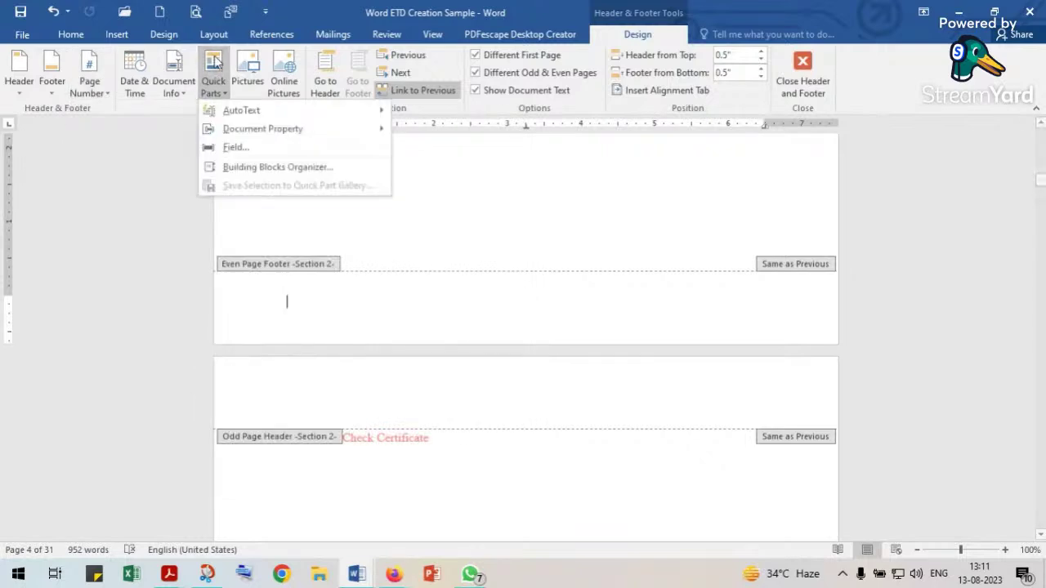
pyautogui.click(234, 162)
pyautogui.scroll(-3, 293, 341)
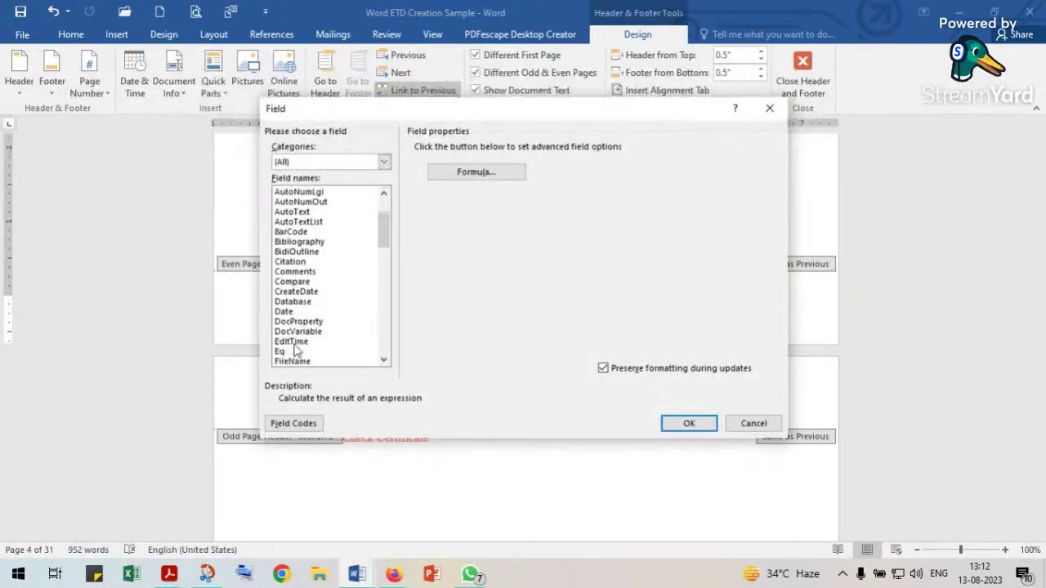
pyautogui.scroll(-3, 298, 333)
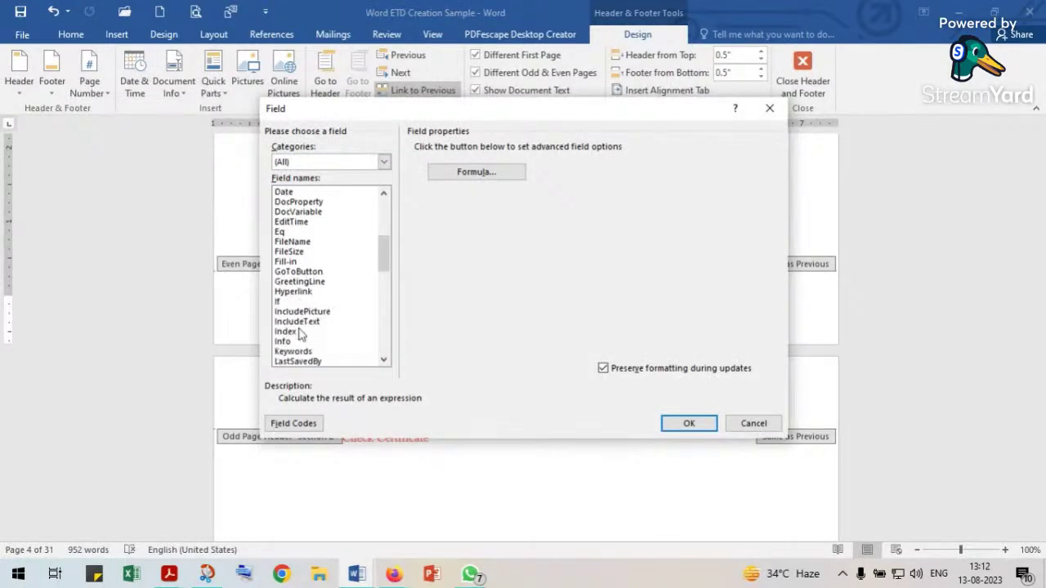
pyautogui.scroll(-3, 299, 333)
pyautogui.scroll(-3, 299, 334)
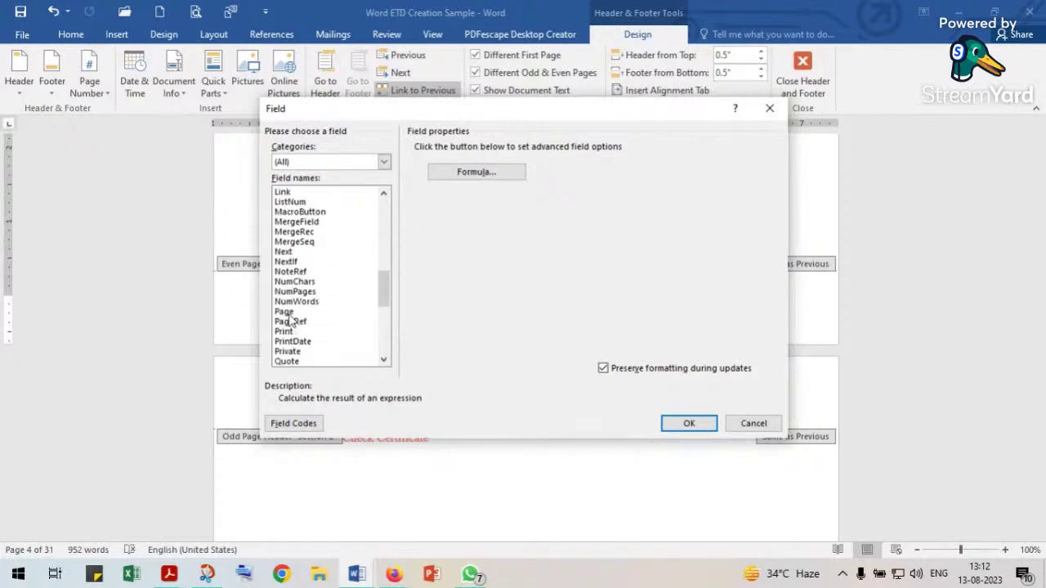
pyautogui.click(284, 311)
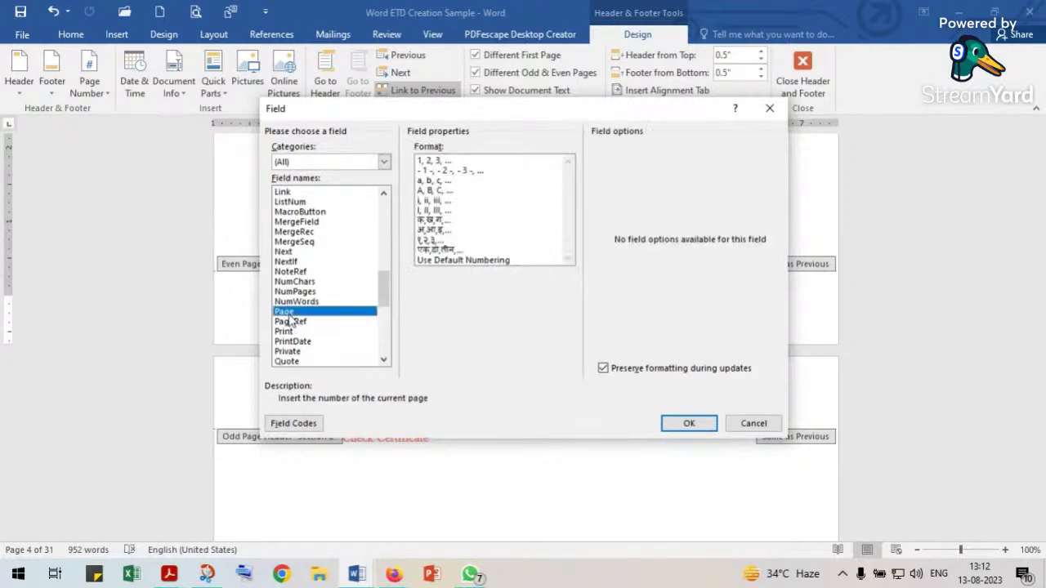
pyautogui.click(426, 201)
pyautogui.click(686, 423)
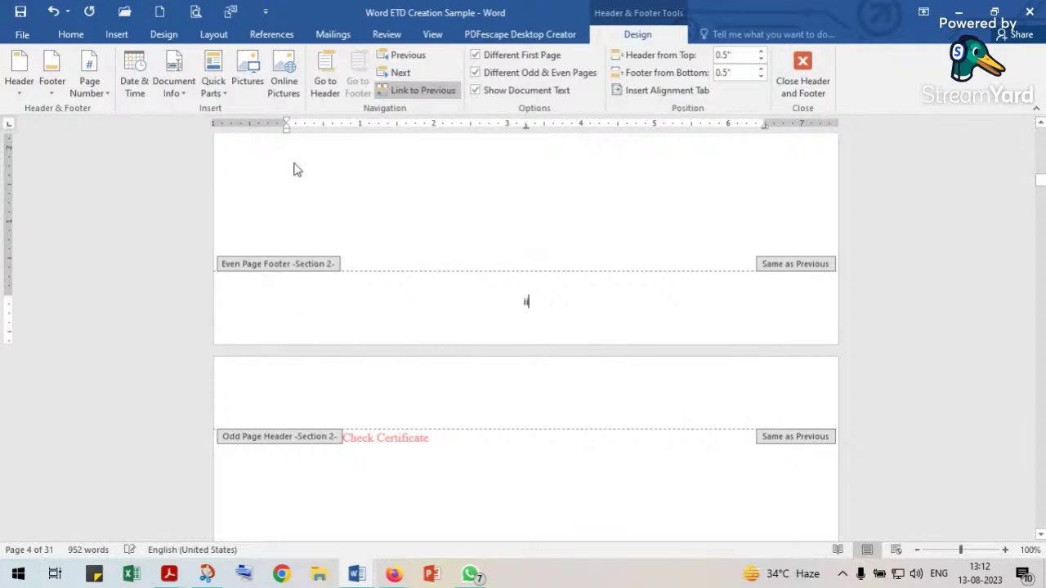
# Format the page number in the Section 2 even-page footer as Times New Roman, size 14.
pyautogui.doubleClick(527, 303)
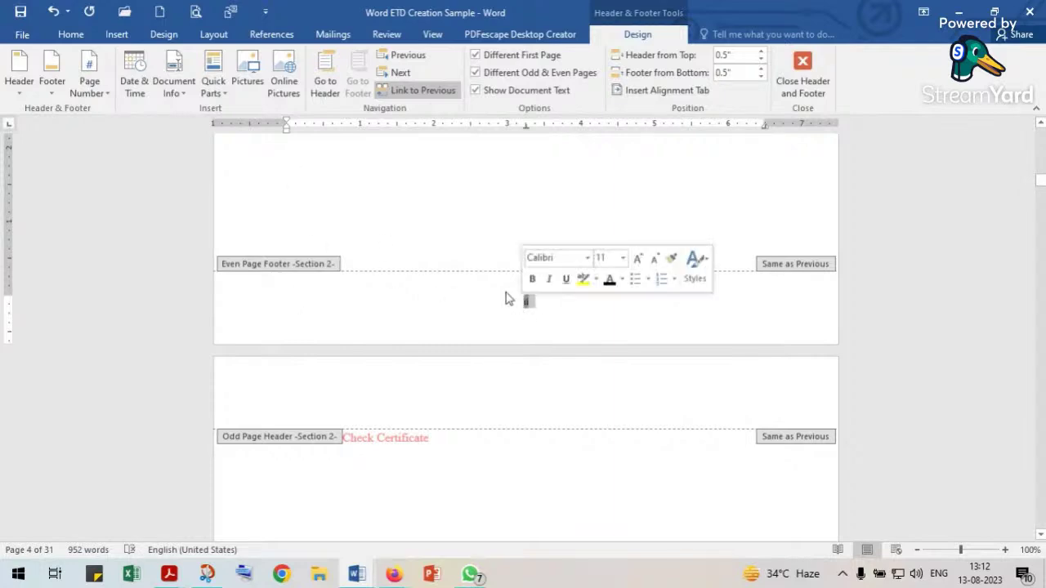
pyautogui.click(71, 34)
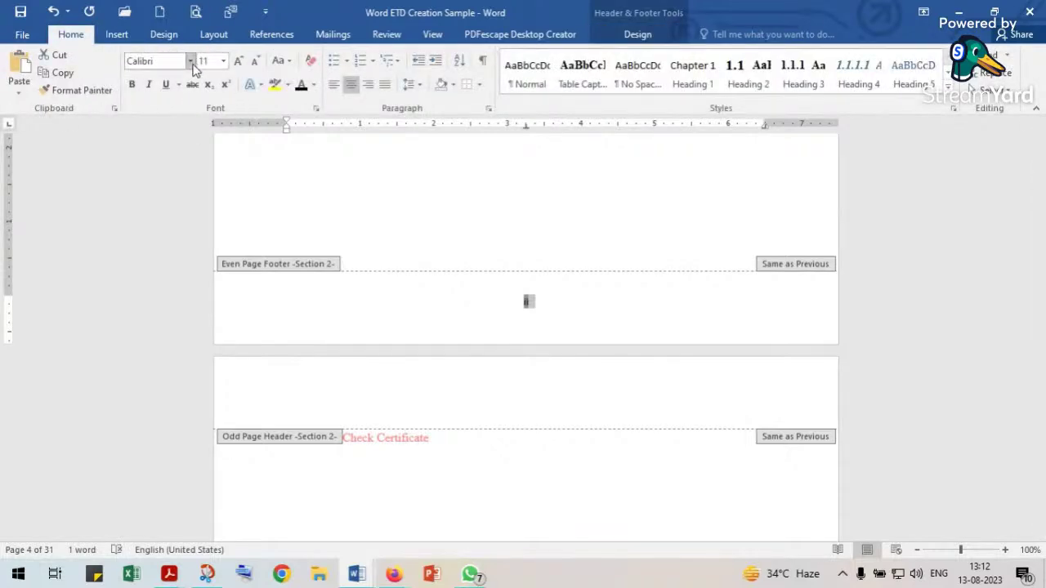
pyautogui.click(190, 60)
pyautogui.click(155, 190)
pyautogui.click(223, 61)
pyautogui.click(206, 137)
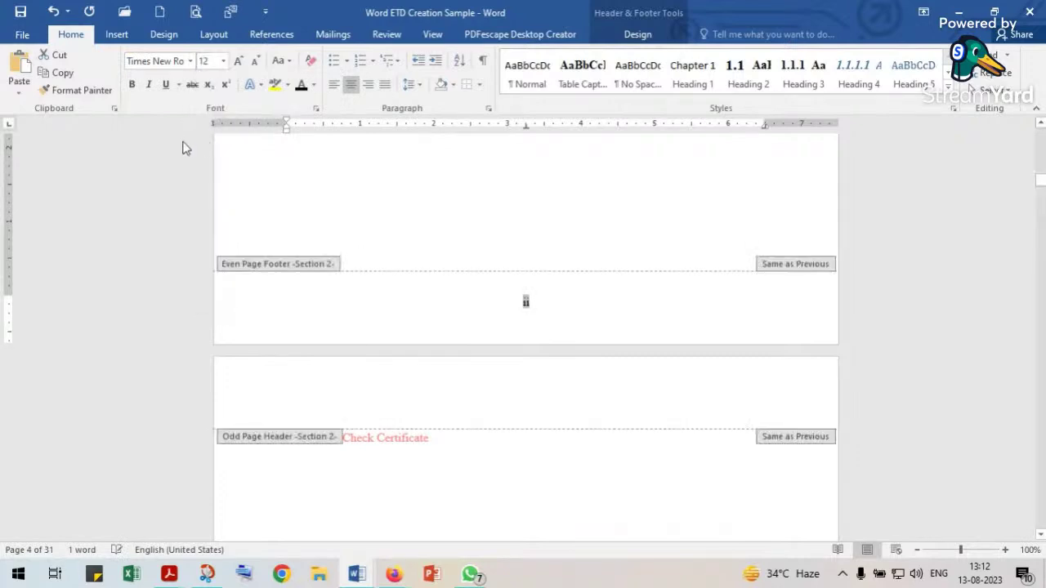
pyautogui.click(238, 61)
# Replace the page number in the Section 2 first-page footer with a Page field in i, ii, iii format.
pyautogui.scroll(5, 481, 304)
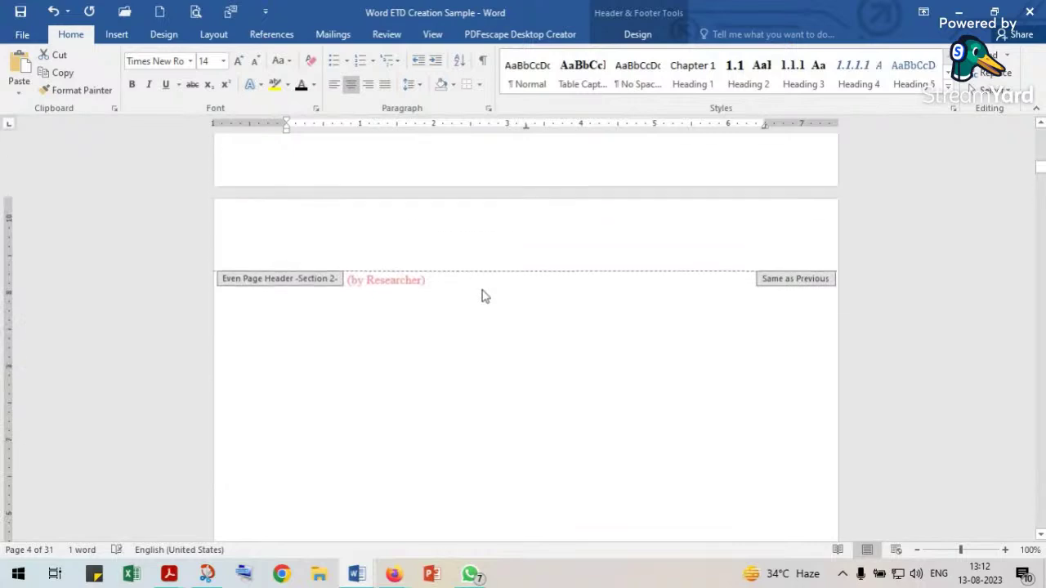
pyautogui.click(528, 204)
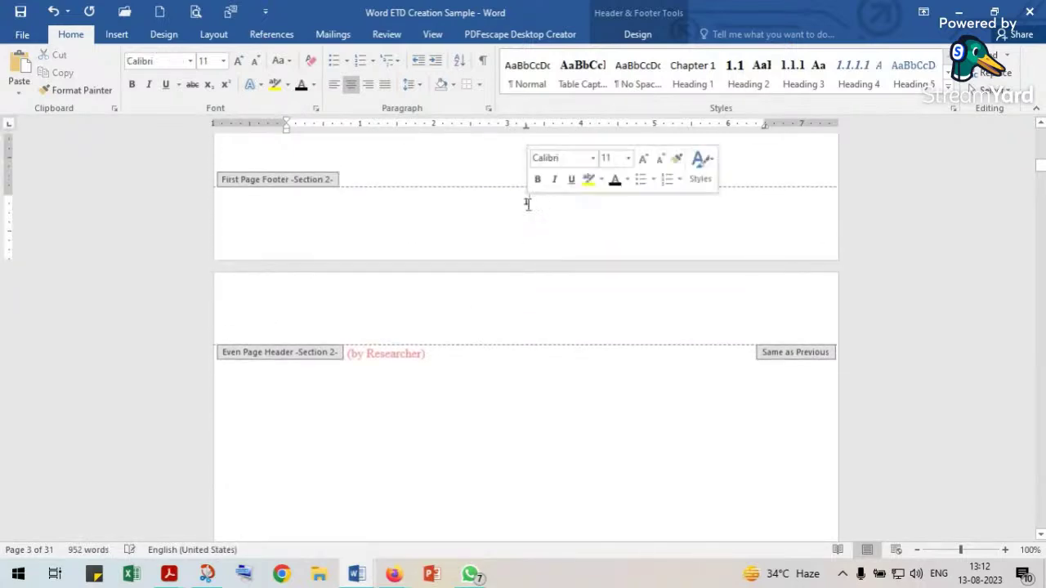
pyautogui.doubleClick(526, 201)
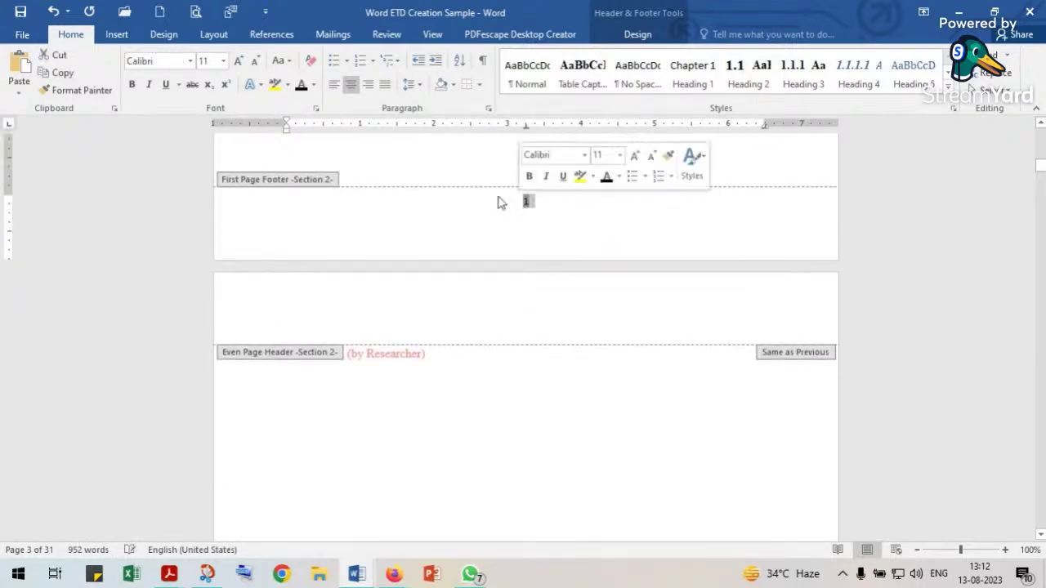
pyautogui.click(638, 35)
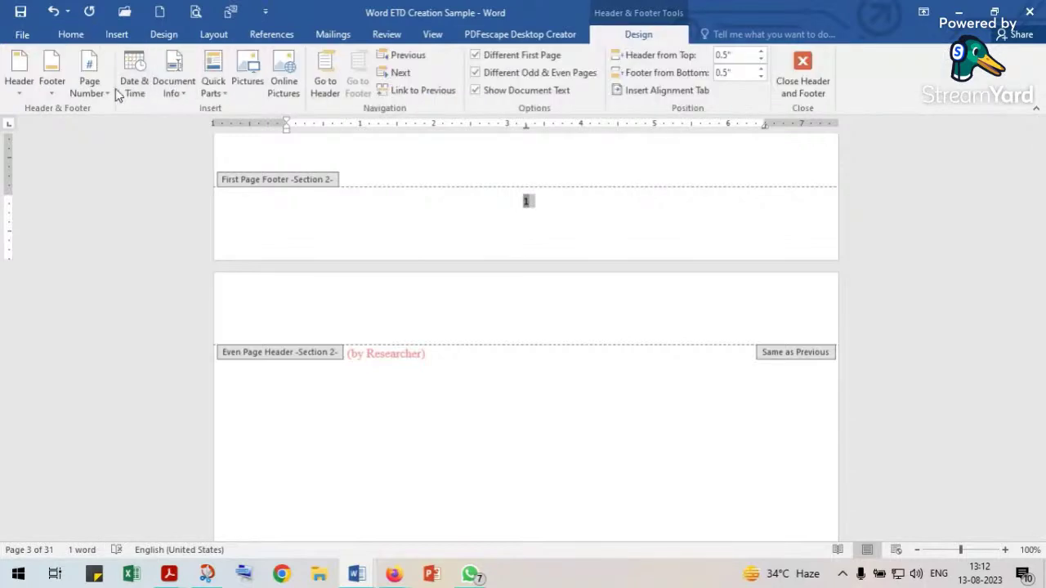
pyautogui.click(97, 95)
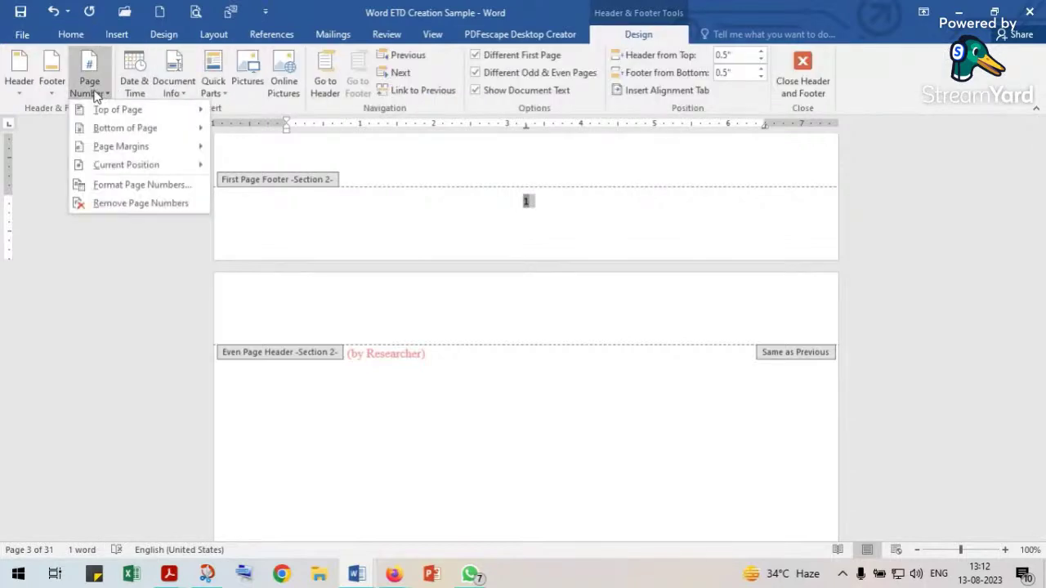
pyautogui.click(213, 82)
pyautogui.click(214, 82)
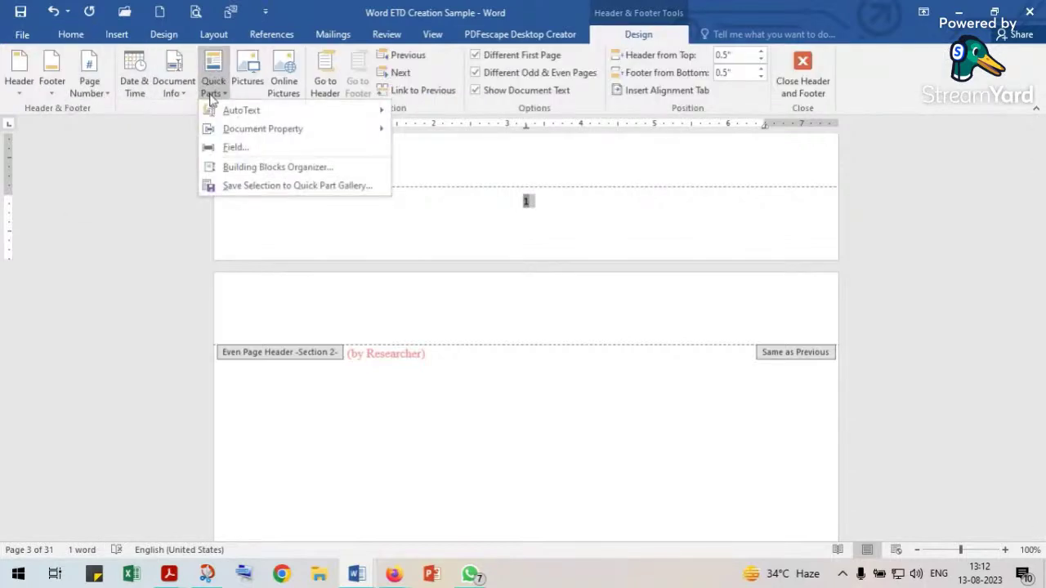
pyautogui.click(233, 147)
pyautogui.scroll(-4, 306, 327)
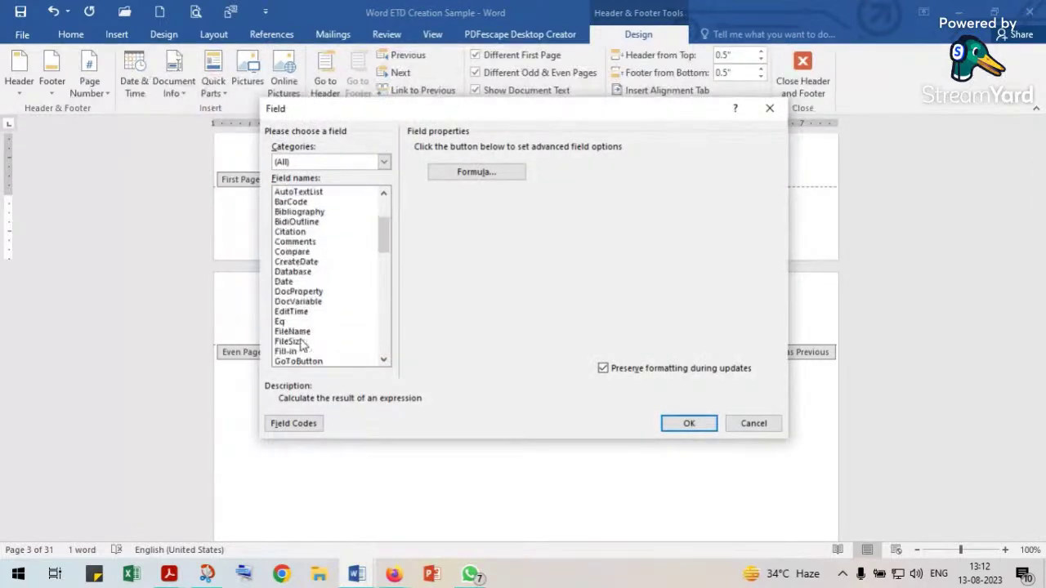
pyautogui.scroll(-6, 303, 345)
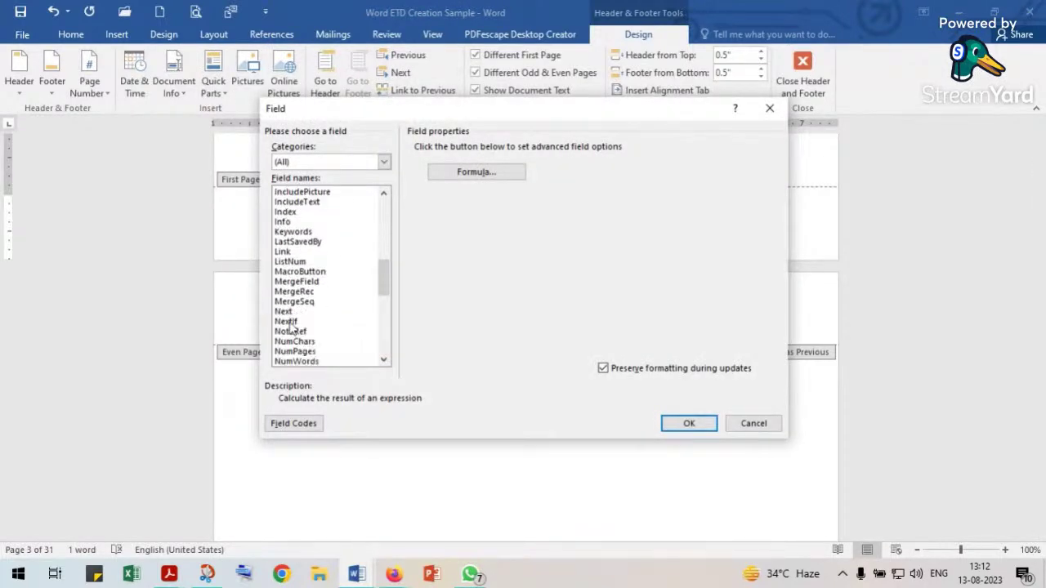
pyautogui.scroll(-2, 291, 329)
pyautogui.click(284, 312)
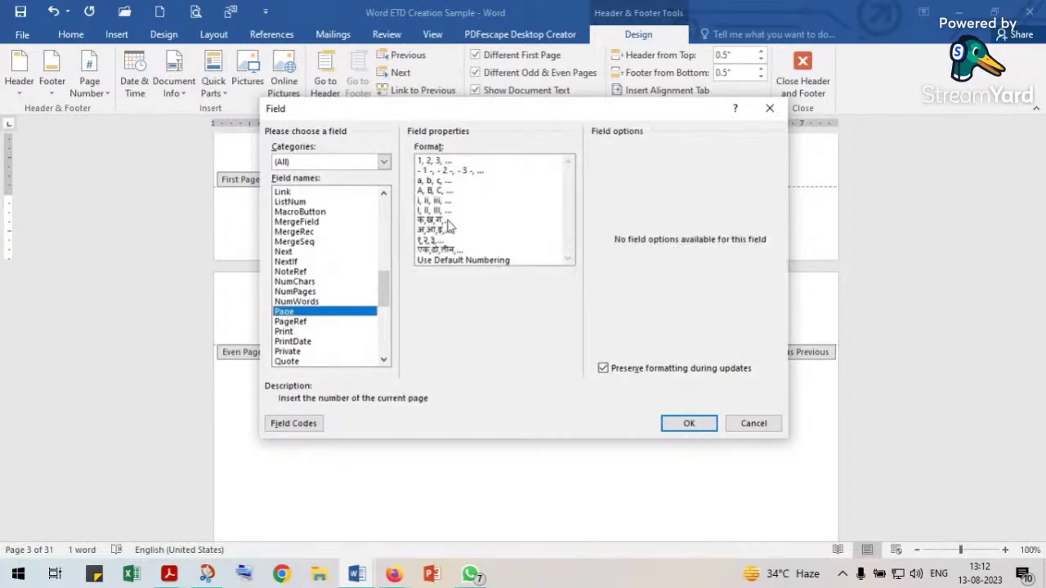
pyautogui.click(422, 201)
pyautogui.click(691, 422)
# Insert a Page field in i, ii, iii format in the Section 2 odd-page footer.
pyautogui.scroll(-3, 605, 379)
pyautogui.scroll(-10, 605, 383)
pyautogui.scroll(-12, 601, 373)
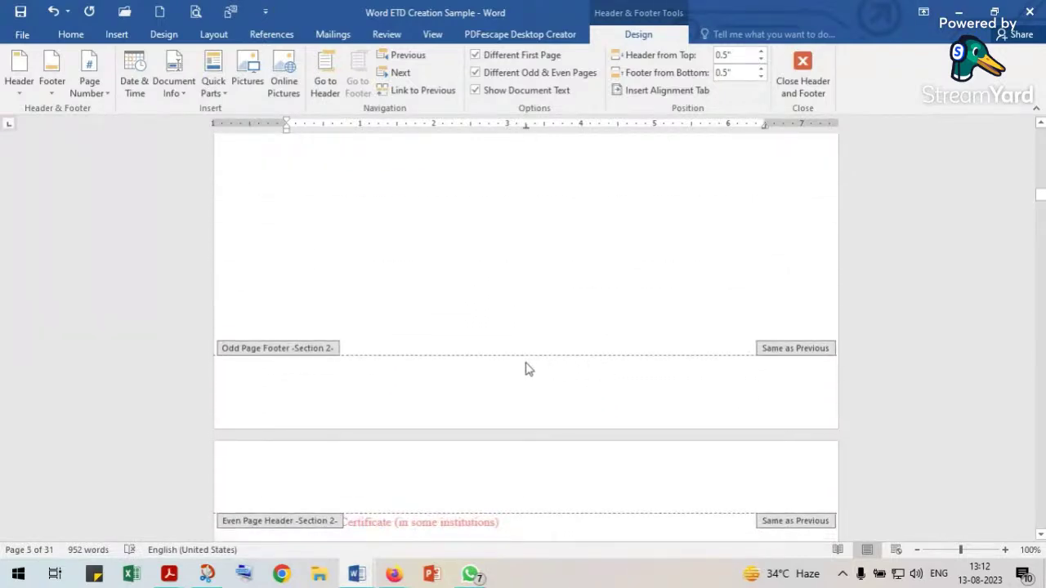
pyautogui.doubleClick(525, 369)
pyautogui.scroll(-14, 530, 360)
pyautogui.click(531, 221)
pyautogui.doubleClick(531, 217)
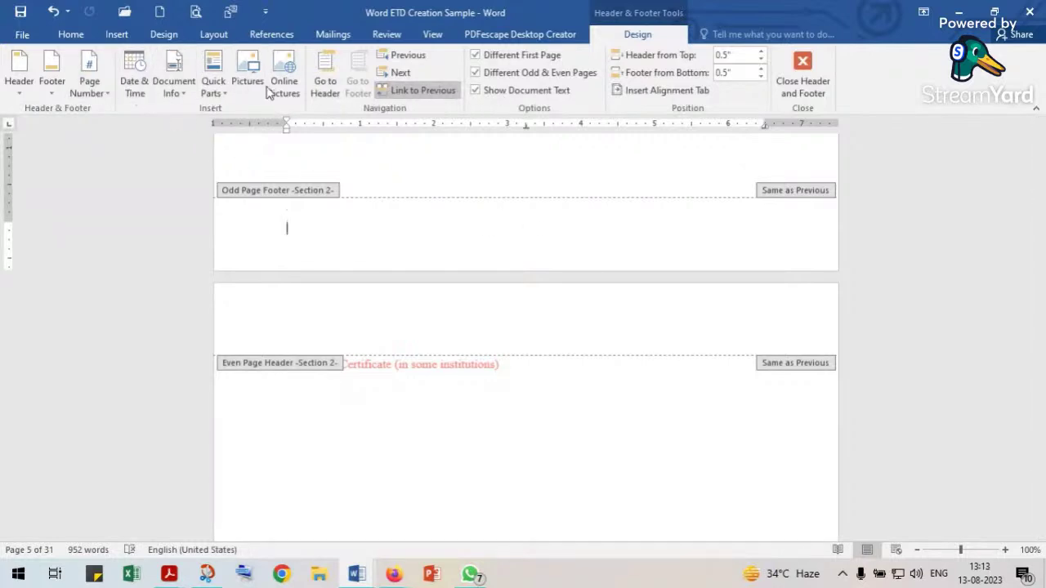
pyautogui.click(212, 74)
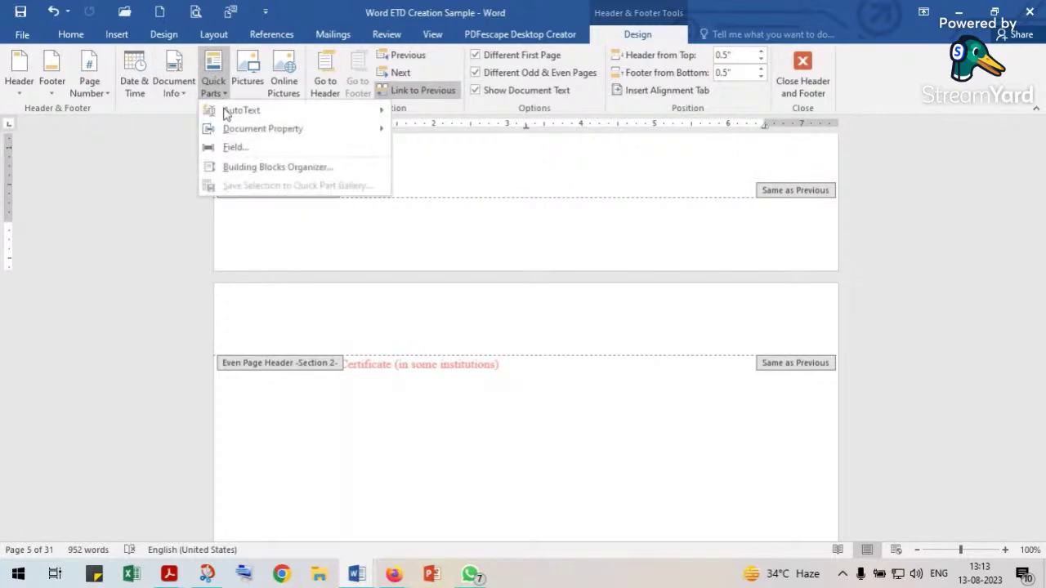
pyautogui.click(237, 144)
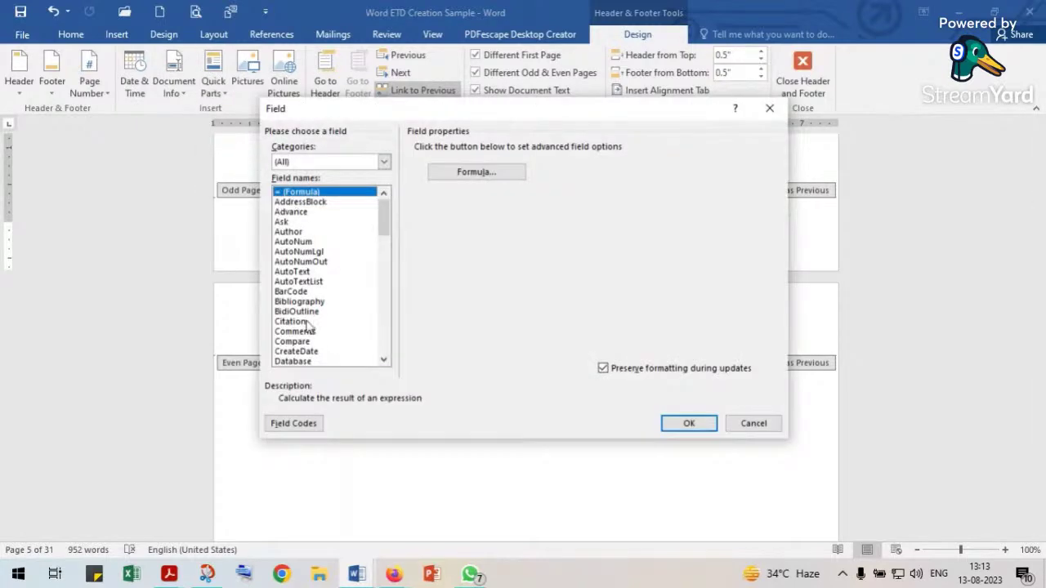
pyautogui.scroll(-14, 306, 320)
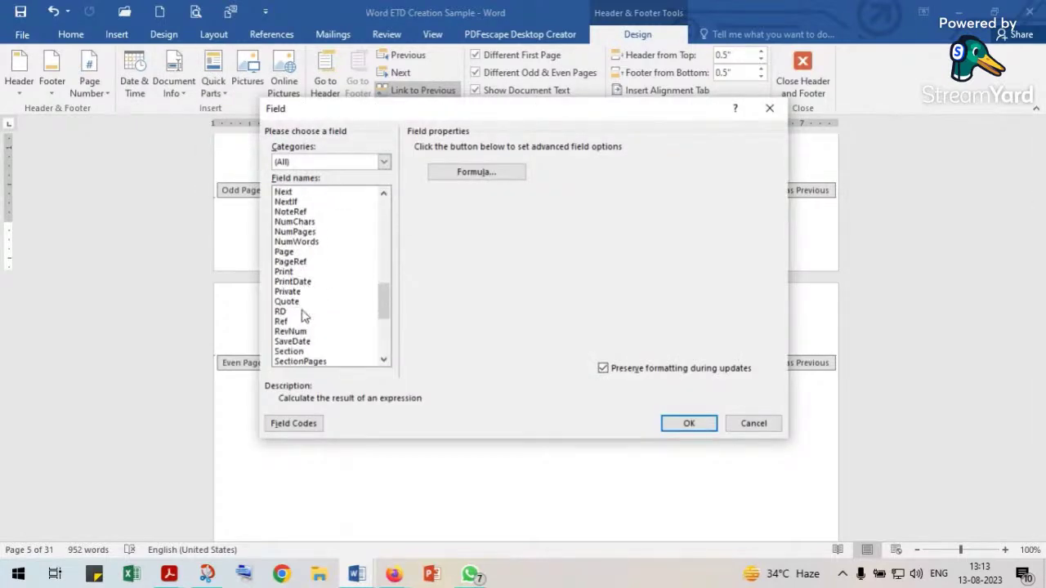
pyautogui.scroll(-2, 302, 316)
pyautogui.scroll(1, 298, 302)
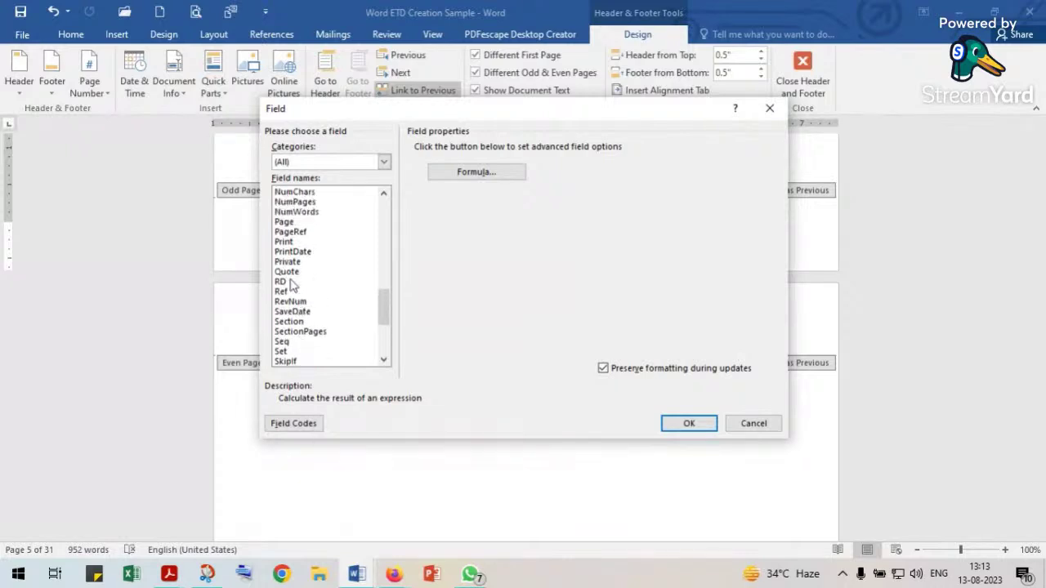
pyautogui.click(287, 223)
pyautogui.click(431, 201)
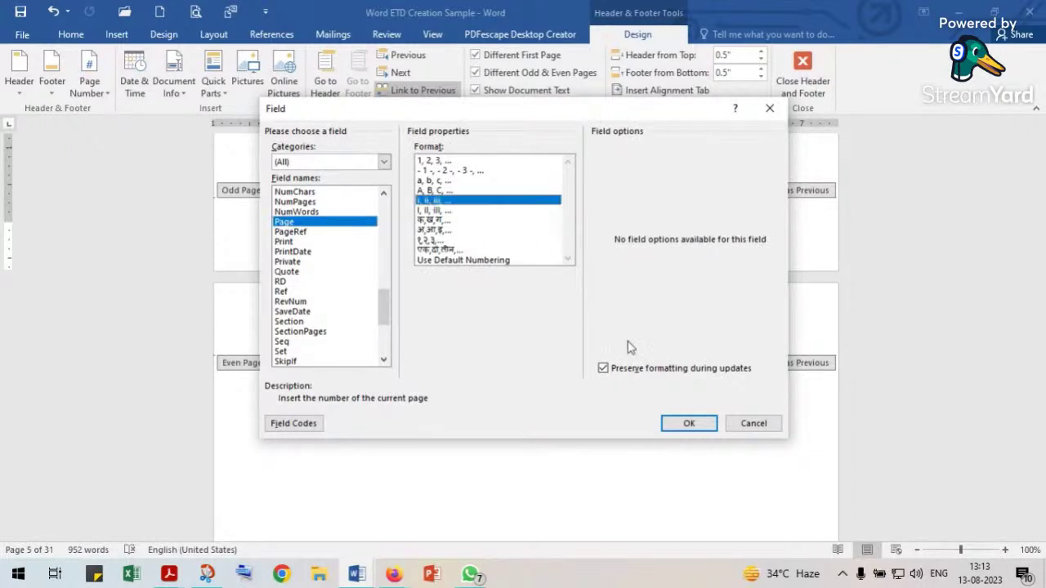
pyautogui.click(678, 421)
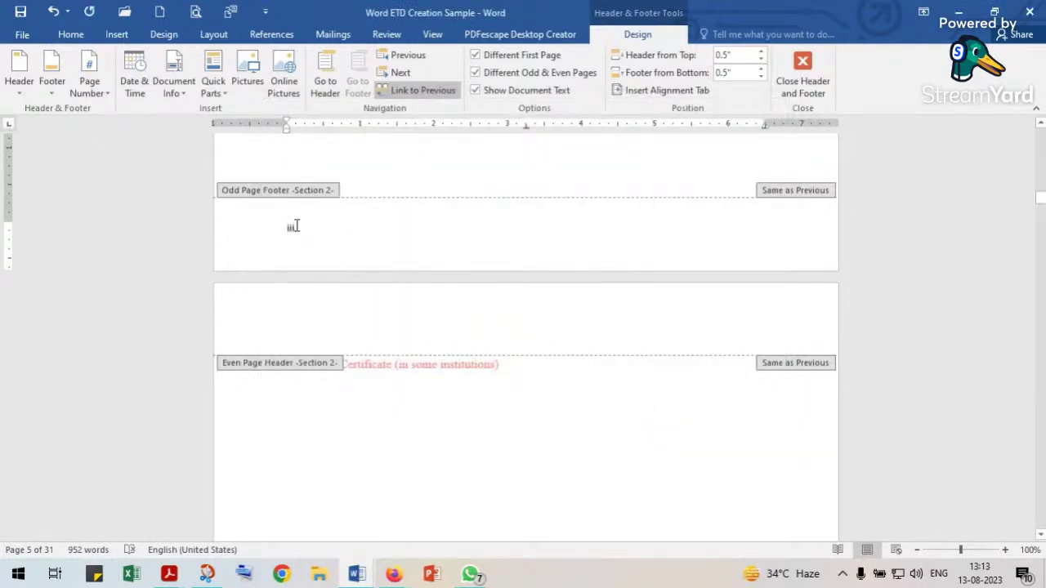
# Copy the formatting of the Section 2 even-page footer number to the odd-page footer number with Format Painter.
pyautogui.scroll(-15, 422, 335)
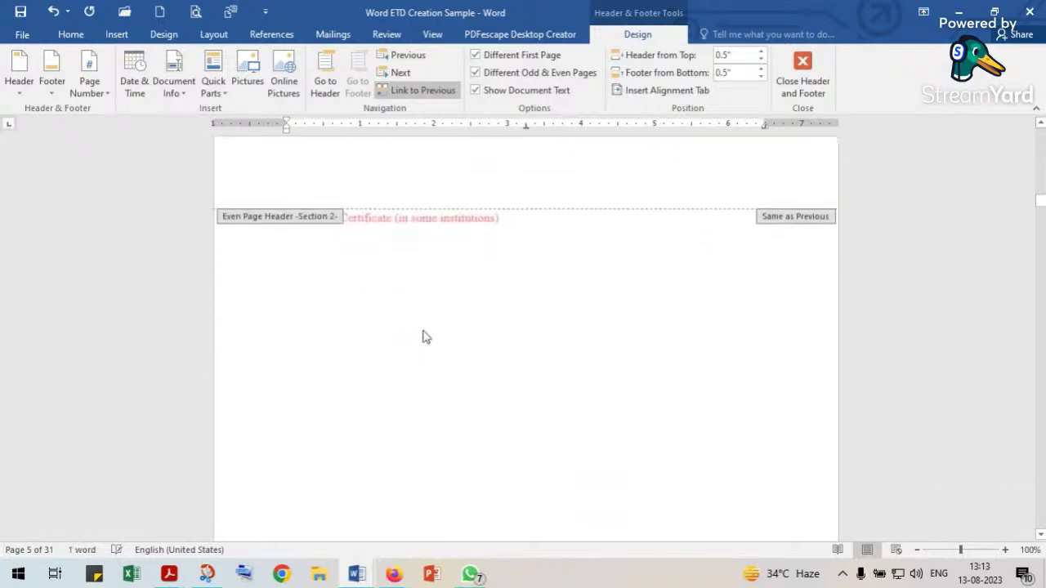
pyautogui.scroll(4, 422, 335)
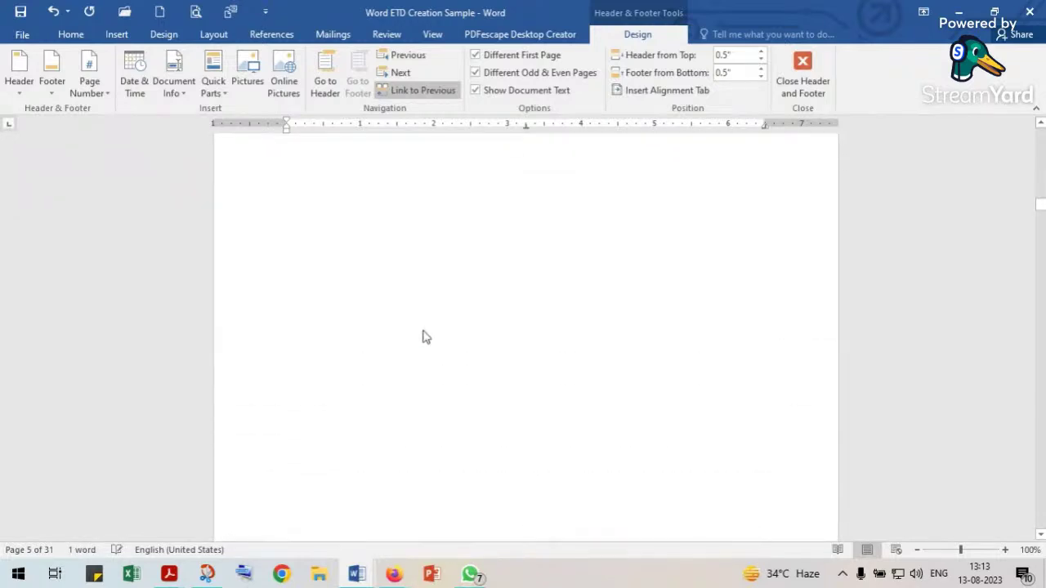
pyautogui.scroll(-2, 423, 335)
pyautogui.scroll(-3, 422, 336)
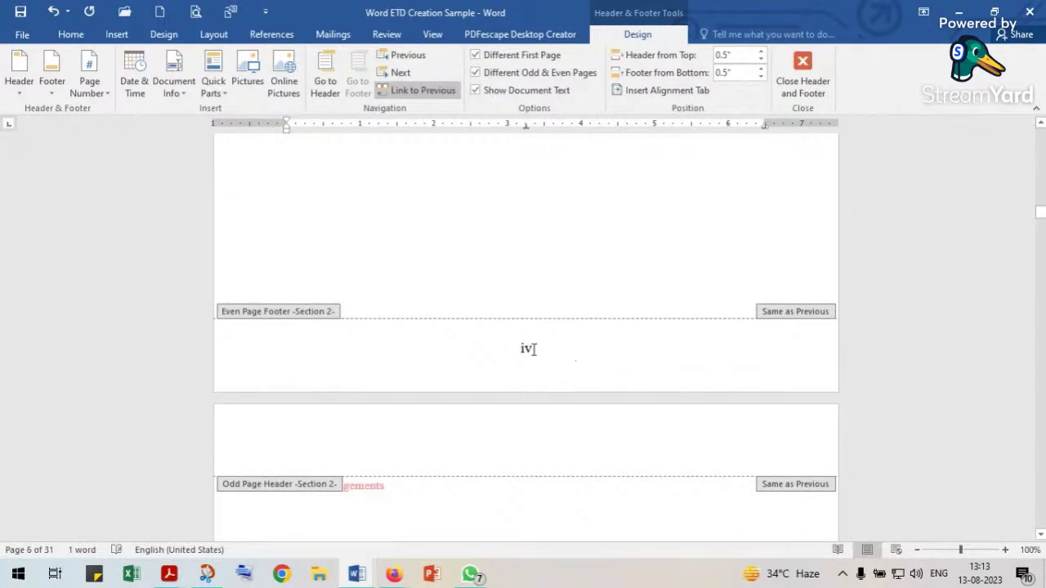
pyautogui.doubleClick(525, 348)
pyautogui.click(72, 35)
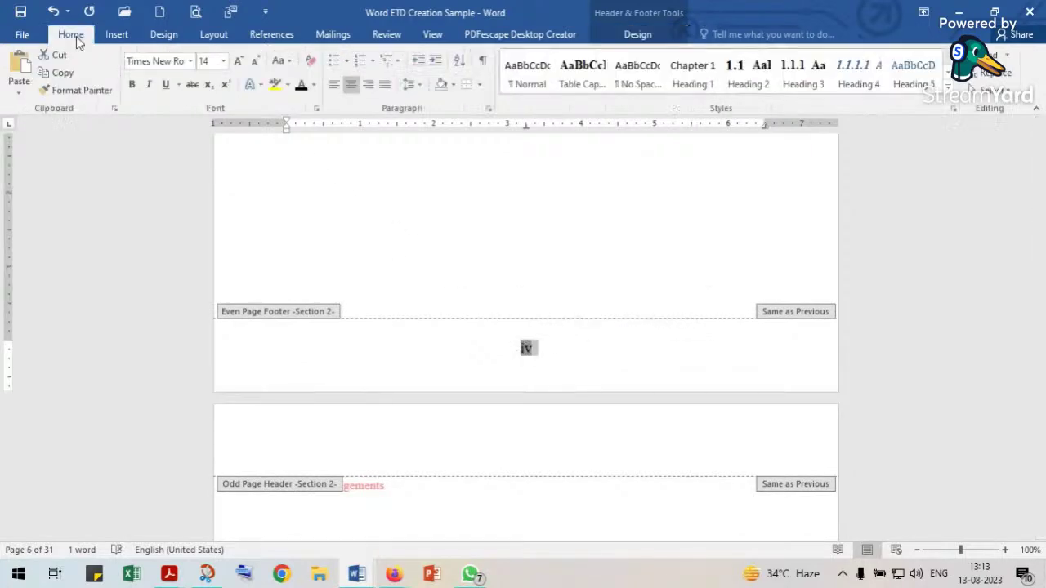
pyautogui.click(80, 90)
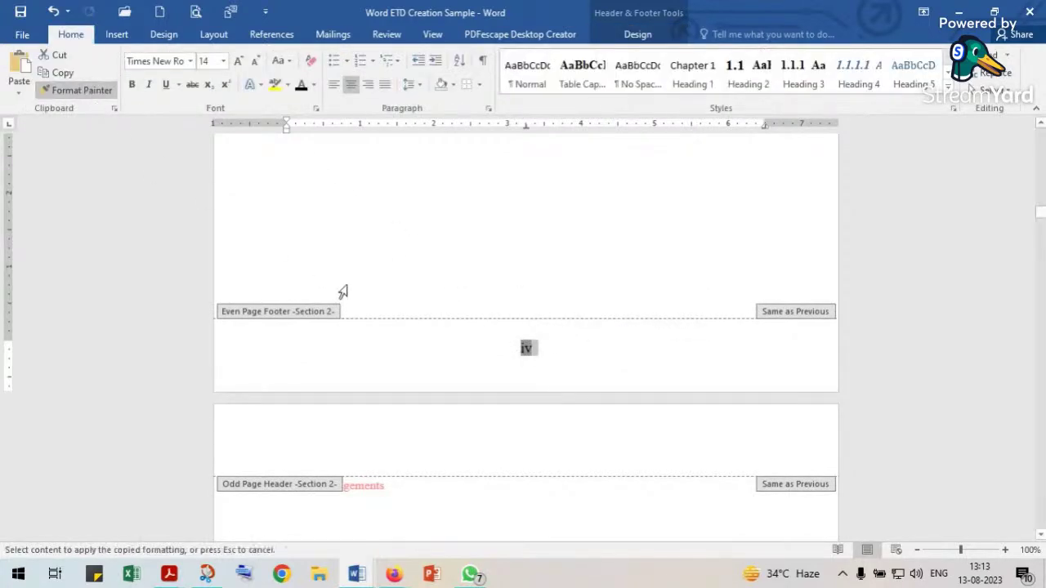
pyautogui.scroll(4, 345, 292)
pyautogui.scroll(15, 345, 292)
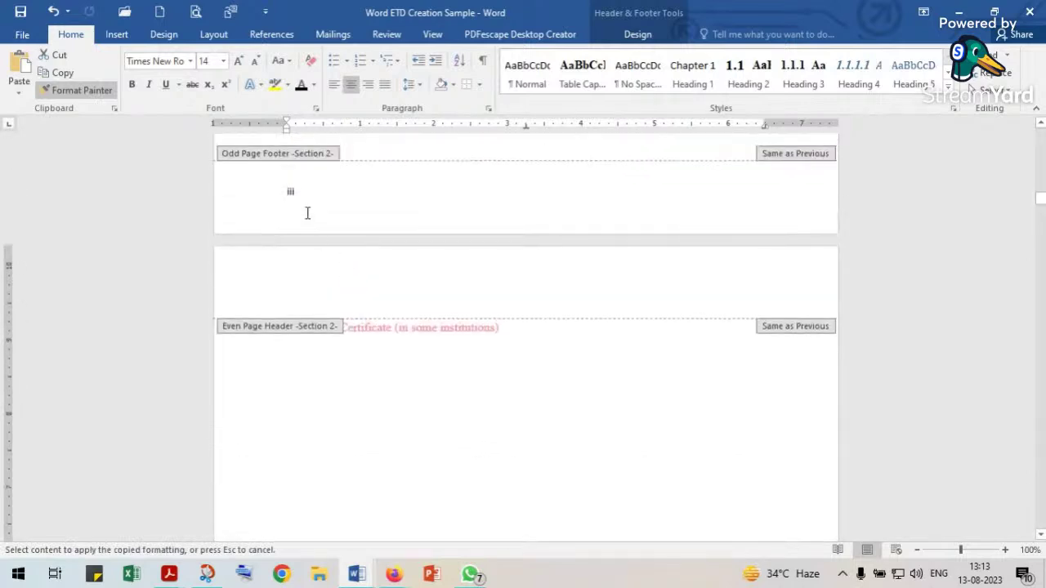
pyautogui.click(278, 195)
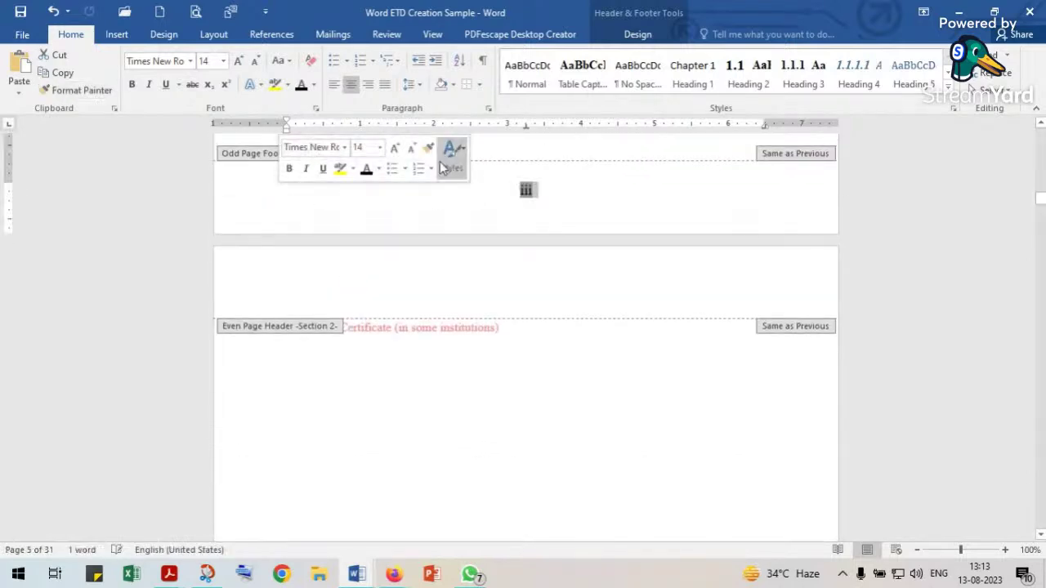
# Turn off different odd and even headers and footers in the page setup, keeping the different first page.
pyautogui.click(211, 35)
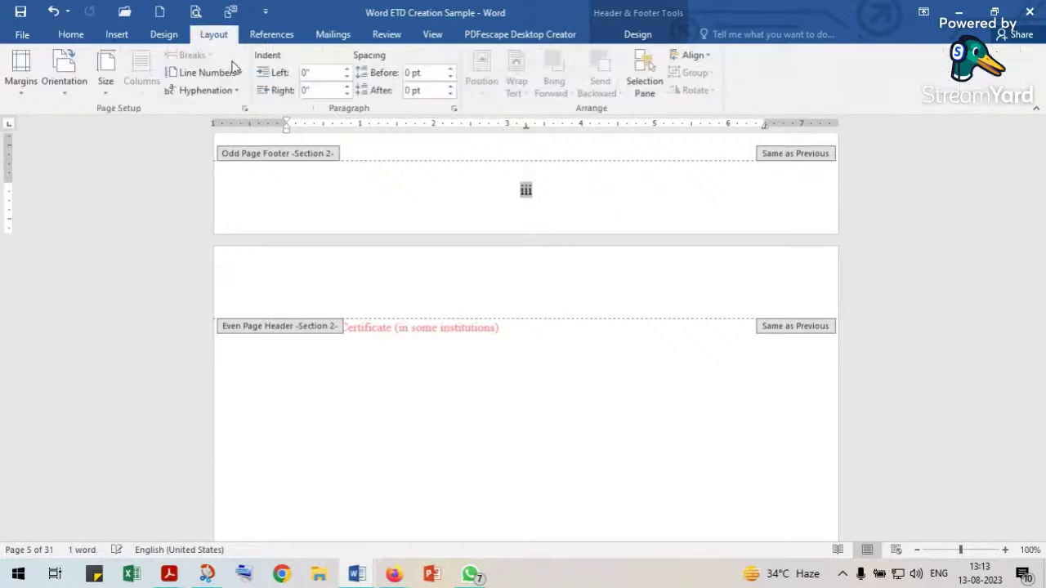
pyautogui.click(245, 109)
pyautogui.click(286, 185)
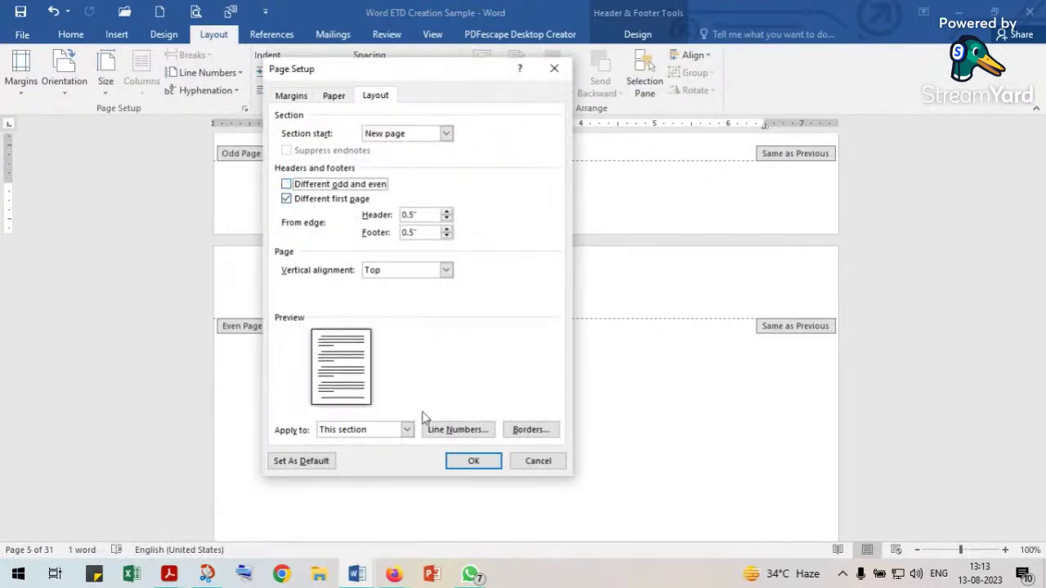
pyautogui.click(466, 462)
# Copy the formatting of the regular Section 2 footer number to the first-page footer number with Format Painter.
pyautogui.scroll(10, 483, 338)
pyautogui.scroll(10, 483, 332)
pyautogui.scroll(10, 482, 335)
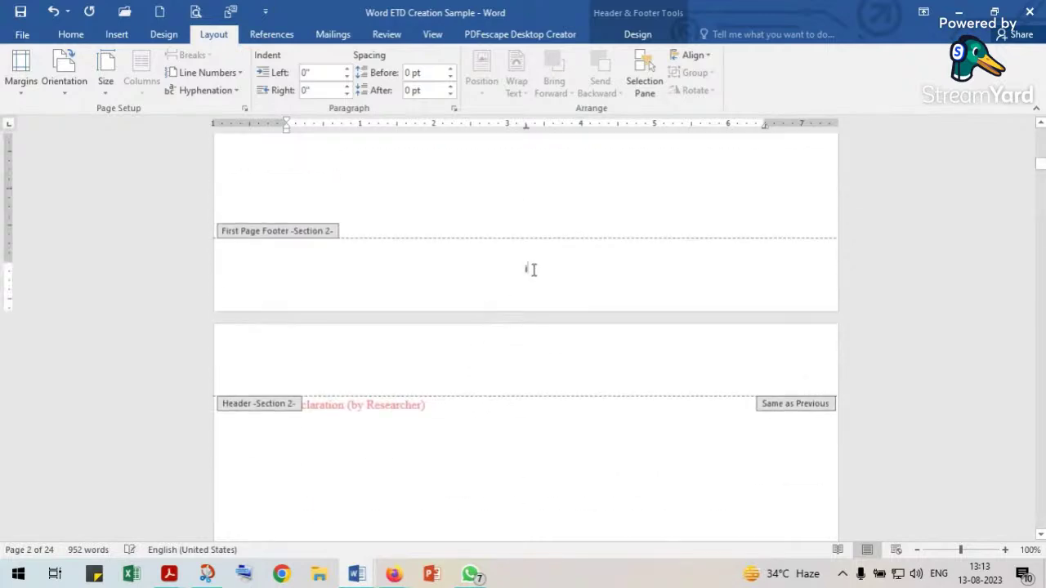
pyautogui.scroll(-10, 532, 272)
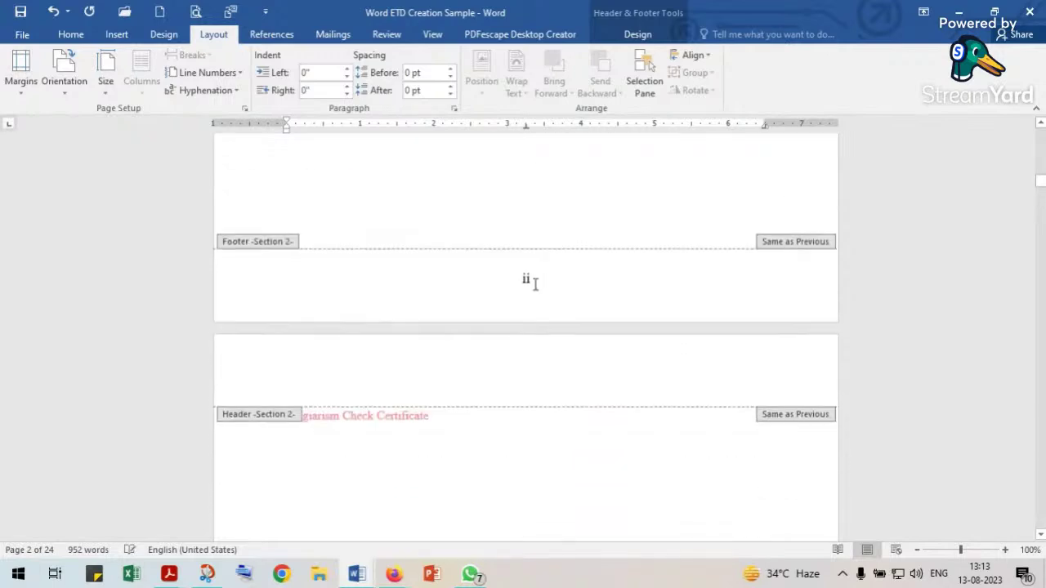
pyautogui.doubleClick(527, 279)
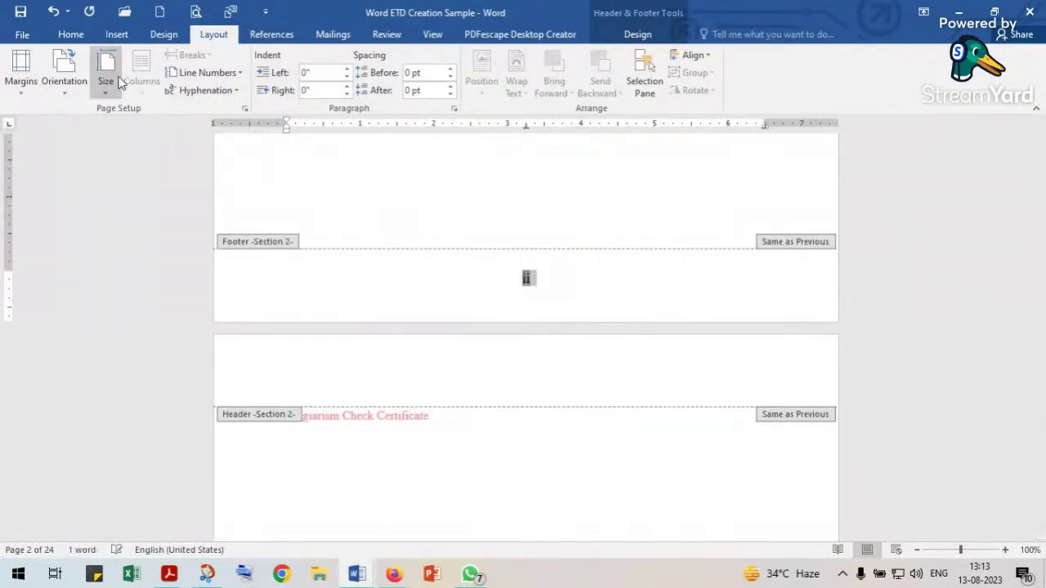
pyautogui.click(70, 34)
pyautogui.click(81, 90)
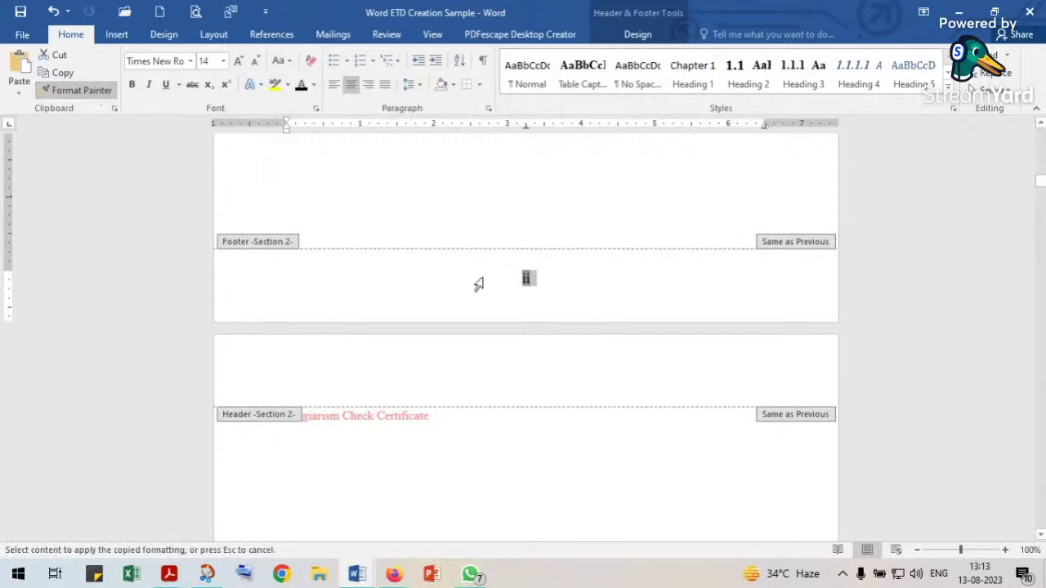
pyautogui.scroll(3, 484, 284)
pyautogui.scroll(8, 485, 284)
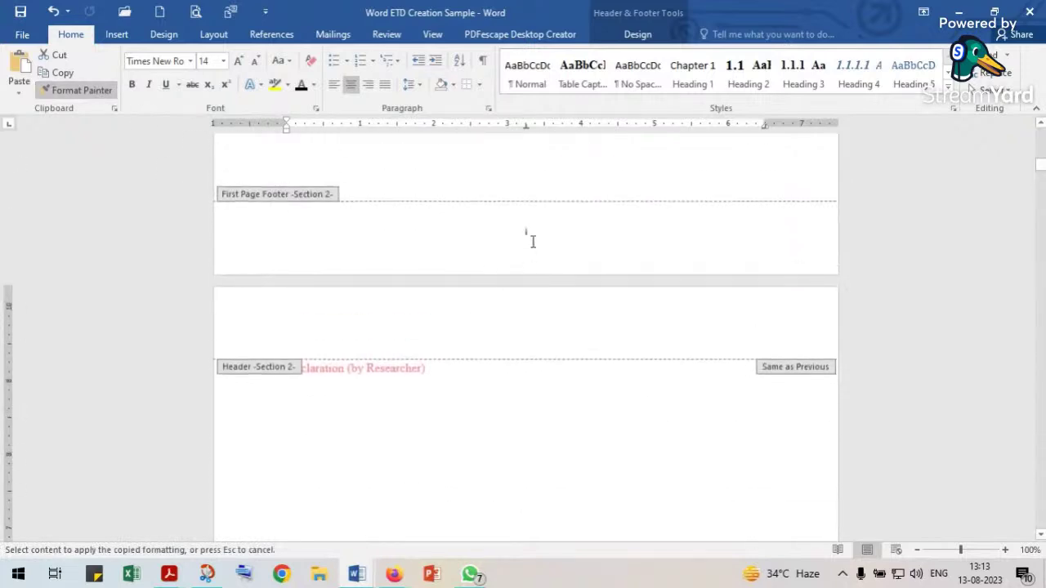
pyautogui.scroll(6, 466, 275)
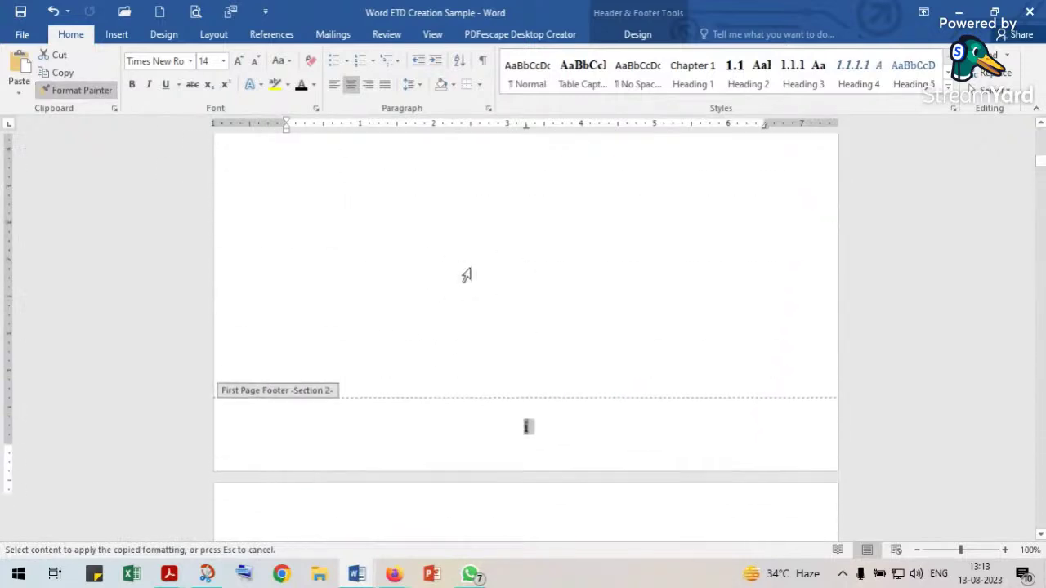
# Review the footer page numbers from the Section 1 title page through the Chapter 1 page in Section 3.
pyautogui.scroll(5, 469, 273)
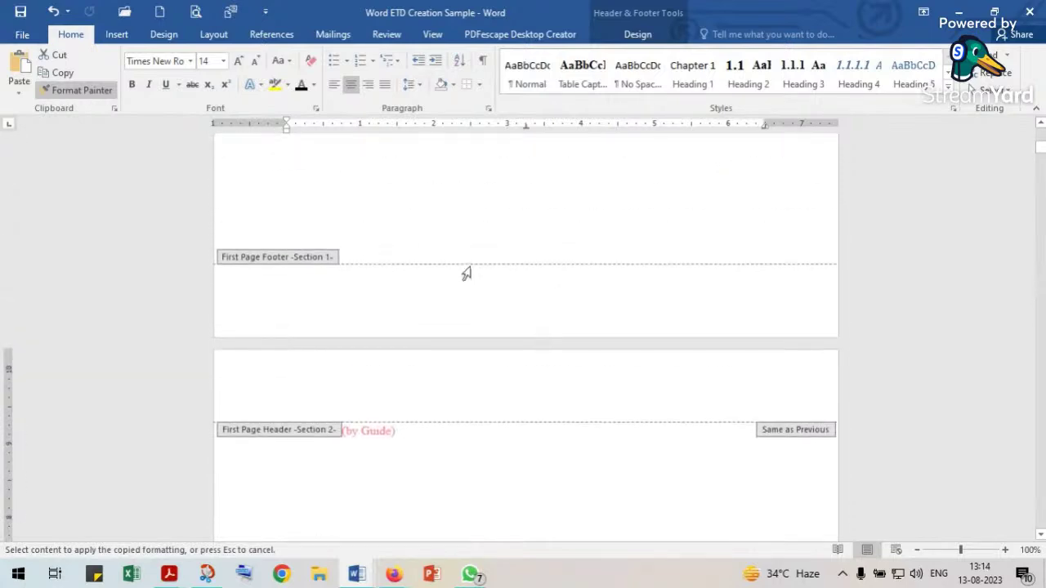
pyautogui.scroll(-3, 481, 294)
pyautogui.scroll(5, 476, 301)
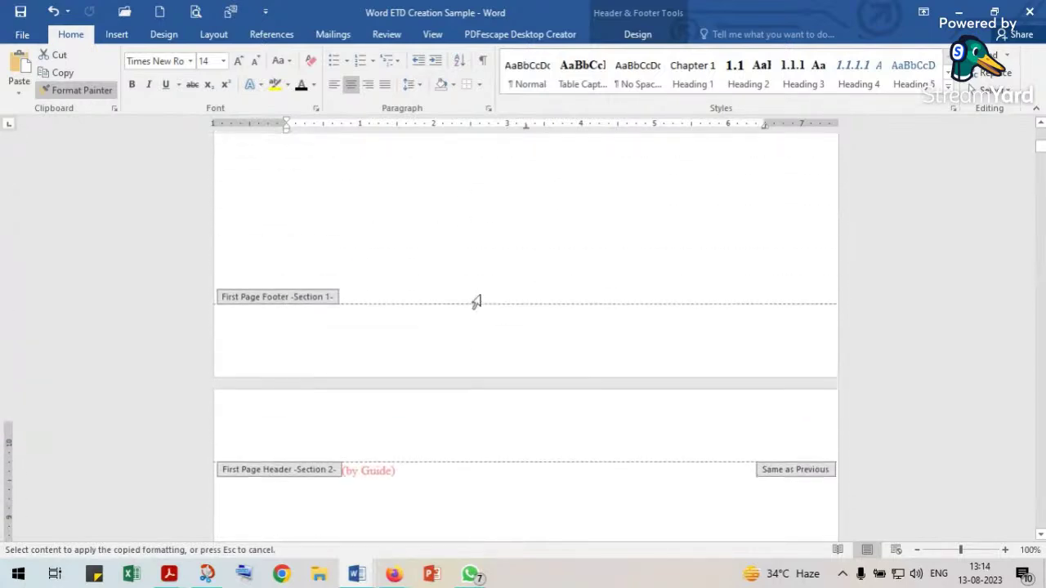
pyautogui.scroll(-20, 476, 301)
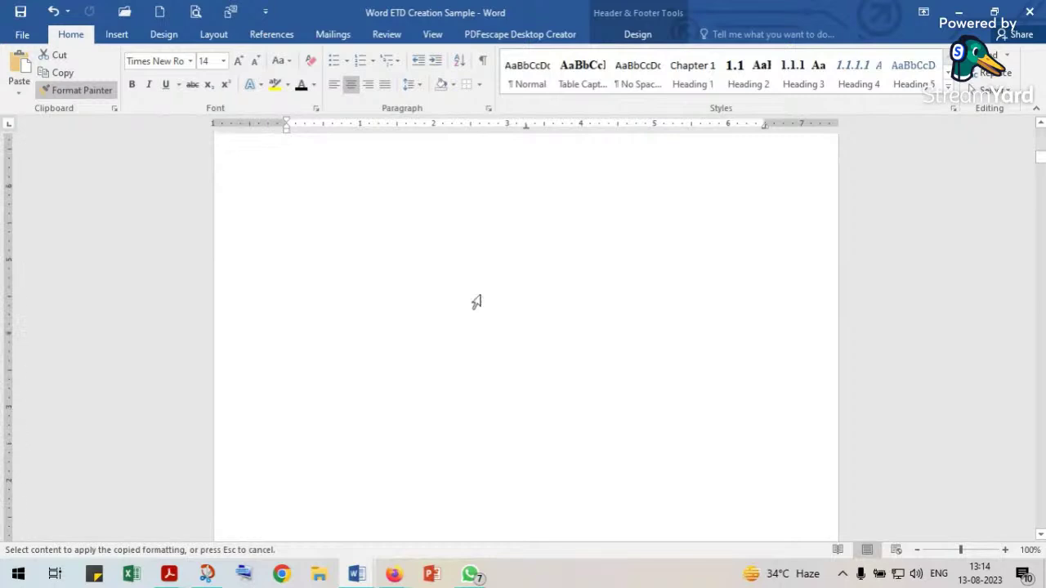
pyautogui.scroll(-18, 476, 302)
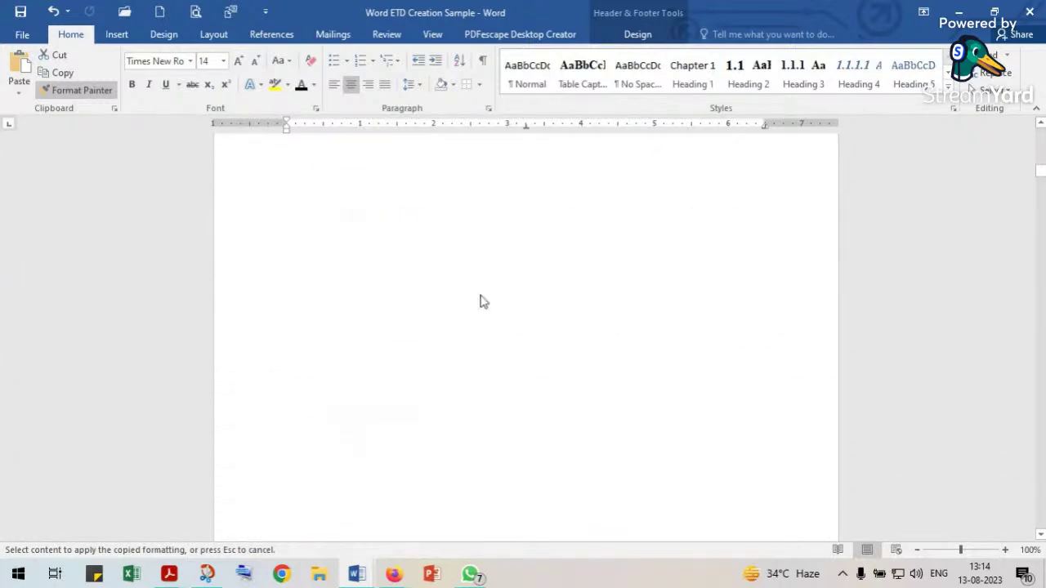
pyautogui.scroll(-20, 476, 302)
pyautogui.scroll(-20, 476, 301)
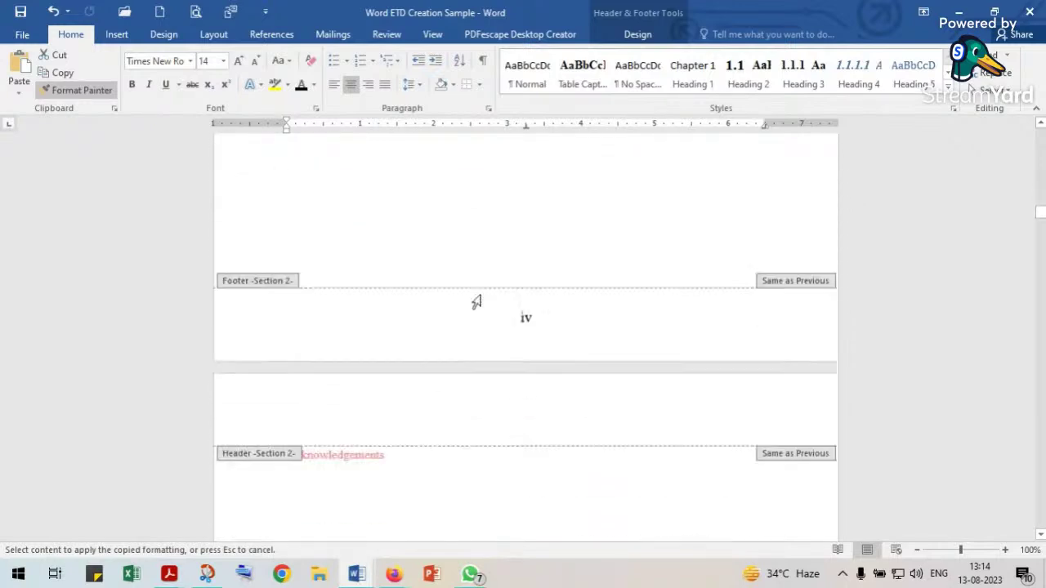
pyautogui.scroll(-20, 482, 301)
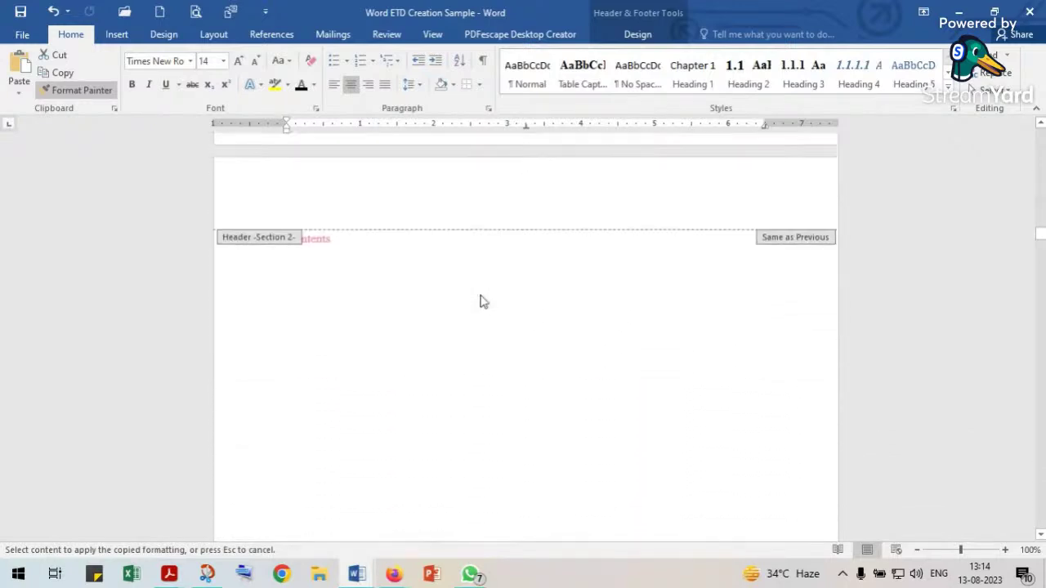
pyautogui.scroll(-20, 480, 302)
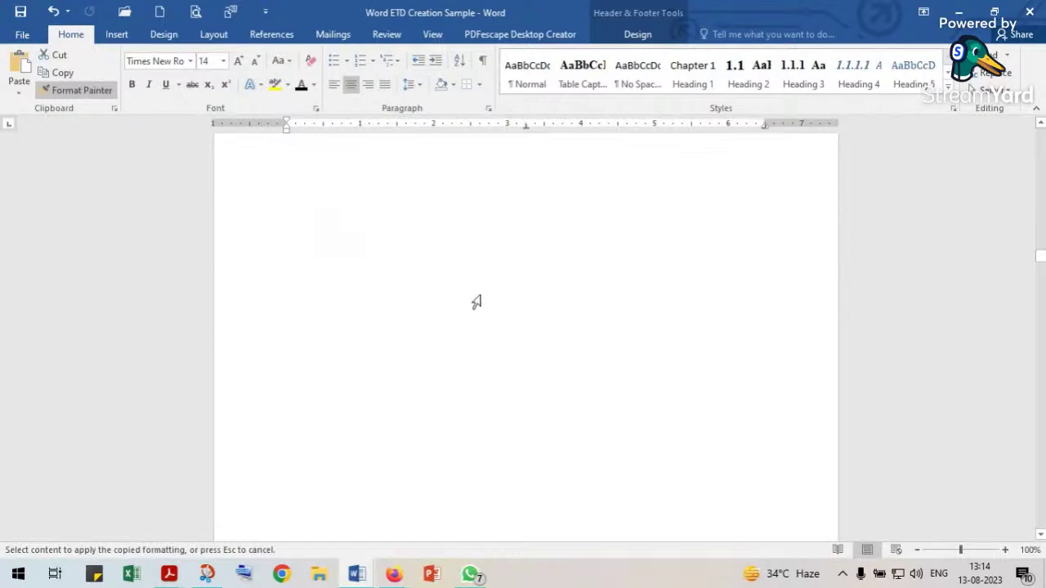
pyautogui.scroll(-20, 476, 302)
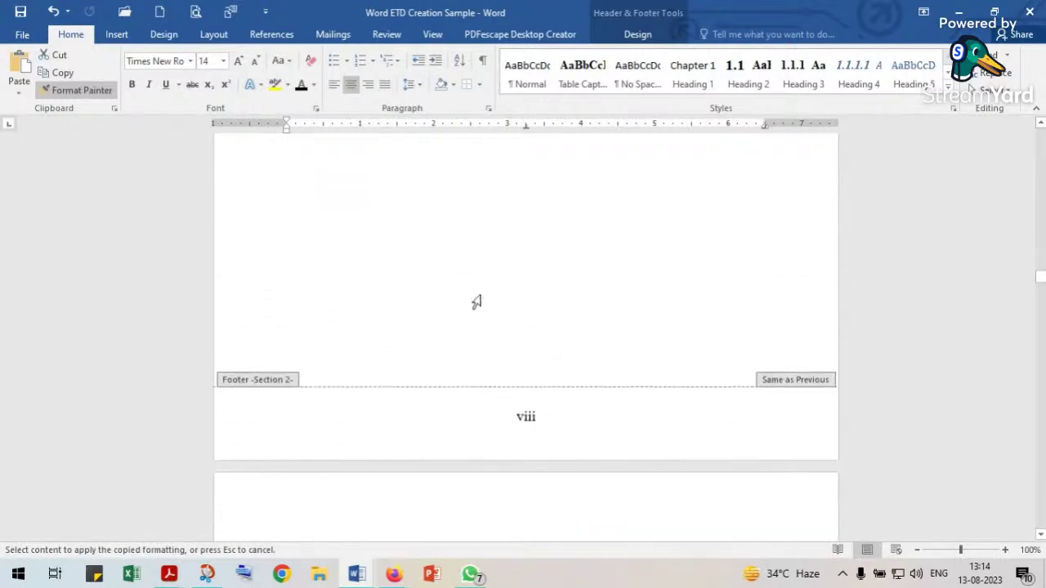
pyautogui.scroll(-20, 476, 302)
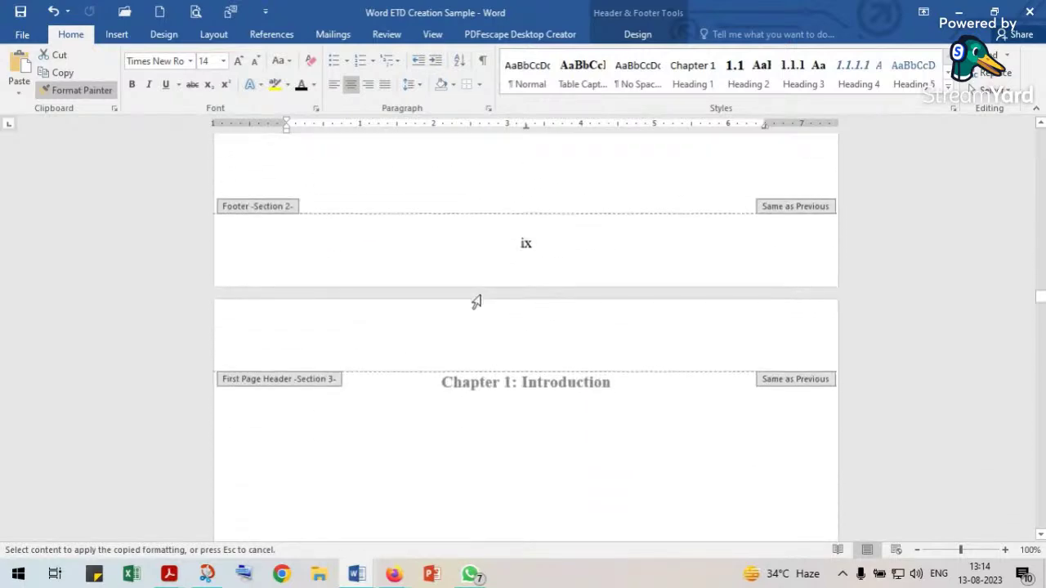
pyautogui.scroll(-20, 477, 302)
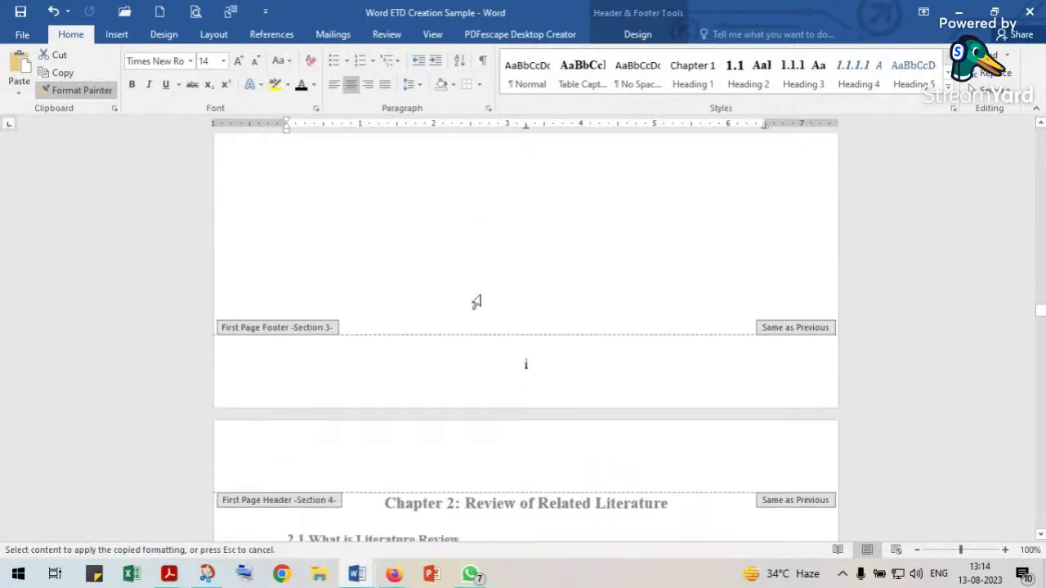
# Delete the roman-numeral page number from the Section 3 first-page footer.
pyautogui.click(524, 367)
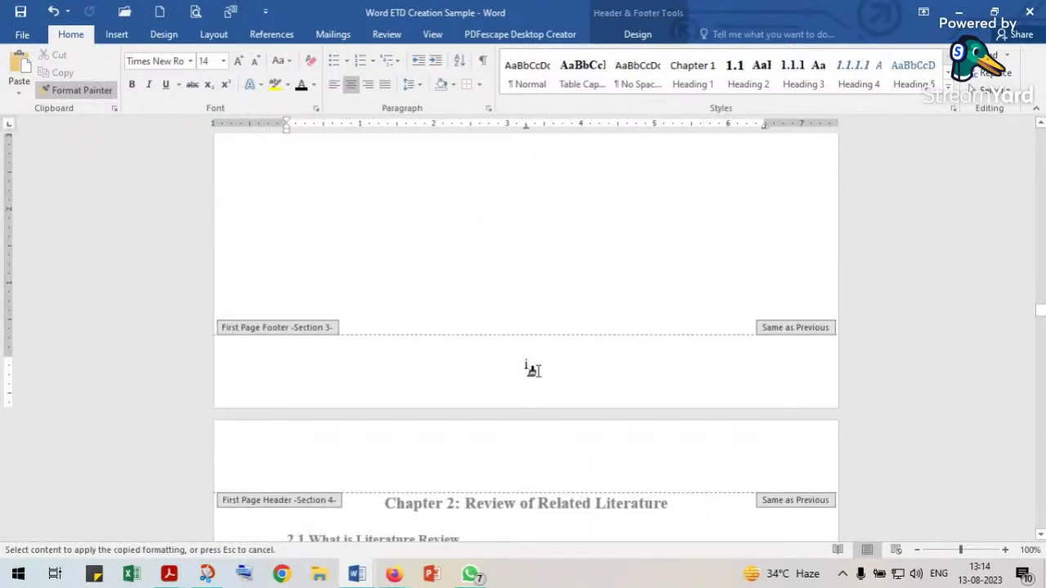
pyautogui.click(534, 370)
pyautogui.hotkey('shift', 'Left')
pyautogui.press('BackSpace')
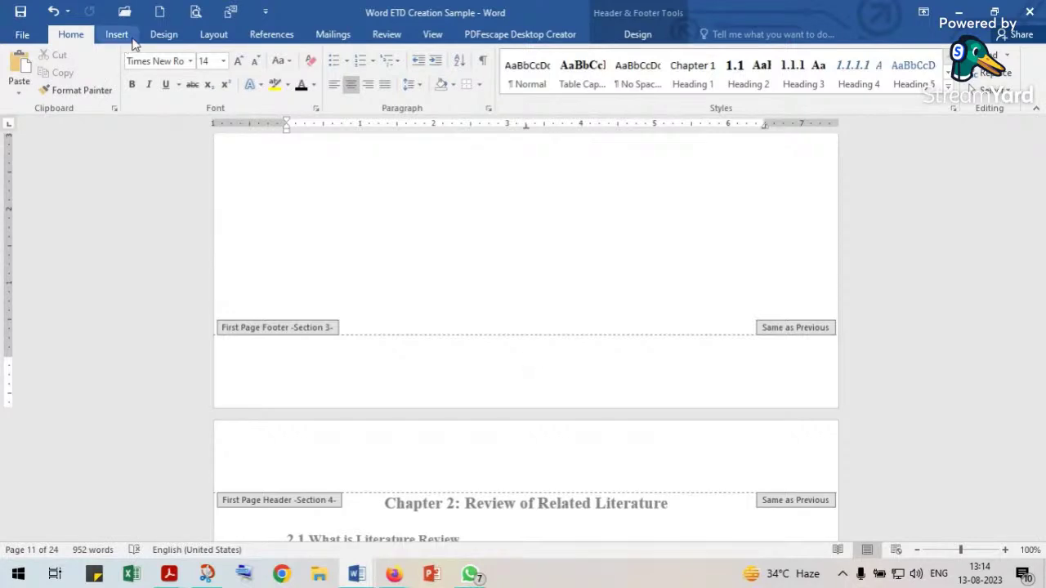
# Insert a Page field in 1, 2, 3 format in the Section 3 first-page footer and right-align it.
pyautogui.click(625, 39)
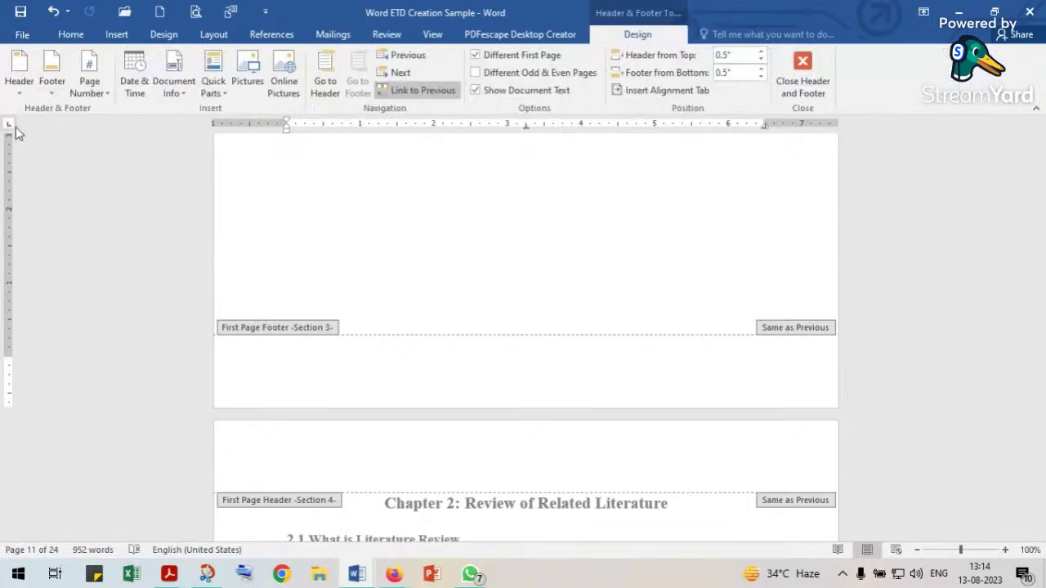
pyautogui.click(217, 88)
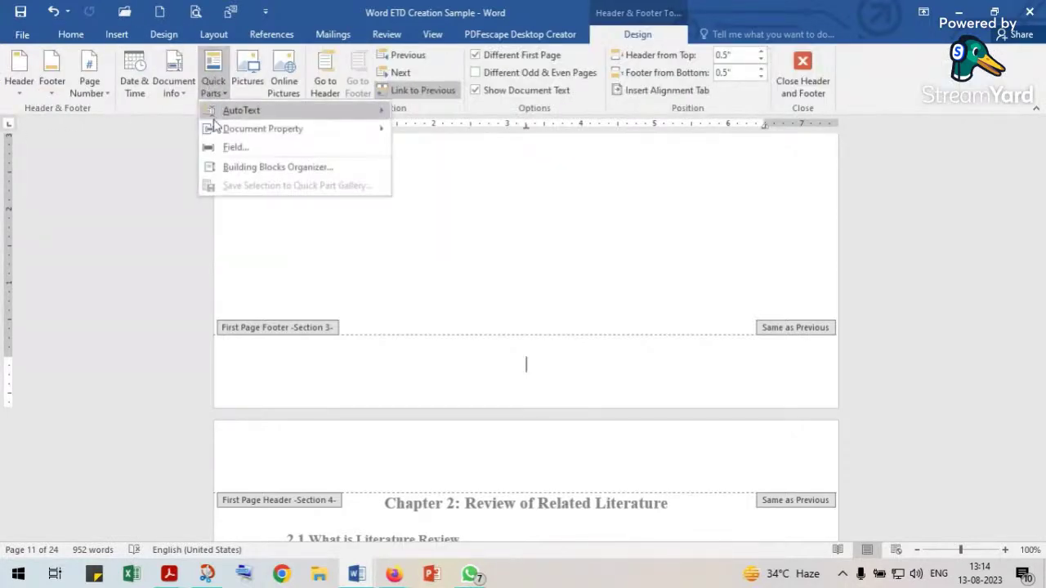
pyautogui.click(236, 149)
pyautogui.scroll(-5, 295, 348)
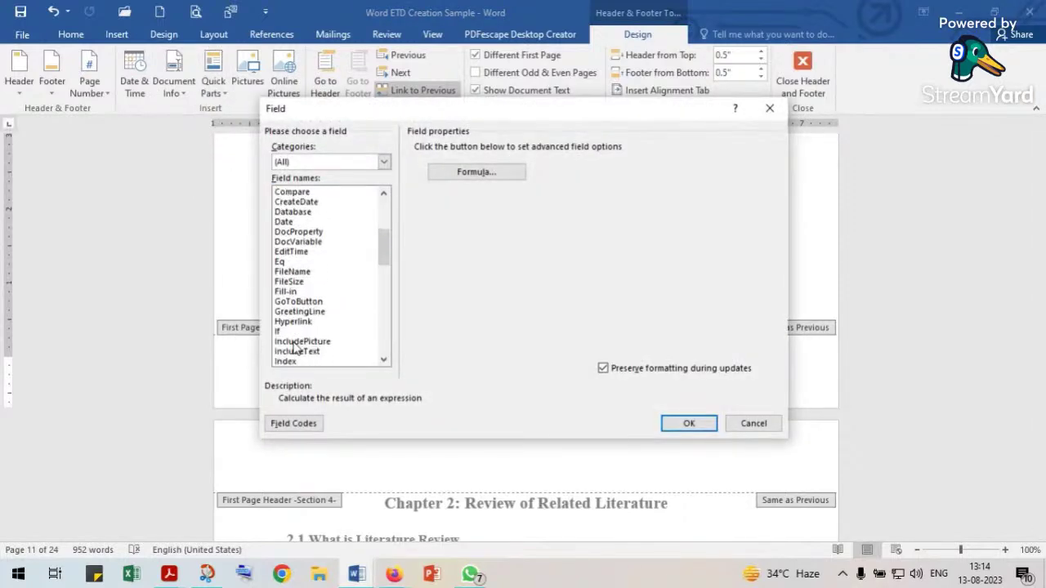
pyautogui.scroll(-3, 294, 348)
pyautogui.scroll(-2, 293, 343)
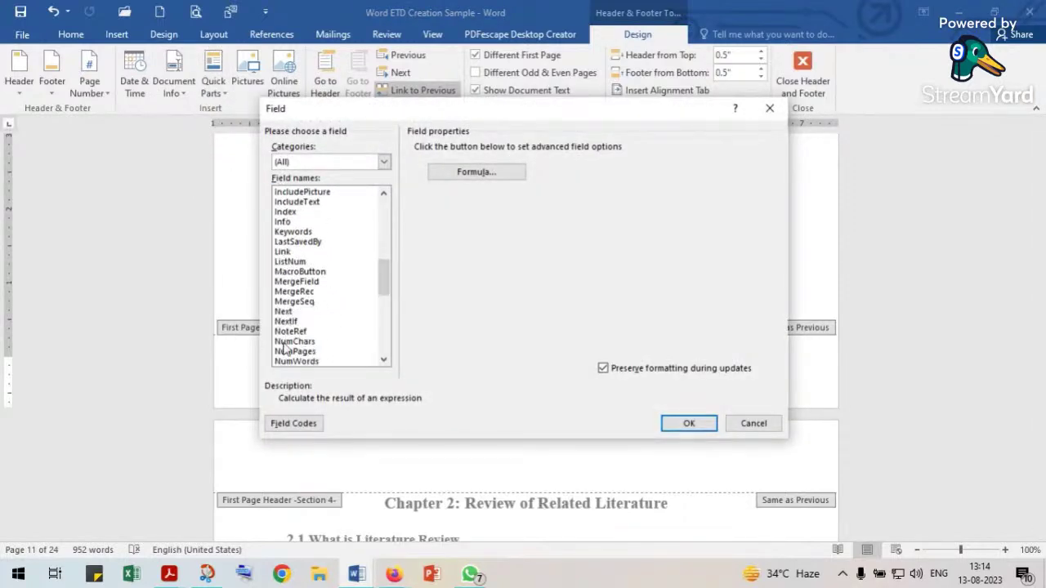
pyautogui.scroll(-2, 294, 323)
pyautogui.click(290, 313)
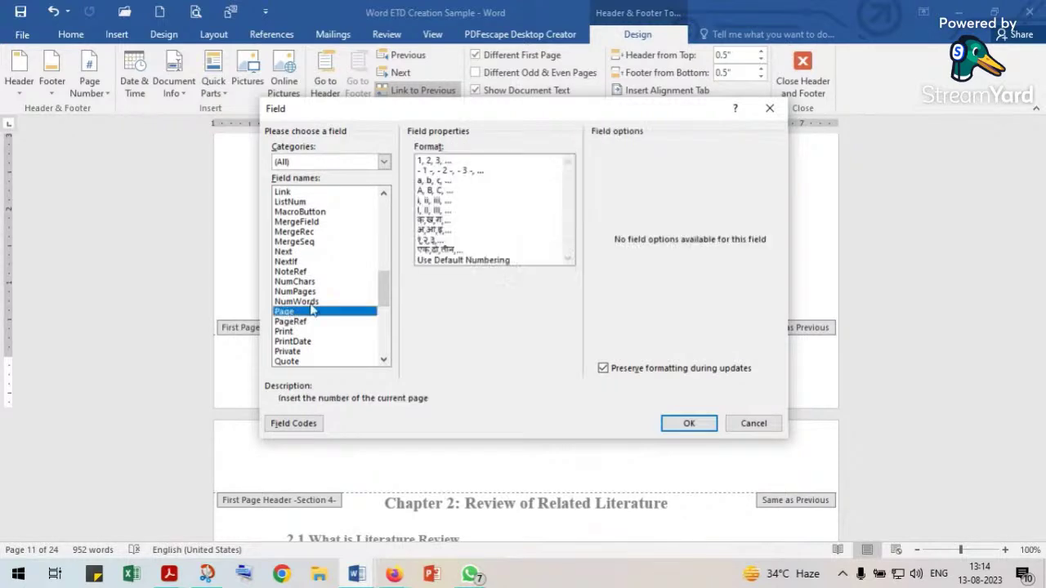
pyautogui.click(431, 162)
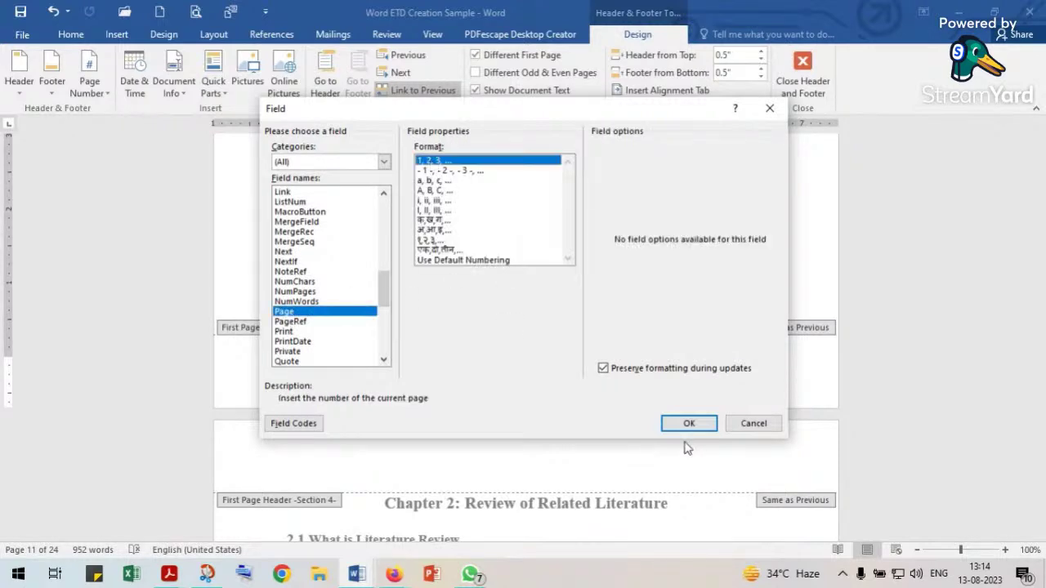
pyautogui.click(690, 424)
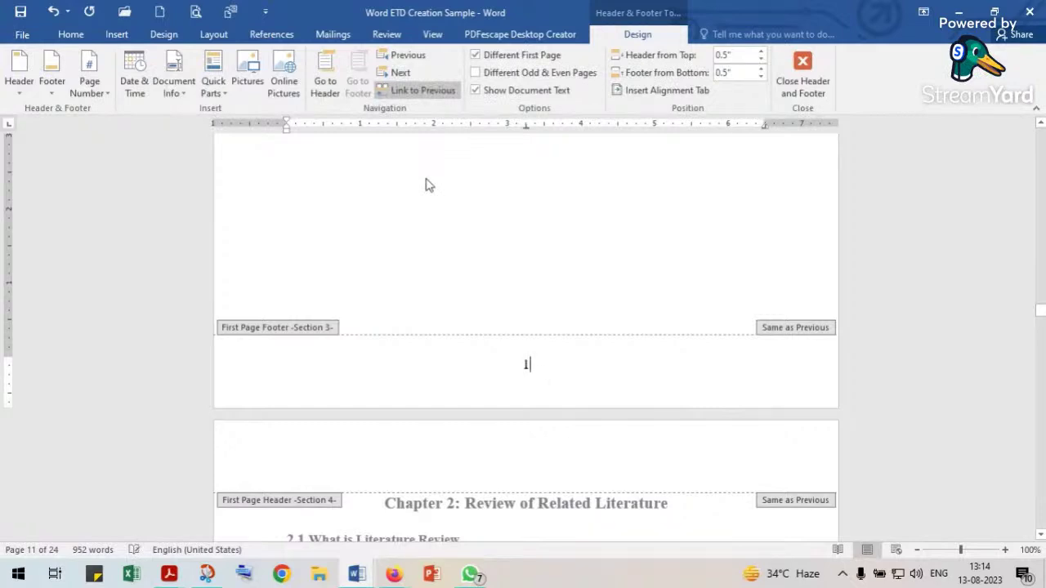
pyautogui.doubleClick(768, 366)
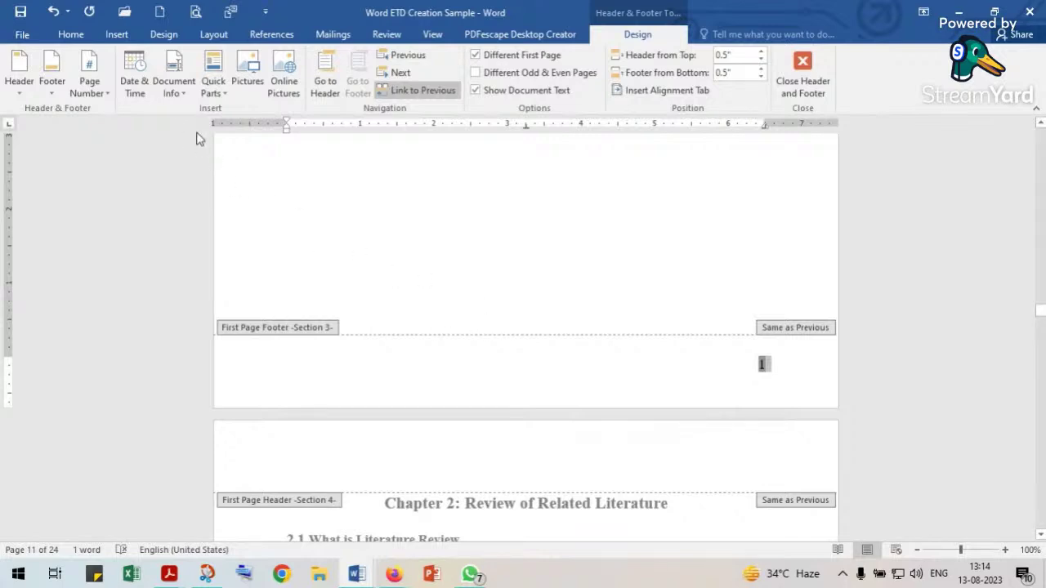
# Check the first-page footer numbers of Sections 3 and 4, including the available field options for the Section 4 number.
pyautogui.scroll(-3, 404, 338)
pyautogui.scroll(-5, 419, 342)
pyautogui.scroll(6, 419, 342)
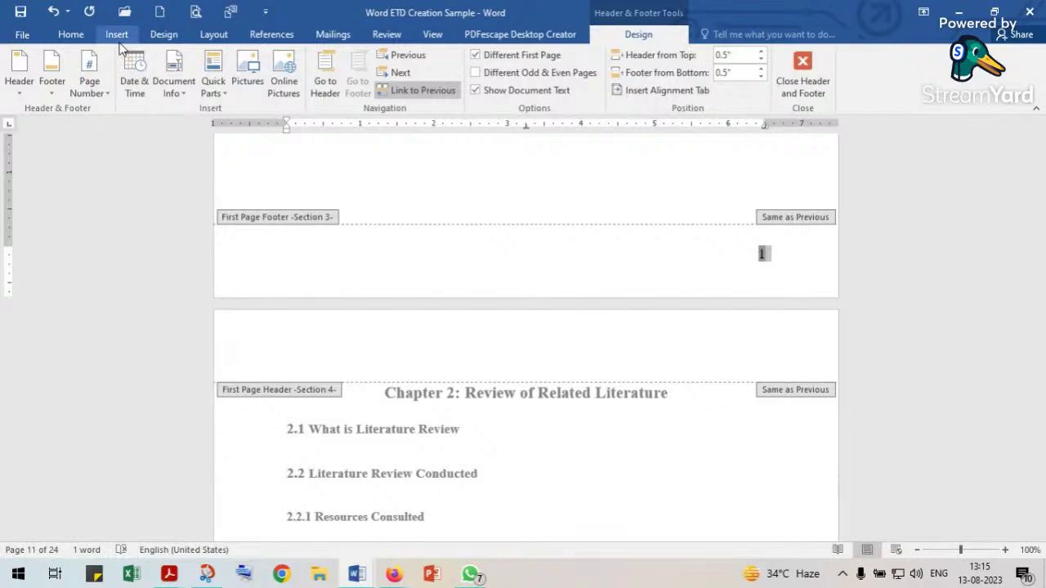
pyautogui.click(70, 33)
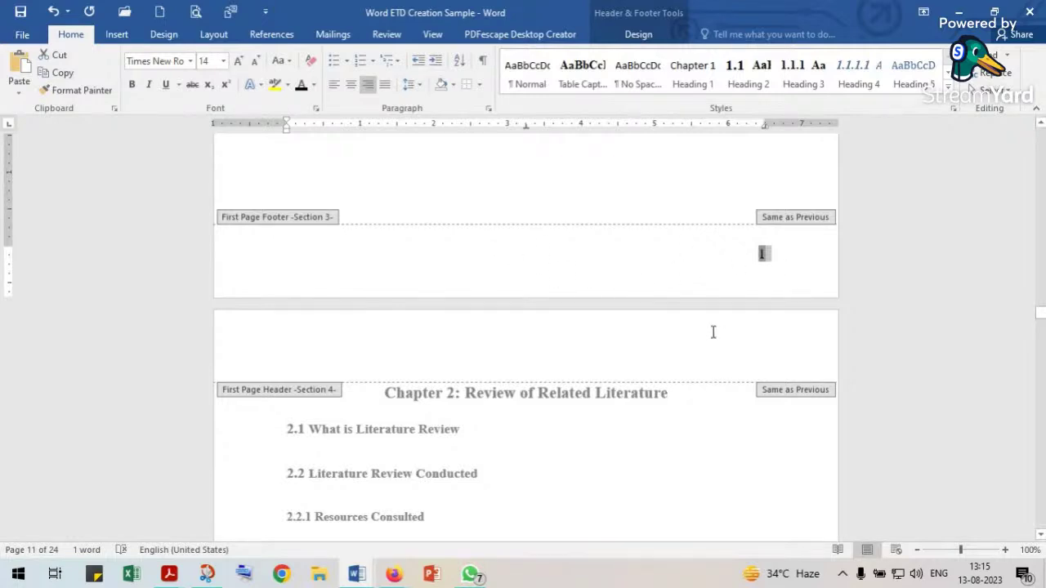
pyautogui.scroll(-10, 713, 331)
pyautogui.scroll(-3, 712, 338)
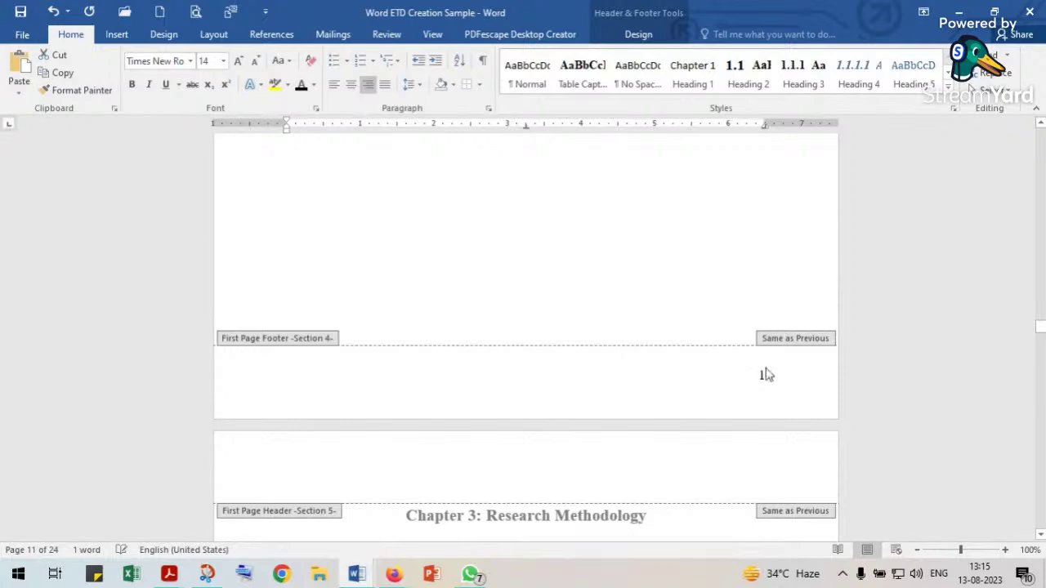
pyautogui.click(762, 375)
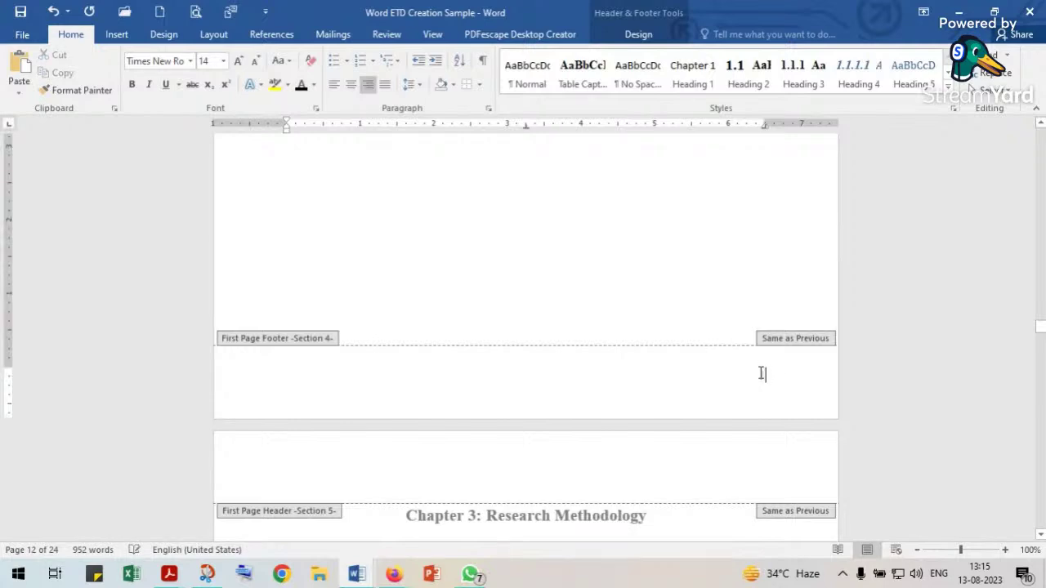
pyautogui.doubleClick(761, 373)
pyautogui.rightClick(762, 375)
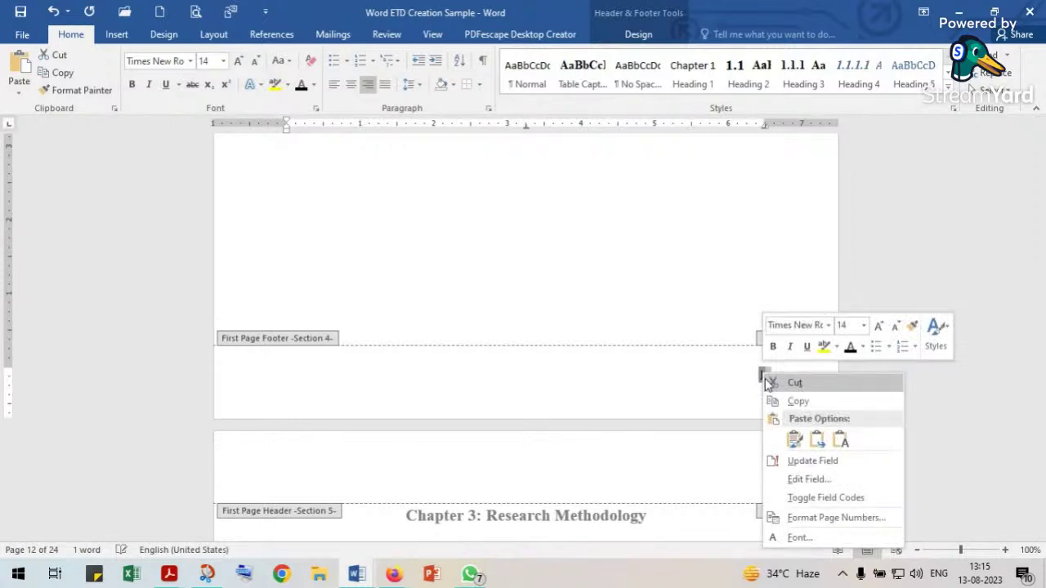
pyautogui.scroll(-1, 764, 379)
pyautogui.click(672, 339)
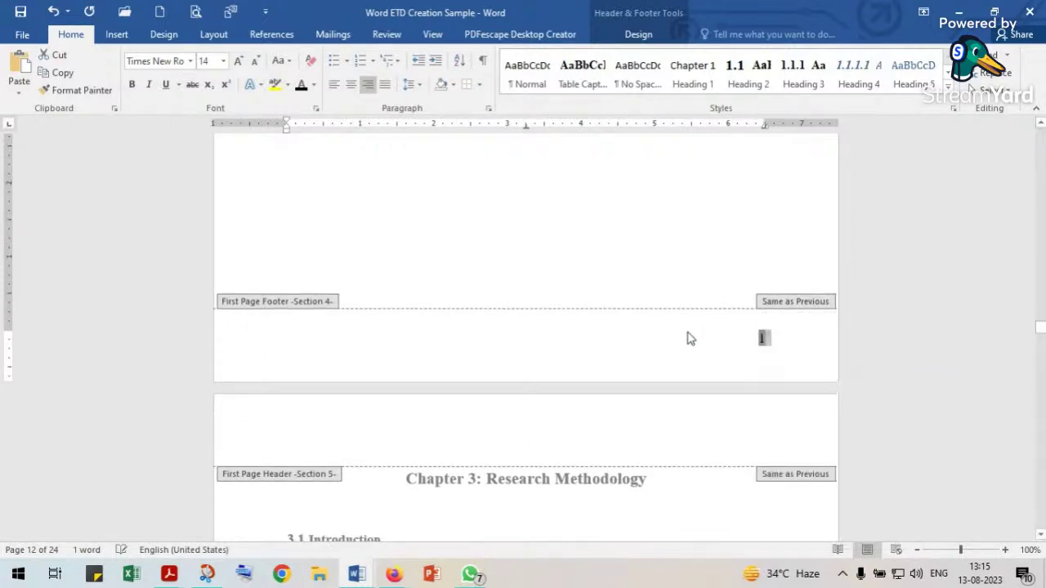
# Return to the body text and insert two page breaks below the Chapter 1: Introduction heading.
pyautogui.scroll(10, 697, 322)
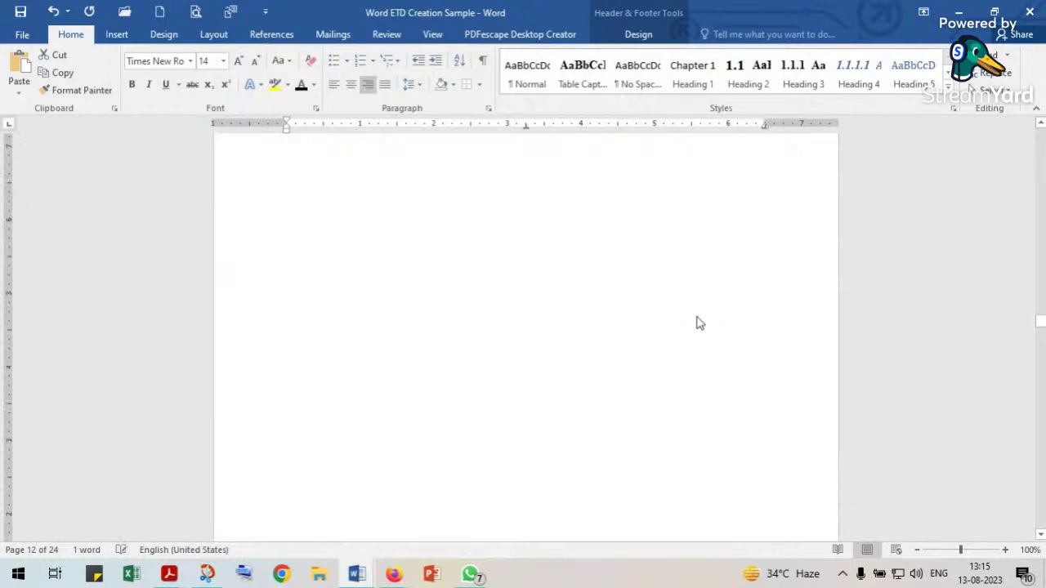
pyautogui.scroll(8, 518, 227)
pyautogui.doubleClick(509, 232)
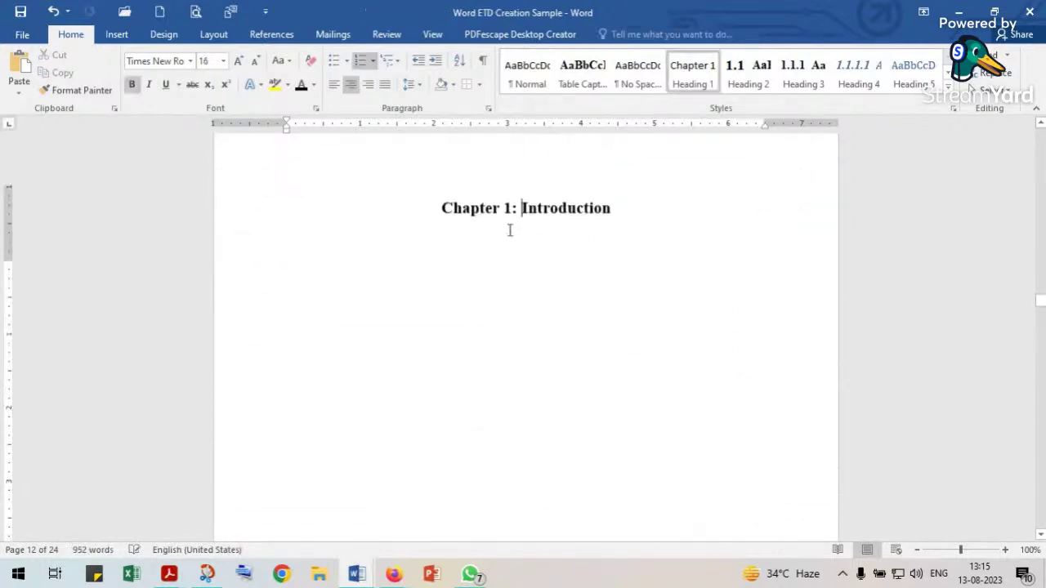
pyautogui.scroll(2, 508, 230)
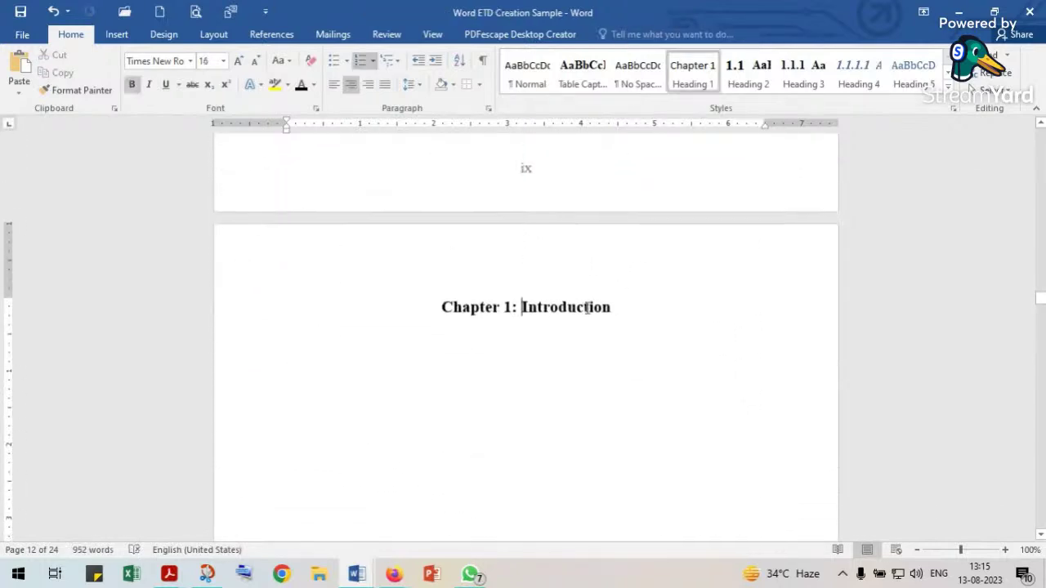
pyautogui.click(657, 314)
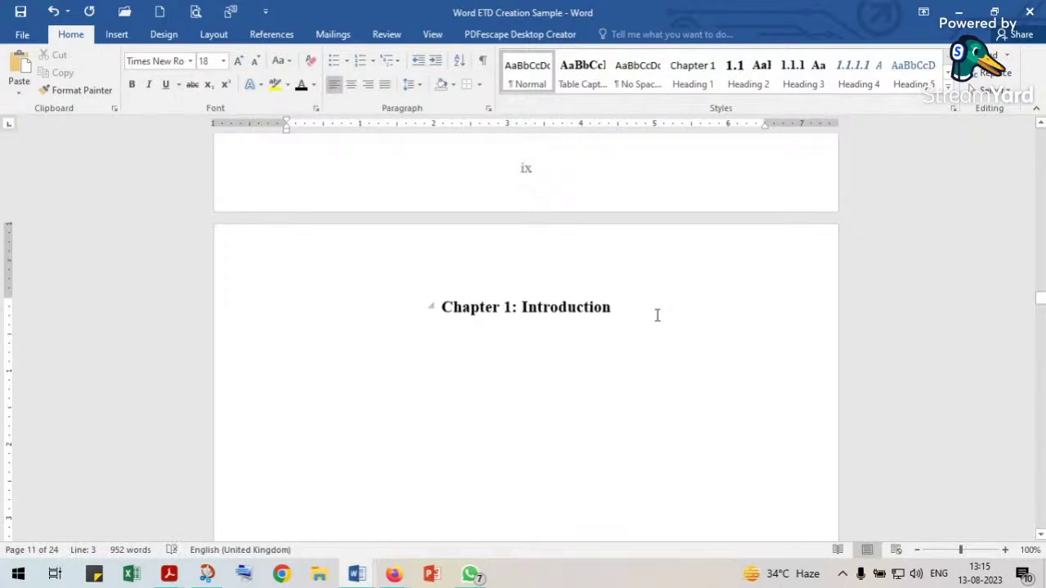
pyautogui.scroll(4, 657, 315)
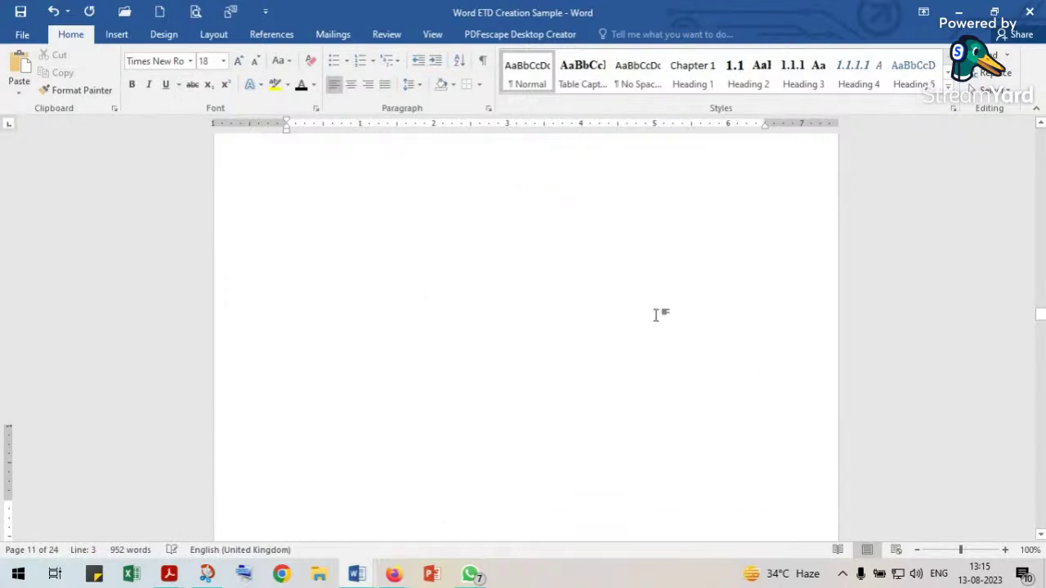
pyautogui.hotkey('ctrl', 'Return')
pyautogui.hotkey('ctrl', 'Return')
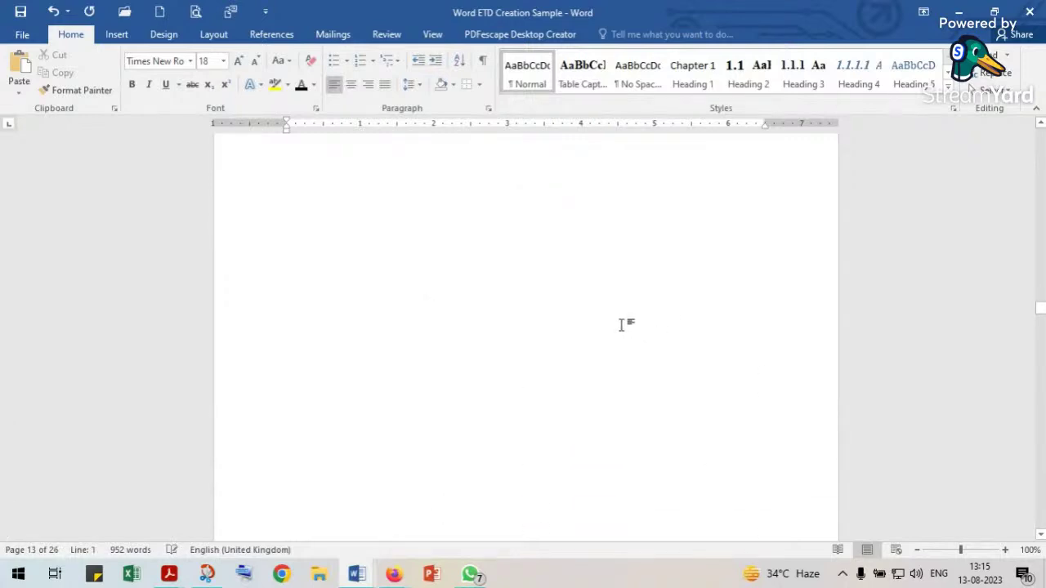
# Review the page setup layout options of the Chapter 1 section and accept them with Different first page enabled.
pyautogui.scroll(10, 620, 325)
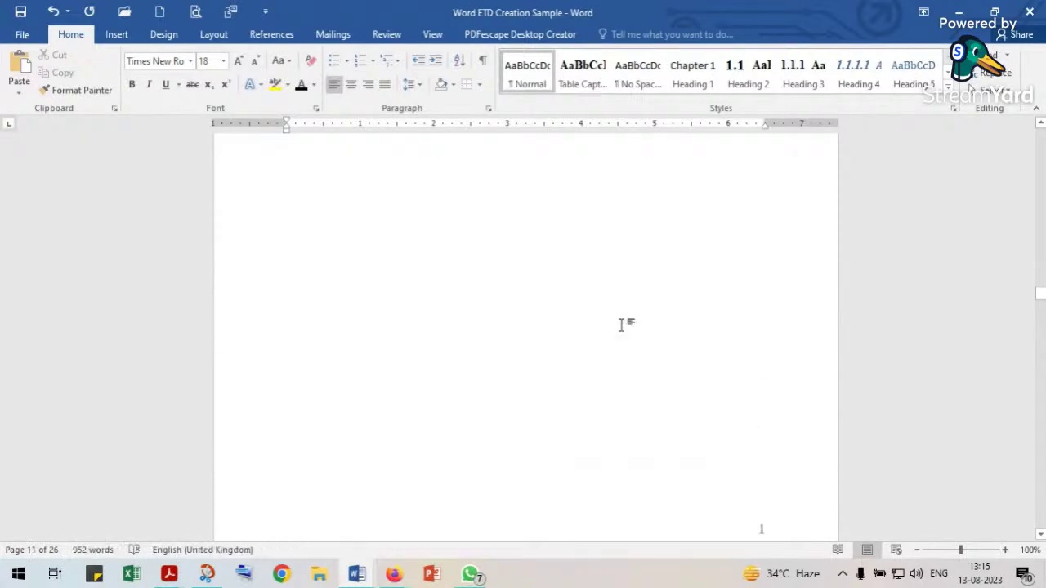
pyautogui.scroll(2, 607, 316)
pyautogui.click(493, 281)
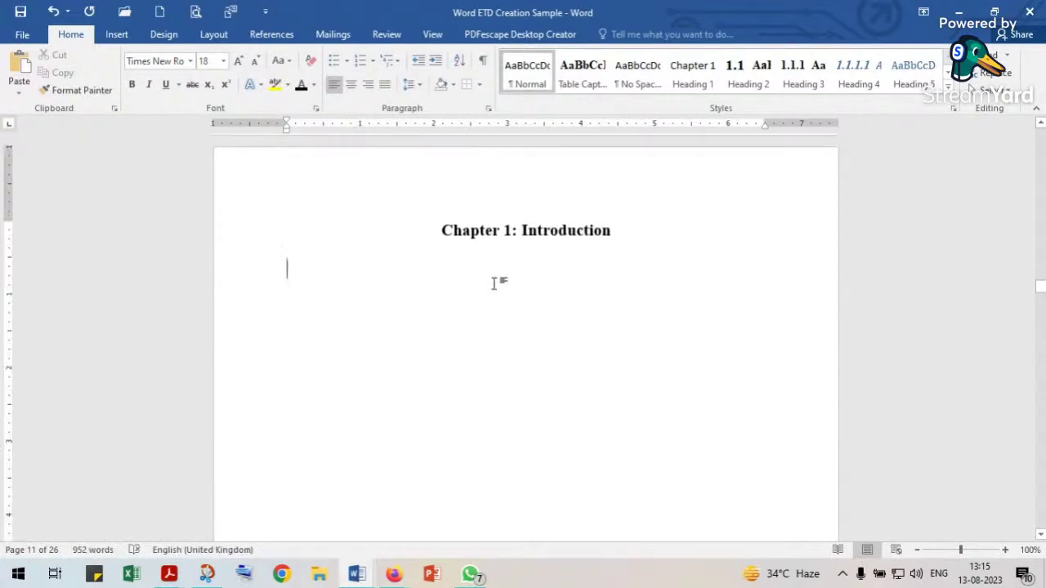
pyautogui.click(213, 34)
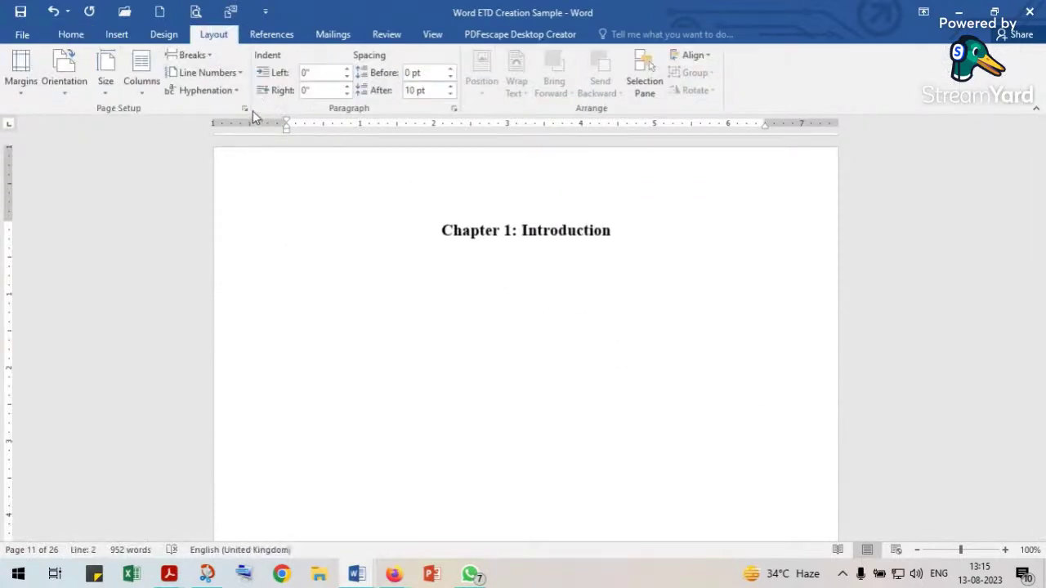
pyautogui.click(246, 108)
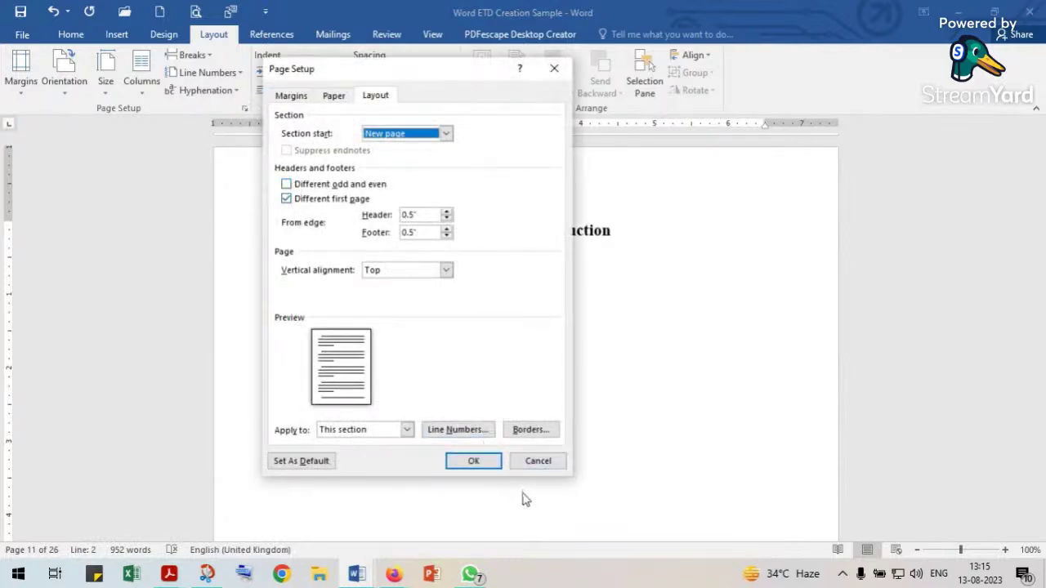
pyautogui.click(472, 461)
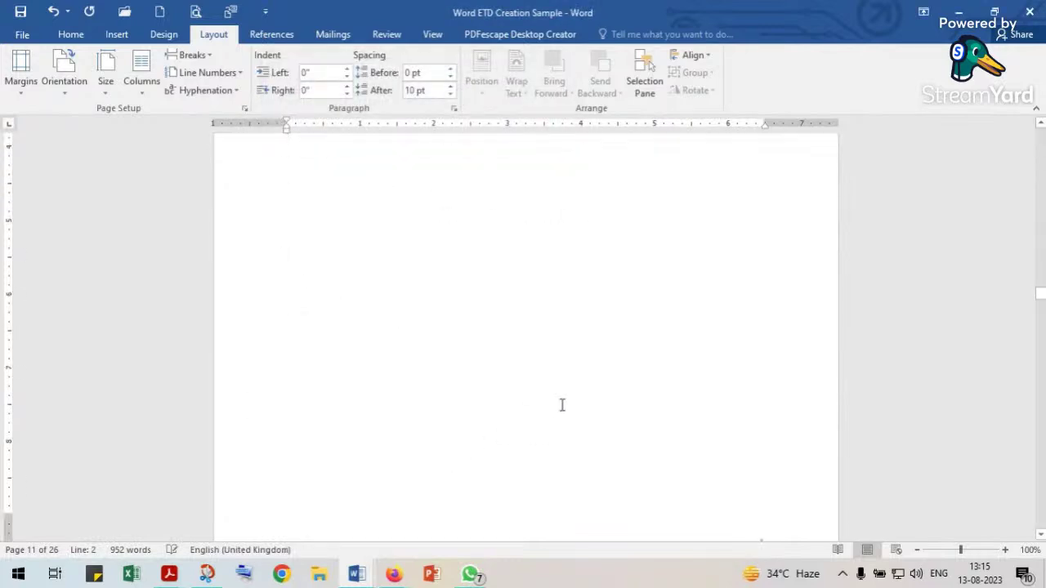
# Delete the centred roman-numeral page number from the regular Section 3 footer on the page after the Chapter 1 opening.
pyautogui.scroll(-5, 758, 368)
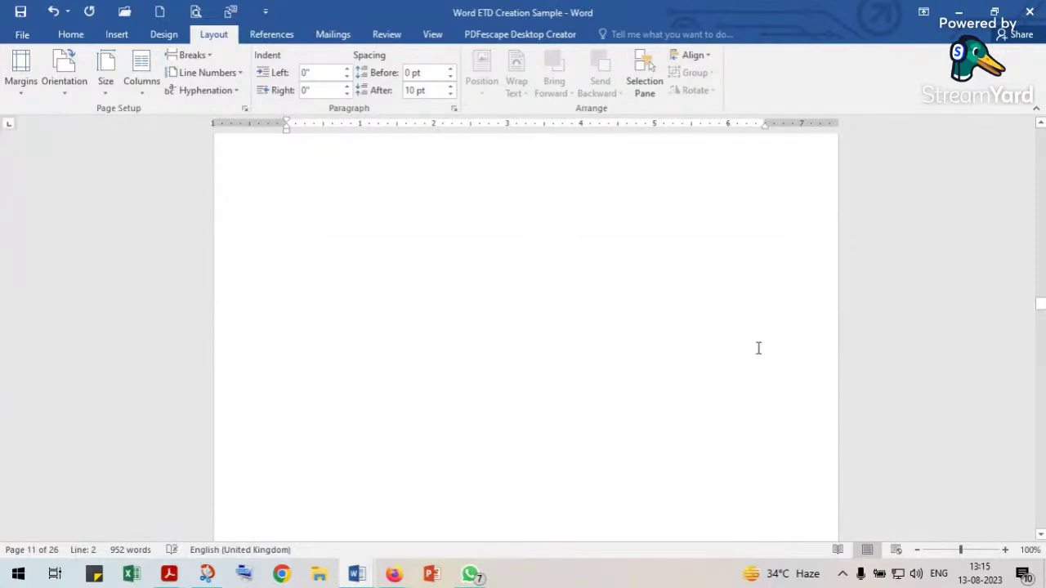
pyautogui.scroll(-3, 758, 348)
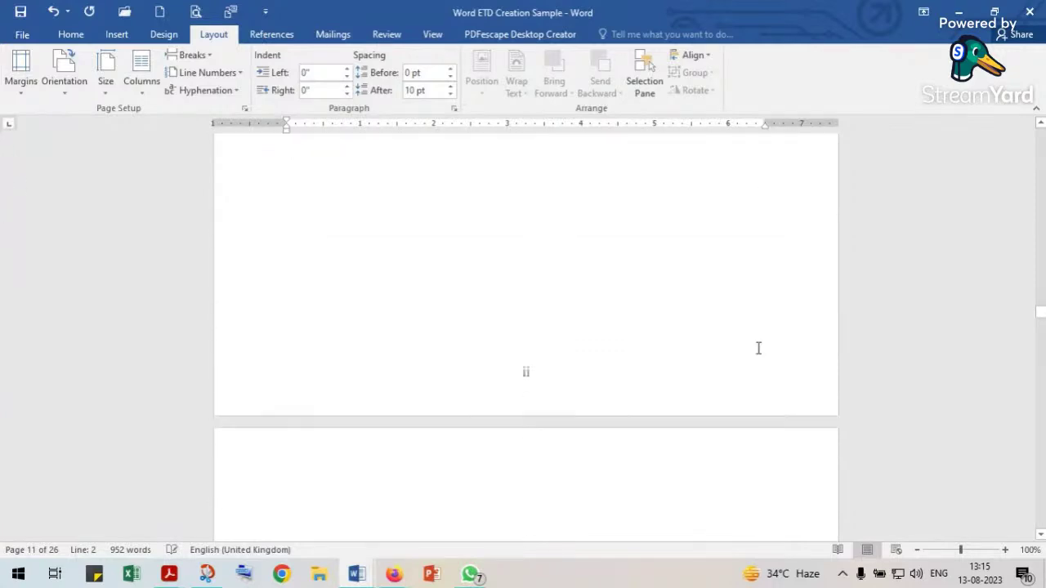
pyautogui.doubleClick(527, 374)
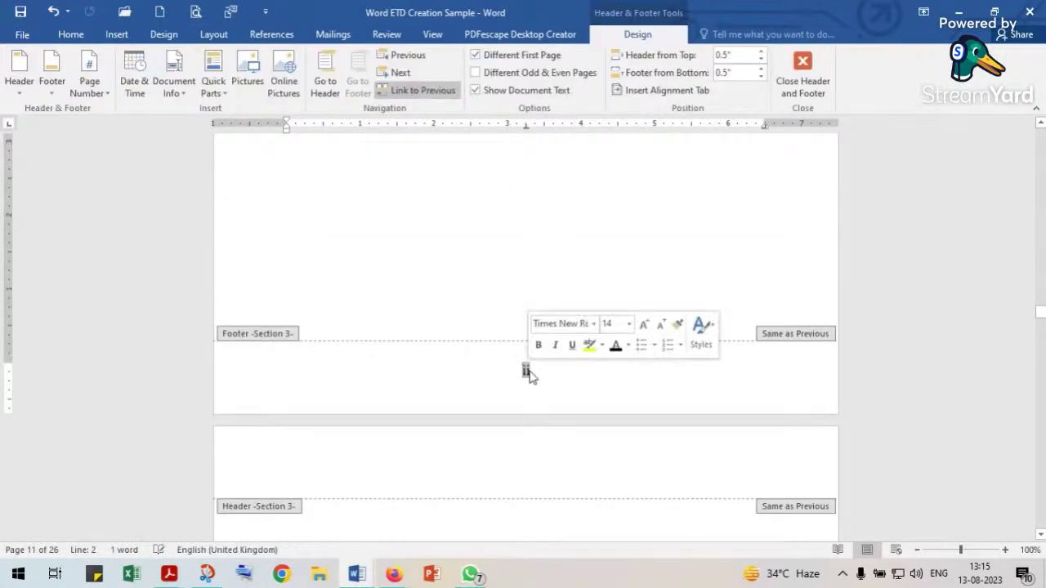
pyautogui.press('Delete')
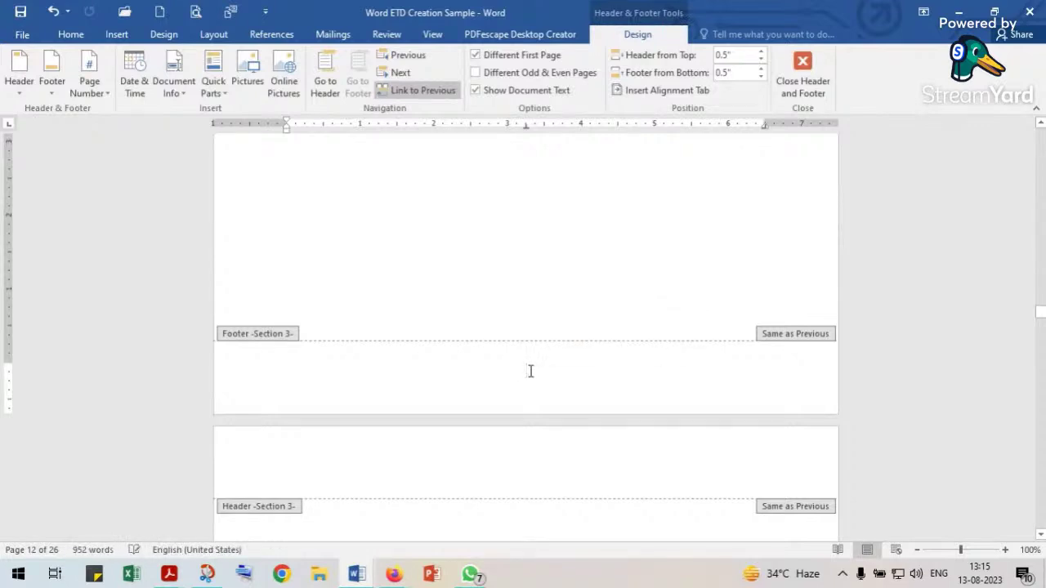
# Insert a Page field in arabic numerals at the right-hand tab position of the regular Section 3 footer.
pyautogui.press('Tab')
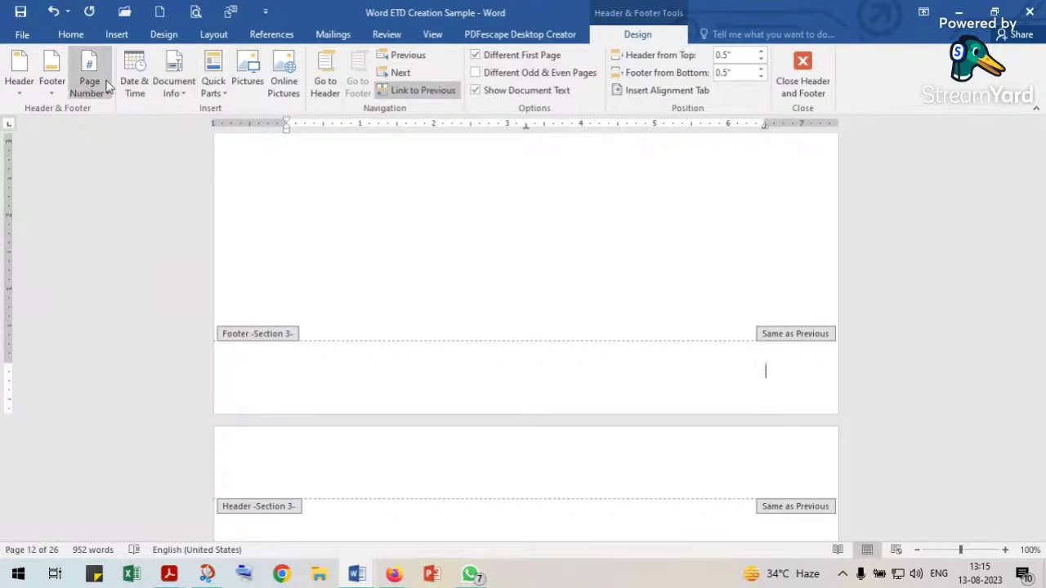
pyautogui.click(212, 82)
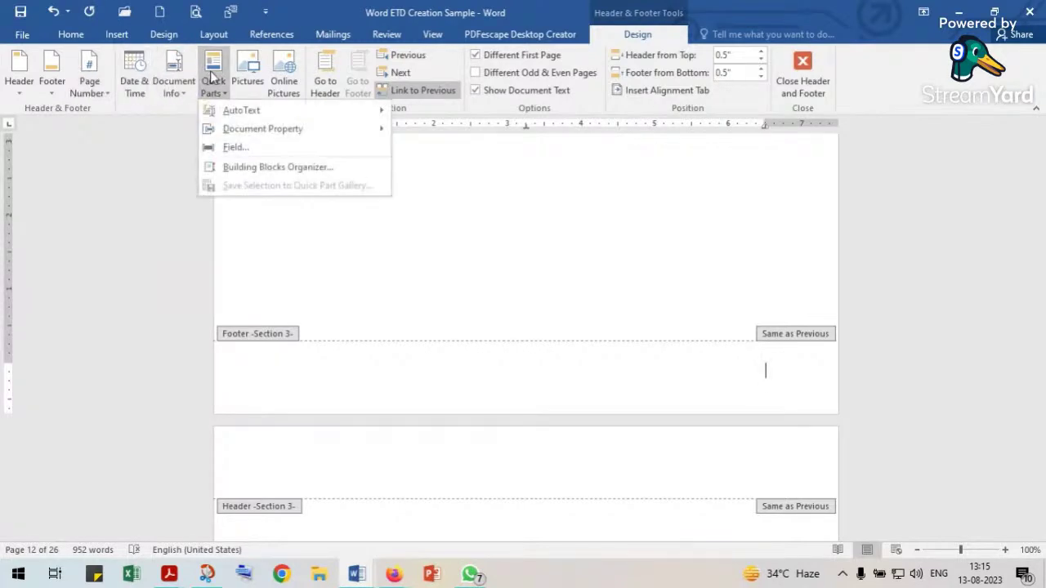
pyautogui.click(235, 148)
pyautogui.scroll(-6, 306, 335)
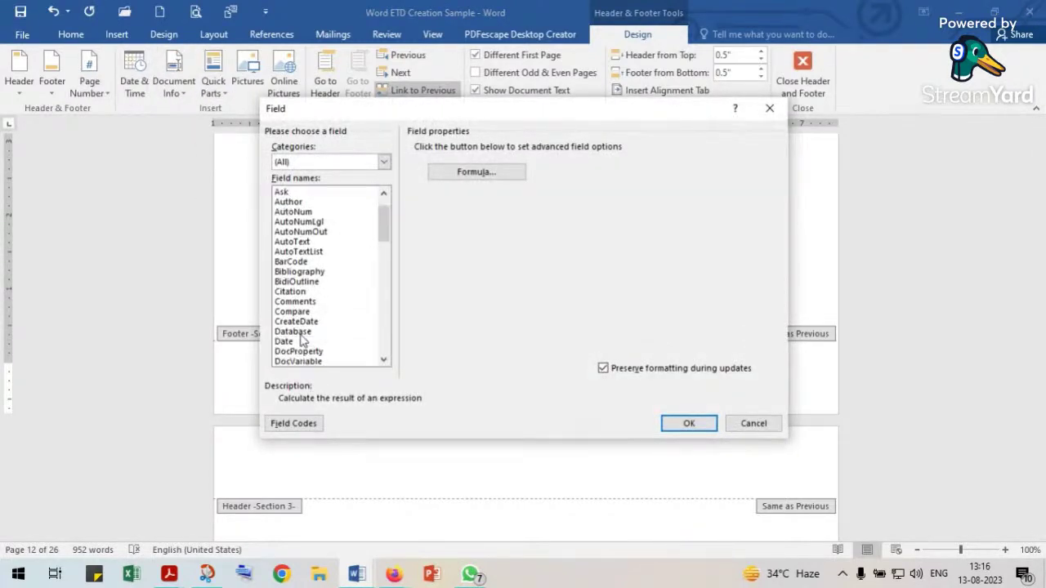
pyautogui.scroll(-4, 299, 335)
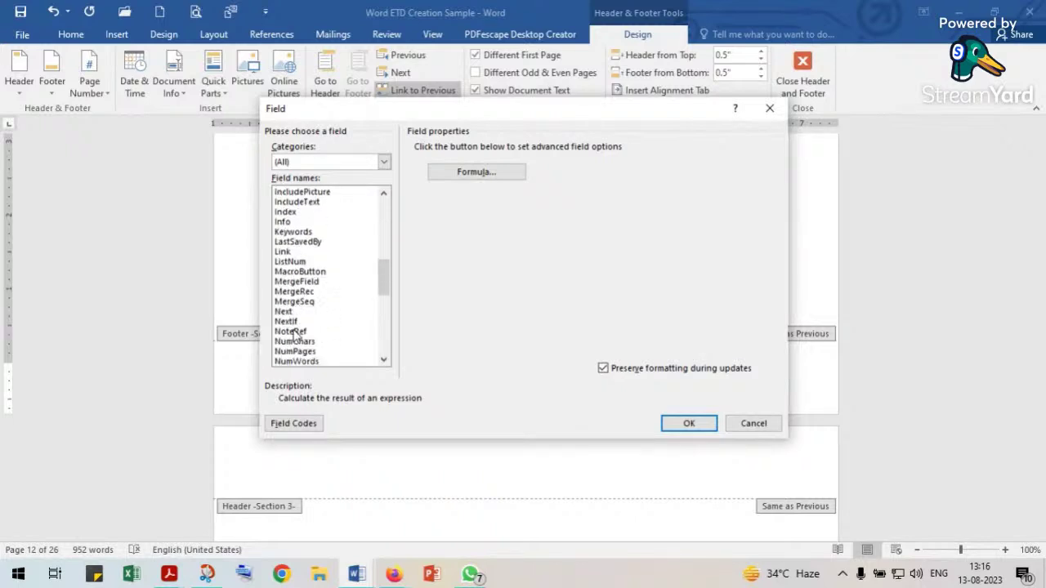
pyautogui.scroll(-2, 294, 333)
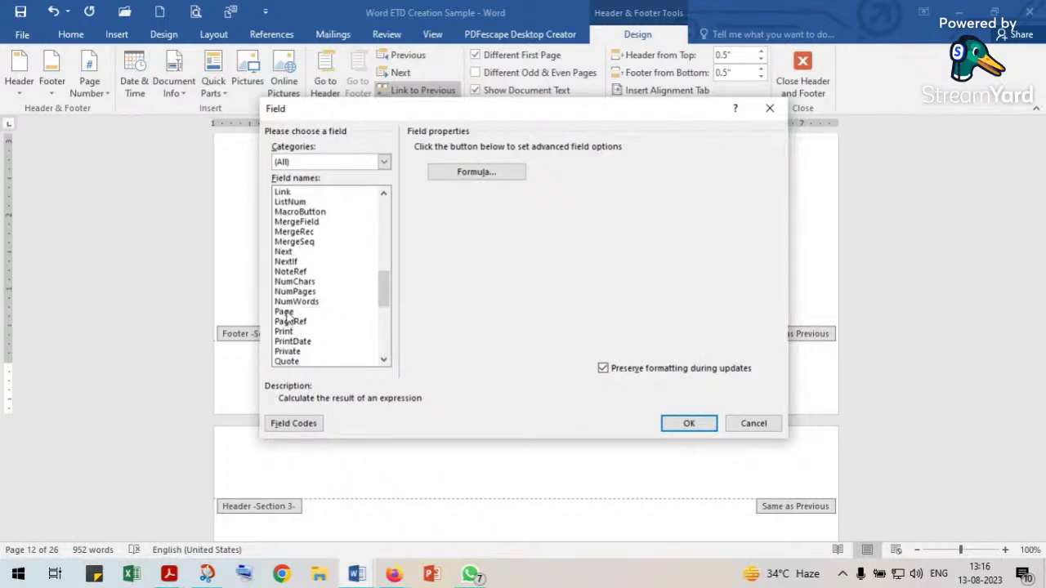
pyautogui.click(284, 312)
pyautogui.click(427, 163)
pyautogui.click(683, 423)
# Delete the page number from the Section 4 first-page footer.
pyautogui.scroll(-6, 654, 390)
pyautogui.scroll(-15, 653, 384)
pyautogui.scroll(-10, 654, 383)
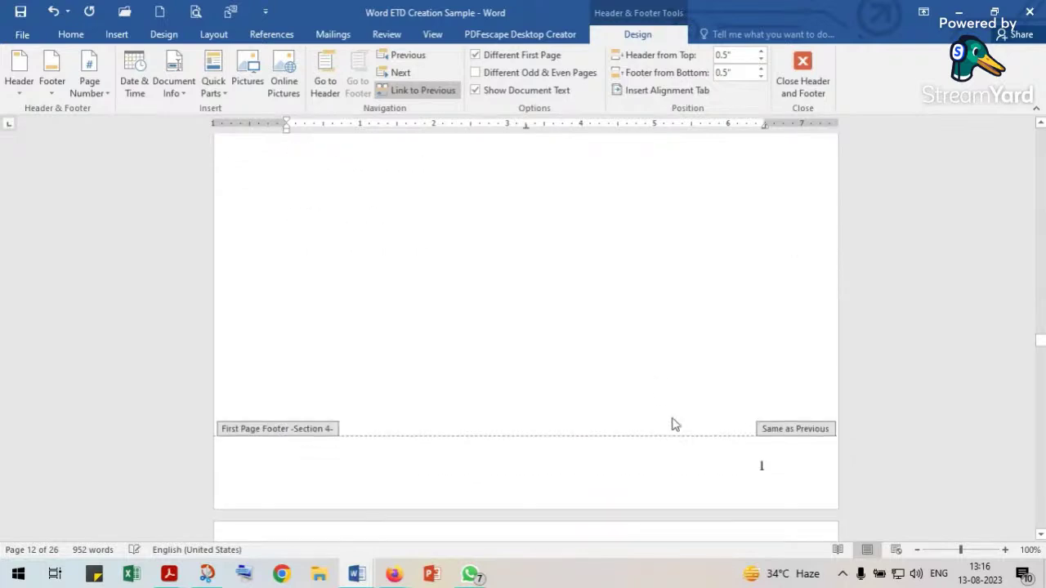
pyautogui.scroll(-2, 675, 424)
pyautogui.click(764, 394)
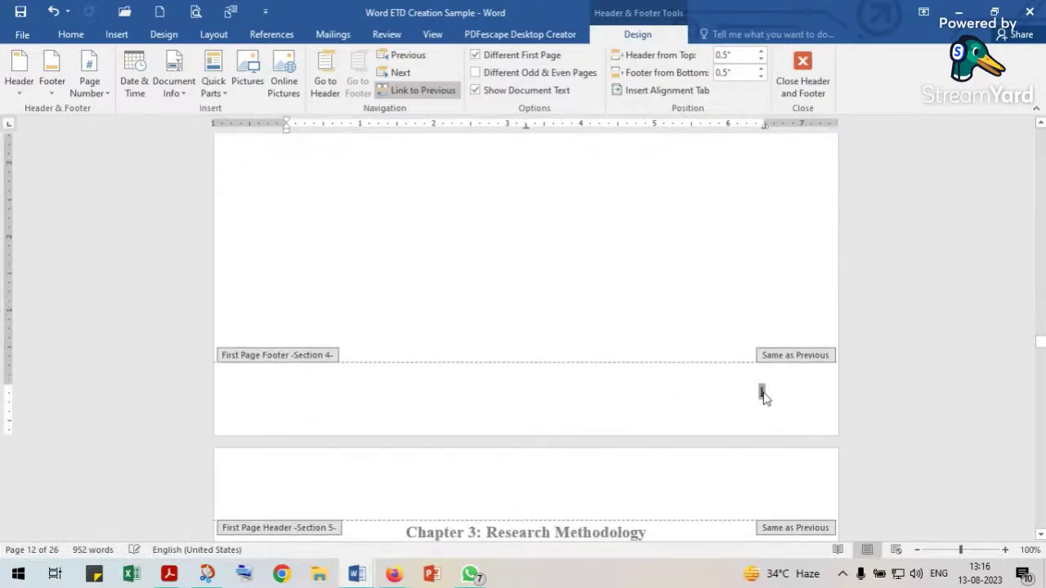
# Check the first-page and regular footers of Section 3 and the first-page footer of Section 4 for page numbers.
pyautogui.scroll(15, 739, 384)
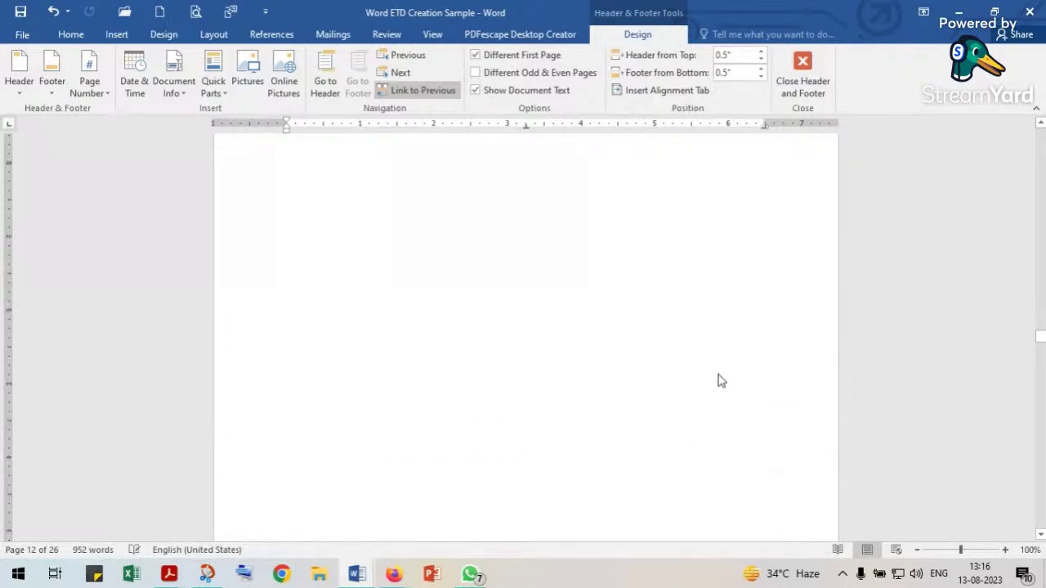
pyautogui.scroll(10, 723, 385)
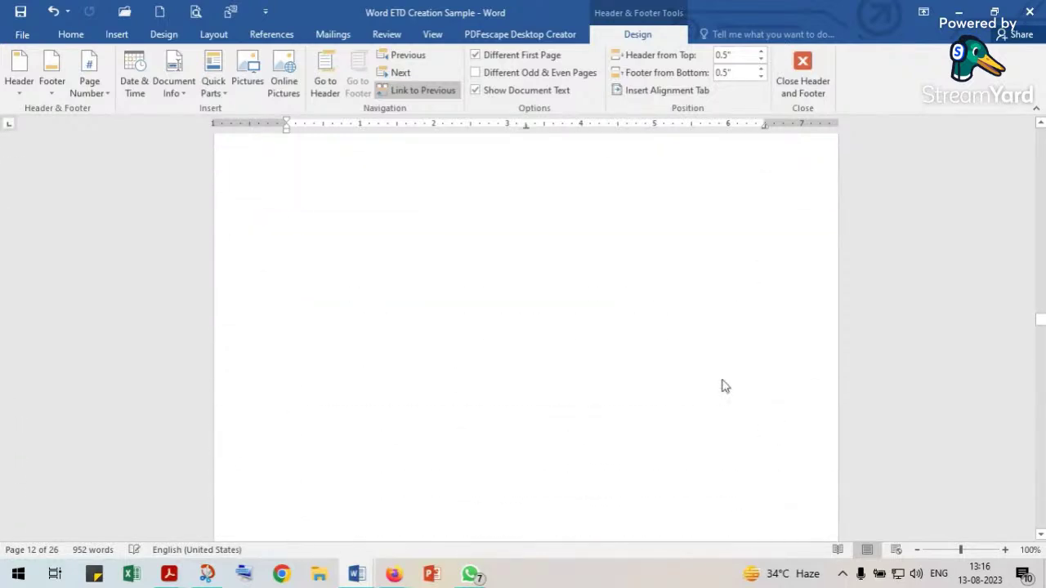
pyautogui.scroll(10, 721, 384)
pyautogui.scroll(2, 721, 379)
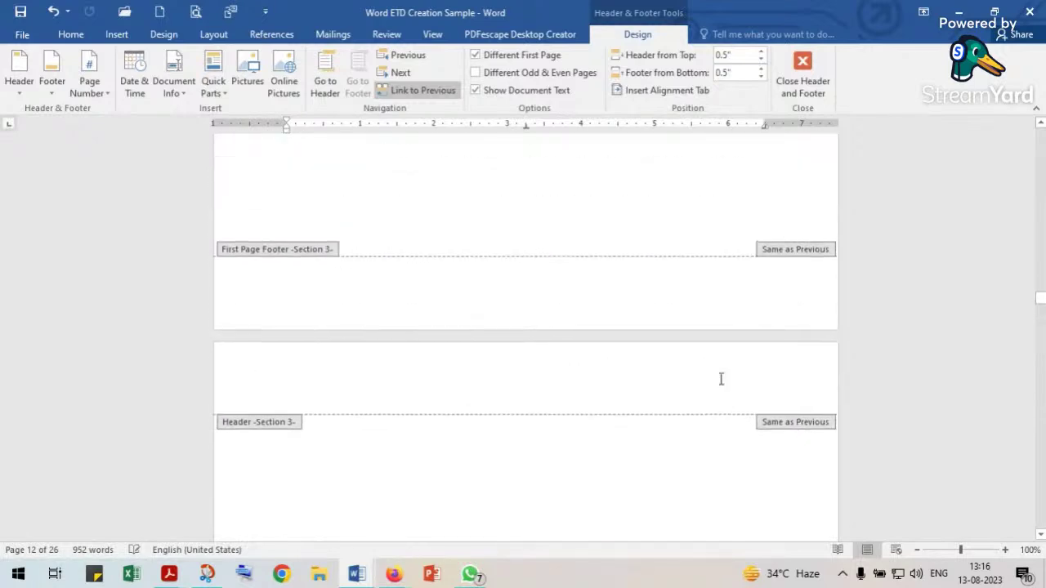
pyautogui.scroll(5, 720, 379)
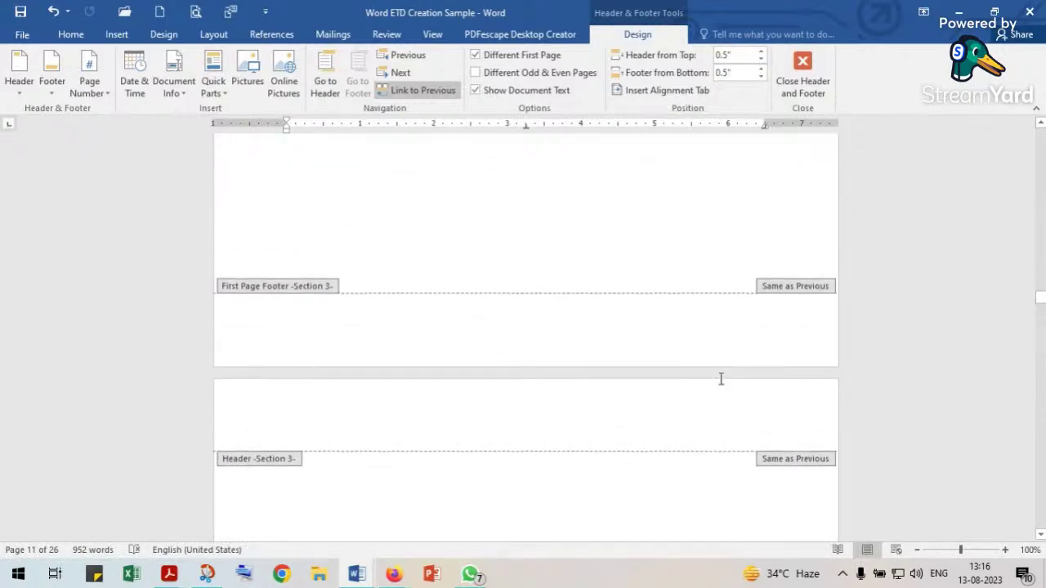
pyautogui.scroll(3, 722, 384)
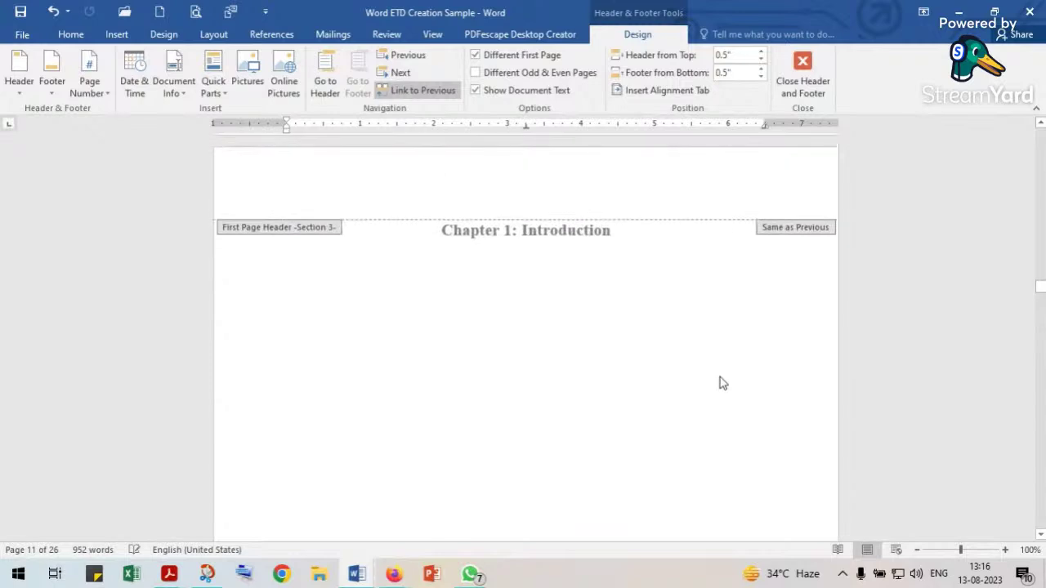
pyautogui.scroll(-15, 627, 282)
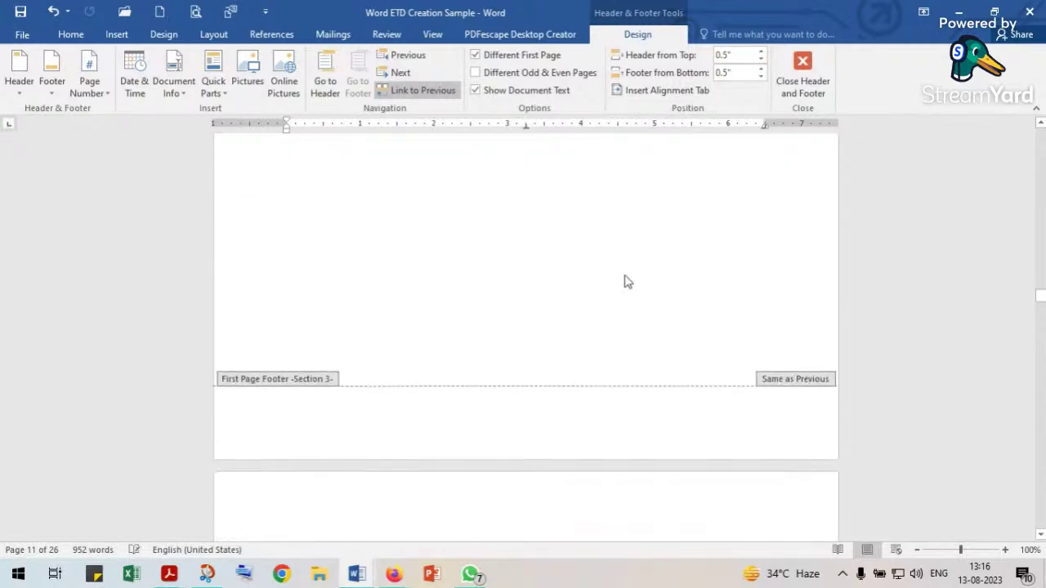
pyautogui.scroll(-20, 786, 256)
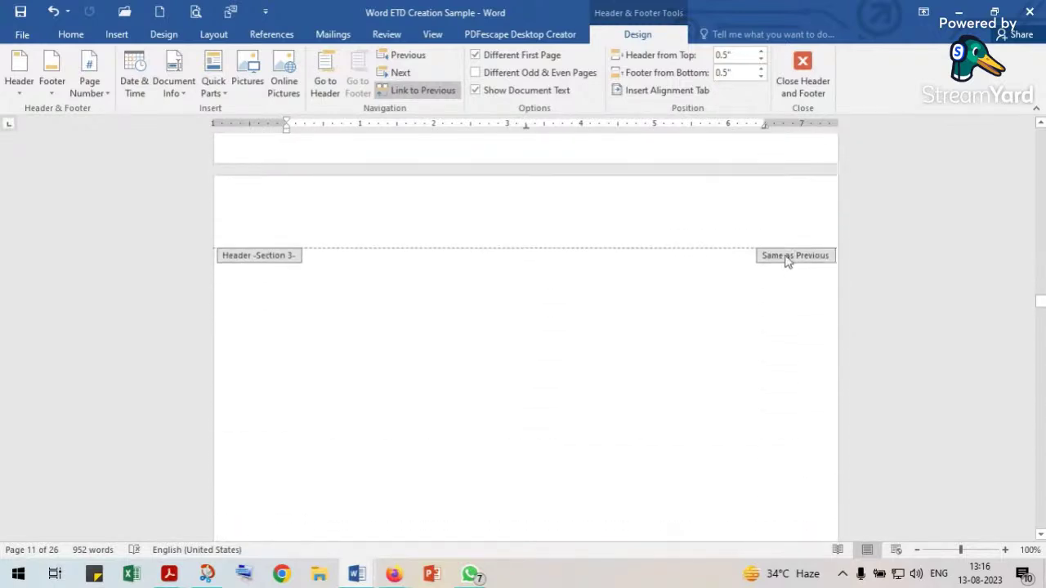
pyautogui.scroll(-20, 786, 256)
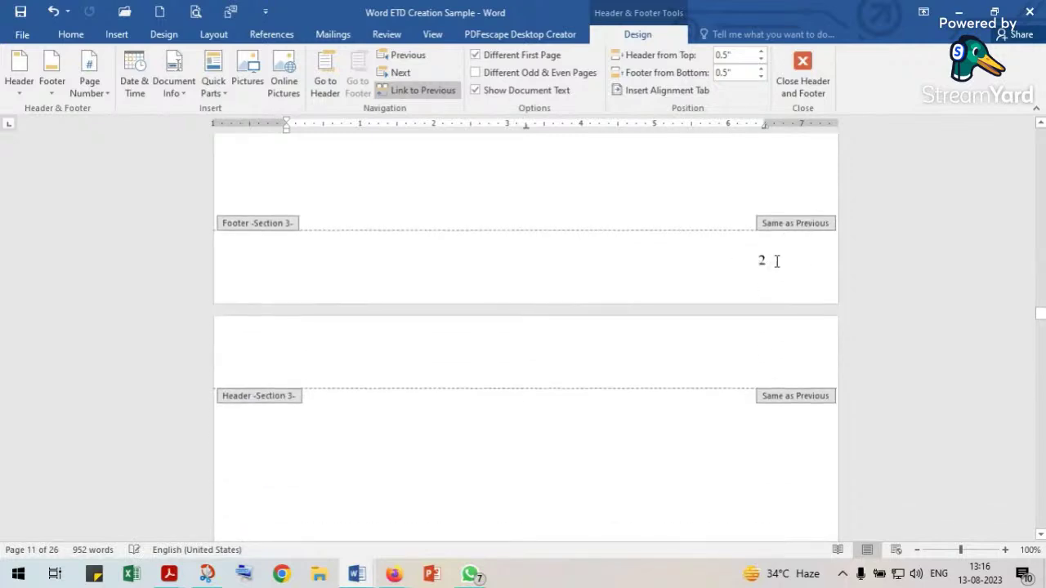
pyautogui.scroll(-1, 778, 268)
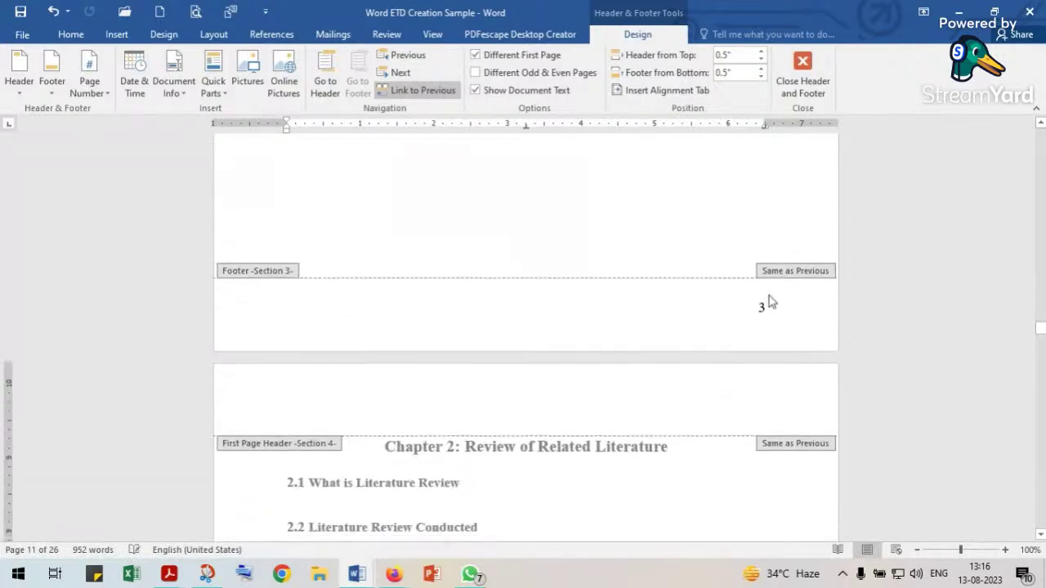
pyautogui.scroll(-15, 736, 303)
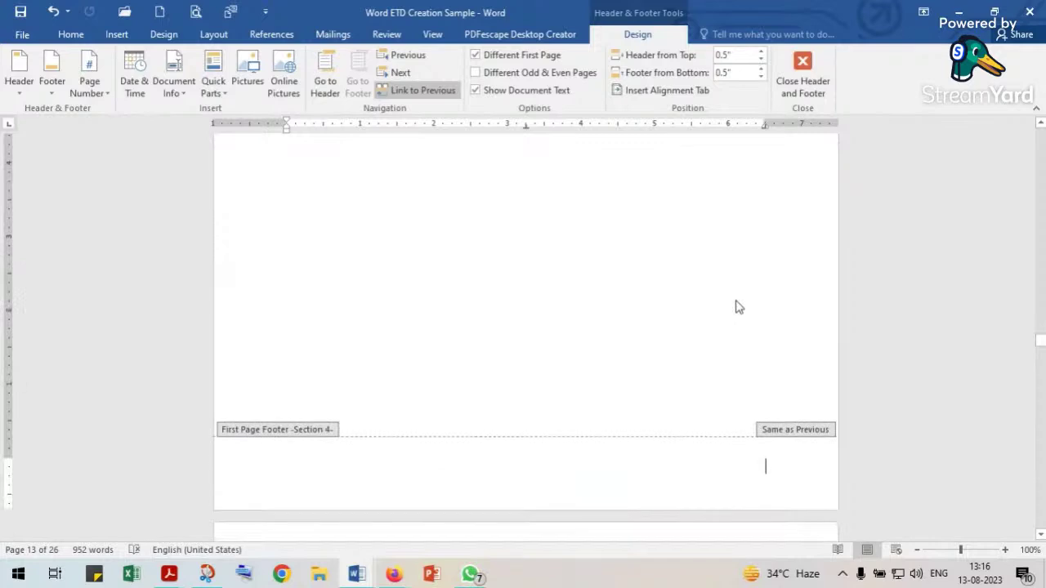
# Return to the body text and insert a page break on a new line below the 2.1 What is Literature Review heading.
pyautogui.scroll(8, 397, 270)
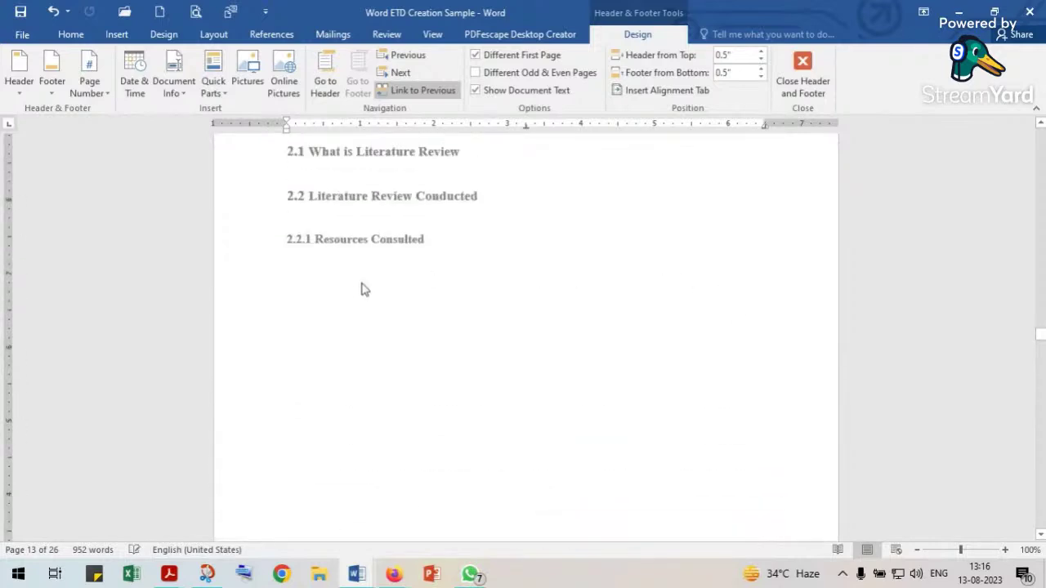
pyautogui.doubleClick(357, 286)
pyautogui.click(489, 203)
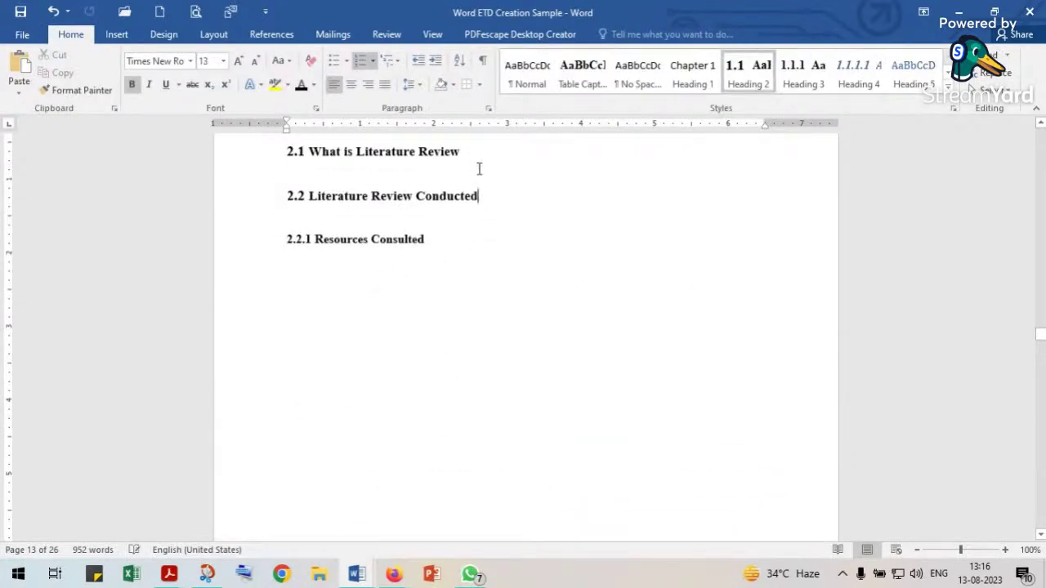
pyautogui.press('Return')
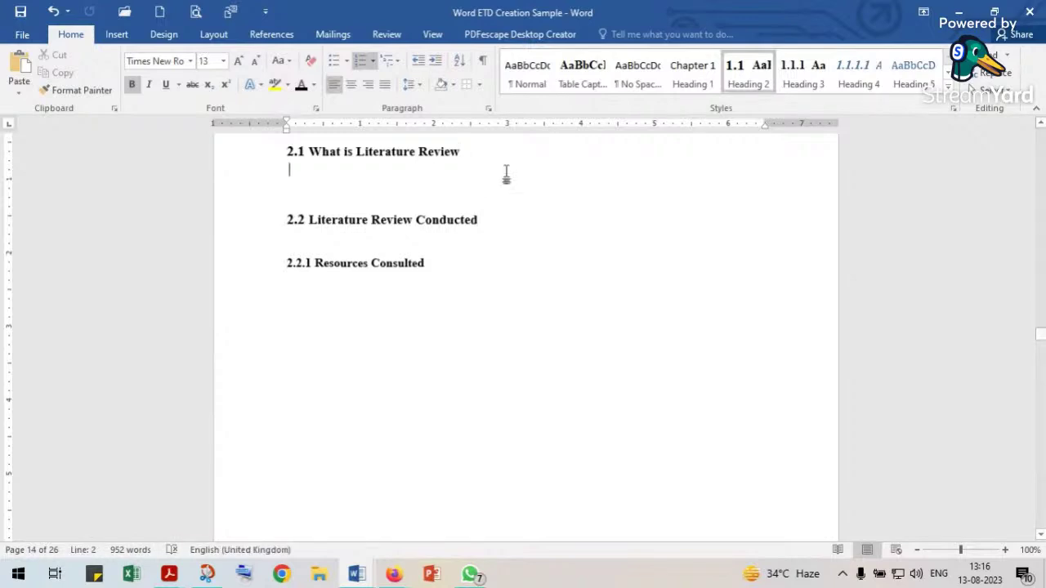
pyautogui.hotkey('ctrl', 'Return')
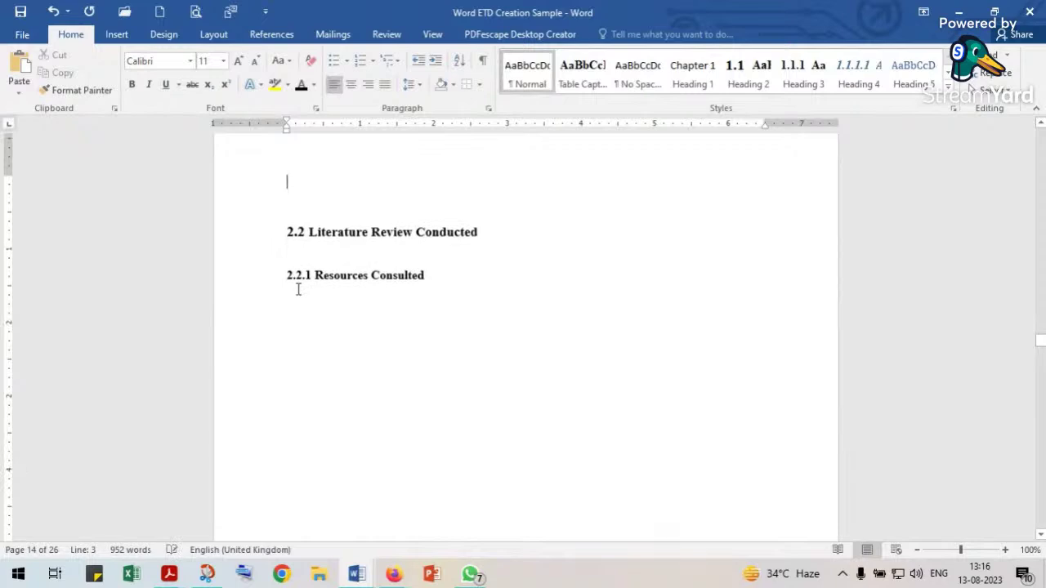
# Insert a page break between the 2.2 Literature Review Conducted and 2.2.1 Resources Consulted headings.
pyautogui.click(267, 283)
pyautogui.click(278, 283)
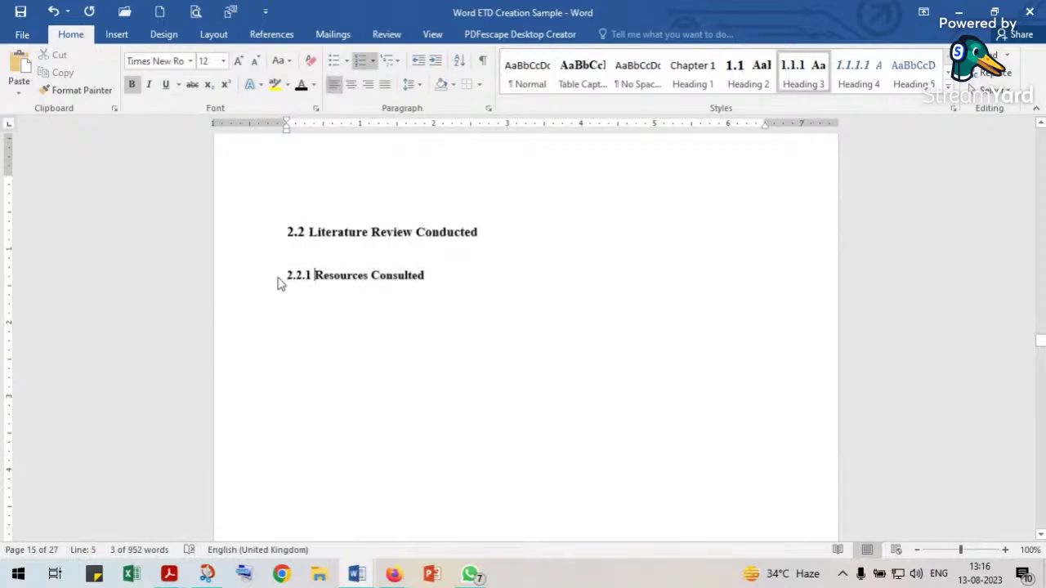
pyautogui.click(308, 253)
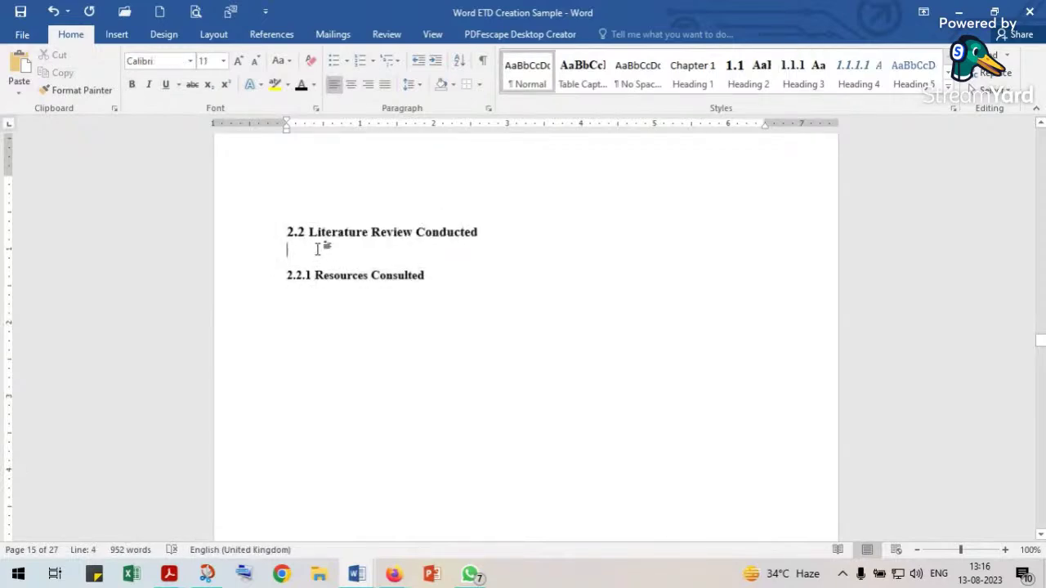
pyautogui.hotkey('ctrl', 'Return')
# Open the Section 4 footer below 2.2 Literature Review Conducted, unlink it from the previous section, and reconnect it to that section's footer.
pyautogui.scroll(17, 523, 306)
pyautogui.scroll(15, 546, 296)
pyautogui.scroll(-1, 626, 292)
pyautogui.scroll(-18, 625, 294)
pyautogui.scroll(-15, 628, 301)
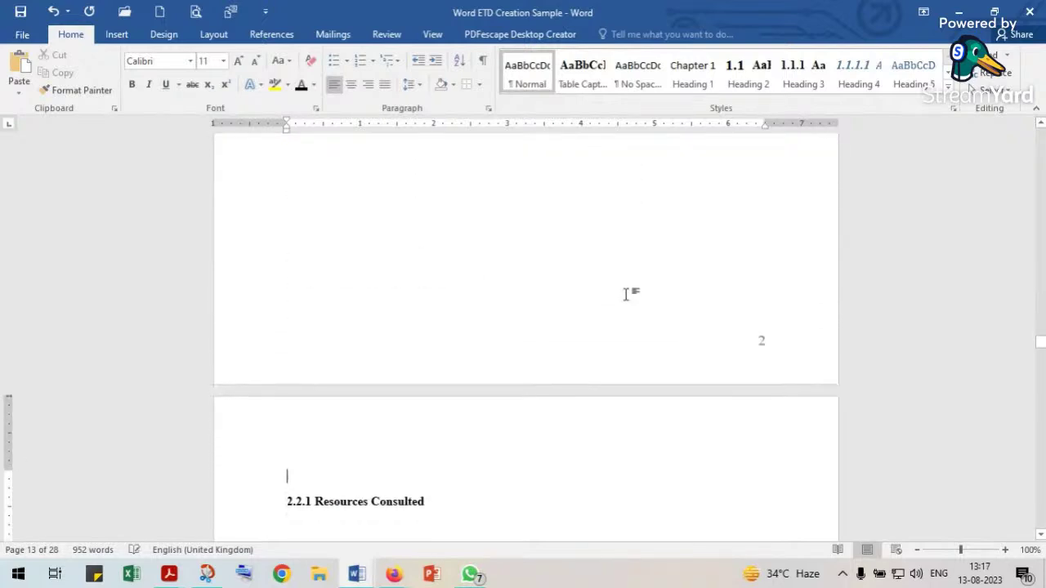
pyautogui.click(767, 347)
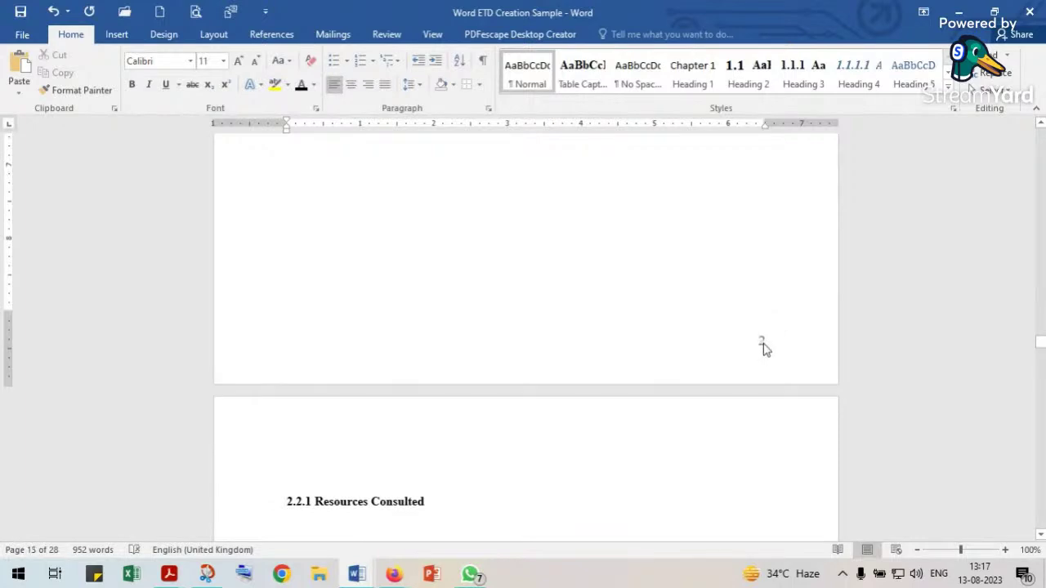
pyautogui.doubleClick(763, 345)
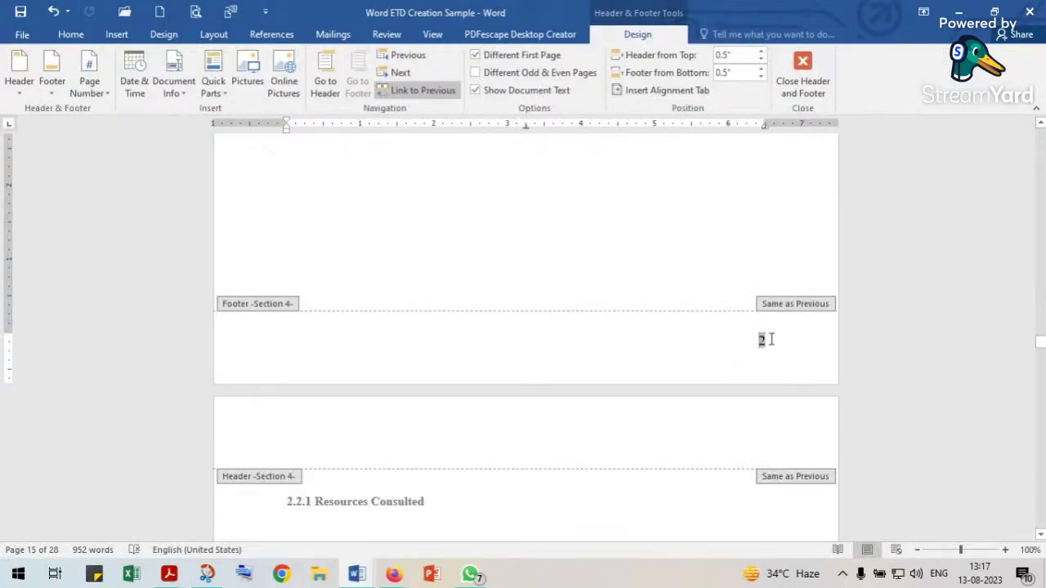
pyautogui.click(422, 90)
pyautogui.click(428, 96)
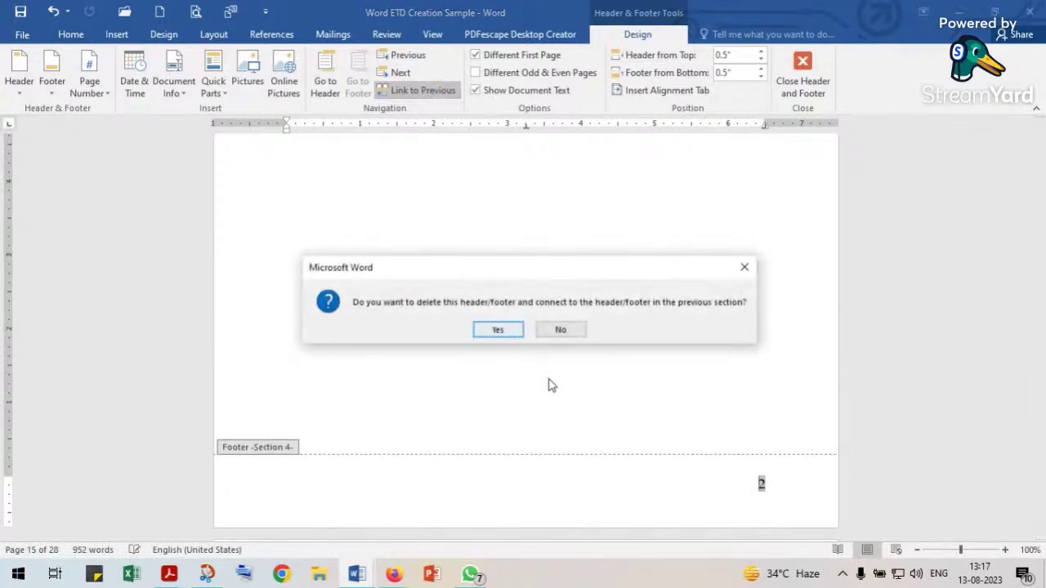
pyautogui.click(497, 330)
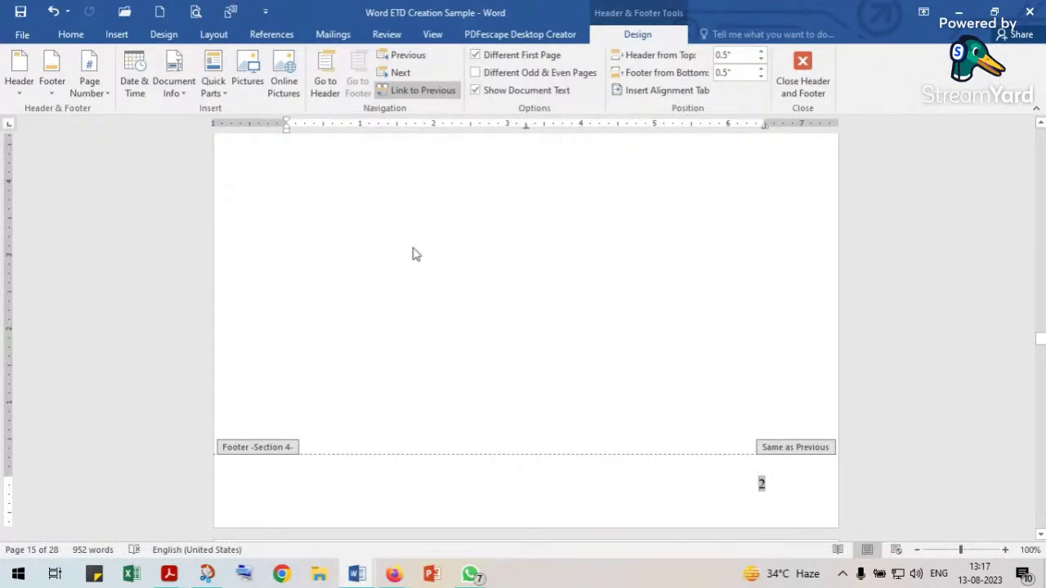
# Replace the page number in the Section 4 footer with a newly inserted Page field.
pyautogui.scroll(-3, 654, 427)
pyautogui.scroll(3, 654, 425)
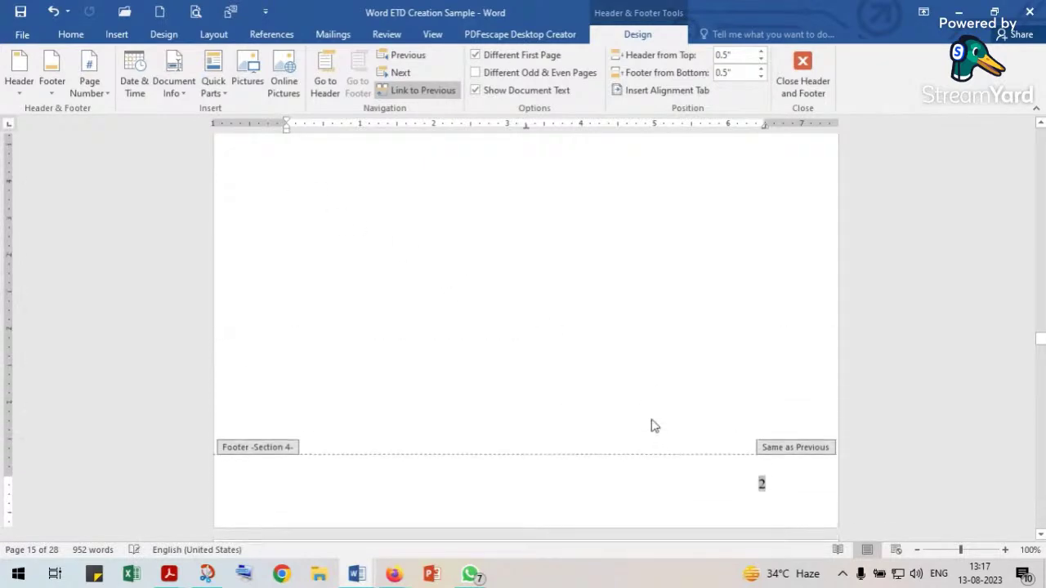
pyautogui.hotkey('ctrl', 'a')
pyautogui.click(768, 469)
pyautogui.click(213, 88)
pyautogui.click(239, 149)
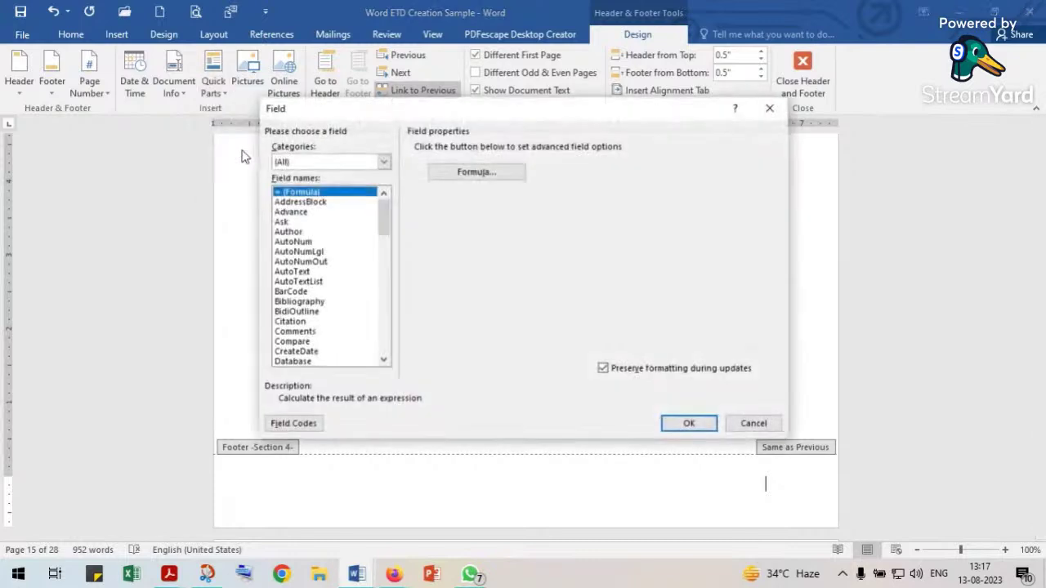
pyautogui.scroll(-5, 298, 264)
pyautogui.scroll(-3, 284, 308)
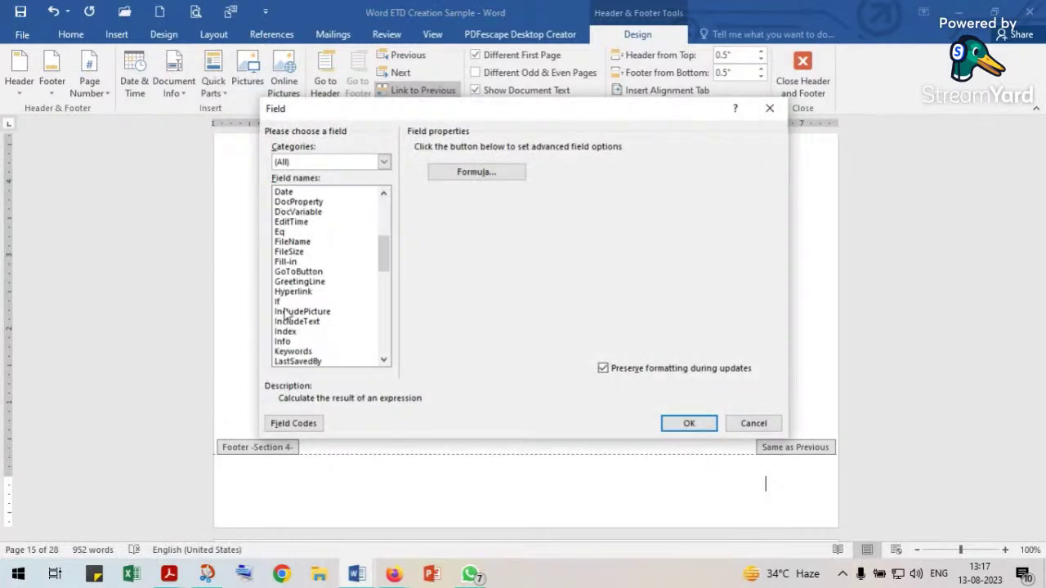
pyautogui.scroll(-3, 288, 299)
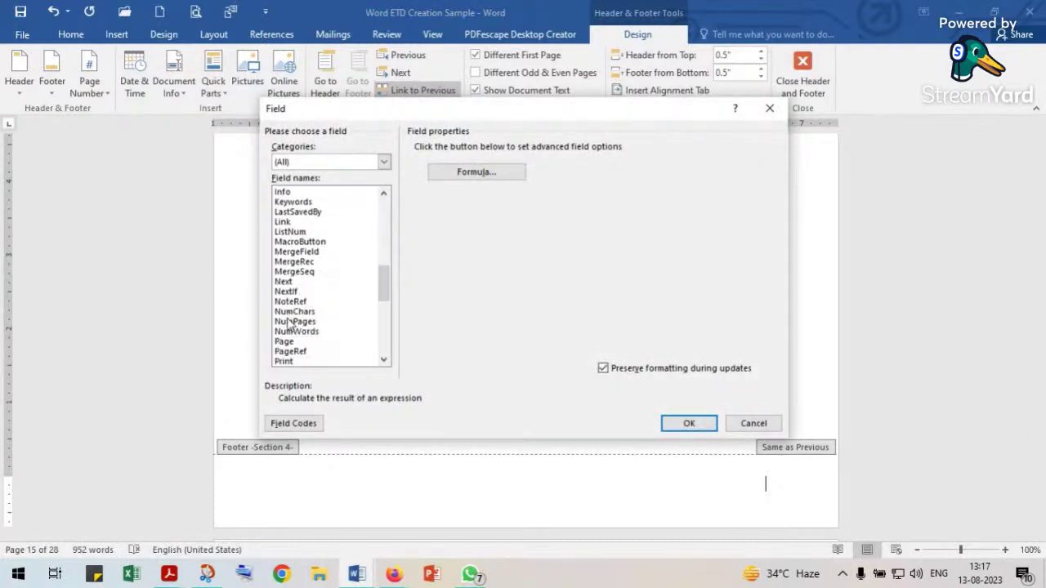
pyautogui.click(286, 342)
pyautogui.click(424, 161)
pyautogui.click(686, 424)
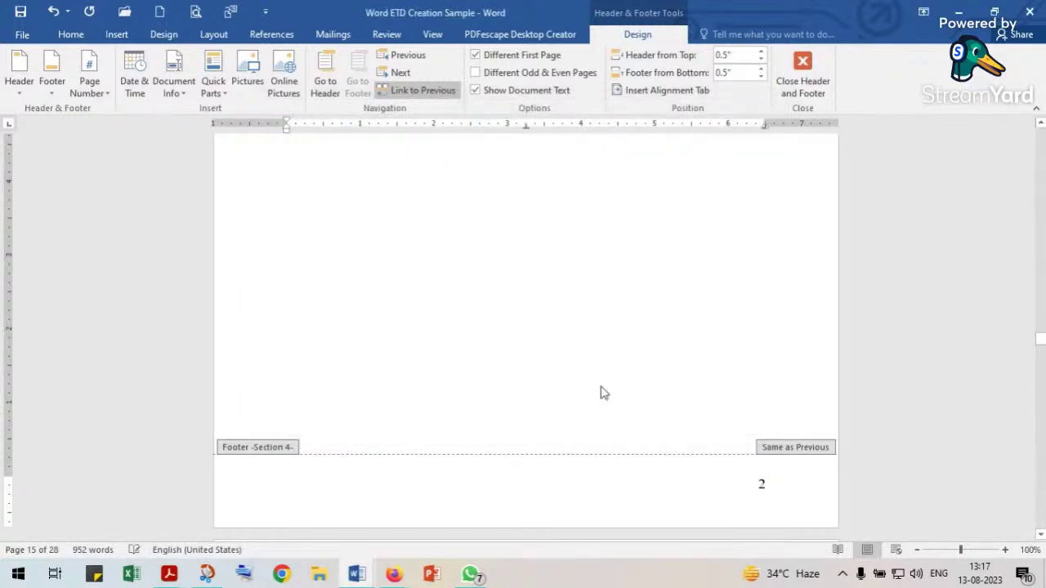
# Unlink the Section 4 footer and delete its page number, then reconnect it to the previous section's footer.
pyautogui.scroll(12, 601, 393)
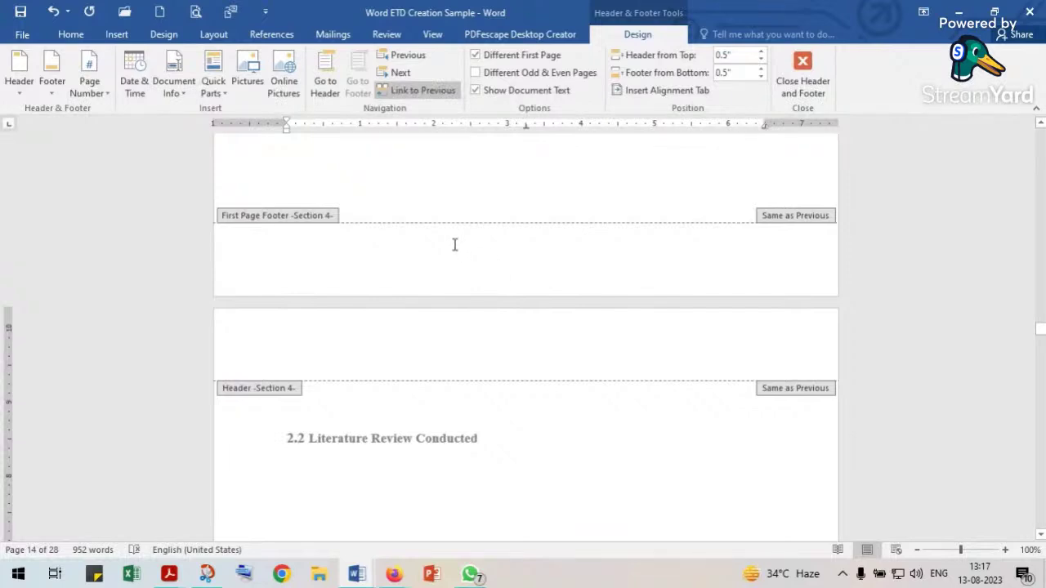
pyautogui.scroll(-6, 455, 245)
pyautogui.scroll(-3, 455, 251)
pyautogui.click(406, 92)
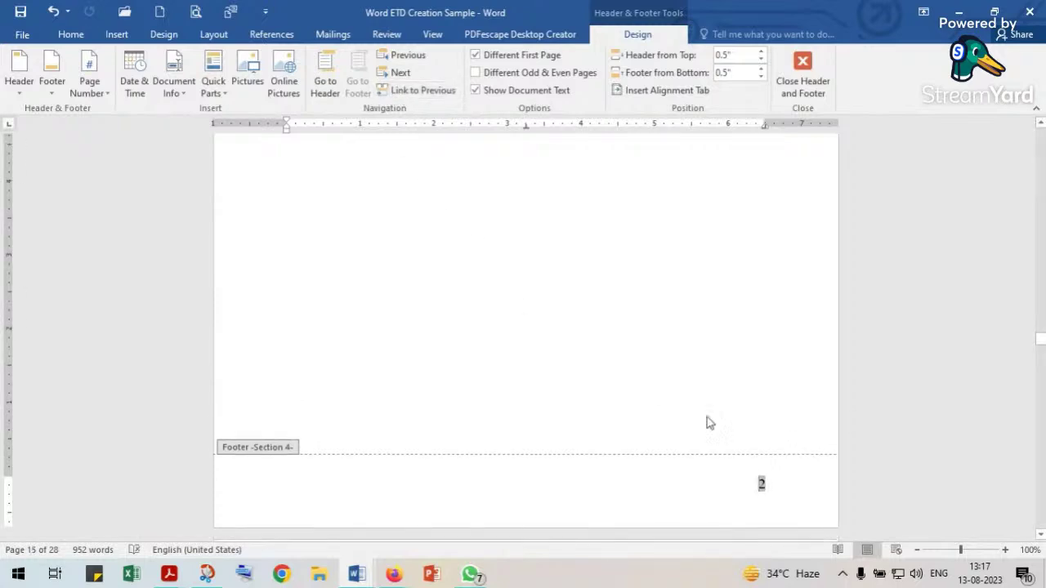
pyautogui.press('BackSpace')
pyautogui.press('BackSpace')
pyautogui.click(431, 95)
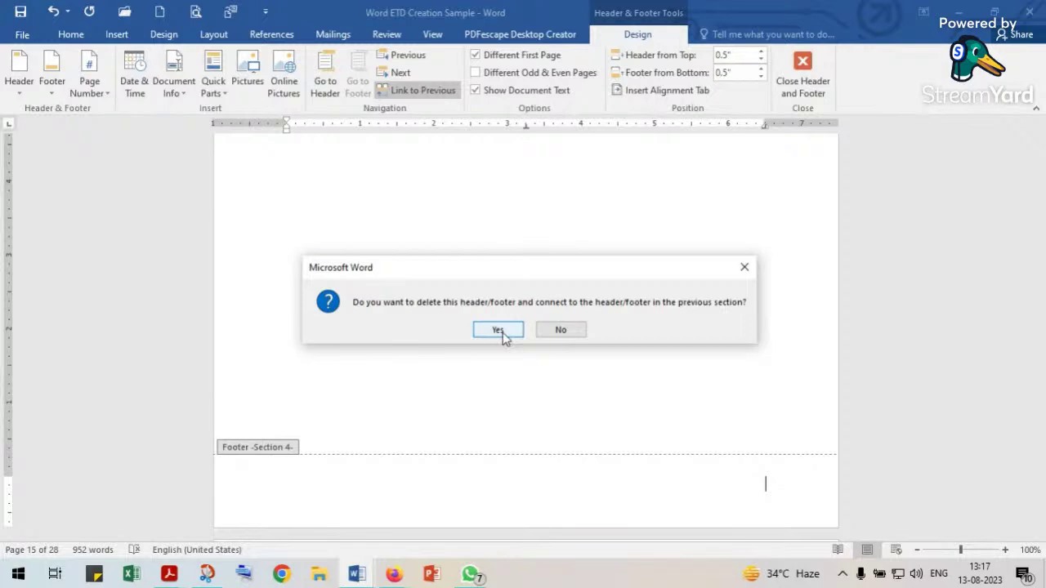
pyautogui.click(499, 330)
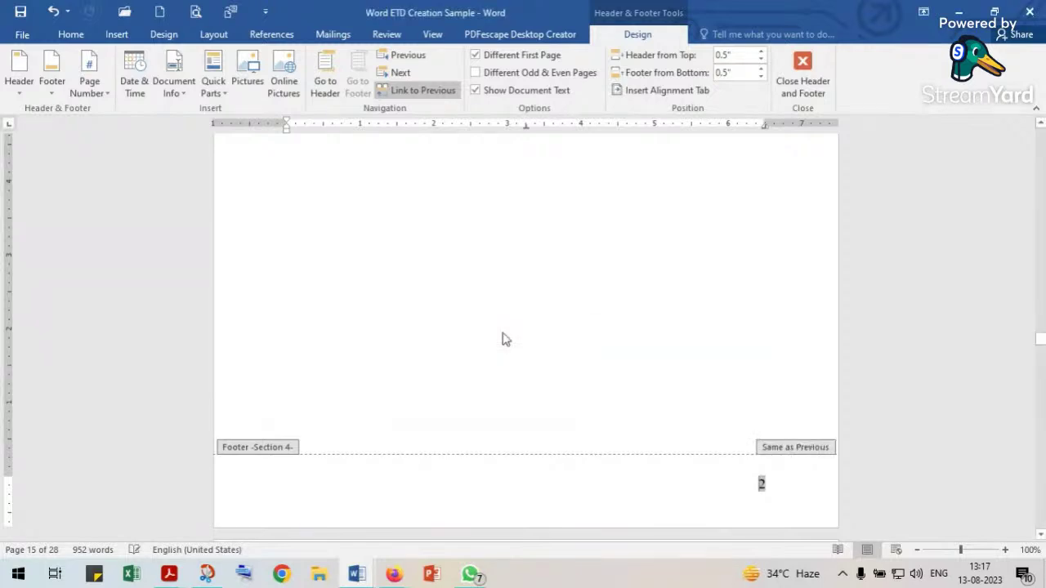
# Review the page numbers and section links in the first-page and regular footers around Chapters 2 and 3.
pyautogui.scroll(15, 431, 380)
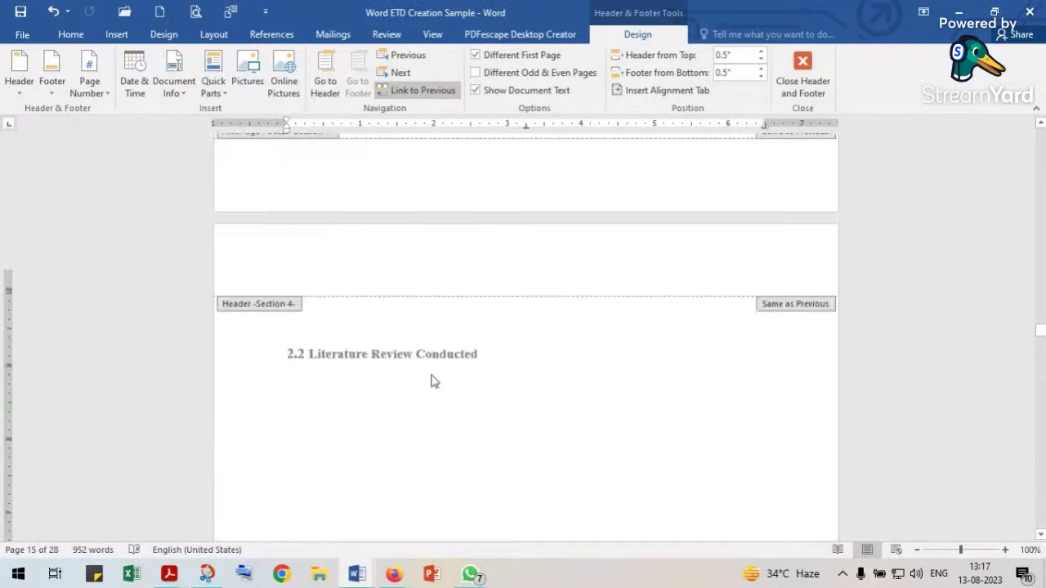
pyautogui.scroll(10, 433, 375)
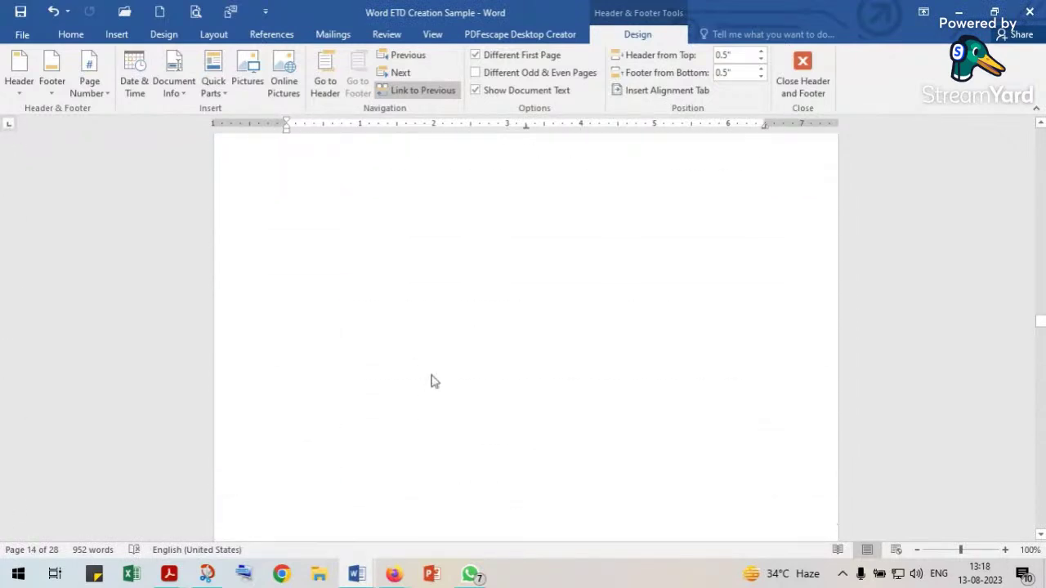
pyautogui.scroll(10, 432, 380)
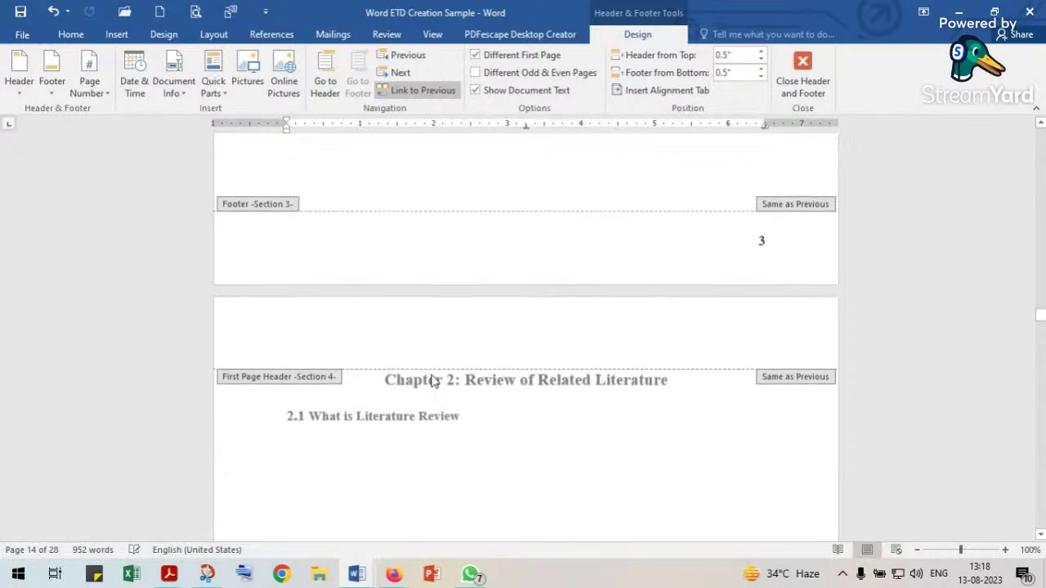
pyautogui.scroll(-5, 433, 376)
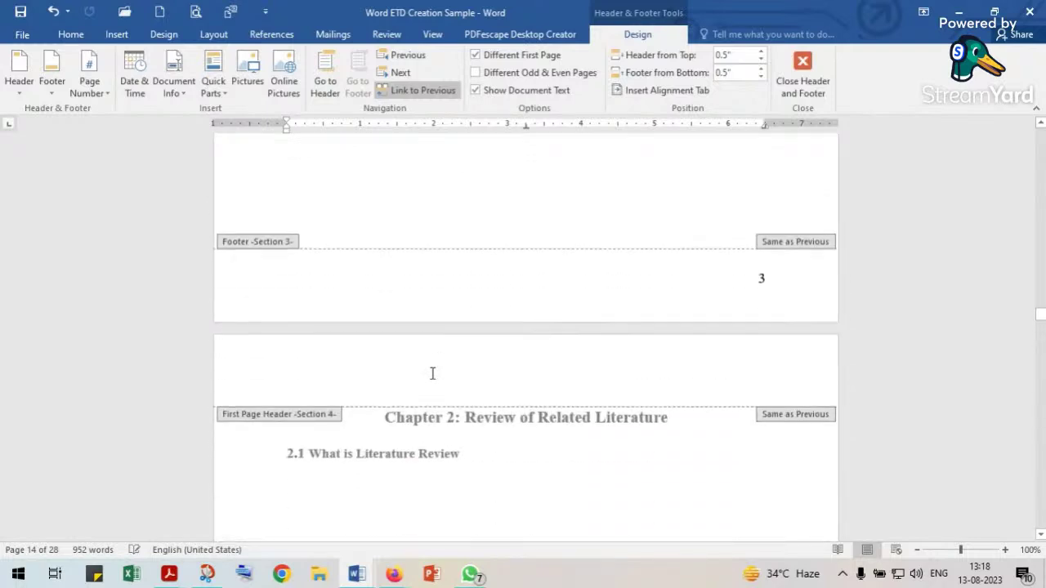
pyautogui.scroll(-10, 433, 377)
pyautogui.scroll(-15, 432, 380)
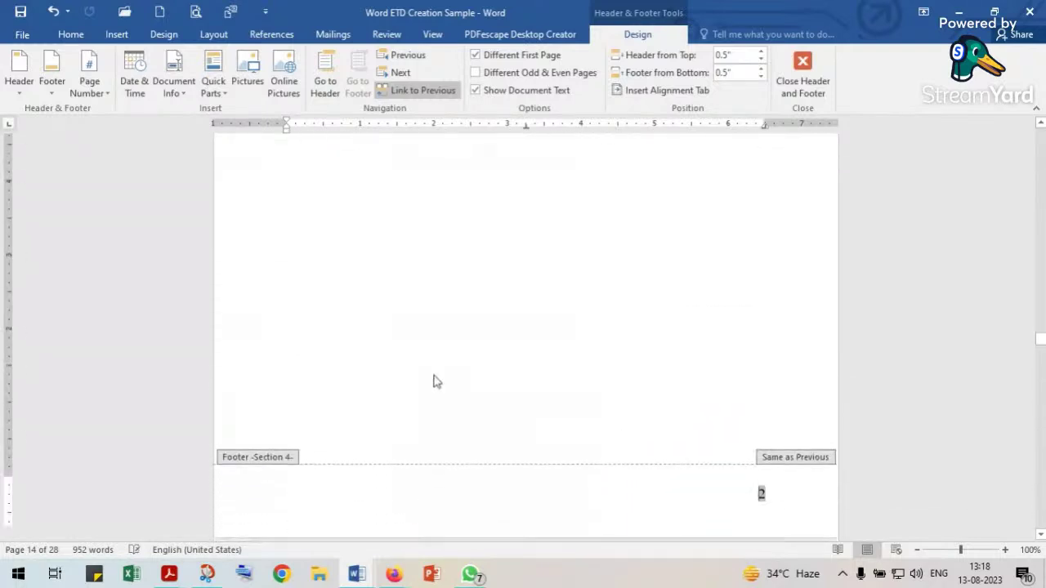
pyautogui.scroll(-6, 435, 377)
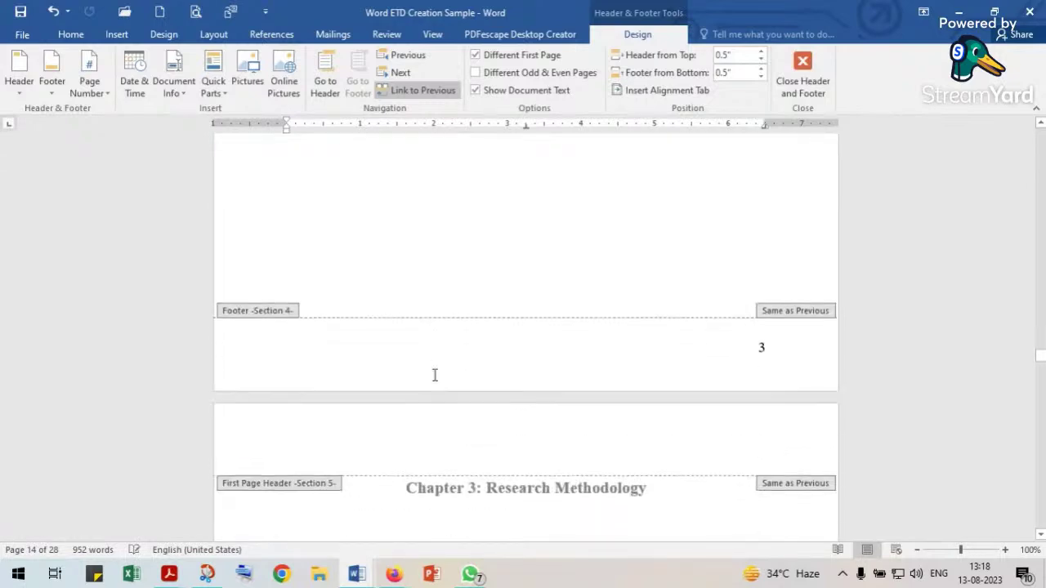
pyautogui.scroll(-15, 436, 381)
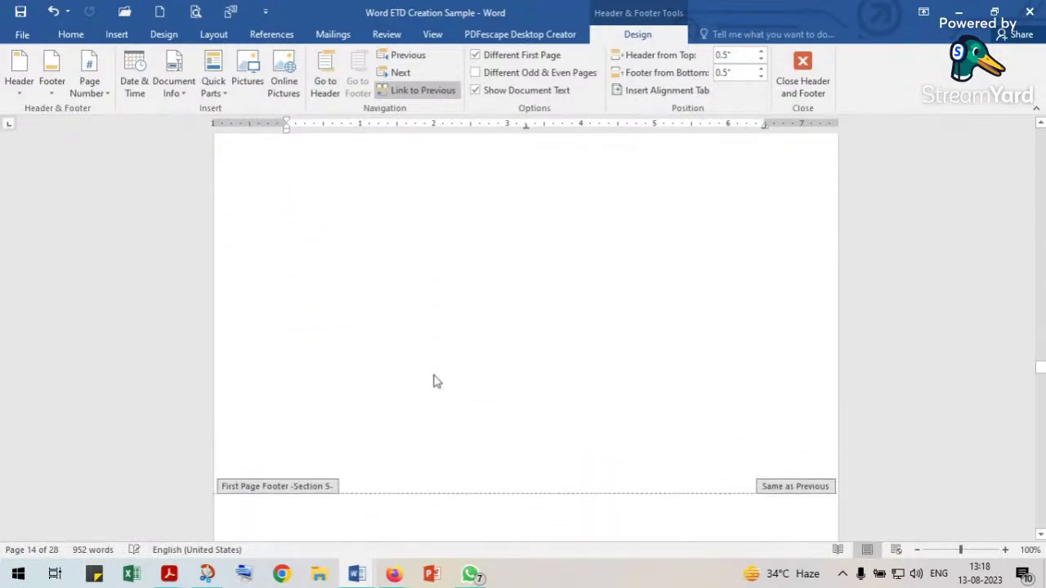
pyautogui.scroll(12, 436, 380)
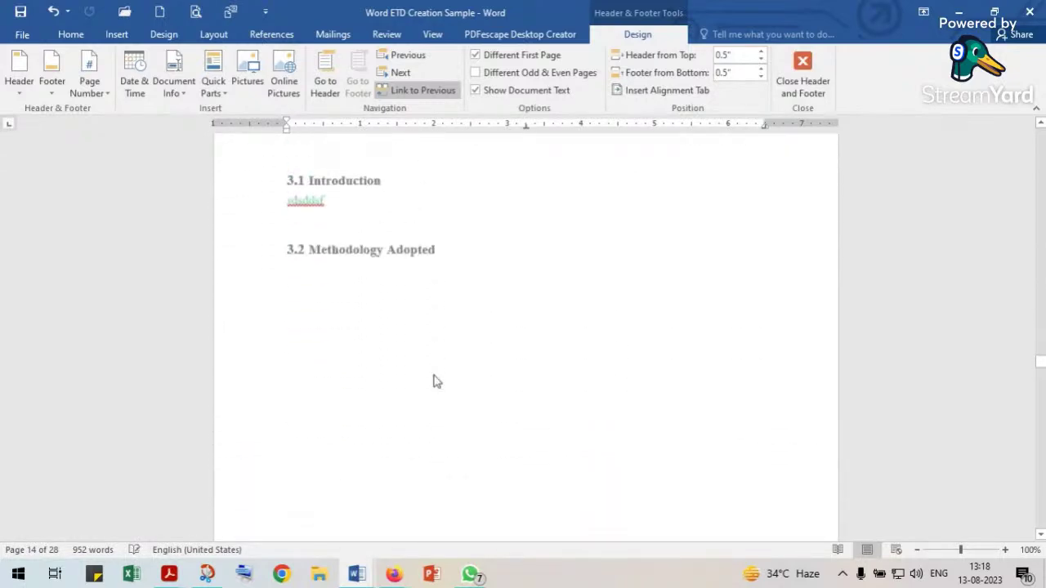
pyautogui.scroll(-12, 434, 380)
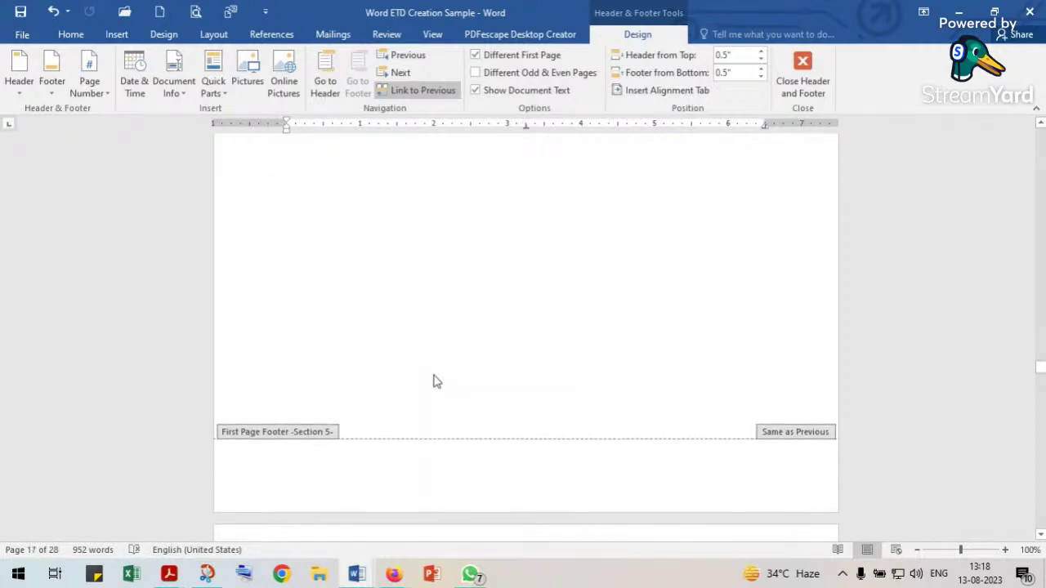
pyautogui.scroll(15, 426, 417)
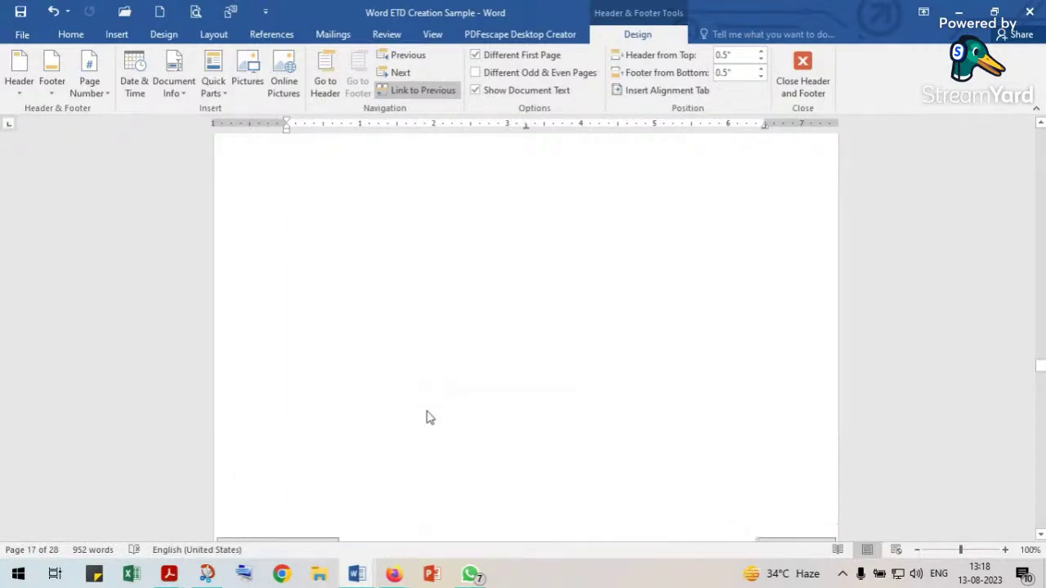
pyautogui.scroll(15, 426, 406)
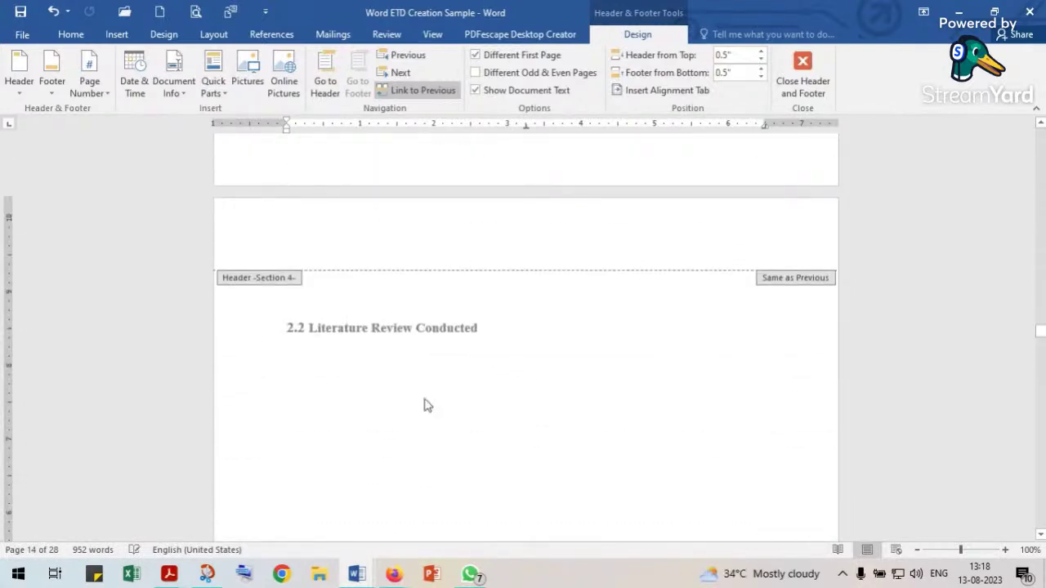
pyautogui.scroll(15, 426, 406)
pyautogui.scroll(15, 424, 400)
pyautogui.scroll(15, 426, 406)
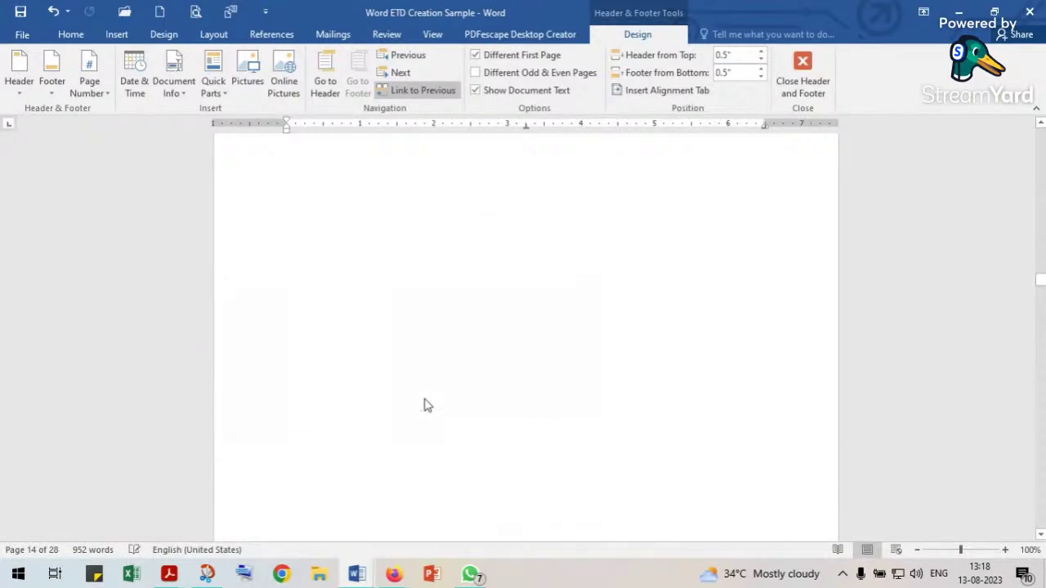
# Return to the body text and insert the Automatic Table 1 table of contents below the red Contents heading.
pyautogui.doubleClick(432, 392)
pyautogui.scroll(8, 433, 393)
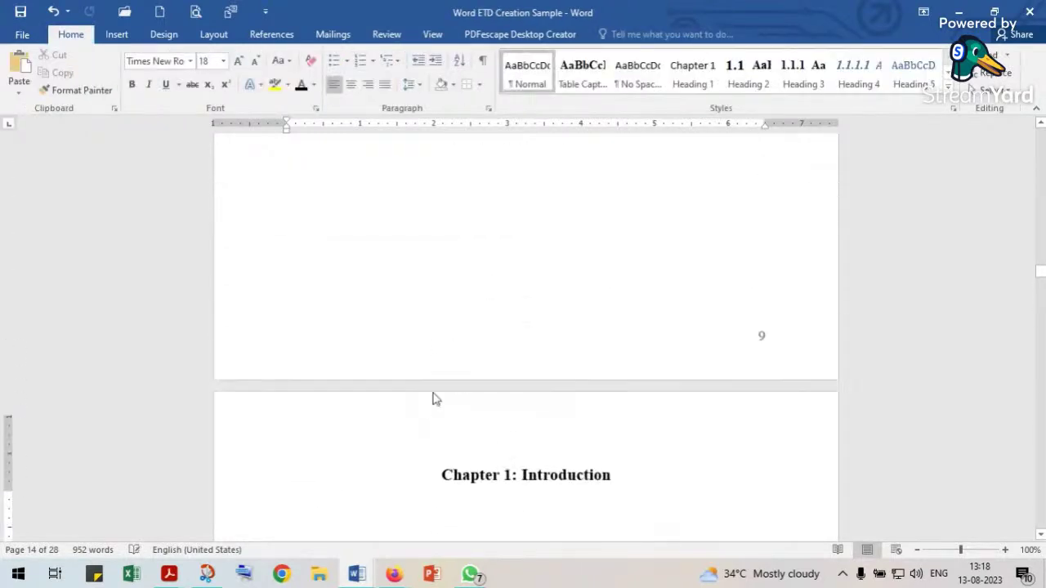
pyautogui.scroll(10, 432, 392)
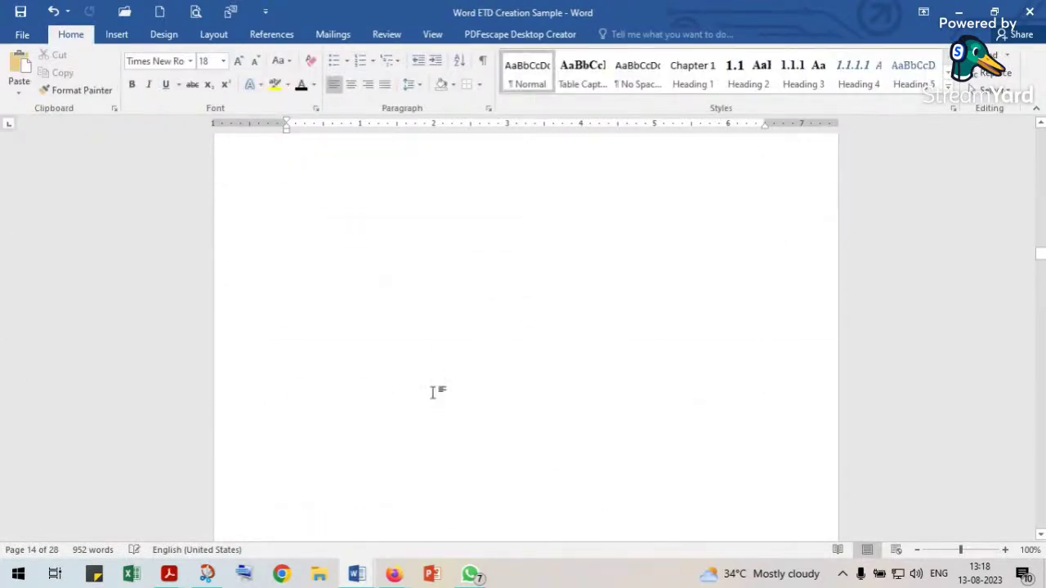
pyautogui.scroll(10, 432, 392)
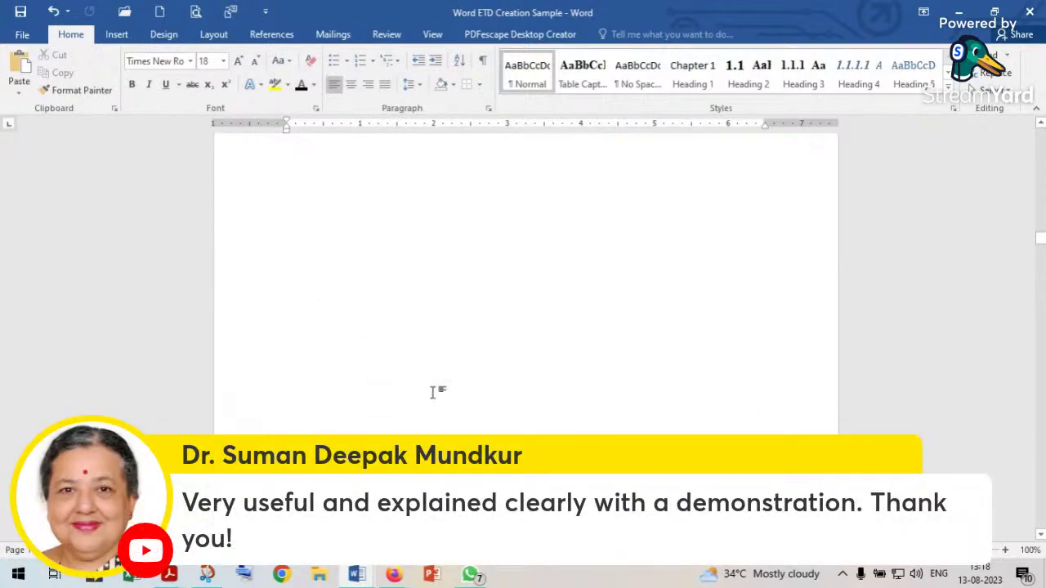
pyautogui.scroll(10, 432, 392)
pyautogui.scroll(5, 433, 392)
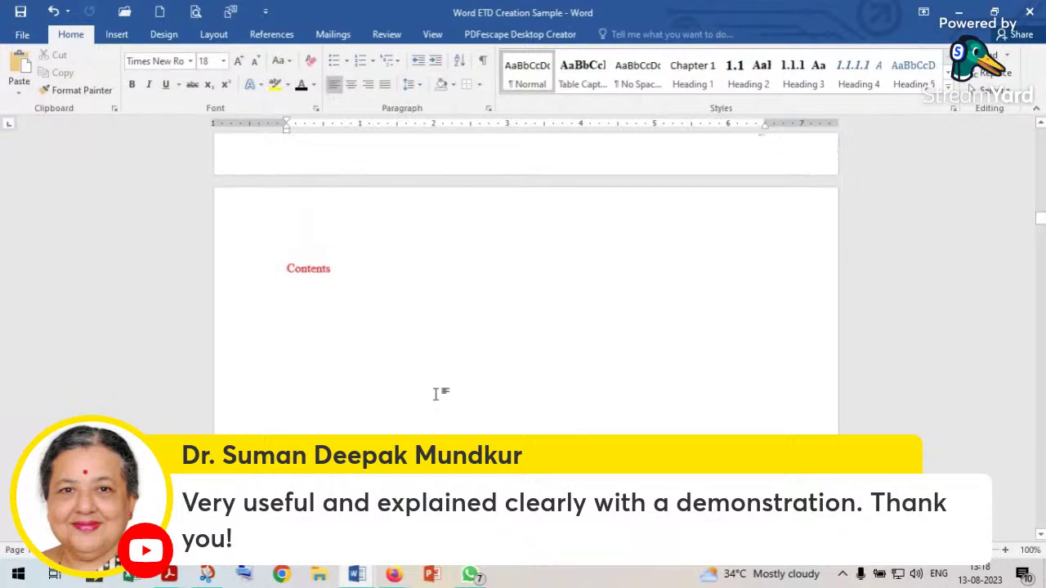
pyautogui.click(300, 299)
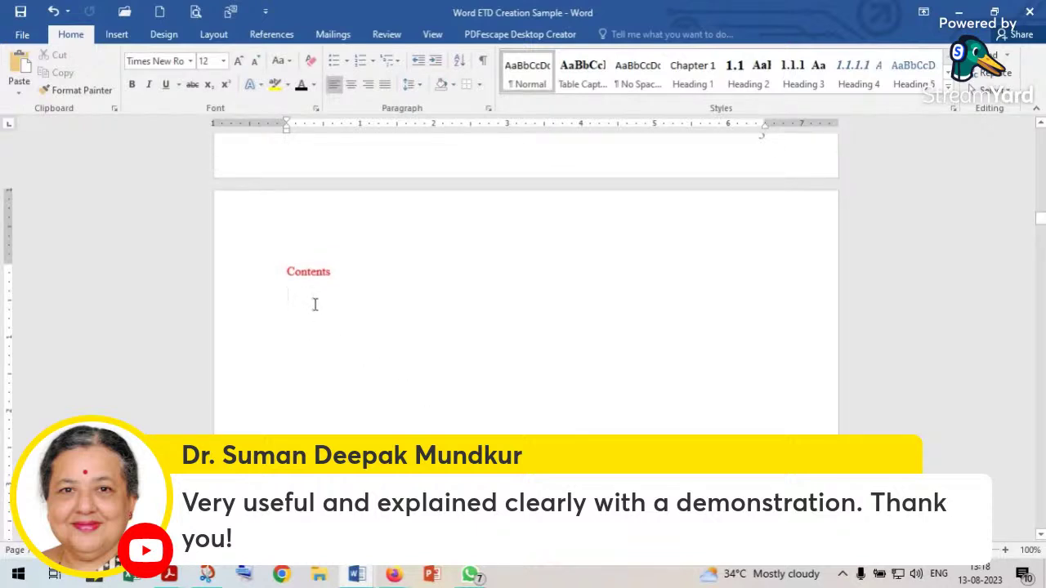
pyautogui.click(259, 39)
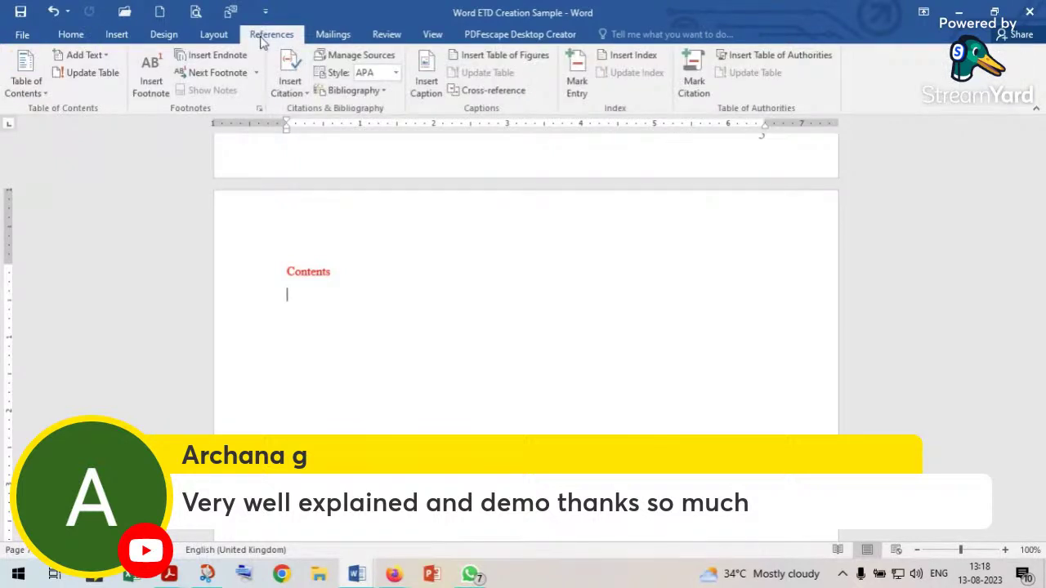
pyautogui.click(24, 85)
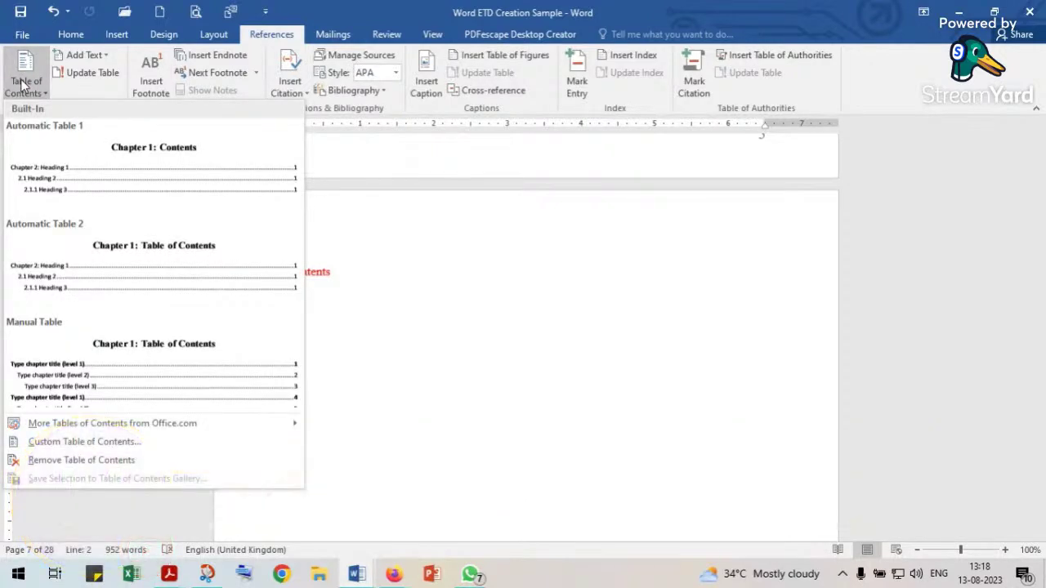
pyautogui.click(67, 189)
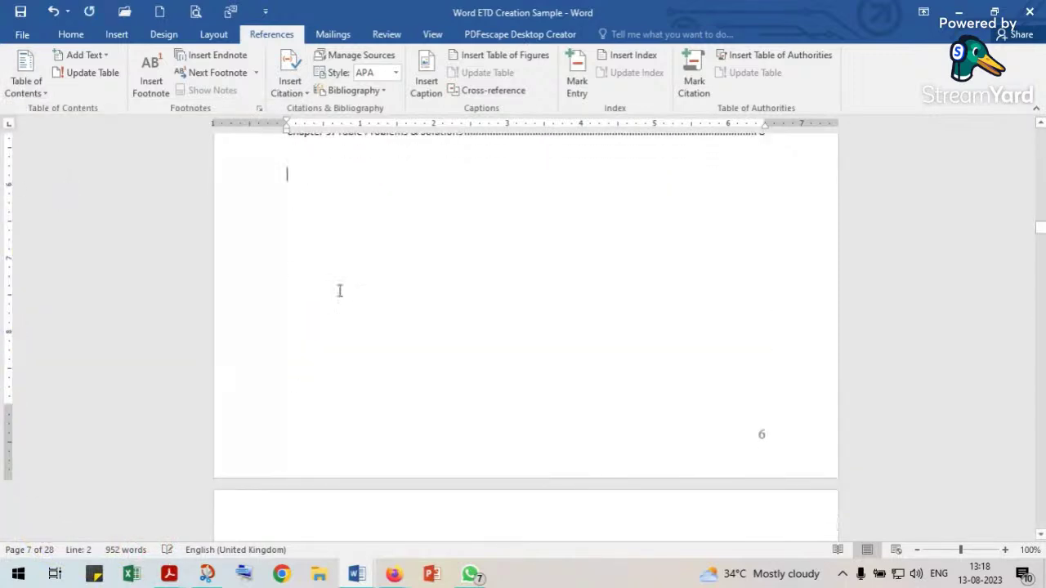
pyautogui.scroll(5, 327, 286)
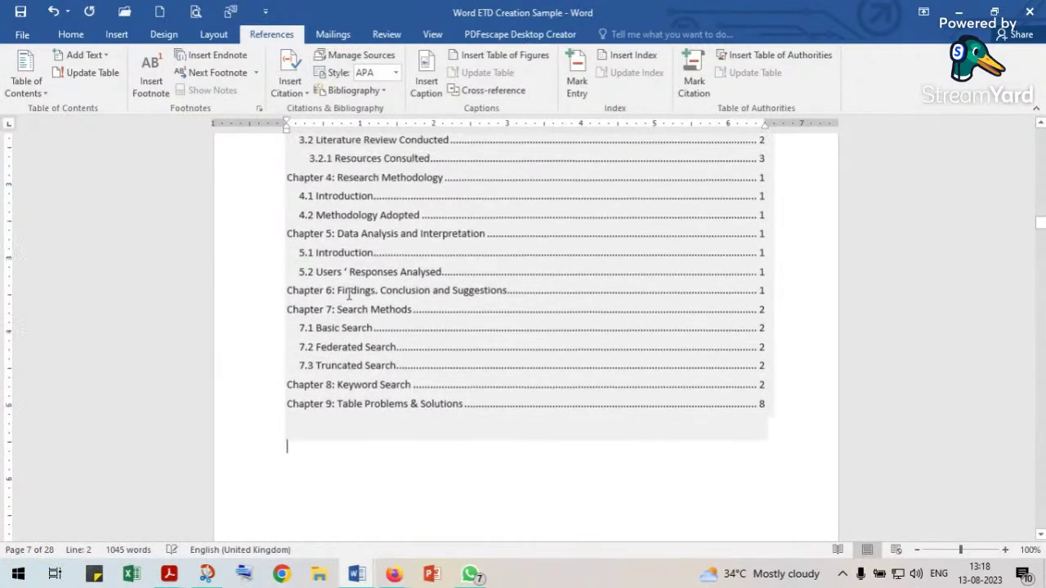
# Remove the chapter numbering from the Contents title inside the automatic table of contents.
pyautogui.scroll(4, 349, 295)
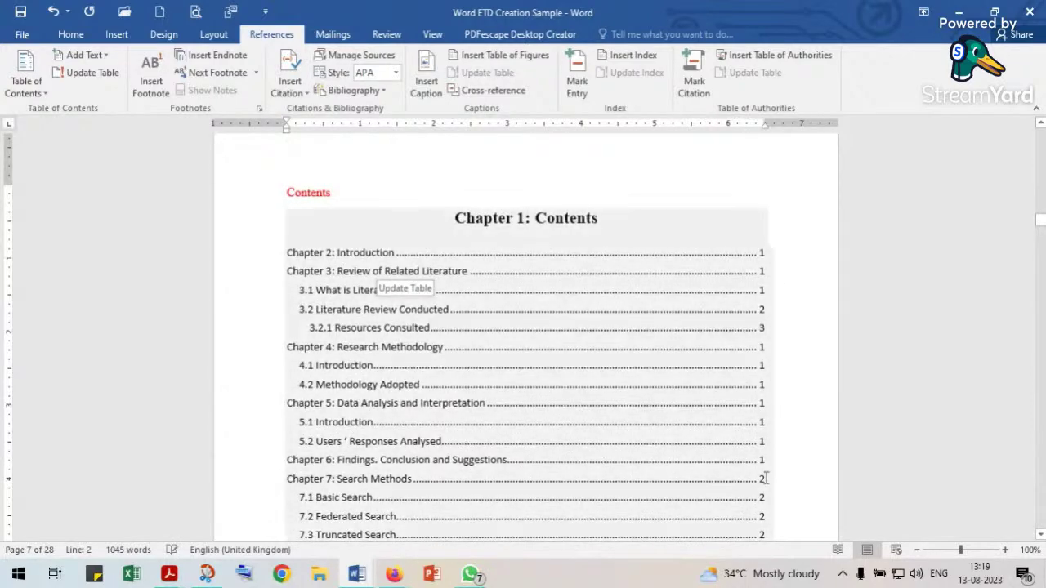
pyautogui.click(536, 218)
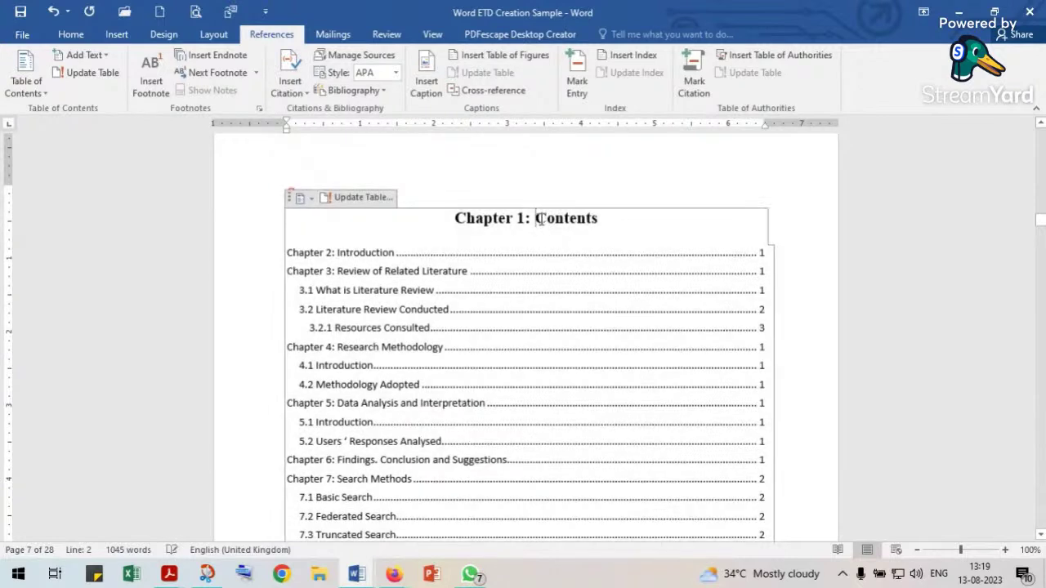
pyautogui.hotkey('shift', 'Home')
pyautogui.press('BackSpace')
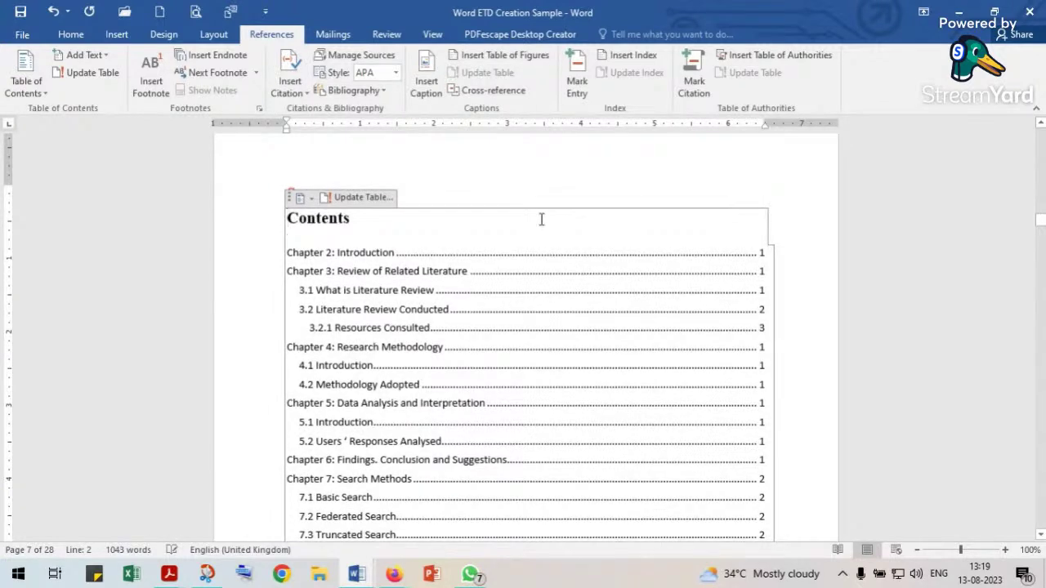
# Delete the red Contents heading and its empty line above the automatic table of contents.
pyautogui.scroll(-3, 532, 385)
pyautogui.scroll(-4, 355, 269)
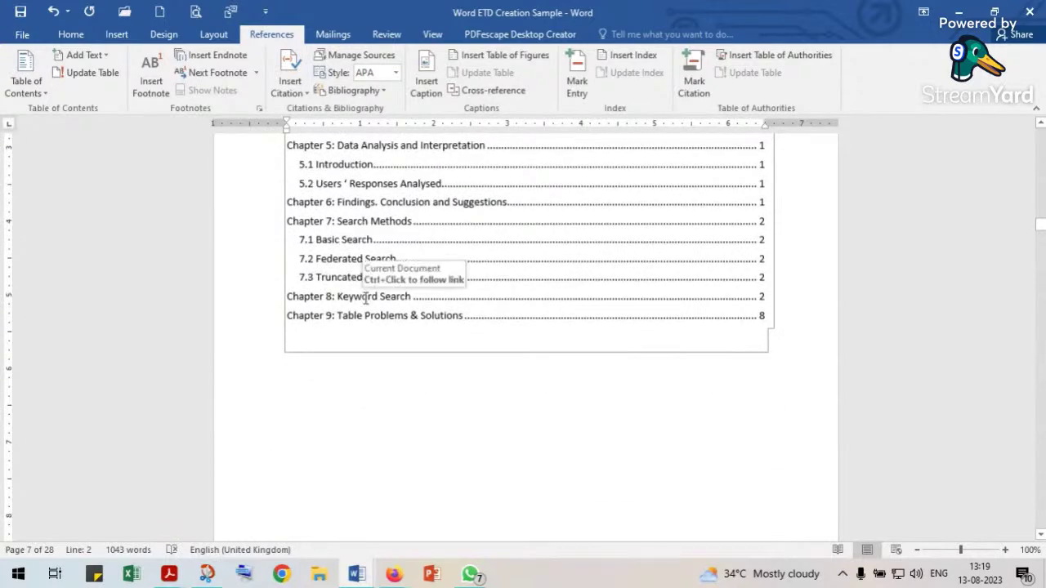
pyautogui.scroll(-4, 366, 299)
pyautogui.scroll(4, 365, 299)
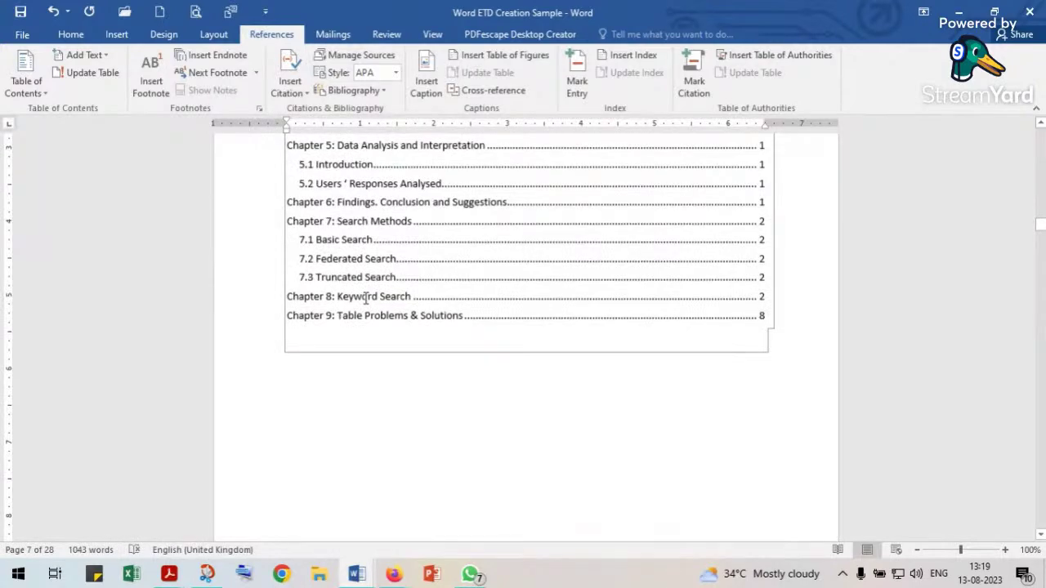
pyautogui.scroll(6, 365, 299)
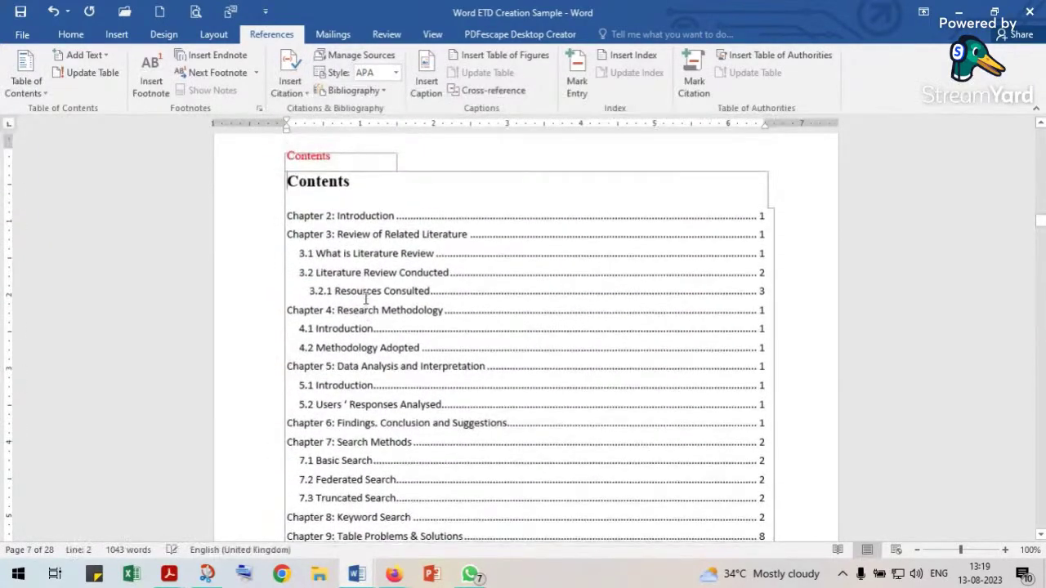
pyautogui.scroll(2, 365, 299)
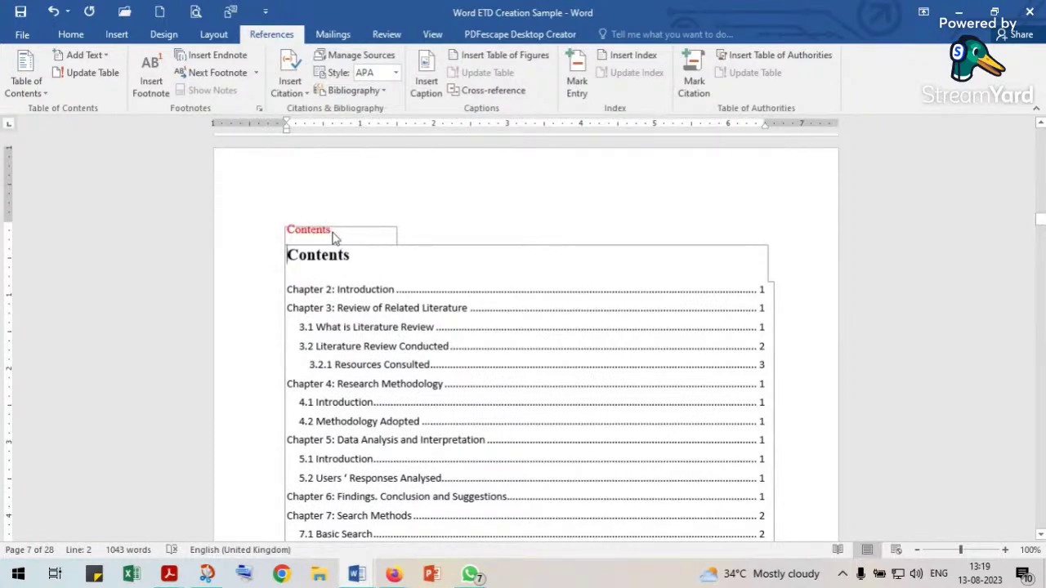
pyautogui.press('BackSpace')
pyautogui.press('BackSpace')
pyautogui.press('BackSpace')
pyautogui.press('BackSpace')
pyautogui.press('BackSpace')
pyautogui.press('BackSpace')
pyautogui.press('BackSpace')
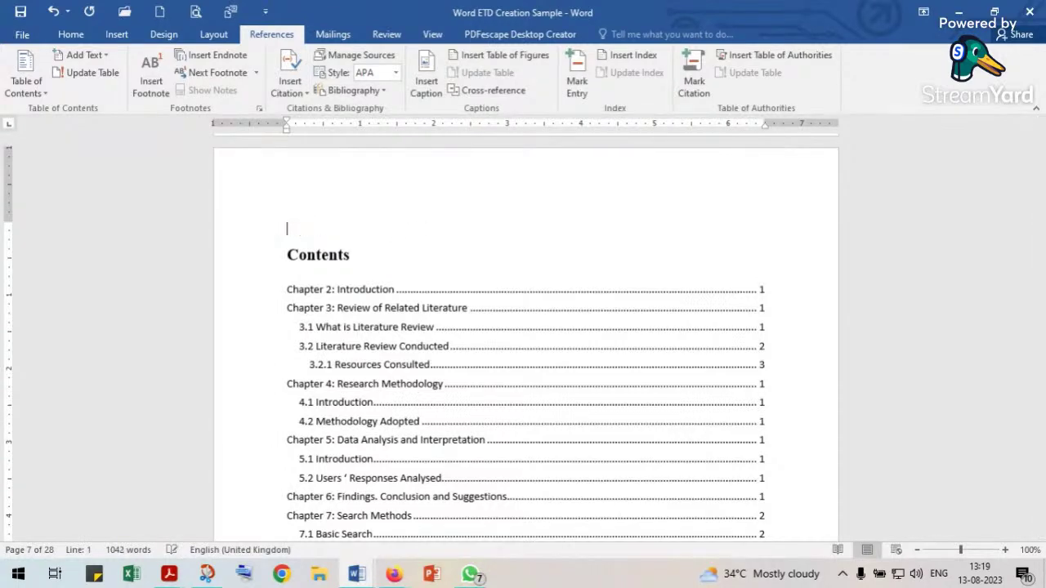
pyautogui.press('BackSpace')
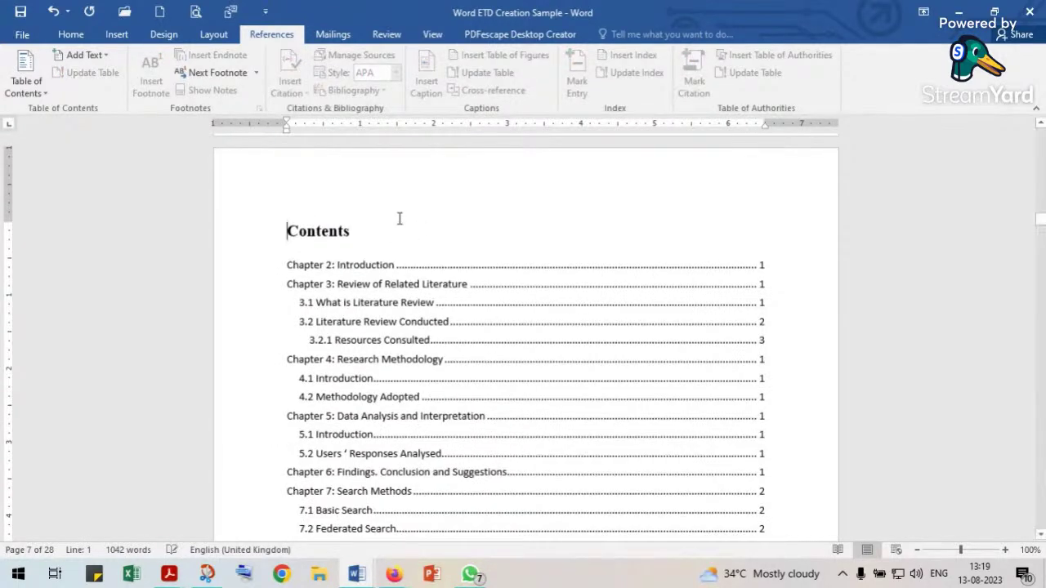
# Look over the List of Tables and List of Figures pages that follow the table of contents.
pyautogui.scroll(-10, 387, 266)
pyautogui.scroll(-5, 387, 267)
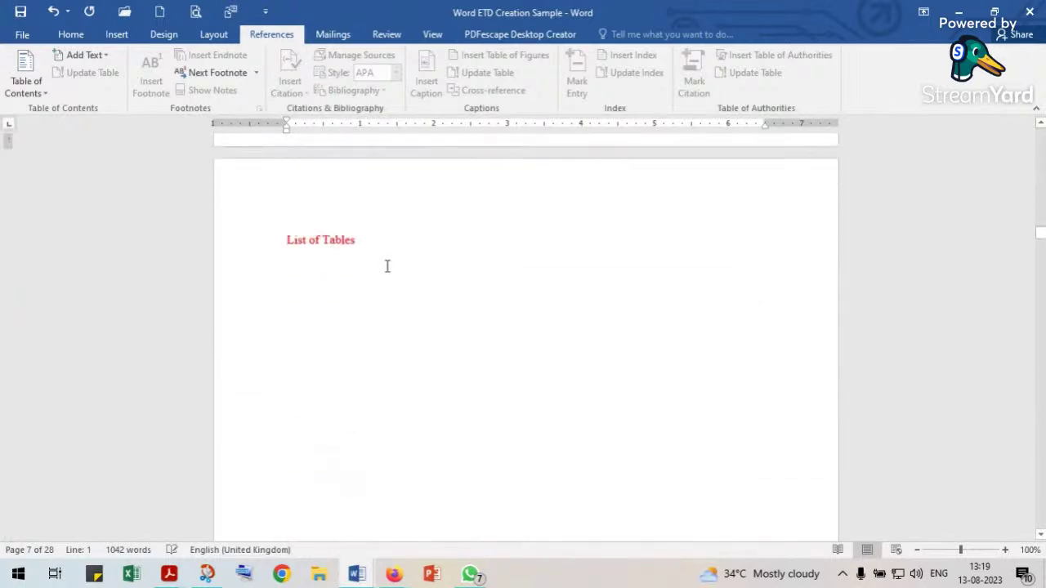
pyautogui.click(320, 269)
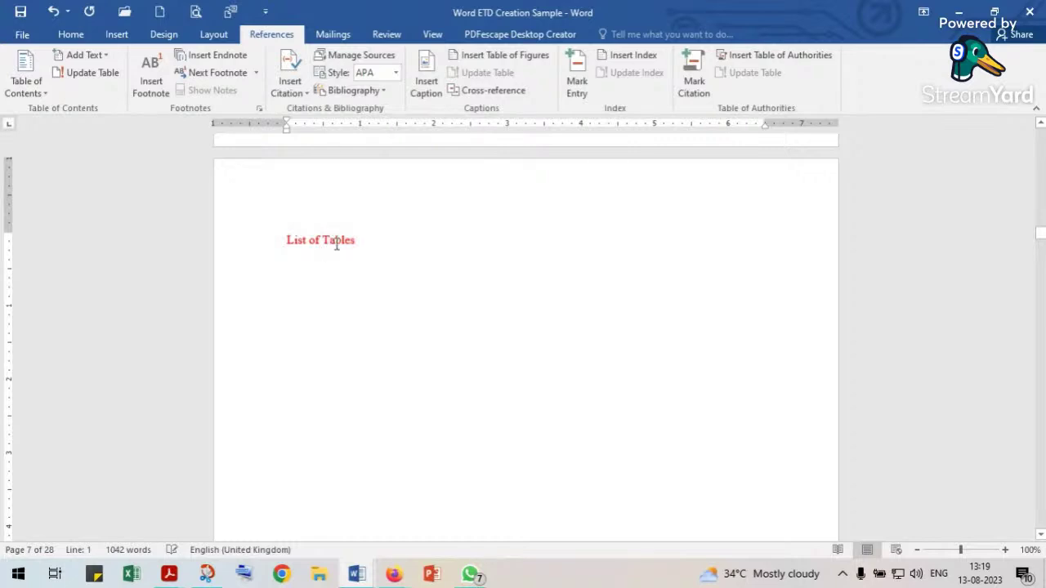
pyautogui.scroll(5, 336, 244)
pyautogui.scroll(-5, 335, 245)
pyautogui.click(323, 278)
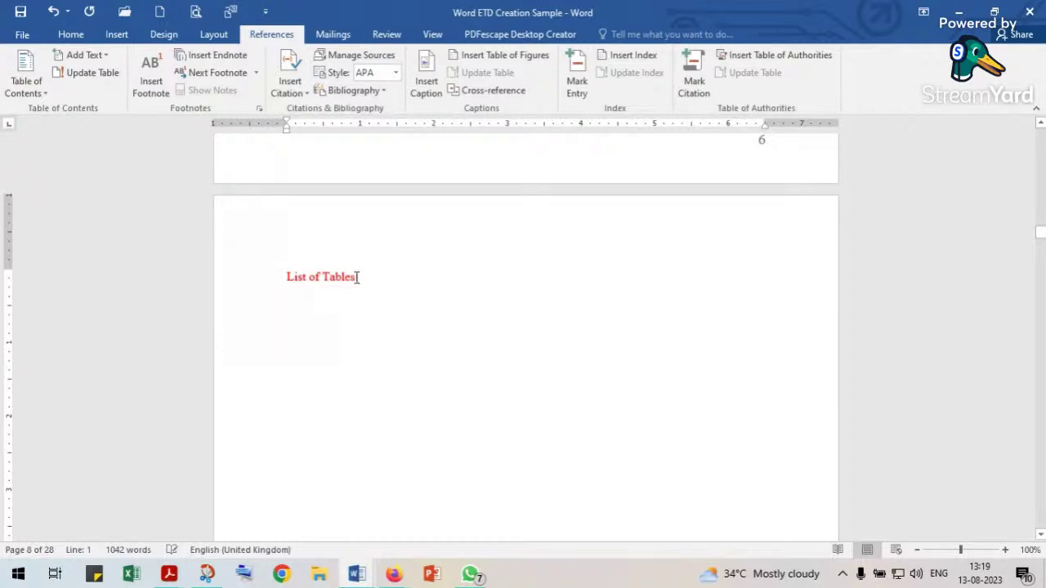
pyautogui.scroll(-10, 356, 278)
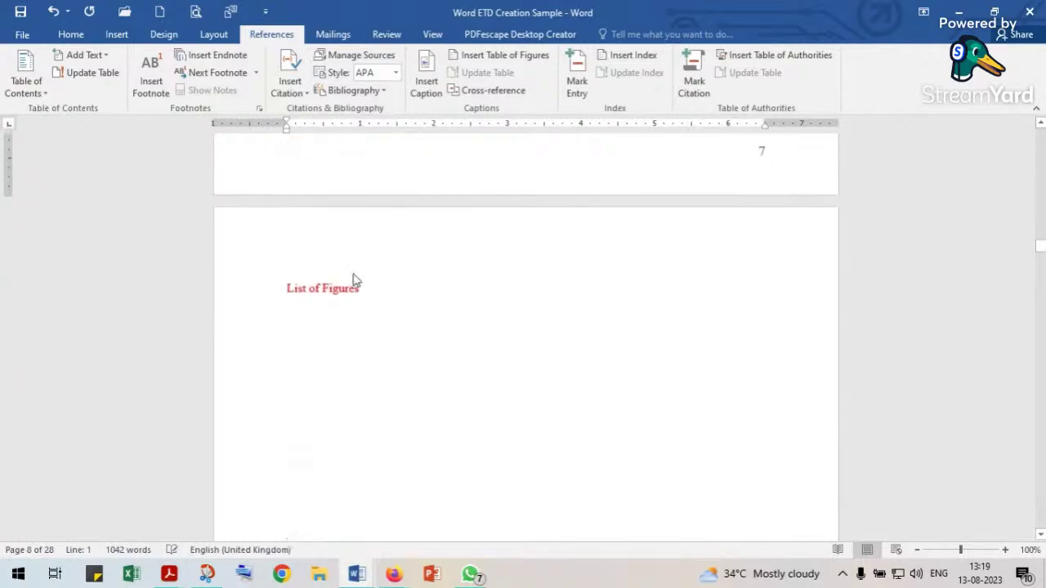
pyautogui.click(351, 289)
pyautogui.scroll(7, 358, 283)
pyautogui.scroll(8, 357, 283)
# Retype the red heading as "List of Tables" and start a new line below it.
pyautogui.click(356, 311)
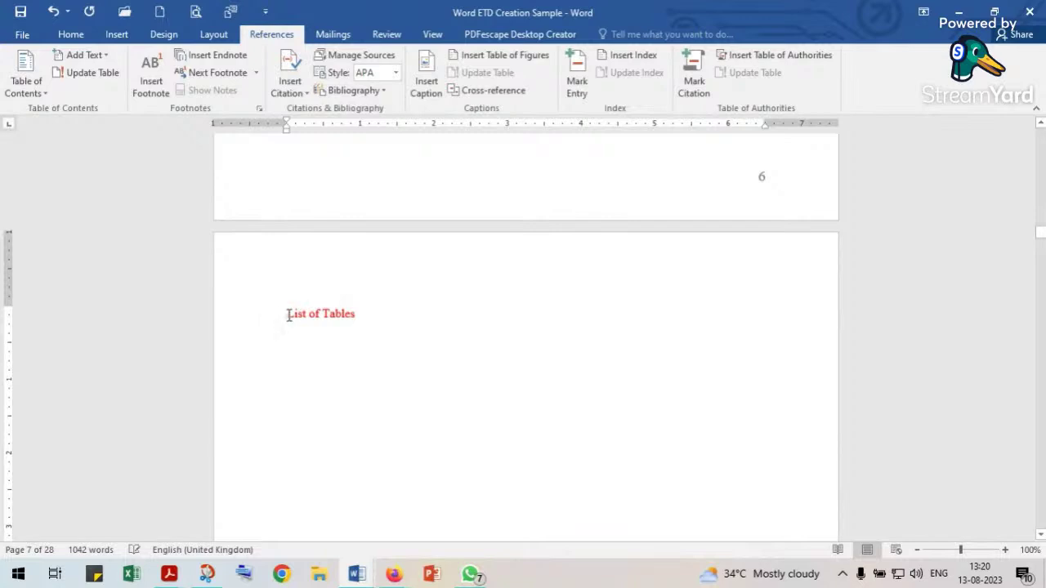
pyautogui.moveTo(369, 317); pyautogui.dragTo(262, 308)
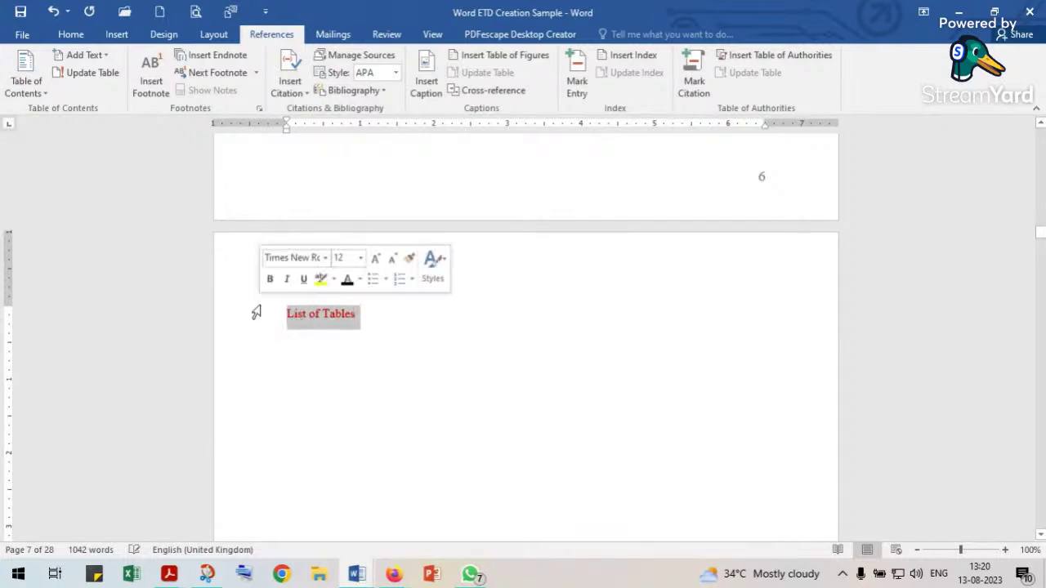
pyautogui.write('Li')
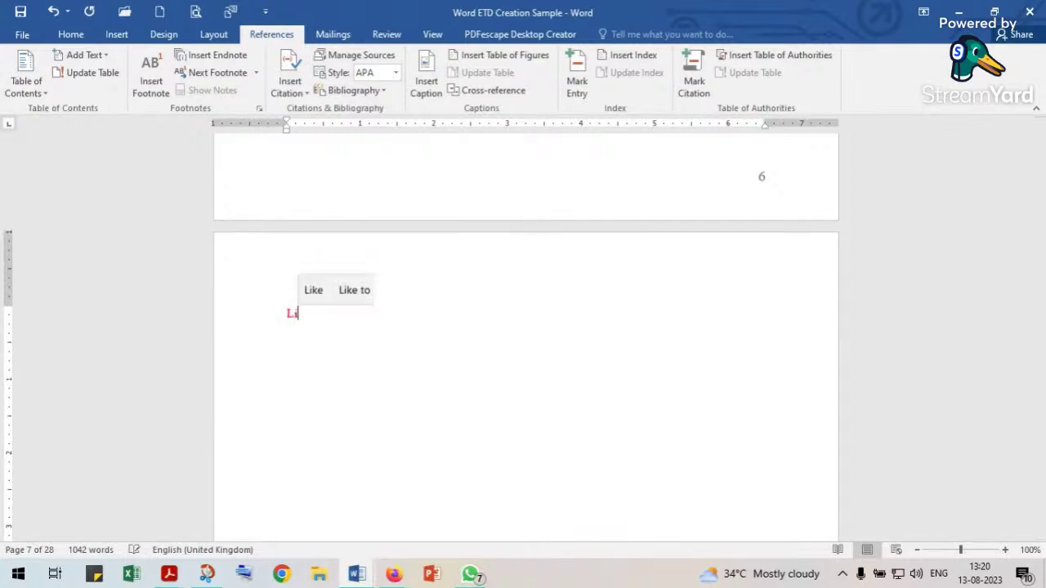
pyautogui.write('st of Ta')
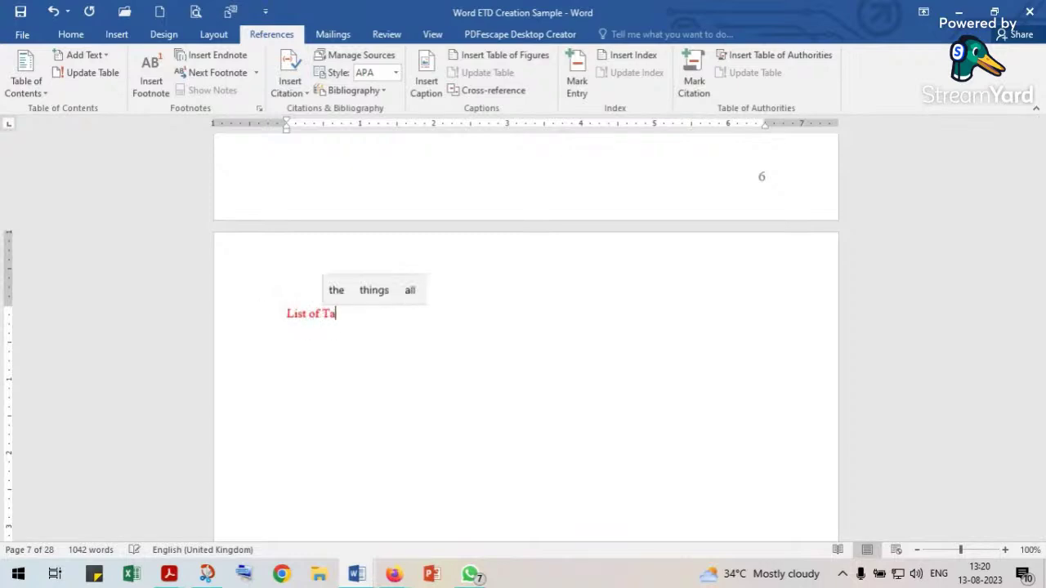
pyautogui.write('bles')
pyautogui.press('Return')
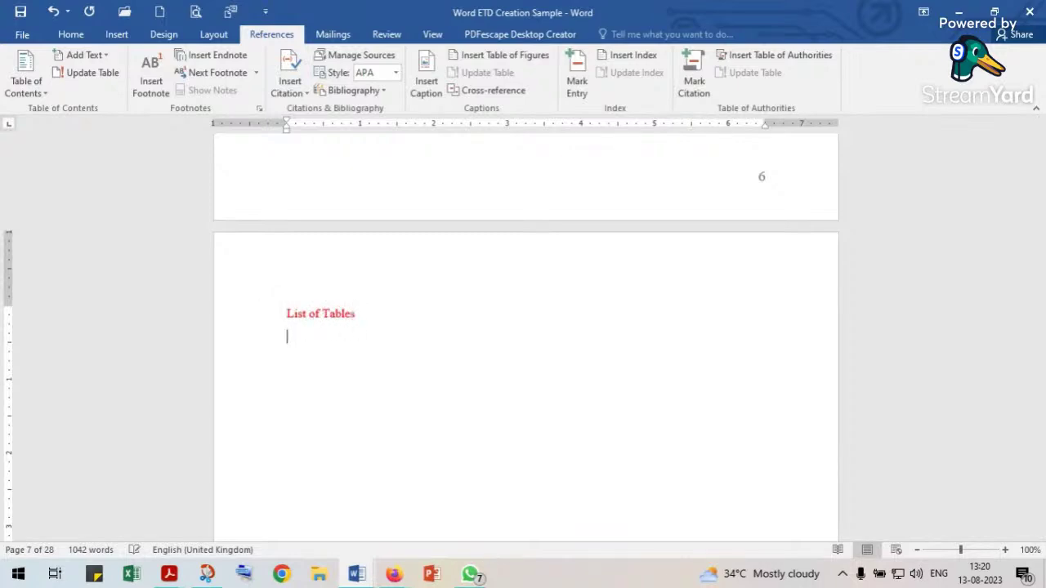
# Insert a table of figures with the caption label Table under the List of Tables heading.
pyautogui.click(506, 55)
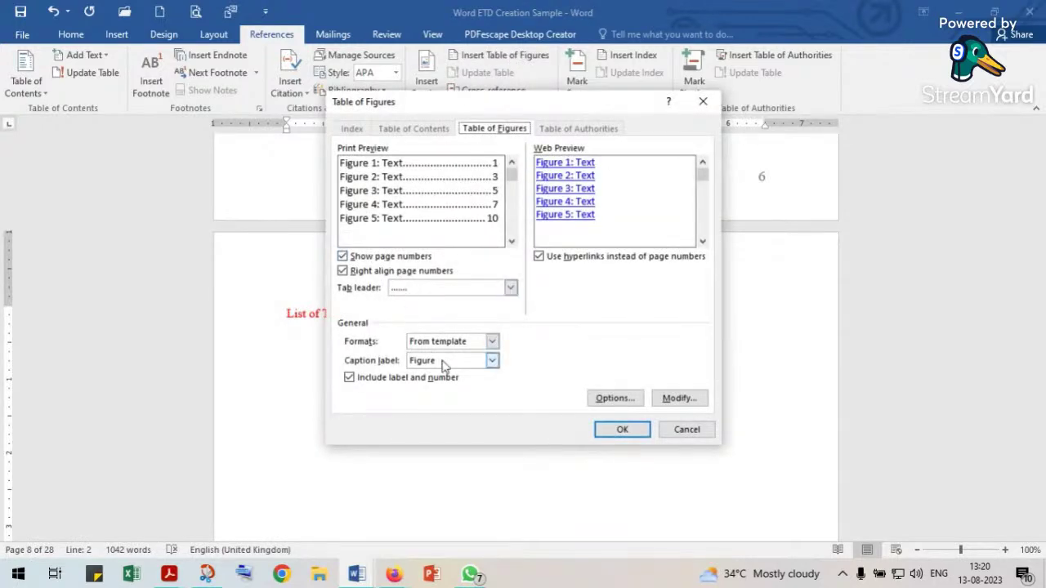
pyautogui.click(491, 362)
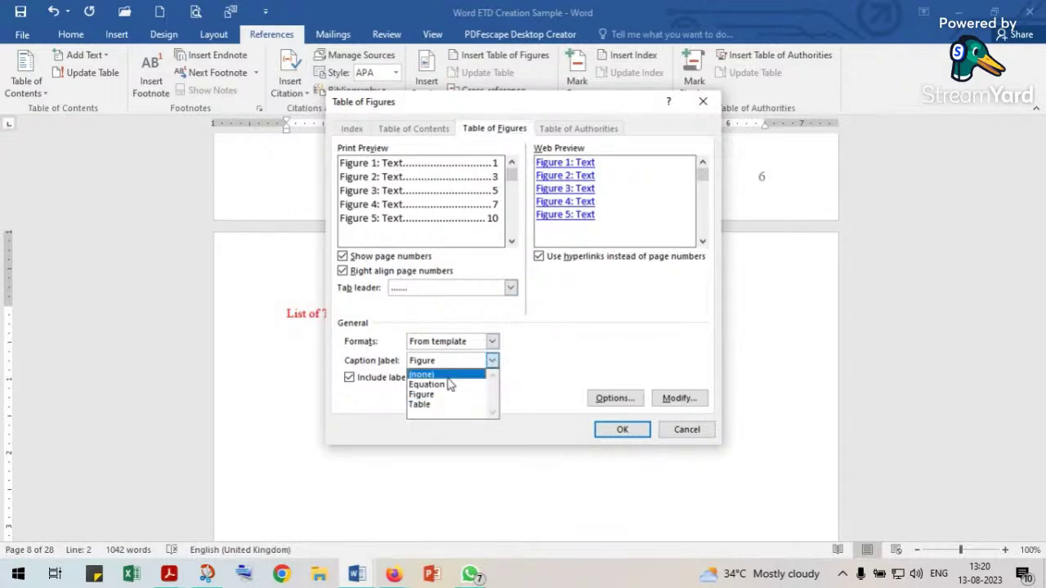
pyautogui.click(430, 406)
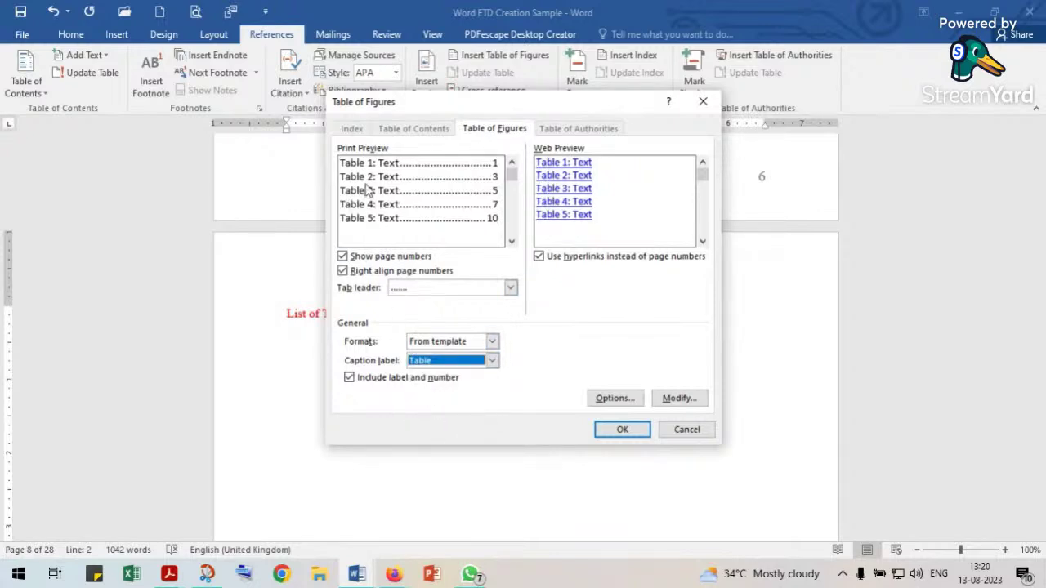
pyautogui.click(626, 430)
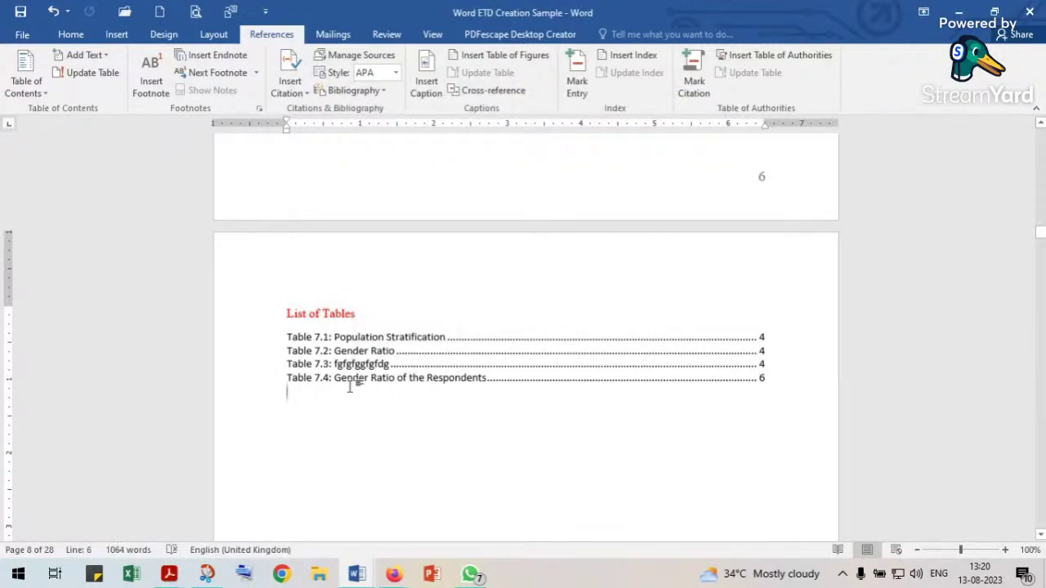
# Insert a table of figures with the caption label Figure under the List of Figures heading.
pyautogui.scroll(-10, 347, 383)
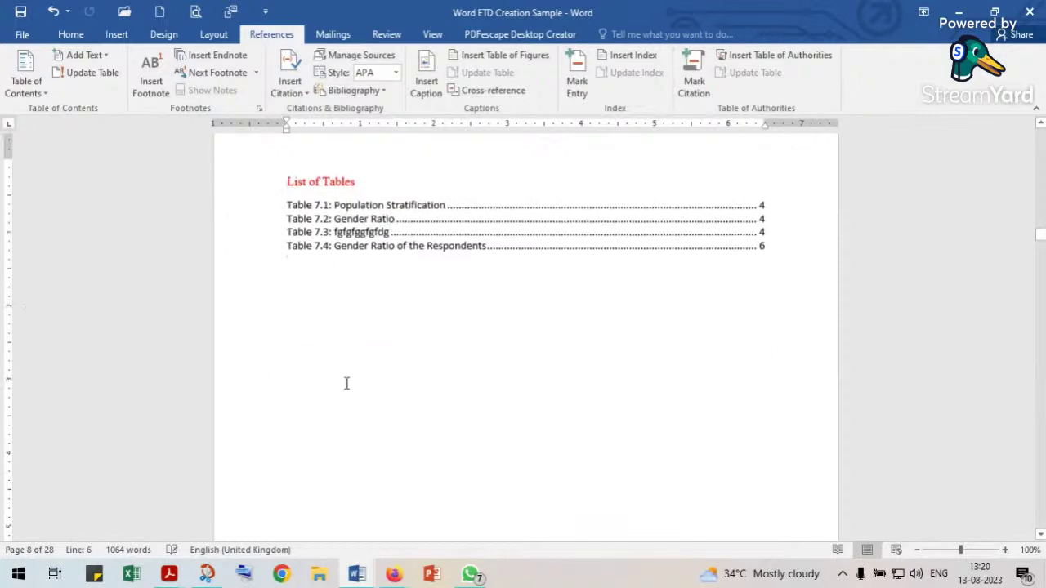
pyautogui.click(348, 383)
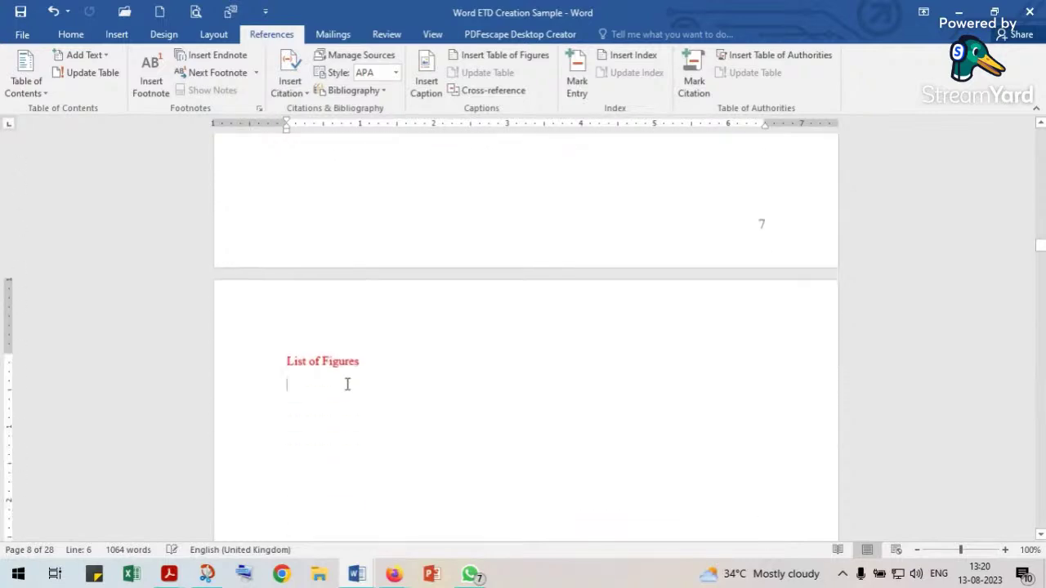
pyautogui.click(483, 57)
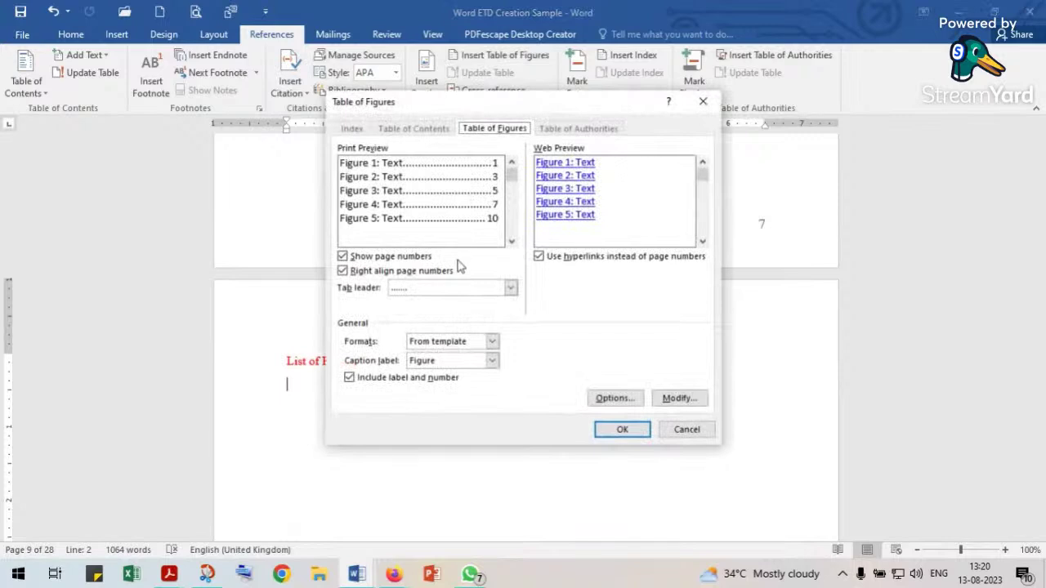
pyautogui.click(621, 429)
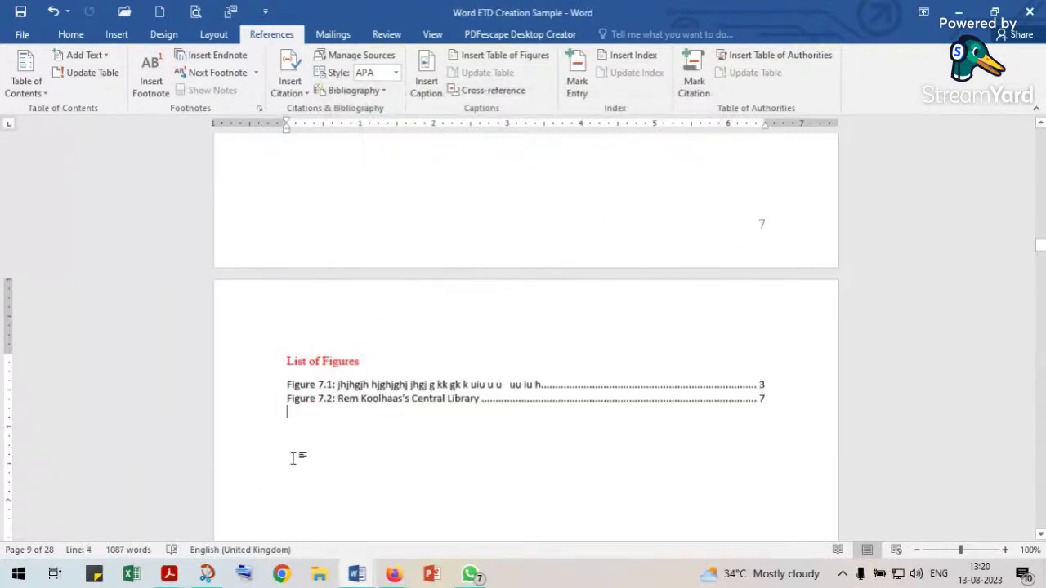
# Review the generated lists of figures and tables, then go back to the table of contents and select its Contents title.
pyautogui.scroll(-1, 294, 457)
pyautogui.scroll(2, 294, 457)
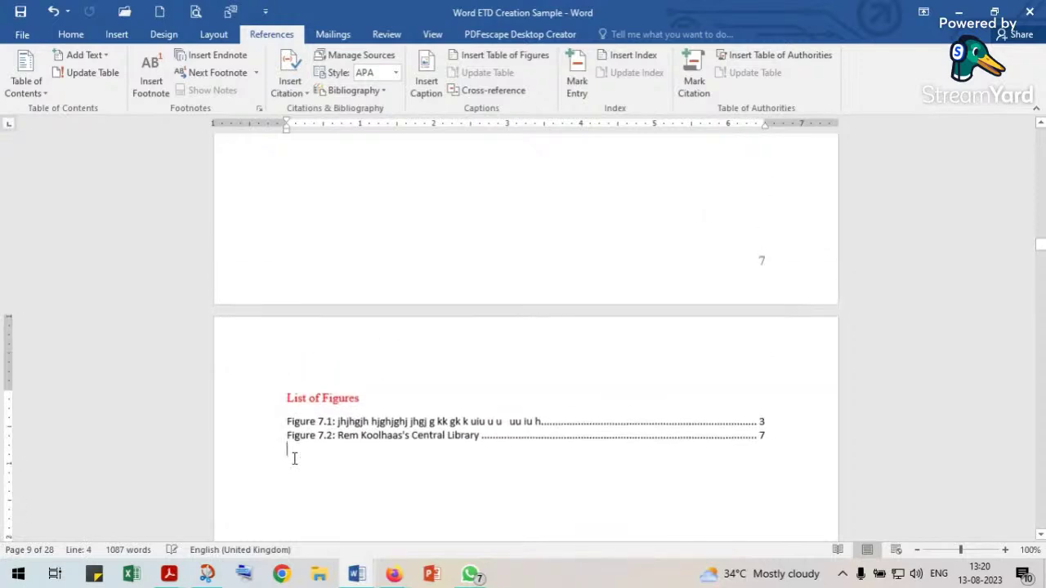
pyautogui.scroll(20, 294, 458)
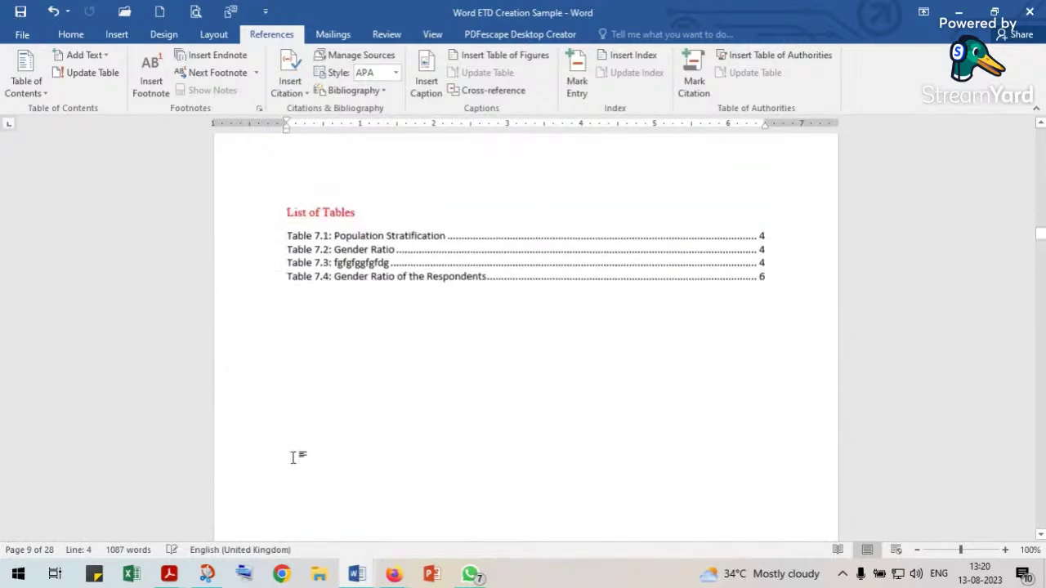
pyautogui.scroll(7, 294, 458)
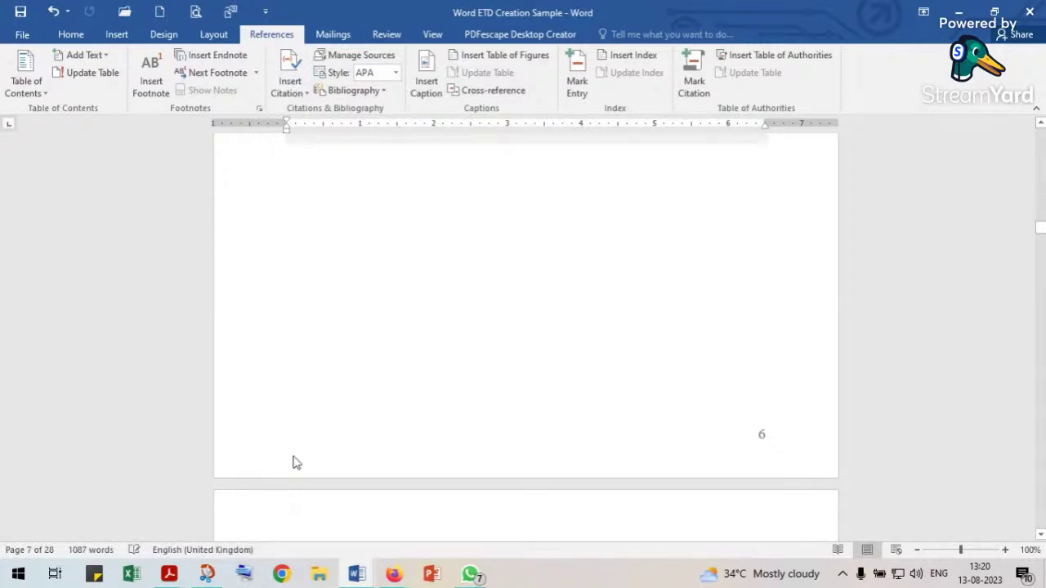
pyautogui.scroll(10, 296, 462)
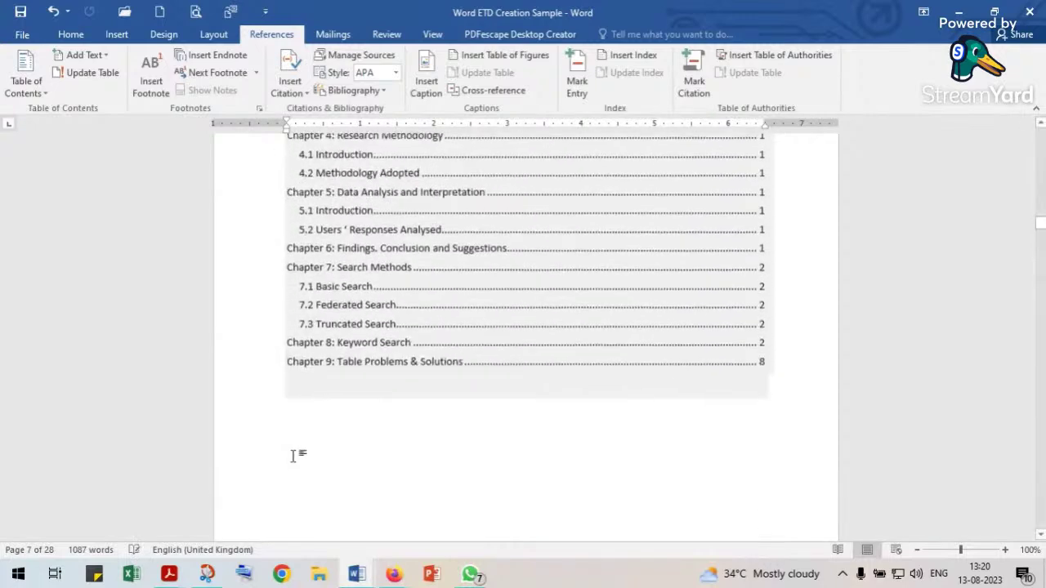
pyautogui.scroll(1, 295, 456)
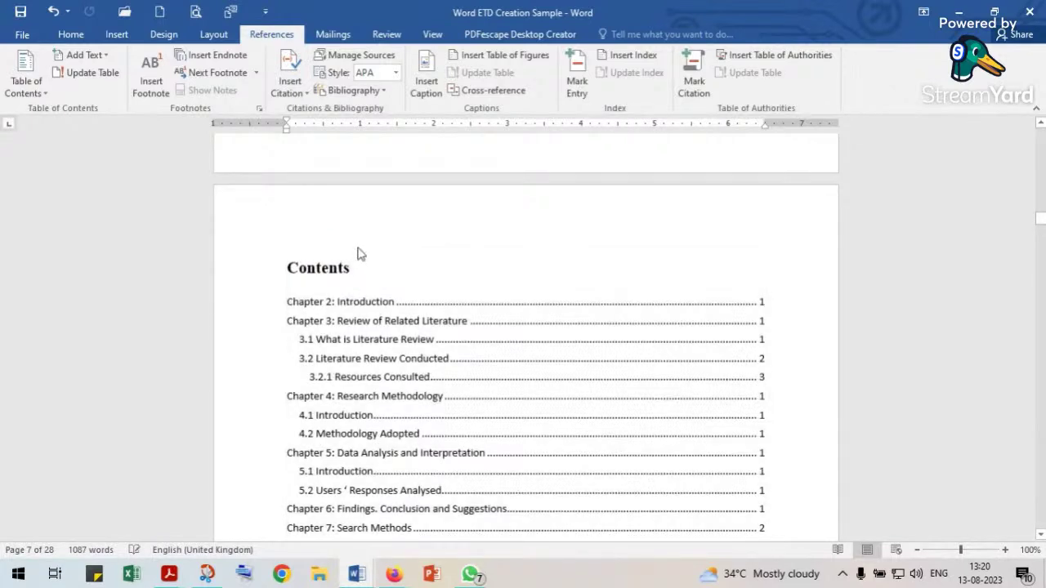
pyautogui.click(320, 274)
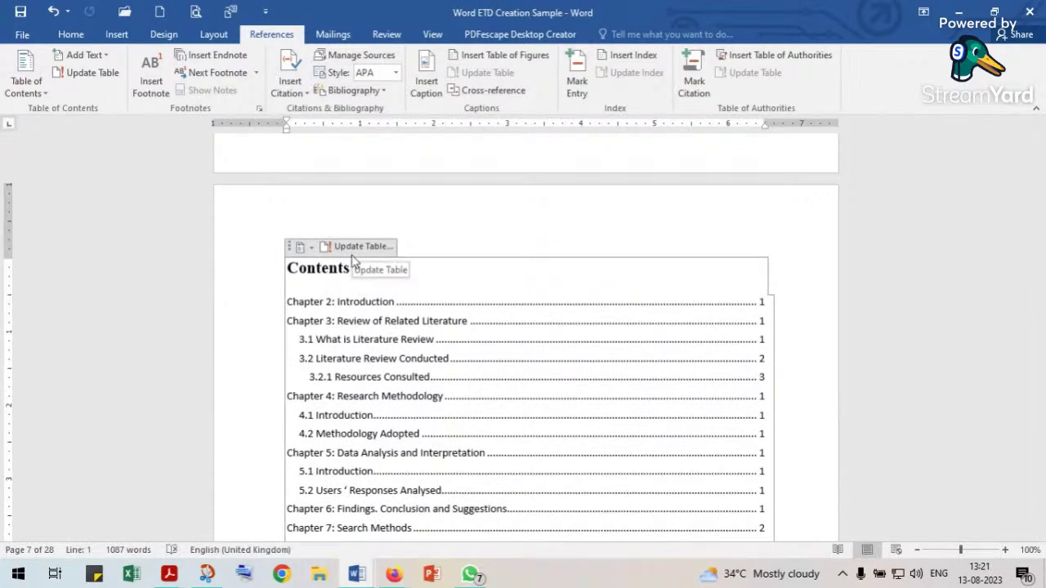
# Follow the contents entry for Literature Review Conducted to its heading and insert three page breaks before it.
pyautogui.tripleClick(340, 363)
pyautogui.keyDown('ctrl'); pyautogui.click(340, 366); pyautogui.keyUp('ctrl')
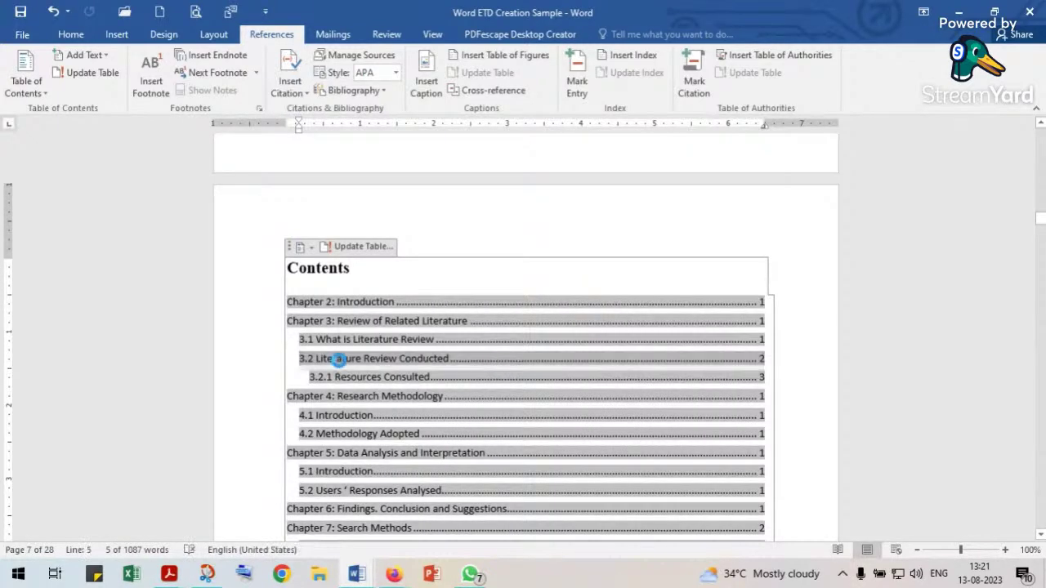
pyautogui.scroll(3, 327, 324)
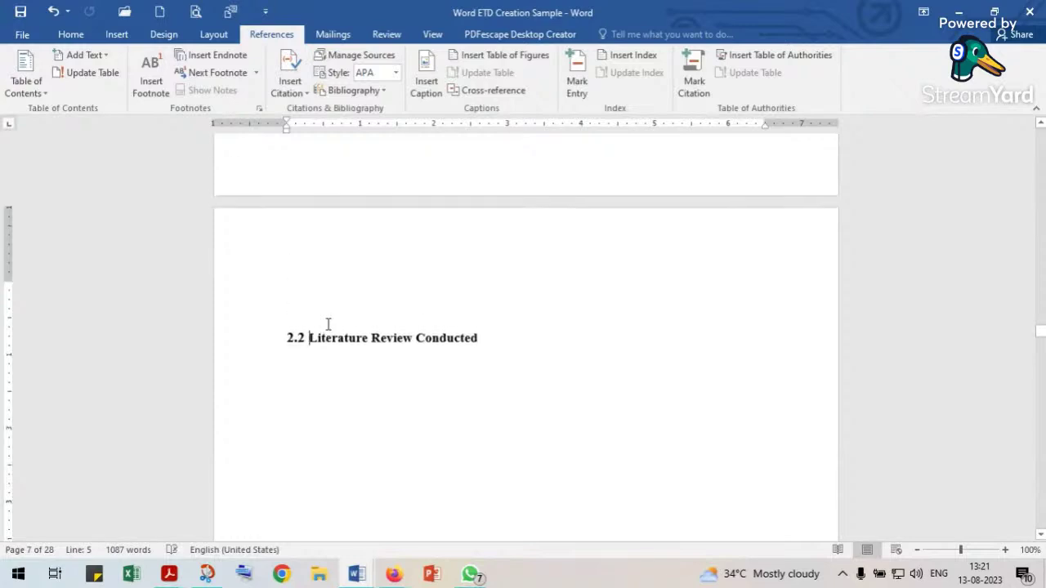
pyautogui.press('BackSpace')
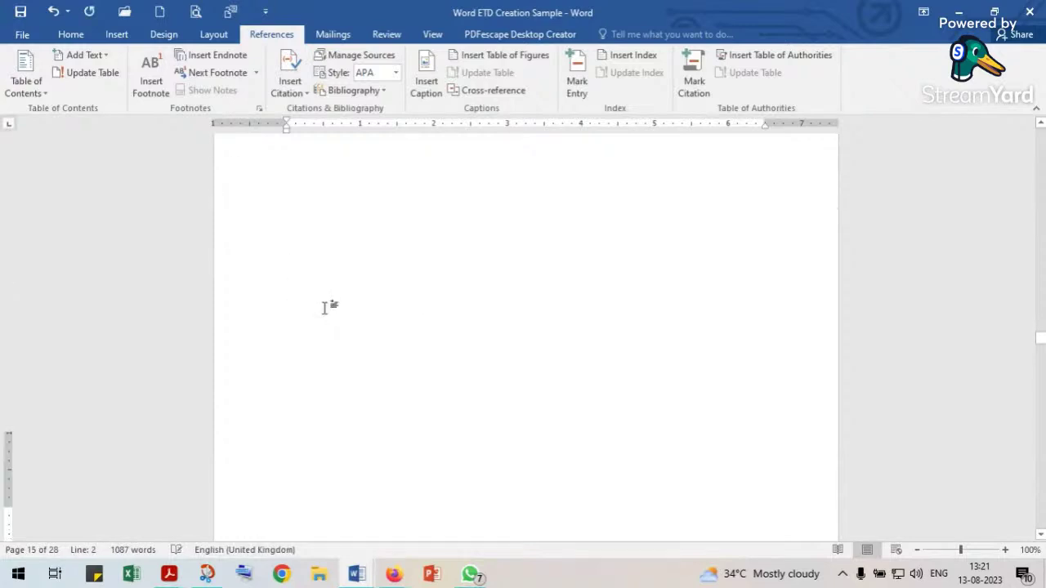
pyautogui.hotkey('ctrl', 'Return')
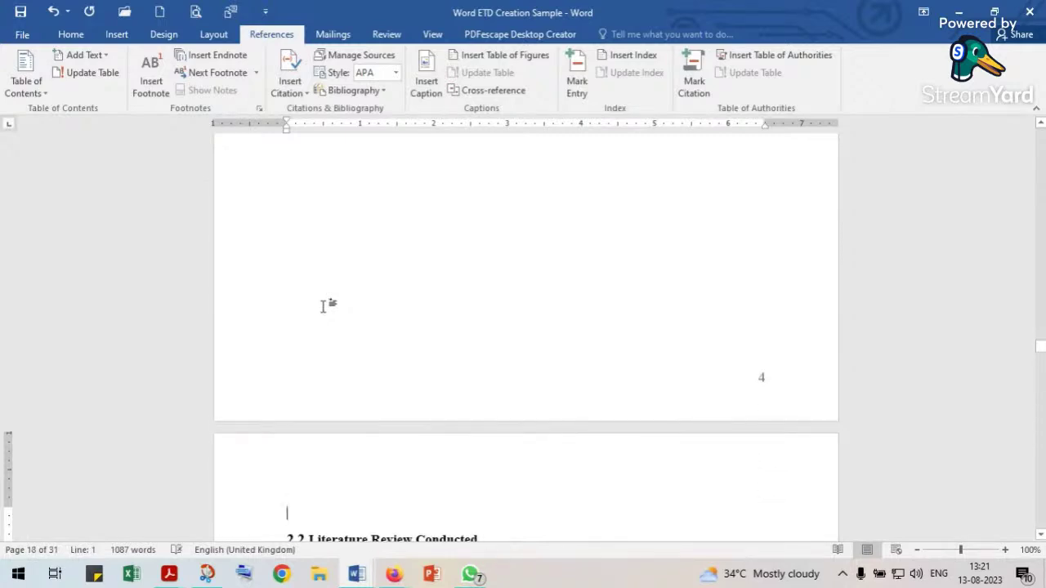
# Return to the Contents page and update the entire table of contents, including its headings and page numbers.
pyautogui.scroll(19, 322, 307)
pyautogui.scroll(5, 325, 306)
pyautogui.moveTo(1039, 326); pyautogui.dragTo(1040, 209)
pyautogui.scroll(7, 420, 373)
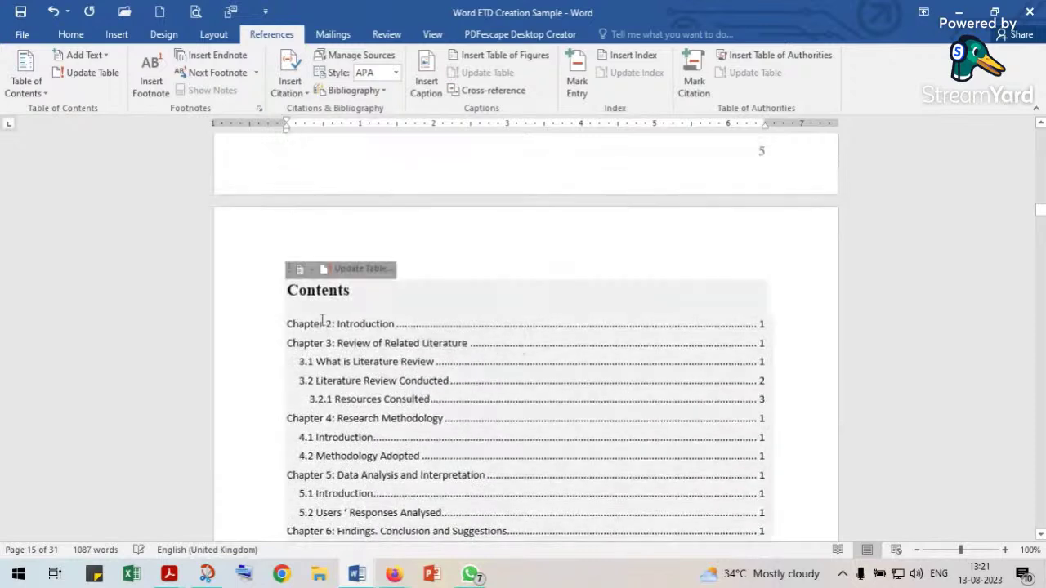
pyautogui.click(330, 290)
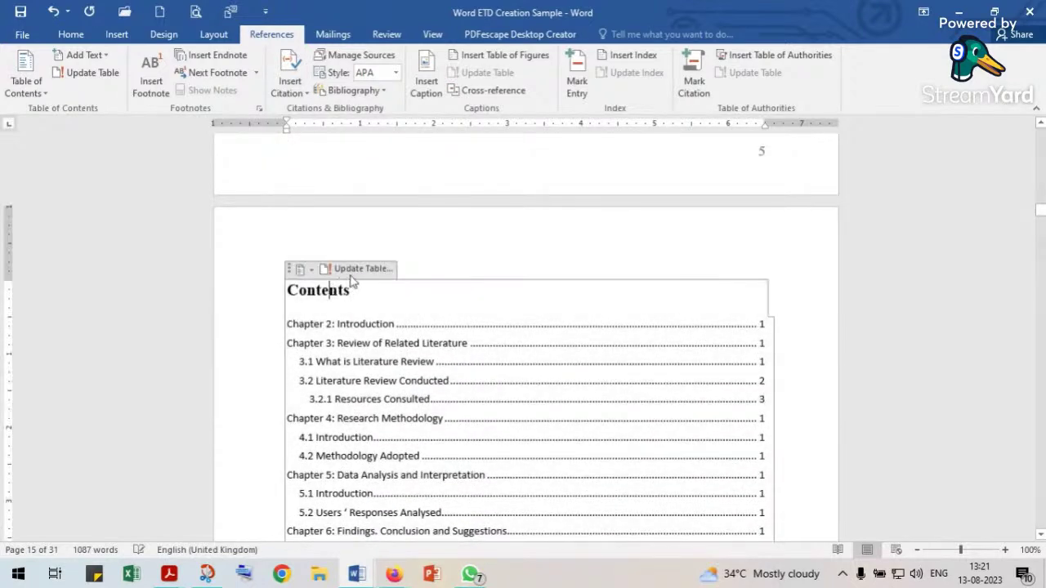
pyautogui.click(356, 269)
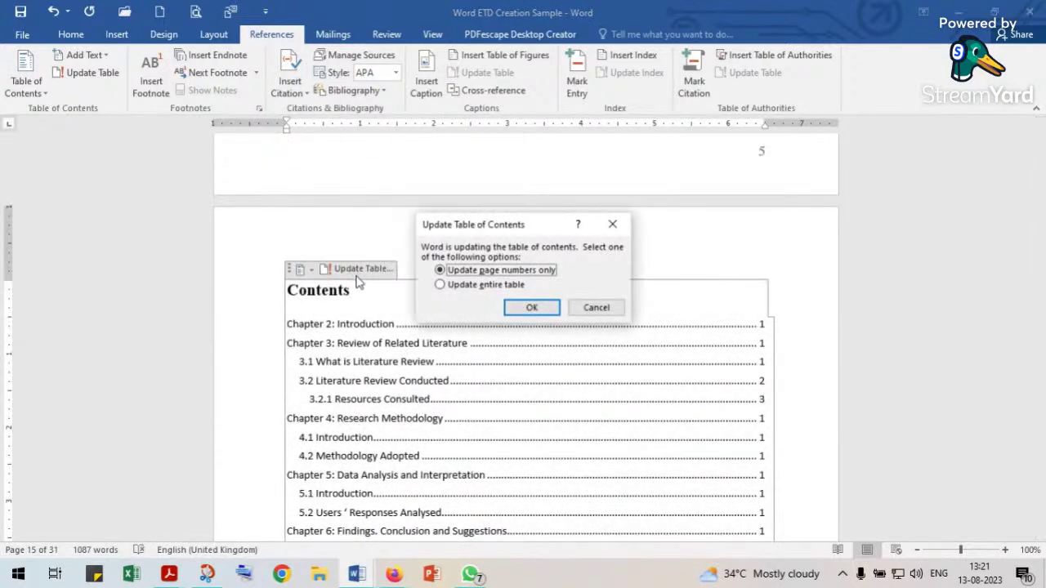
pyautogui.click(449, 290)
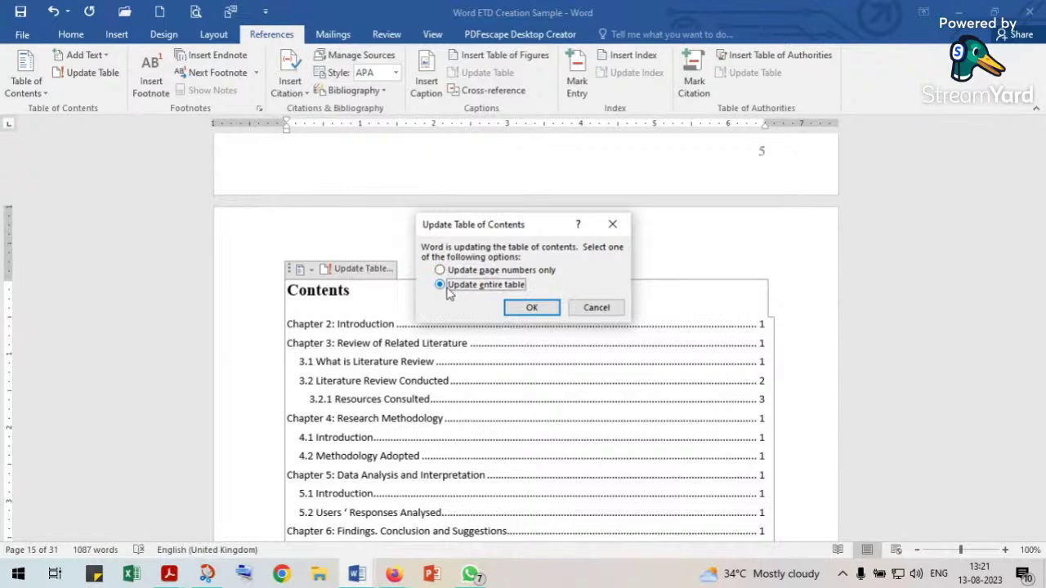
pyautogui.click(531, 308)
pyautogui.scroll(-2, 424, 384)
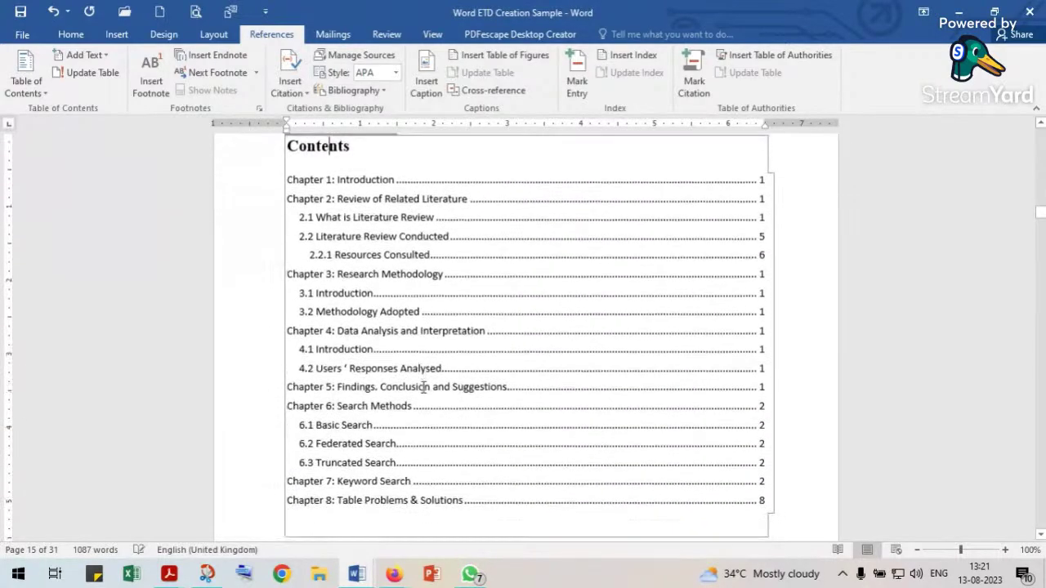
# Review the lists of tables and figures, the chapter headings and the footer page numbers down to Chapter 6: Search Methods.
pyautogui.scroll(-8, 423, 387)
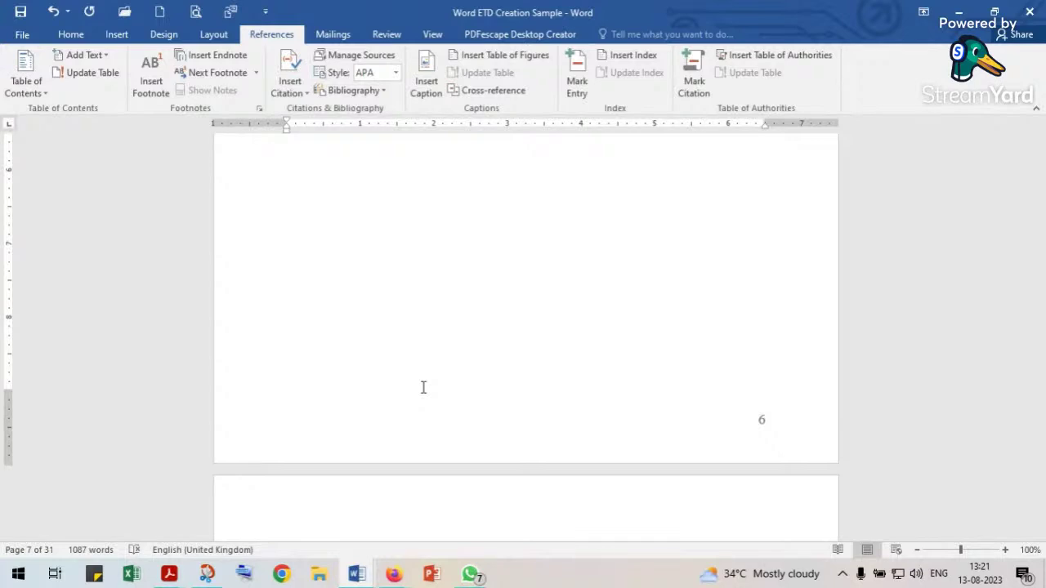
pyautogui.scroll(-10, 423, 387)
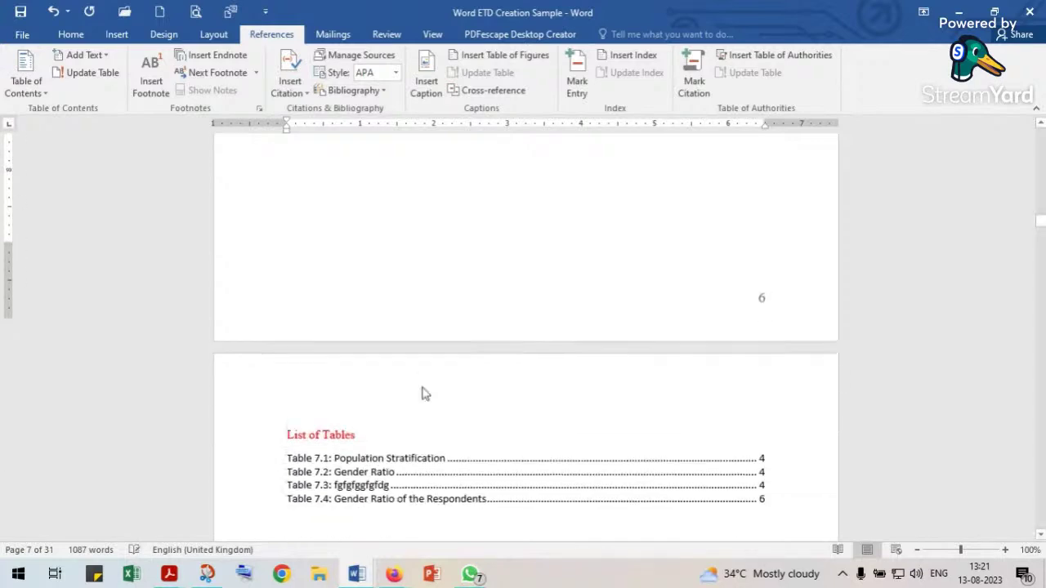
pyautogui.scroll(-18, 425, 394)
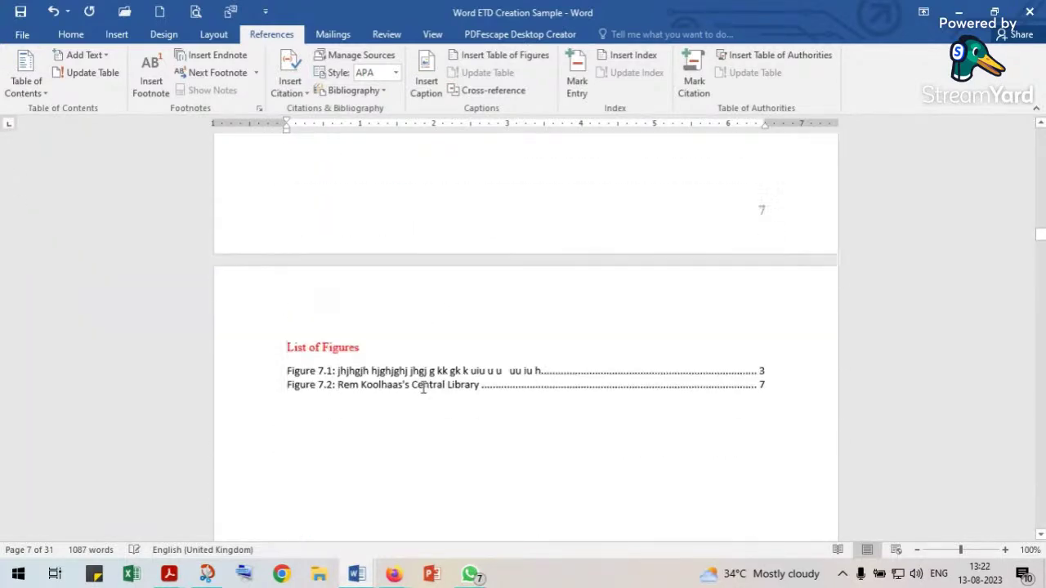
pyautogui.scroll(-12, 424, 387)
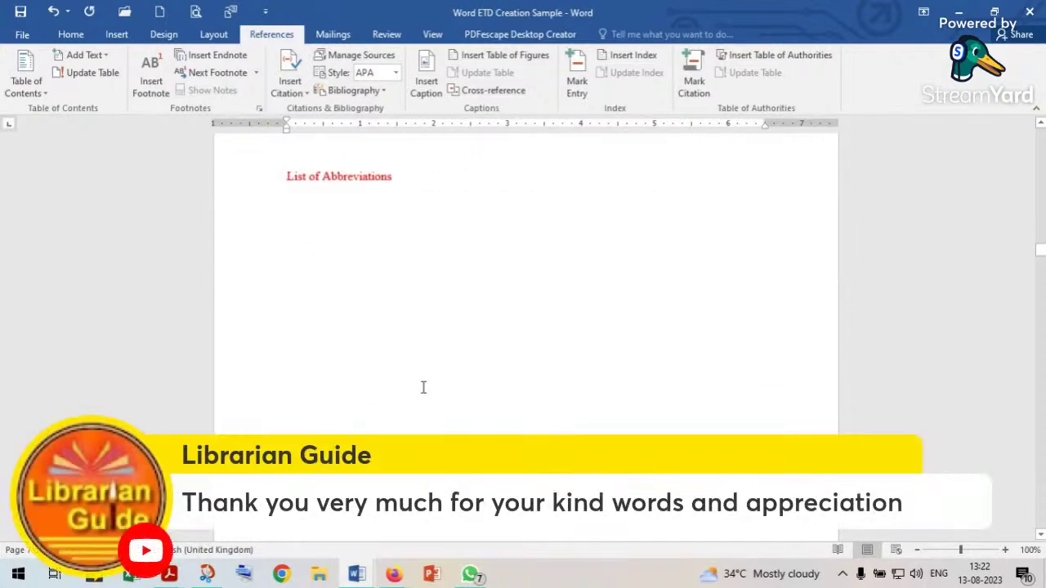
pyautogui.scroll(-10, 422, 386)
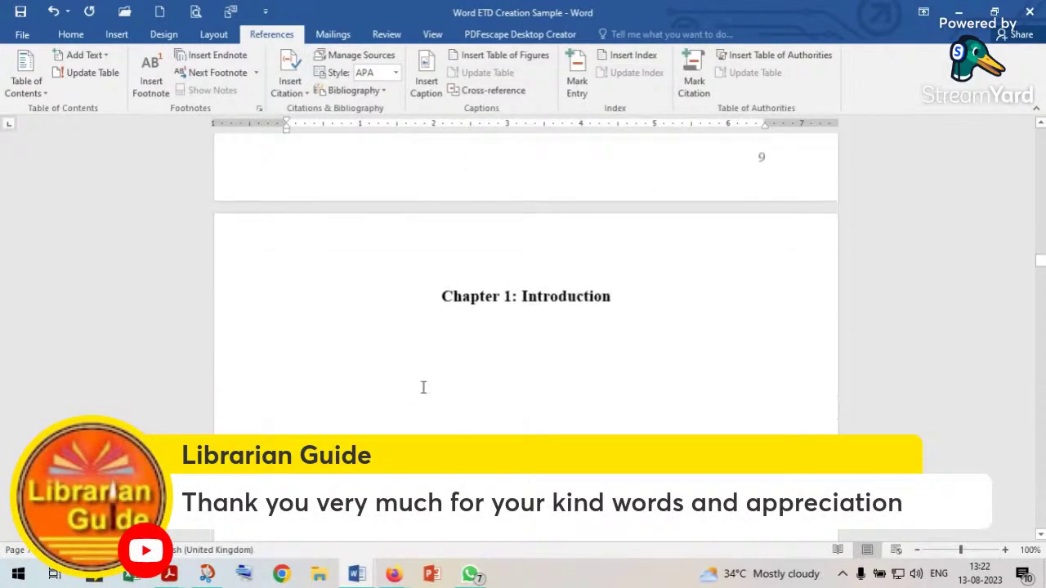
pyautogui.scroll(-8, 424, 387)
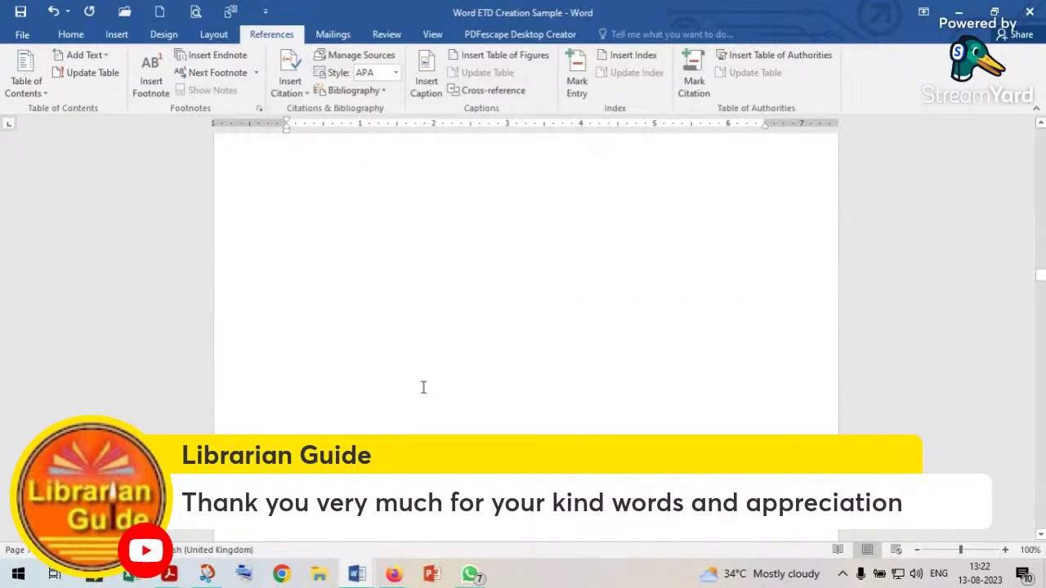
pyautogui.scroll(-8, 423, 387)
pyautogui.scroll(-10, 423, 387)
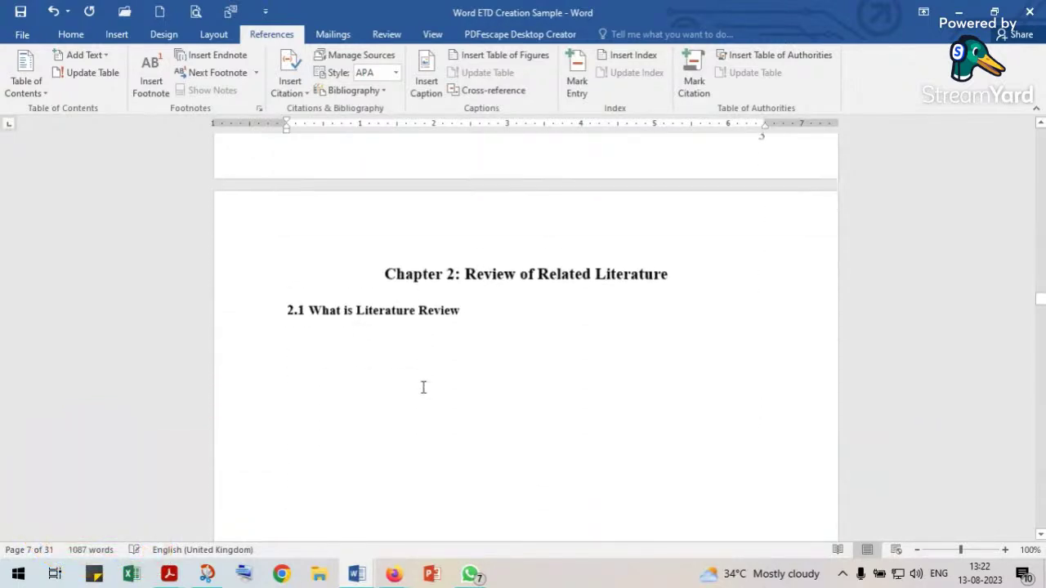
pyautogui.scroll(-10, 423, 387)
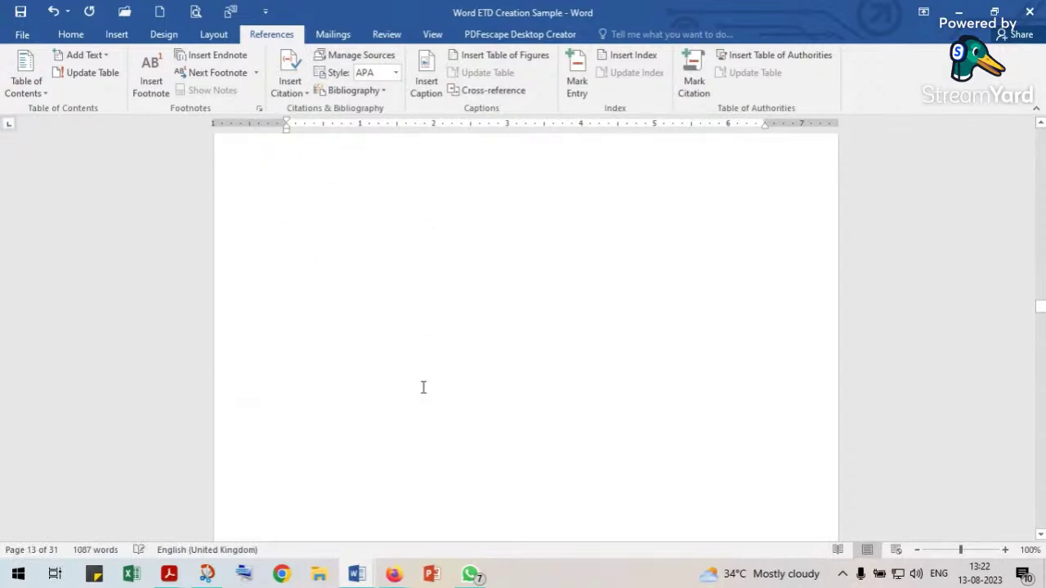
pyautogui.scroll(-4, 423, 391)
pyautogui.scroll(-10, 423, 387)
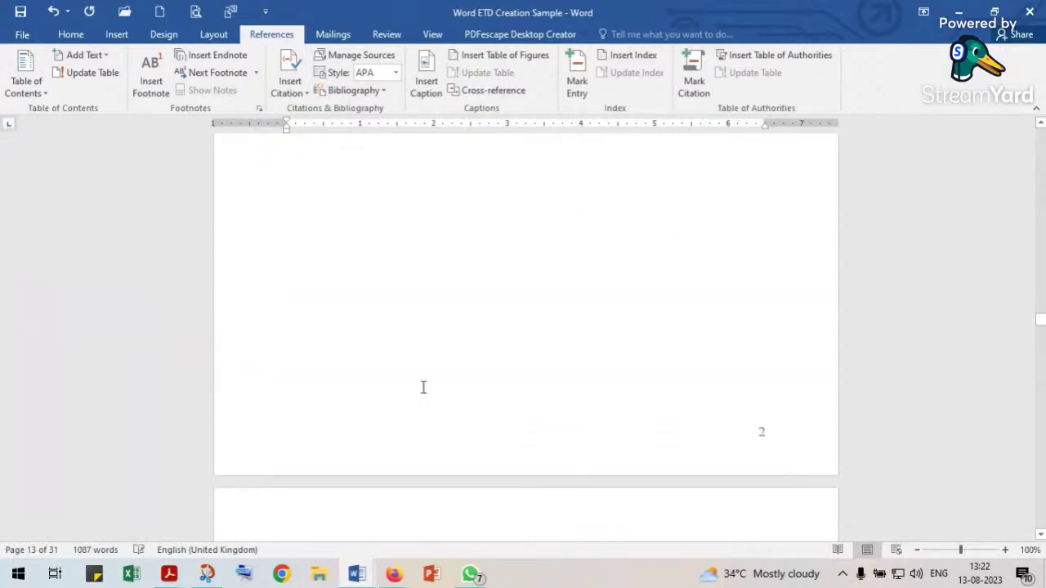
pyautogui.scroll(-10, 423, 388)
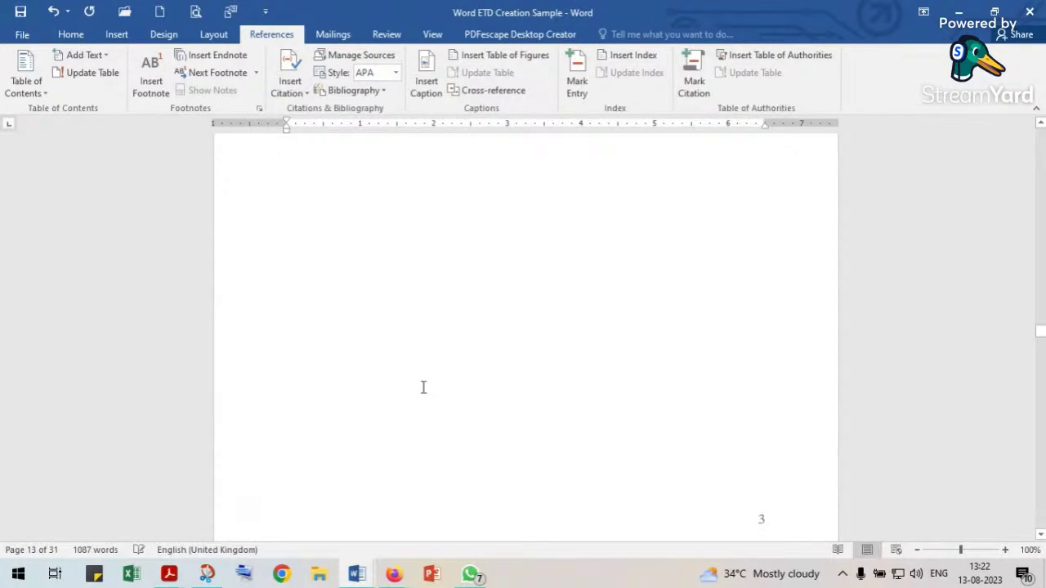
pyautogui.scroll(-8, 423, 387)
pyautogui.scroll(-10, 424, 387)
pyautogui.scroll(-10, 423, 388)
pyautogui.scroll(-10, 423, 387)
pyautogui.scroll(-10, 423, 387)
pyautogui.scroll(-10, 423, 387)
pyautogui.scroll(-3, 423, 387)
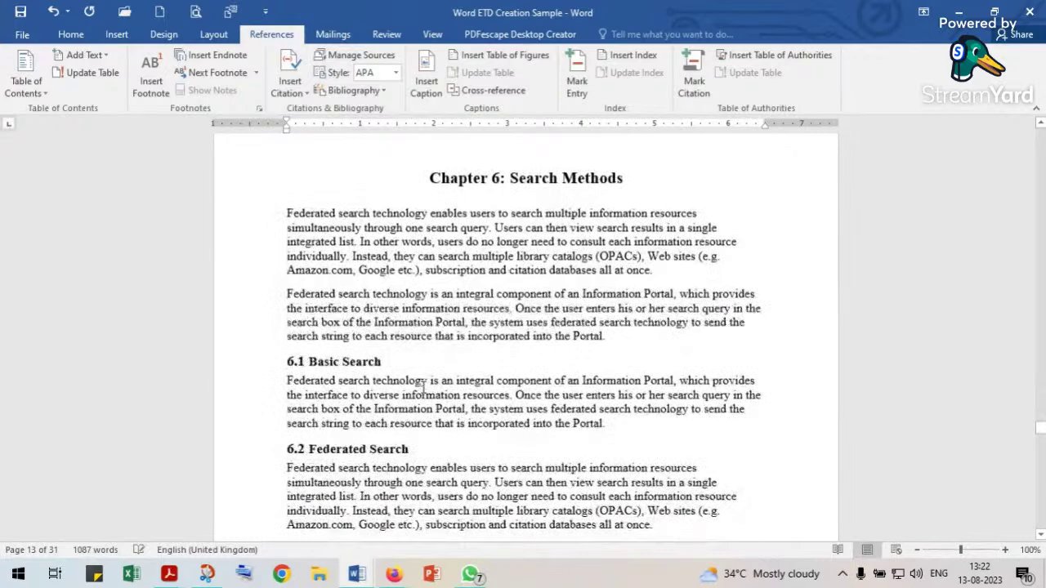
# Mark all occurrences of "Federated search" as index entries, starting from the second paragraph of Chapter 6.
pyautogui.click(410, 322)
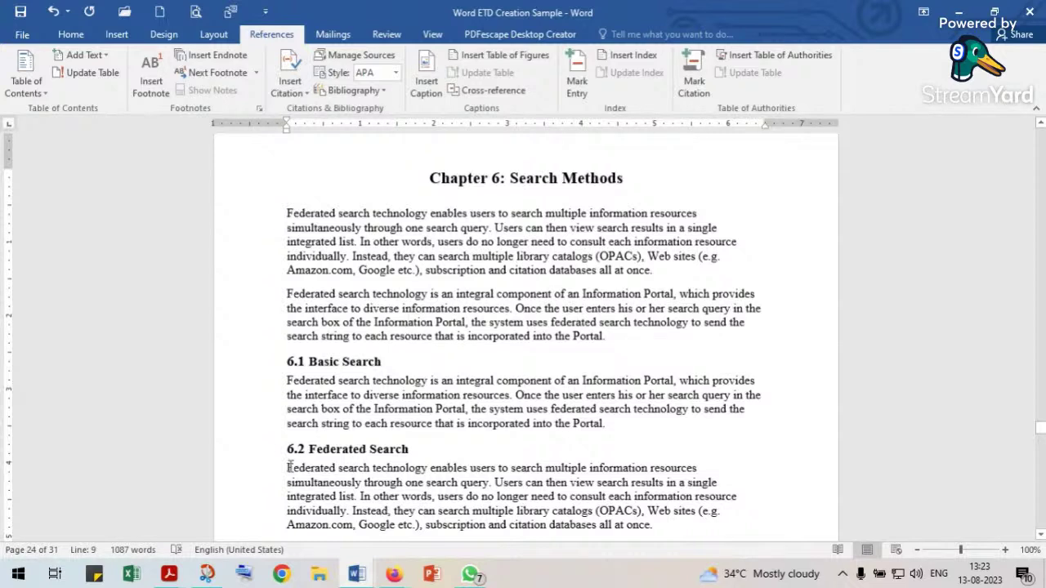
pyautogui.click(285, 293)
pyautogui.moveTo(286, 294); pyautogui.dragTo(371, 295)
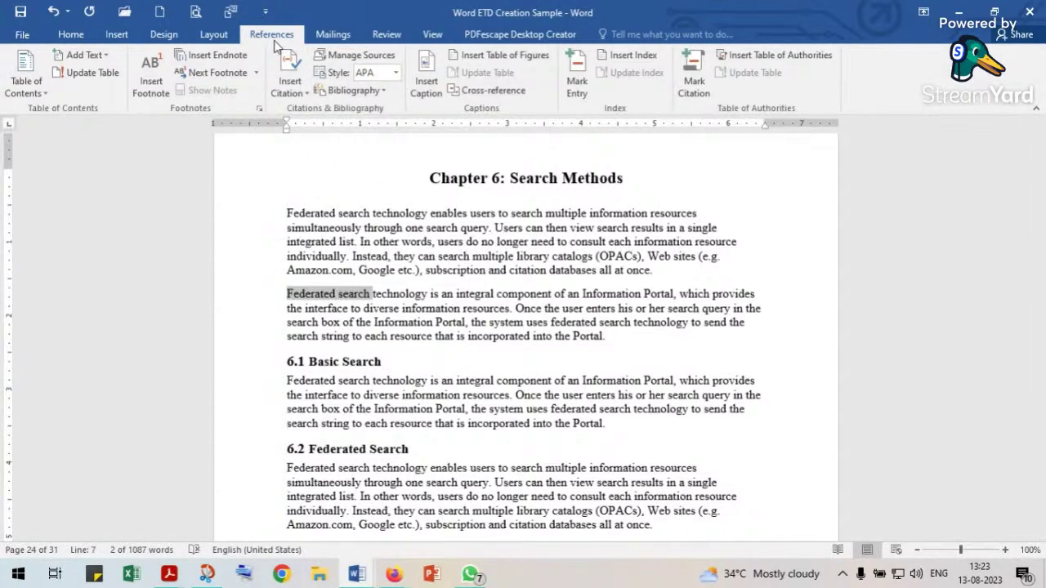
pyautogui.click(576, 90)
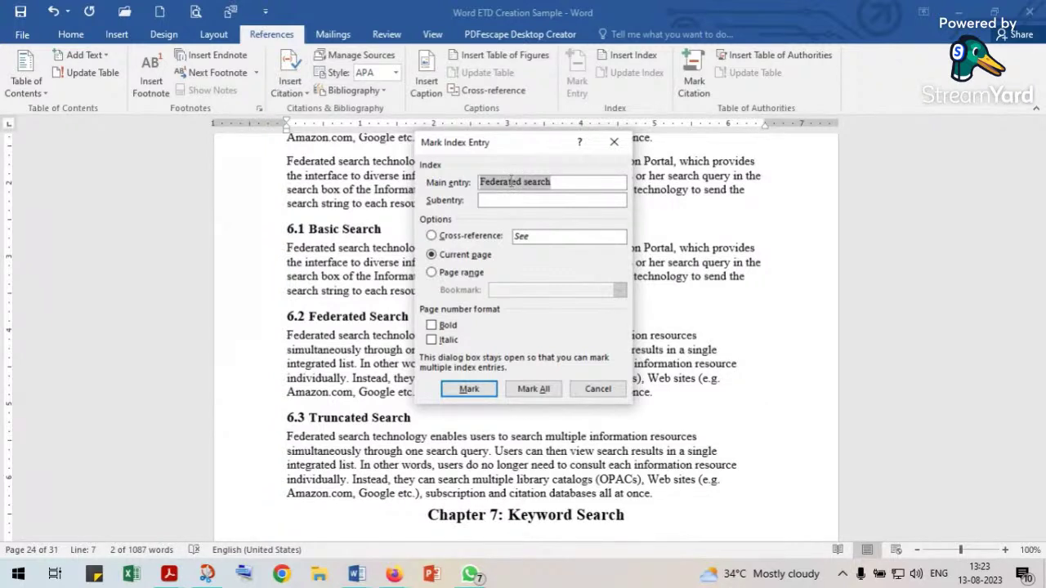
pyautogui.click(469, 390)
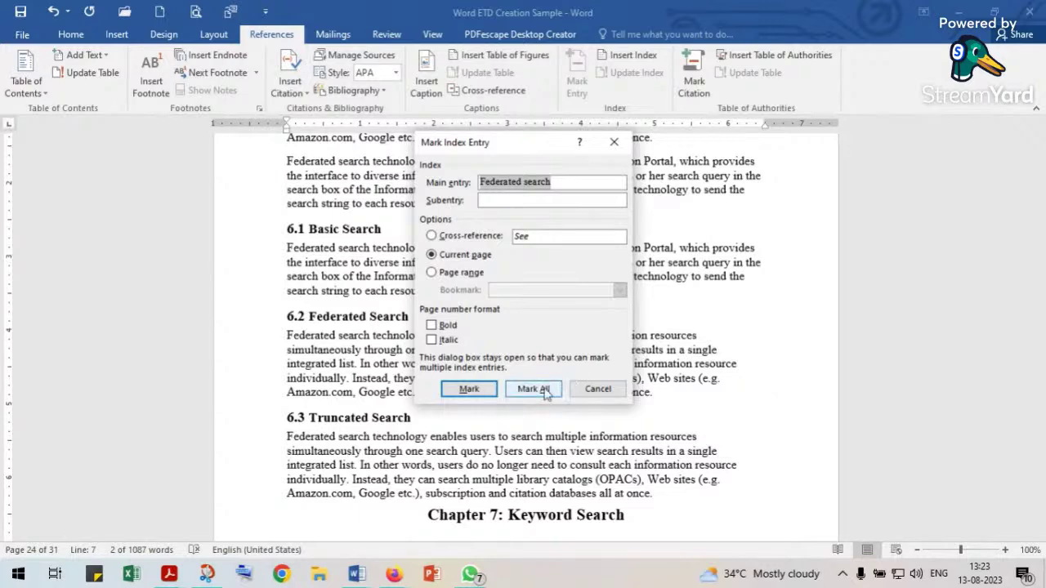
pyautogui.click(545, 393)
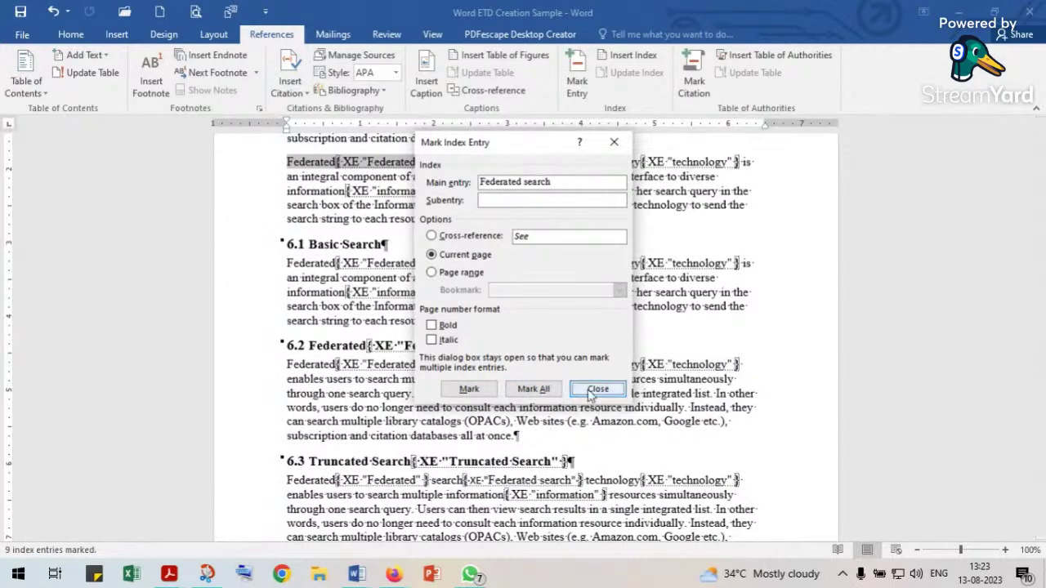
pyautogui.click(585, 395)
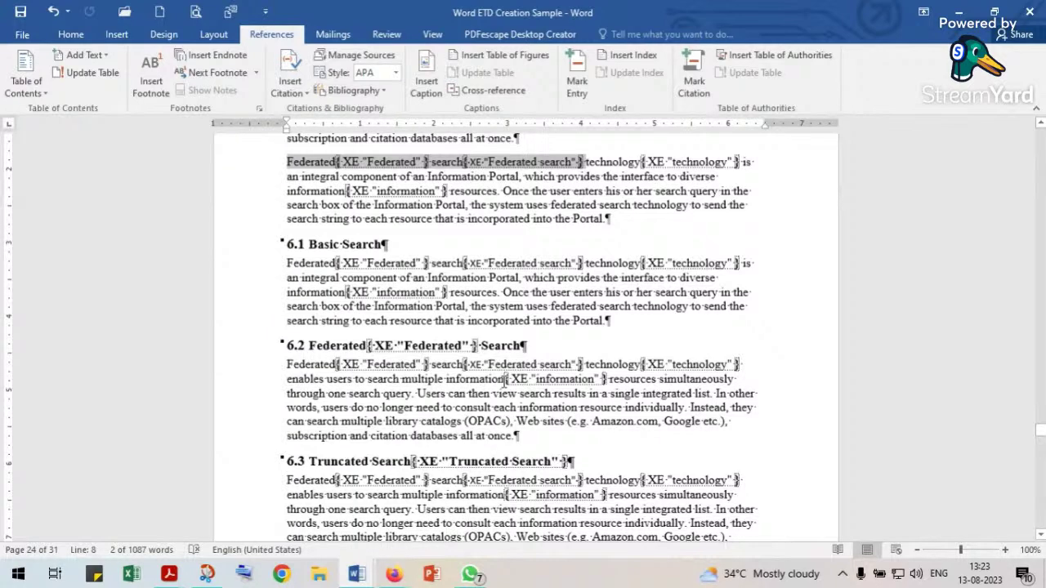
# Mark all occurrences of "Information Portal" as index entries from the Chapter 7 paragraph, and hide the formatting marks.
pyautogui.scroll(-4, 504, 379)
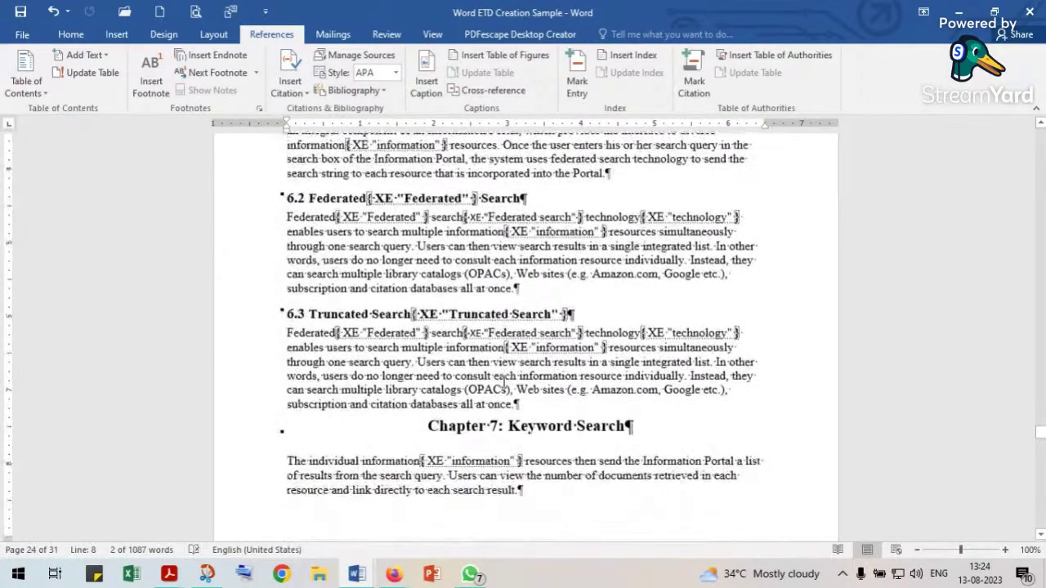
pyautogui.scroll(-2, 594, 336)
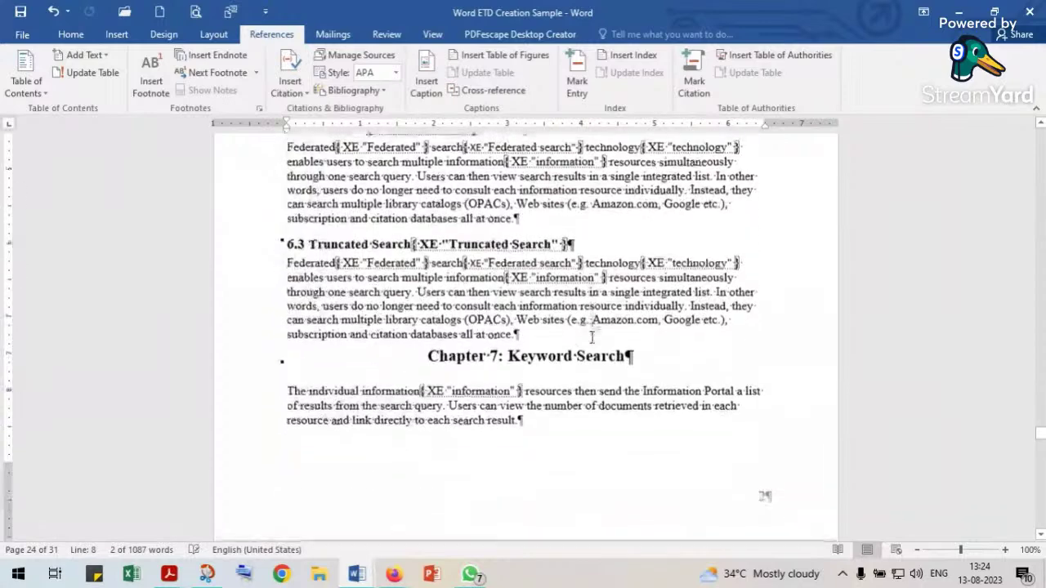
pyautogui.scroll(-5, 488, 352)
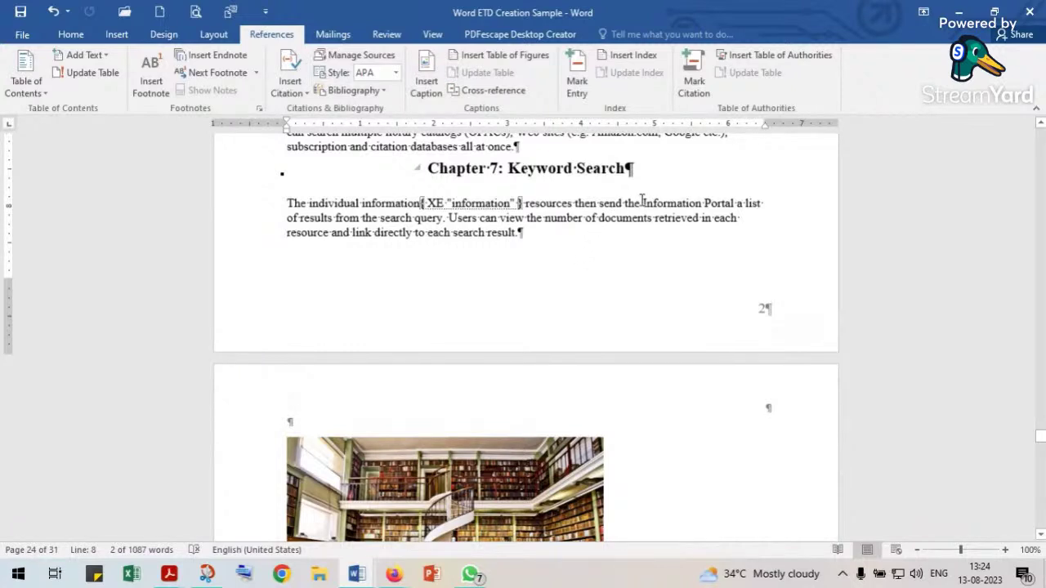
pyautogui.moveTo(644, 203); pyautogui.dragTo(723, 202)
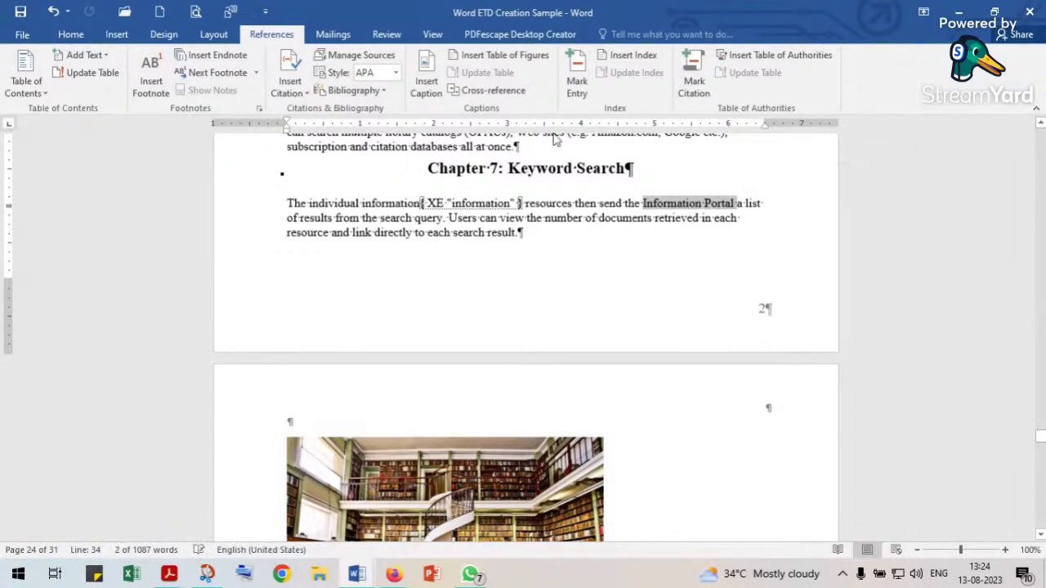
pyautogui.click(584, 80)
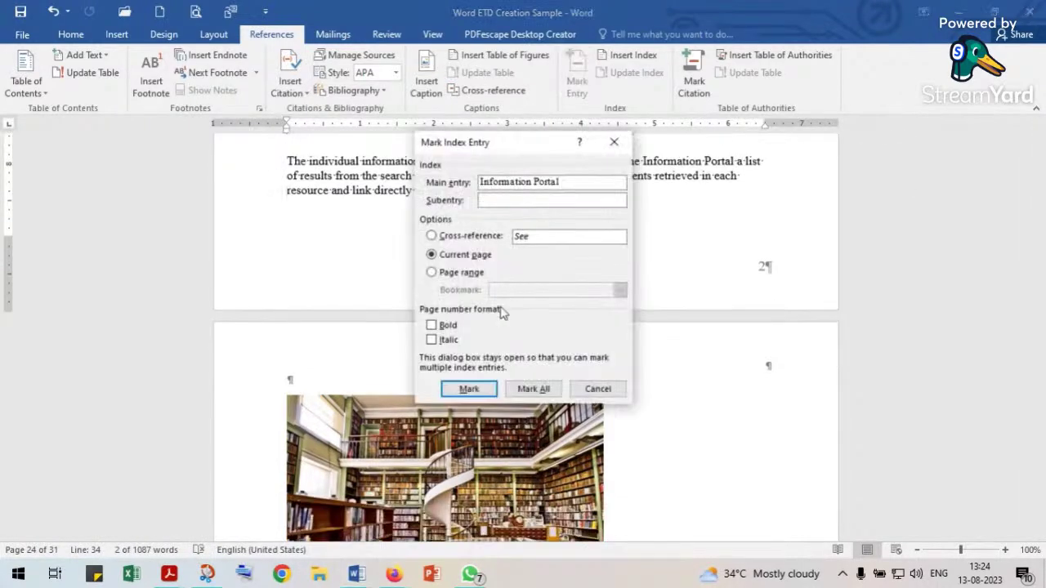
pyautogui.click(539, 391)
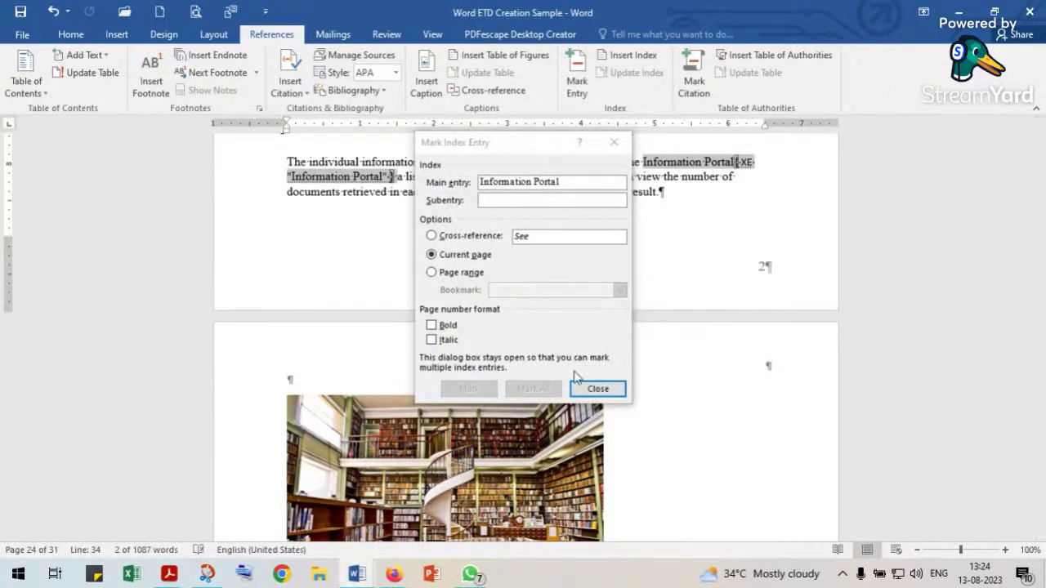
pyautogui.click(597, 388)
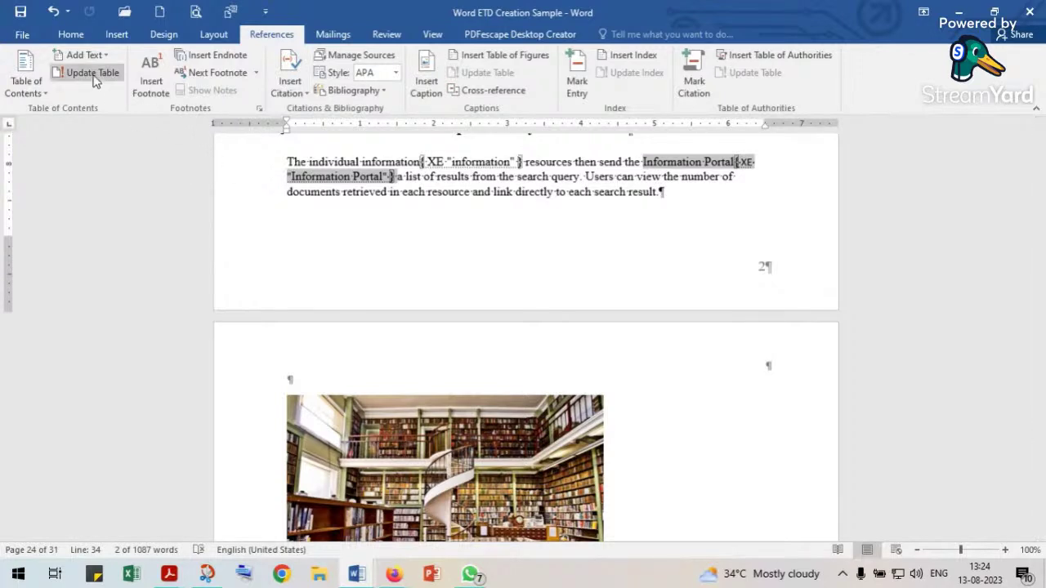
pyautogui.click(72, 34)
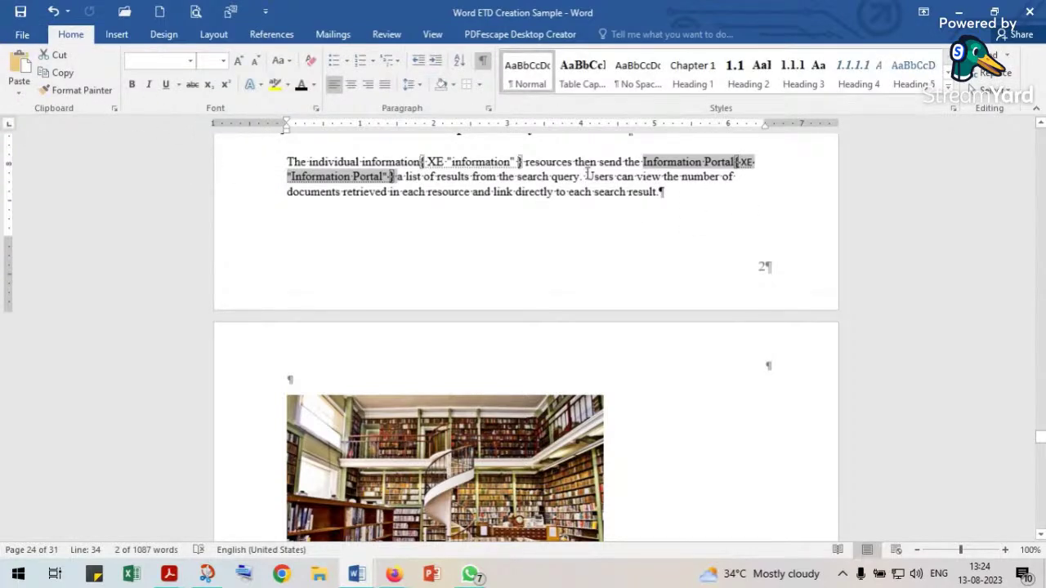
pyautogui.click(484, 63)
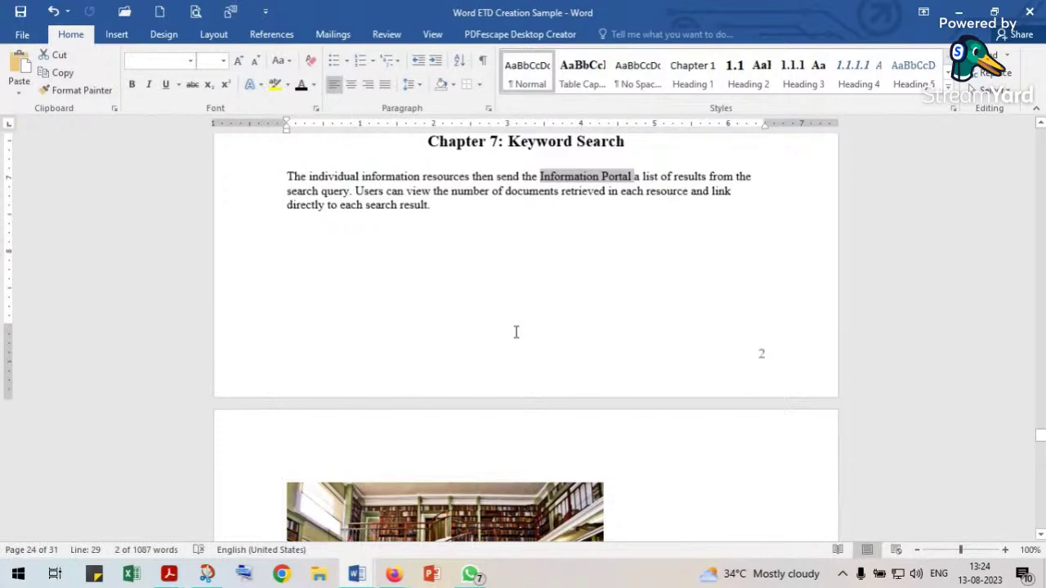
# Start a new page at the end of the document, below the last table, and title it "Index".
pyautogui.scroll(-12, 515, 332)
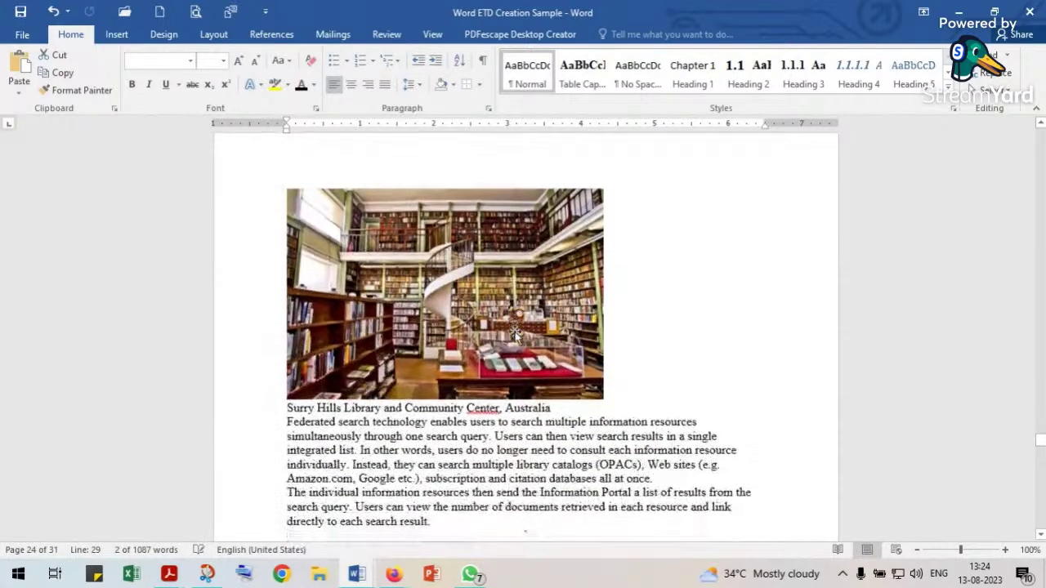
pyautogui.moveTo(1040, 449); pyautogui.dragTo(1040, 521)
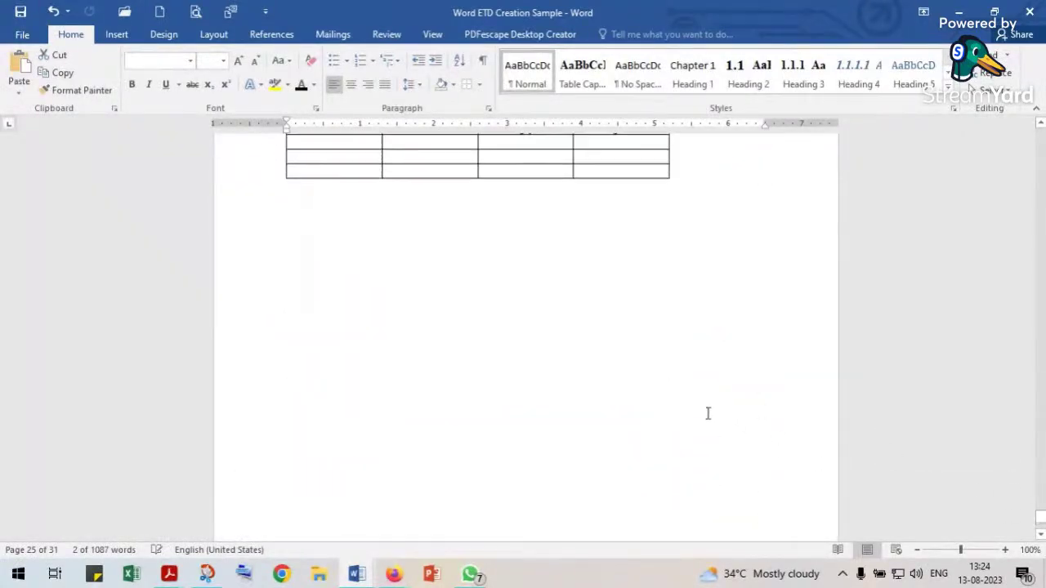
pyautogui.click(311, 329)
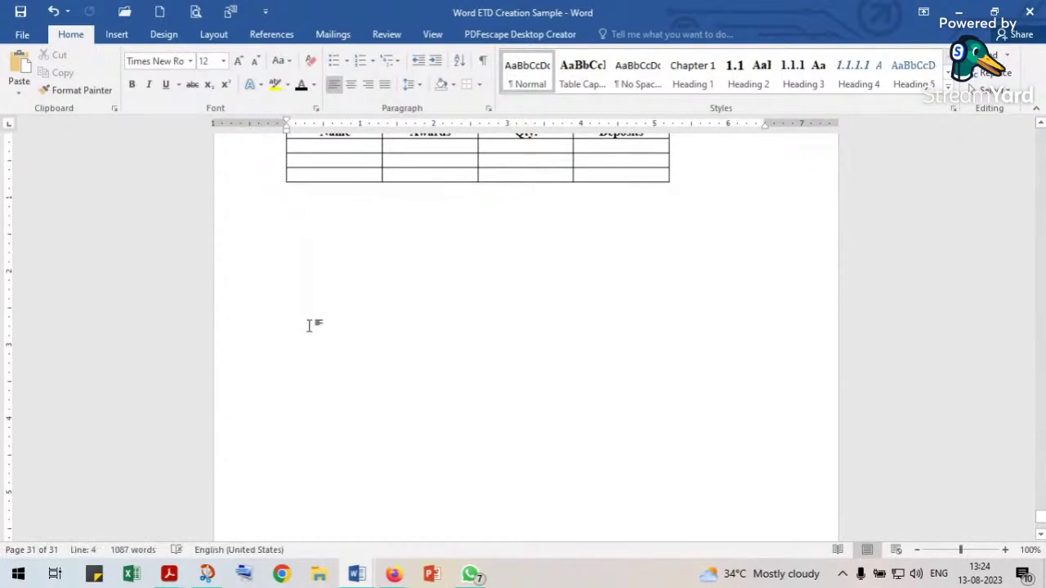
pyautogui.hotkey('ctrl', 'Return')
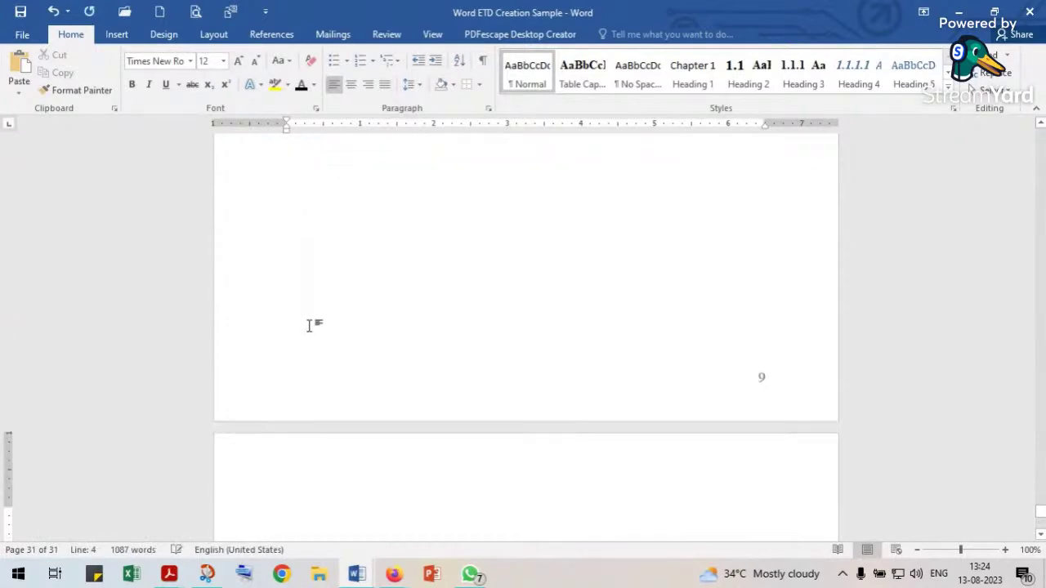
pyautogui.write('Index')
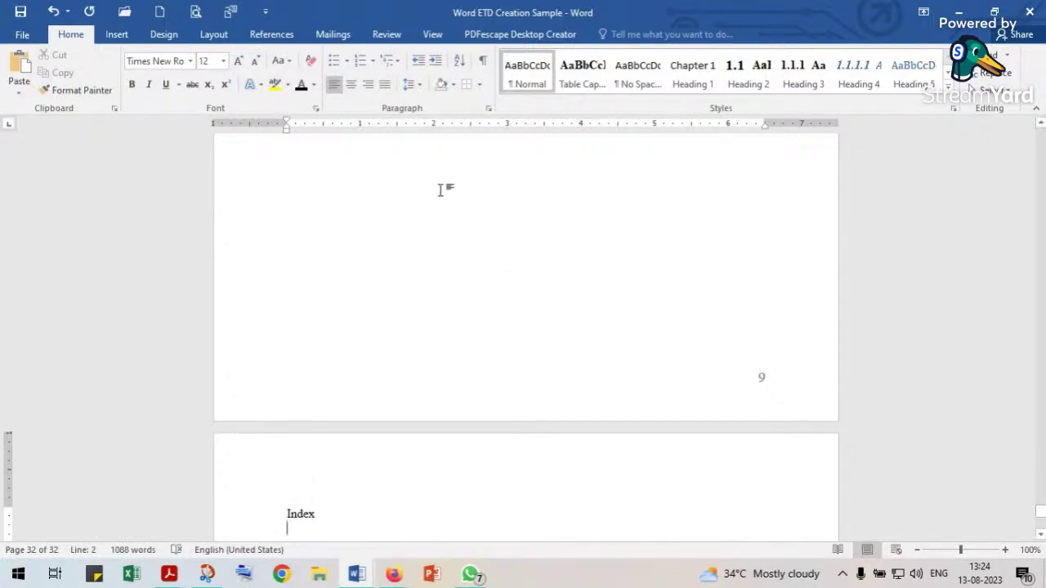
# Begin an automatic index below the Index title, trying right-aligned page numbers with a dashed tab leader and choosing the From template format.
pyautogui.click(273, 36)
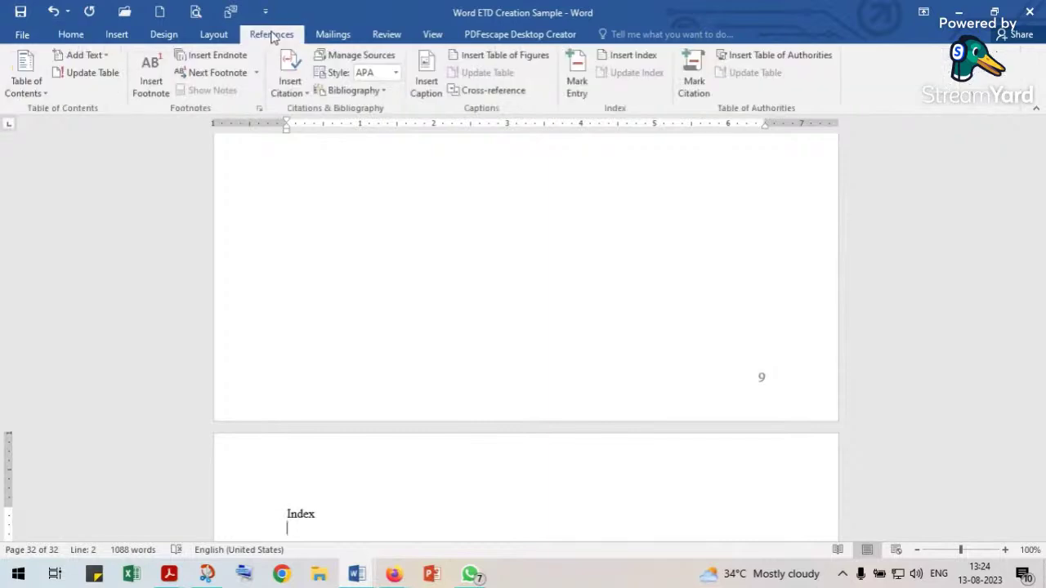
pyautogui.click(629, 56)
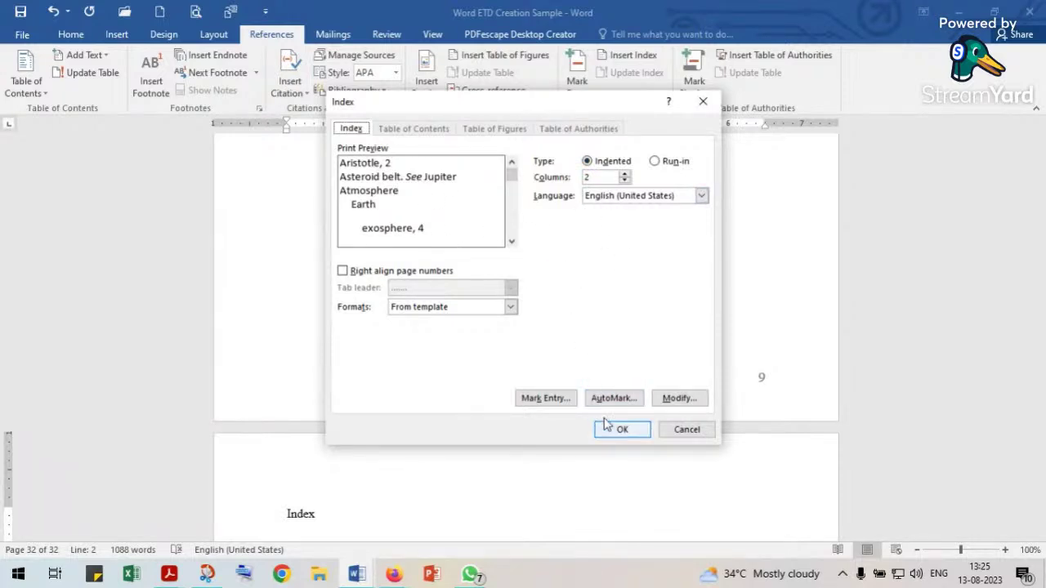
pyautogui.click(343, 272)
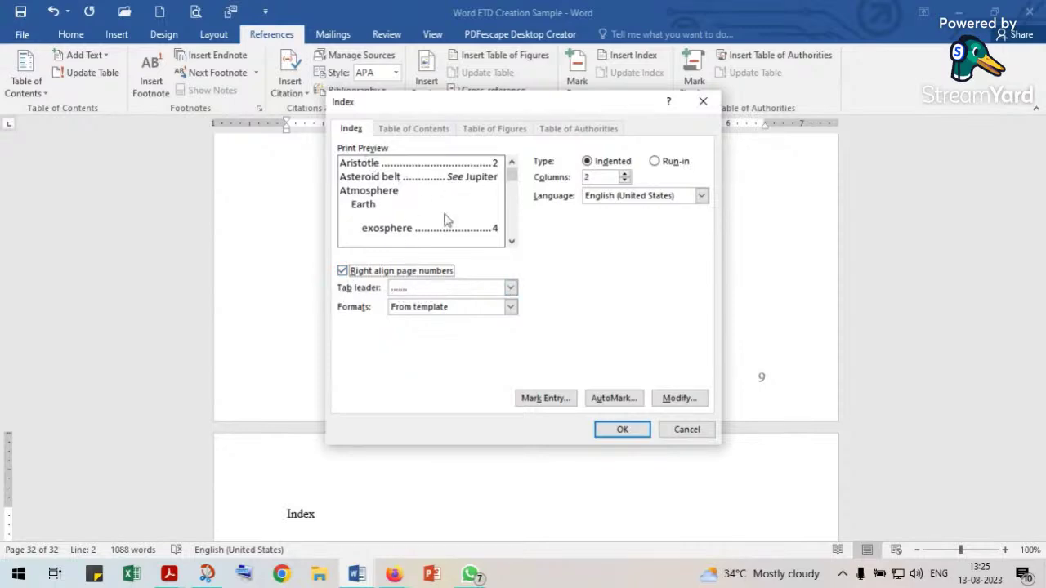
pyautogui.click(511, 289)
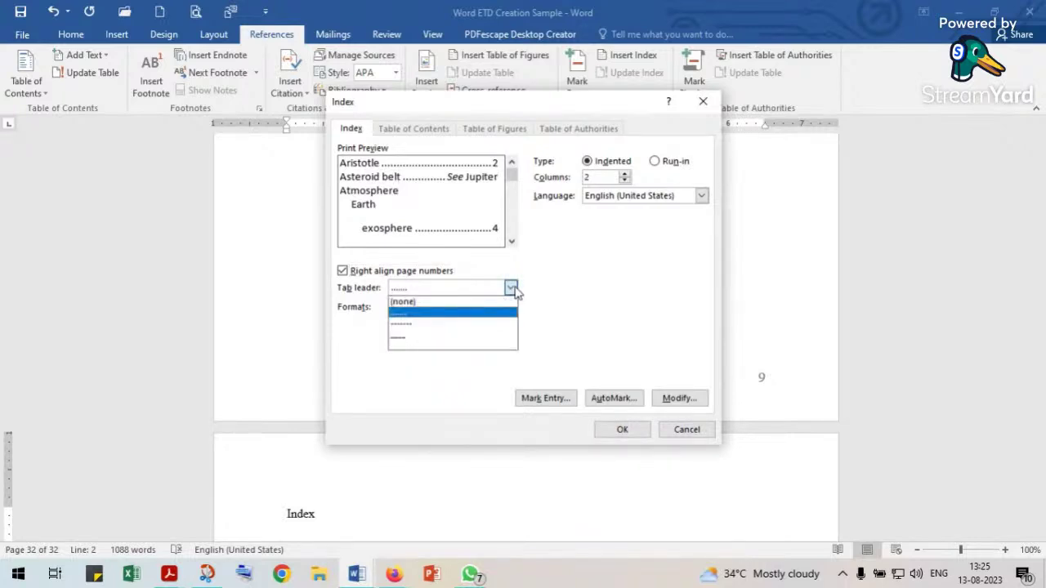
pyautogui.click(406, 324)
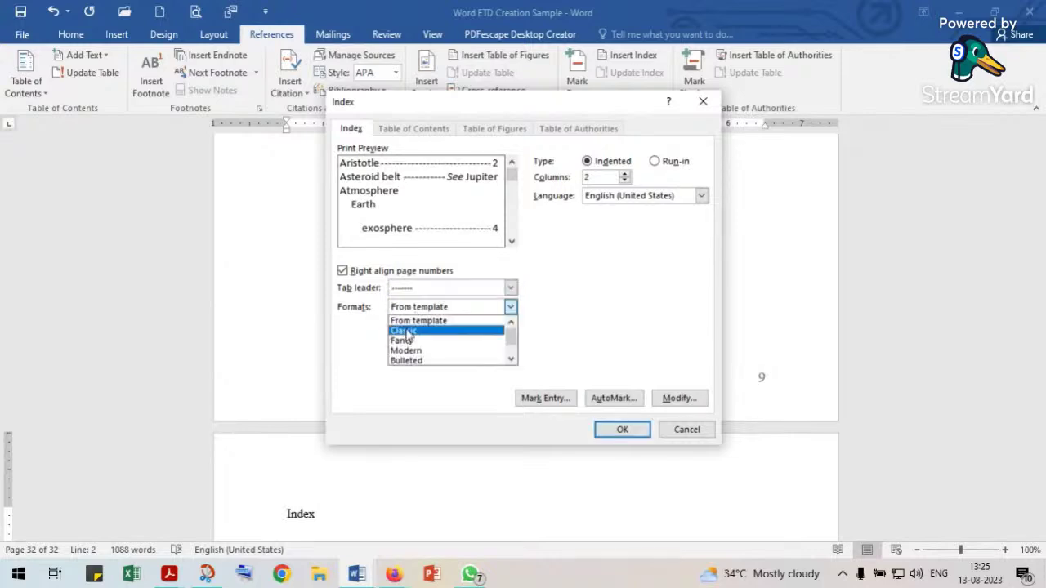
pyautogui.click(418, 319)
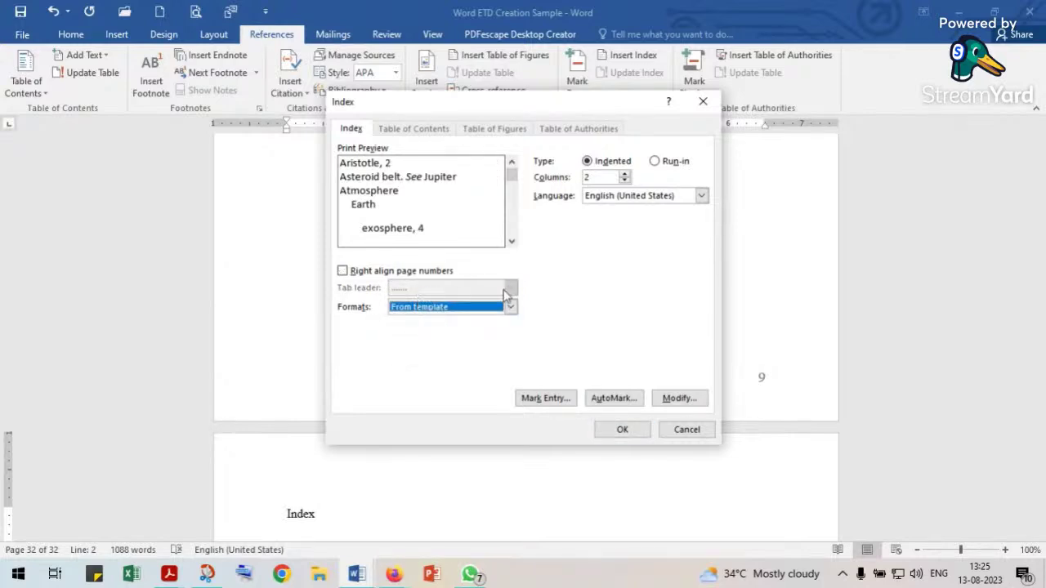
# Insert the index with right-aligned page numbers and a dotted tab leader, having compared the underlined and blank leaders.
pyautogui.click(339, 270)
pyautogui.click(500, 291)
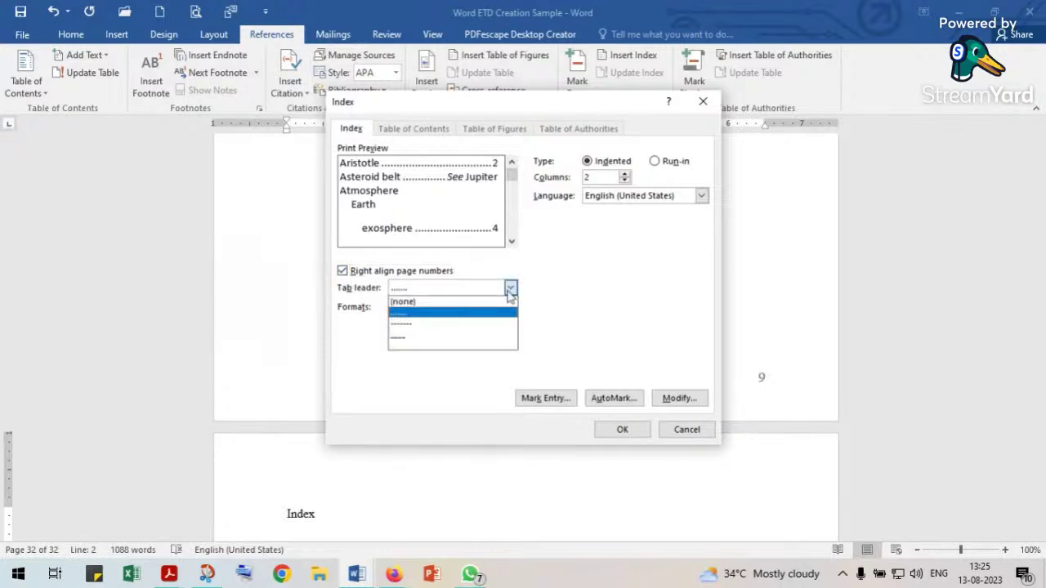
pyautogui.click(425, 338)
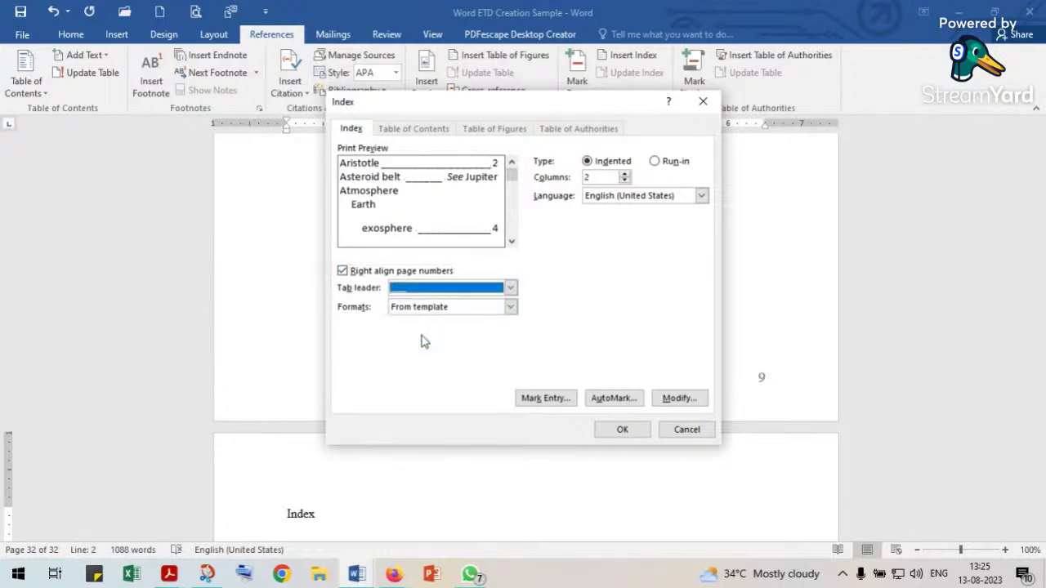
pyautogui.click(509, 288)
pyautogui.click(395, 304)
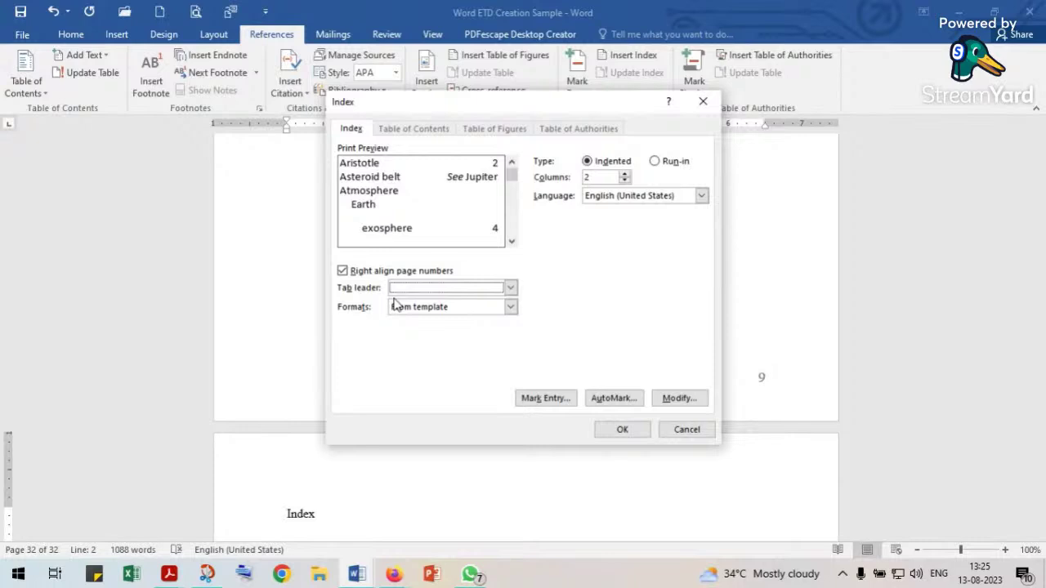
pyautogui.click(510, 291)
pyautogui.click(400, 319)
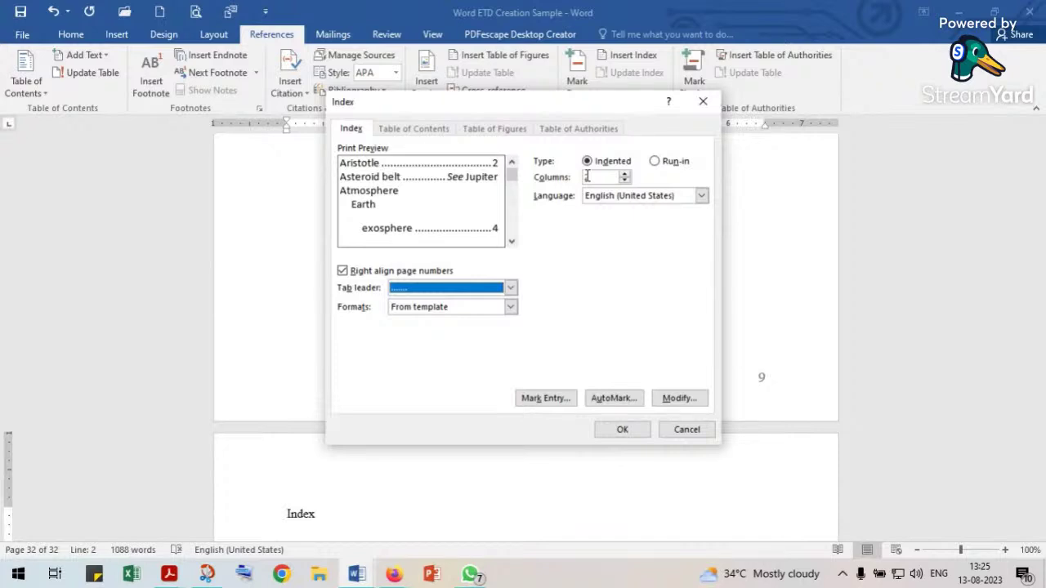
pyautogui.click(622, 431)
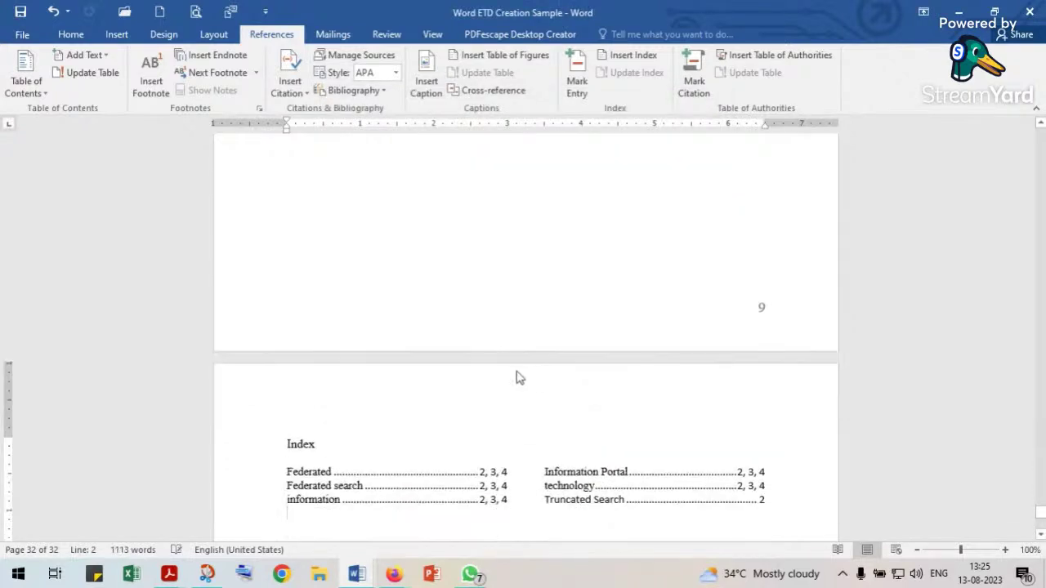
# Review the generated index and go back up through the tables and figures to the paragraph under the Surry Hills Library caption.
pyautogui.scroll(-3, 523, 376)
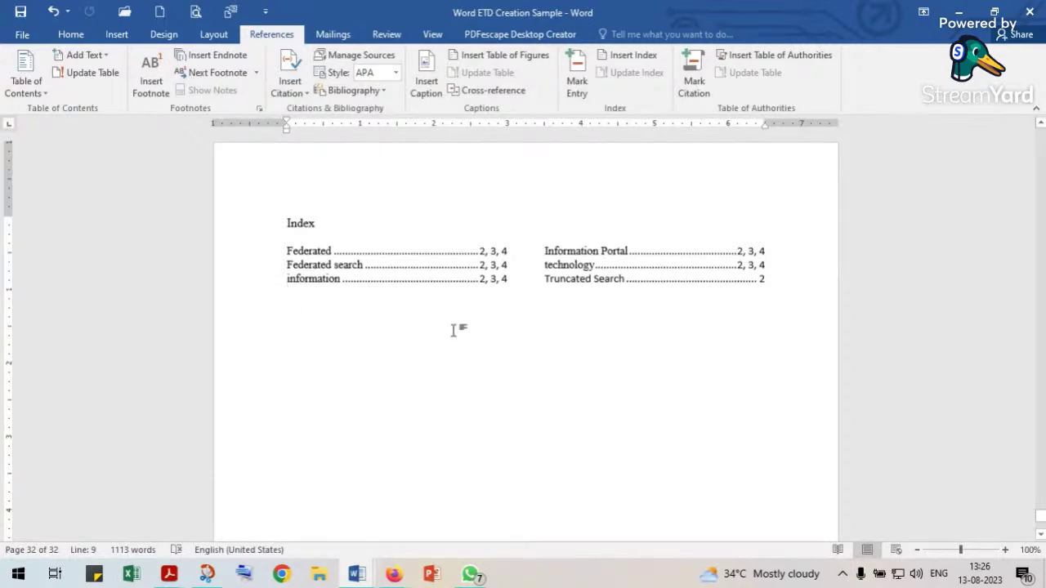
pyautogui.scroll(10, 442, 330)
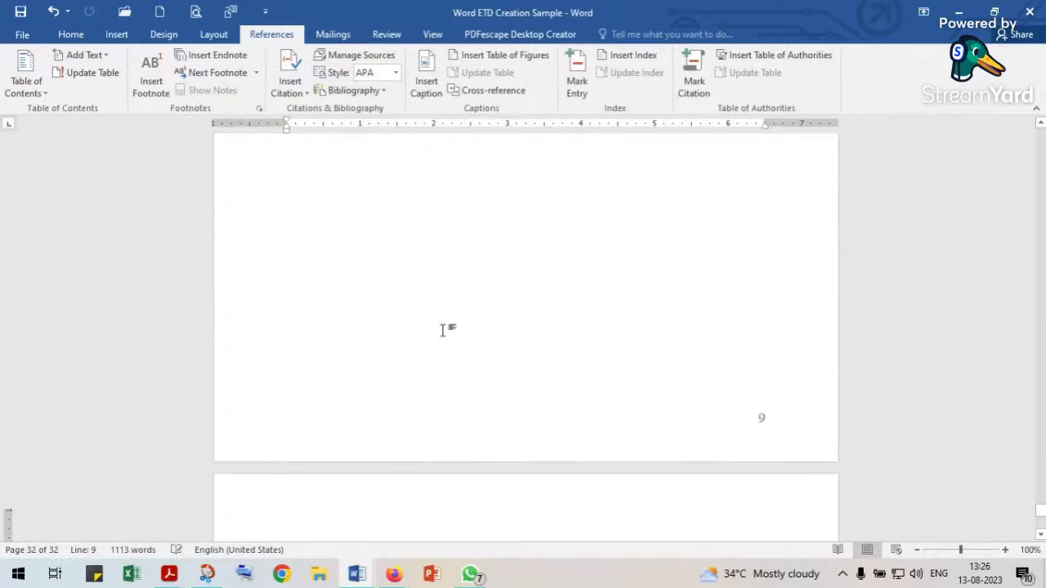
pyautogui.scroll(12, 444, 330)
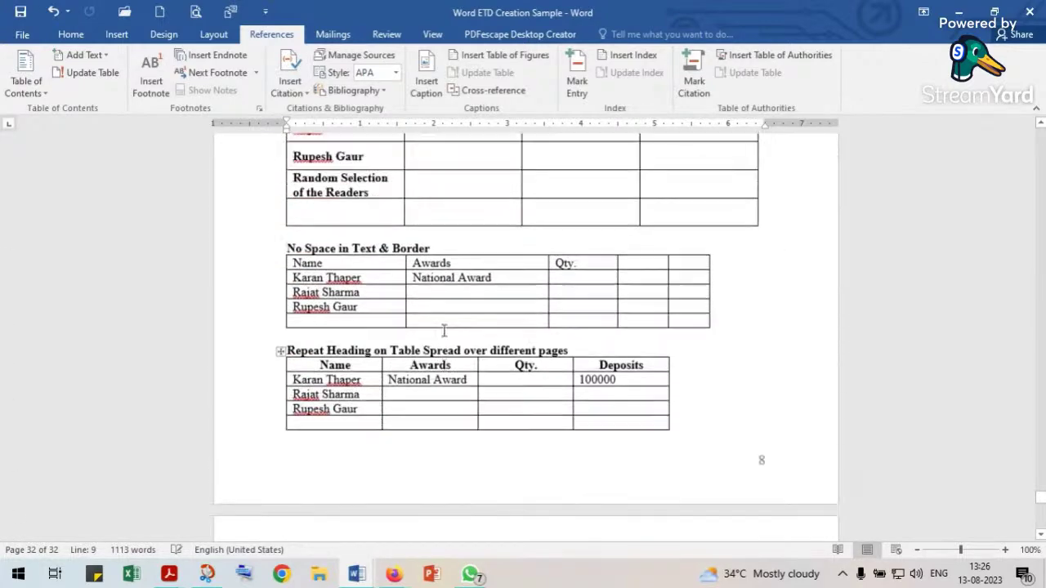
pyautogui.scroll(10, 443, 330)
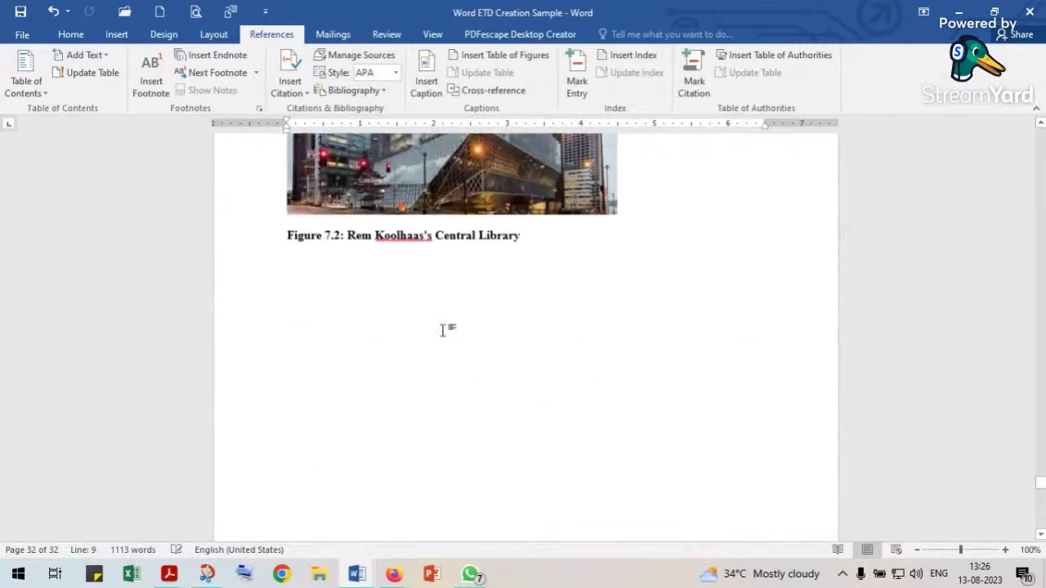
pyautogui.scroll(10, 442, 335)
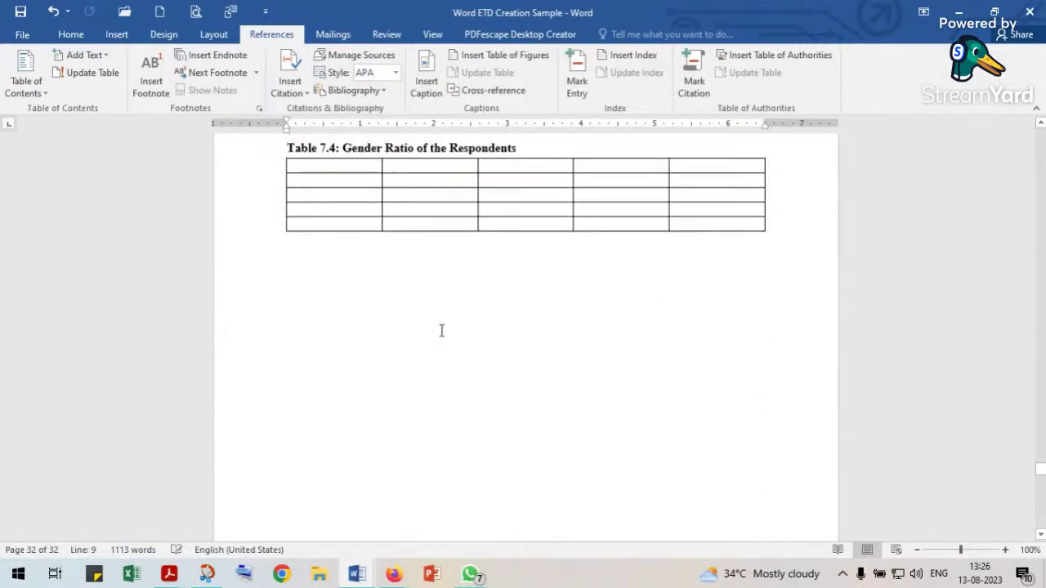
pyautogui.scroll(10, 440, 330)
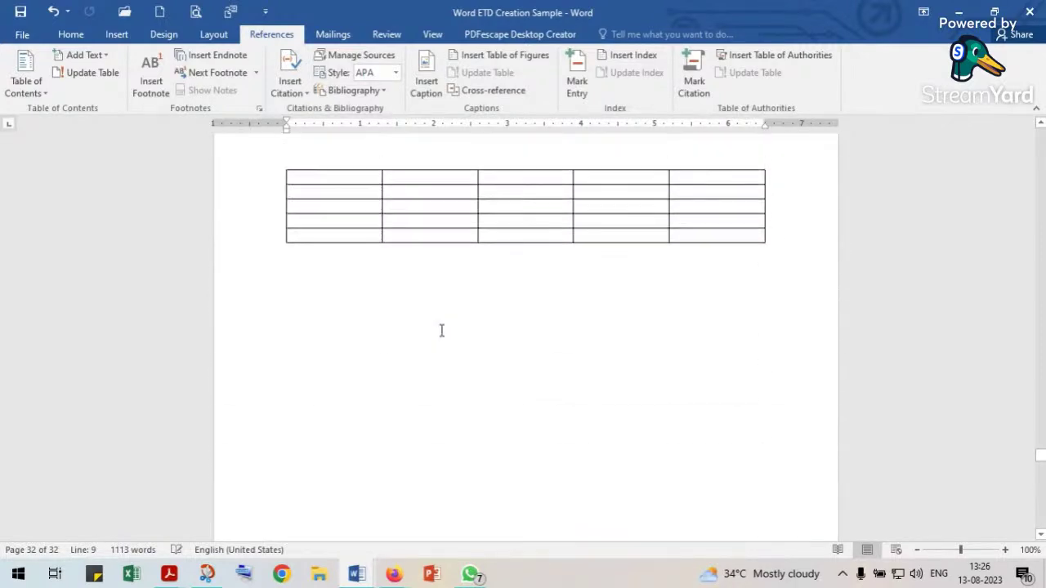
pyautogui.scroll(10, 440, 330)
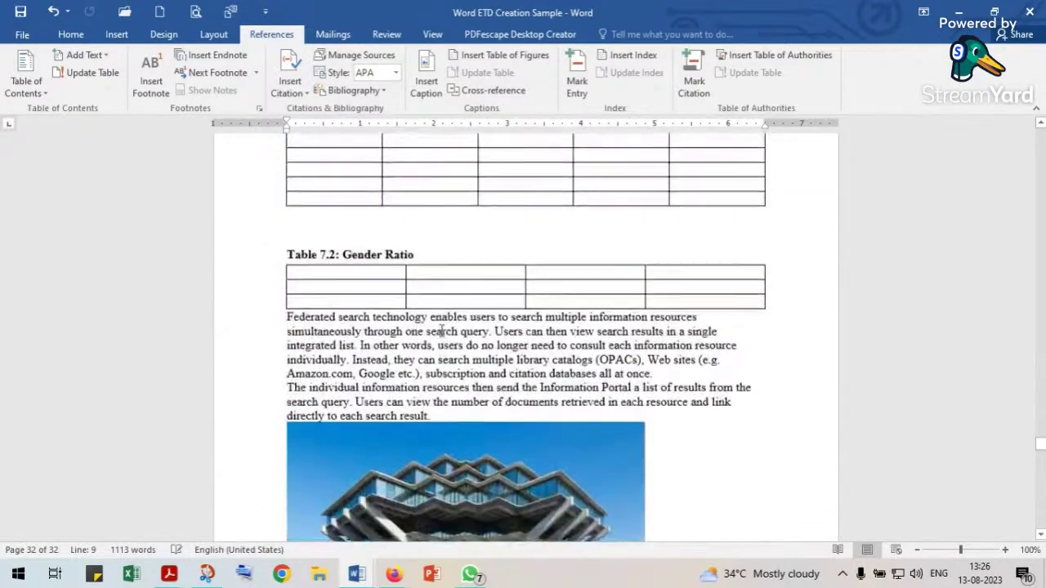
pyautogui.scroll(10, 440, 330)
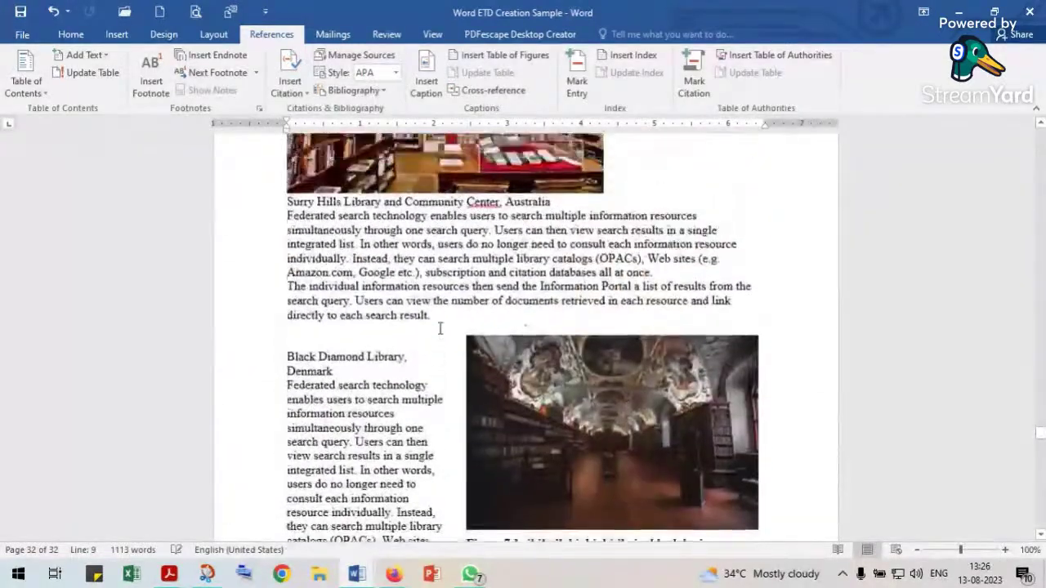
pyautogui.click(432, 337)
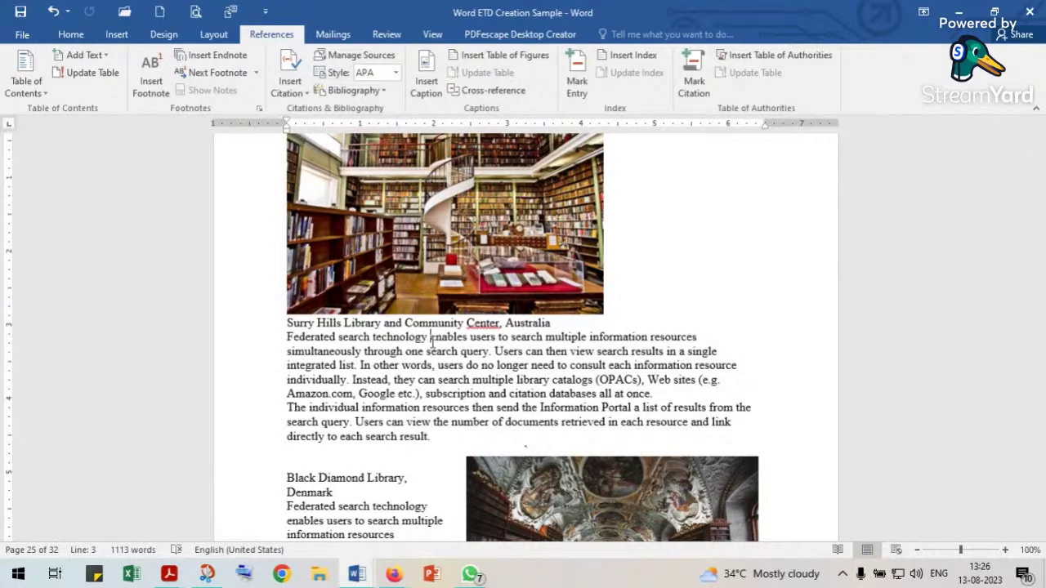
# Switch Track Changes on and back off, placing the cursor after "In other words" in the Surry Hills paragraph.
pyautogui.click(386, 34)
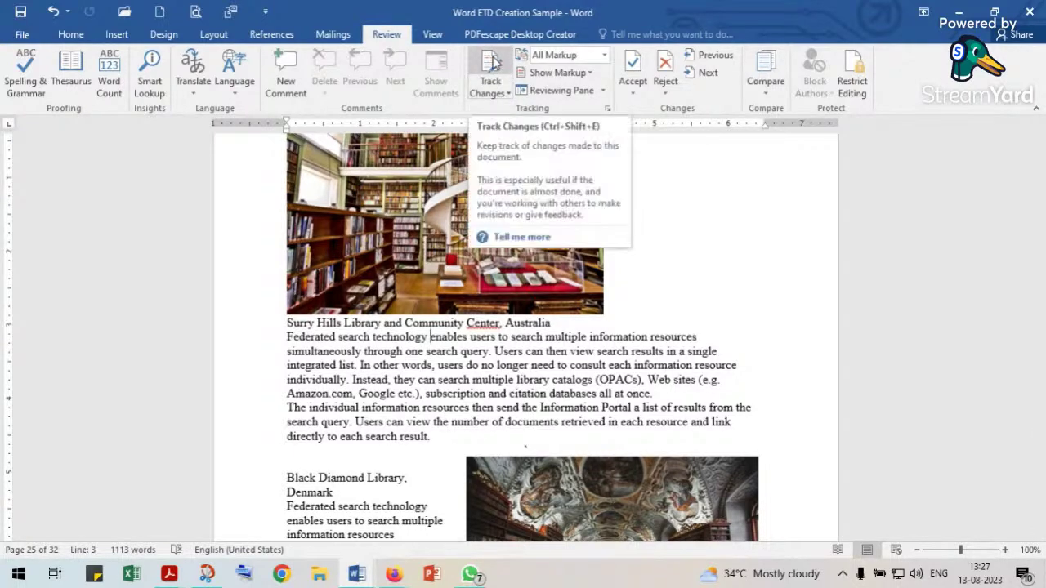
pyautogui.click(418, 361)
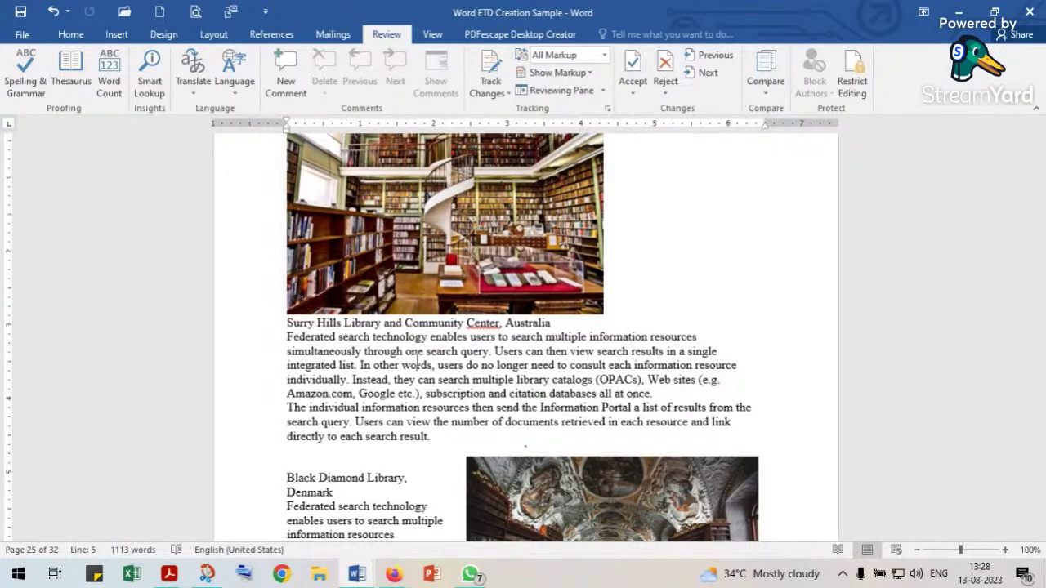
pyautogui.click(508, 87)
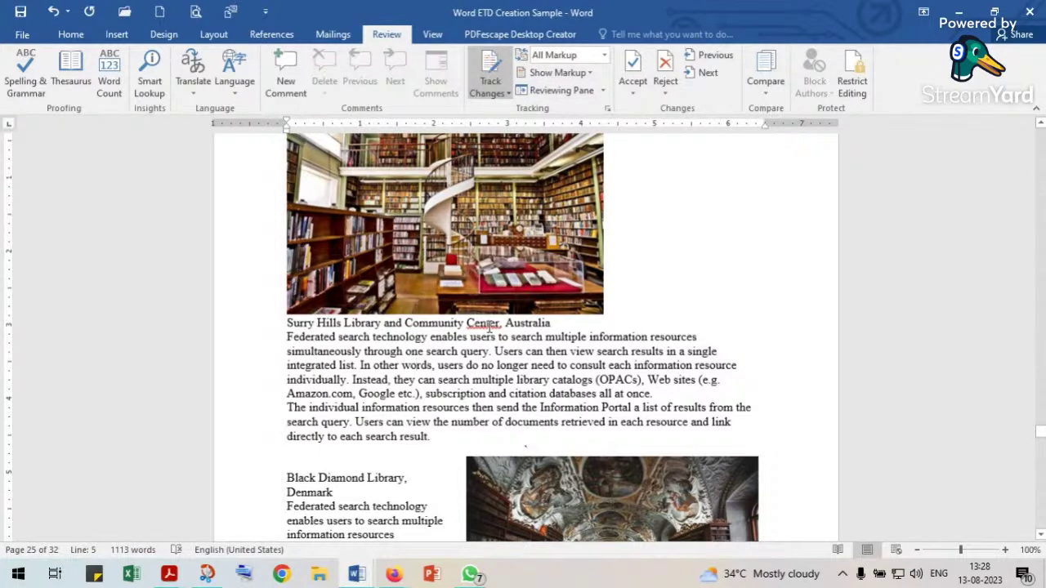
pyautogui.scroll(-1, 428, 393)
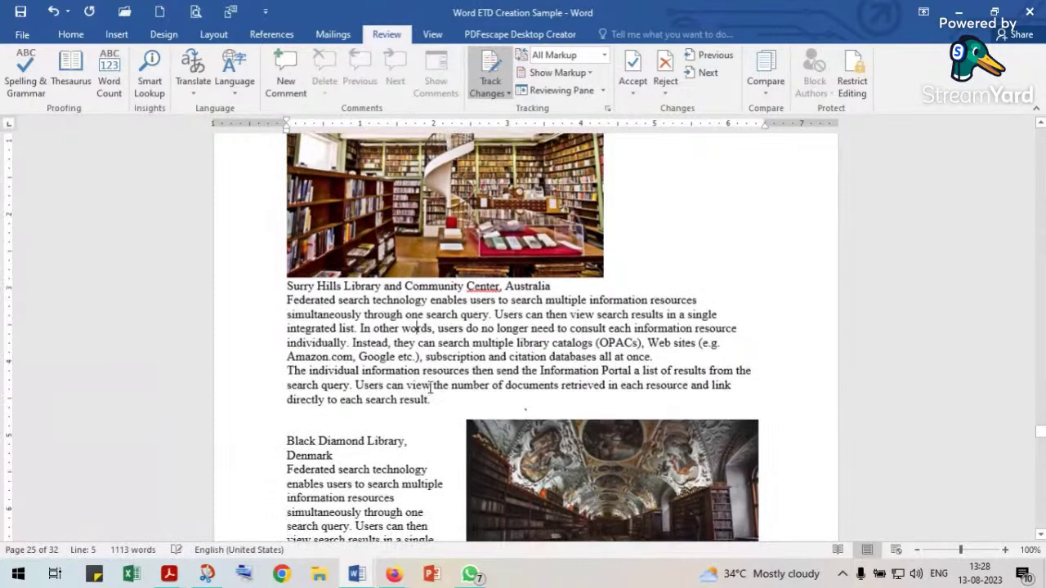
pyautogui.click(432, 328)
pyautogui.click(490, 72)
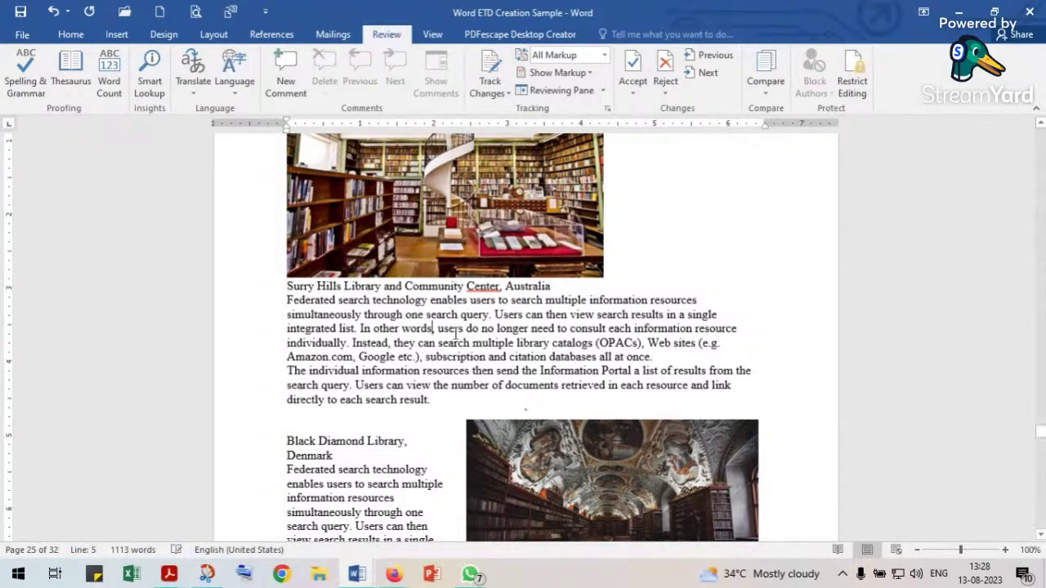
# Delete "words" from "In other words" without change tracking and restore it.
pyautogui.press('BackSpace')
pyautogui.press('BackSpace')
pyautogui.press('BackSpace')
pyautogui.press('BackSpace')
pyautogui.press('BackSpace')
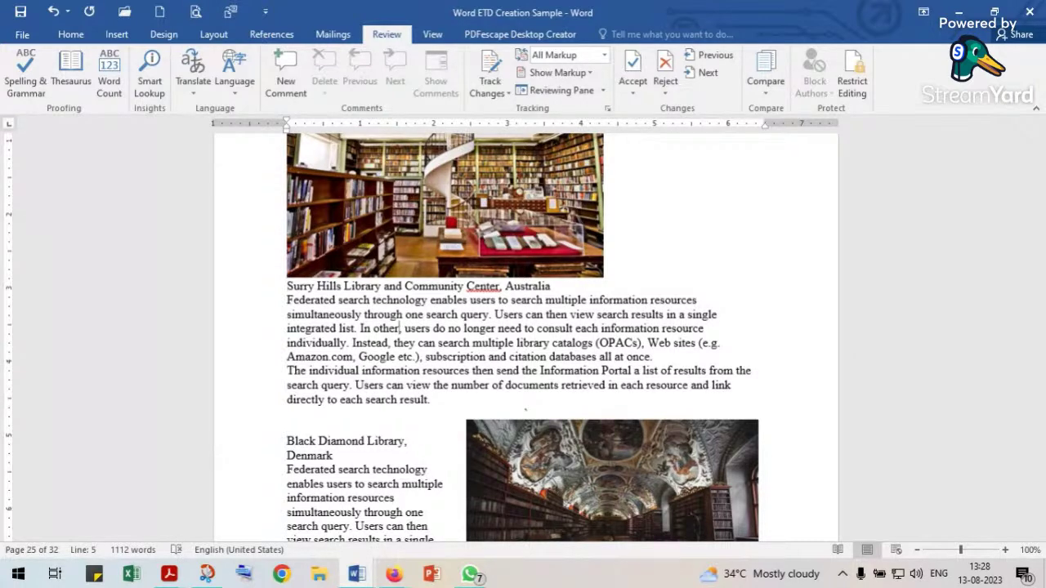
pyautogui.write('words,')
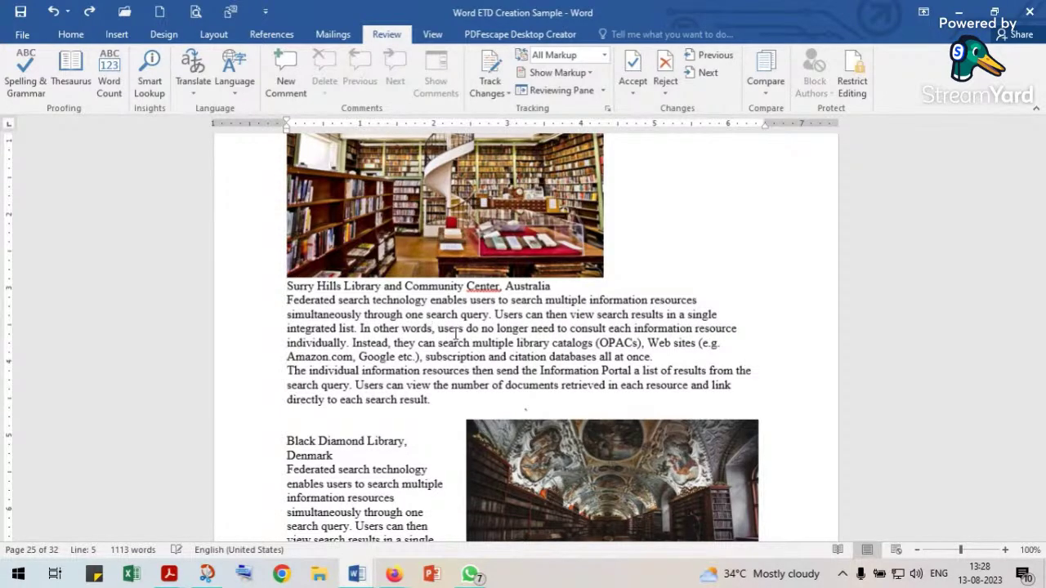
# Turn on Track Changes and edit the Surry Hills sentence: delete "words", change "no" to "not", and delete "longer".
pyautogui.click(490, 72)
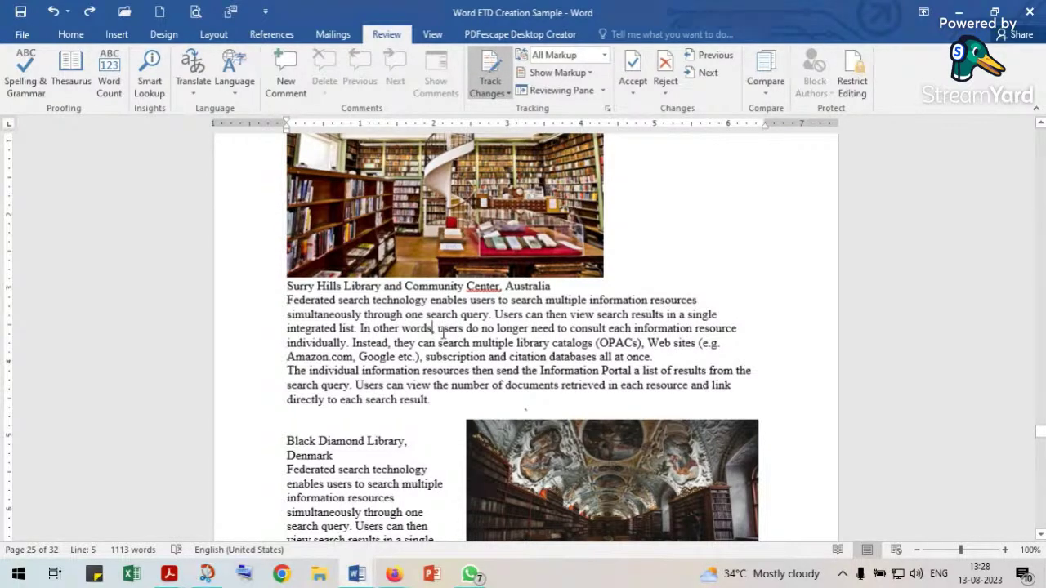
pyautogui.hotkey('ctrl', 'BackSpace')
pyautogui.write('t')
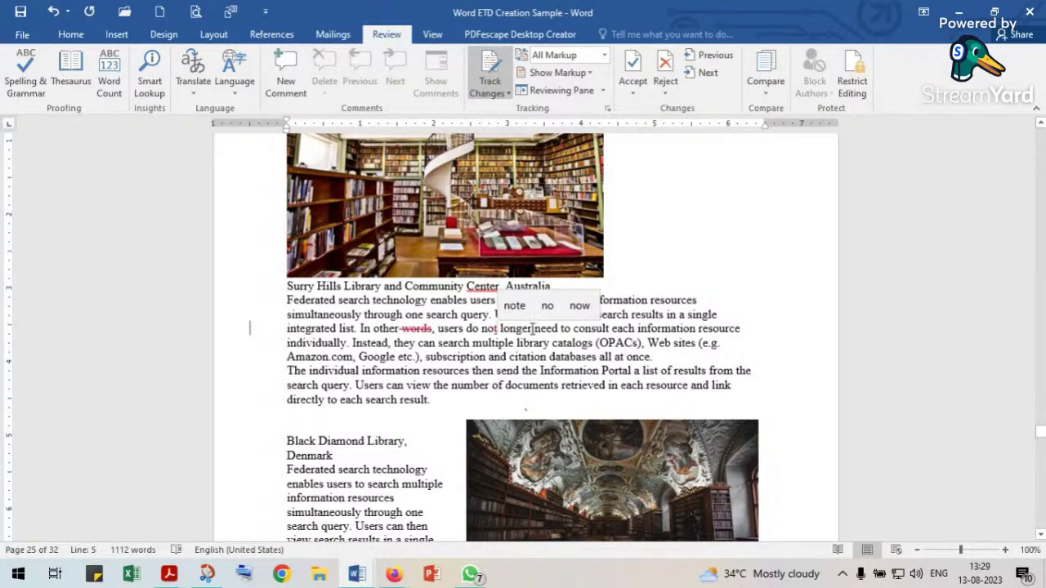
pyautogui.doubleClick(514, 328)
pyautogui.press('Delete')
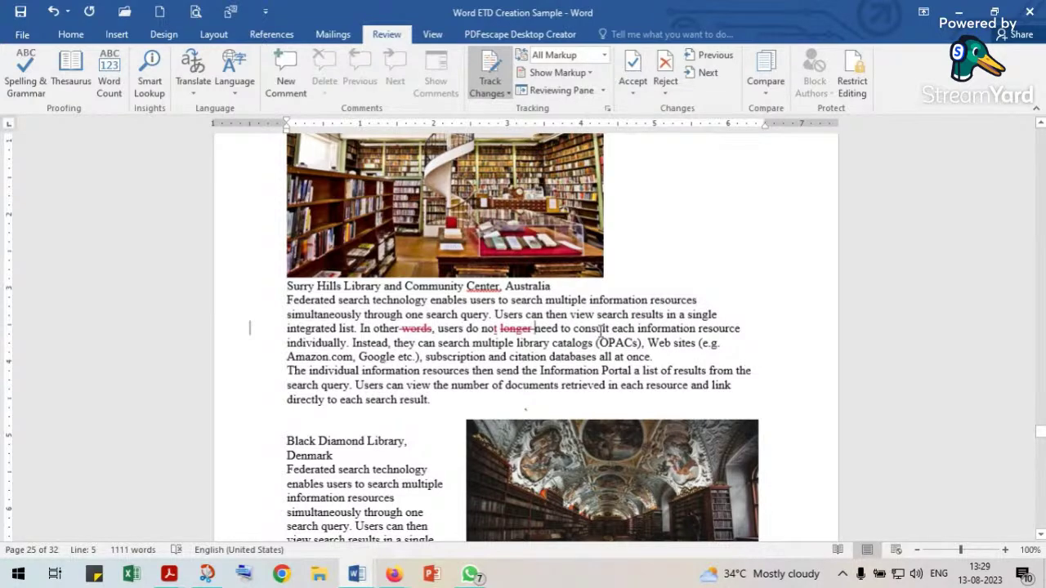
# Insert "any longer" after "each information resource" in the Surry Hills paragraph as a tracked change.
pyautogui.click(740, 329)
pyautogui.write('any lo')
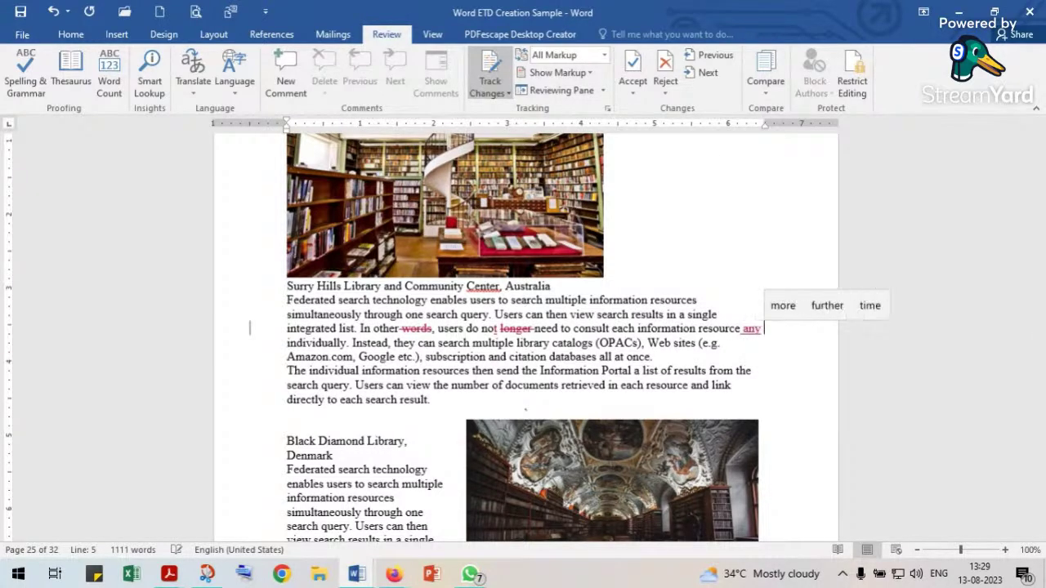
pyautogui.write('nger')
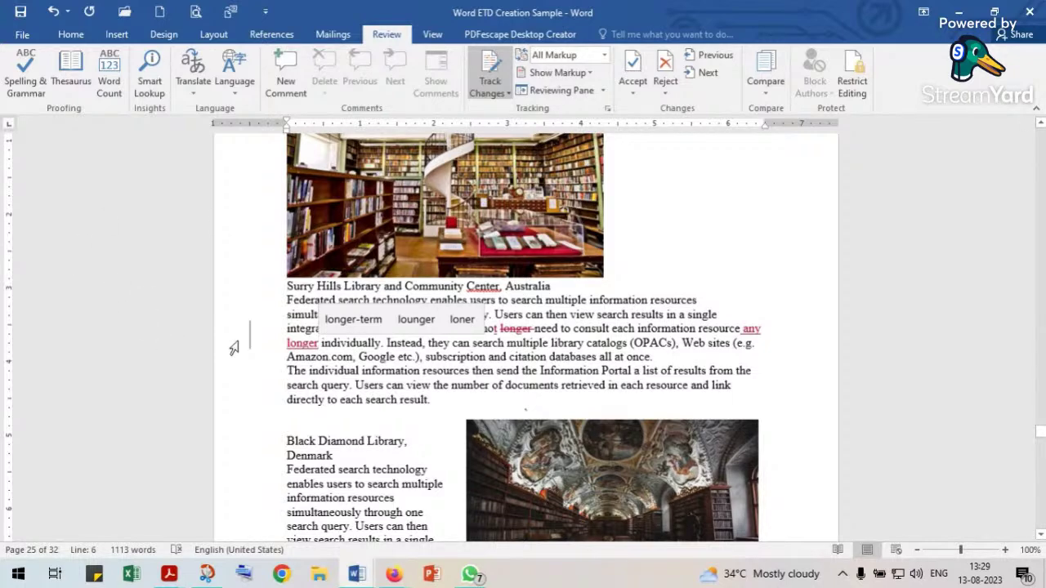
# In the Black Diamond Library paragraph, capitalise "results" in "view search results" and insert "library and" before "information resource".
pyautogui.scroll(-3, 272, 371)
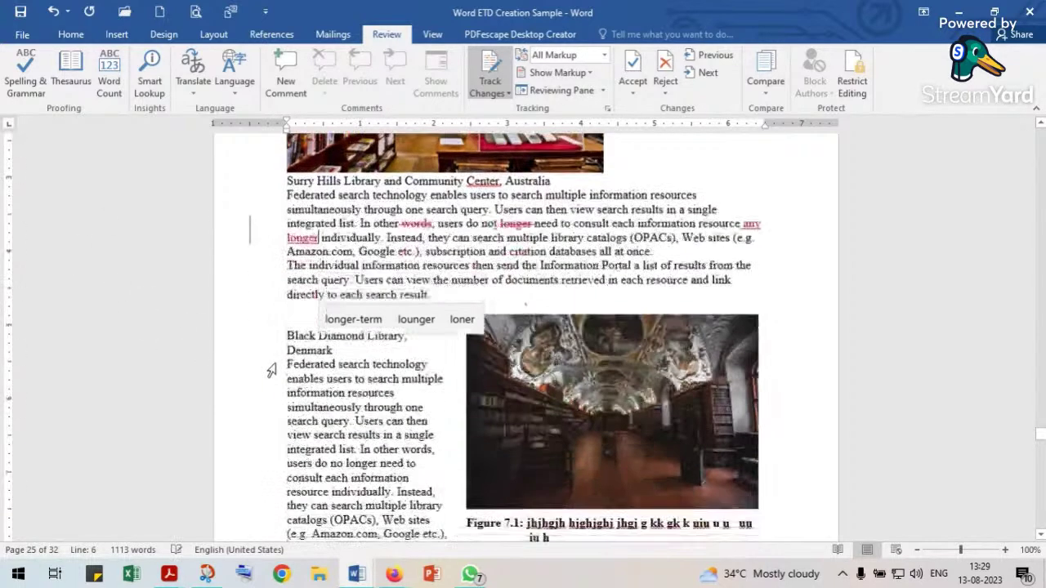
pyautogui.click(361, 348)
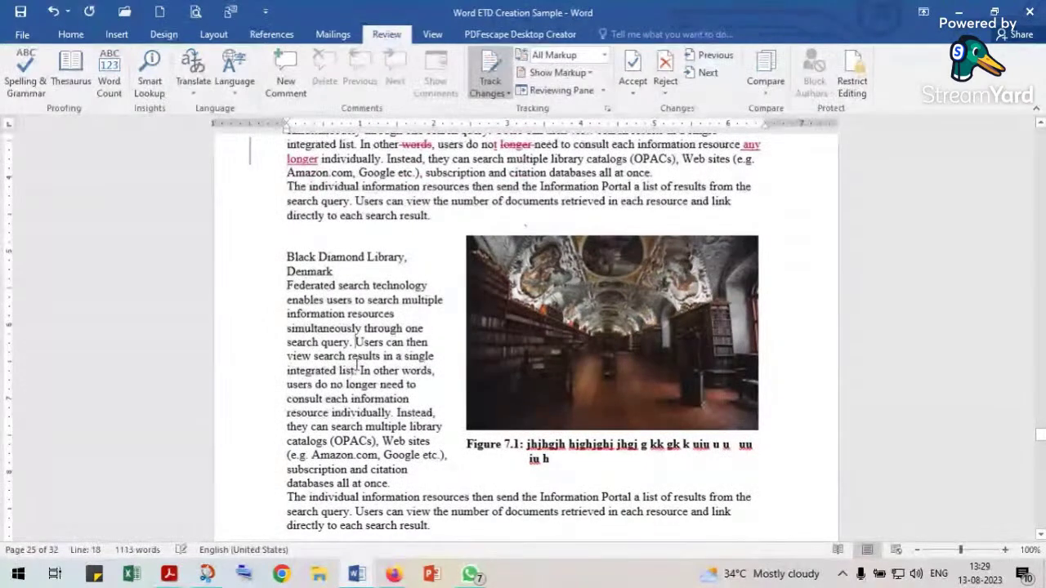
pyautogui.hotkey('shift', 'F3')
pyautogui.click(364, 399)
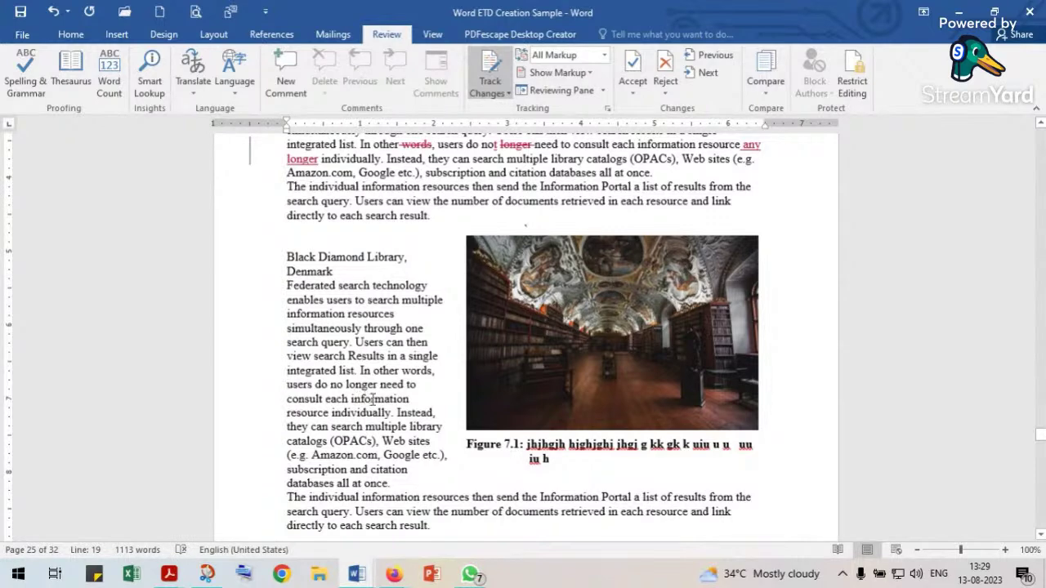
pyautogui.click(412, 399)
pyautogui.click(350, 399)
pyautogui.write('lib')
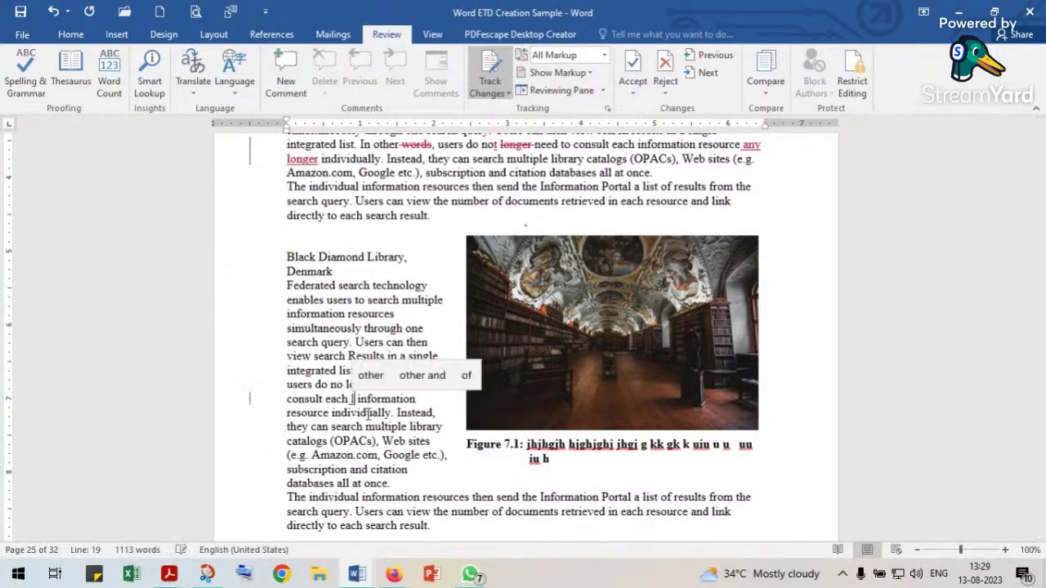
pyautogui.write('rary and')
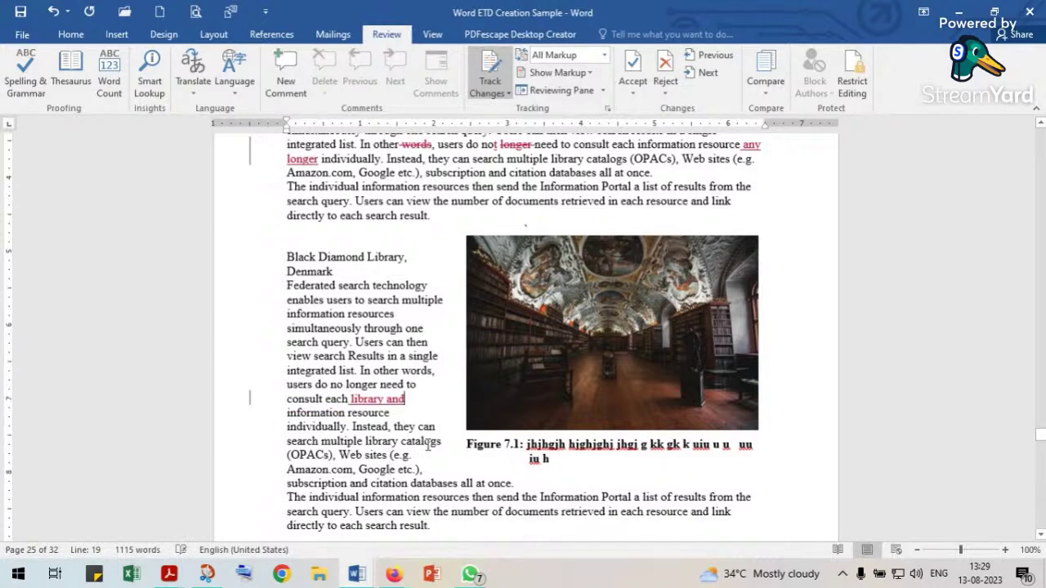
# Inspect the details of the tracked deletion of "longer" in the Surry Hills paragraph and set the review display to No Markup.
pyautogui.scroll(3, 431, 410)
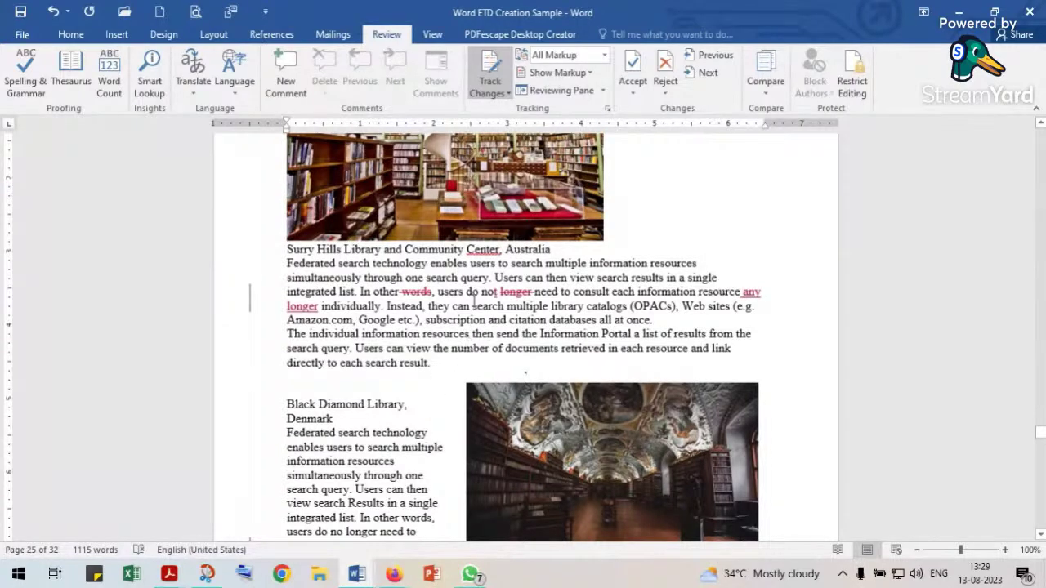
pyautogui.moveTo(520, 295)
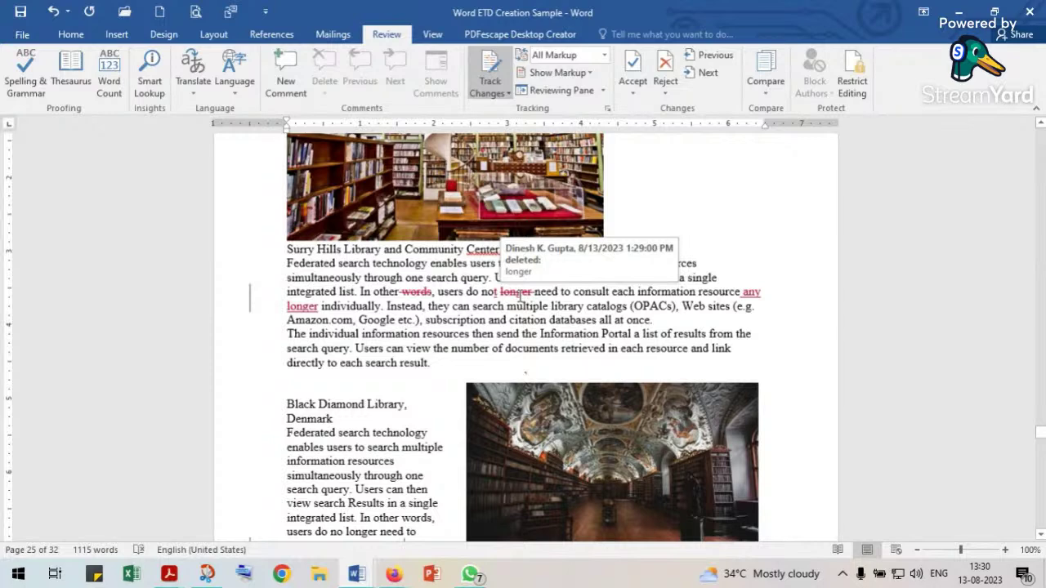
pyautogui.click(604, 54)
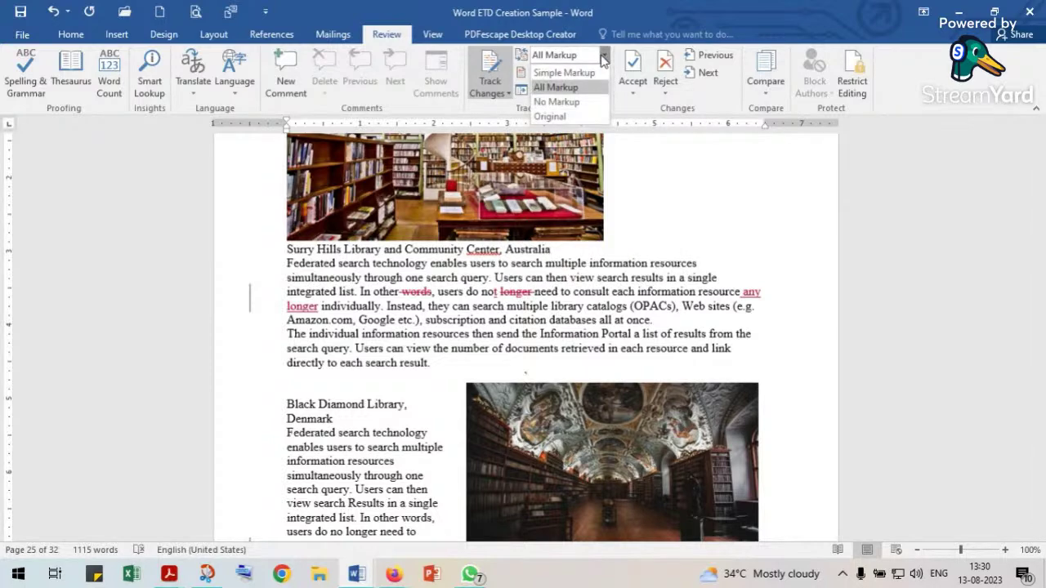
pyautogui.click(603, 55)
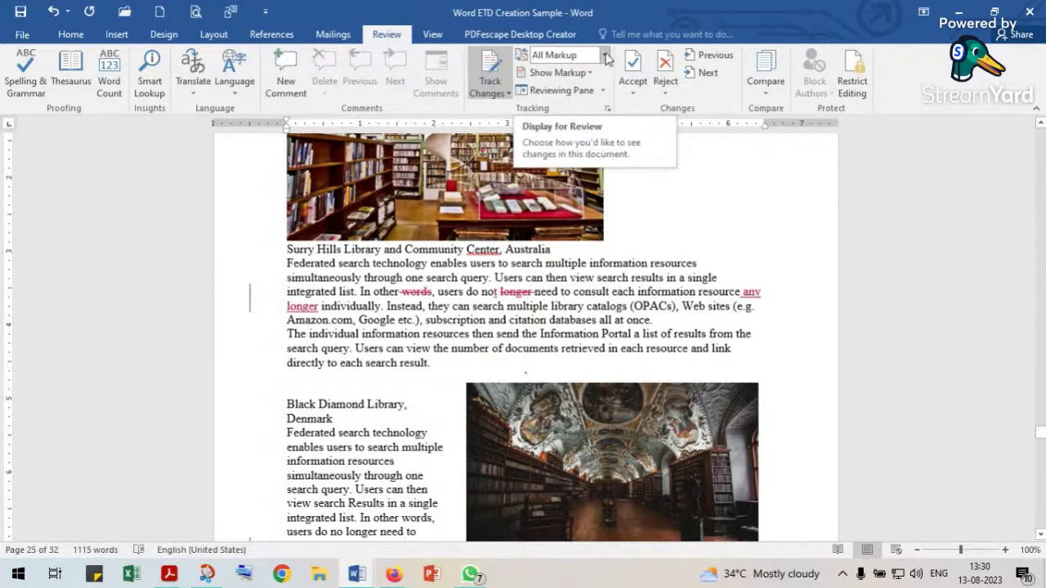
pyautogui.click(605, 55)
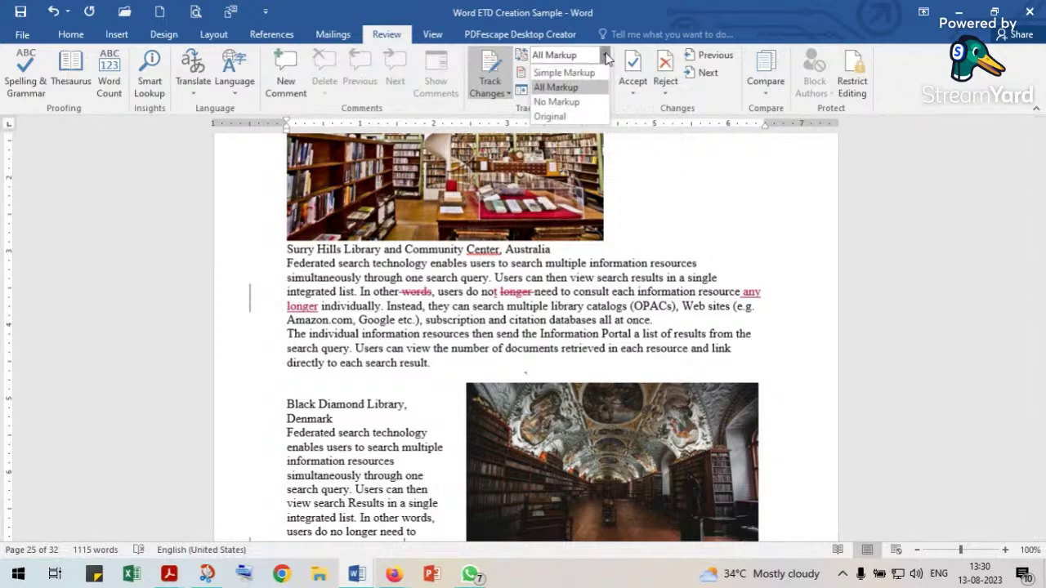
pyautogui.click(566, 104)
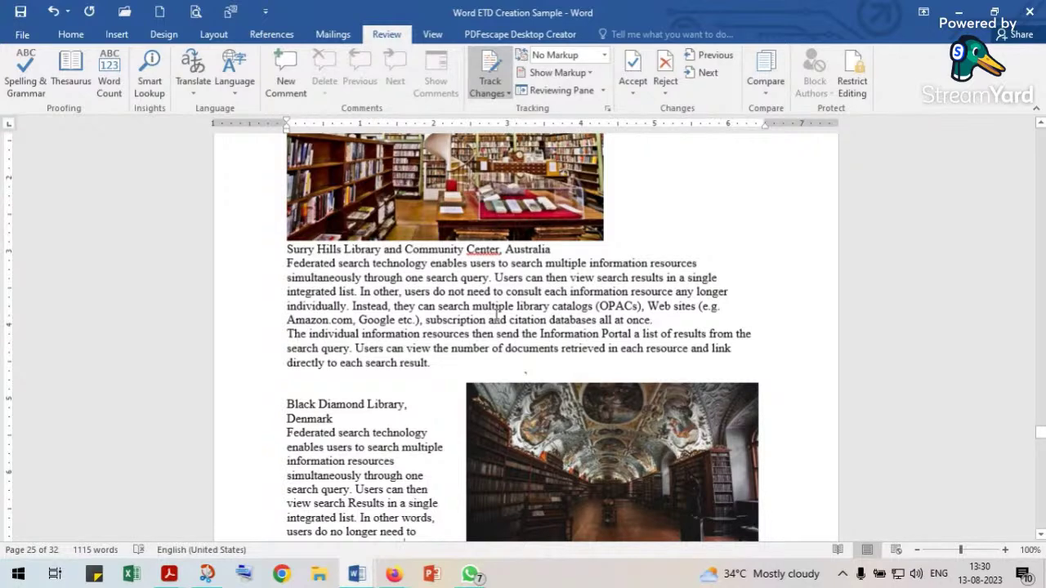
# Delete "Information Portal" from the sentence about individual information resources below Surry Hills and show the edits with All Markup.
pyautogui.doubleClick(553, 333)
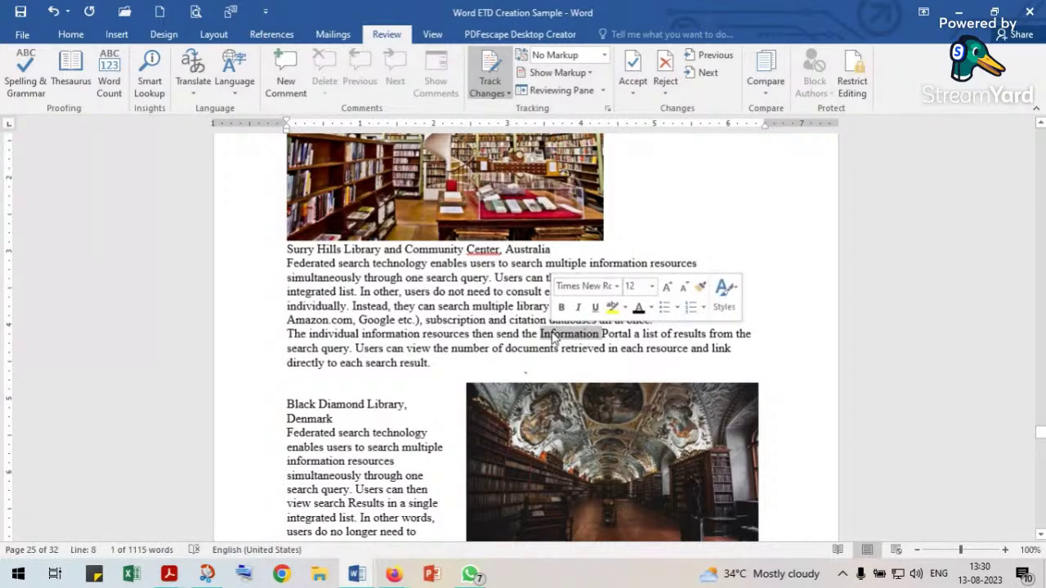
pyautogui.press('Delete')
pyautogui.hotkey('ctrl', 'Delete')
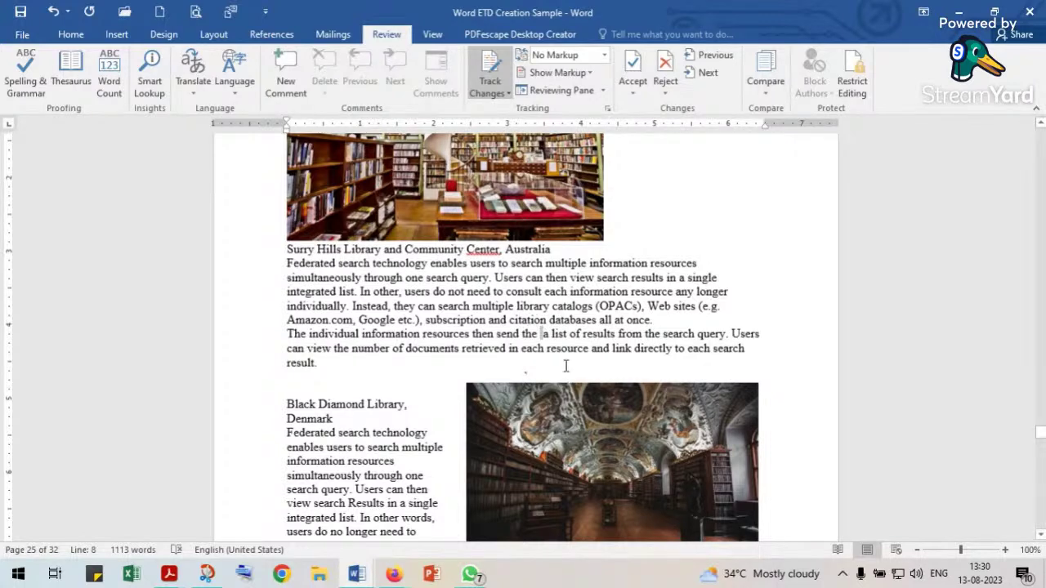
pyautogui.click(604, 55)
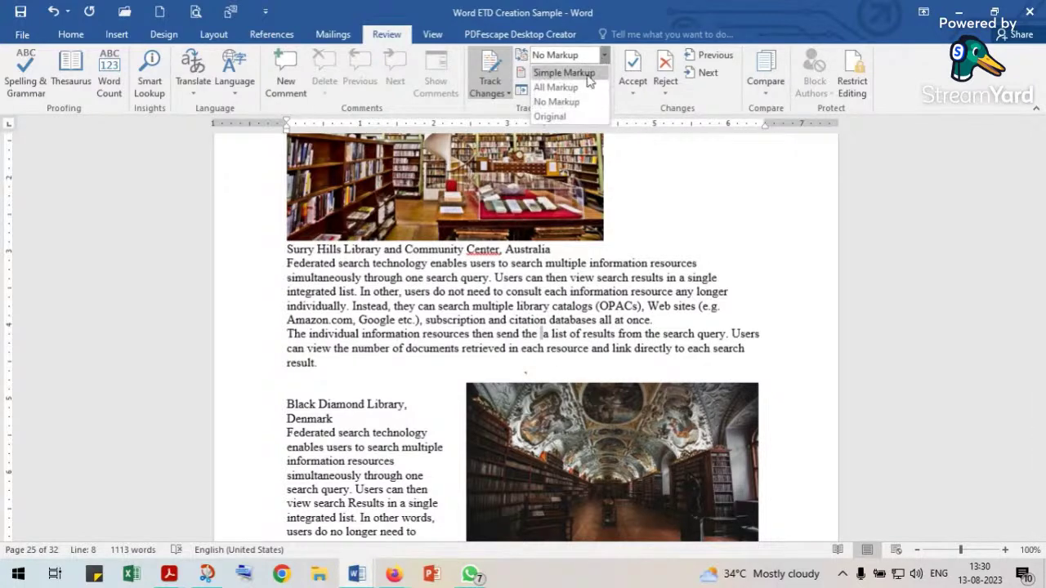
pyautogui.click(556, 87)
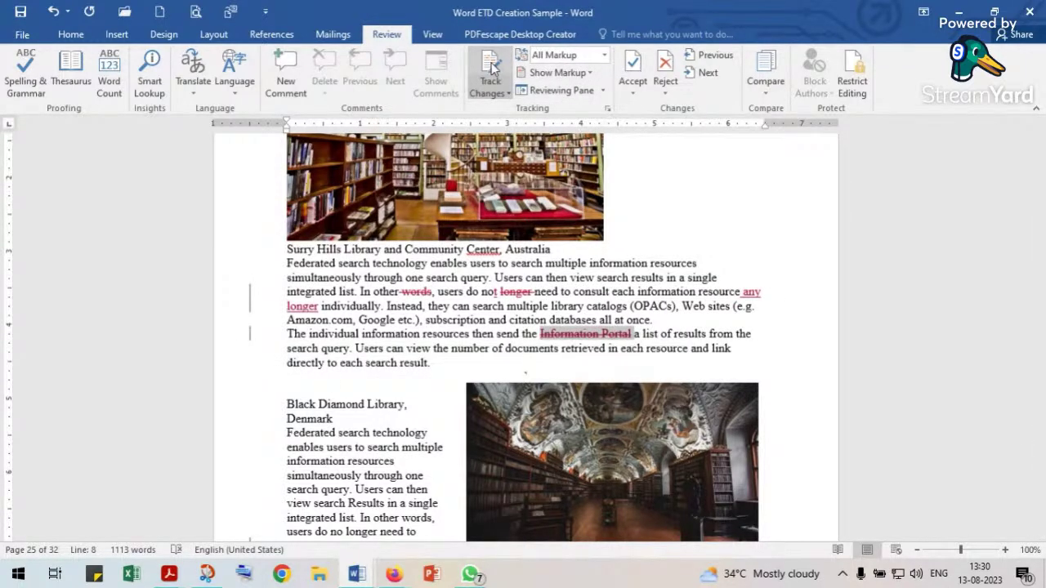
# Set the review display to No Markup and to Simple Markup, checking the change bars beside both library paragraphs.
pyautogui.click(605, 55)
pyautogui.click(573, 100)
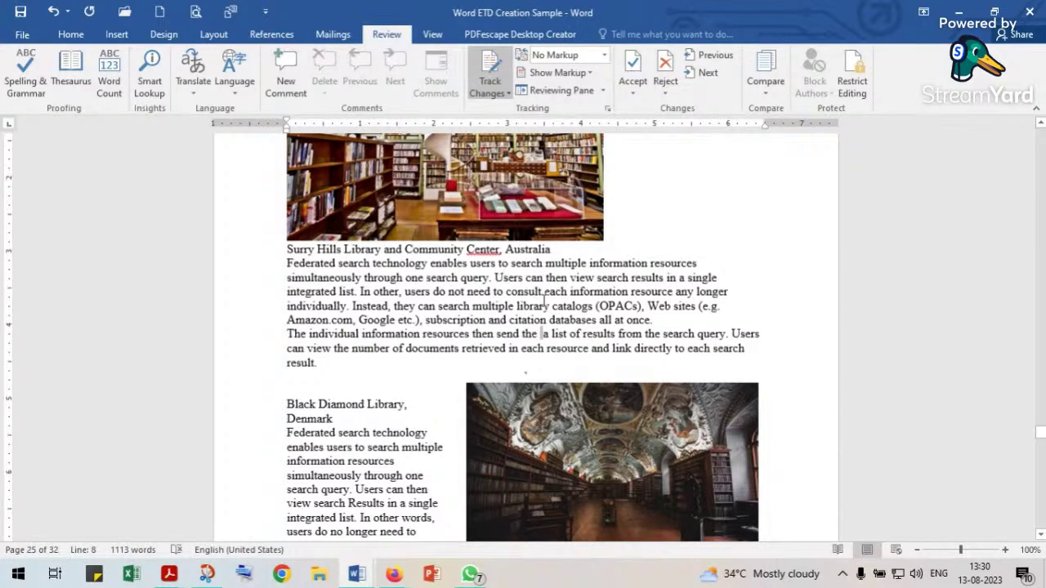
pyautogui.click(604, 57)
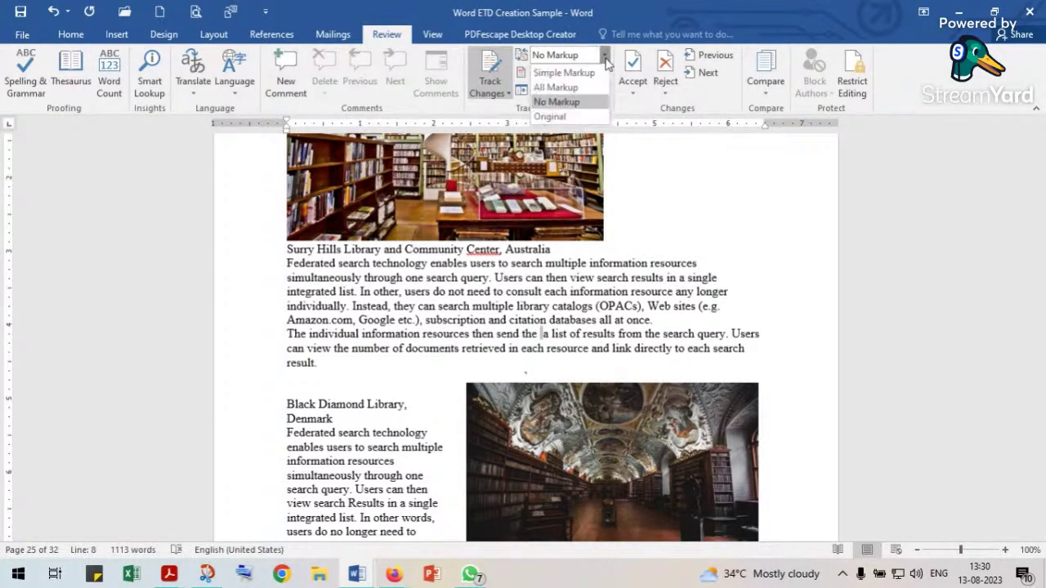
pyautogui.click(563, 73)
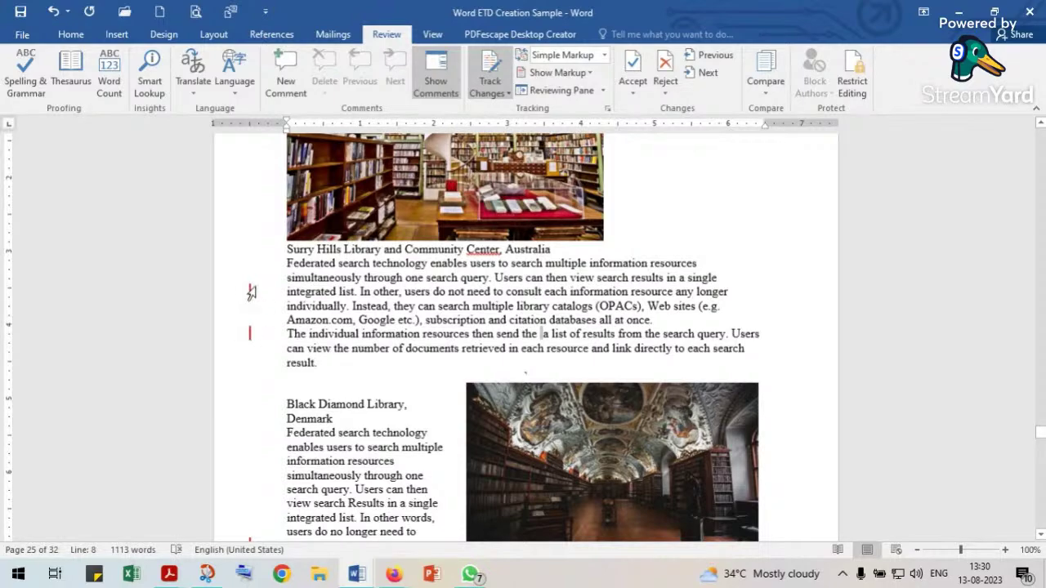
pyautogui.scroll(-5, 252, 294)
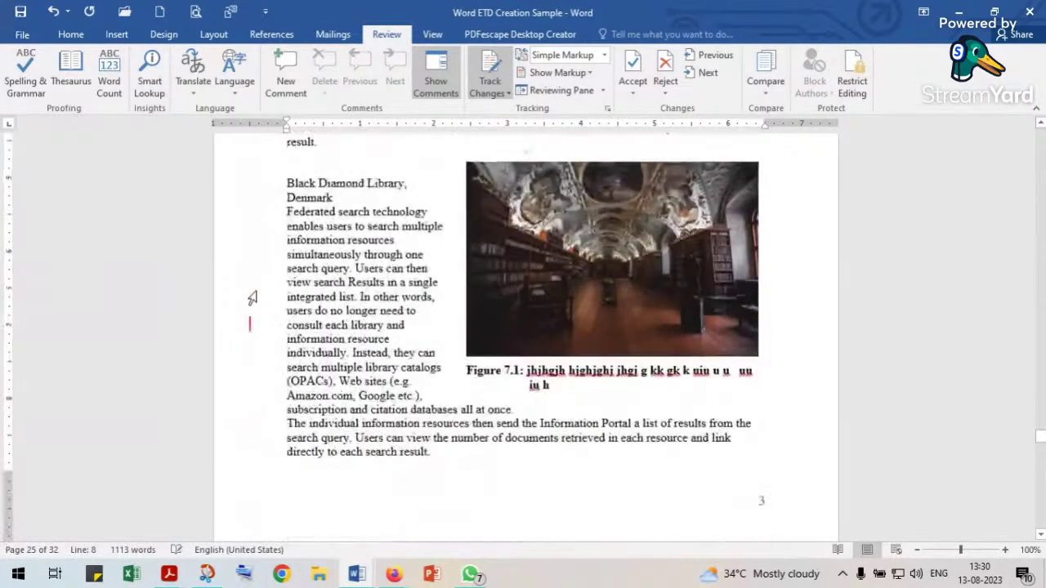
pyautogui.scroll(-4, 245, 344)
pyautogui.scroll(5, 246, 343)
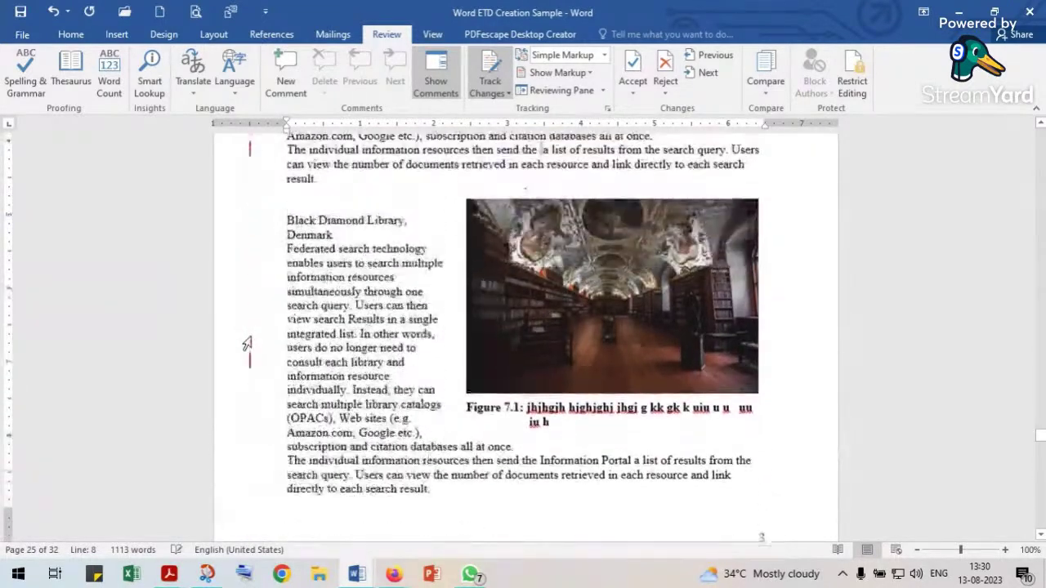
pyautogui.scroll(3, 247, 343)
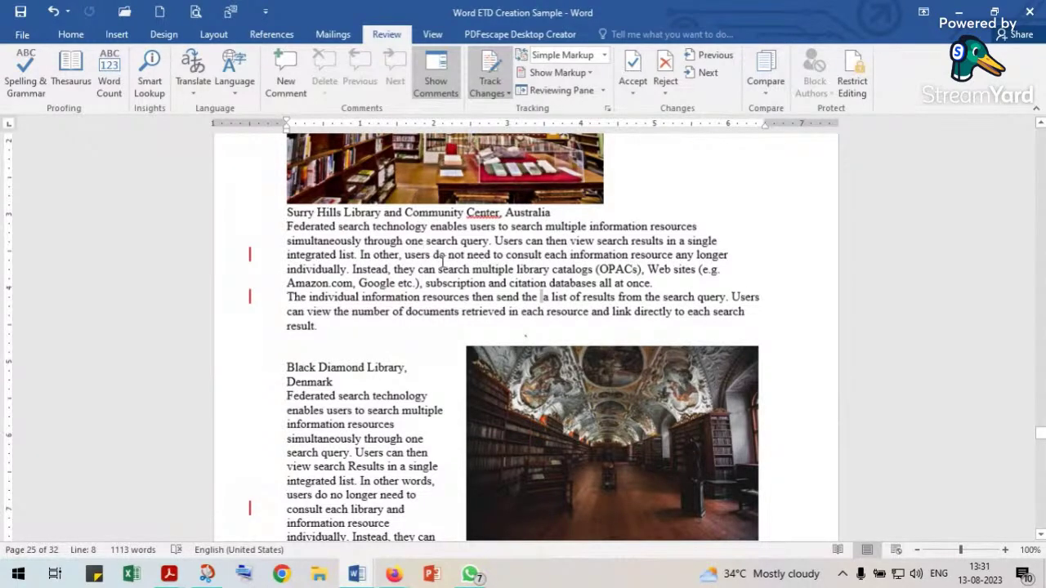
# Compare the edited text in All Markup with the Original view and return the review display to All Markup.
pyautogui.click(606, 56)
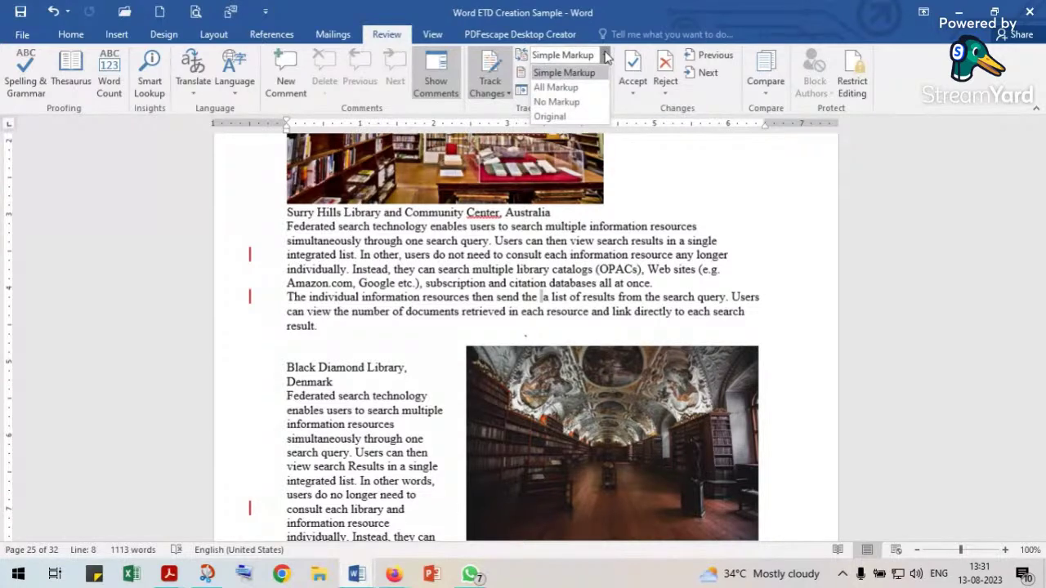
pyautogui.click(564, 86)
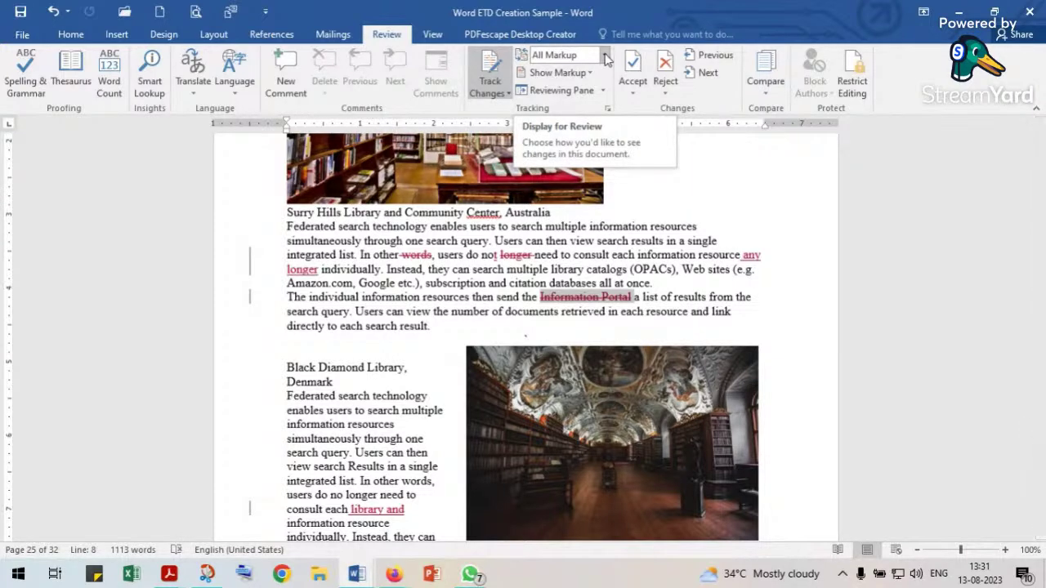
pyautogui.click(607, 56)
pyautogui.click(552, 115)
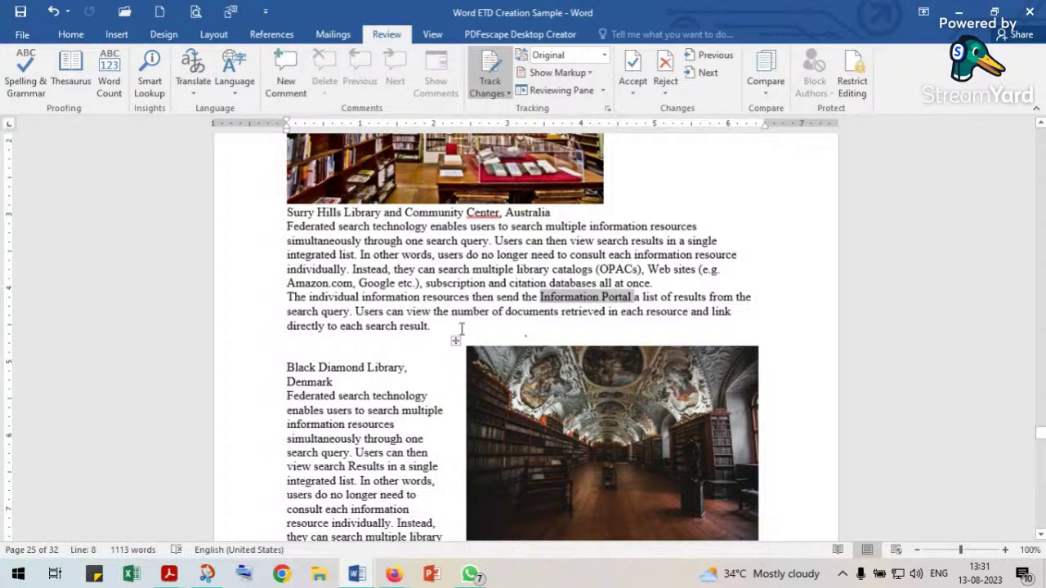
pyautogui.click(606, 55)
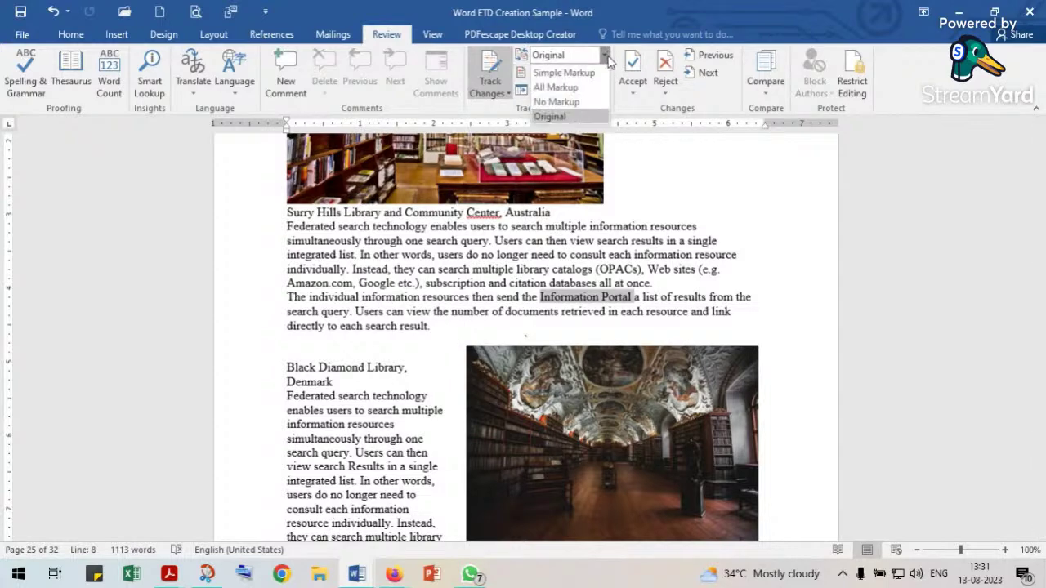
pyautogui.click(582, 88)
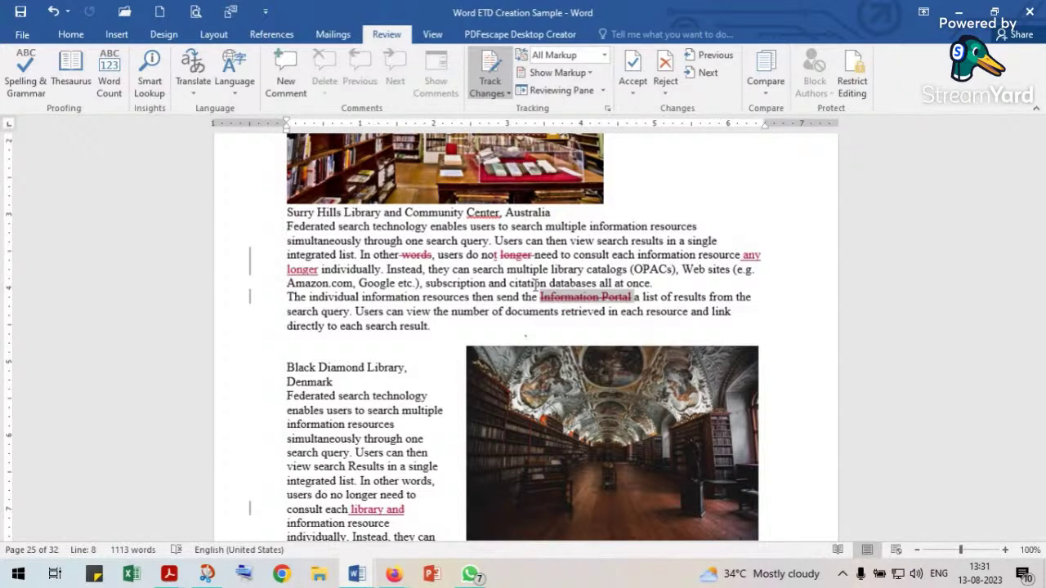
# Accept the tracked edits to "words", "not" and "longer" in the Surry Hills paragraph, and reject the "any longer" insertion and "Information Portal" deletion.
pyautogui.click(369, 228)
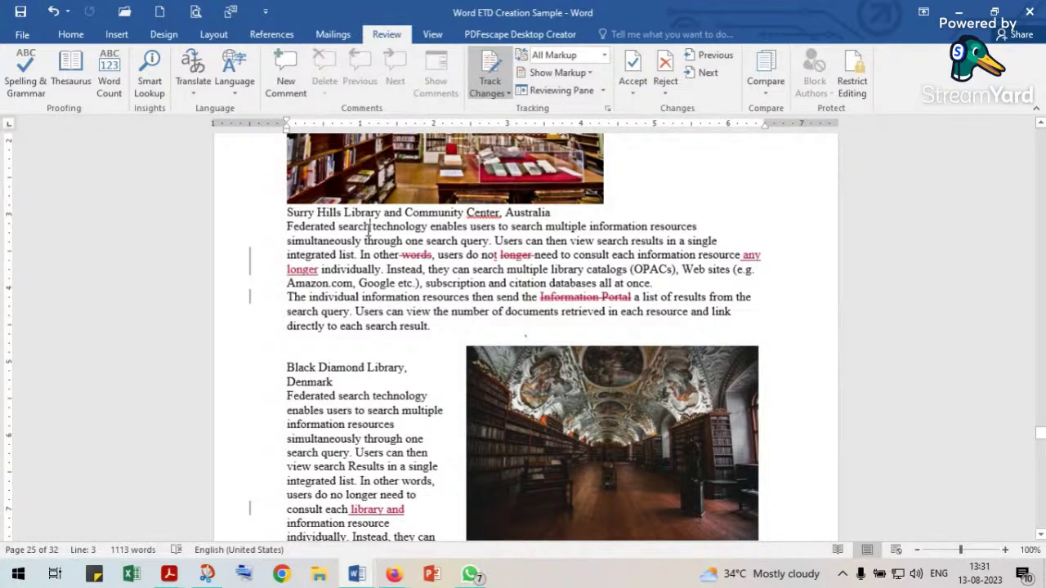
pyautogui.click(633, 68)
pyautogui.click(634, 68)
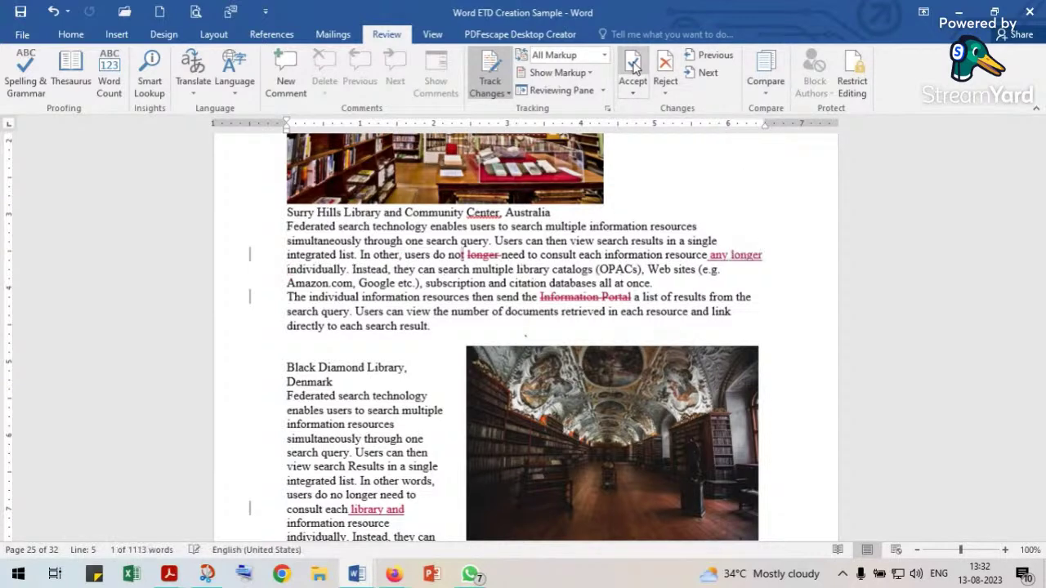
pyautogui.click(634, 68)
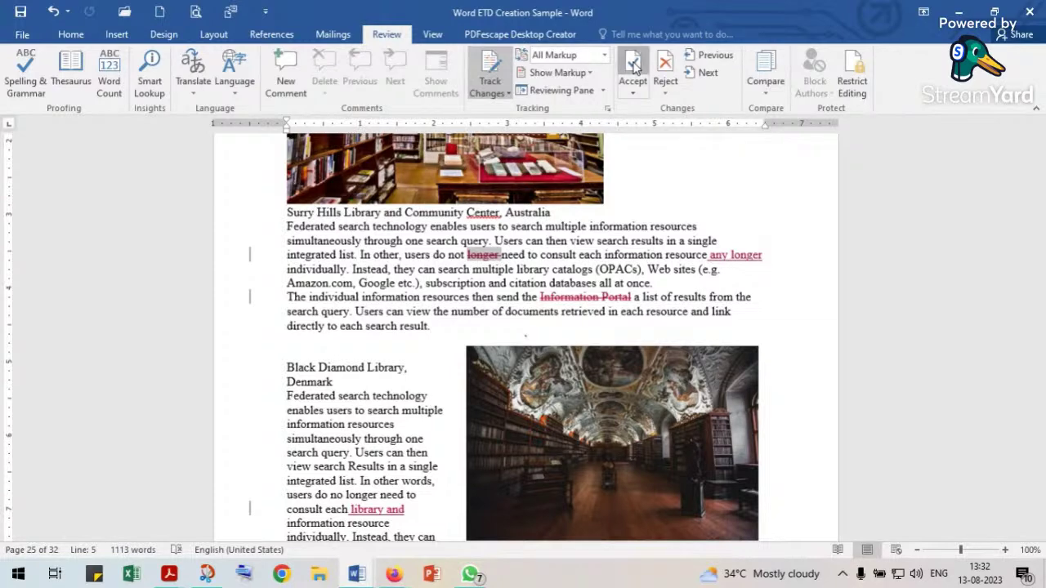
pyautogui.click(634, 68)
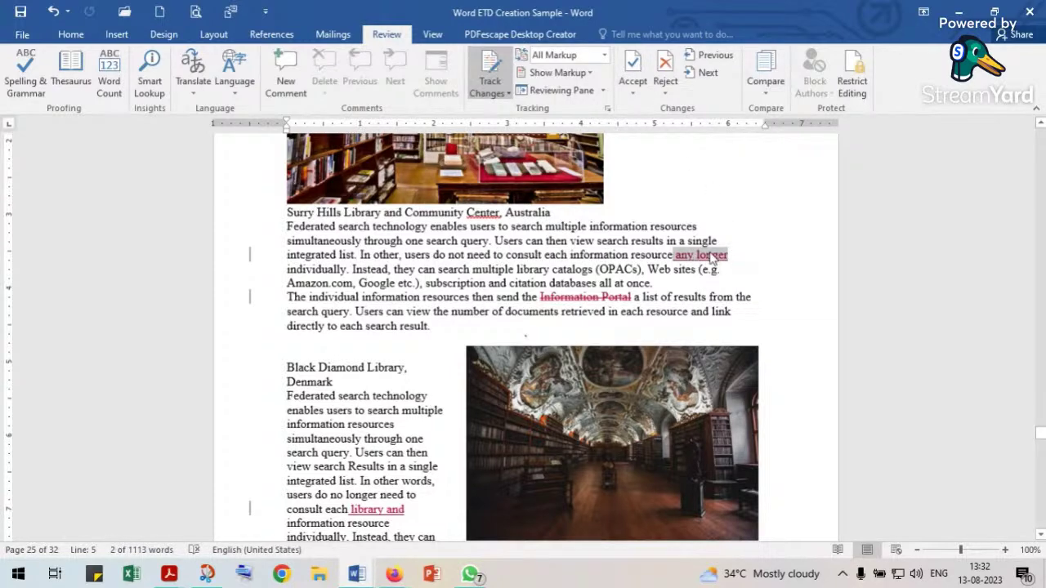
pyautogui.click(664, 68)
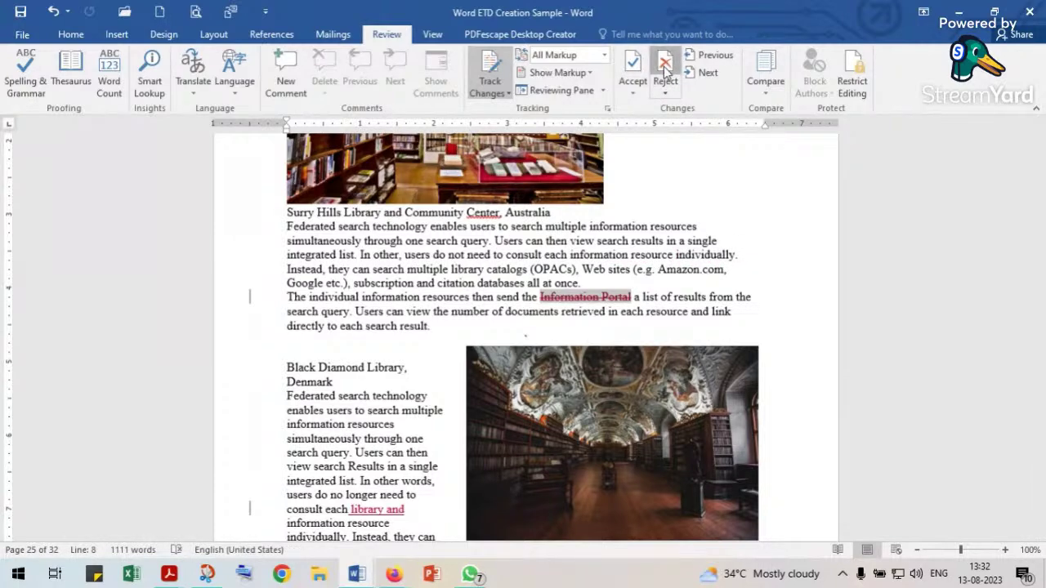
pyautogui.click(664, 69)
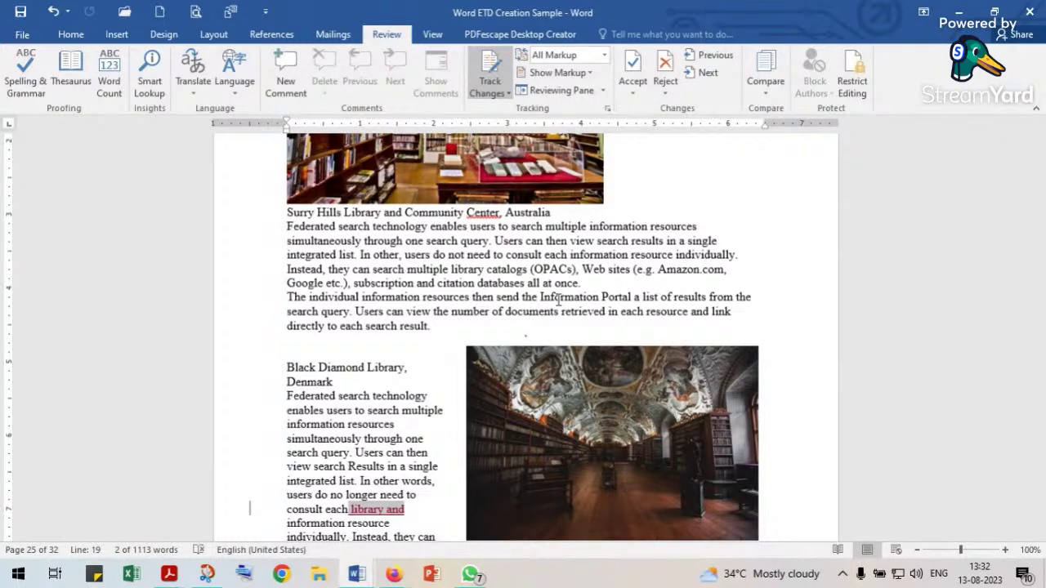
# Show the choices for accepting all tracked changes and close them without applying any.
pyautogui.click(635, 95)
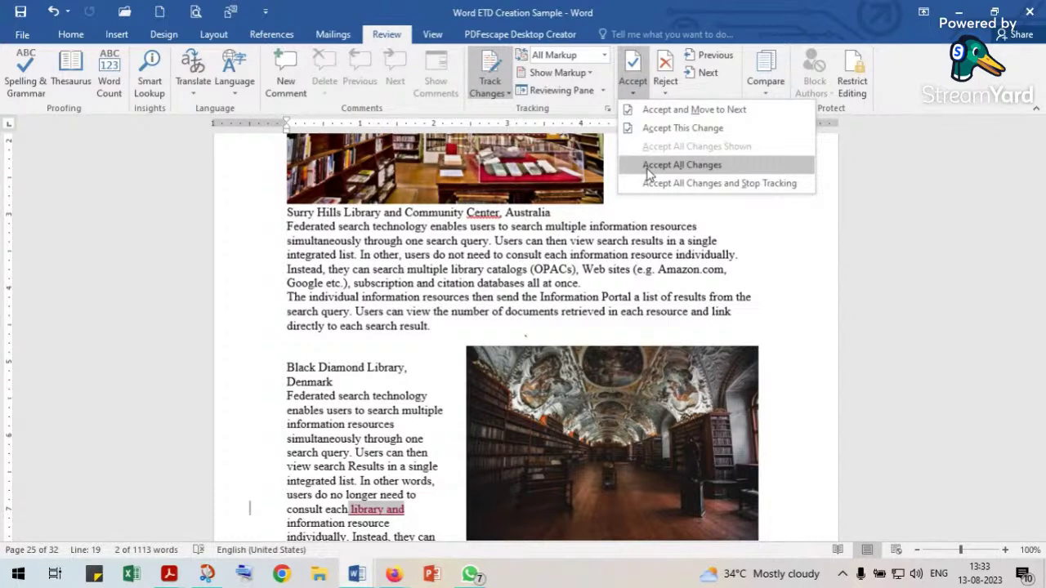
pyautogui.click(546, 257)
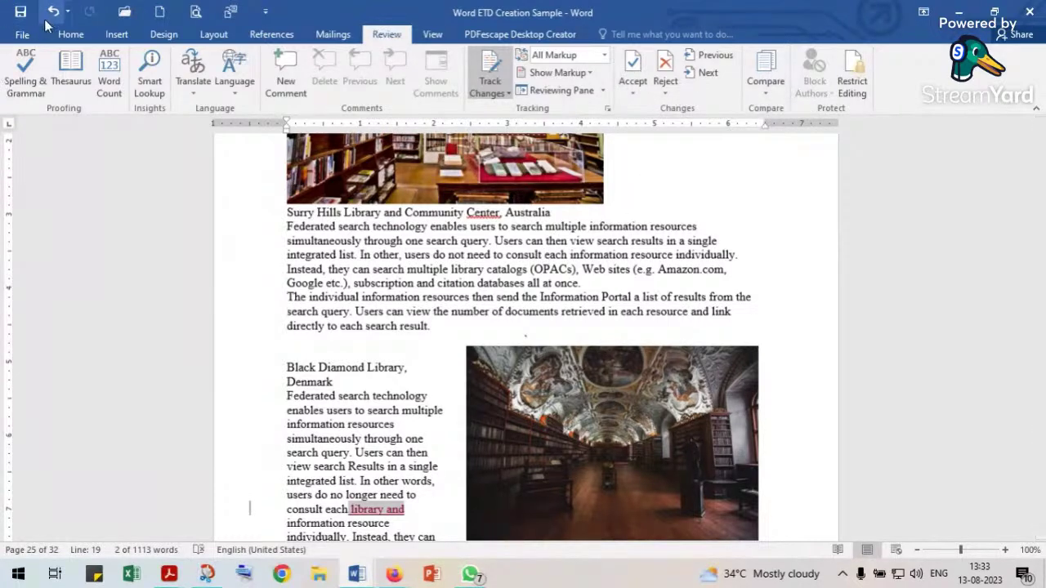
pyautogui.click(420, 262)
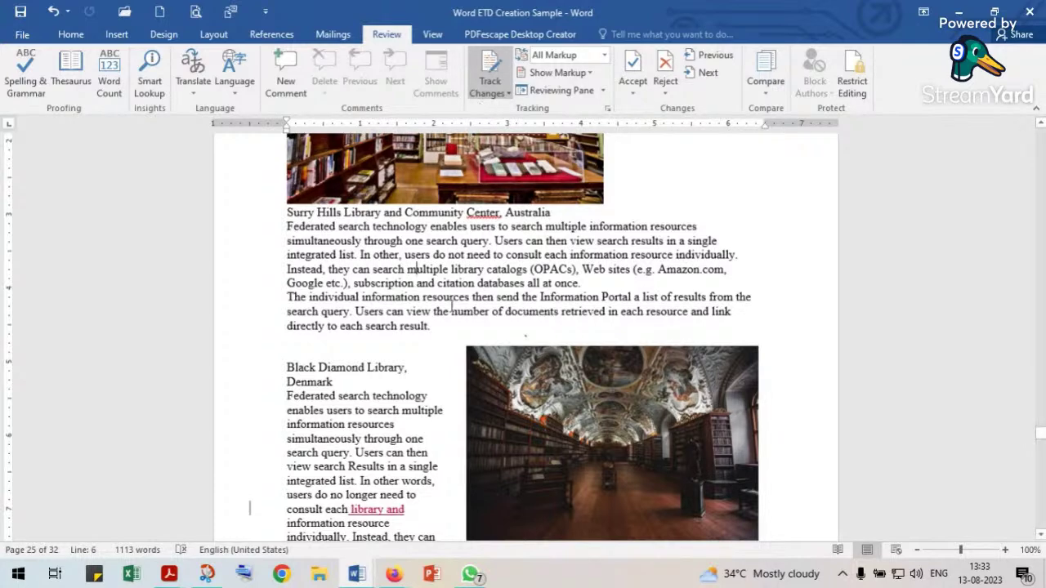
# Delete a character in "citation" in the Surry Hills paragraph with tracking on, and undo the deletion.
pyautogui.click(447, 282)
pyautogui.press('BackSpace')
pyautogui.hotkey('ctrl', 'z')
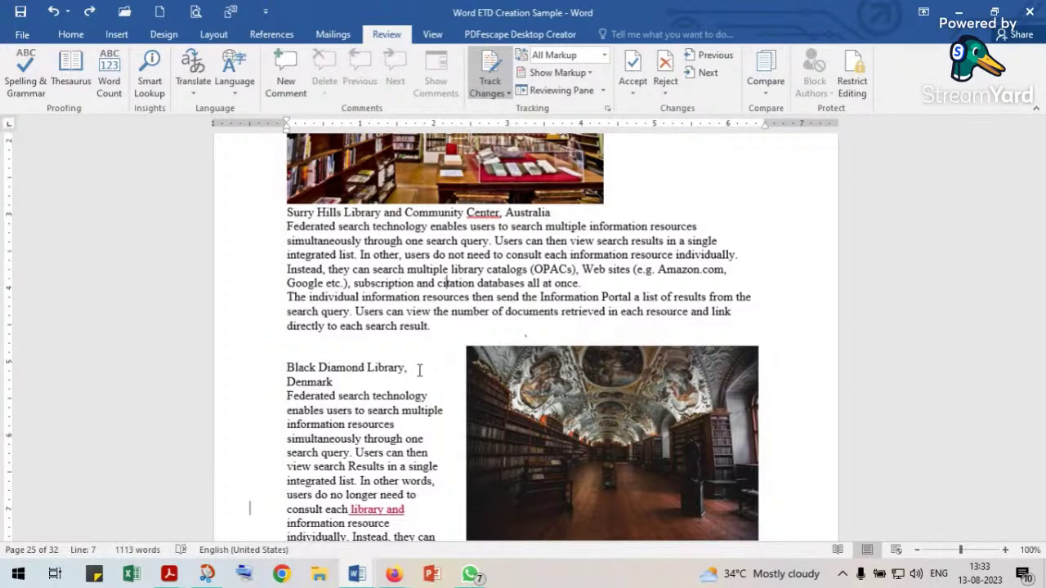
# Turn off Track Changes and try untracked character deletions in "citation" in the Surry Hills paragraph, restoring the word.
pyautogui.click(491, 74)
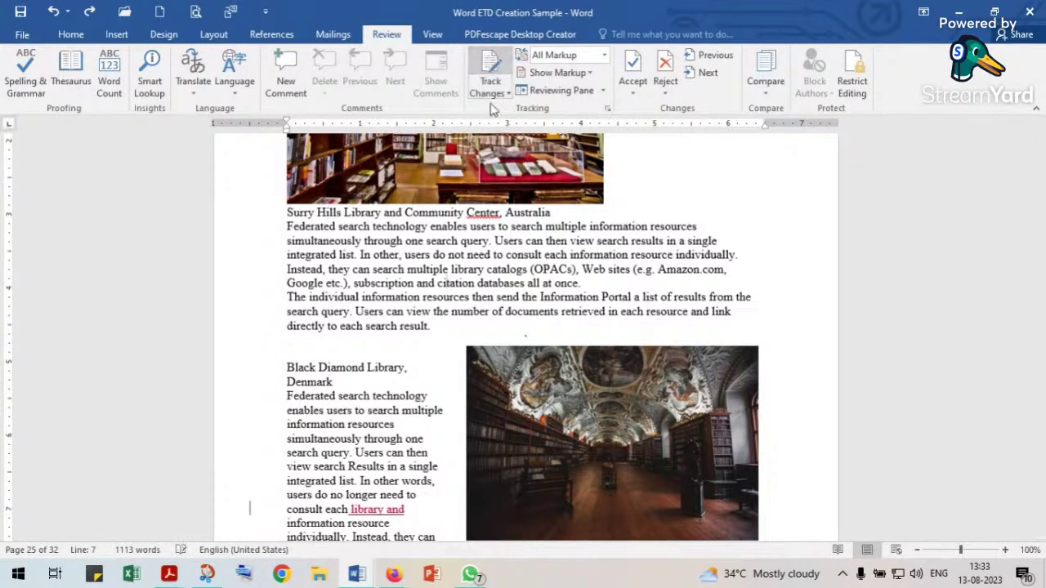
pyautogui.press('BackSpace')
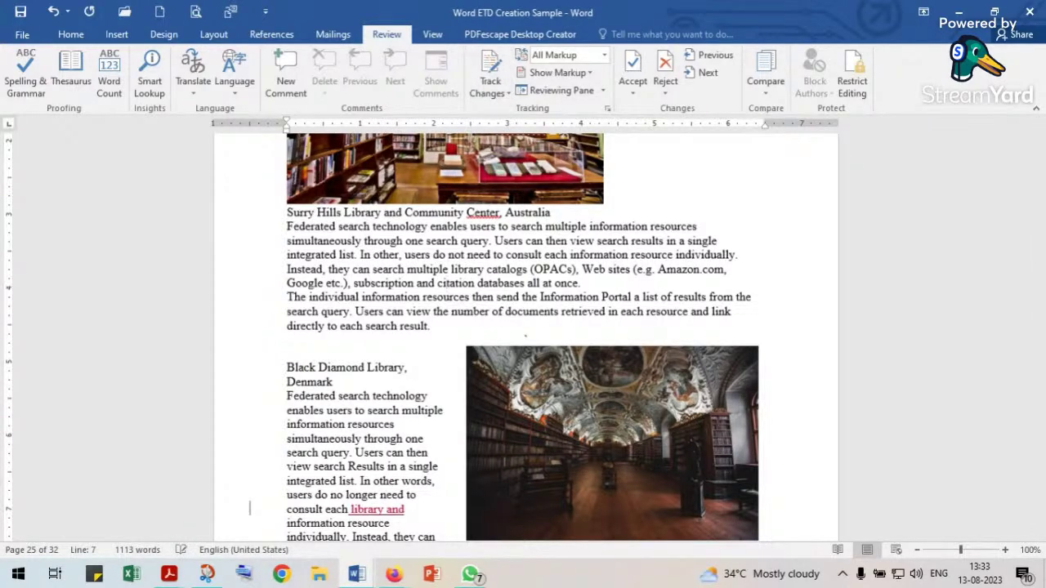
pyautogui.press('BackSpace')
pyautogui.press('Delete')
pyautogui.write('it')
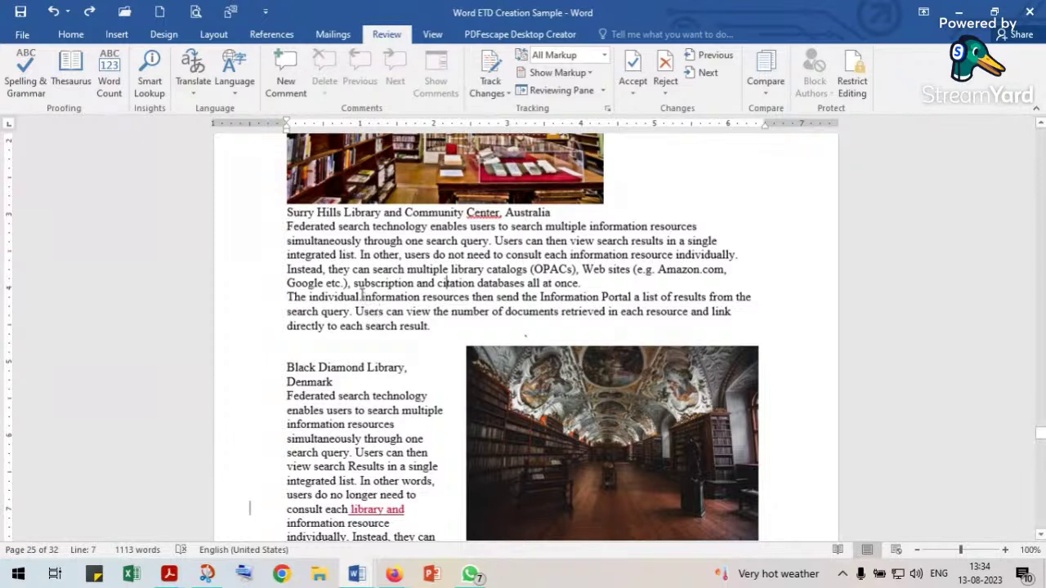
# Browse the Windows emoji panel from the Surry Hills paragraph and from the 6.3 Truncated Search paragraph, without inserting an emoji.
pyautogui.click(436, 283)
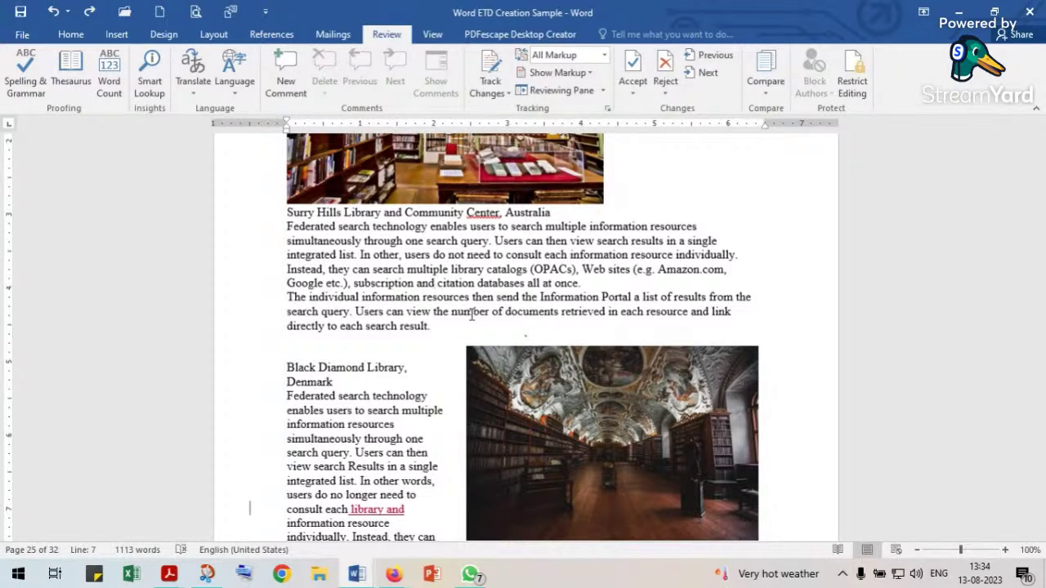
pyautogui.press('super+period')
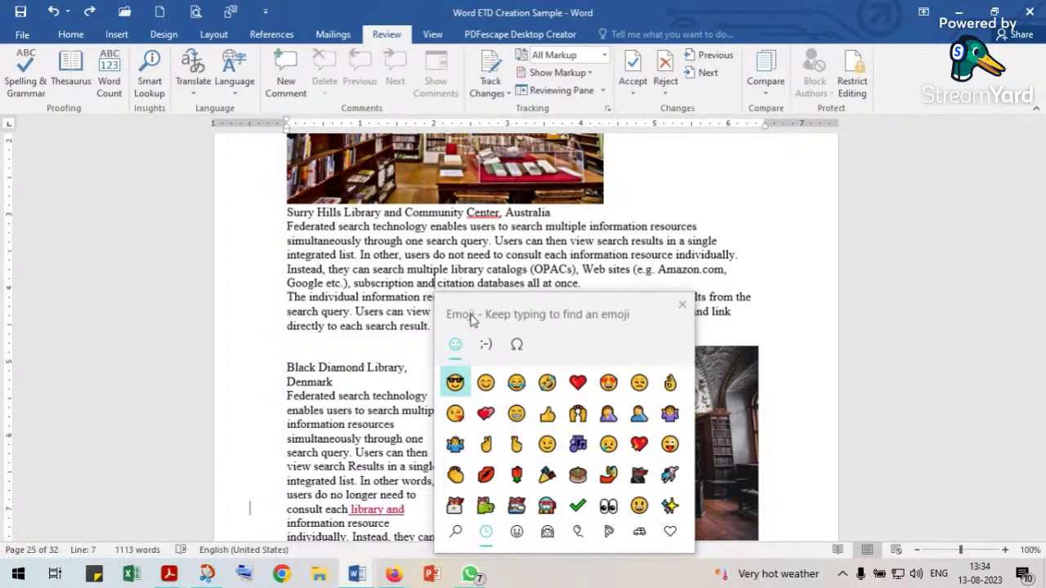
pyautogui.scroll(-1, 515, 401)
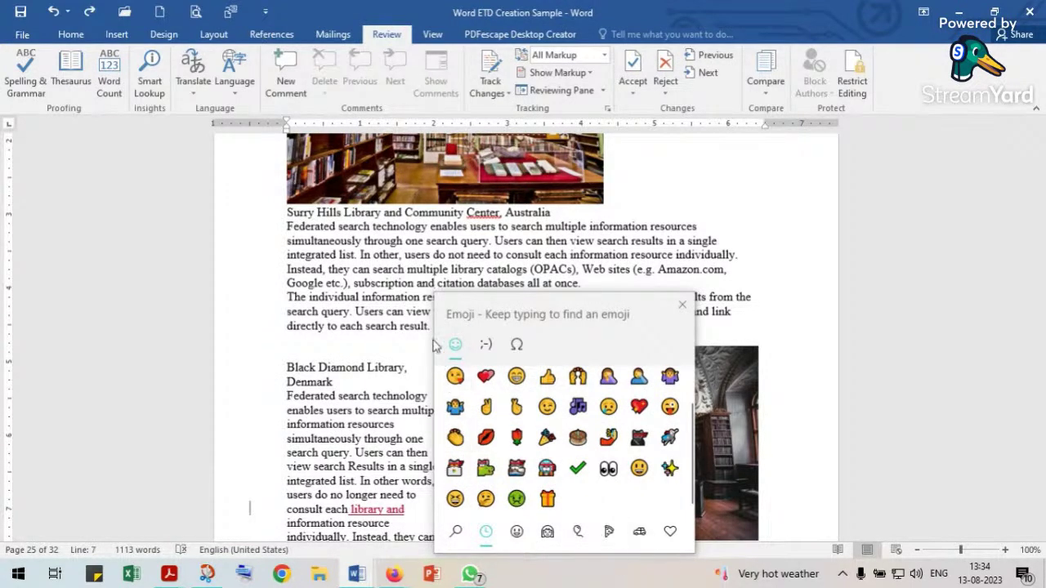
pyautogui.click(392, 274)
pyautogui.scroll(12, 392, 275)
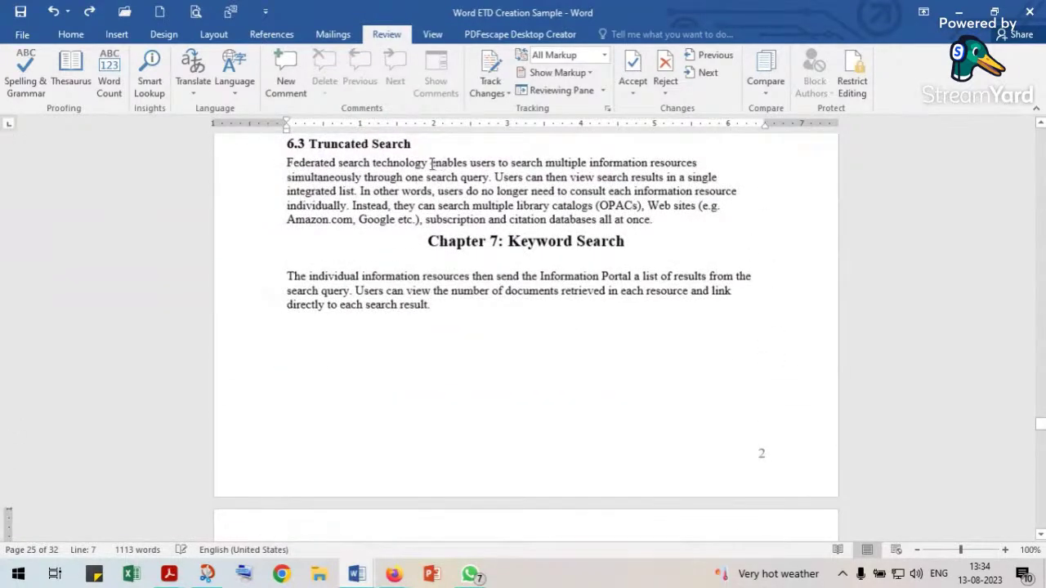
pyautogui.click(430, 162)
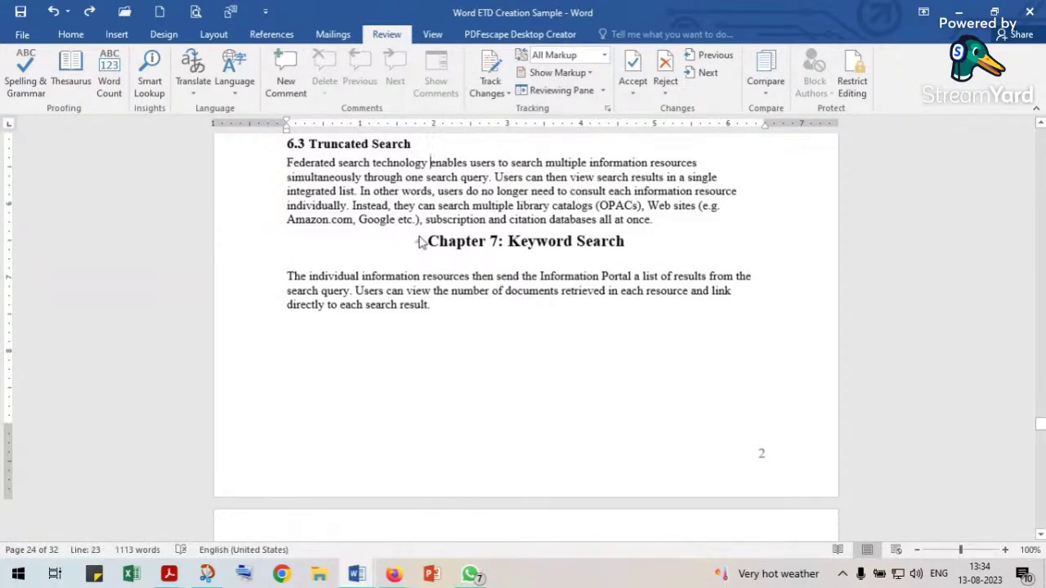
pyautogui.press('super+period')
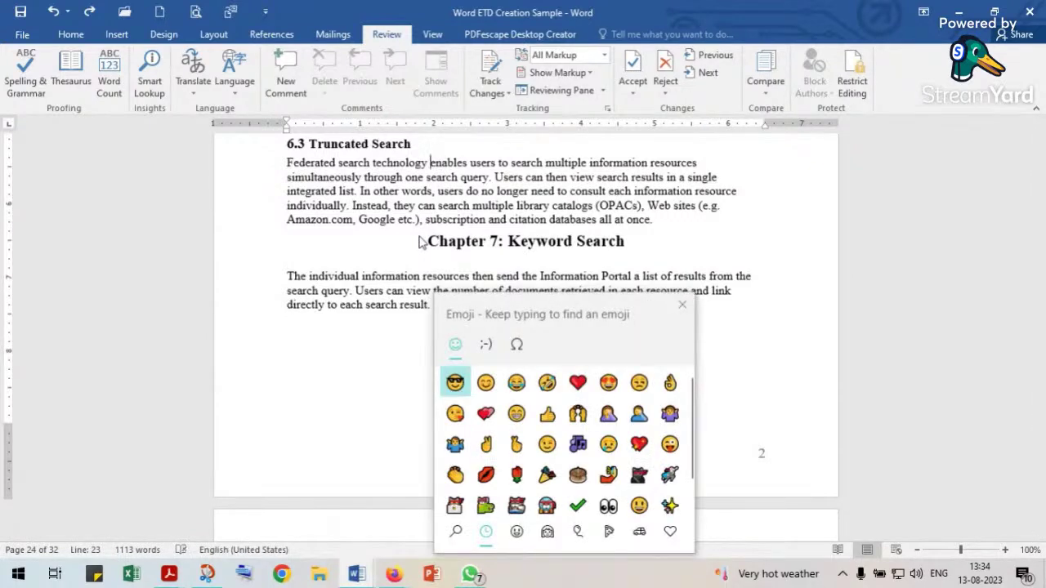
pyautogui.scroll(-1, 515, 409)
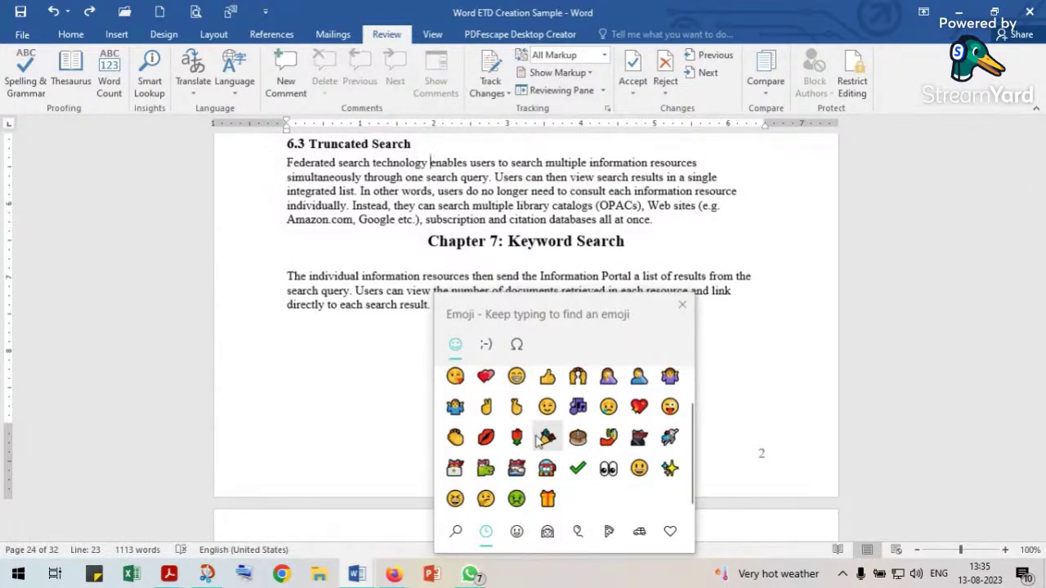
pyautogui.scroll(1, 538, 441)
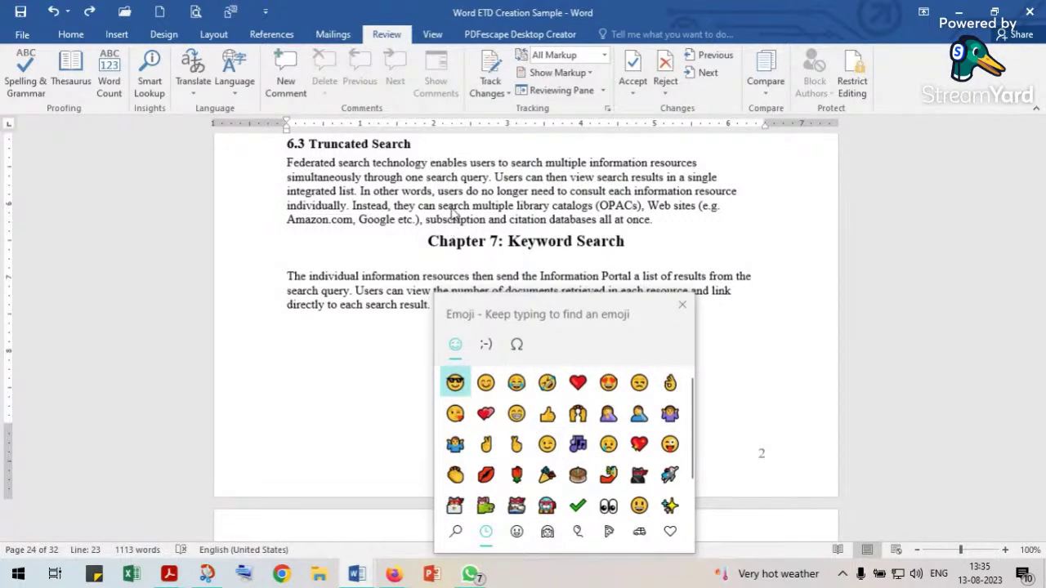
pyautogui.press('Escape')
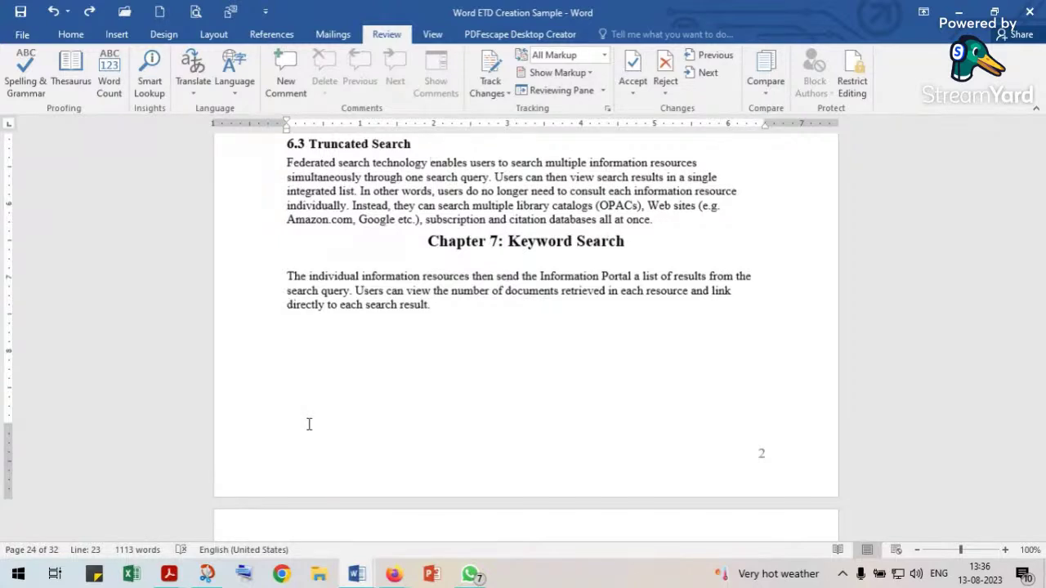
# Open the Windows clipboard history in the 6.3 Truncated Search paragraph and look through its saved entries.
pyautogui.press('super+v')
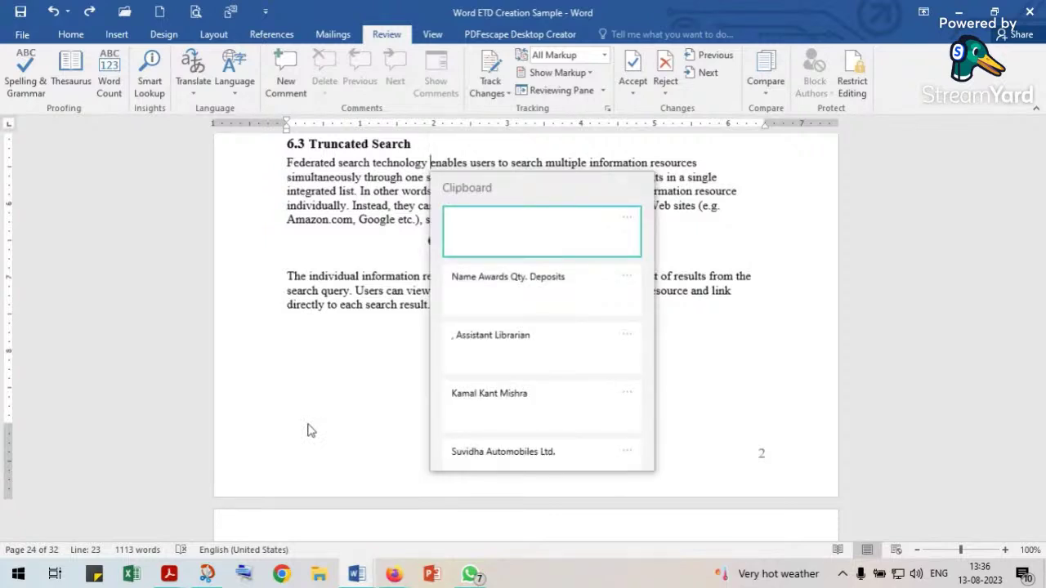
pyautogui.scroll(-1, 523, 286)
pyautogui.scroll(-10, 532, 362)
pyautogui.scroll(-10, 532, 361)
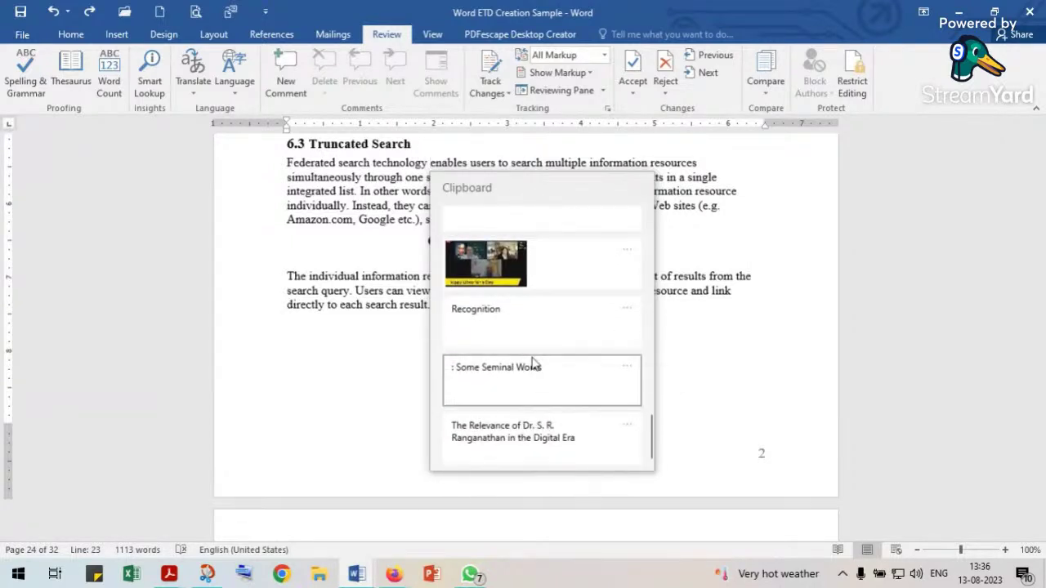
pyautogui.scroll(10, 531, 362)
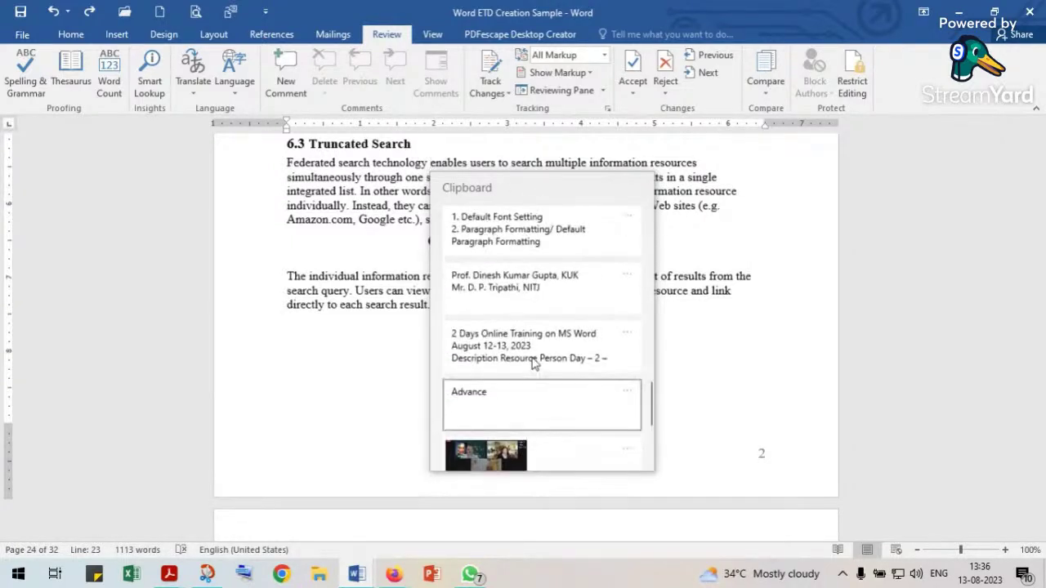
pyautogui.scroll(15, 532, 362)
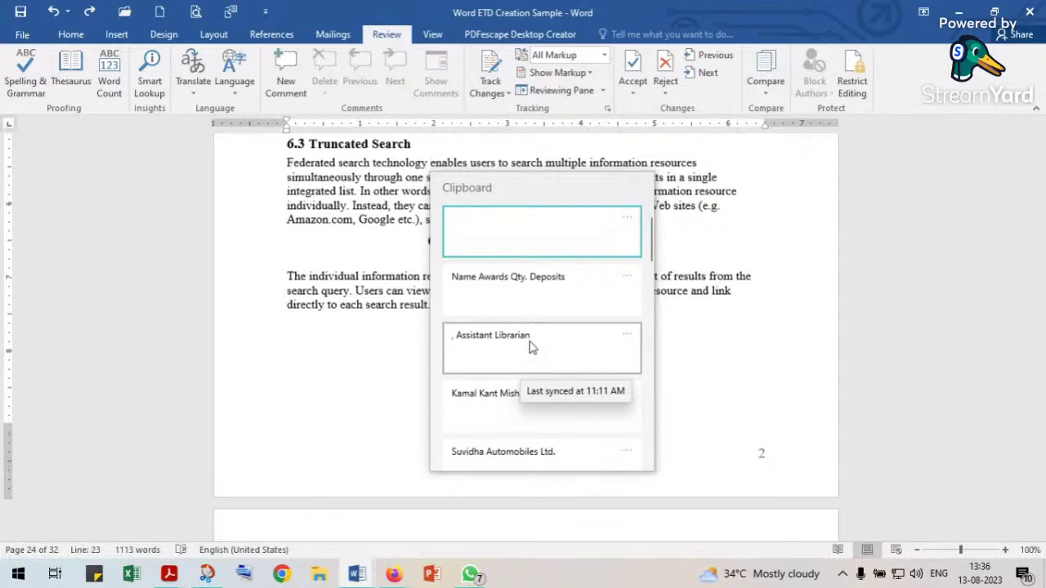
pyautogui.click(284, 206)
# Copy the 6.3 Truncated Search heading and paragraph and paste them from clipboard history into the blank line above "Black Diamond Library, Denmark".
pyautogui.moveTo(286, 162); pyautogui.dragTo(372, 211)
pyautogui.click(379, 218)
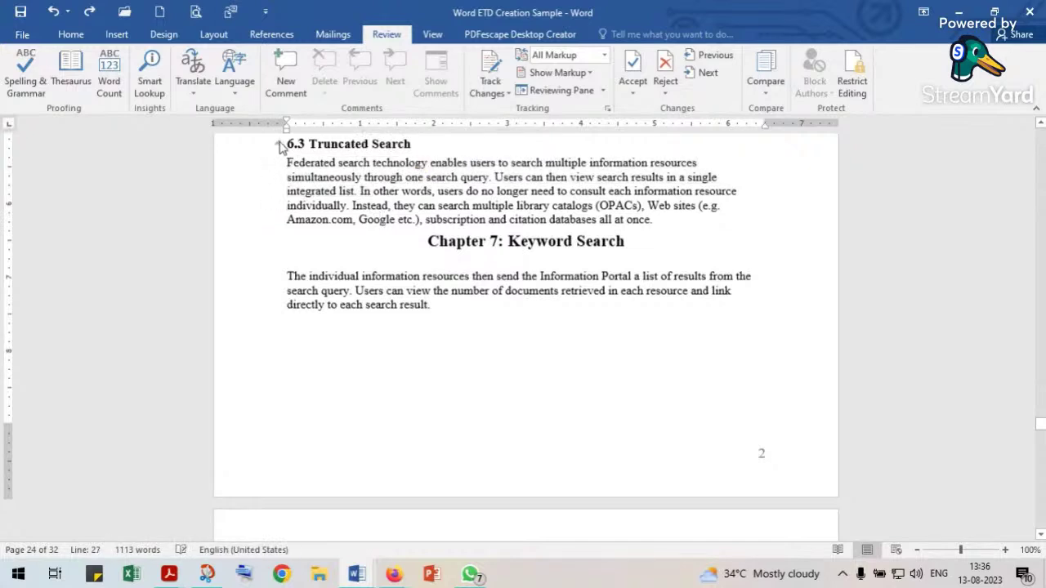
pyautogui.moveTo(287, 143); pyautogui.dragTo(667, 222)
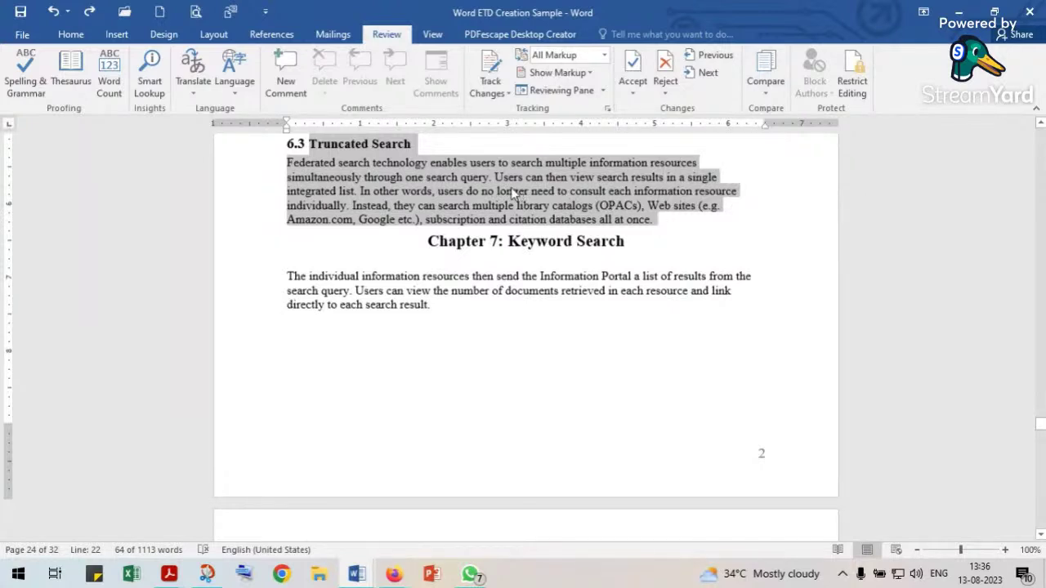
pyautogui.scroll(-10, 469, 240)
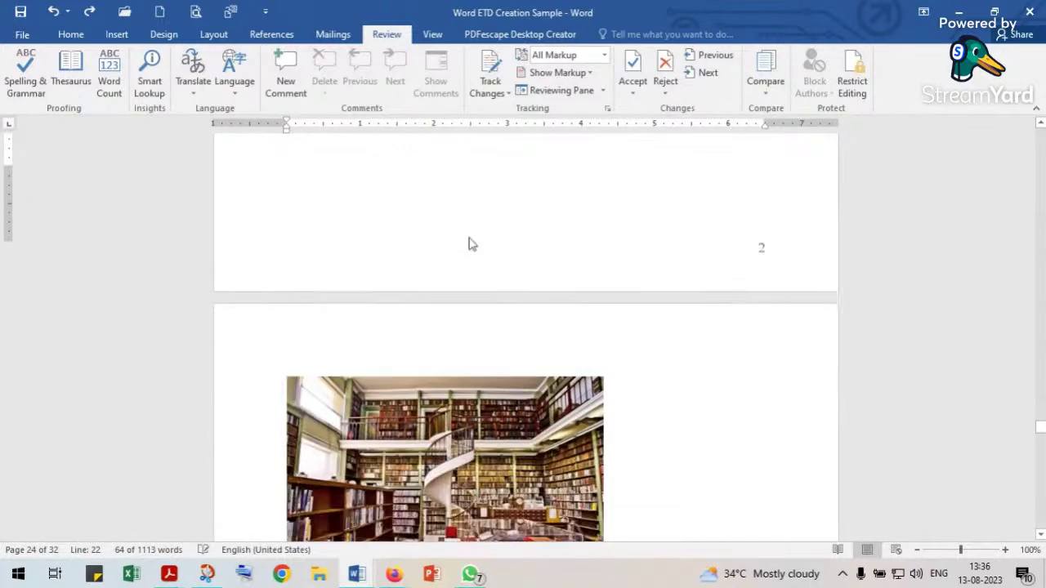
pyautogui.scroll(-7, 469, 241)
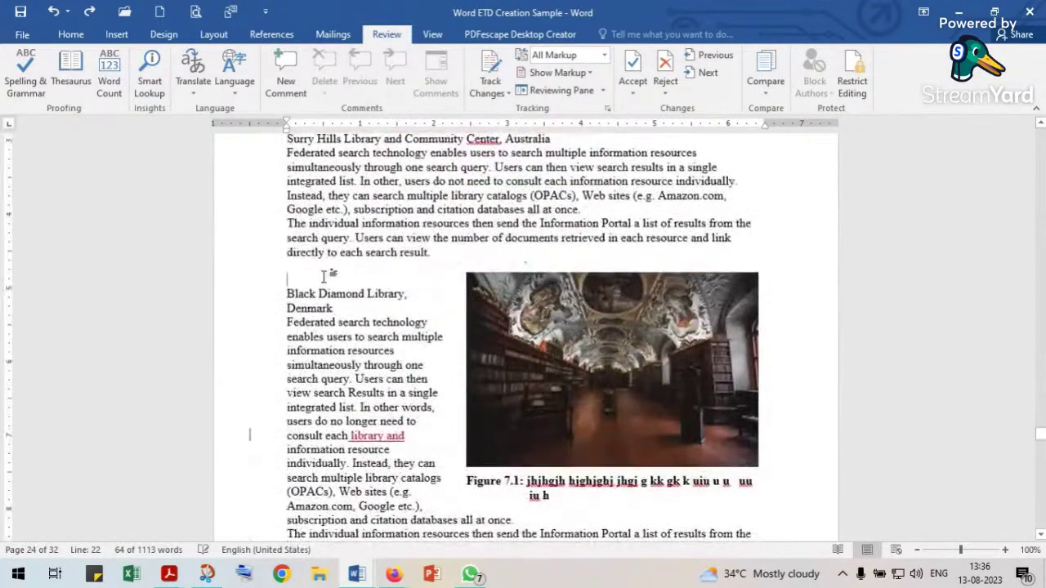
pyautogui.click(323, 277)
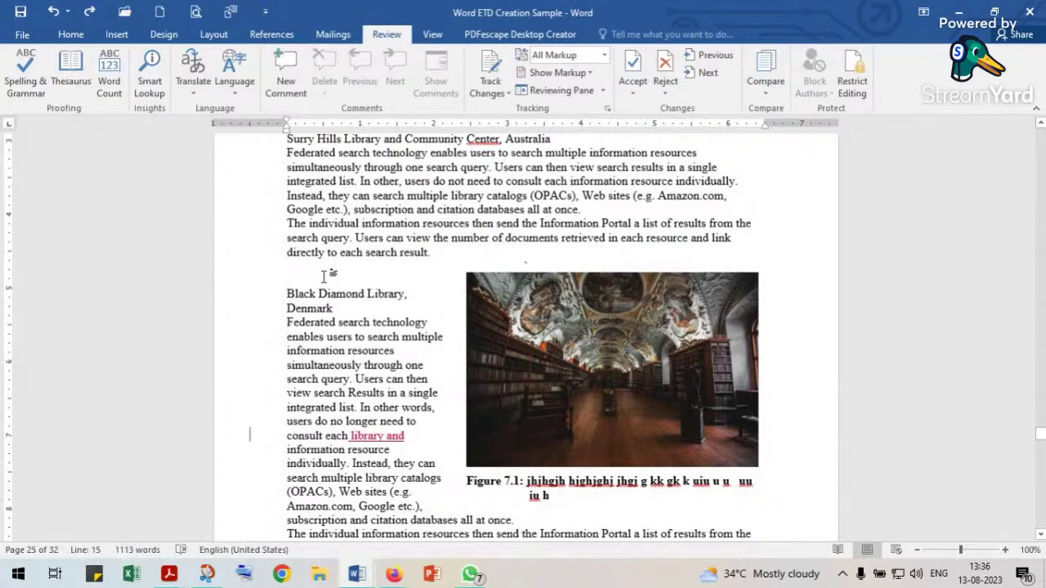
pyautogui.press('super+v')
pyautogui.click(327, 341)
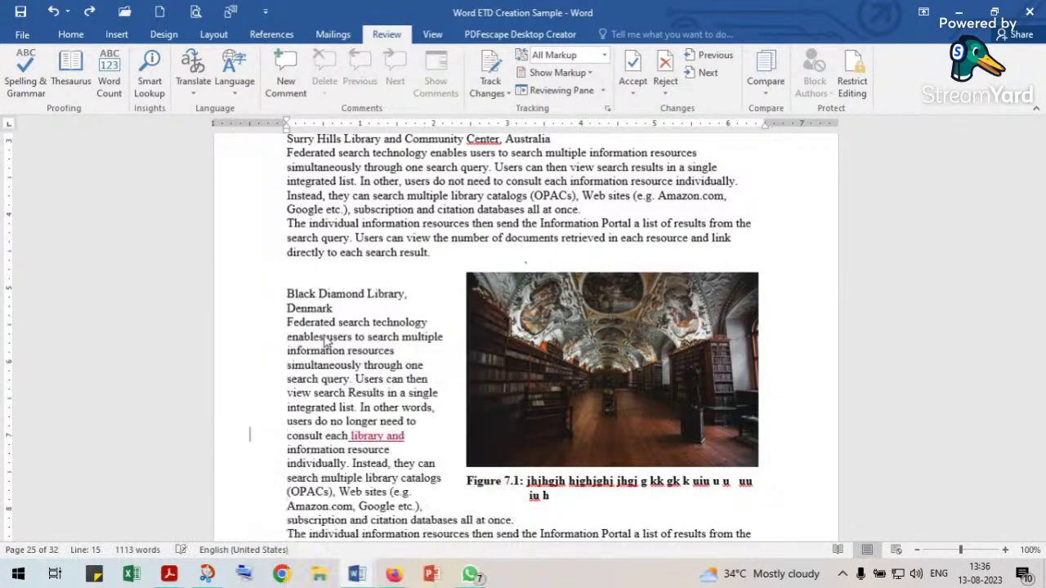
pyautogui.scroll(-6, 372, 417)
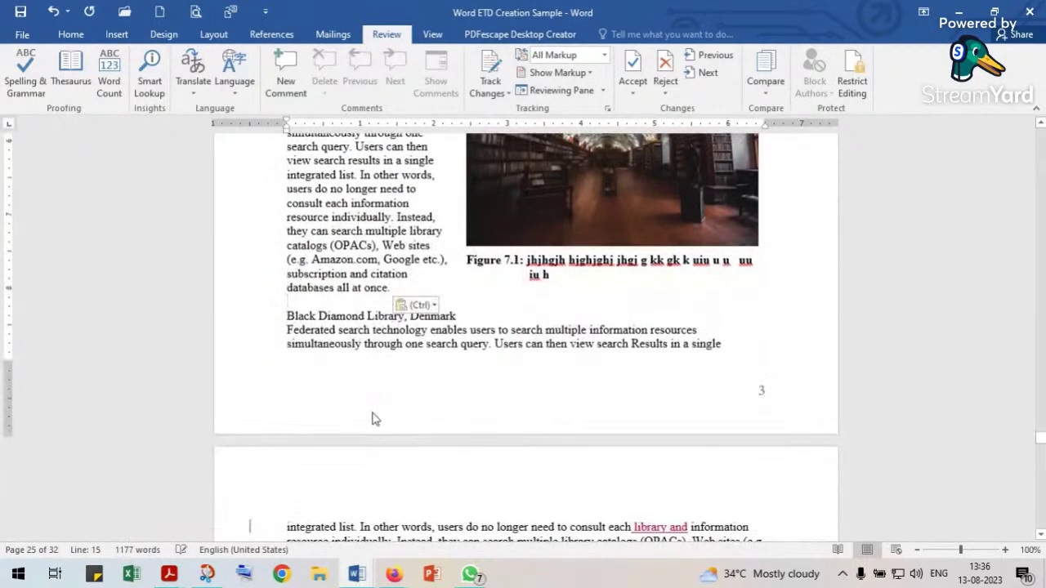
pyautogui.scroll(2, 371, 418)
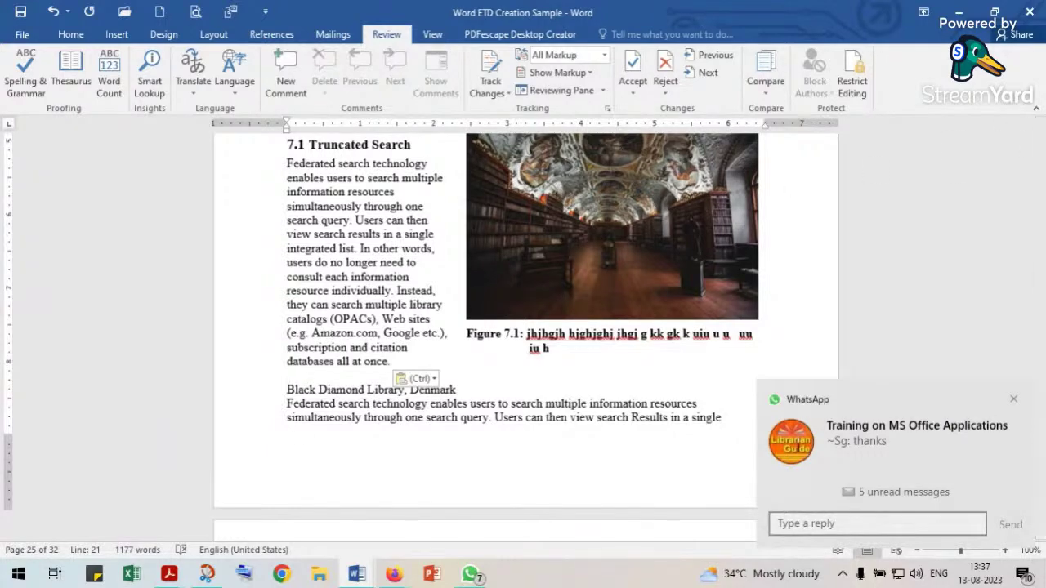
# Minimize the document and bring up the StreamYard broadcast page.
pyautogui.click(961, 13)
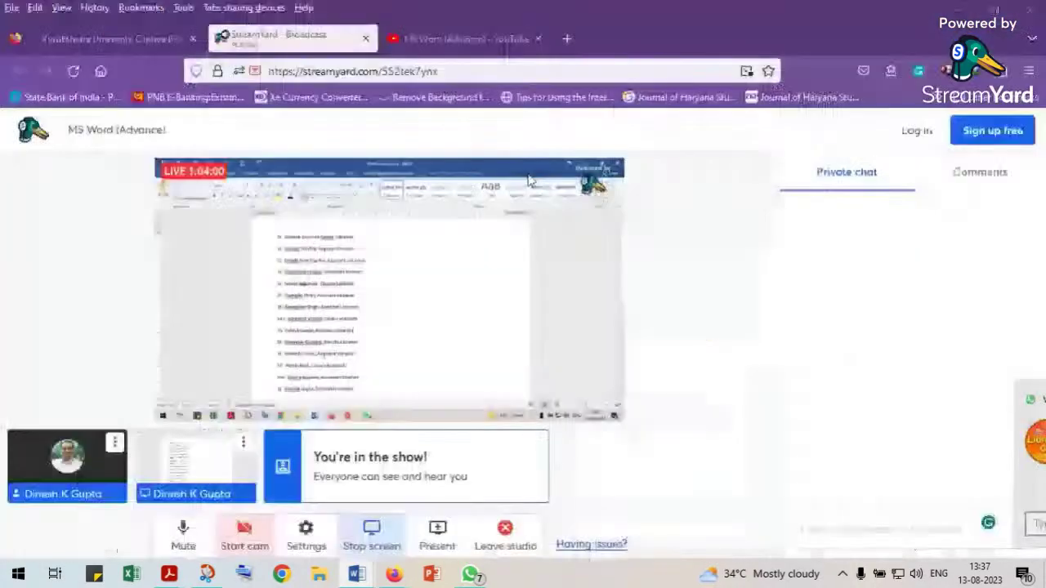